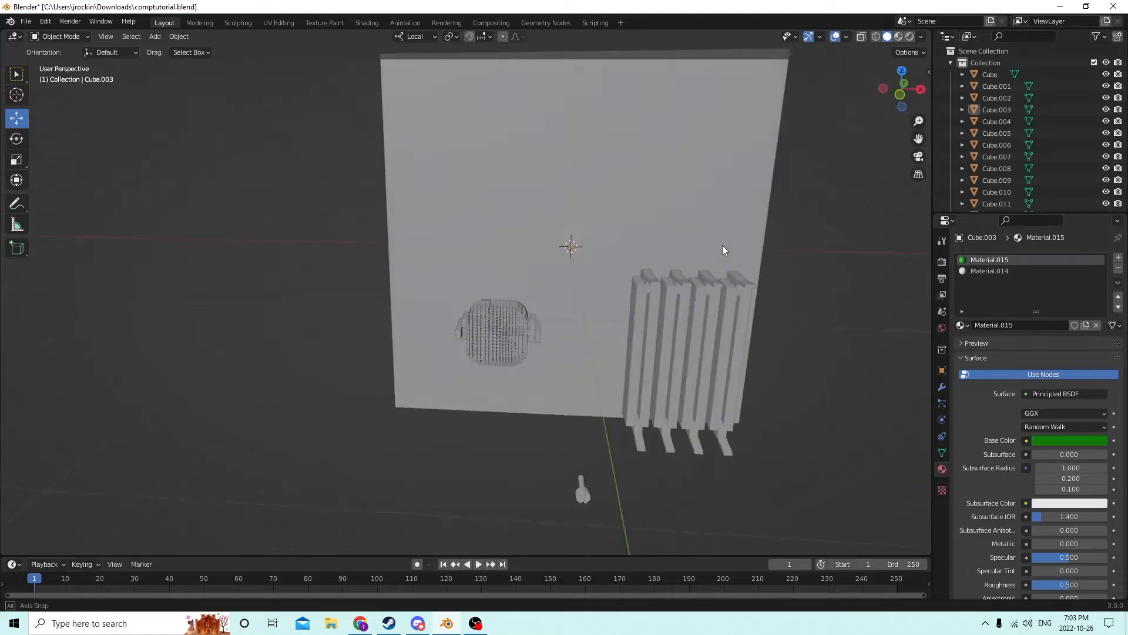
# - Show the scene in material preview shading and select the large green board
pyautogui.scroll(1, 714, 245)
pyautogui.scroll(2, 743, 247)
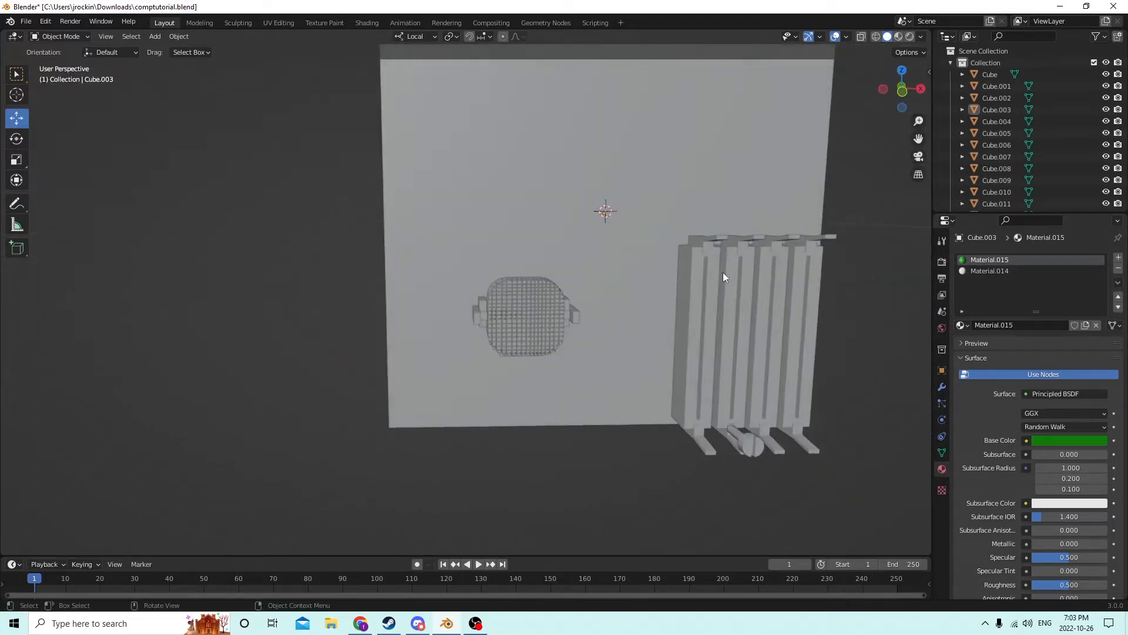
pyautogui.scroll(1, 721, 274)
pyautogui.scroll(2, 679, 277)
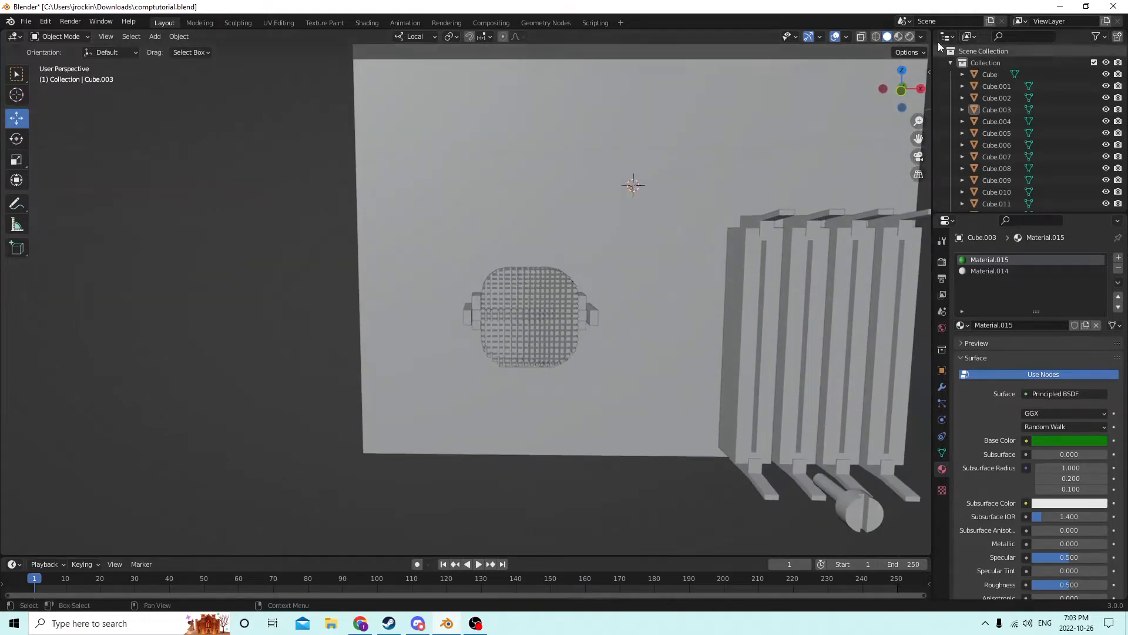
pyautogui.click(899, 36)
pyautogui.moveTo(588, 176); pyautogui.dragTo(640, 196, button='middle')
pyautogui.click(596, 174)
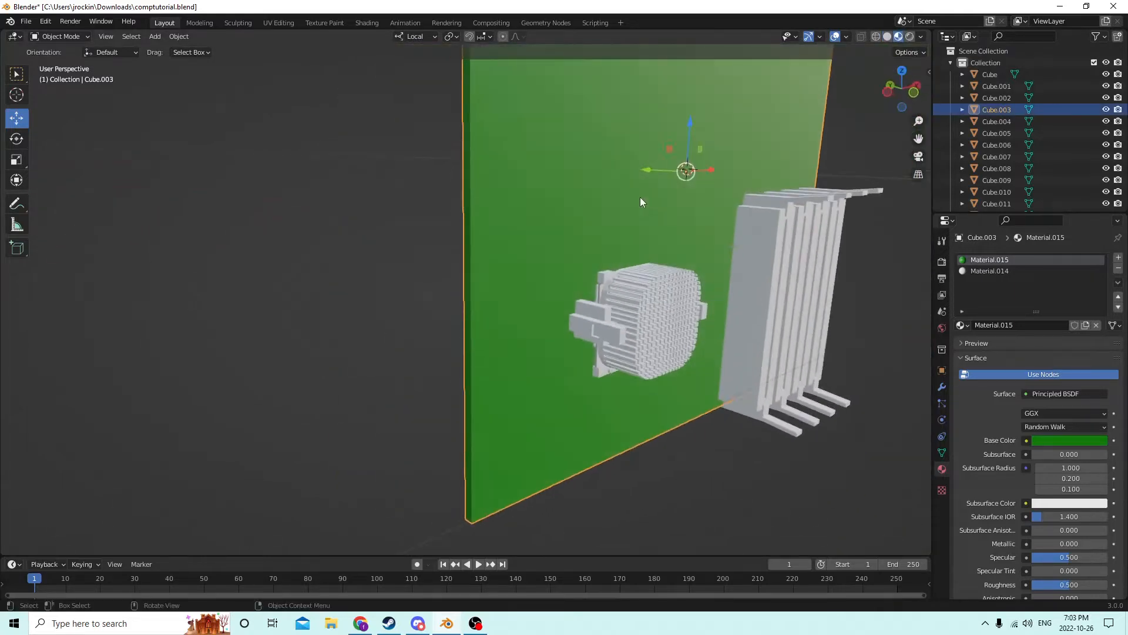
# - Examine the board's material settings in Edit Mode, then look over the heatsink, slot parts and surrounding models
pyautogui.press('Tab')
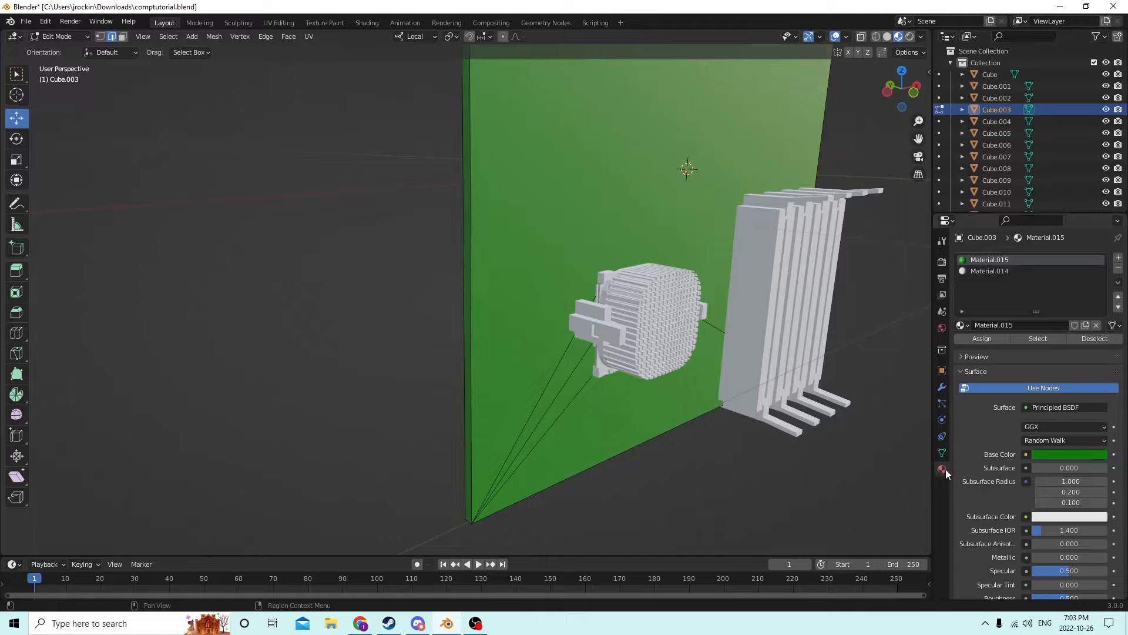
pyautogui.click(1049, 457)
pyautogui.moveTo(376, 341); pyautogui.dragTo(509, 286, button='middle')
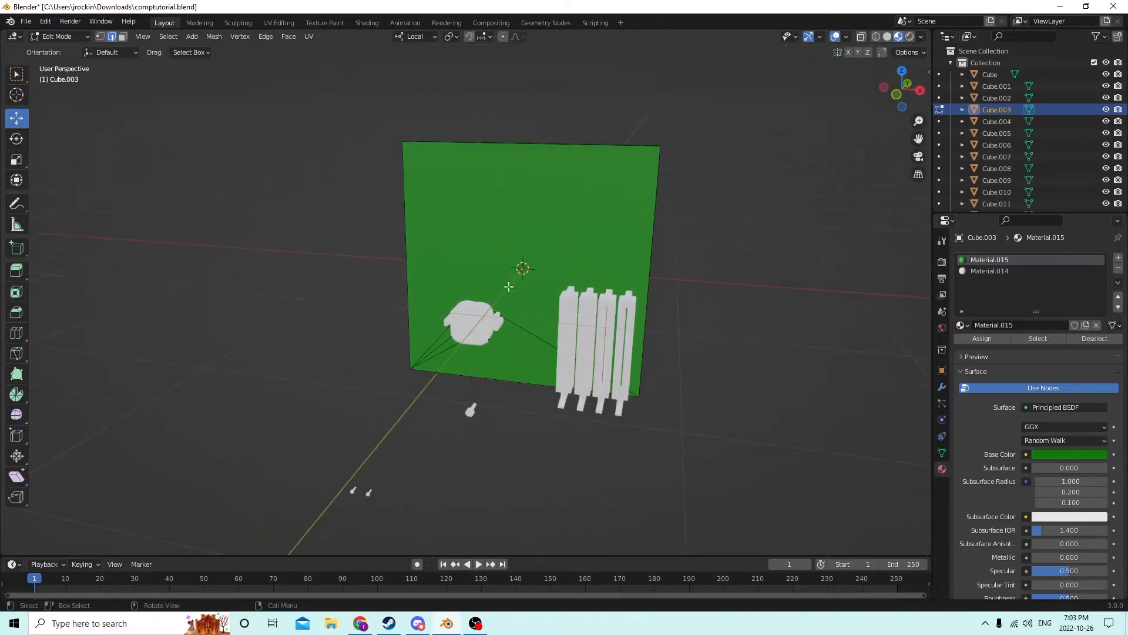
pyautogui.moveTo(553, 215); pyautogui.dragTo(641, 228, button='middle')
pyautogui.press('Tab')
pyautogui.scroll(3, 492, 259)
pyautogui.scroll(4, 611, 301)
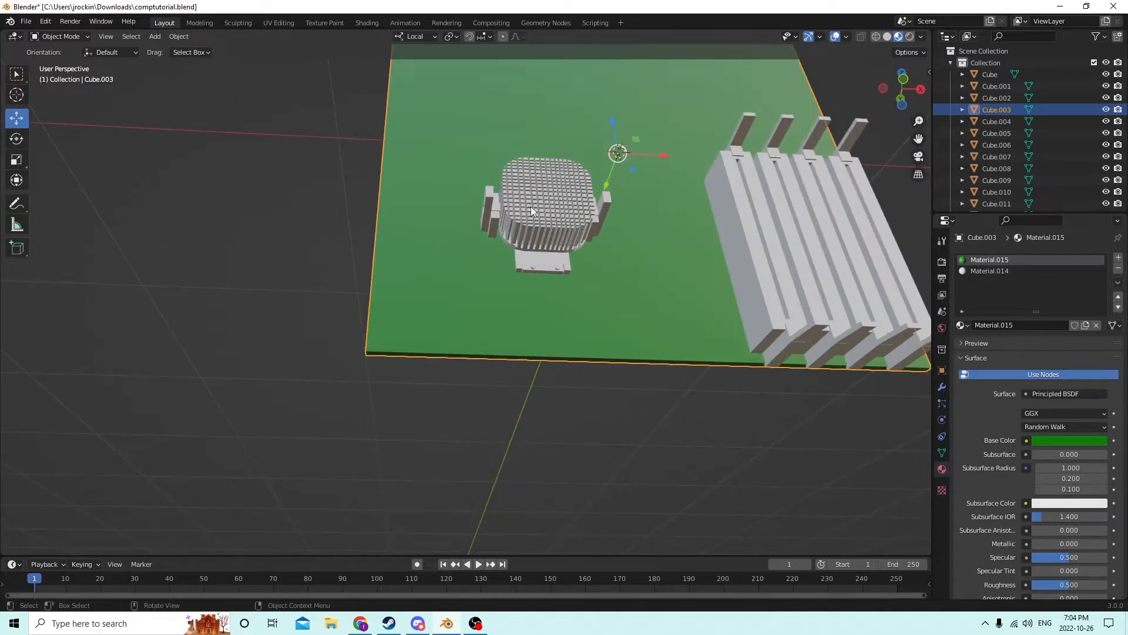
pyautogui.moveTo(530, 206); pyautogui.dragTo(706, 284, button='middle')
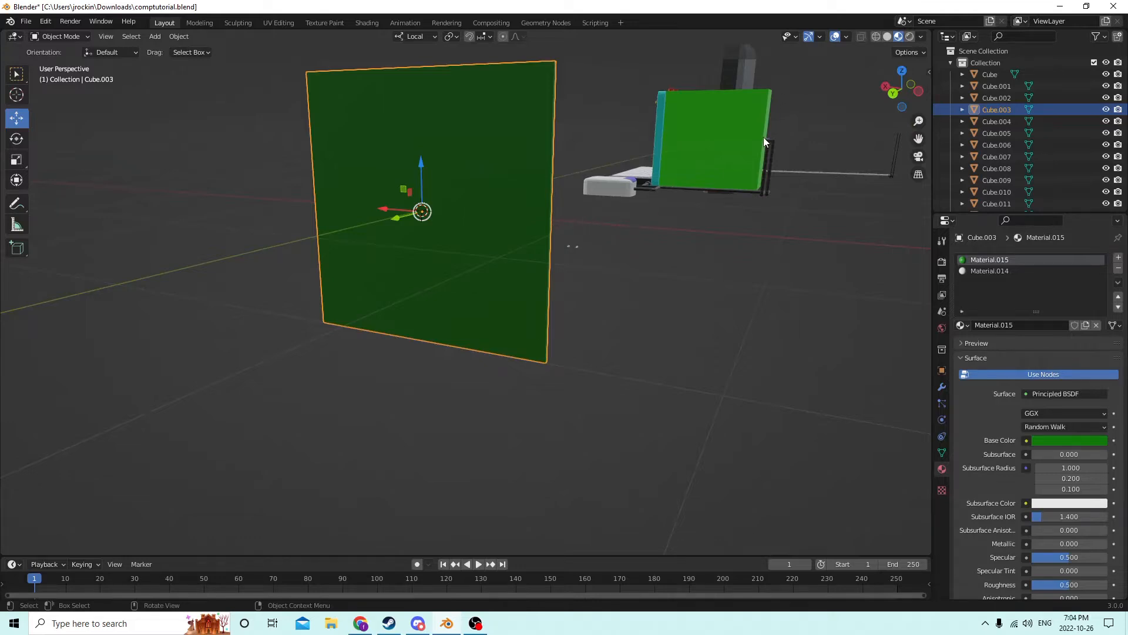
pyautogui.moveTo(764, 141); pyautogui.dragTo(554, 276, button='middle')
# - Add a cube mesh at the 3D cursor and scale it uniformly to about 0.27
pyautogui.scroll(2, 497, 261)
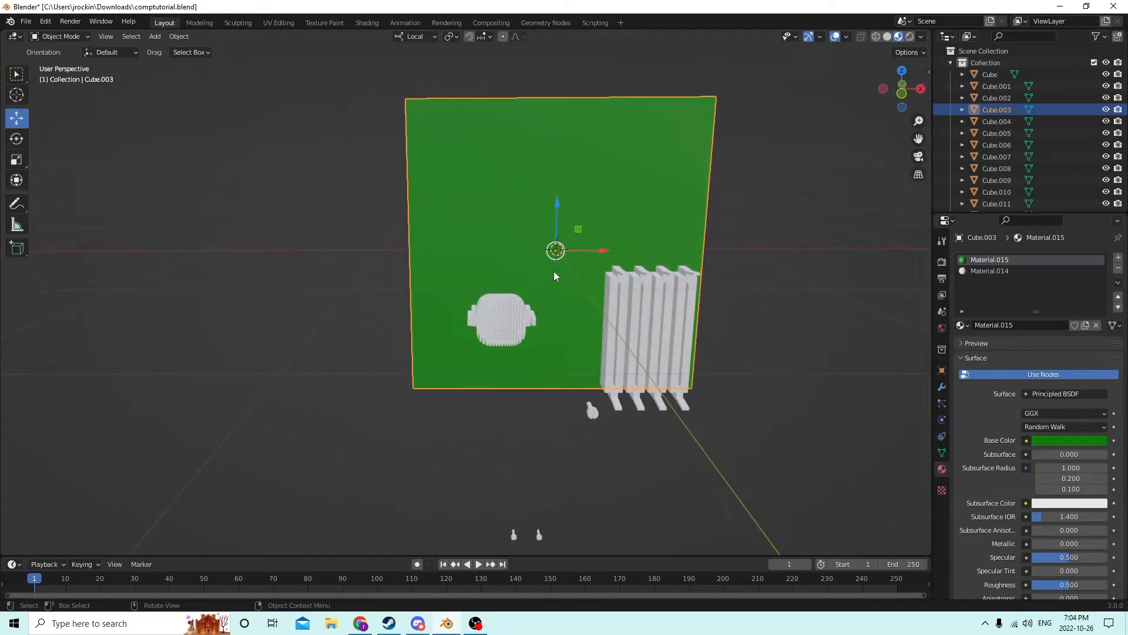
pyautogui.scroll(2, 554, 270)
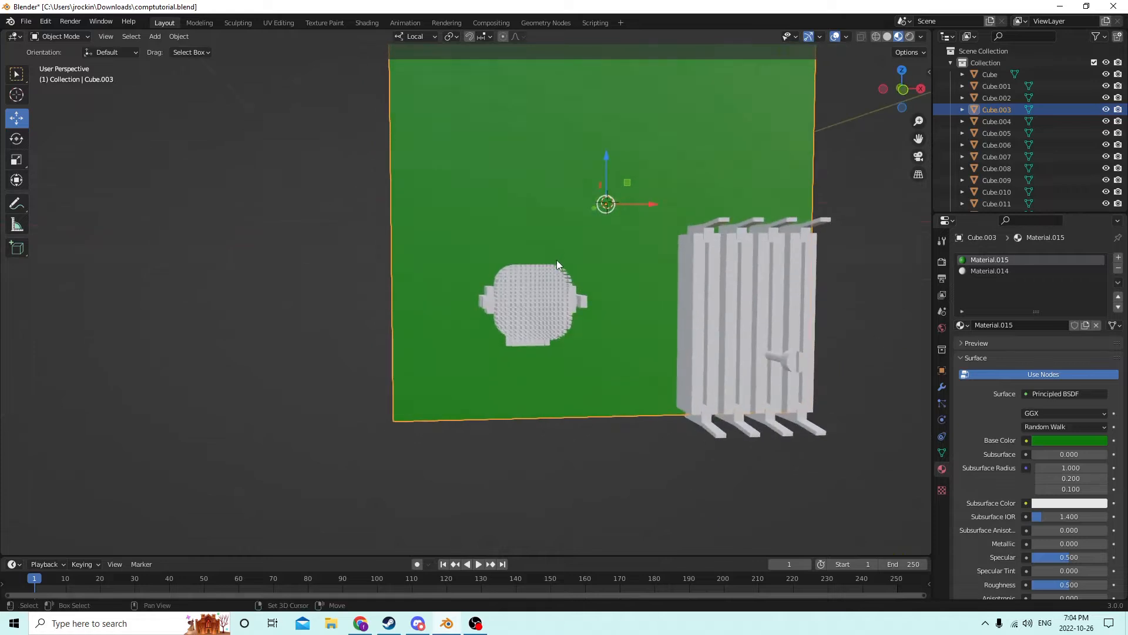
pyautogui.hotkey('shift', 'a')
pyautogui.click(605, 269)
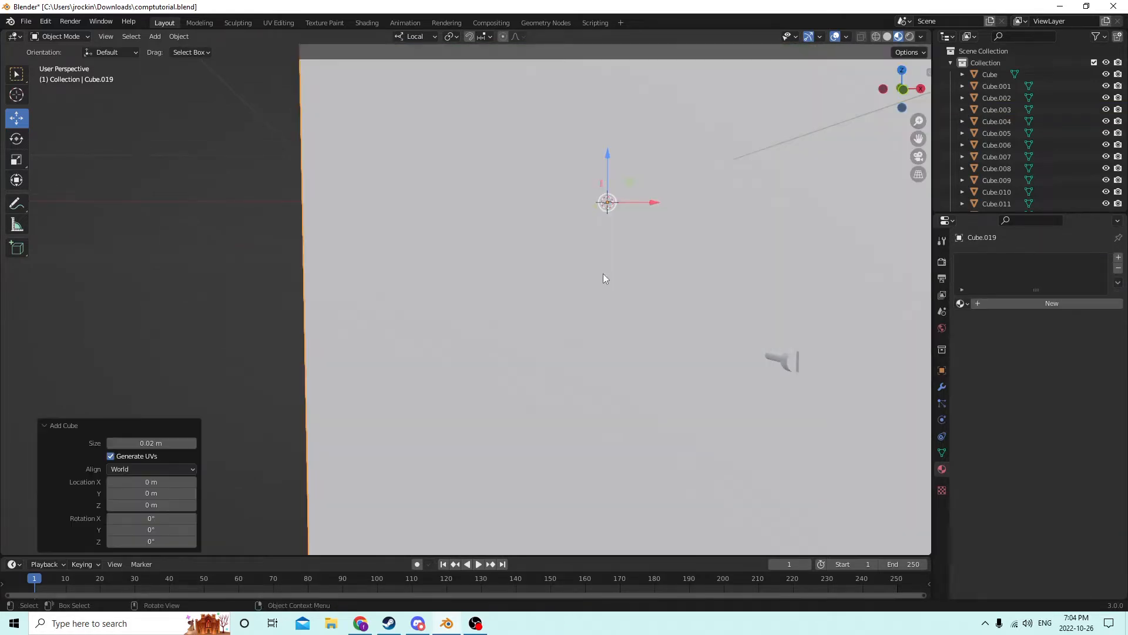
pyautogui.scroll(-4, 602, 273)
pyautogui.press('s')
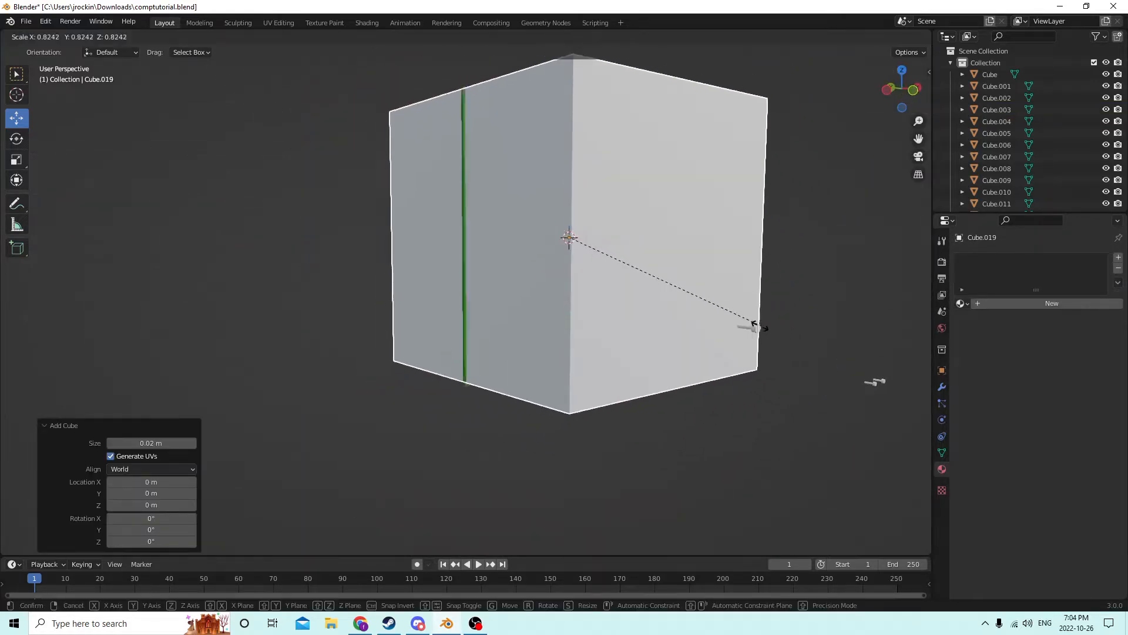
pyautogui.click(624, 285)
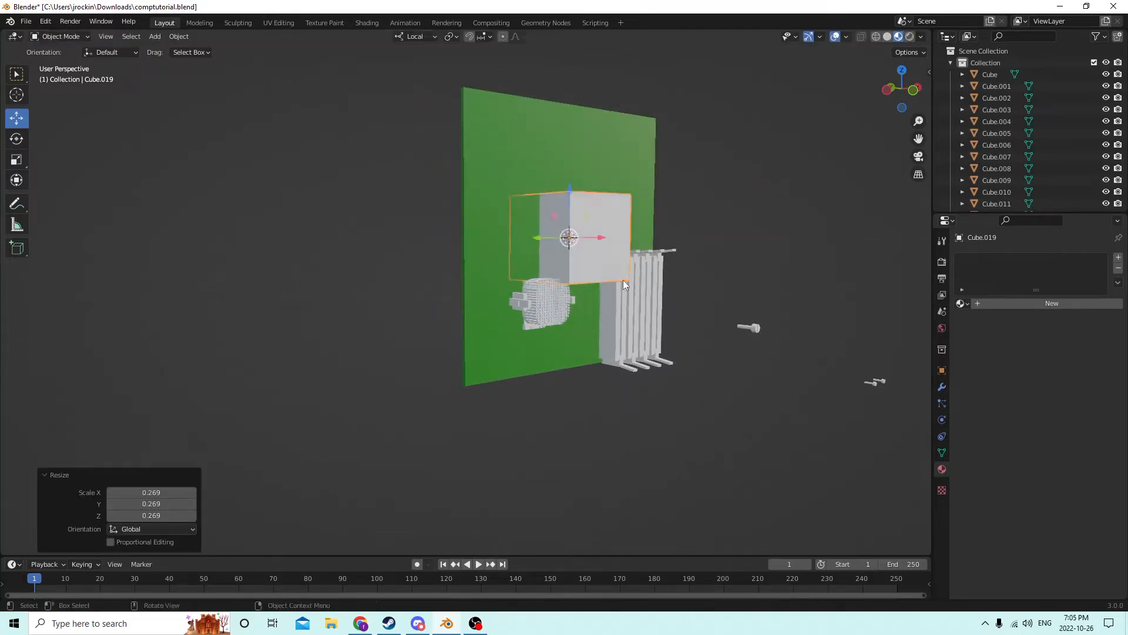
# - Move the cube out from the board and in front of the heatsink, lowering it by about 0.0027 m
pyautogui.moveTo(623, 280); pyautogui.dragTo(562, 202, button='middle')
pyautogui.scroll(5, 541, 267)
pyautogui.scroll(-1, 505, 280)
pyautogui.moveTo(650, 202); pyautogui.dragTo(570, 205)
pyautogui.moveTo(570, 205)
pyautogui.mouseDown(button='middle')
pyautogui.moveTo(527, 216)
pyautogui.moveTo(551, 234)
pyautogui.moveTo(622, 244)
pyautogui.moveTo(565, 216)
pyautogui.mouseUp(button='middle')
pyautogui.moveTo(535, 207); pyautogui.dragTo(598, 221)
pyautogui.moveTo(594, 220); pyautogui.dragTo(502, 201, button='middle')
pyautogui.moveTo(531, 172); pyautogui.dragTo(532, 250)
pyautogui.moveTo(533, 250); pyautogui.dragTo(523, 238, button='middle')
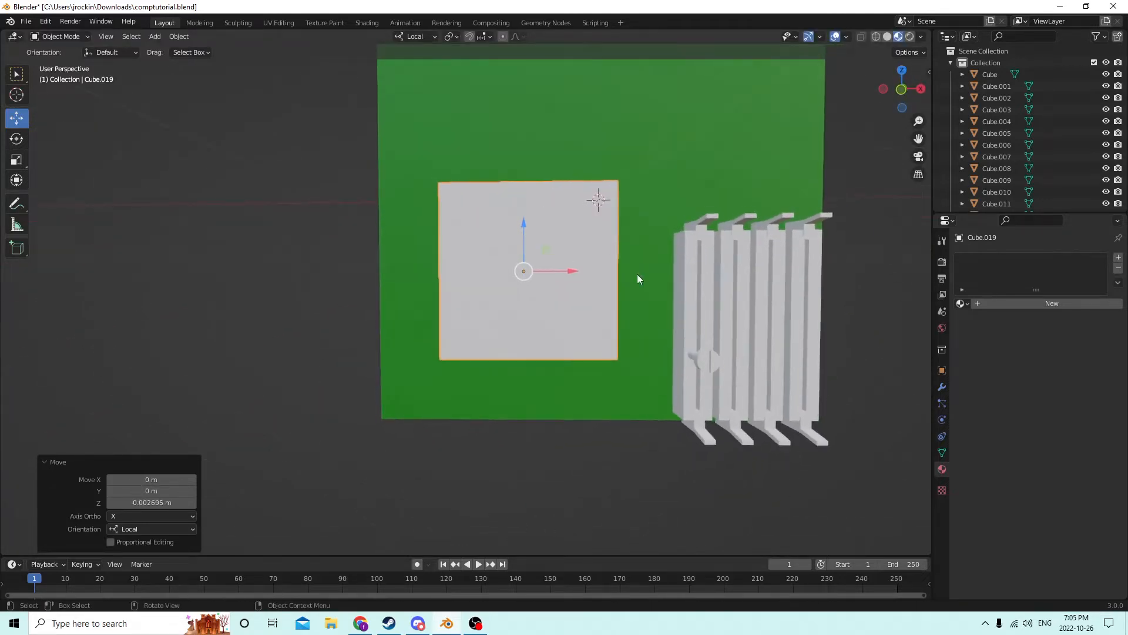
# - Scale the cube uniformly by about 0.54 and align it with the heatsink, lowering it by about 0.0011 m
pyautogui.press('s')
pyautogui.click(584, 272)
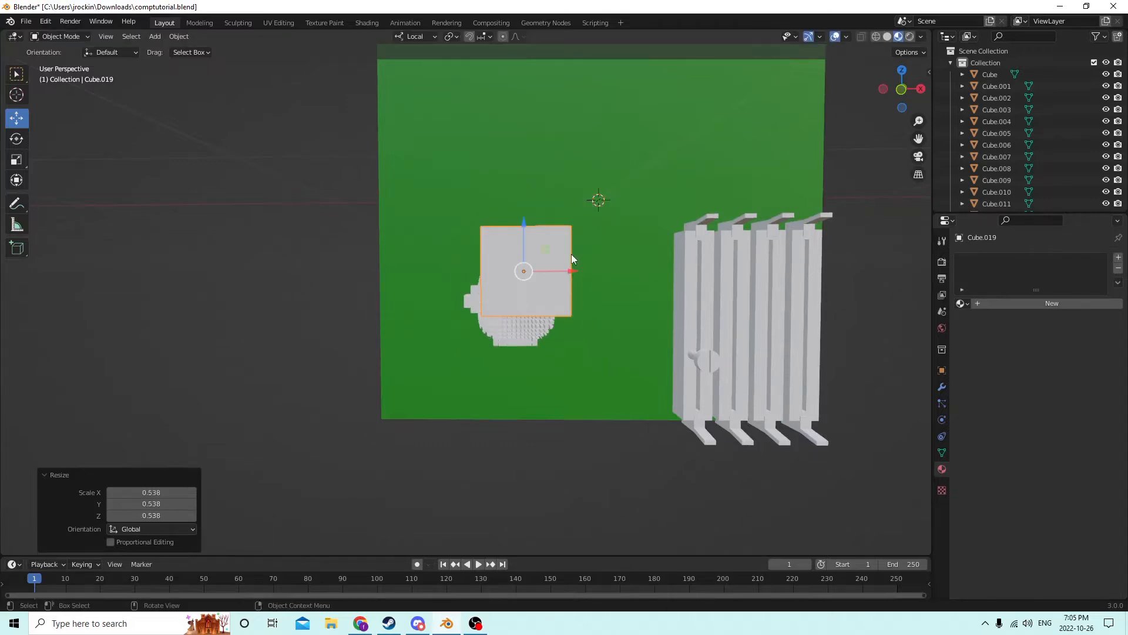
pyautogui.moveTo(571, 254); pyautogui.dragTo(585, 247, button='middle')
pyautogui.moveTo(561, 216); pyautogui.dragTo(560, 248)
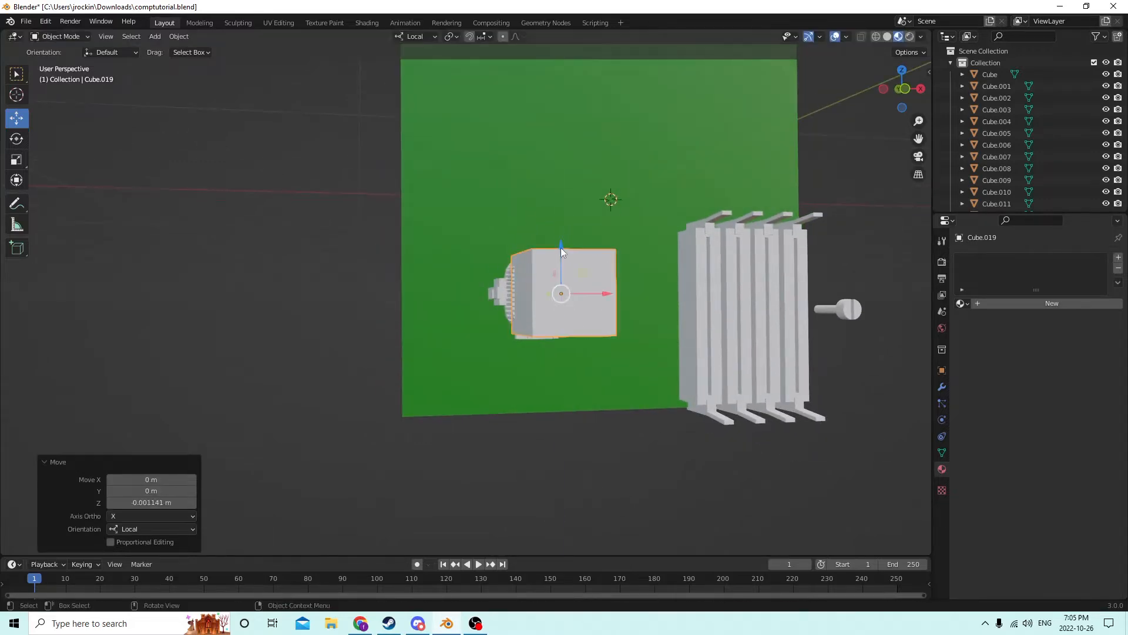
pyautogui.moveTo(561, 247); pyautogui.dragTo(514, 280, button='middle')
pyautogui.moveTo(527, 350); pyautogui.dragTo(516, 348)
pyautogui.moveTo(516, 347); pyautogui.dragTo(601, 308, button='middle')
# - Bevel the cube's four edges running toward the board with a width of about 0.0031 m and 4 segments
pyautogui.press('Tab')
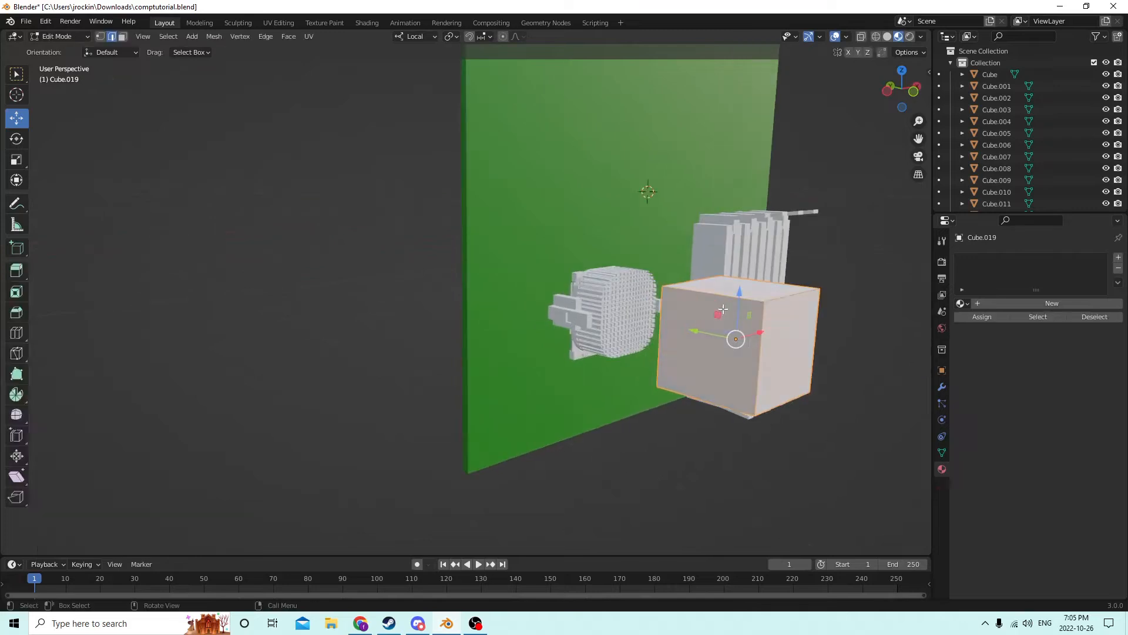
pyautogui.click(712, 295)
pyautogui.moveTo(712, 296); pyautogui.dragTo(844, 364, button='middle')
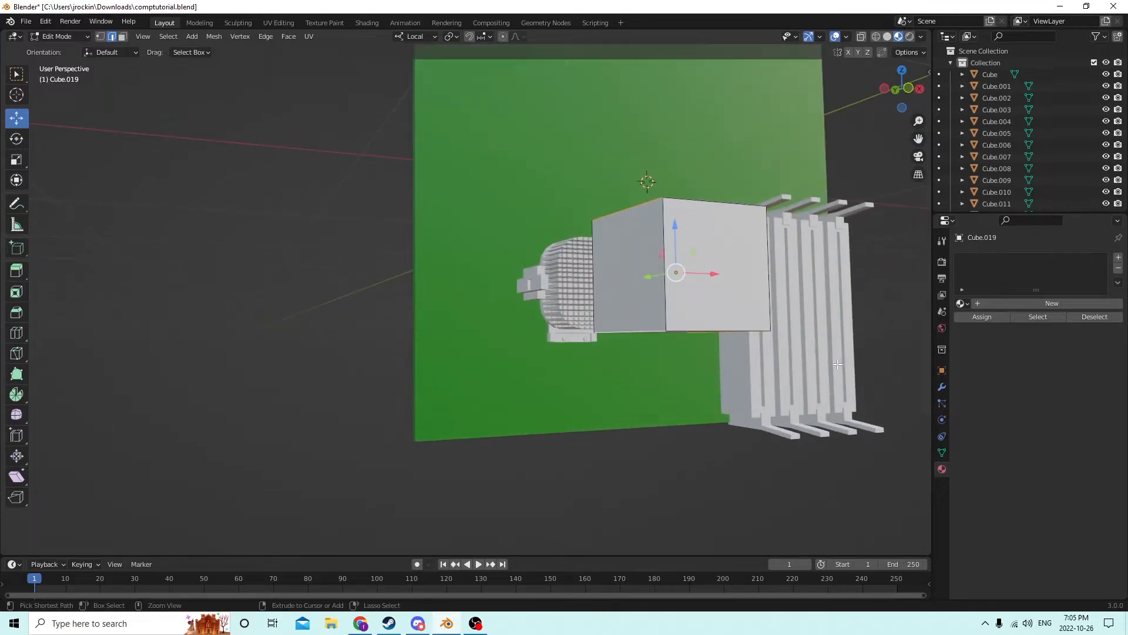
pyautogui.hotkey('ctrl', 'b')
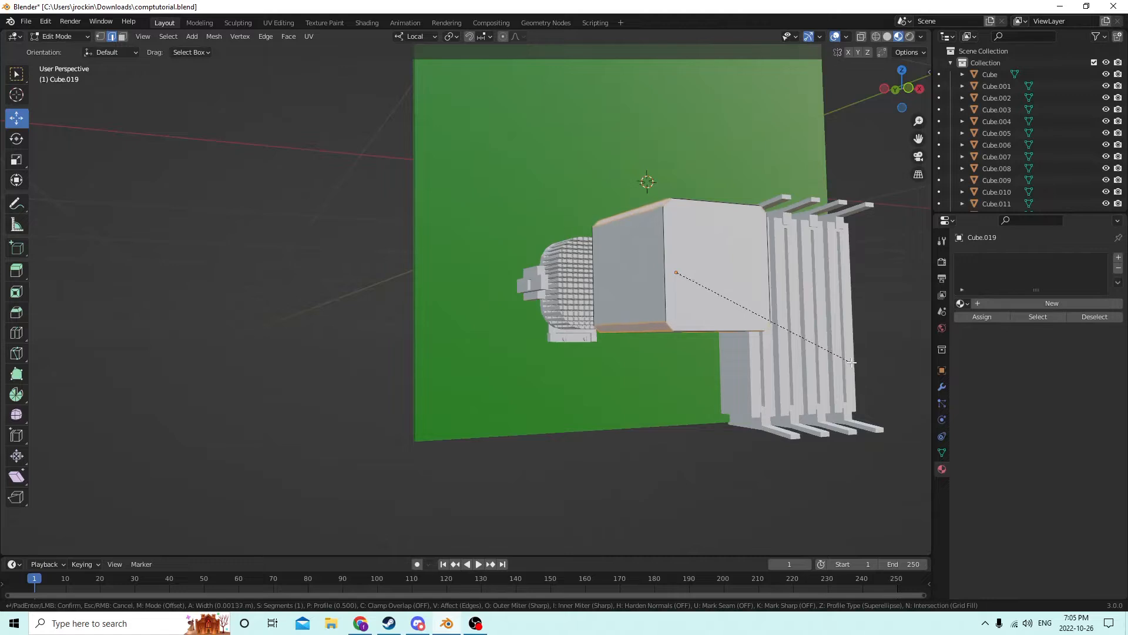
pyautogui.click(858, 365)
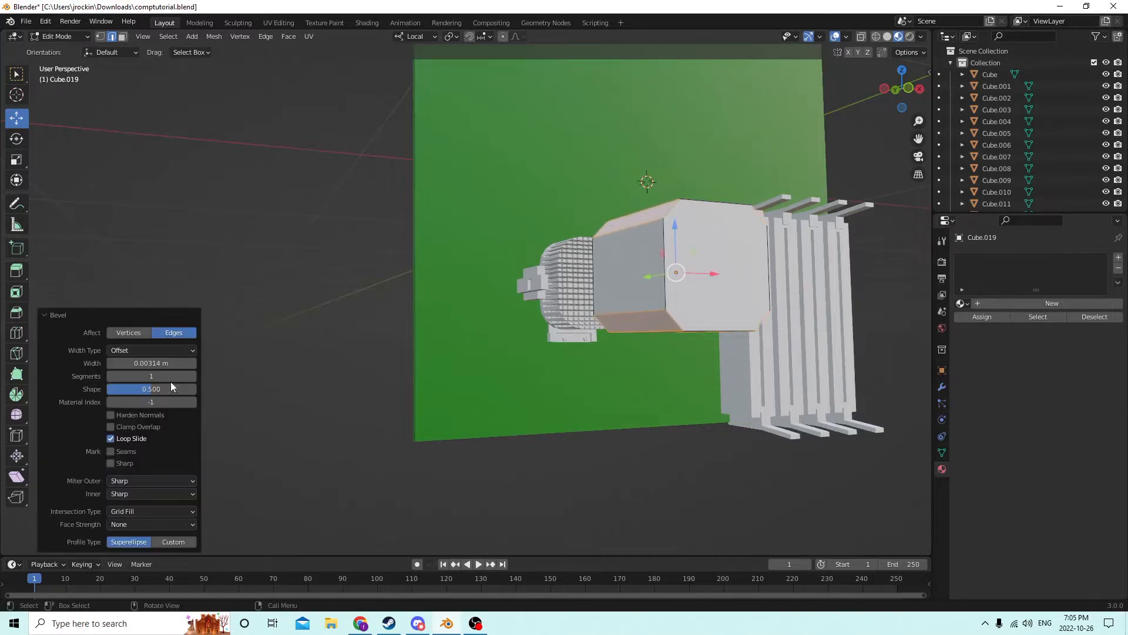
pyautogui.click(192, 376)
pyautogui.click(192, 376)
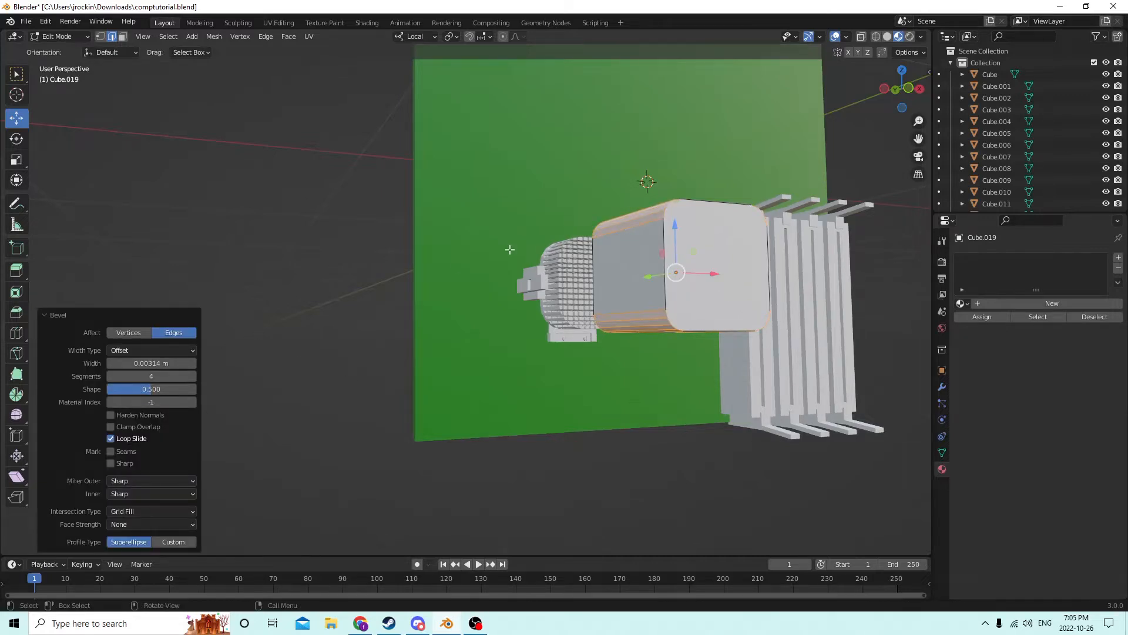
pyautogui.moveTo(509, 250); pyautogui.dragTo(476, 252, button='middle')
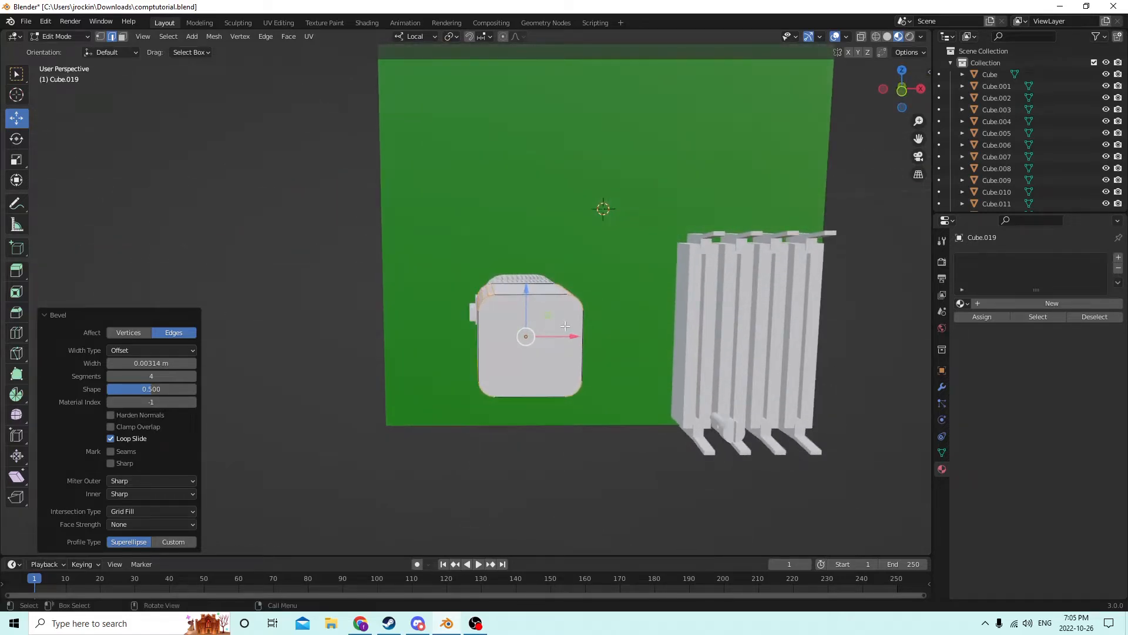
# - Undo the bevel and bevel the same four edges again, about 0.0049 m wide with 4 segments
pyautogui.moveTo(565, 326); pyautogui.dragTo(572, 319, button='middle')
pyautogui.click(45, 21)
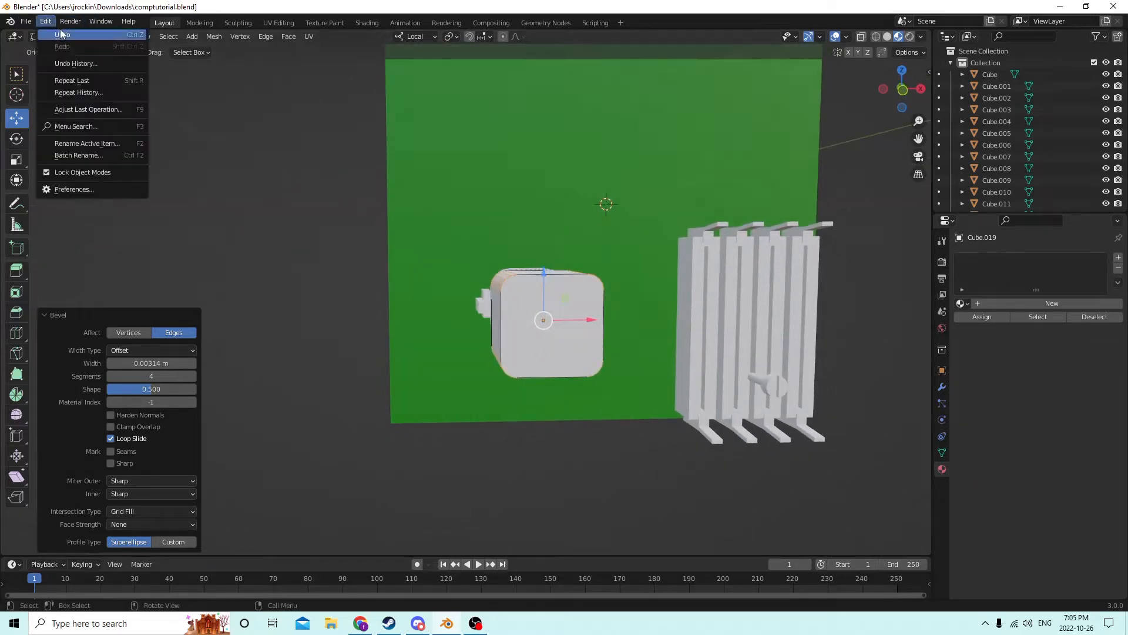
pyautogui.click(69, 36)
pyautogui.hotkey('ctrl', 'b')
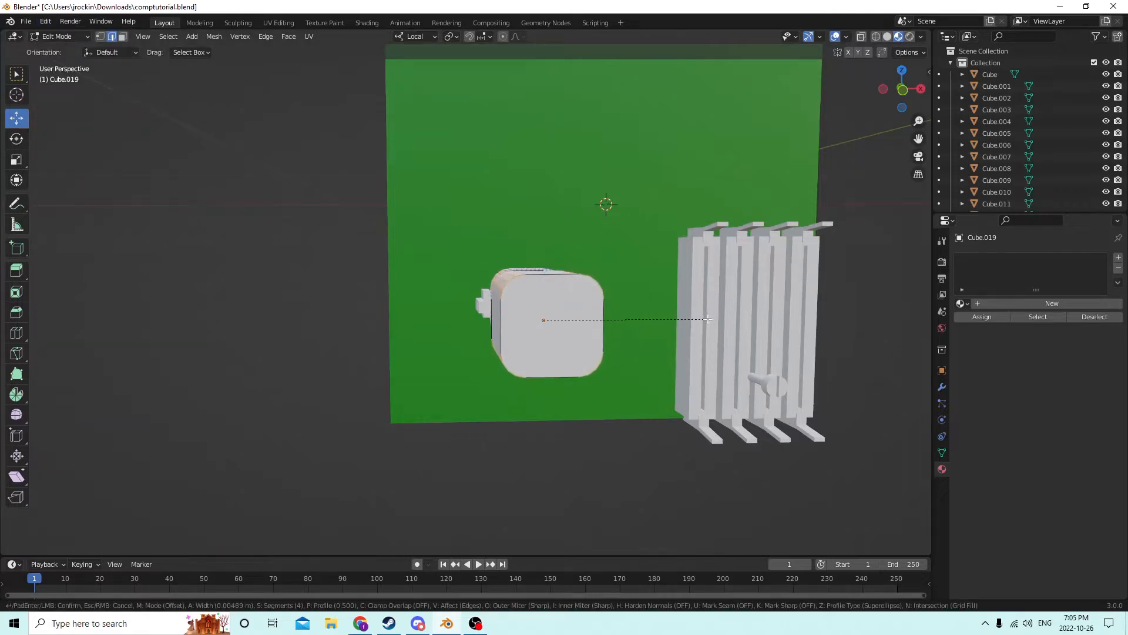
pyautogui.click(707, 319)
pyautogui.moveTo(707, 319); pyautogui.dragTo(567, 285, button='middle')
pyautogui.press('Tab')
pyautogui.scroll(2, 608, 286)
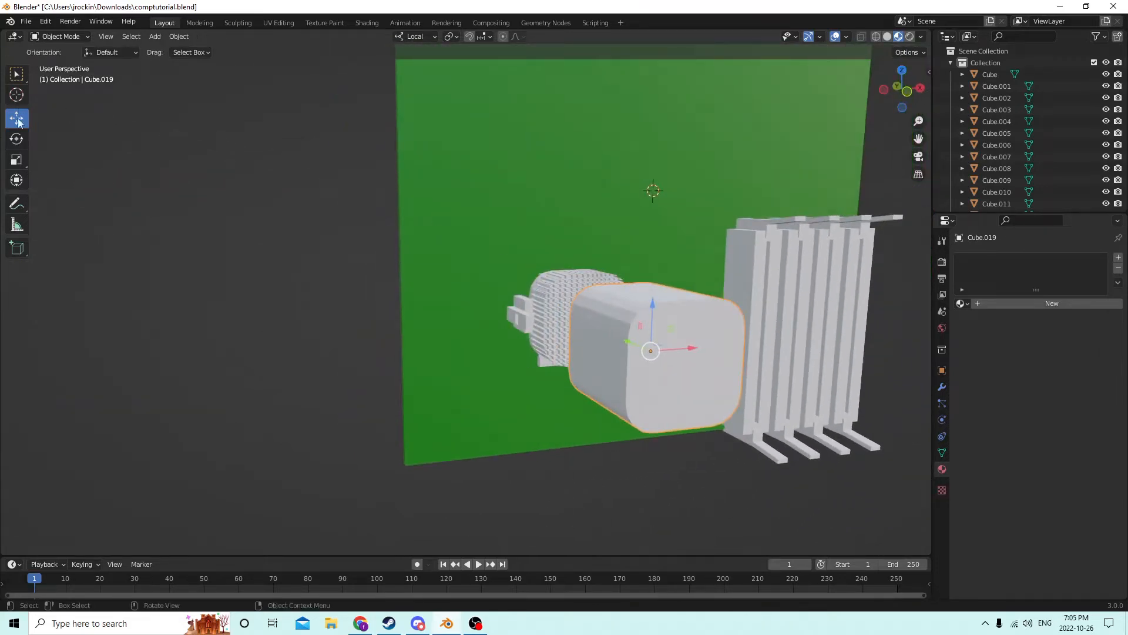
# - Flatten the rounded cube along its local Y axis to about 0.134, and thicken it again by about 1.51
pyautogui.moveTo(40, 170); pyautogui.dragTo(642, 336, button='middle')
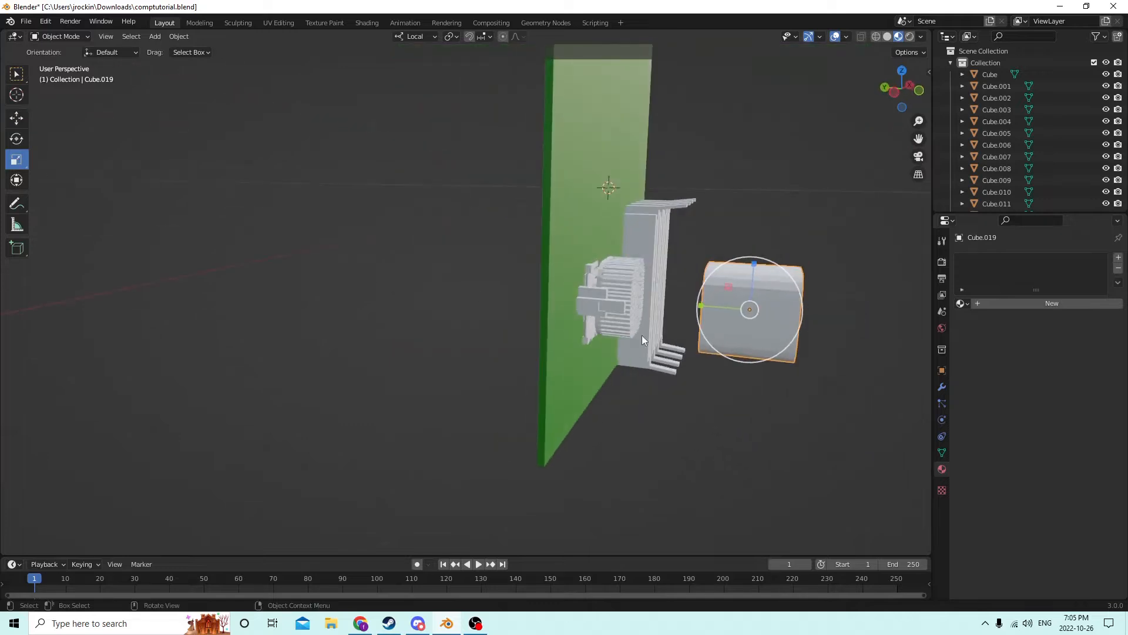
pyautogui.moveTo(706, 308); pyautogui.dragTo(726, 303)
pyautogui.moveTo(724, 299); pyautogui.dragTo(693, 322, button='middle')
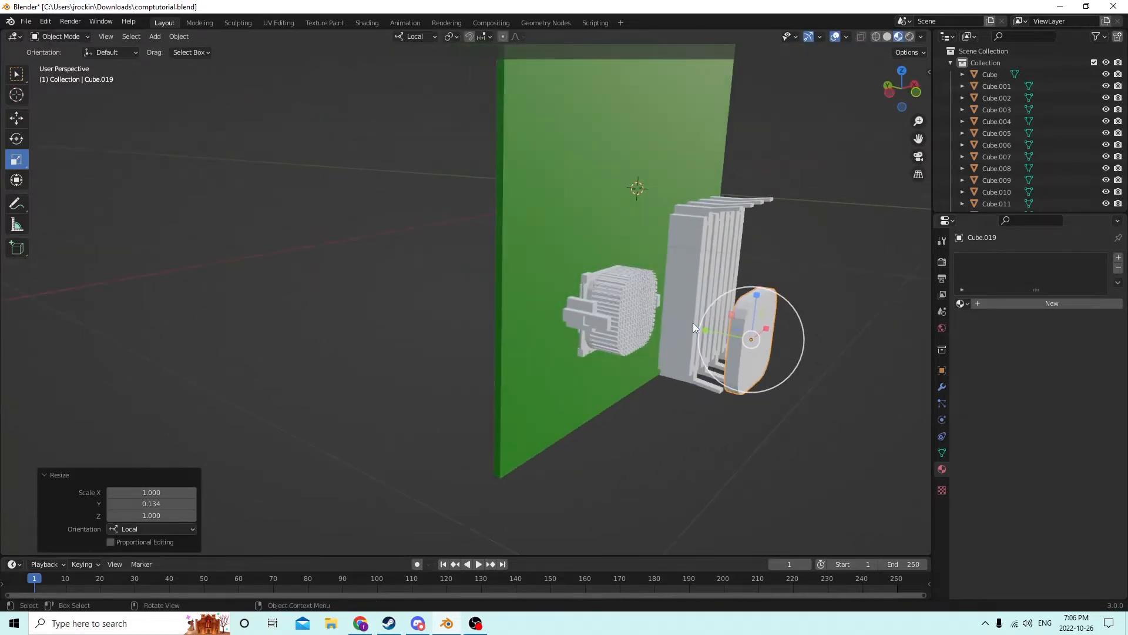
pyautogui.moveTo(707, 331); pyautogui.dragTo(677, 323)
# - Move the flattened rounded block about 0.0034 m along Y until it meets the heatsink's fins
pyautogui.moveTo(677, 324); pyautogui.dragTo(537, 147, button='middle')
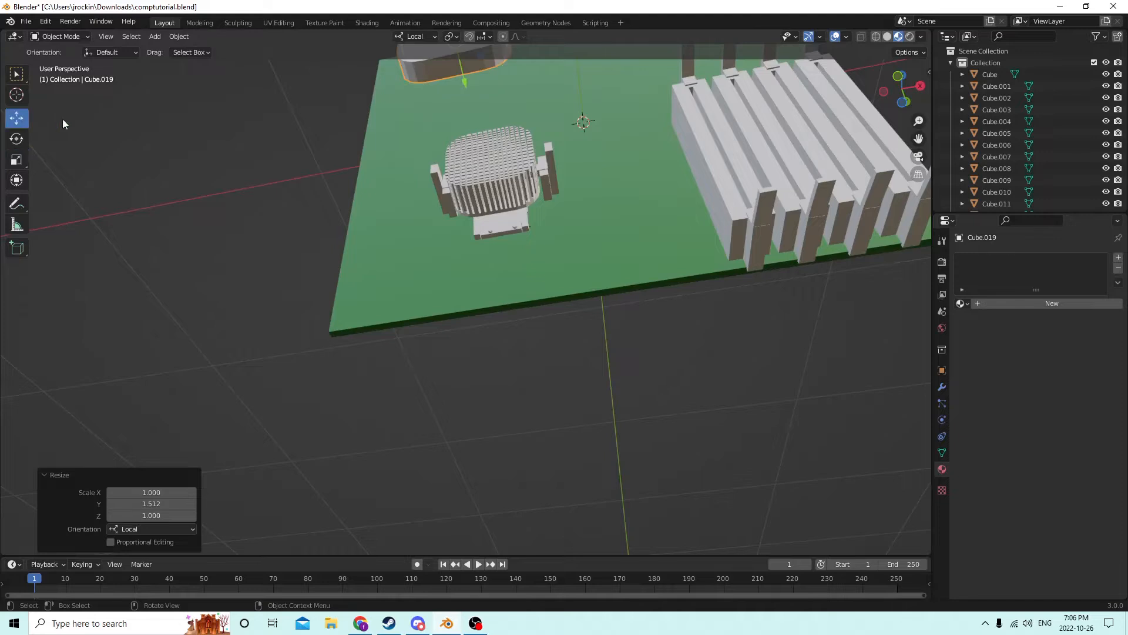
pyautogui.moveTo(64, 123); pyautogui.dragTo(570, 350, button='middle')
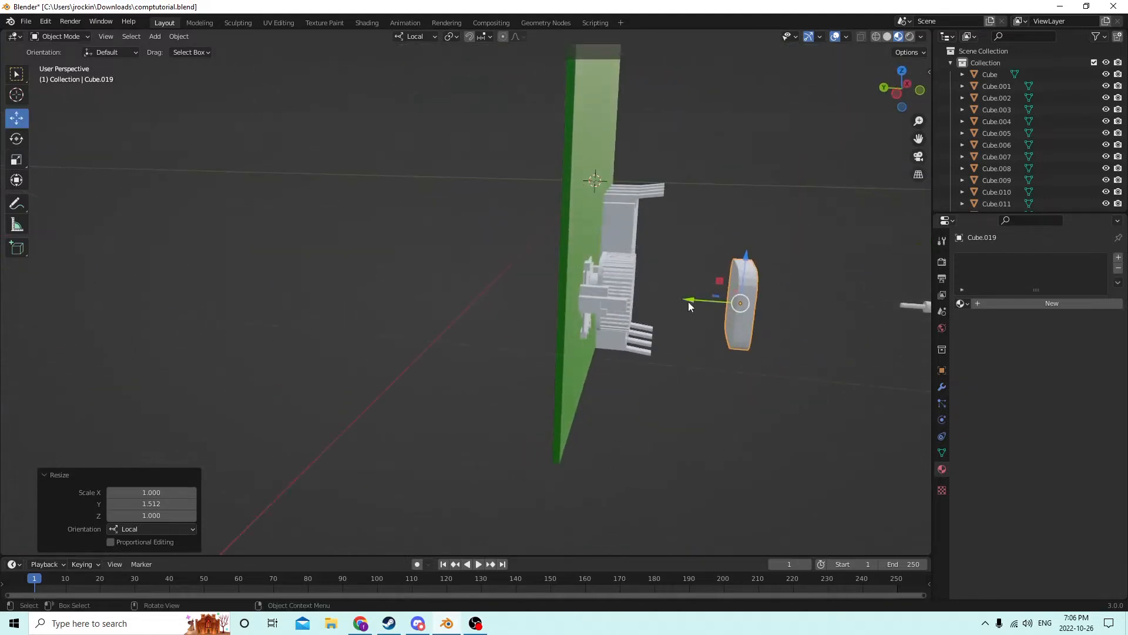
pyautogui.moveTo(689, 301); pyautogui.dragTo(588, 282)
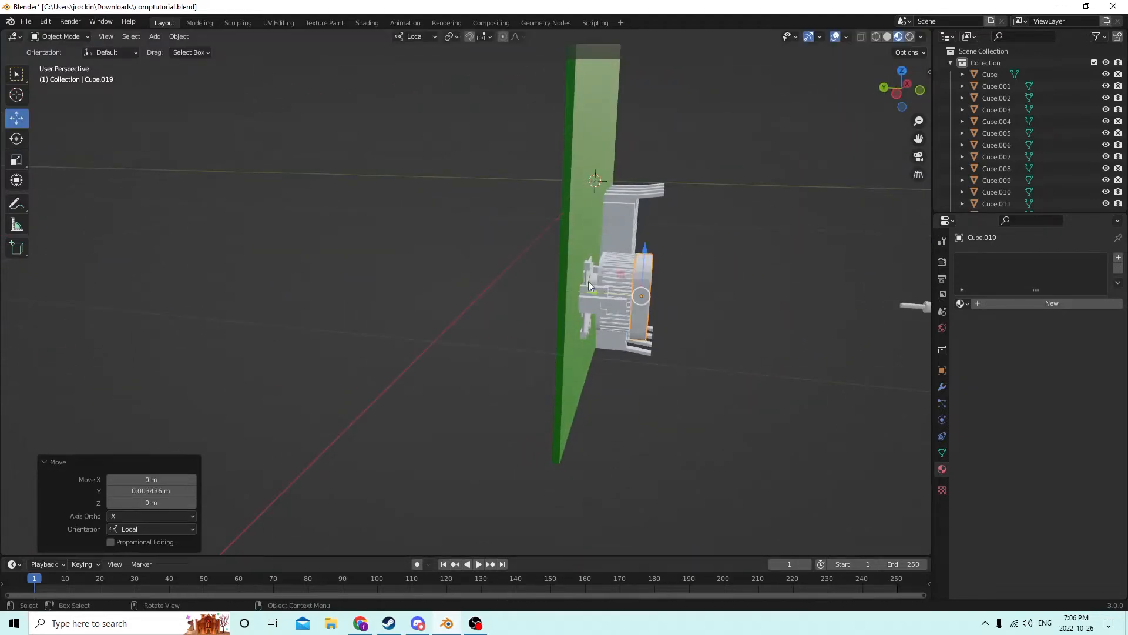
# - Nudge the rounded block along X and Z to line up with the heatsink, then pull it about 0.0025 m outward along Y
pyautogui.scroll(4, 589, 291)
pyautogui.moveTo(587, 291); pyautogui.dragTo(512, 419, button='middle')
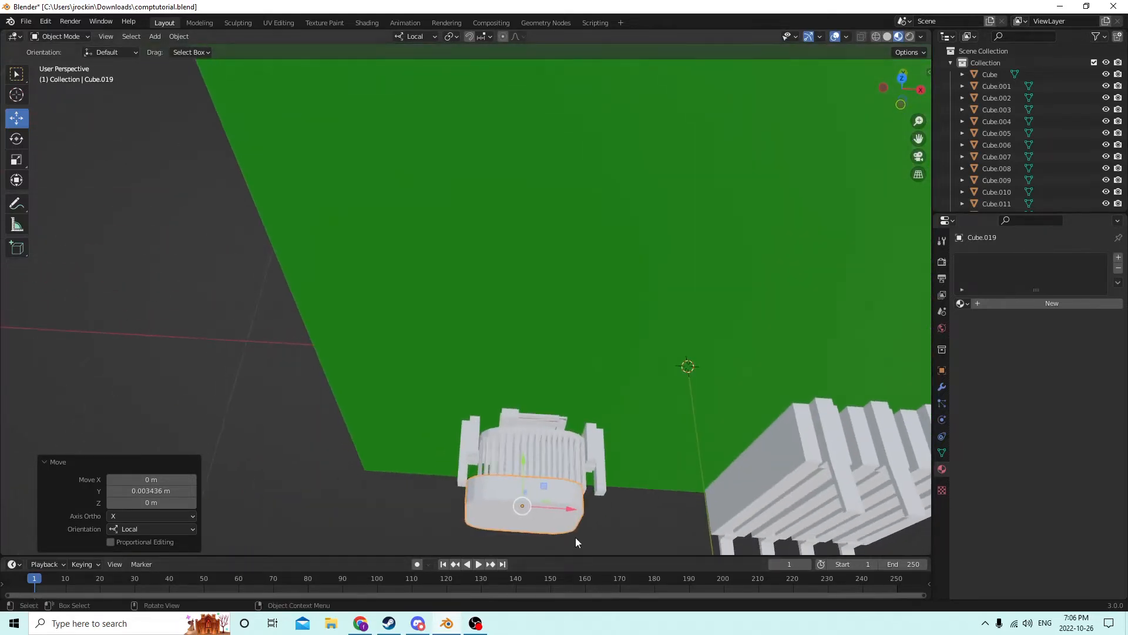
pyautogui.moveTo(570, 513); pyautogui.dragTo(579, 509)
pyautogui.moveTo(579, 509); pyautogui.dragTo(704, 434, button='middle')
pyautogui.moveTo(662, 243); pyautogui.dragTo(663, 238)
pyautogui.moveTo(663, 238); pyautogui.dragTo(656, 287, button='middle')
pyautogui.moveTo(704, 291); pyautogui.dragTo(792, 291)
pyautogui.moveTo(792, 291); pyautogui.dragTo(626, 296, button='middle')
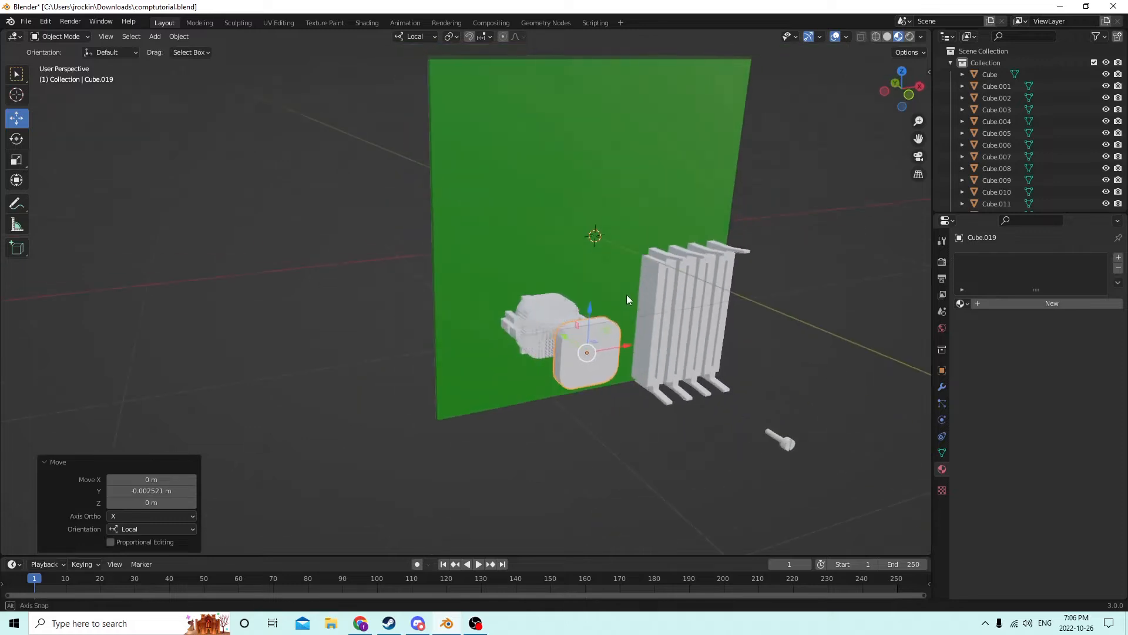
pyautogui.hotkey('shift', 'a')
pyautogui.moveTo(626, 294)
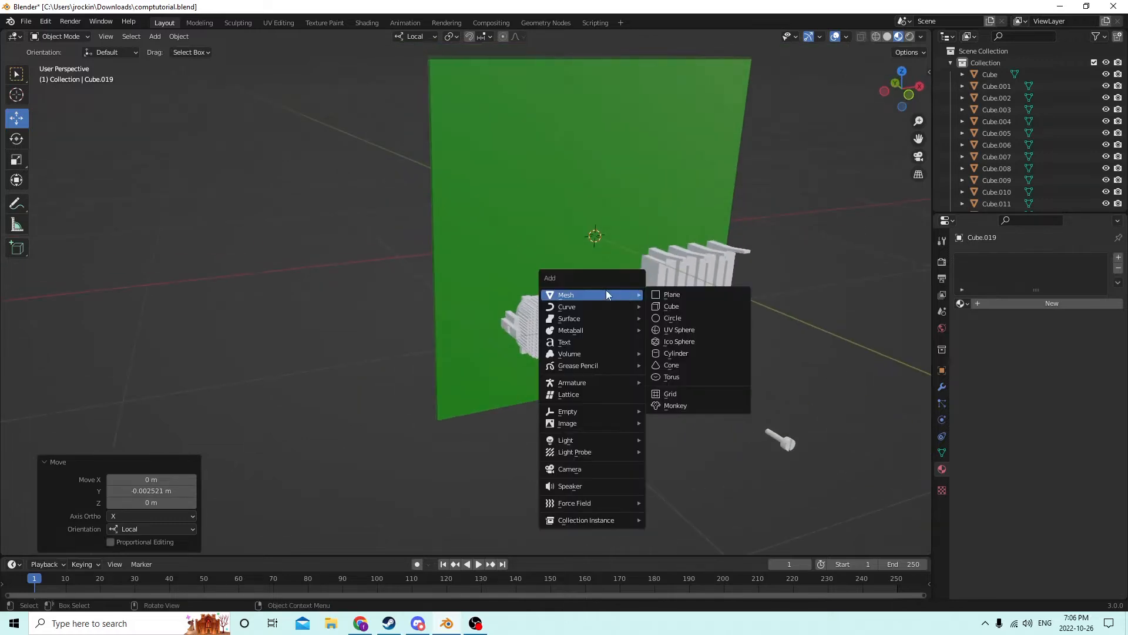
pyautogui.click(661, 320)
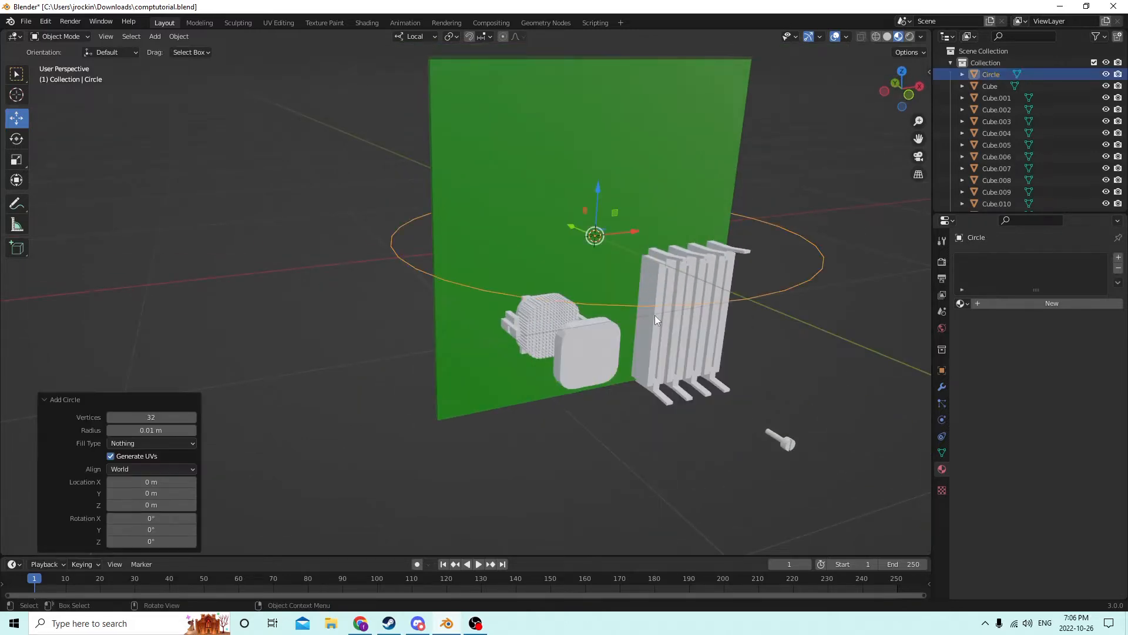
pyautogui.click(36, 21)
pyautogui.moveTo(46, 21)
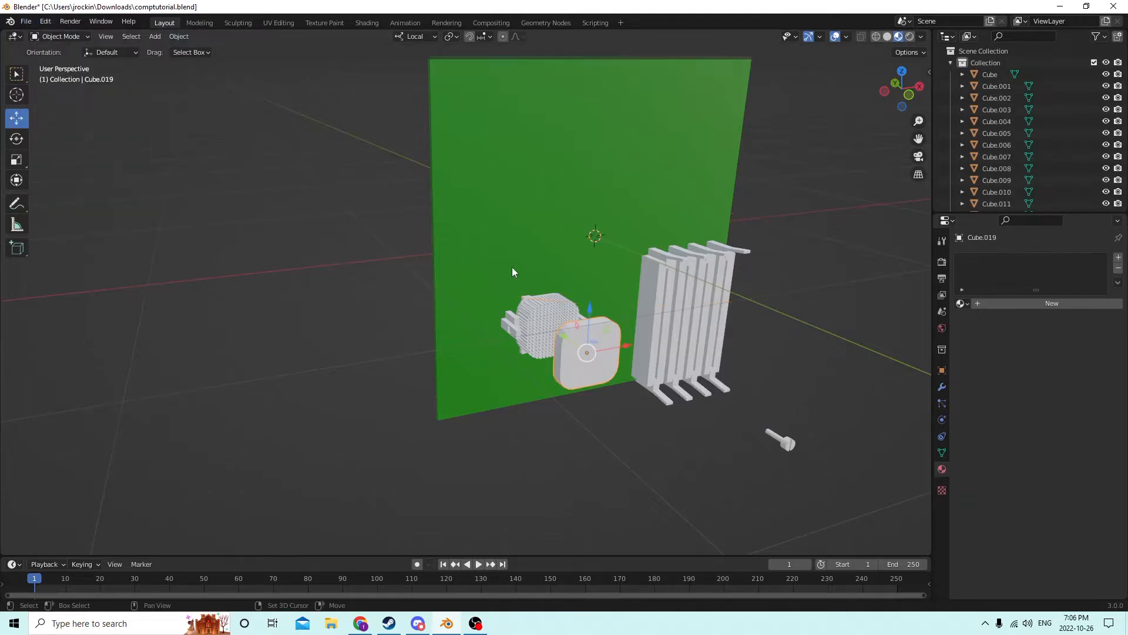
# - Add a cylinder mesh and set its X rotation to 90°
pyautogui.hotkey('shift', 'a')
pyautogui.moveTo(512, 267)
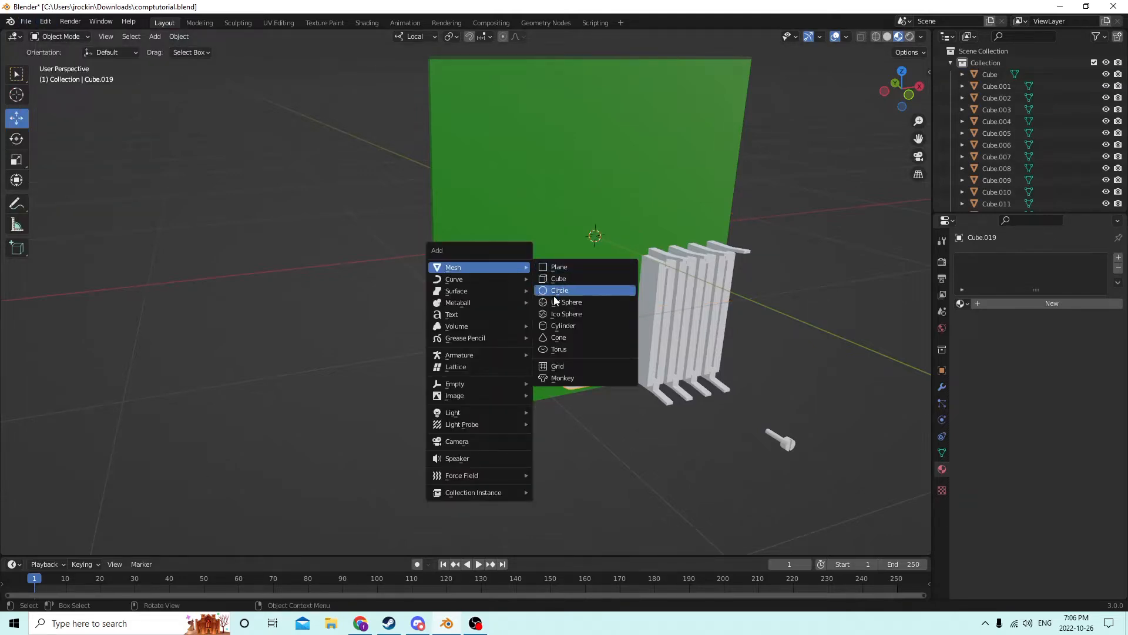
pyautogui.click(553, 325)
pyautogui.scroll(-3, 544, 309)
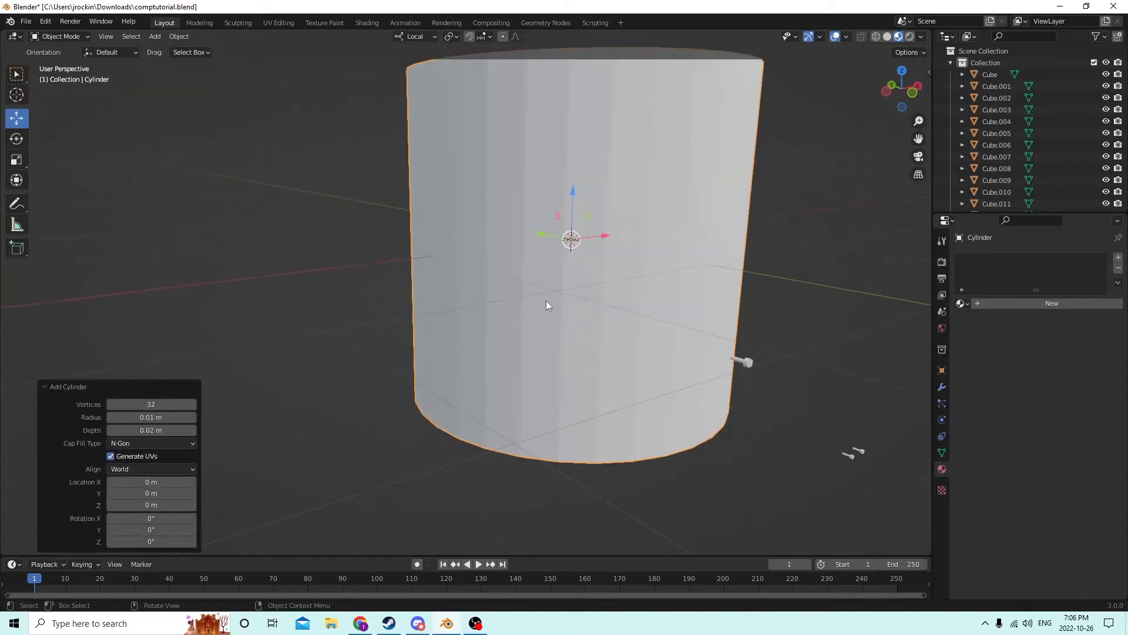
pyautogui.click(942, 370)
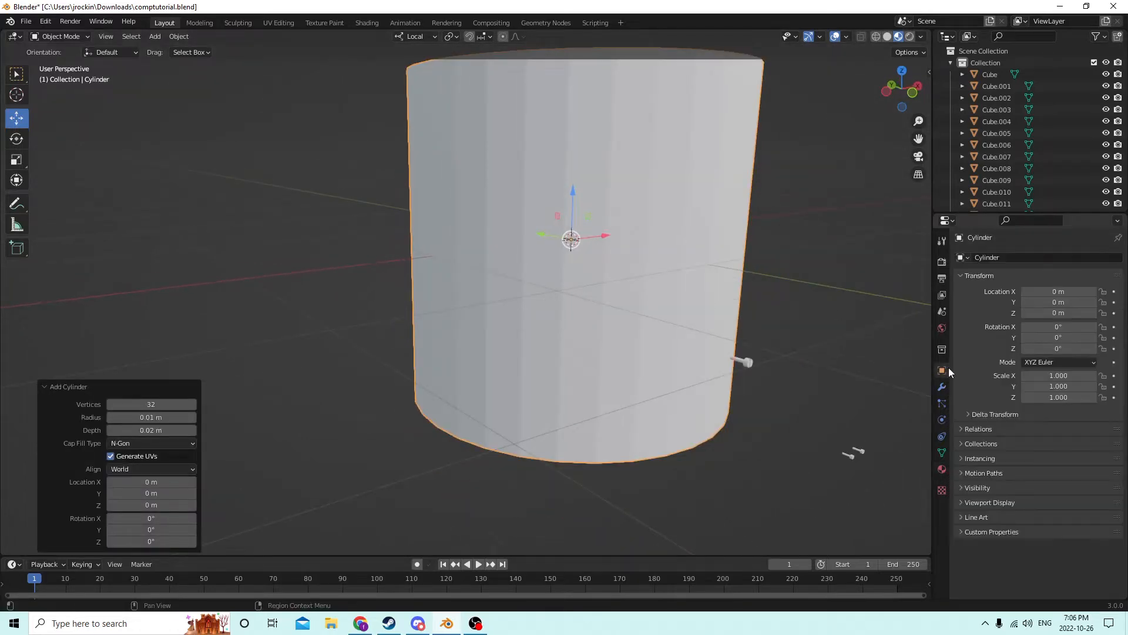
pyautogui.click(1054, 327)
pyautogui.write('90')
pyautogui.press('Return')
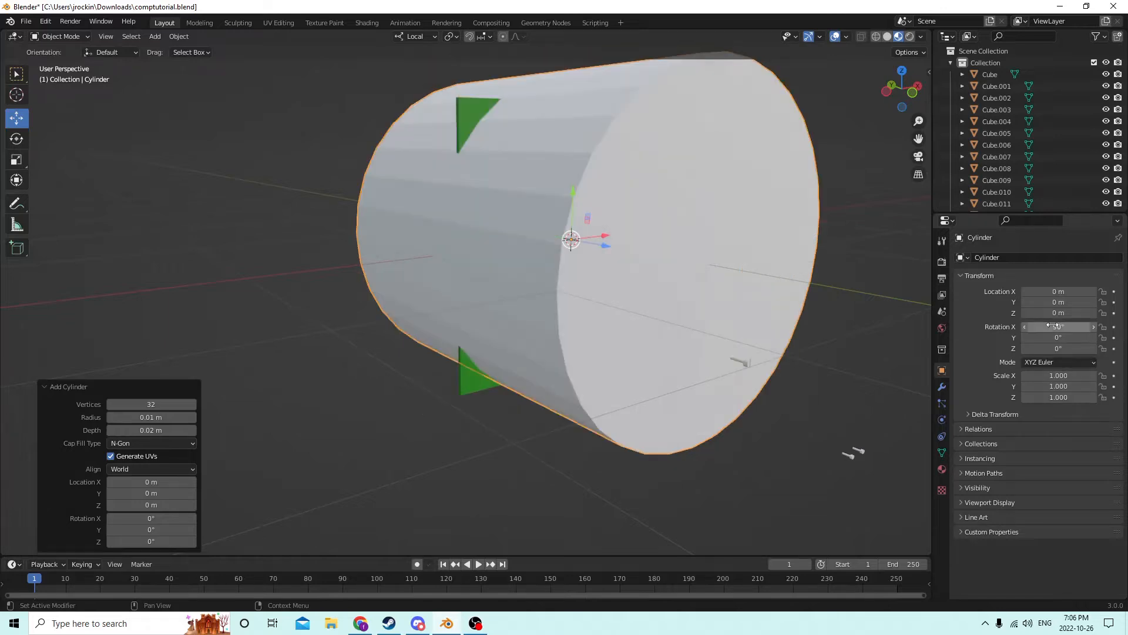
# - Scale the cylinder to about 0.107 and move it in front of the heatsink, to about X -0.0027 m and Z -0.0047 m
pyautogui.moveTo(588, 342); pyautogui.dragTo(504, 337, button='middle')
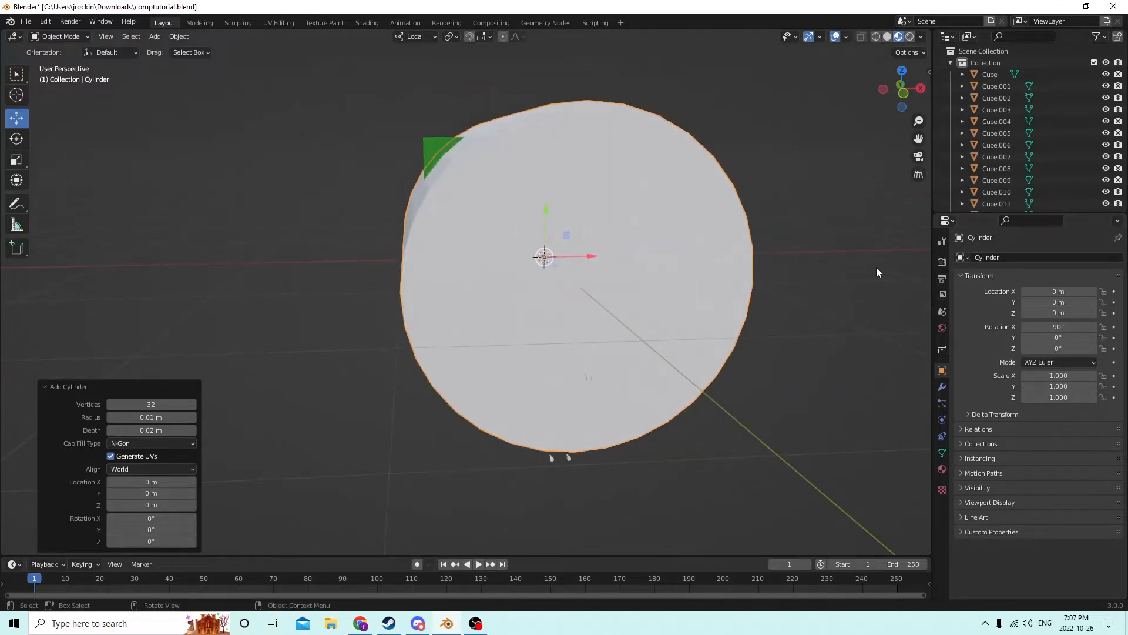
pyautogui.press('s')
pyautogui.click(578, 256)
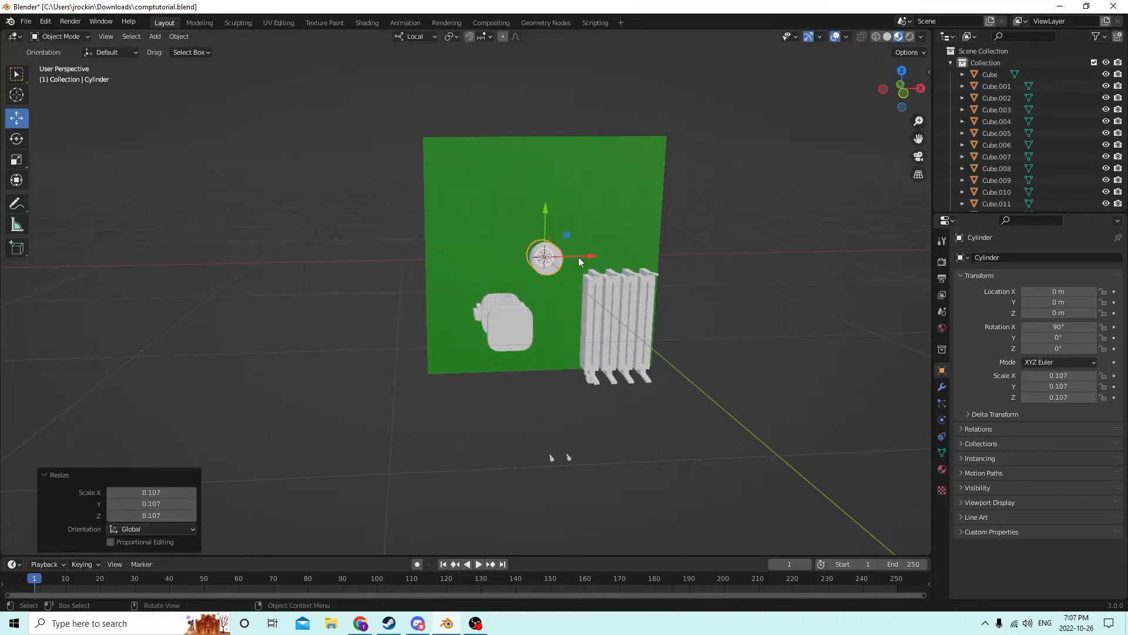
pyautogui.moveTo(579, 256); pyautogui.dragTo(562, 234, button='middle')
pyautogui.moveTo(544, 204); pyautogui.dragTo(539, 319)
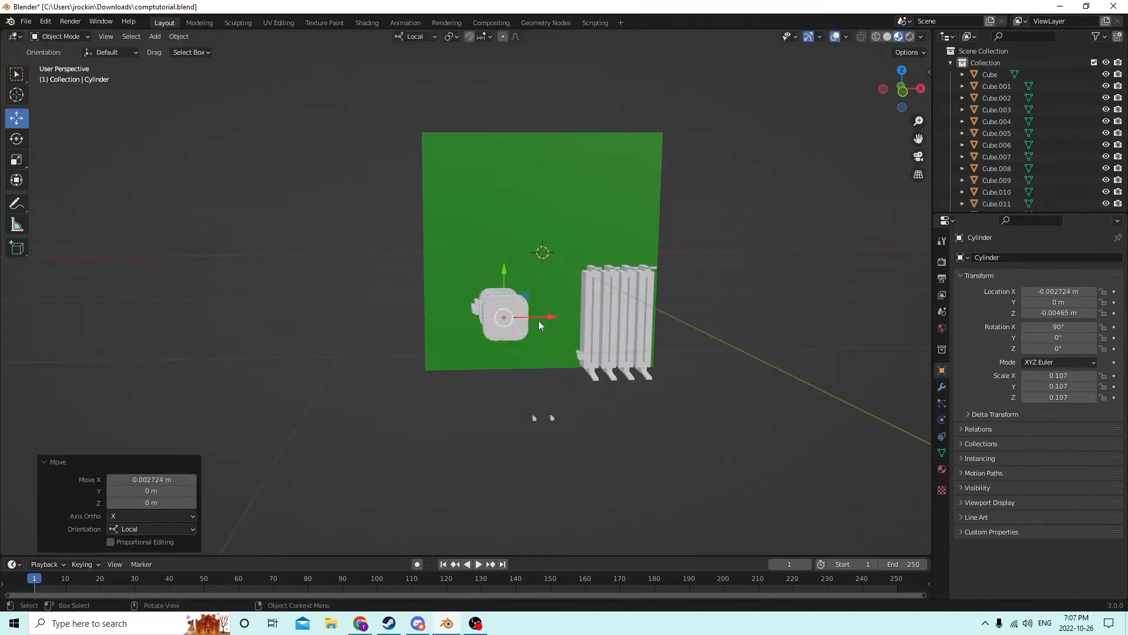
# - Pull the cylinder outward from the board to about Y -0.0044 m so it passes through the rounded block
pyautogui.moveTo(539, 320); pyautogui.dragTo(630, 330, button='middle')
pyautogui.scroll(5, 588, 319)
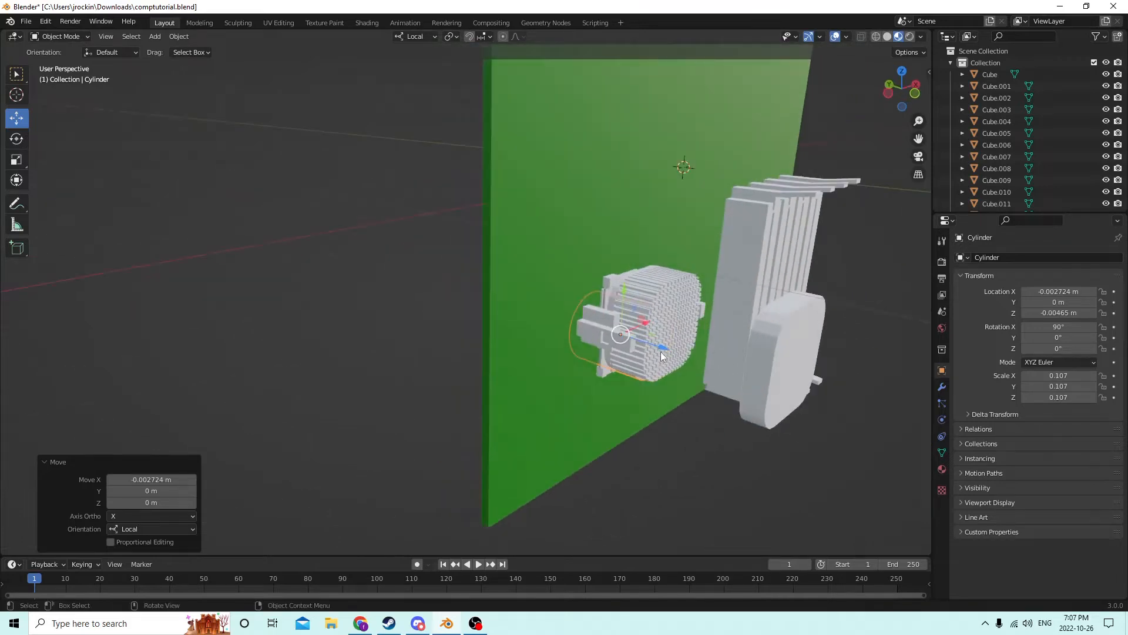
pyautogui.moveTo(661, 356); pyautogui.dragTo(801, 385)
pyautogui.moveTo(802, 385); pyautogui.dragTo(608, 364, button='middle')
pyautogui.moveTo(607, 365); pyautogui.dragTo(557, 351)
# - Center the cylinder on the rounded block's face, at about X -0.0032 m and Z -0.0037 m
pyautogui.moveTo(523, 314); pyautogui.dragTo(527, 257)
pyautogui.moveTo(582, 310); pyautogui.dragTo(587, 312)
pyautogui.moveTo(587, 312); pyautogui.dragTo(684, 349, button='middle')
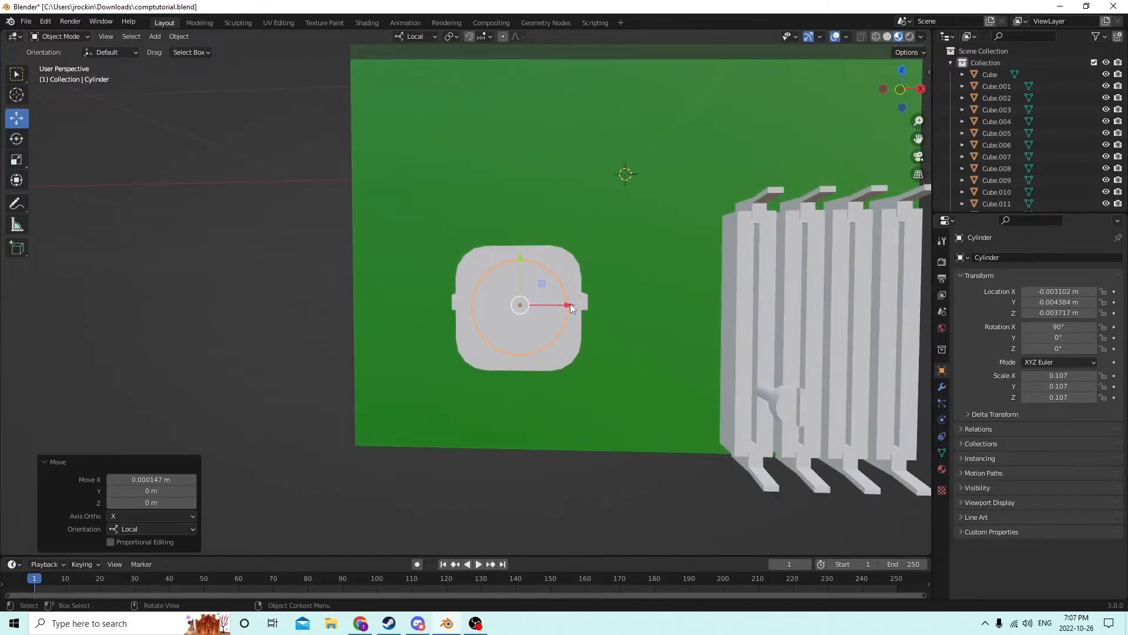
pyautogui.moveTo(570, 303); pyautogui.dragTo(565, 304)
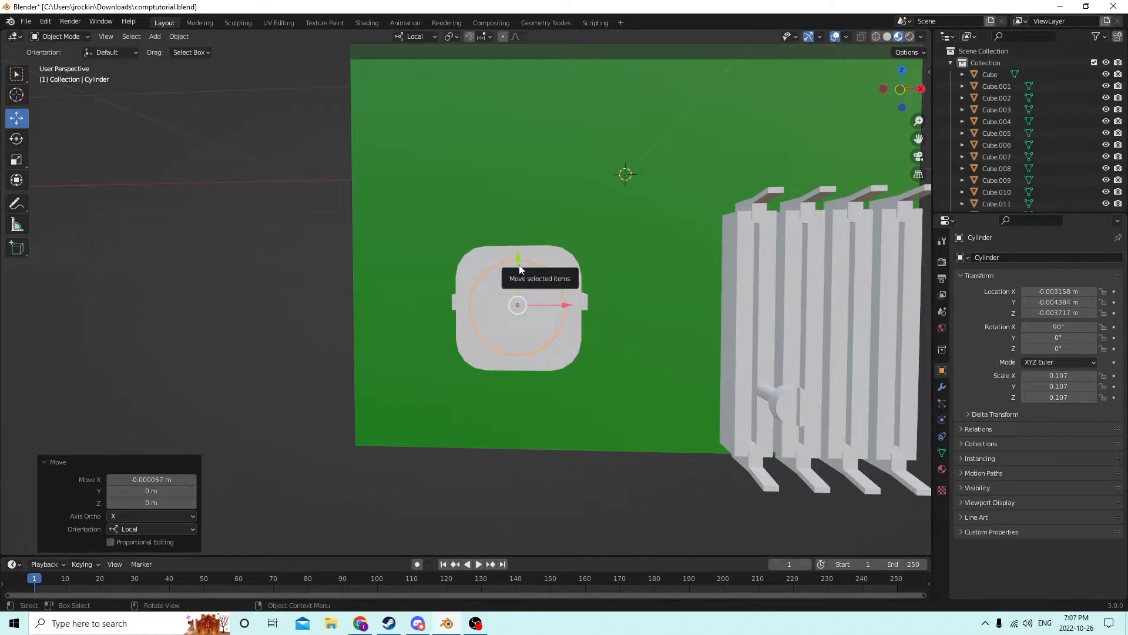
pyautogui.click(537, 298)
pyautogui.moveTo(538, 299); pyautogui.dragTo(629, 315, button='middle')
pyautogui.moveTo(629, 315); pyautogui.dragTo(629, 313)
pyautogui.moveTo(629, 313); pyautogui.dragTo(563, 300, button='middle')
pyautogui.click(564, 303)
# - Scale the cylinder by about 1.27 and, in solid shading, nudge it about -0.00002 m along local Y to match the block's outline
pyautogui.scroll(1, 611, 325)
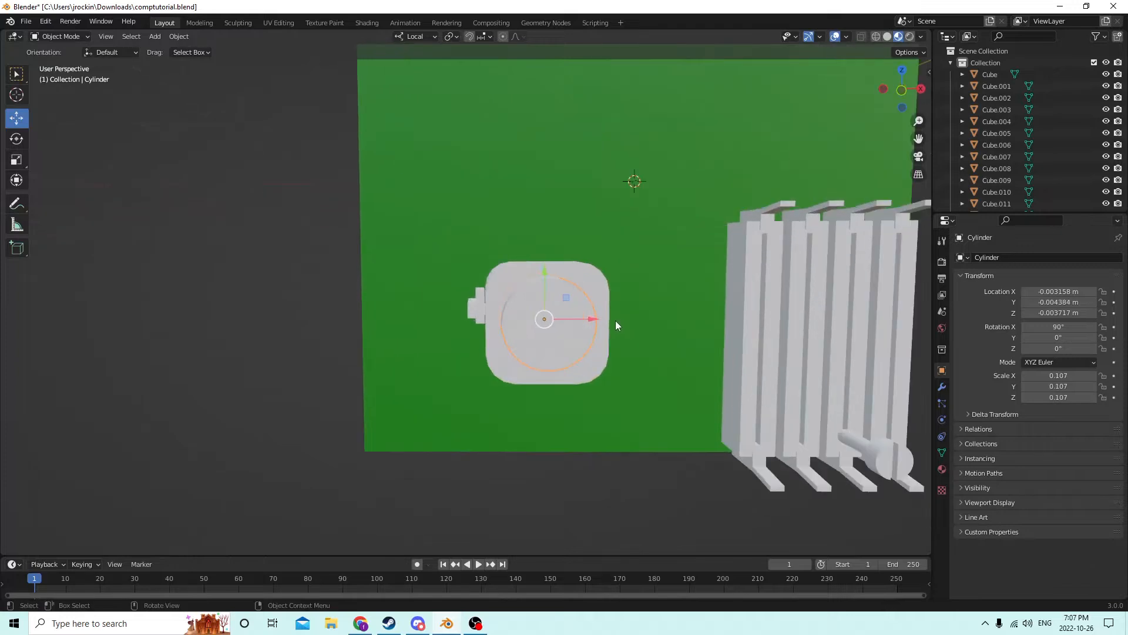
pyautogui.press('s')
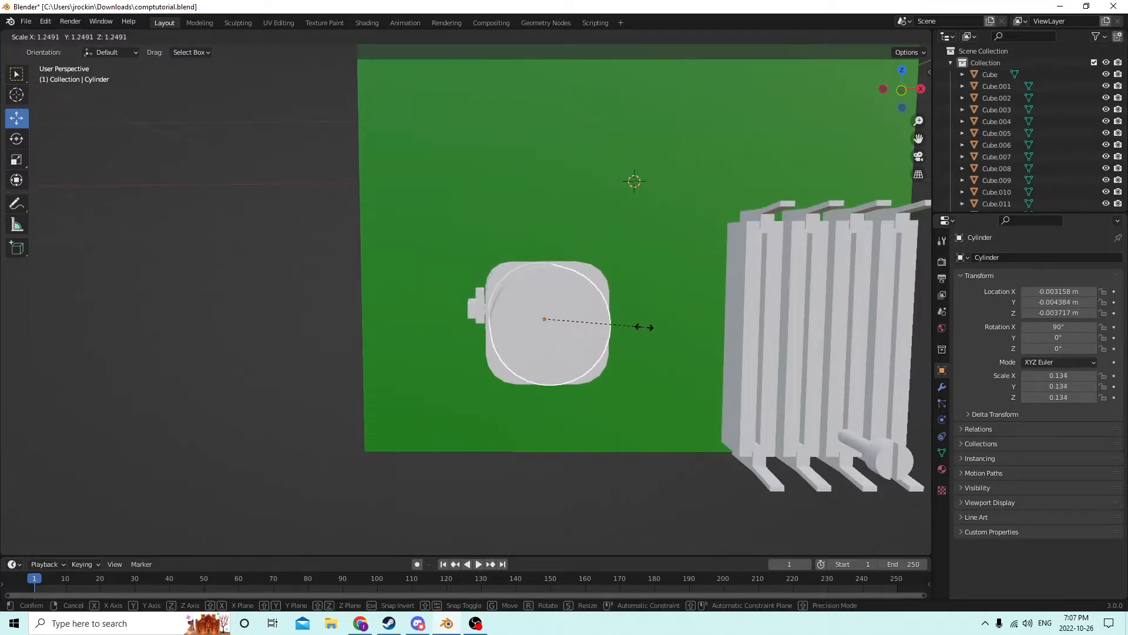
pyautogui.click(644, 327)
pyautogui.moveTo(643, 326)
pyautogui.mouseDown(button='middle')
pyautogui.moveTo(611, 322)
pyautogui.moveTo(615, 292)
pyautogui.moveTo(619, 304)
pyautogui.moveTo(604, 305)
pyautogui.moveTo(633, 322)
pyautogui.mouseUp(button='middle')
pyautogui.scroll(2, 617, 326)
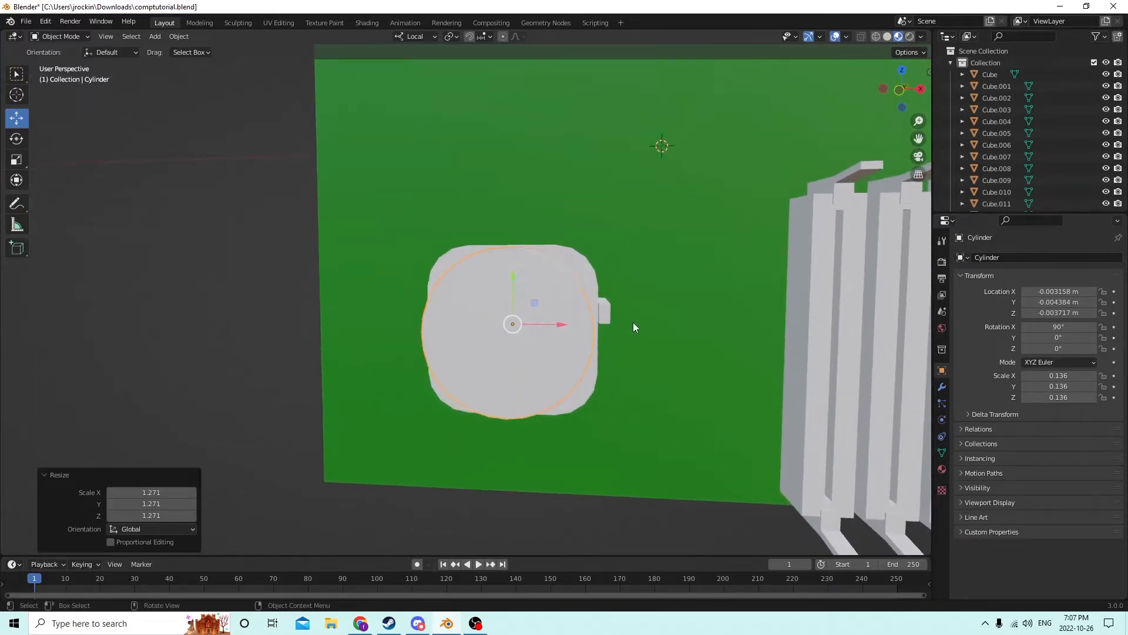
pyautogui.click(886, 37)
pyautogui.moveTo(826, 143)
pyautogui.mouseDown(button='middle')
pyautogui.moveTo(806, 148)
pyautogui.moveTo(711, 246)
pyautogui.moveTo(733, 247)
pyautogui.moveTo(699, 246)
pyautogui.moveTo(711, 225)
pyautogui.moveTo(628, 244)
pyautogui.mouseUp(button='middle')
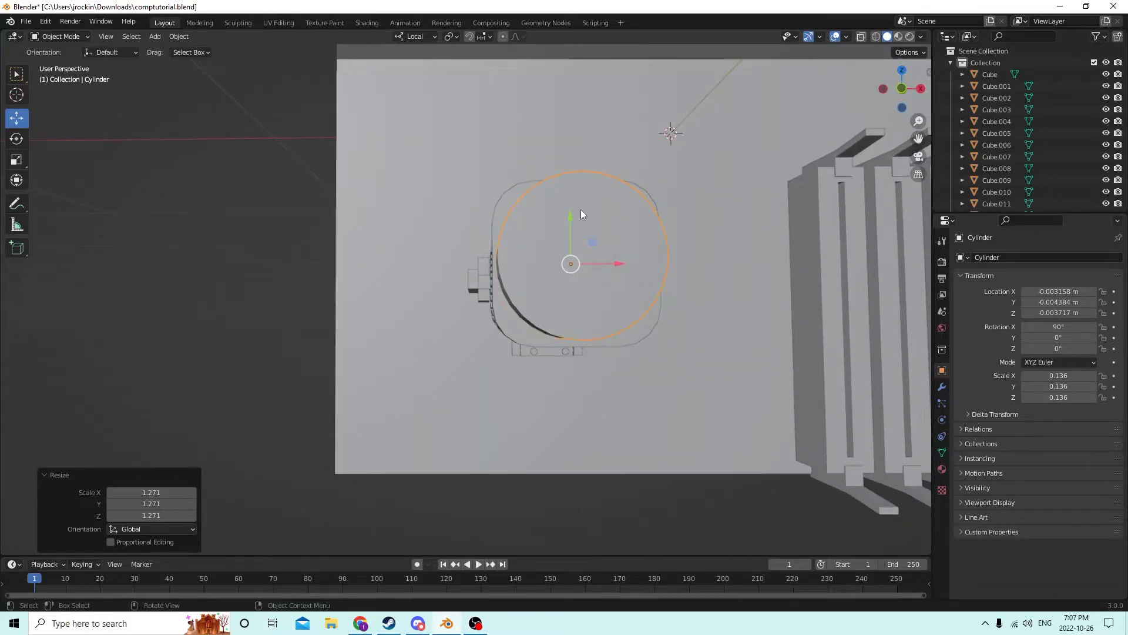
pyautogui.moveTo(571, 214); pyautogui.dragTo(568, 222)
pyautogui.moveTo(569, 222); pyautogui.dragTo(567, 221, button='middle')
# - Enlarge the cylinder to a scale of about 0.141 and align its edges with the block, shifting about 0.000016 m in X and -0.00003 m in local Y
pyautogui.press('s')
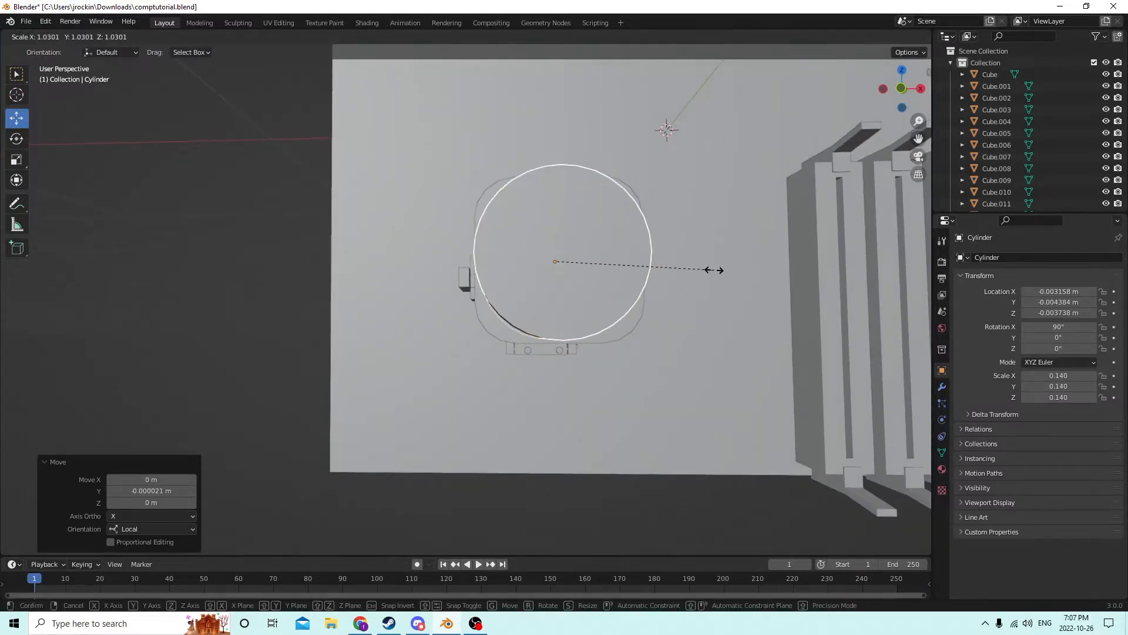
pyautogui.click(716, 270)
pyautogui.moveTo(721, 273); pyautogui.dragTo(682, 276, button='middle')
pyautogui.moveTo(485, 316); pyautogui.dragTo(486, 316)
pyautogui.moveTo(486, 315); pyautogui.dragTo(510, 302, button='middle')
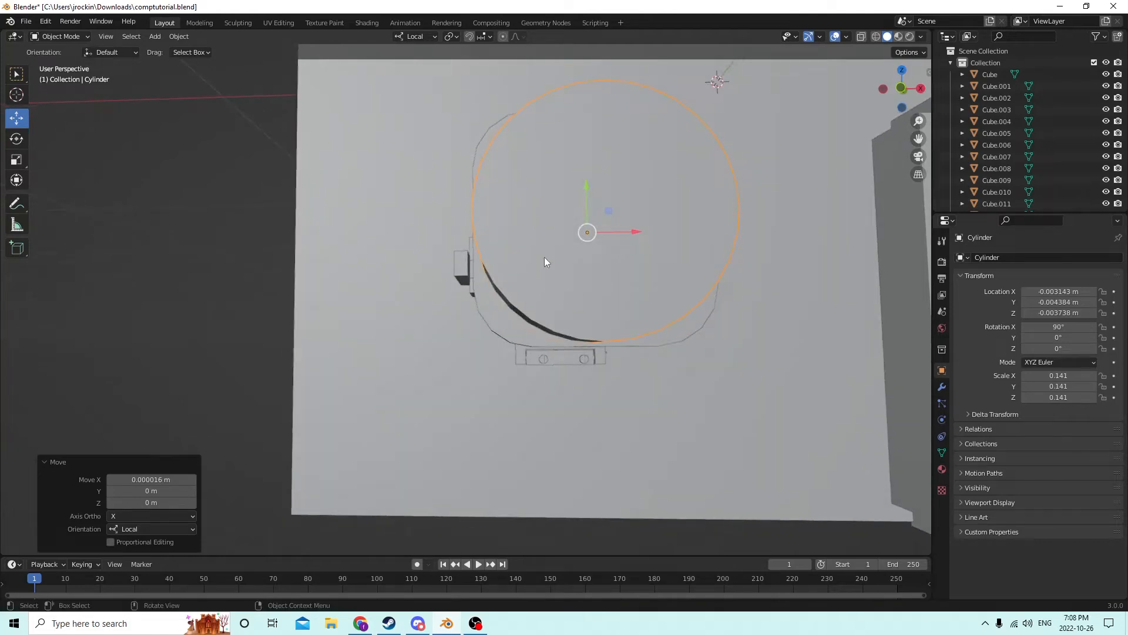
pyautogui.moveTo(586, 184); pyautogui.dragTo(585, 188)
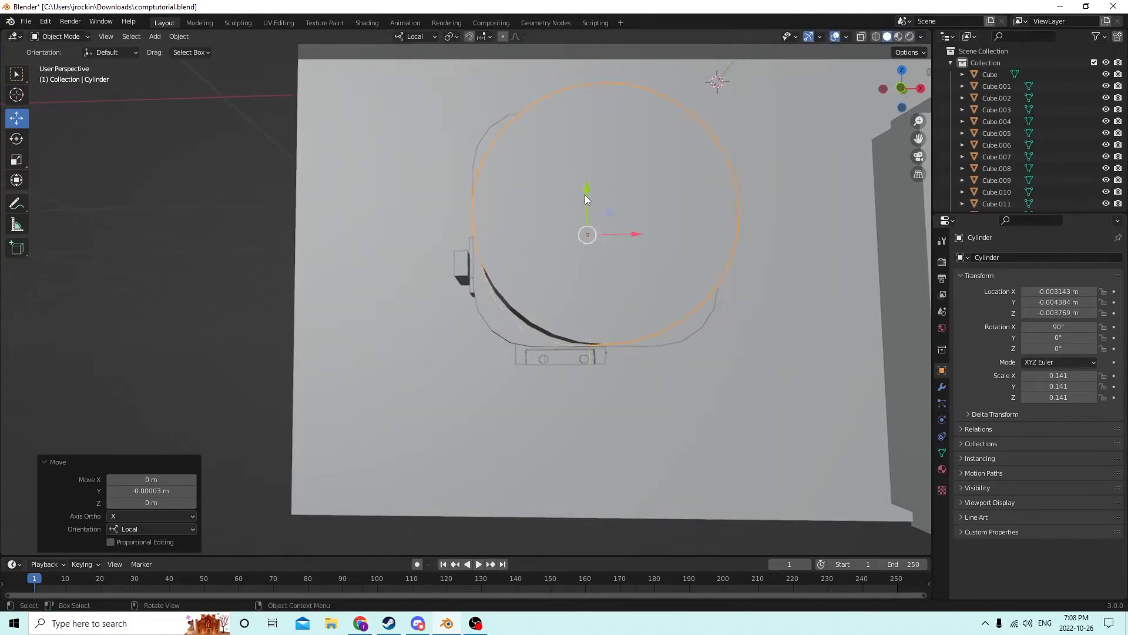
pyautogui.moveTo(584, 195); pyautogui.dragTo(600, 225, button='middle')
# - Reduce the cylinder to a scale of about 0.115, inside the block's outline, and return to material preview shading
pyautogui.press('s')
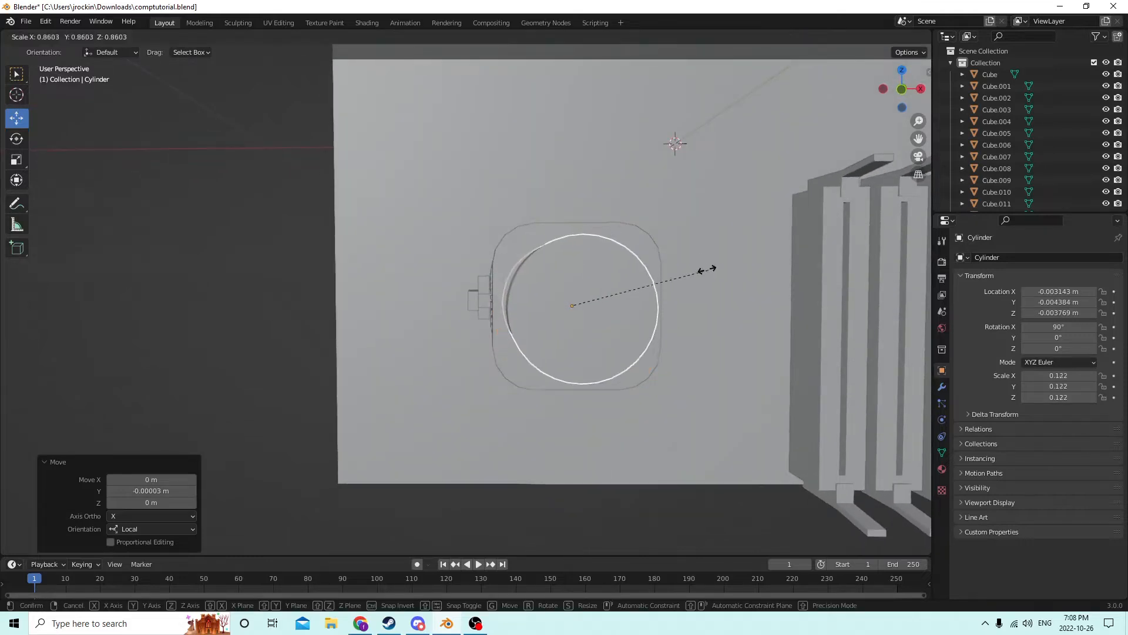
pyautogui.click(679, 267)
pyautogui.moveTo(679, 266); pyautogui.dragTo(668, 288, button='middle')
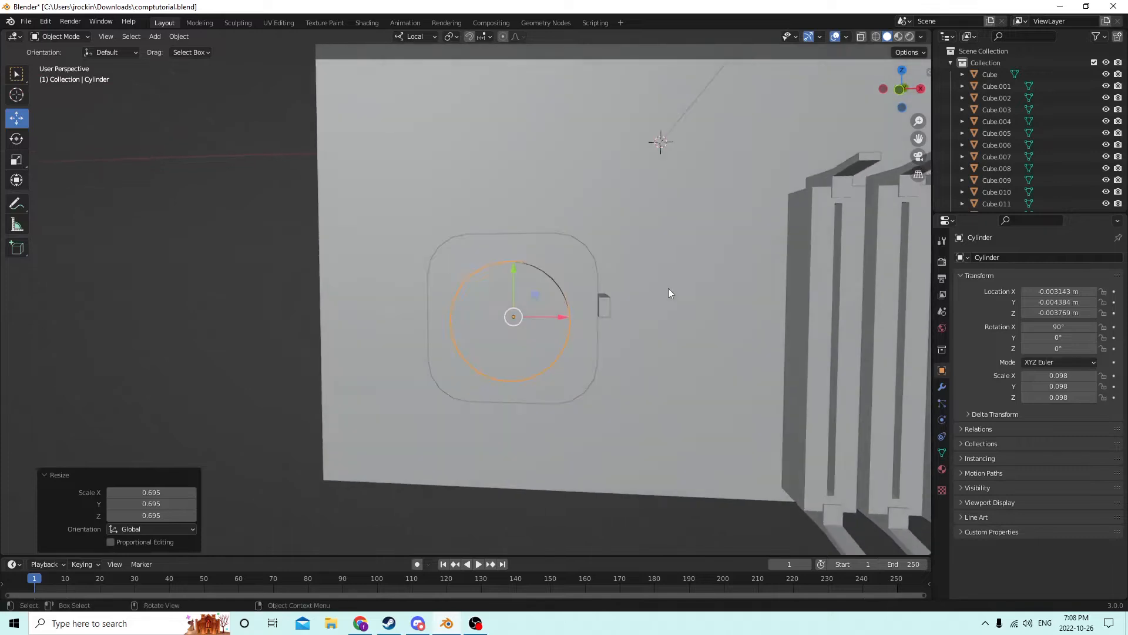
pyautogui.press('s')
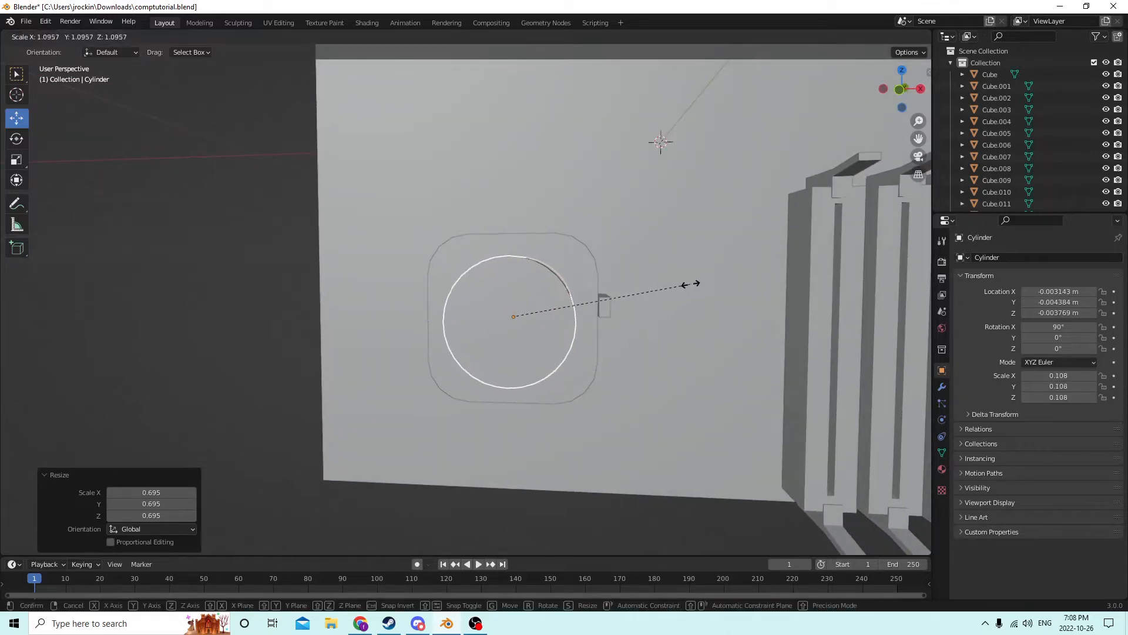
pyautogui.click(702, 281)
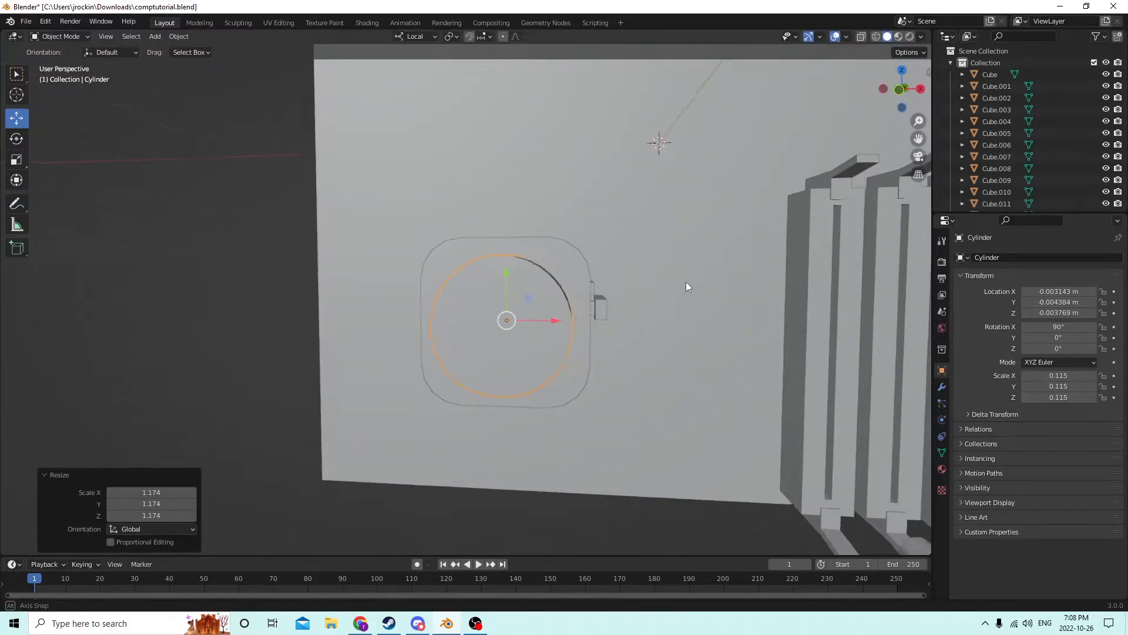
pyautogui.moveTo(686, 281); pyautogui.dragTo(648, 288, button='middle')
pyautogui.moveTo(567, 270); pyautogui.dragTo(587, 269, button='middle')
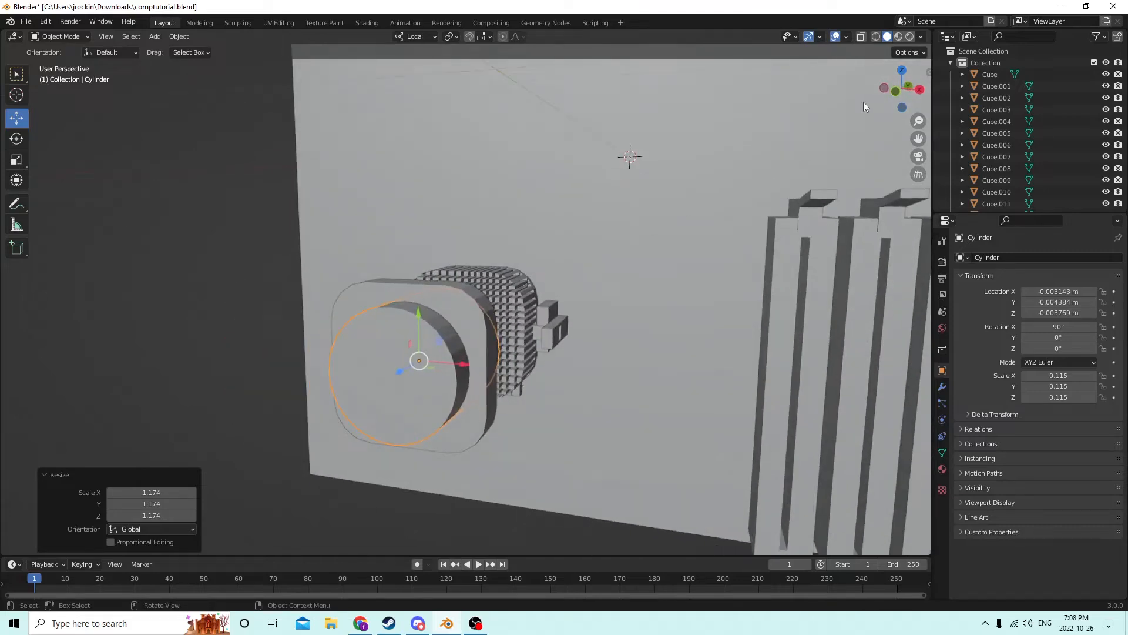
pyautogui.click(897, 36)
pyautogui.moveTo(816, 100)
pyautogui.mouseDown(button='middle')
pyautogui.moveTo(656, 150)
pyautogui.moveTo(770, 187)
pyautogui.moveTo(788, 217)
pyautogui.moveTo(736, 281)
pyautogui.moveTo(773, 290)
pyautogui.moveTo(739, 278)
pyautogui.mouseUp(button='middle')
# - Cut the cylinder out of the rounded block with the Bool Tool's Auto Boolean Difference
pyautogui.scroll(4, 739, 275)
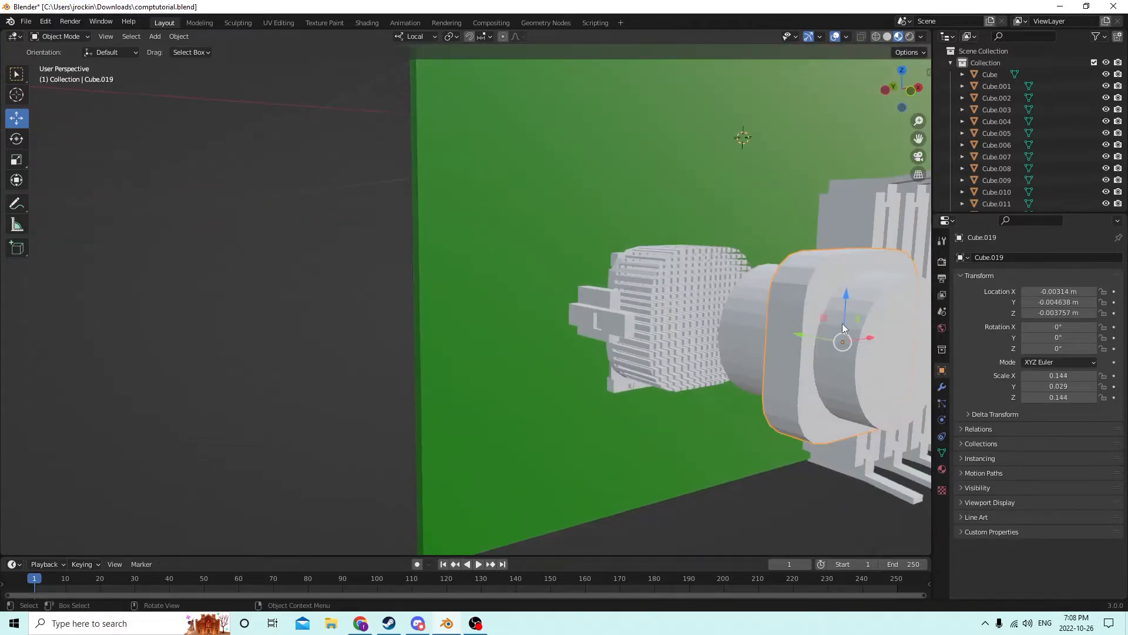
pyautogui.scroll(-2, 837, 321)
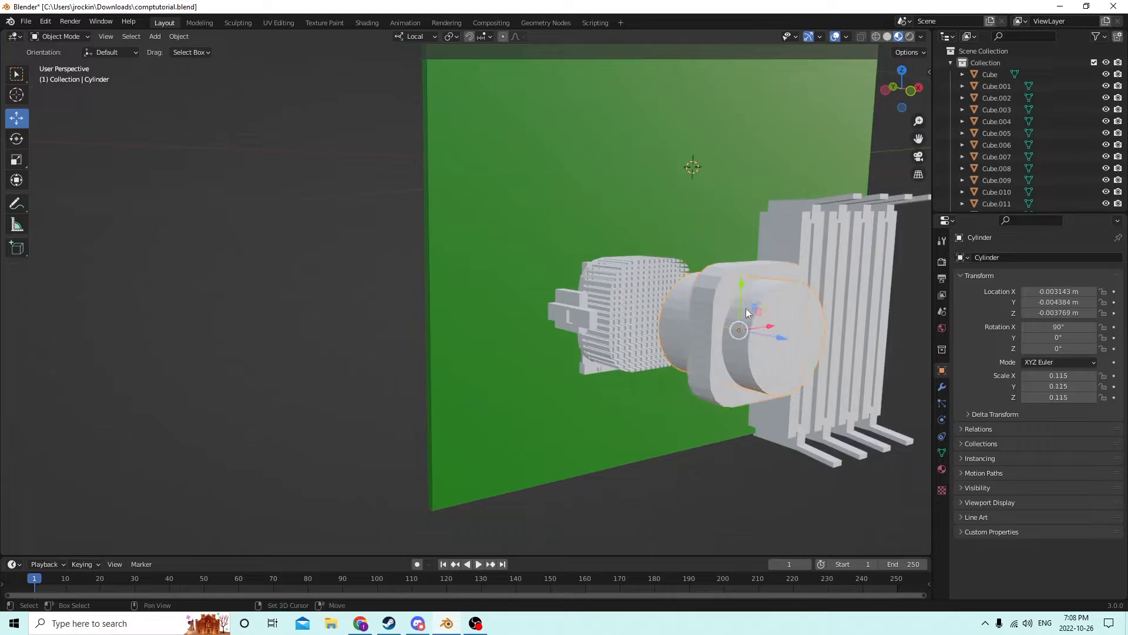
pyautogui.scroll(2, 744, 300)
pyautogui.scroll(-2, 746, 294)
pyautogui.click(731, 287)
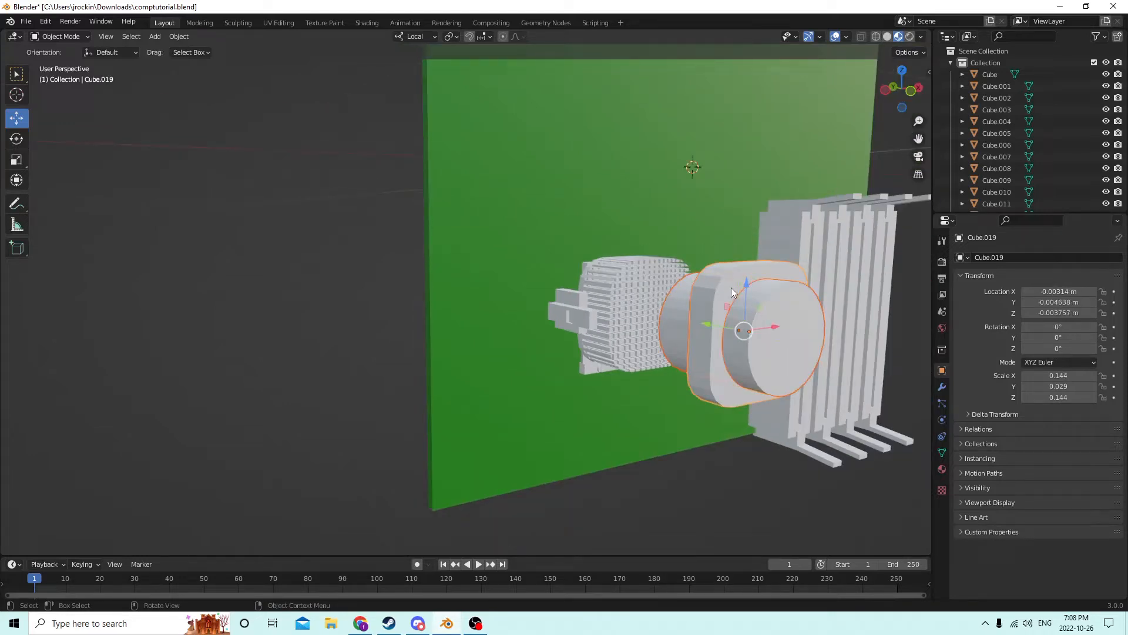
pyautogui.click(180, 36)
pyautogui.moveTo(216, 427)
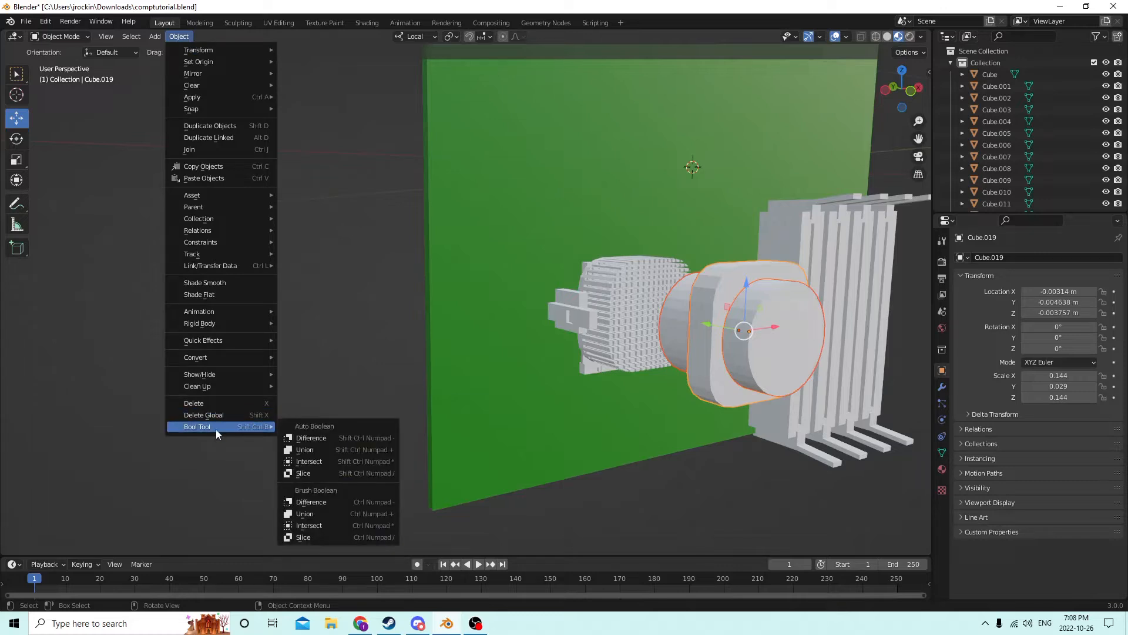
pyautogui.click(330, 437)
pyautogui.moveTo(332, 409); pyautogui.dragTo(229, 378, button='middle')
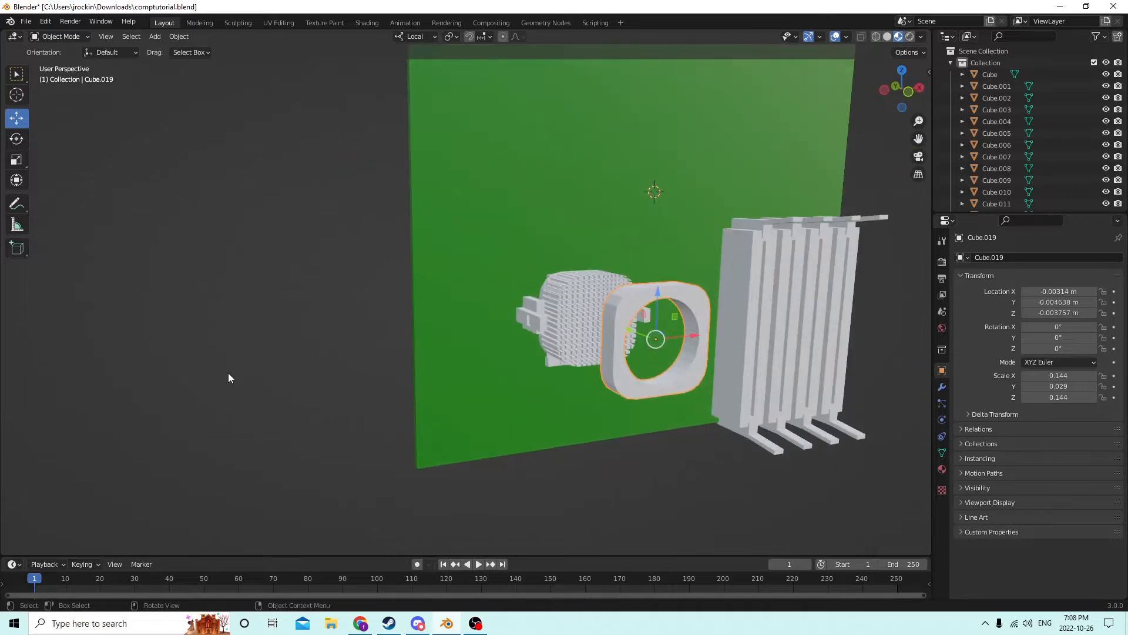
pyautogui.moveTo(397, 371); pyautogui.dragTo(396, 290, button='middle')
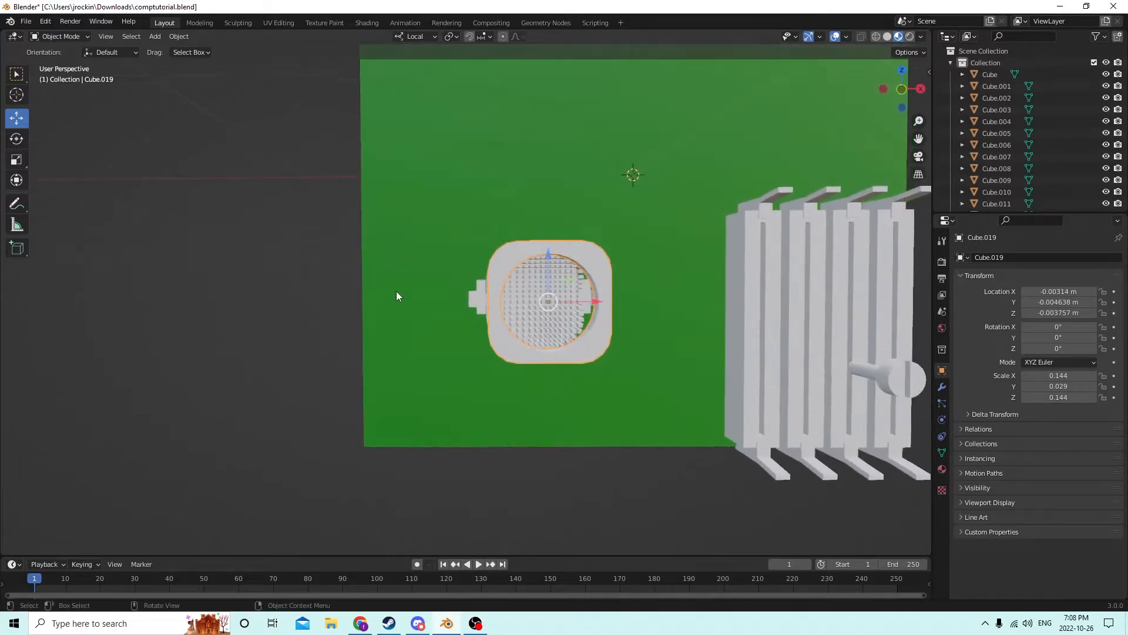
# - Undo the boolean cut in the rounded block
pyautogui.click(45, 21)
pyautogui.click(62, 34)
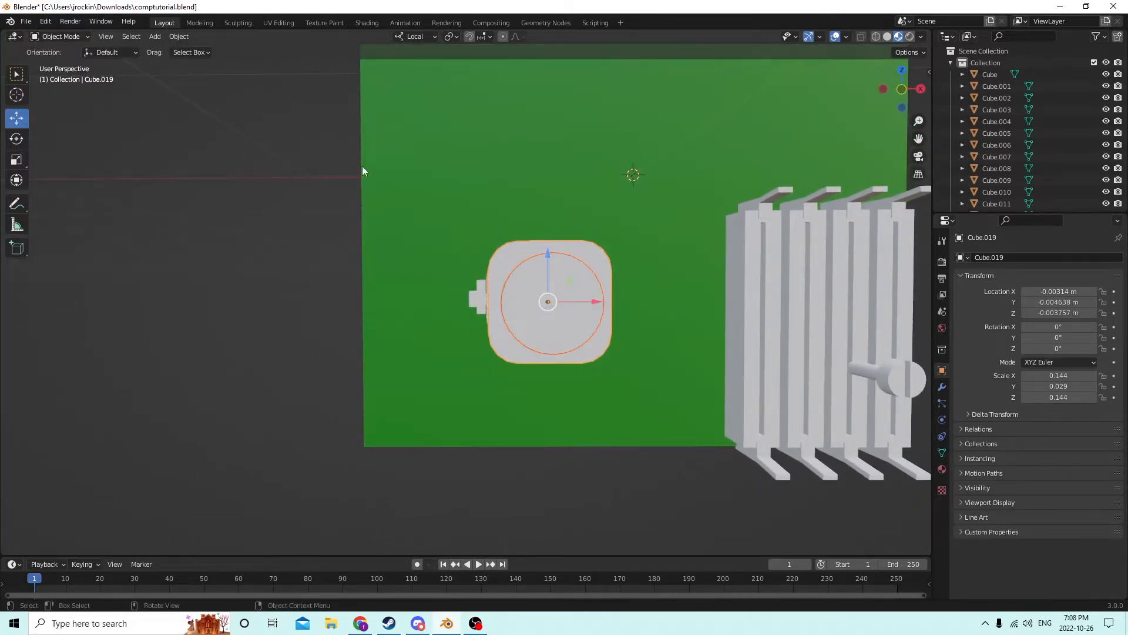
pyautogui.moveTo(362, 166); pyautogui.dragTo(754, 267, button='middle')
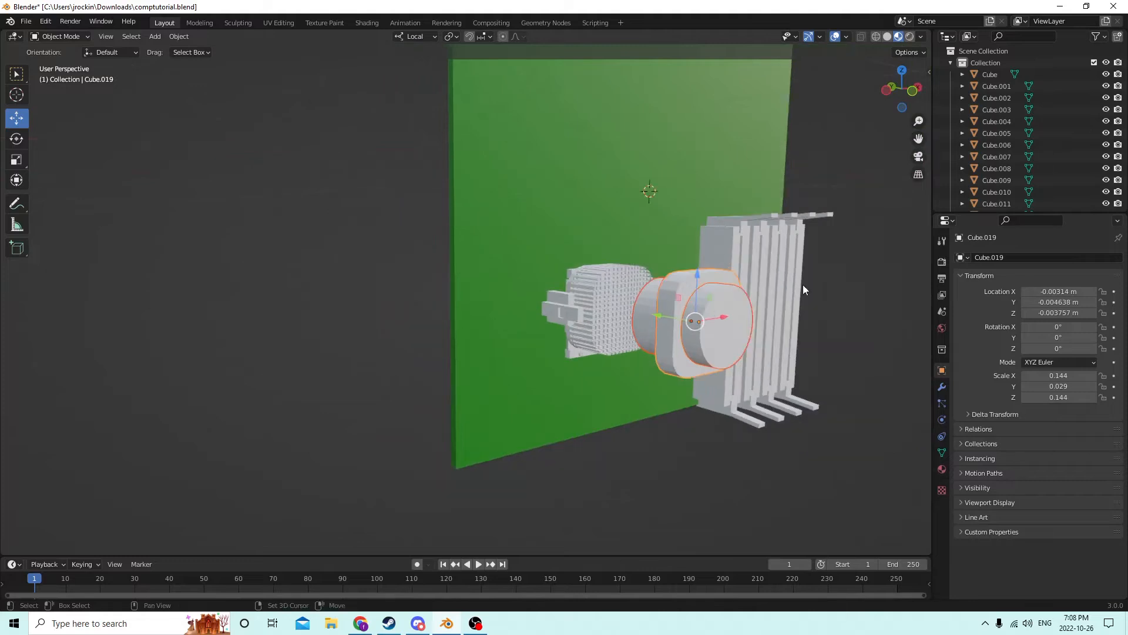
# - Duplicate the rounded block and cylinder in place, and delete one of the two overlapping blocks
pyautogui.hotkey('shift', 'd')
pyautogui.rightClick(837, 269)
pyautogui.moveTo(623, 249); pyautogui.dragTo(657, 250, button='middle')
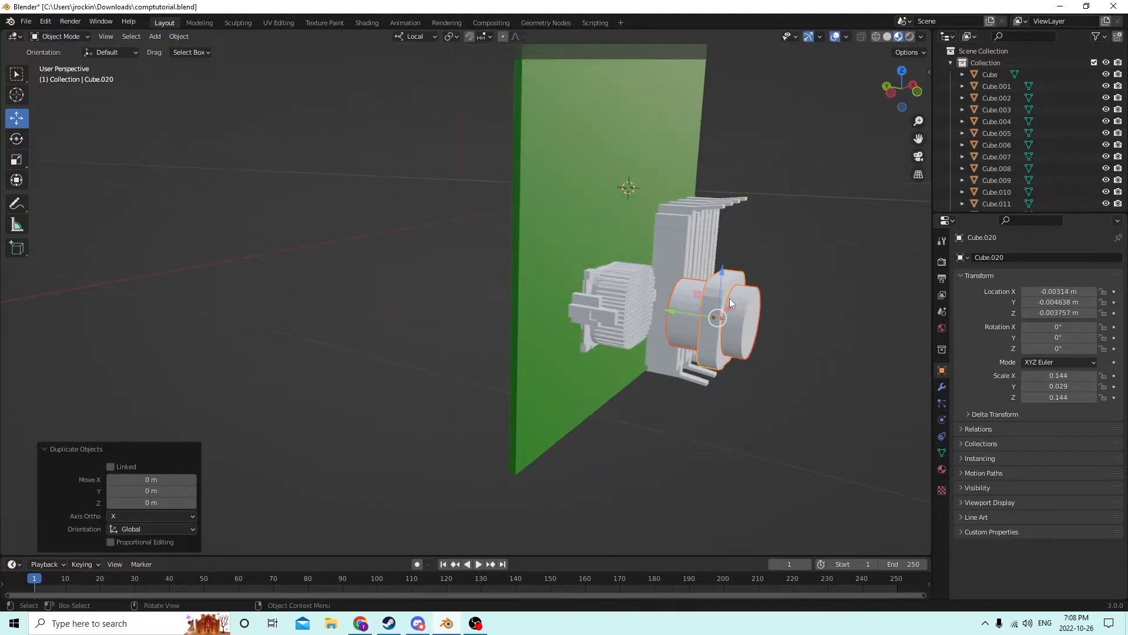
pyautogui.click(713, 287)
pyautogui.press('Delete')
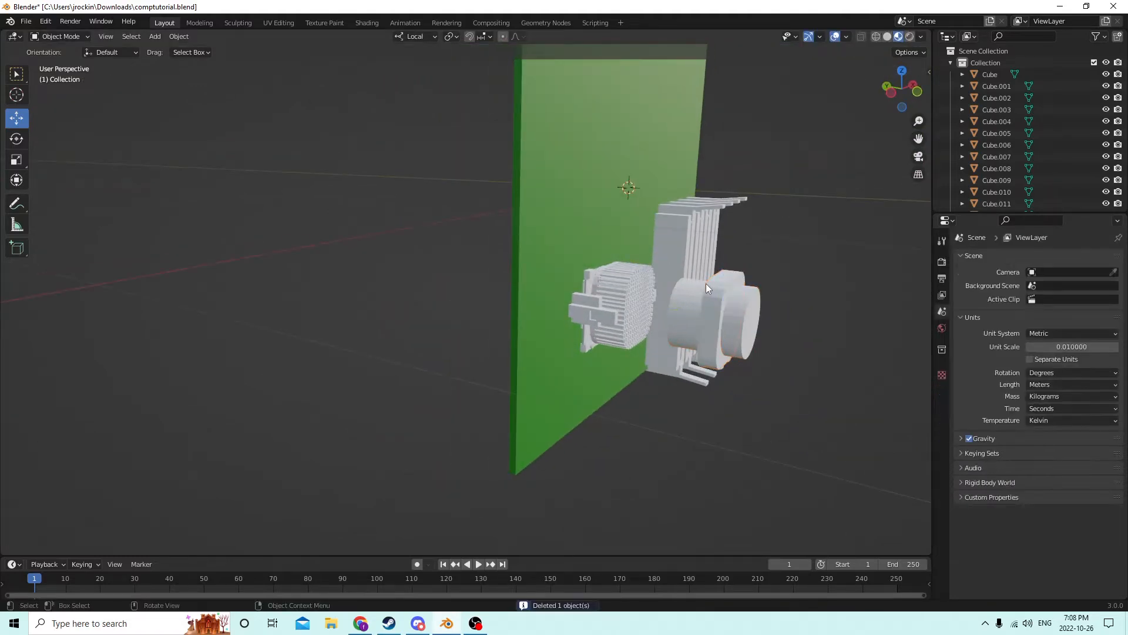
# - Move one of the two overlapping cylinders outward, clear of the rounded block
pyautogui.click(739, 309)
pyautogui.moveTo(740, 312); pyautogui.dragTo(779, 303, button='middle')
pyautogui.moveTo(759, 304); pyautogui.dragTo(894, 304)
pyautogui.moveTo(822, 296); pyautogui.dragTo(756, 287, button='middle')
# - Select the cylinder and the rounded block and cut the cylinder out of the block with Bool Tool's Auto Boolean Difference
pyautogui.scroll(2, 755, 287)
pyautogui.click(770, 349)
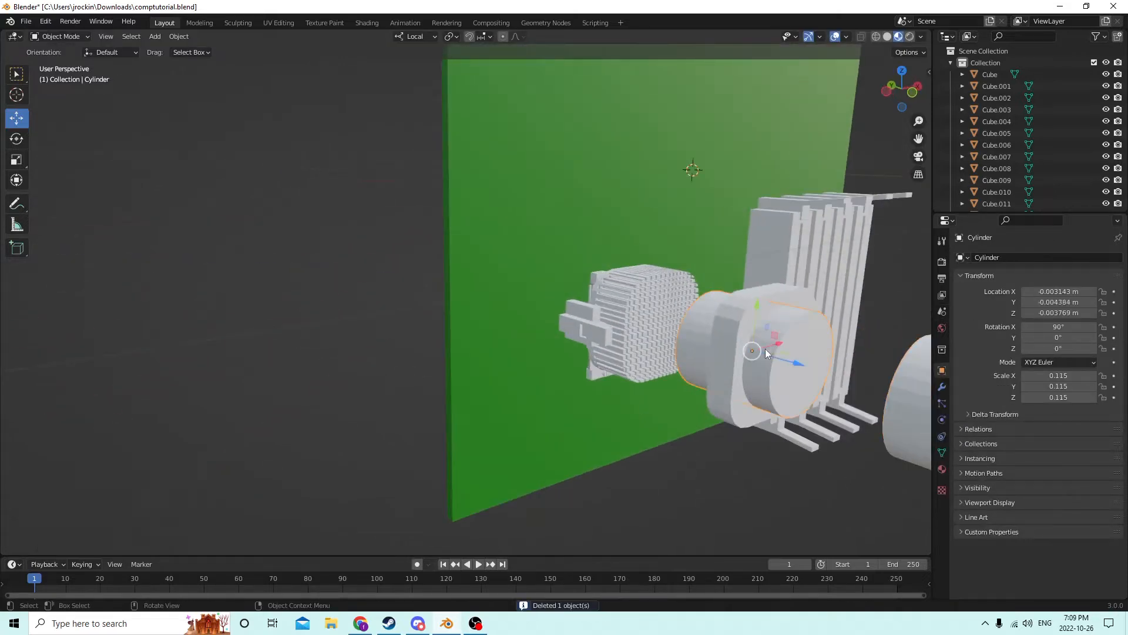
pyautogui.moveTo(690, 223); pyautogui.dragTo(611, 234, button='middle')
pyautogui.scroll(2, 611, 233)
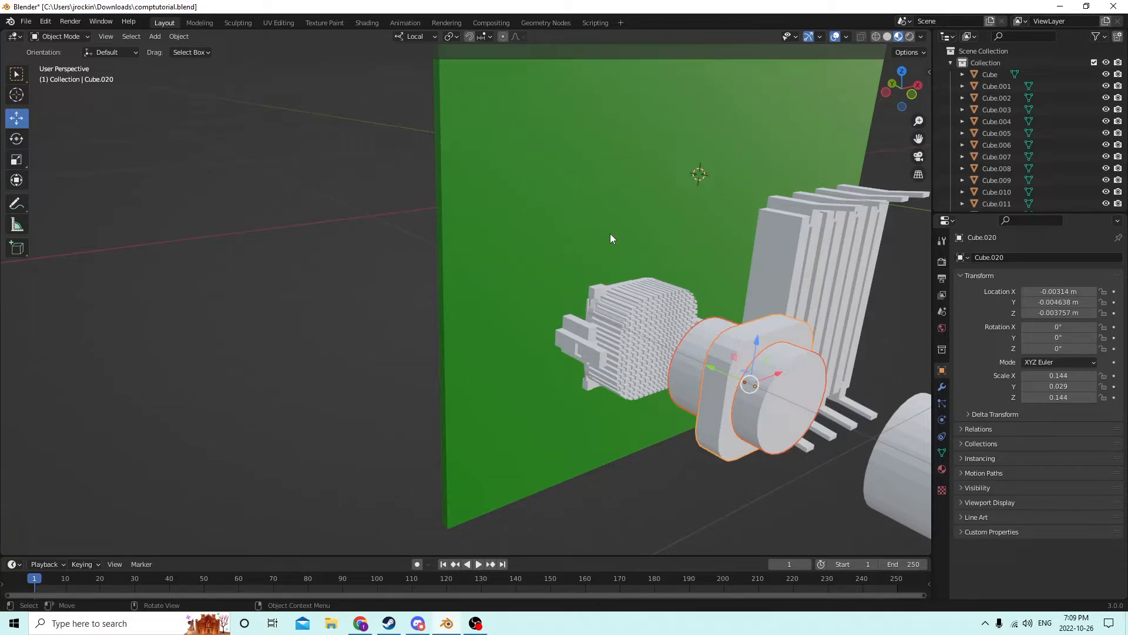
pyautogui.moveTo(610, 234); pyautogui.dragTo(587, 230, button='middle')
pyautogui.keyDown('shift'); pyautogui.click(662, 336); pyautogui.keyUp('shift')
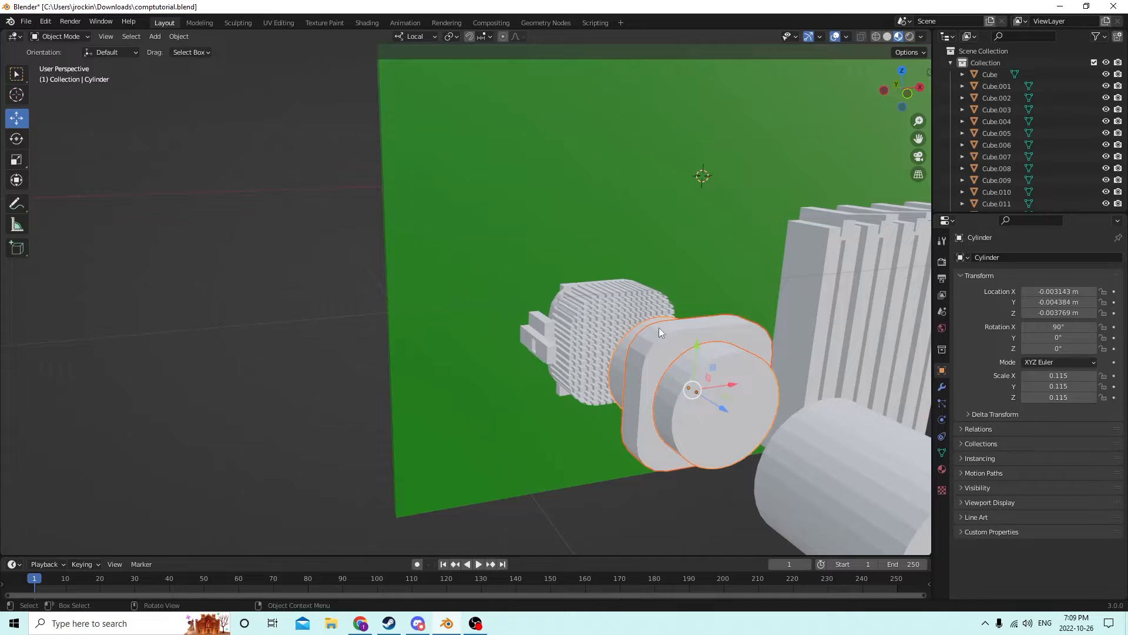
pyautogui.click(709, 369)
pyautogui.scroll(-4, 652, 344)
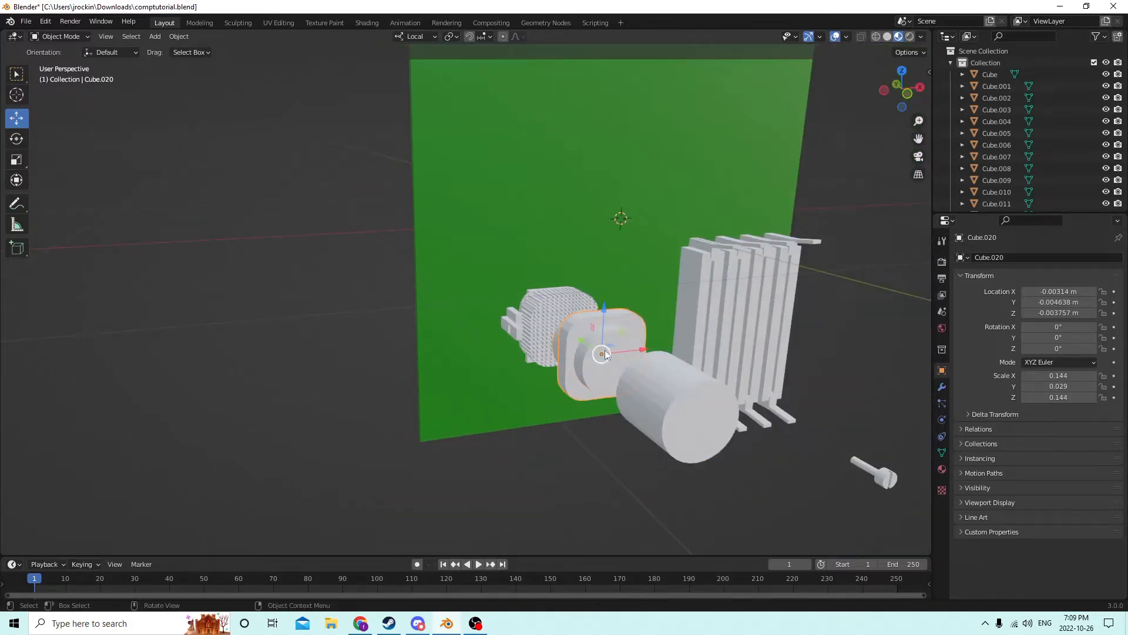
pyautogui.moveTo(577, 331); pyautogui.dragTo(520, 174, button='middle')
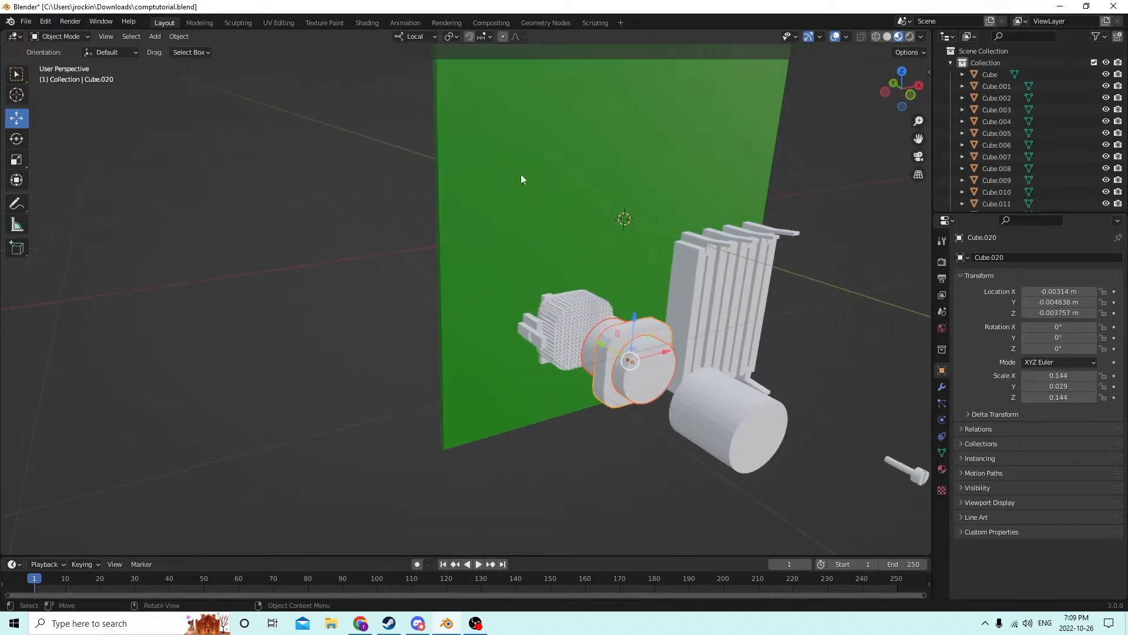
pyautogui.click(179, 37)
pyautogui.moveTo(258, 427)
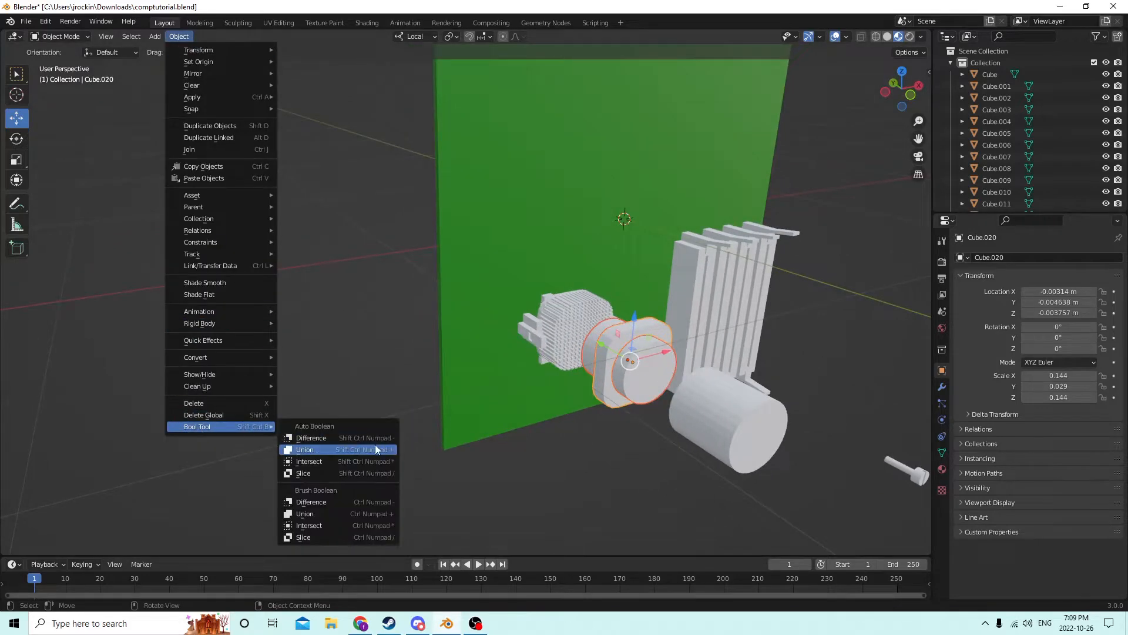
pyautogui.click(358, 446)
# - Move the hollow rounded frame along its local Y axis against the heatsink fins, to a Y location of about -0.00224 m
pyautogui.moveTo(358, 446); pyautogui.dragTo(727, 380, button='middle')
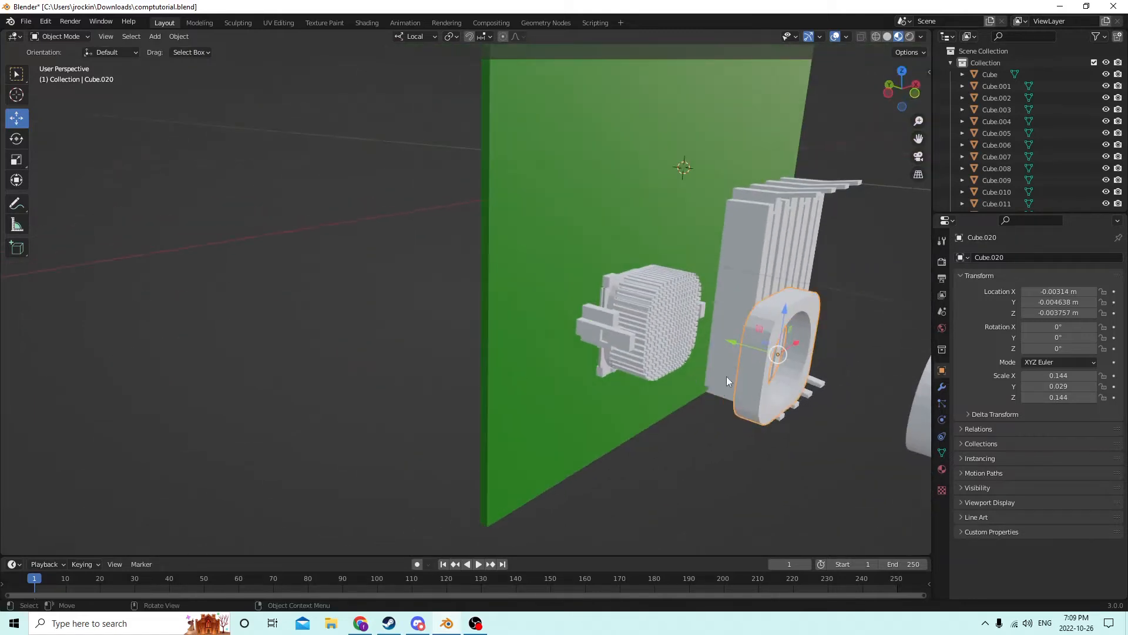
pyautogui.moveTo(736, 337); pyautogui.dragTo(618, 336)
pyautogui.moveTo(618, 336); pyautogui.dragTo(690, 331, button='middle')
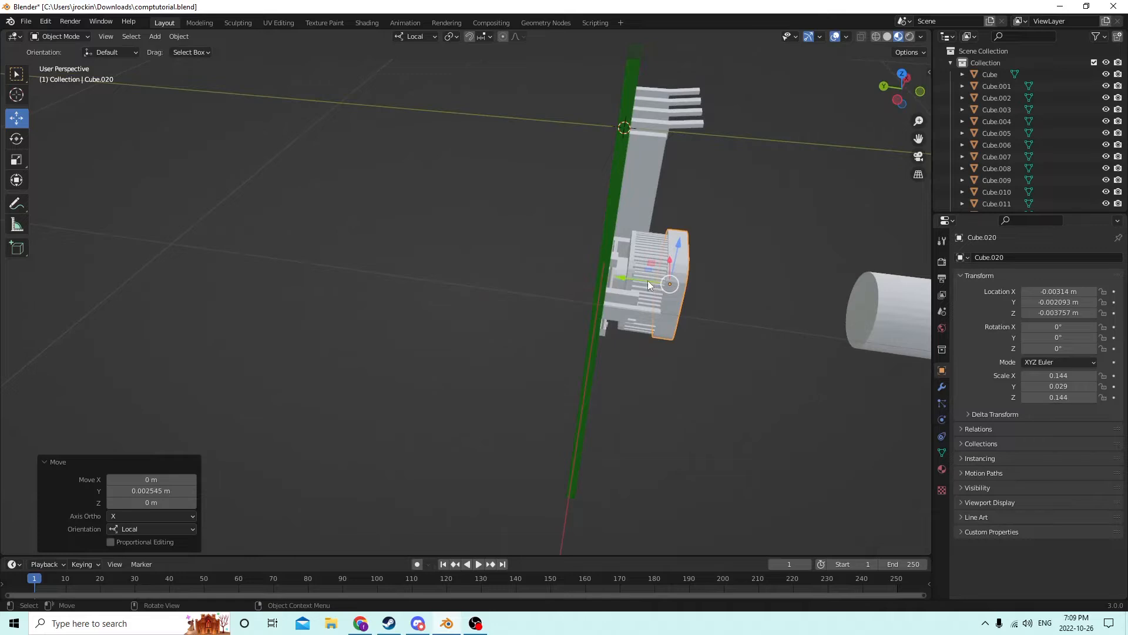
pyautogui.moveTo(628, 273); pyautogui.dragTo(632, 280)
pyautogui.moveTo(632, 280); pyautogui.dragTo(779, 291, button='middle')
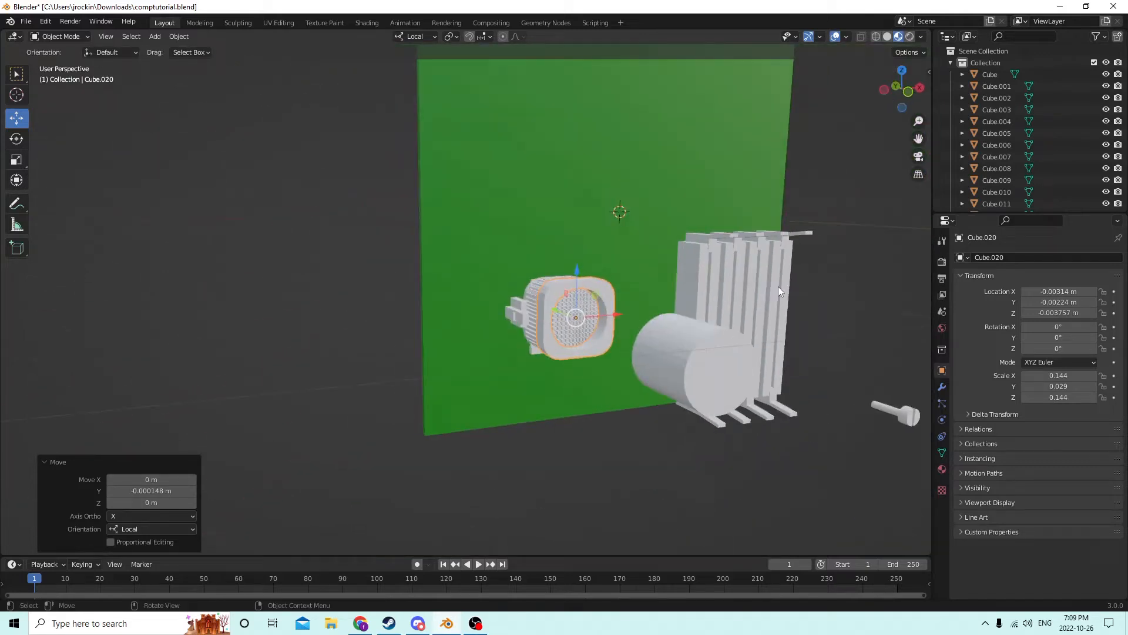
# - Flatten the remaining cylinder along its local Z axis into a disc with a Z scale of about 0.020
pyautogui.click(651, 372)
pyautogui.moveTo(669, 353); pyautogui.dragTo(642, 348, button='middle')
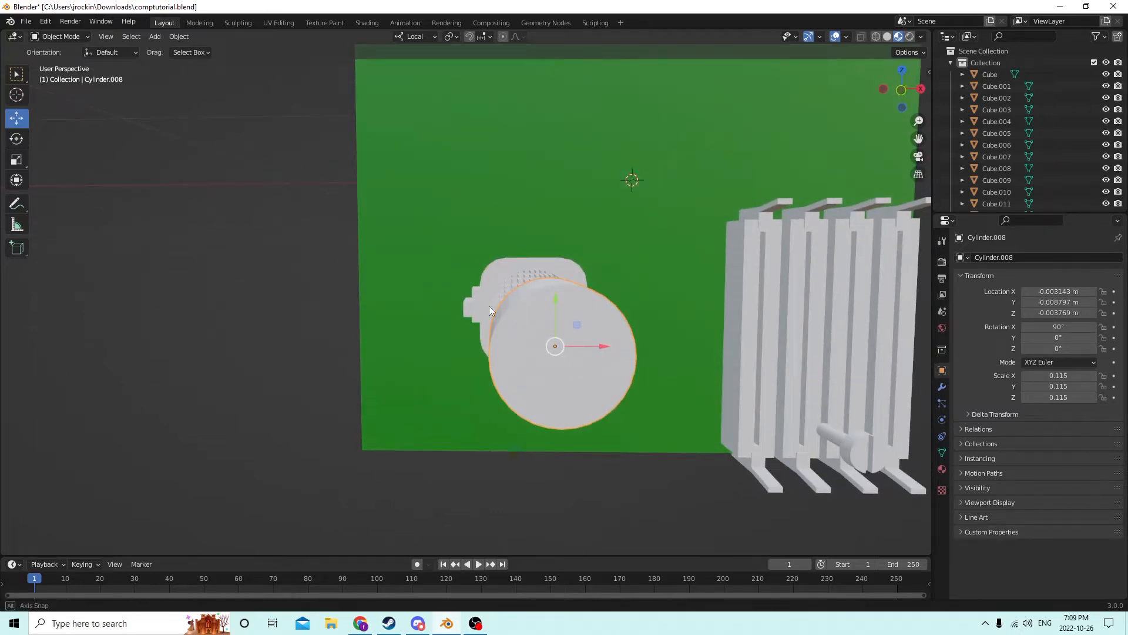
pyautogui.moveTo(489, 306); pyautogui.dragTo(629, 332, button='middle')
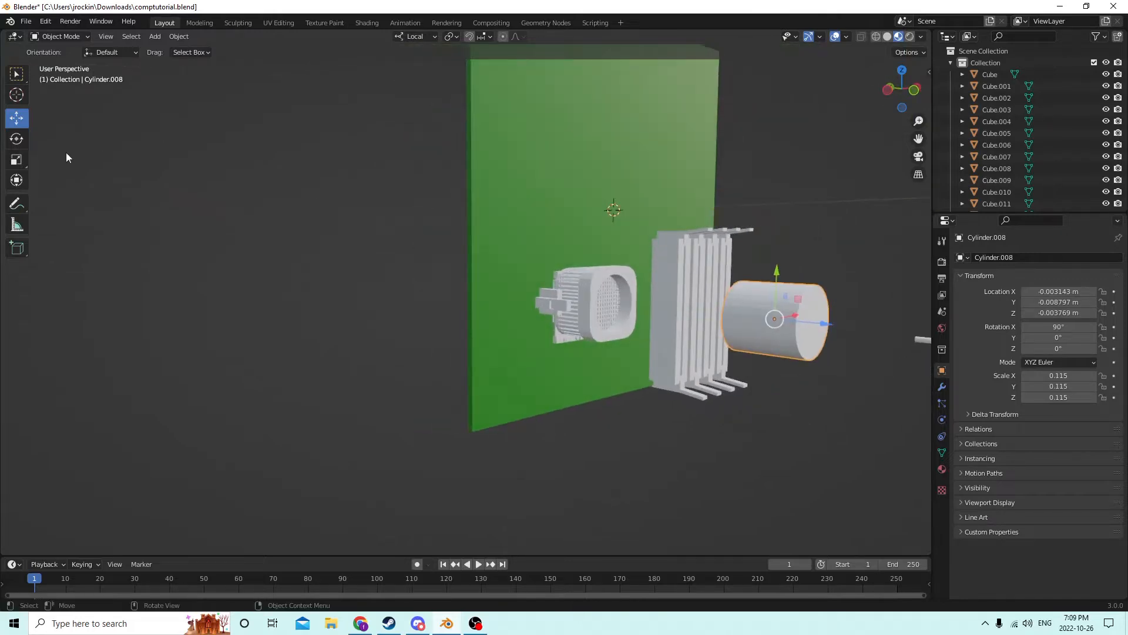
pyautogui.click(17, 159)
pyautogui.moveTo(412, 206); pyautogui.dragTo(717, 284, button='middle')
pyautogui.moveTo(830, 339); pyautogui.dragTo(790, 326)
pyautogui.moveTo(790, 326); pyautogui.dragTo(699, 312, button='middle')
pyautogui.press('a')
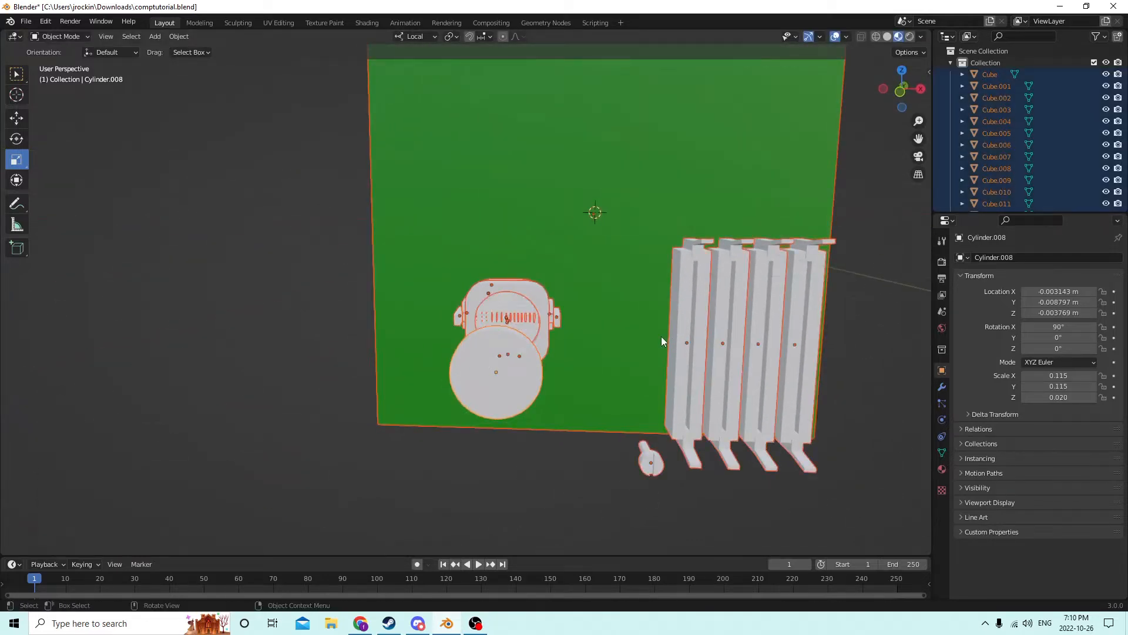
pyautogui.hotkey('alt', 'a')
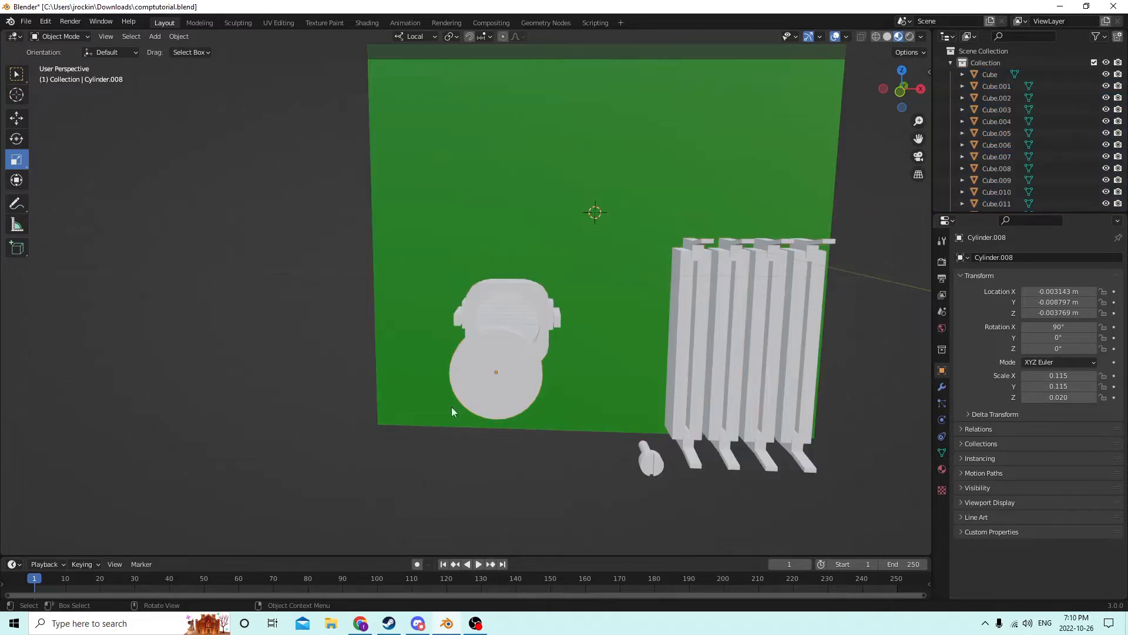
pyautogui.click(479, 379)
pyautogui.press('a')
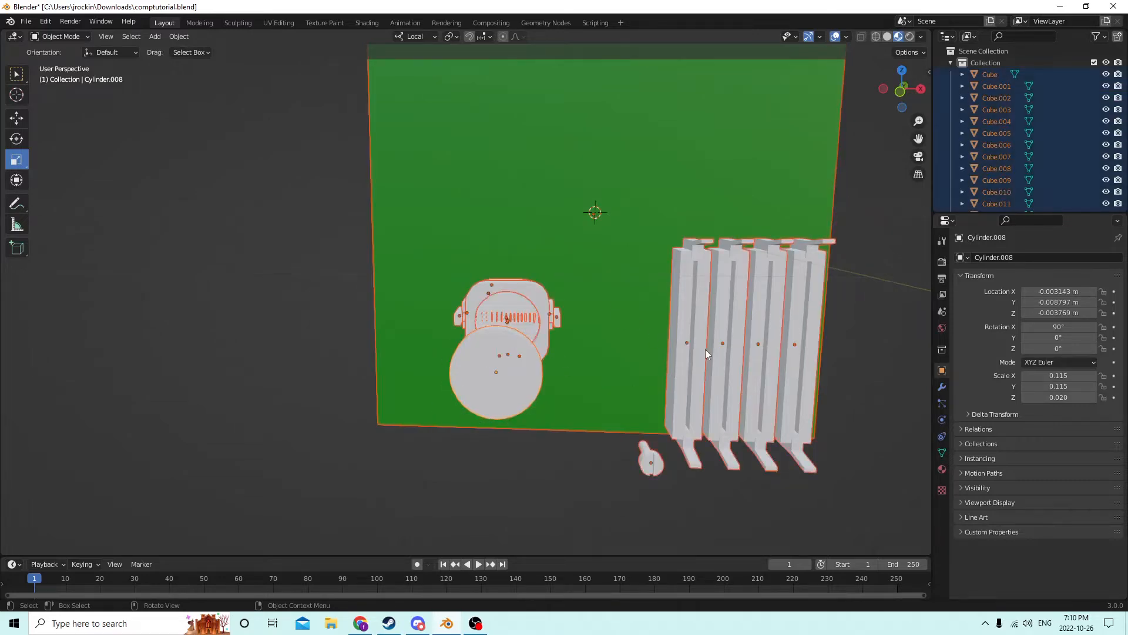
pyautogui.hotkey('alt', 'a')
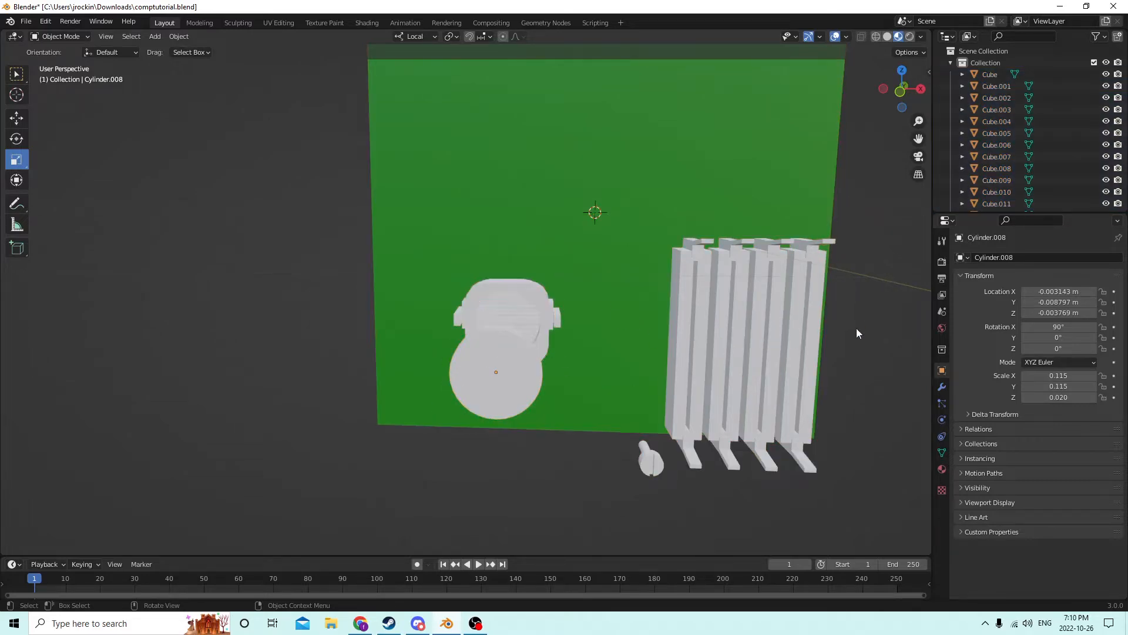
# - Scale the flattened disc down uniformly by a factor of about 0.297
pyautogui.click(468, 383)
pyautogui.press('s')
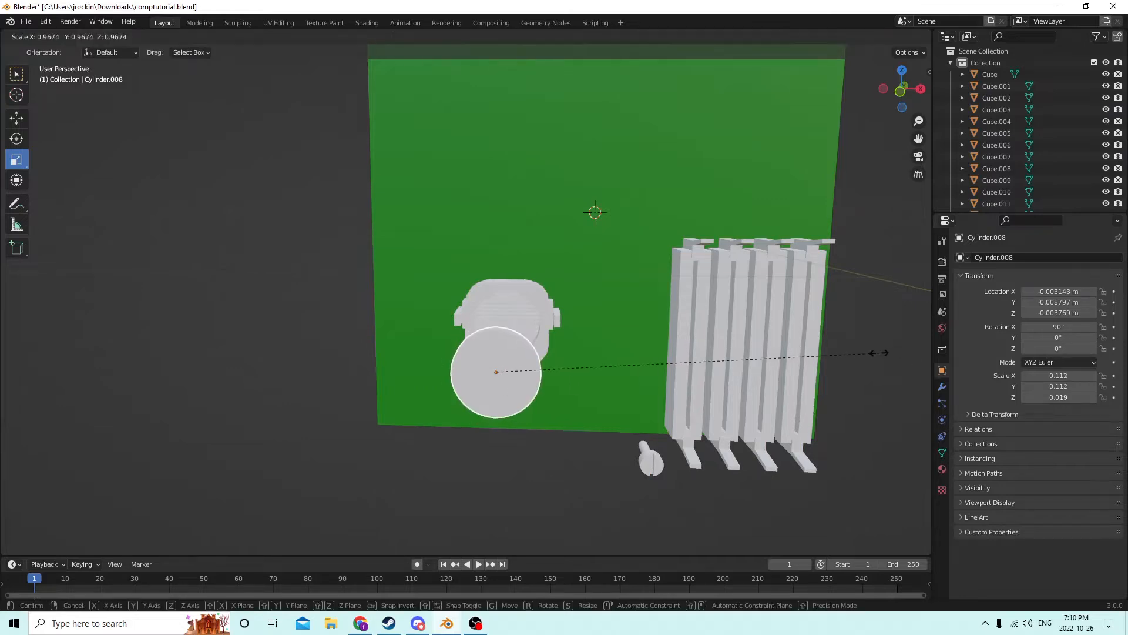
pyautogui.click(646, 358)
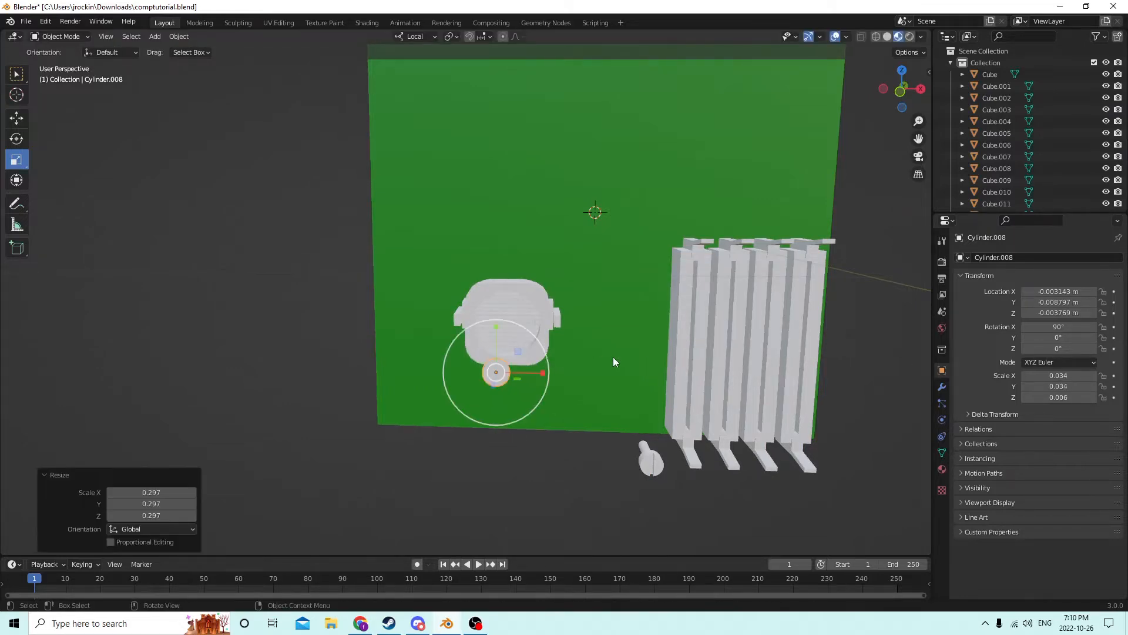
pyautogui.moveTo(612, 357); pyautogui.dragTo(678, 360, button='middle')
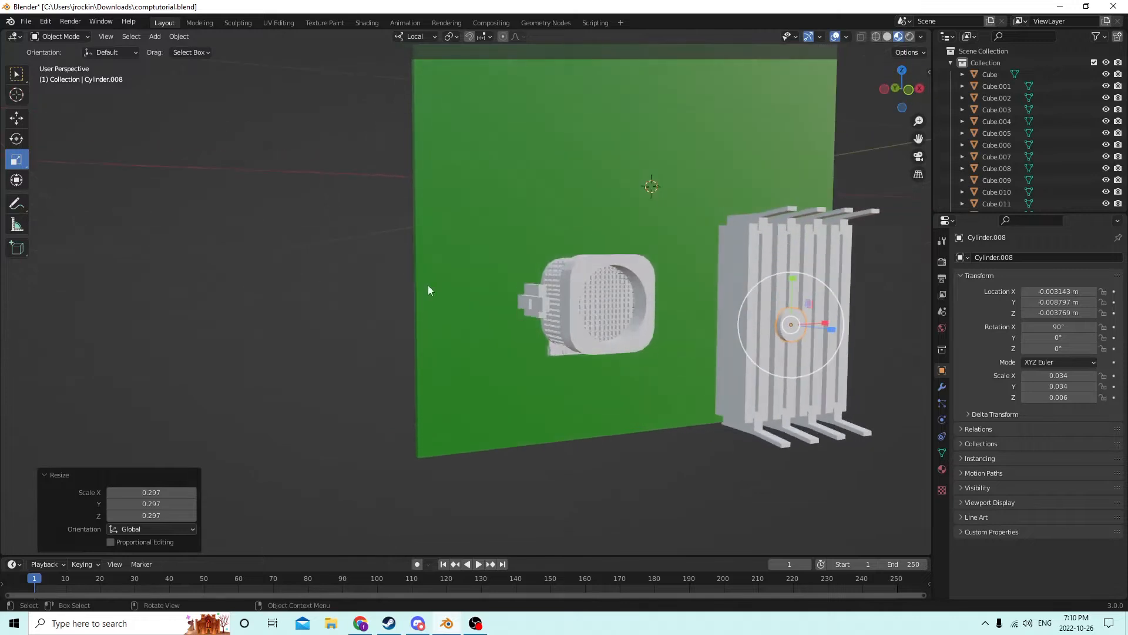
# - Duplicate the small disc in place and move the copy outward along its local Z axis, away from the original
pyautogui.click(16, 118)
pyautogui.moveTo(353, 253); pyautogui.dragTo(615, 316, button='middle')
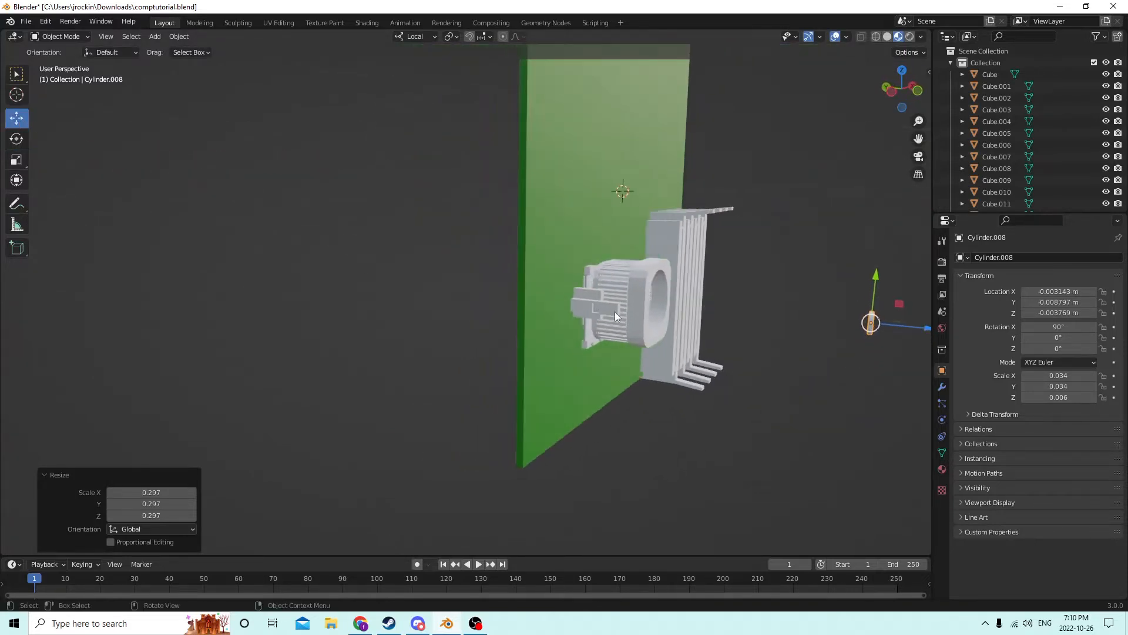
pyautogui.click(16, 158)
pyautogui.moveTo(411, 276); pyautogui.dragTo(502, 301, button='middle')
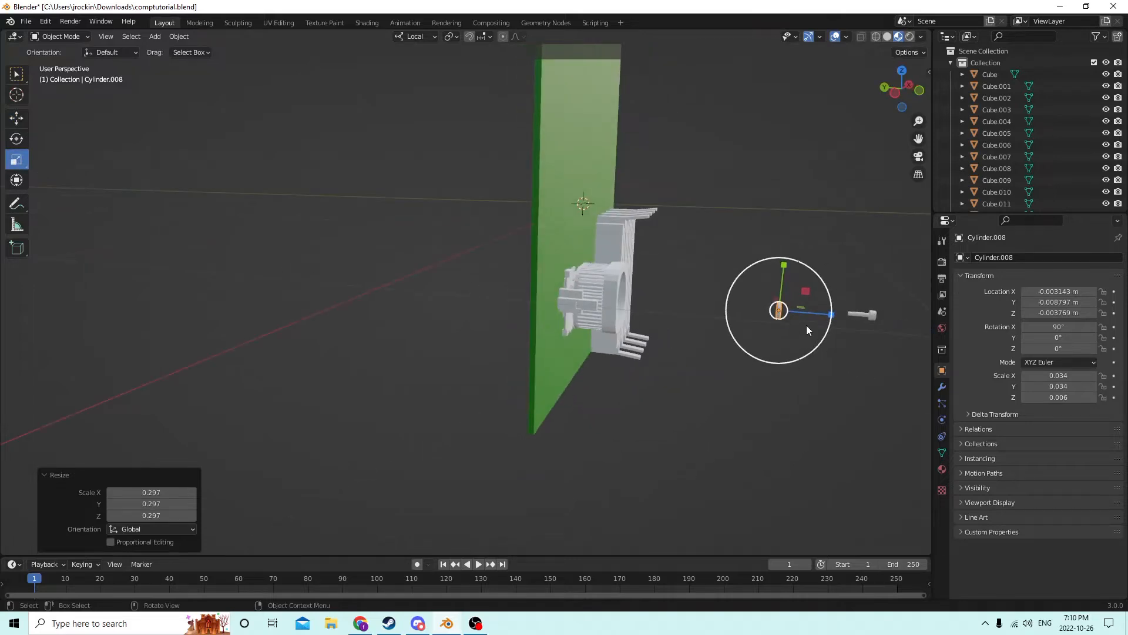
pyautogui.moveTo(825, 319); pyautogui.dragTo(287, 173, button='middle')
pyautogui.hotkey('shift', 'd')
pyautogui.rightClick(647, 311)
pyautogui.click(16, 119)
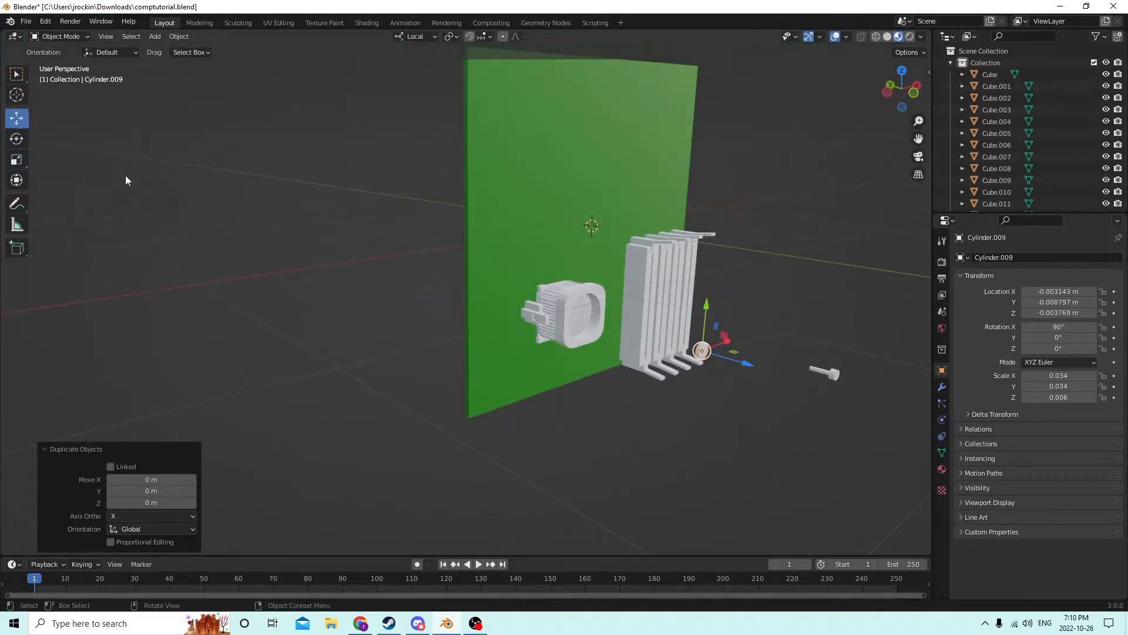
pyautogui.moveTo(745, 363); pyautogui.dragTo(781, 374)
pyautogui.moveTo(782, 374); pyautogui.dragTo(678, 374, button='middle')
# - Lengthen the original small disc along its local Z axis by a factor of about 5.92
pyautogui.scroll(3, 745, 355)
pyautogui.click(616, 338)
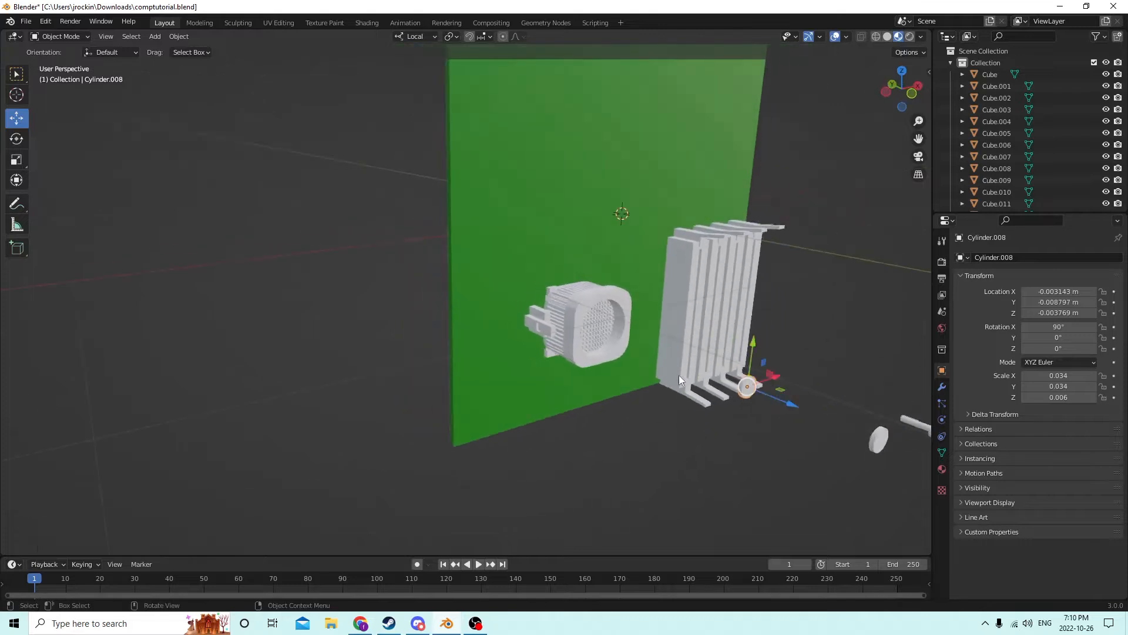
pyautogui.click(9, 161)
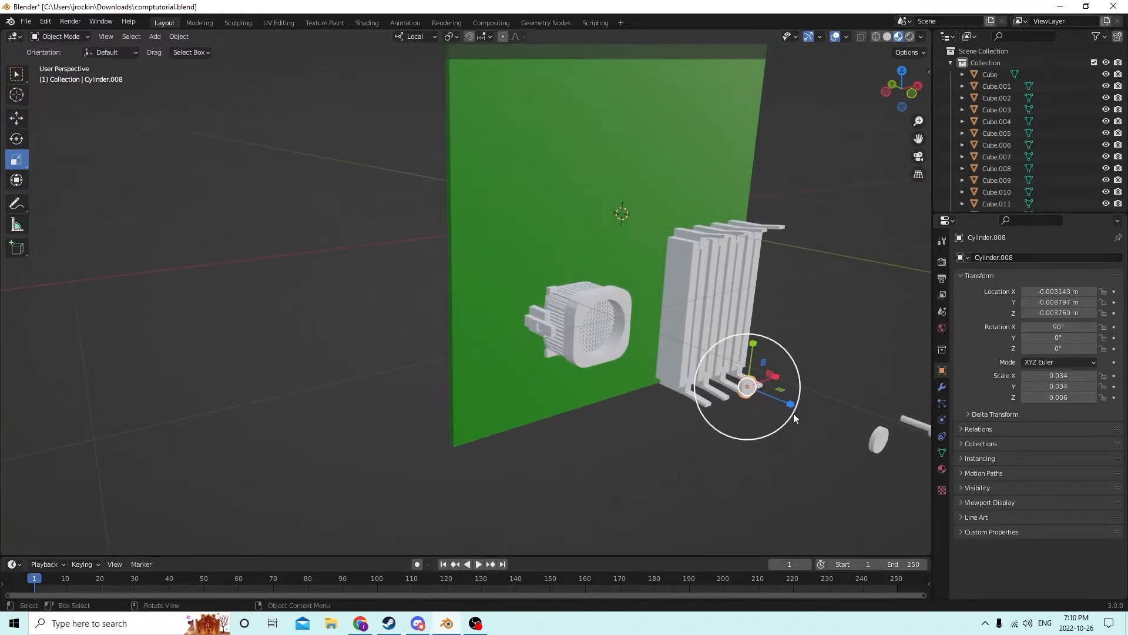
pyautogui.moveTo(791, 407); pyautogui.dragTo(845, 415)
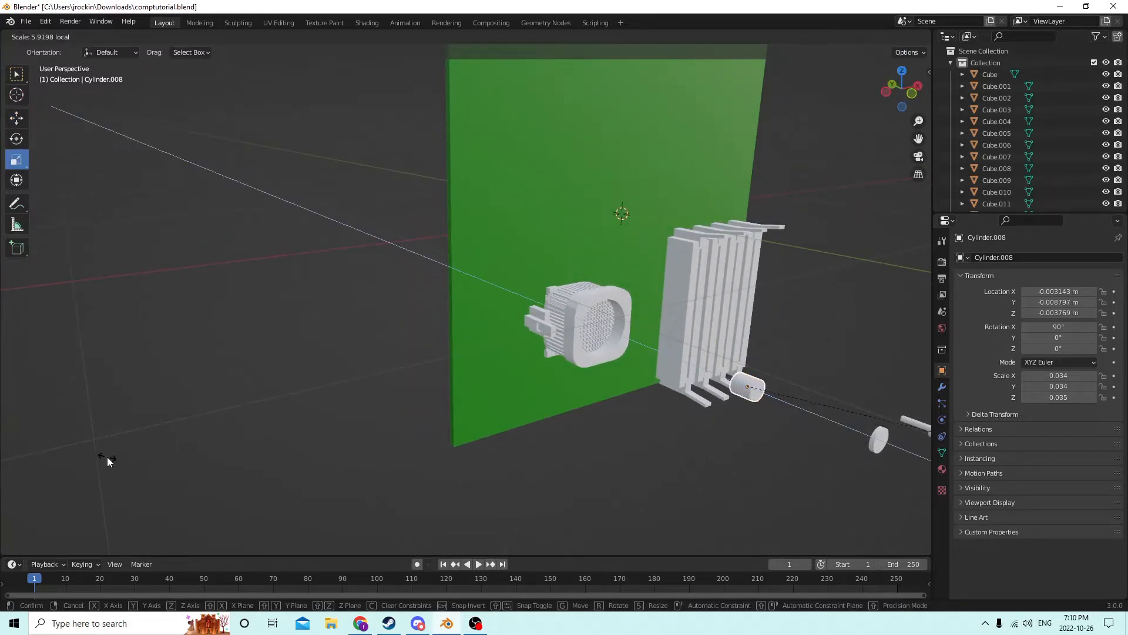
pyautogui.moveTo(107, 457); pyautogui.dragTo(107, 456)
pyautogui.moveTo(323, 353); pyautogui.dragTo(406, 369, button='middle')
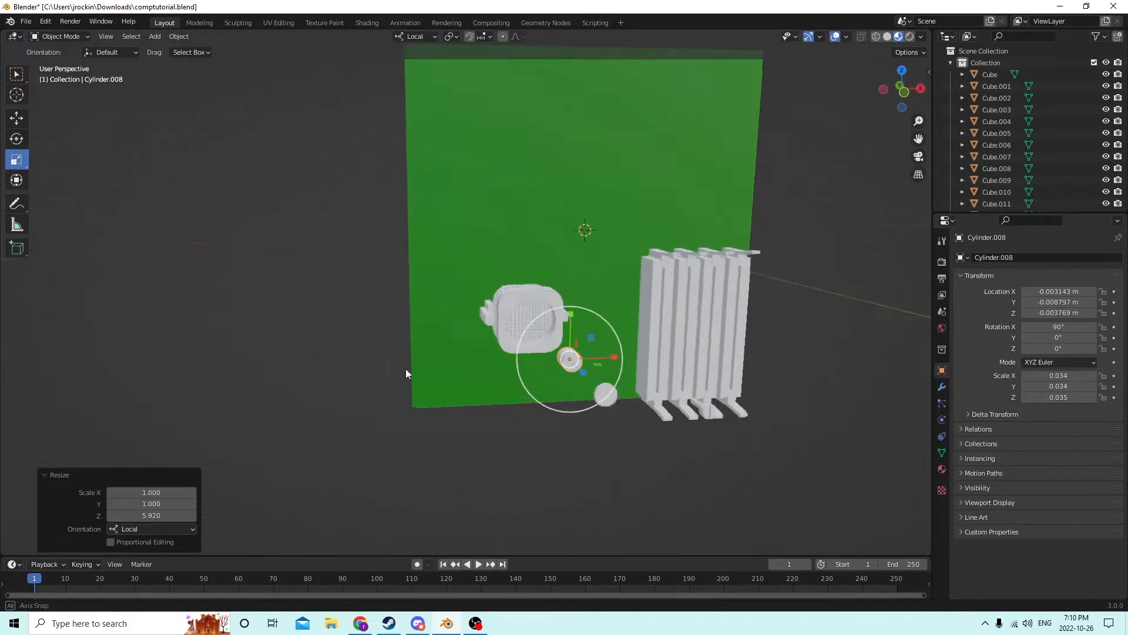
# - Move the lengthened cylinder about -0.006527 m along its local Z axis into the center of the fan frame's hole
pyautogui.moveTo(626, 359); pyautogui.dragTo(566, 298, button='middle')
pyautogui.click(16, 119)
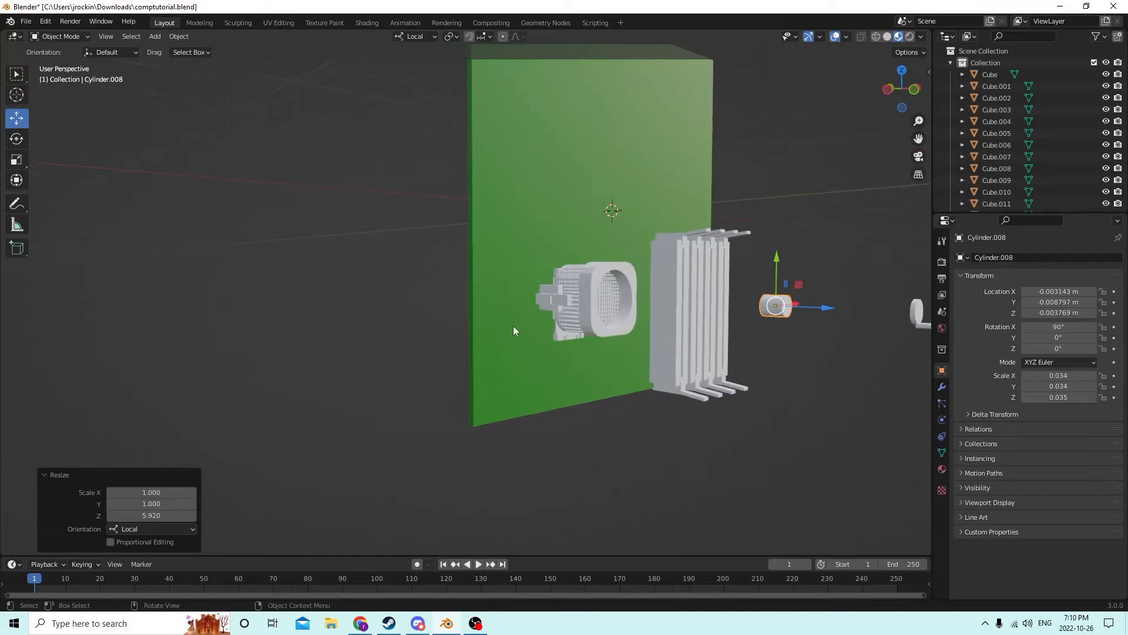
pyautogui.moveTo(825, 313); pyautogui.dragTo(656, 283)
pyautogui.scroll(6, 601, 299)
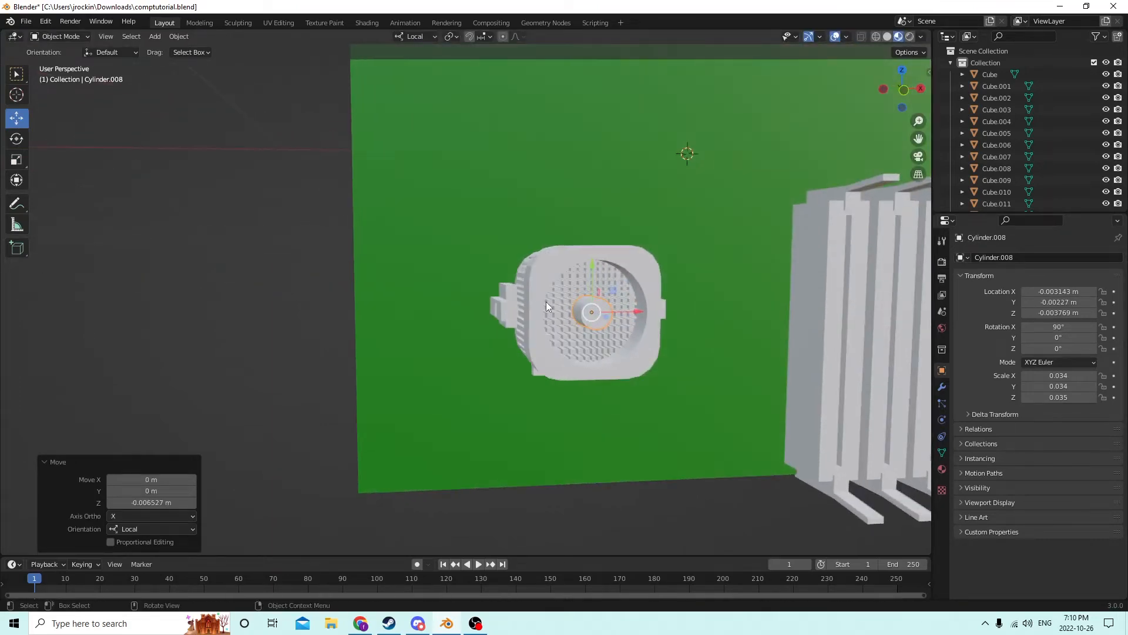
pyautogui.moveTo(546, 302); pyautogui.dragTo(689, 338, button='middle')
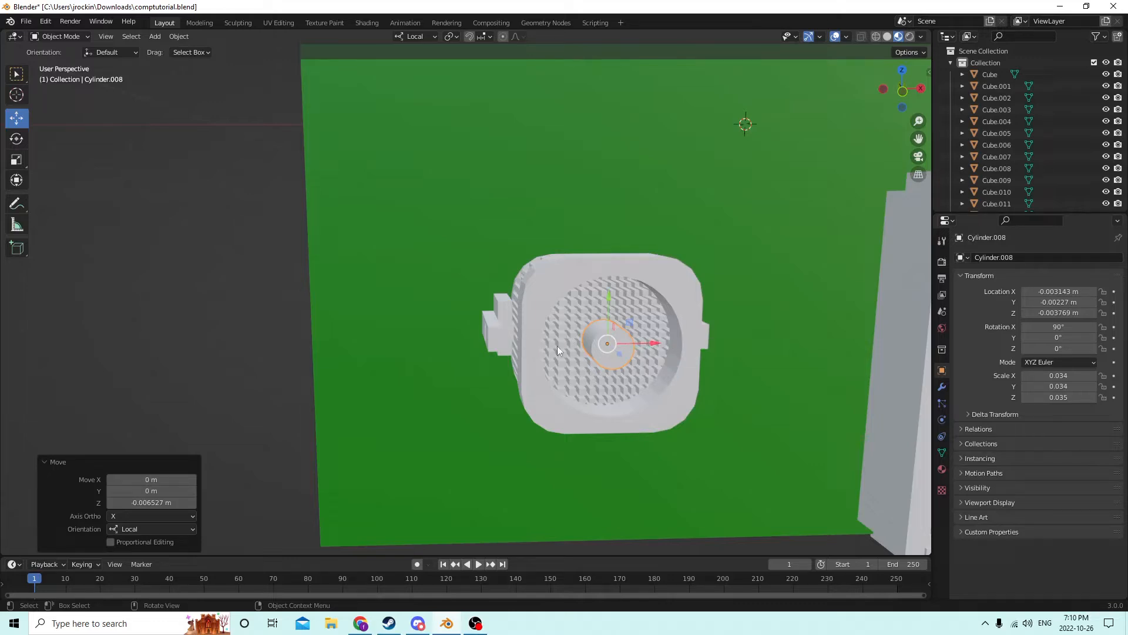
pyautogui.moveTo(557, 345); pyautogui.dragTo(711, 339, button='middle')
pyautogui.moveTo(746, 284); pyautogui.dragTo(713, 302, button='middle')
pyautogui.press('Tab')
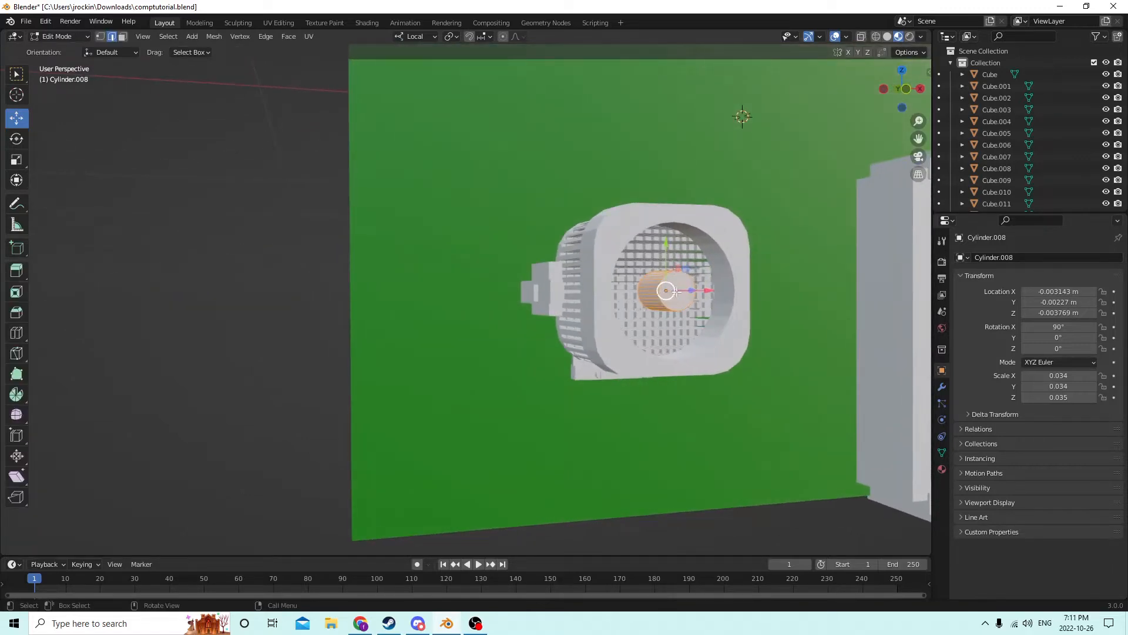
pyautogui.click(681, 293)
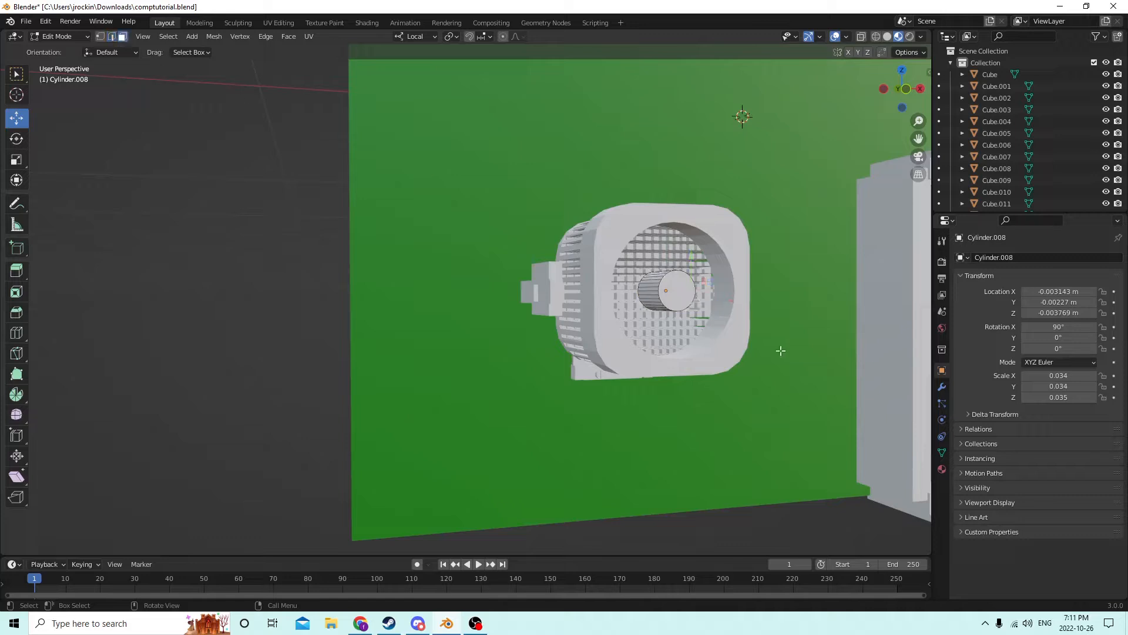
pyautogui.scroll(-3, 675, 290)
pyautogui.moveTo(675, 291); pyautogui.dragTo(675, 341, button='middle')
pyautogui.press('Tab')
# - Move the small cylinder about 0.005726 m along its local Z axis, back out in front of the fan frame
pyautogui.moveTo(661, 344); pyautogui.dragTo(841, 411)
pyautogui.moveTo(775, 386); pyautogui.dragTo(707, 368, button='middle')
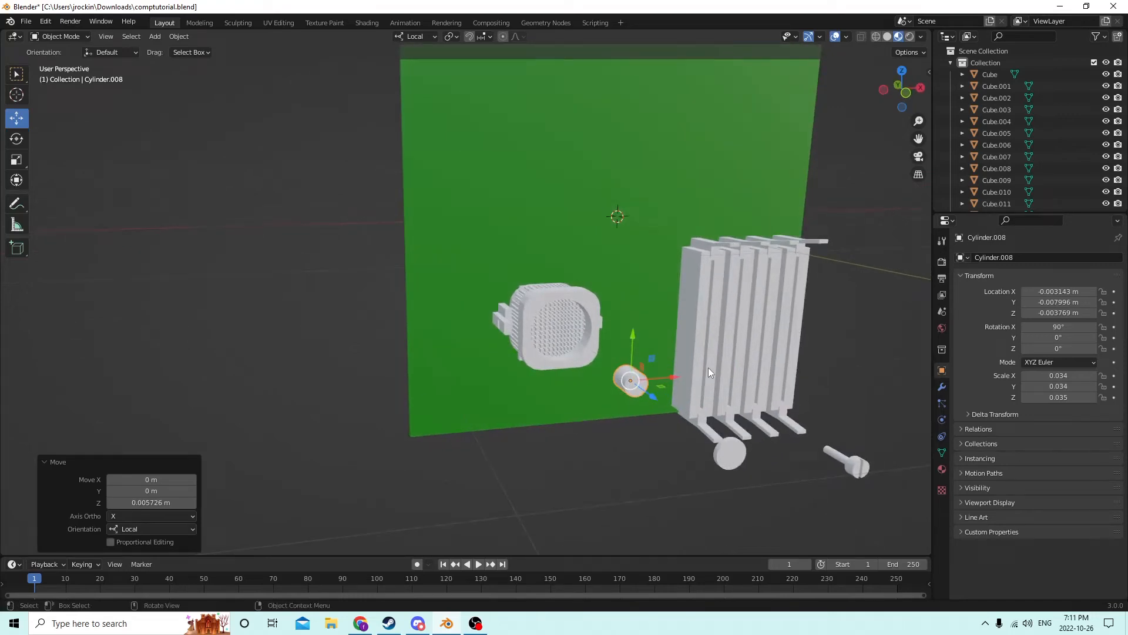
pyautogui.hotkey('shift', 'd')
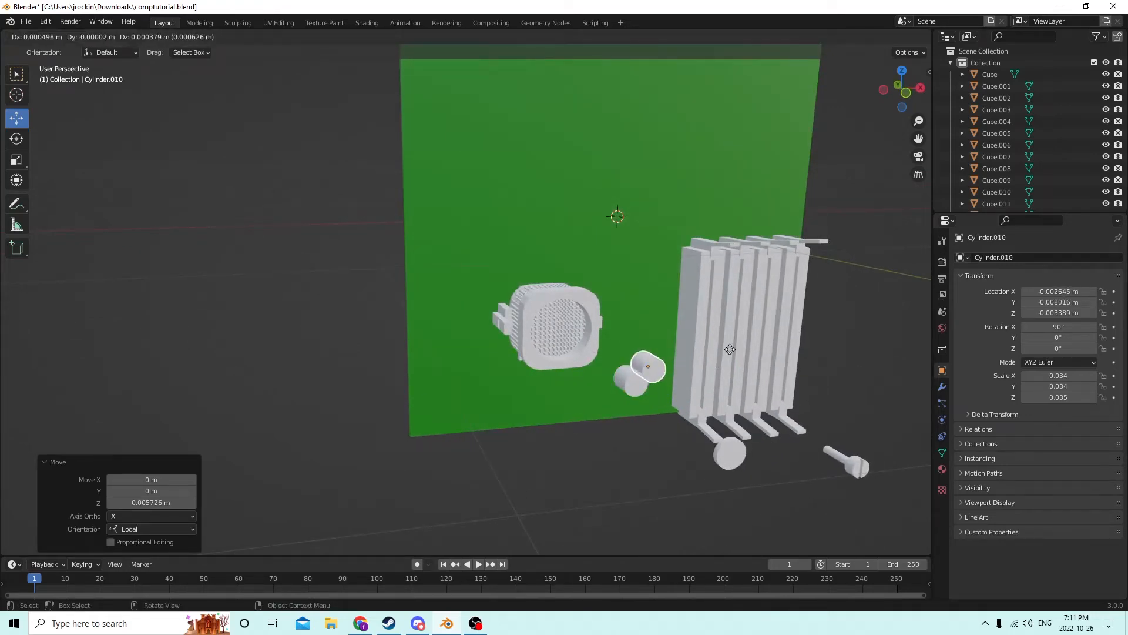
pyautogui.press('Escape')
pyautogui.press('Delete')
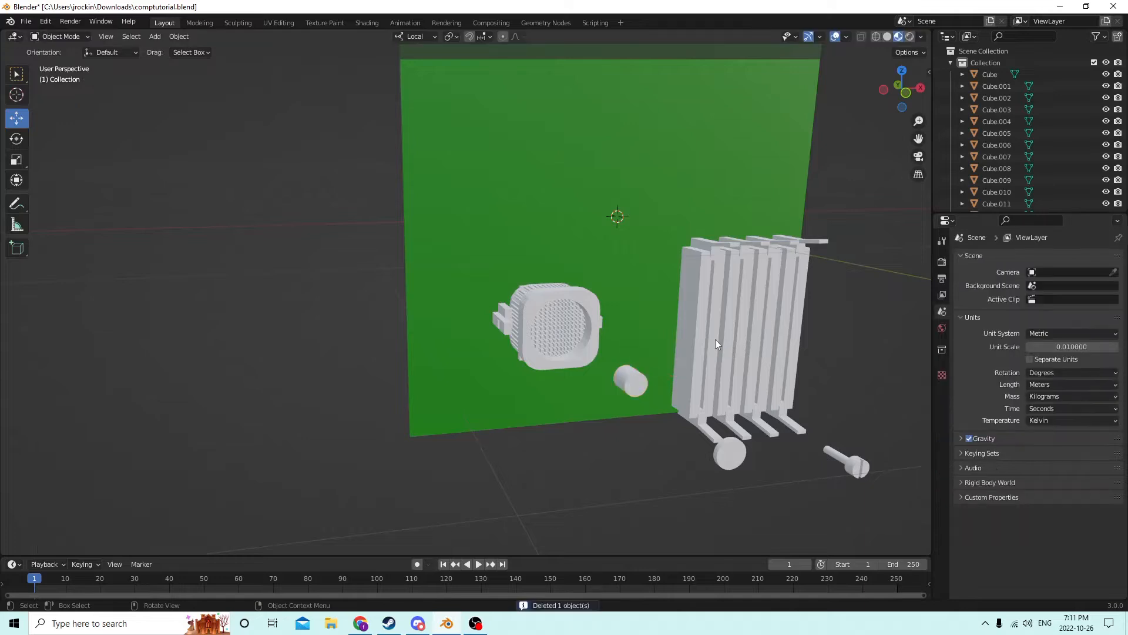
# - Add a cube scaled uniformly to about 0.140 and move it about -0.003255 m along its local Z axis
pyautogui.hotkey('shift', 'a')
pyautogui.moveTo(714, 339)
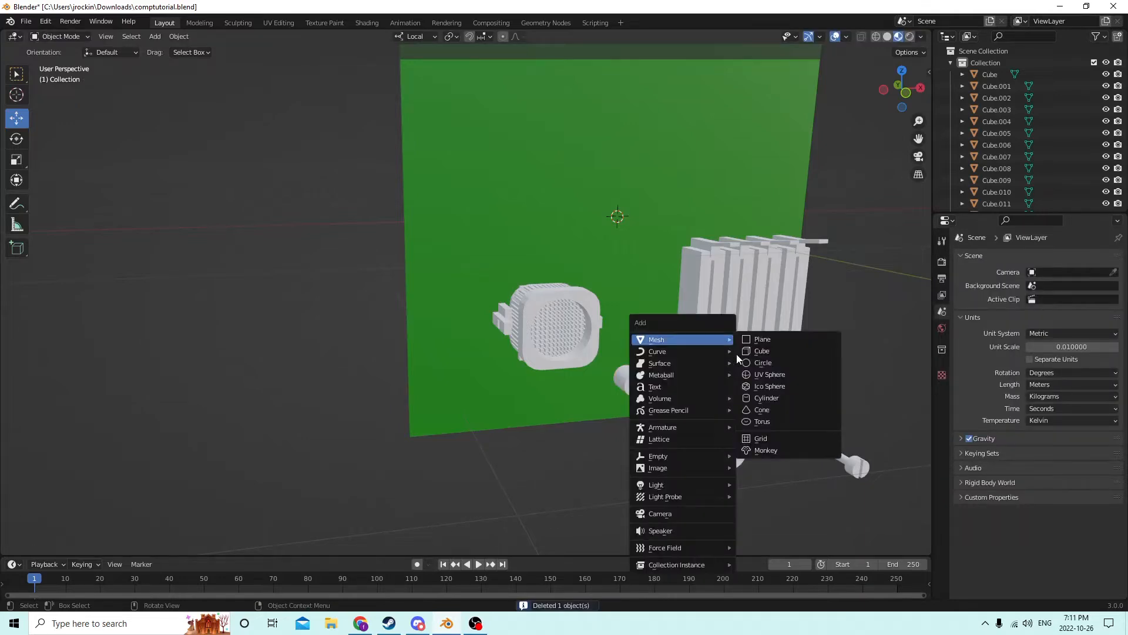
pyautogui.click(761, 351)
pyautogui.moveTo(689, 362); pyautogui.dragTo(786, 368, button='middle')
pyautogui.press('s')
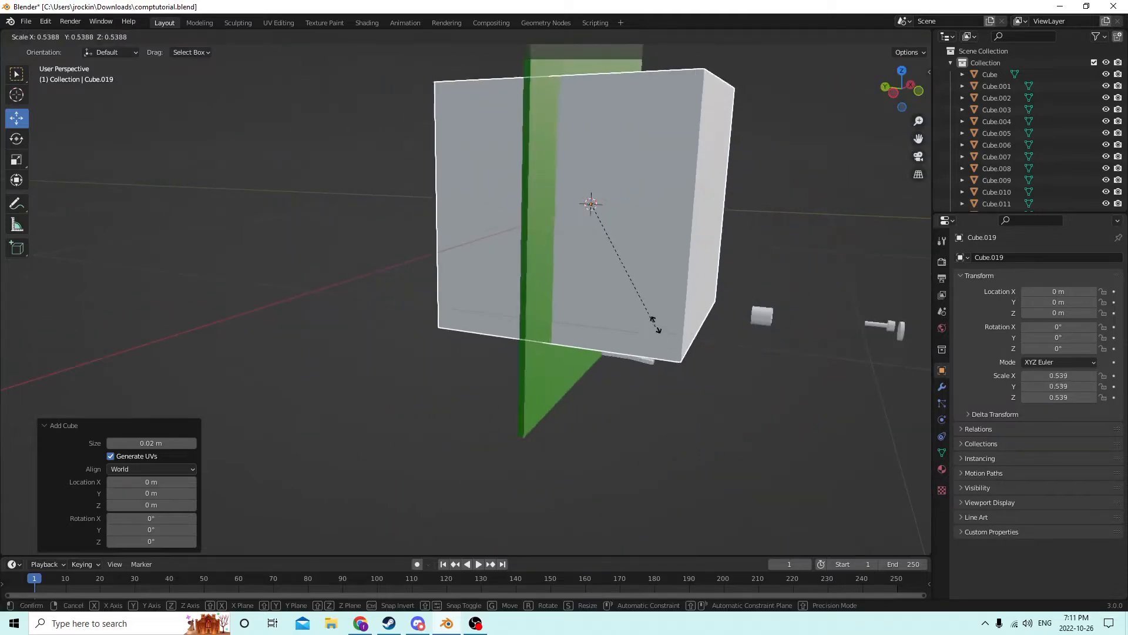
pyautogui.click(613, 232)
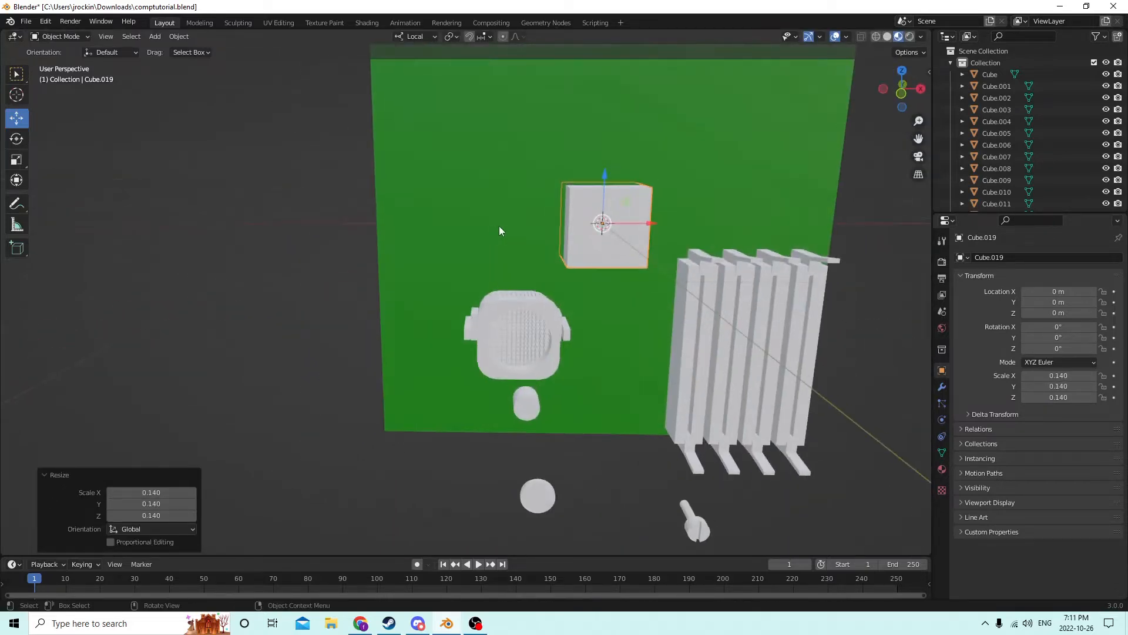
pyautogui.moveTo(500, 230); pyautogui.dragTo(603, 124, button='middle')
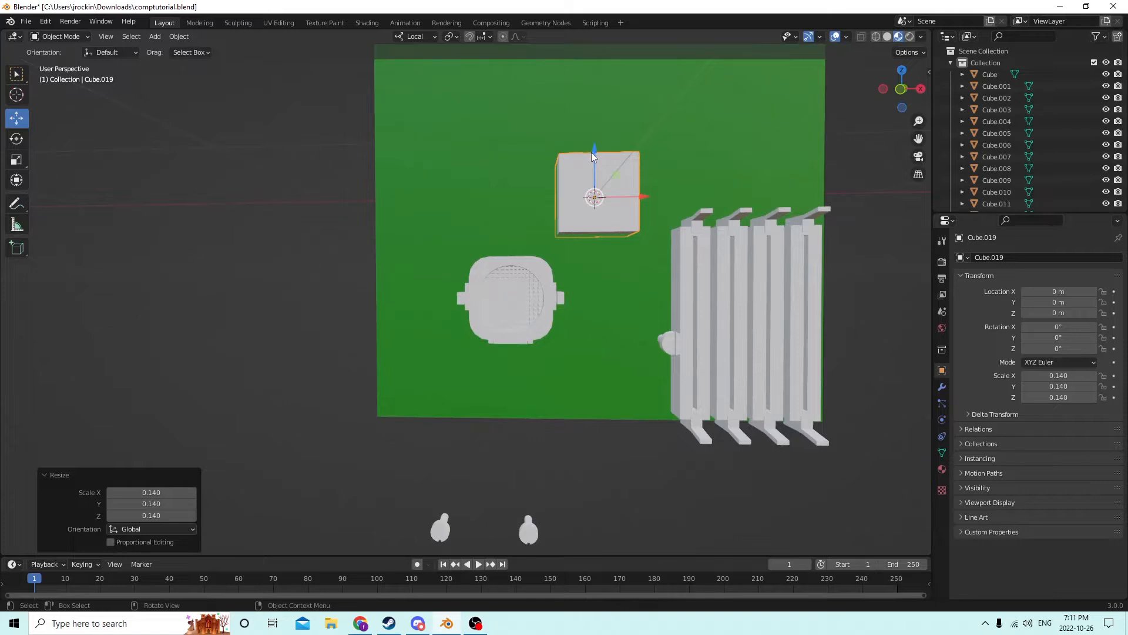
pyautogui.moveTo(592, 156); pyautogui.dragTo(593, 242)
# - Move the hollow fan frame outward along its local Y axis, away from the heatsink
pyautogui.moveTo(592, 241); pyautogui.dragTo(671, 303, button='middle')
pyautogui.click(620, 295)
pyautogui.press('g')
pyautogui.press('y')
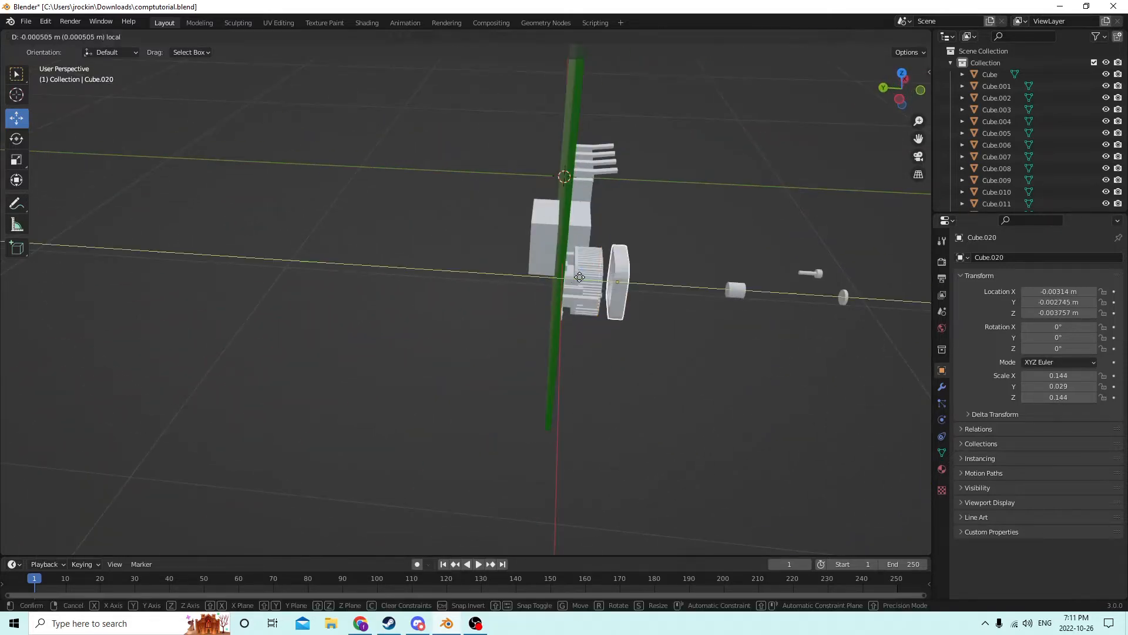
pyautogui.click(582, 276)
# - Move the new cube about -0.004573 m along its local Y axis and about -0.003185 m along X to meet the fan frame
pyautogui.moveTo(587, 274); pyautogui.dragTo(602, 282, button='middle')
pyautogui.click(616, 276)
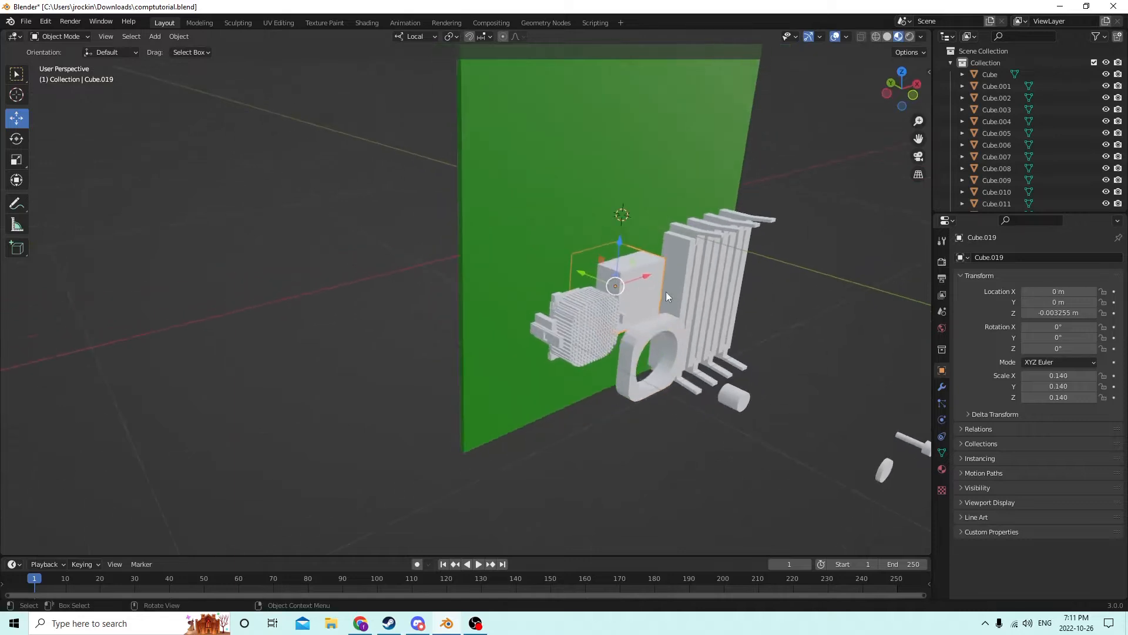
pyautogui.moveTo(579, 271); pyautogui.dragTo(663, 308)
pyautogui.moveTo(663, 308); pyautogui.dragTo(682, 376, button='middle')
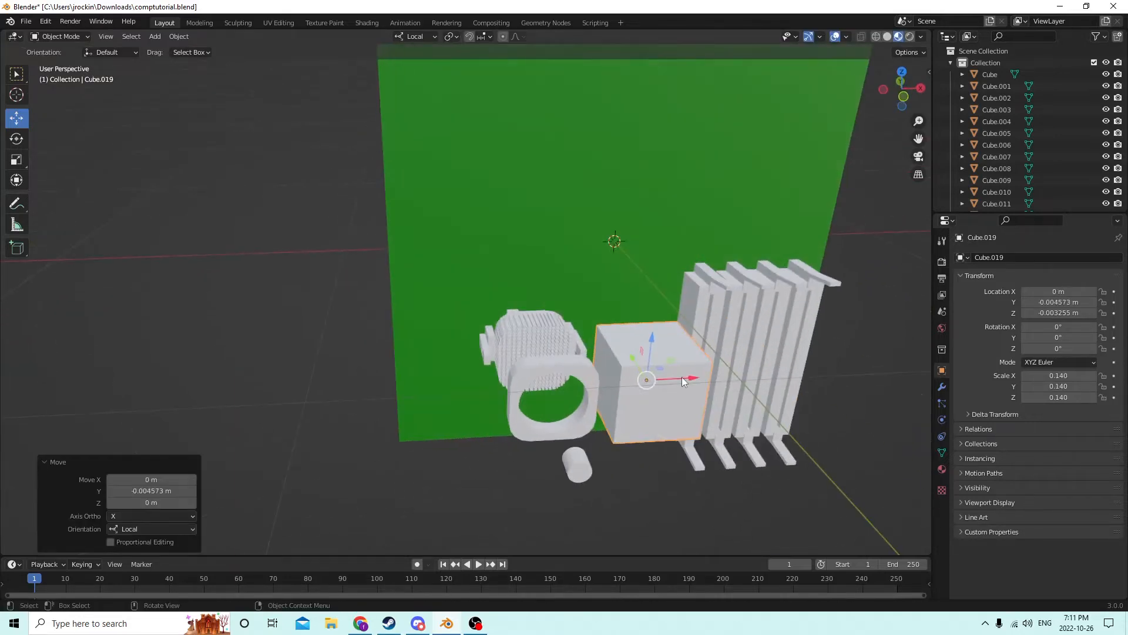
pyautogui.moveTo(682, 376); pyautogui.dragTo(604, 382)
# - Align the cube vertically with the fan frame by moving it along its local Z axis to about -0.003772 m
pyautogui.moveTo(605, 382); pyautogui.dragTo(608, 256, button='middle')
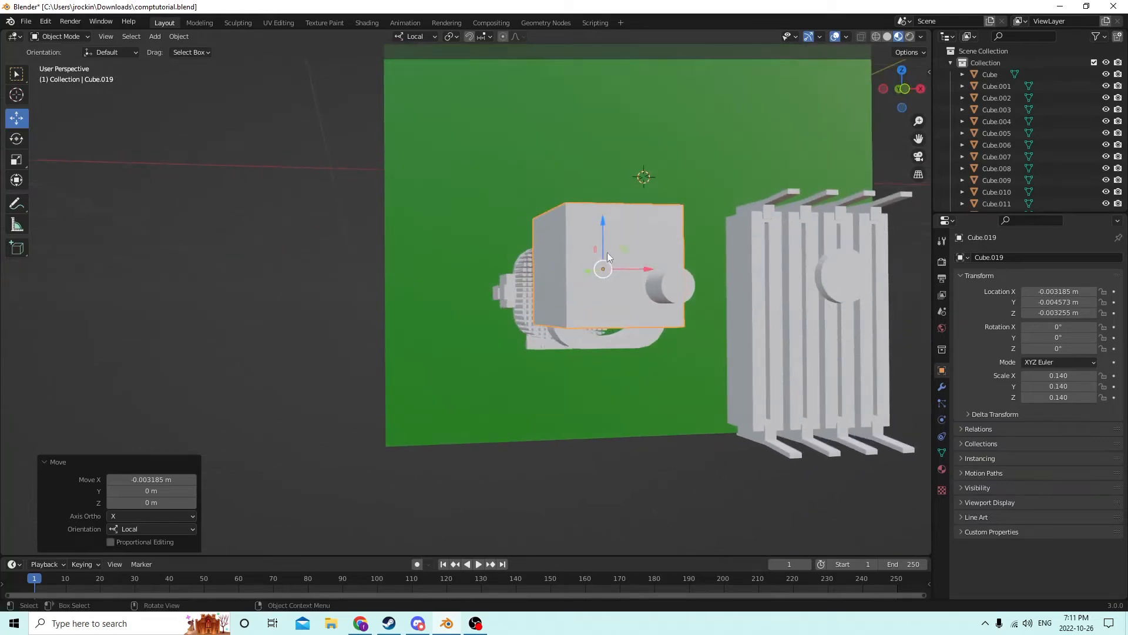
pyautogui.moveTo(604, 222); pyautogui.dragTo(606, 258)
pyautogui.moveTo(606, 258); pyautogui.dragTo(638, 283, button='middle')
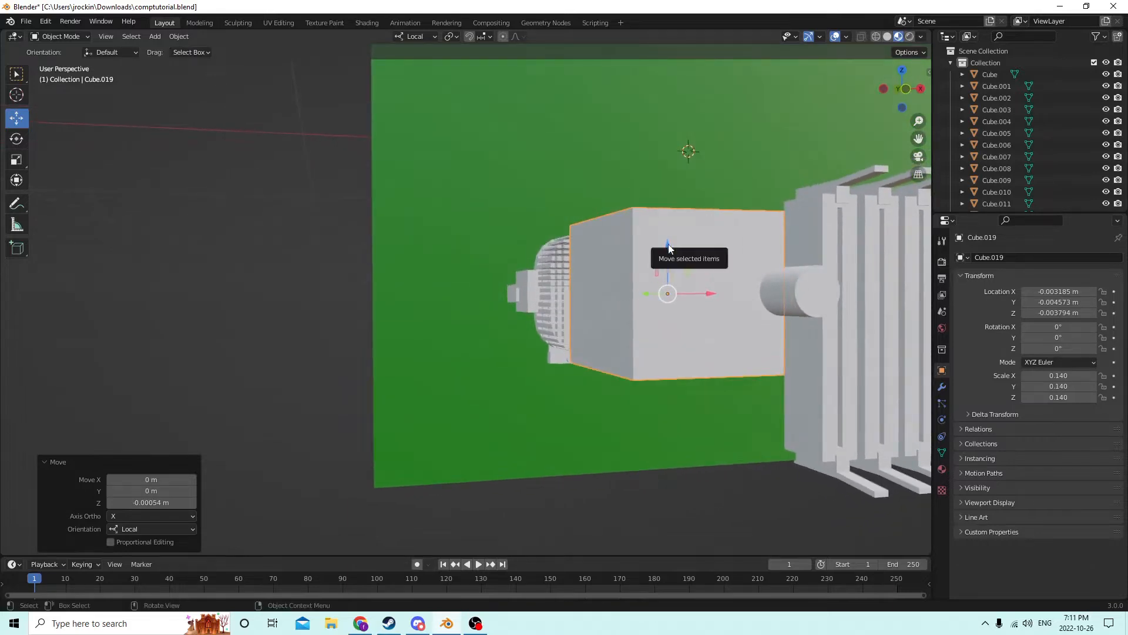
pyautogui.moveTo(668, 242); pyautogui.dragTo(669, 240)
# - Flatten the cube along its local Z axis by a factor of about 0.125
pyautogui.moveTo(669, 240); pyautogui.dragTo(636, 276, button='middle')
pyautogui.press('s')
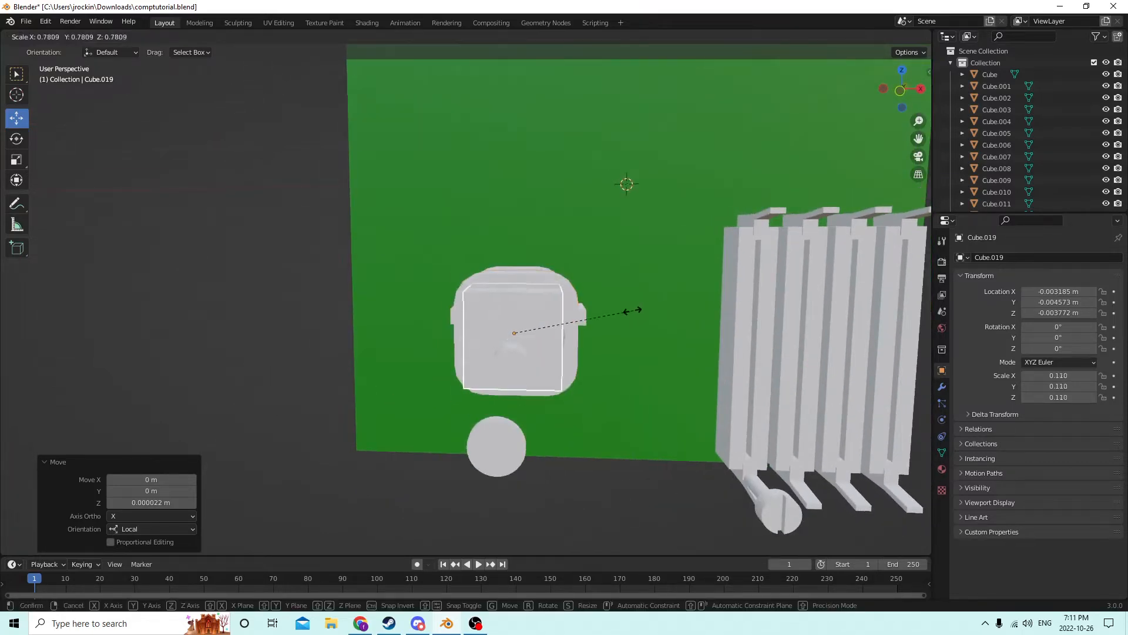
pyautogui.press('Escape')
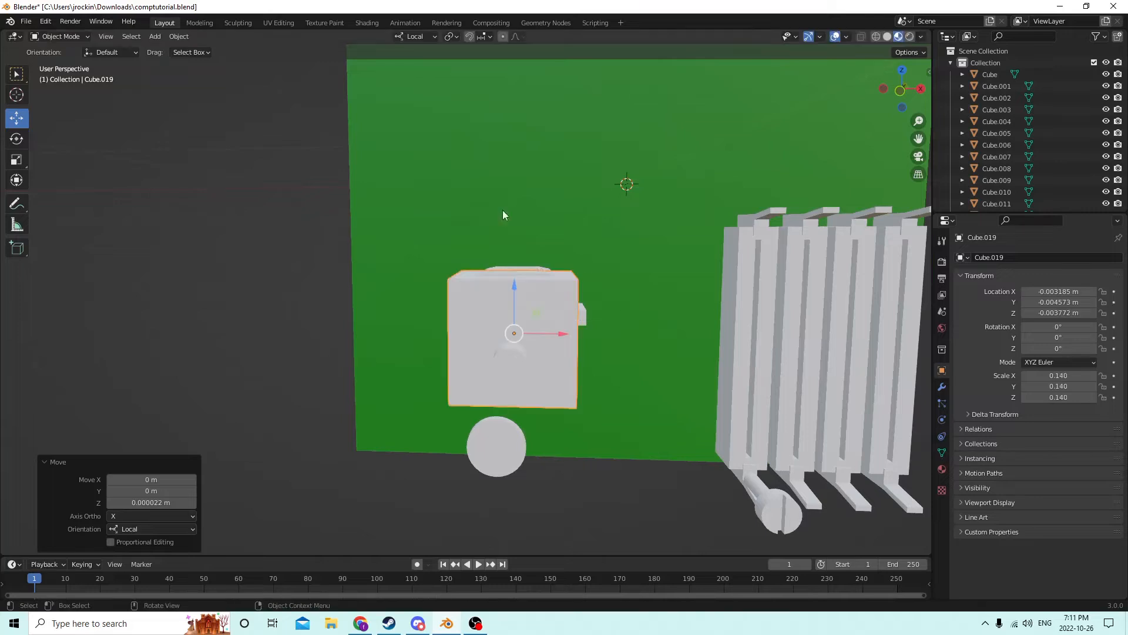
pyautogui.click(16, 160)
pyautogui.moveTo(511, 287); pyautogui.dragTo(511, 330)
pyautogui.moveTo(511, 330); pyautogui.dragTo(459, 340, button='middle')
# - Thin the flattened cube along its local Y axis by factors of about 0.079 and 0.395 to form a crossbar
pyautogui.scroll(2, 347, 365)
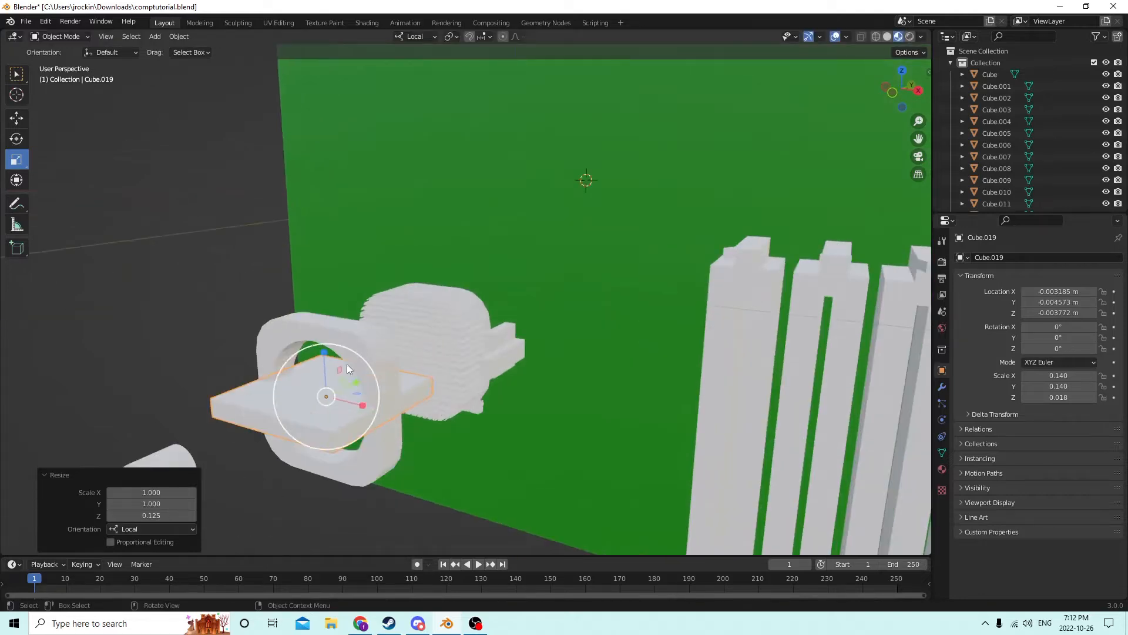
pyautogui.moveTo(370, 390); pyautogui.dragTo(331, 397, button='middle')
pyautogui.moveTo(329, 395)
pyautogui.mouseDown()
pyautogui.moveTo(297, 405)
pyautogui.moveTo(325, 391)
pyautogui.moveTo(312, 398)
pyautogui.mouseUp()
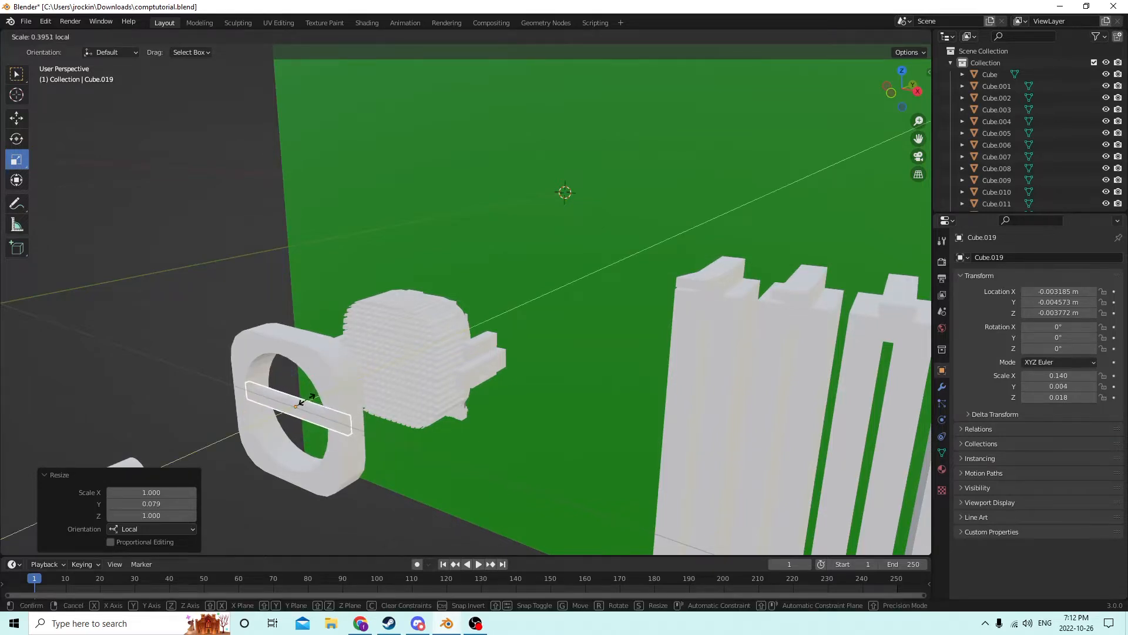
pyautogui.click(304, 401)
# - Move the crossbar about 0.000229 m along its local Y axis to the back of the fan frame
pyautogui.moveTo(304, 401); pyautogui.dragTo(568, 163, button='middle')
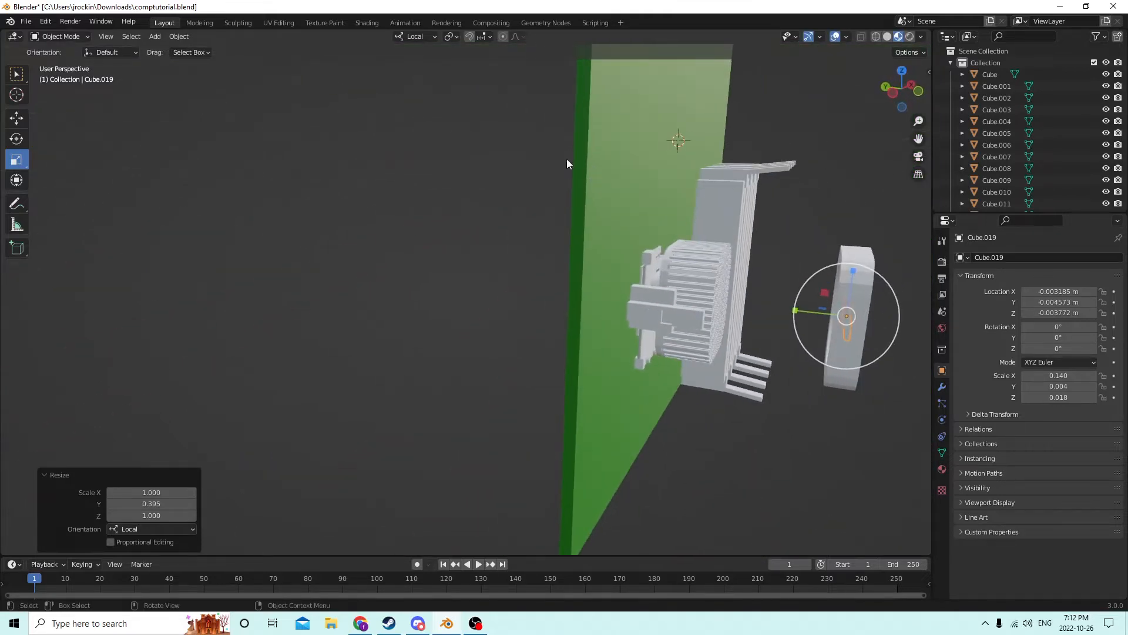
pyautogui.click(17, 118)
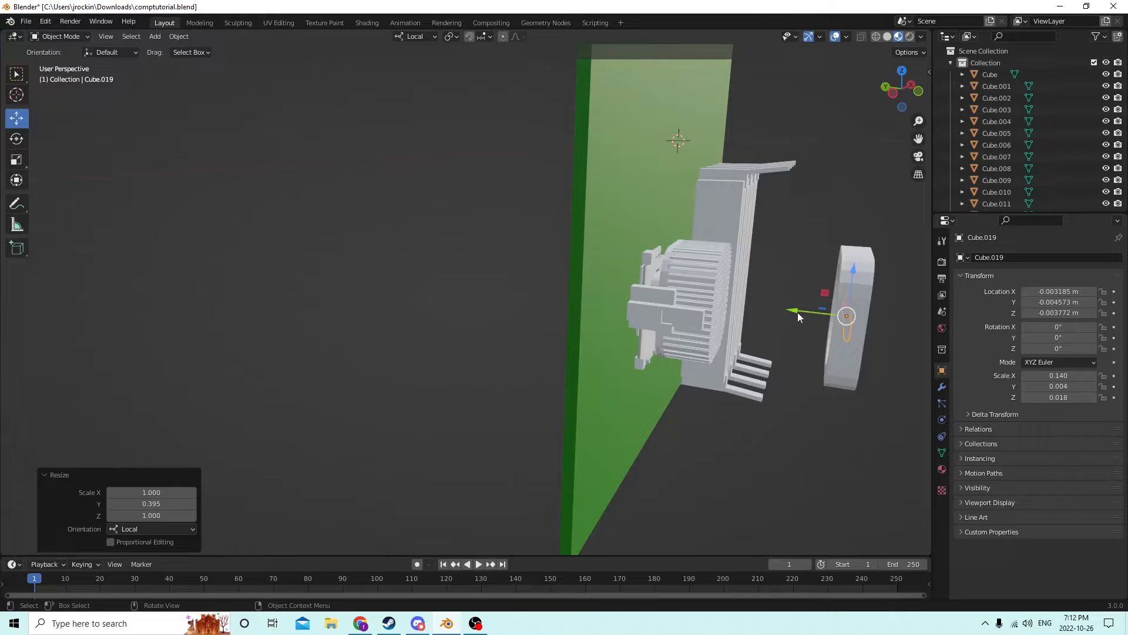
pyautogui.moveTo(798, 316); pyautogui.dragTo(778, 302)
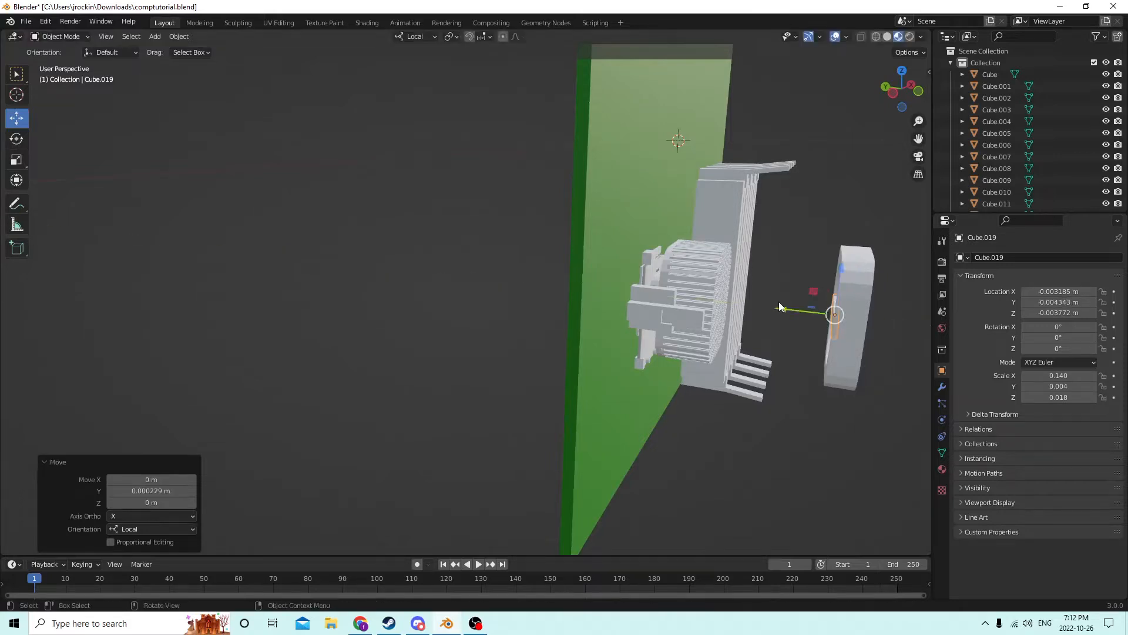
# - Duplicate the crossbar in place
pyautogui.moveTo(778, 302); pyautogui.dragTo(1124, 326, button='middle')
pyautogui.scroll(1, 768, 316)
pyautogui.scroll(2, 744, 312)
pyautogui.hotkey('shift', 'd')
pyautogui.press('Escape')
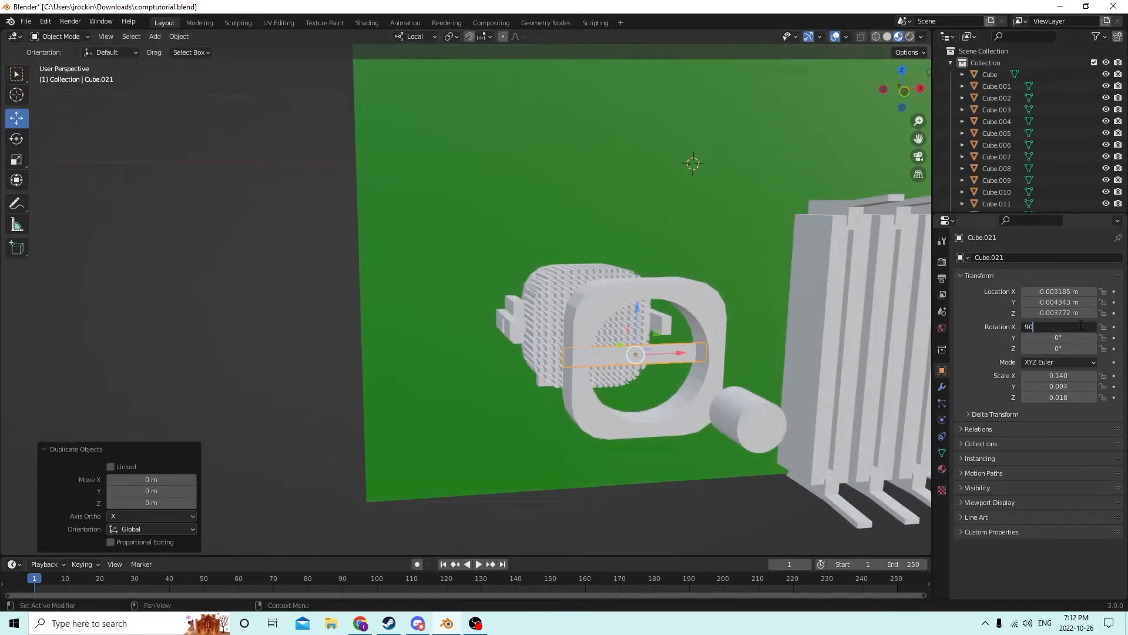
# - Try a 90° X rotation on the duplicated crossbar and reset it to 0°
pyautogui.press('Return')
pyautogui.click(1052, 327)
pyautogui.write('0')
pyautogui.press('Return')
# - Set the duplicated crossbar's Y rotation to 90° so the two bars form a cross
pyautogui.click(1050, 338)
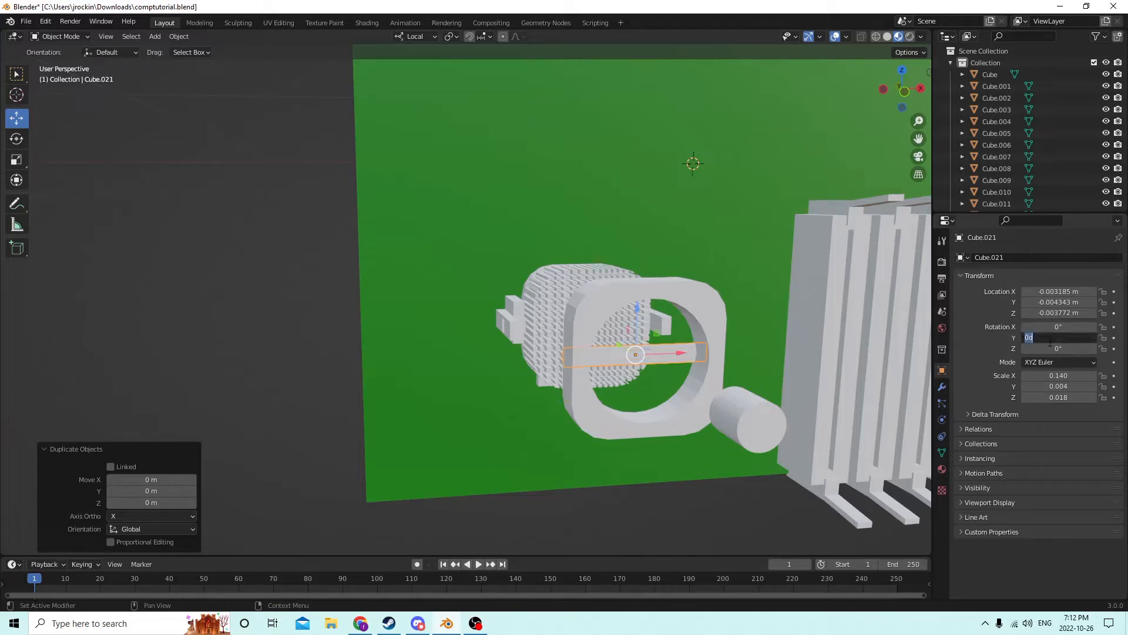
pyautogui.write('90')
pyautogui.press('Return')
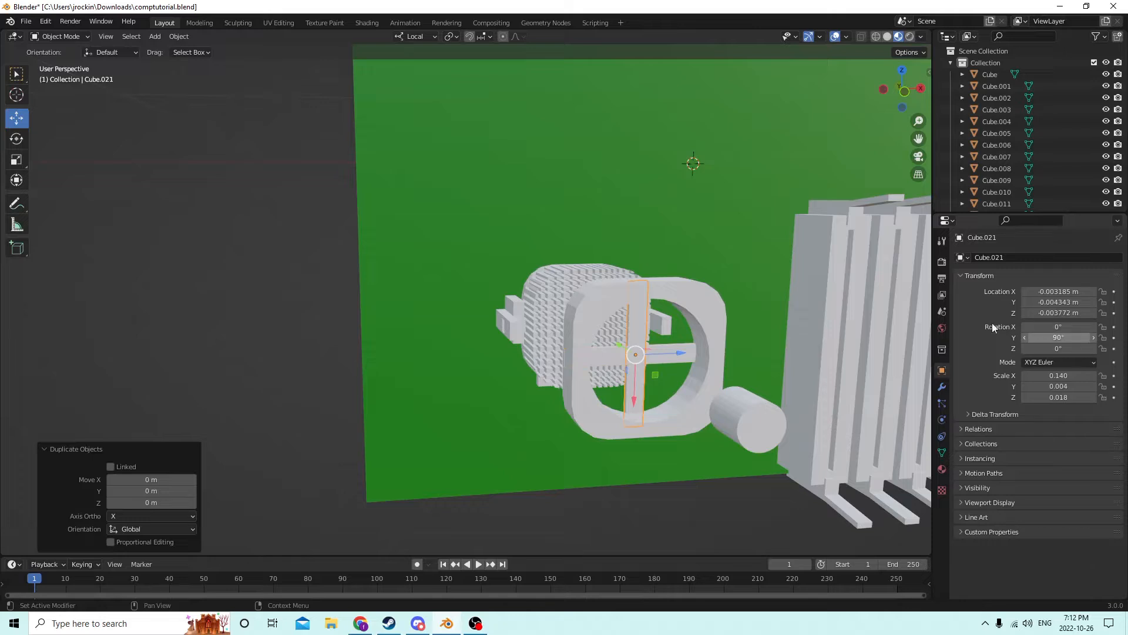
# - Join the vertical and horizontal crossbars into a single object
pyautogui.scroll(1, 770, 300)
pyautogui.moveTo(764, 298); pyautogui.dragTo(788, 301, button='middle')
pyautogui.moveTo(743, 265); pyautogui.dragTo(704, 291, button='middle')
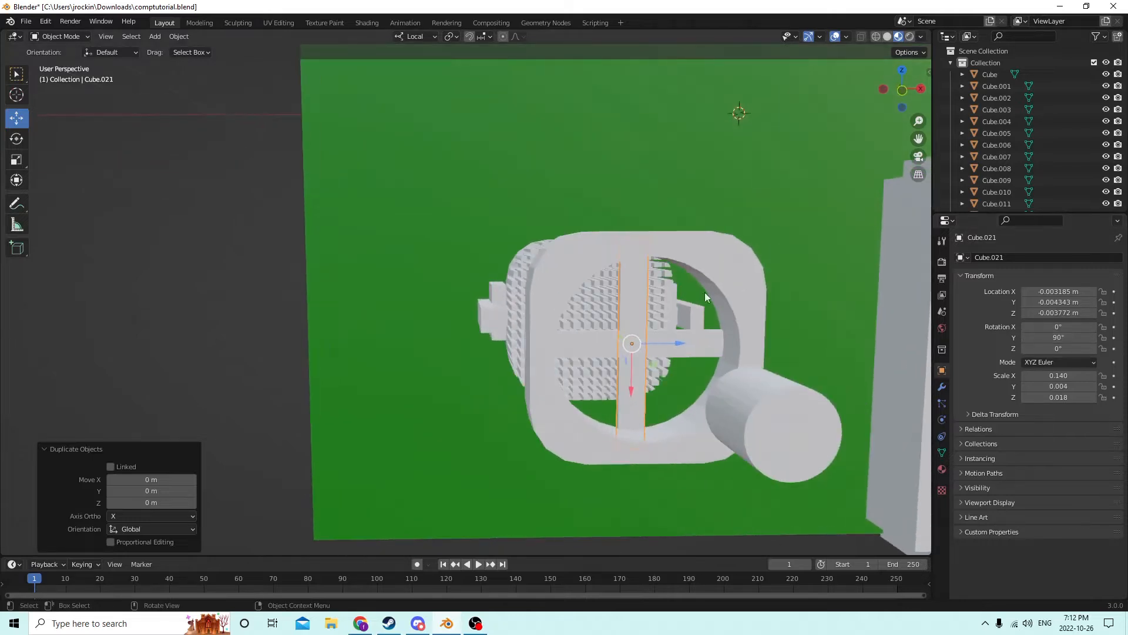
pyautogui.keyDown('shift'); pyautogui.click(671, 347); pyautogui.keyUp('shift')
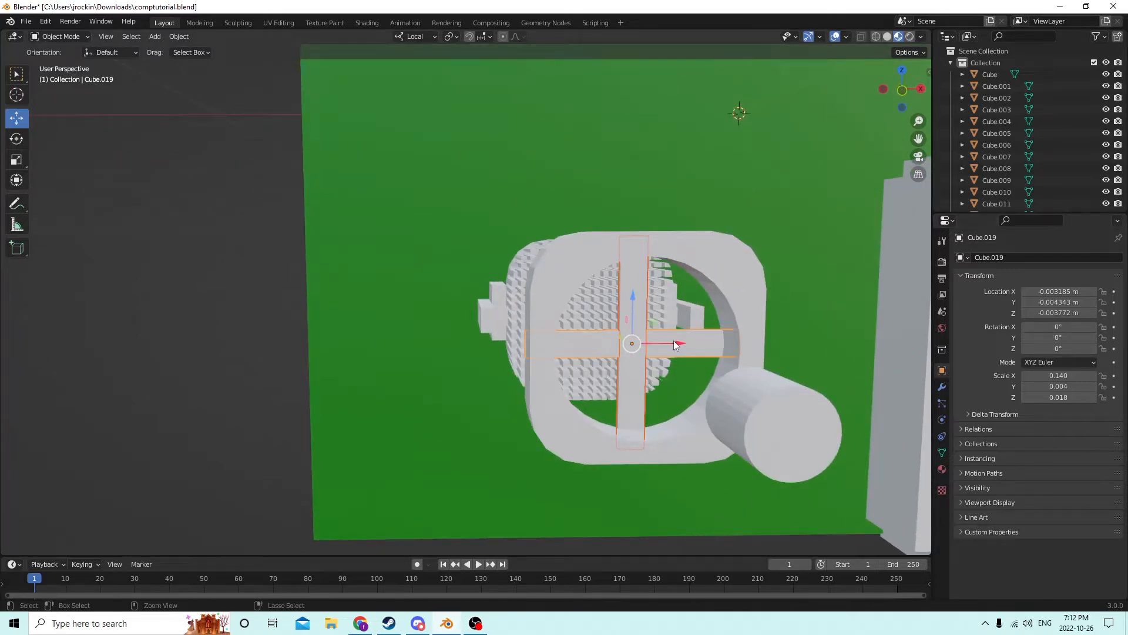
pyautogui.hotkey('ctrl', 'j')
# - Examine how the joined cross fits inside the fan frame from several angles
pyautogui.scroll(-4, 692, 347)
pyautogui.moveTo(692, 348); pyautogui.dragTo(823, 352, button='middle')
pyautogui.press('Tab')
pyautogui.scroll(5, 677, 324)
pyautogui.scroll(-3, 682, 333)
pyautogui.press('Tab')
pyautogui.press('s')
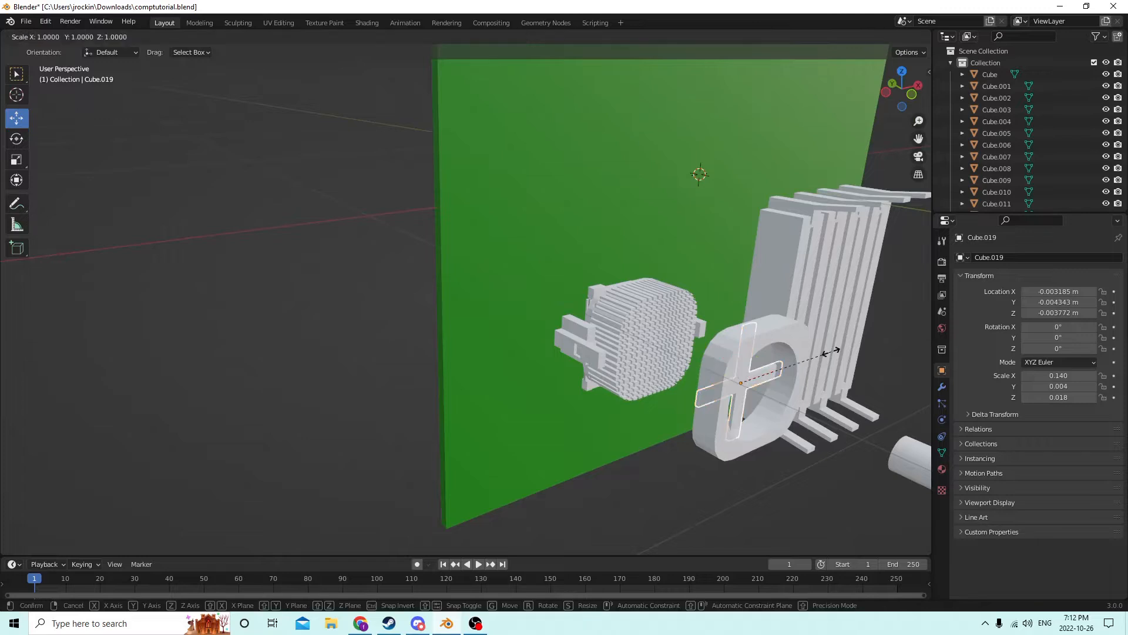
pyautogui.click(825, 351)
pyautogui.moveTo(826, 351)
pyautogui.mouseDown(button='middle')
pyautogui.moveTo(791, 337)
pyautogui.moveTo(871, 365)
pyautogui.moveTo(819, 350)
pyautogui.mouseUp(button='middle')
pyautogui.moveTo(869, 320); pyautogui.dragTo(776, 363, button='middle')
pyautogui.scroll(2, 787, 358)
pyautogui.scroll(-2, 785, 348)
# - Duplicate the cylinder in front of the fan and move the copy about -0.00331 m along its local Z axis into the frame's center
pyautogui.click(795, 365)
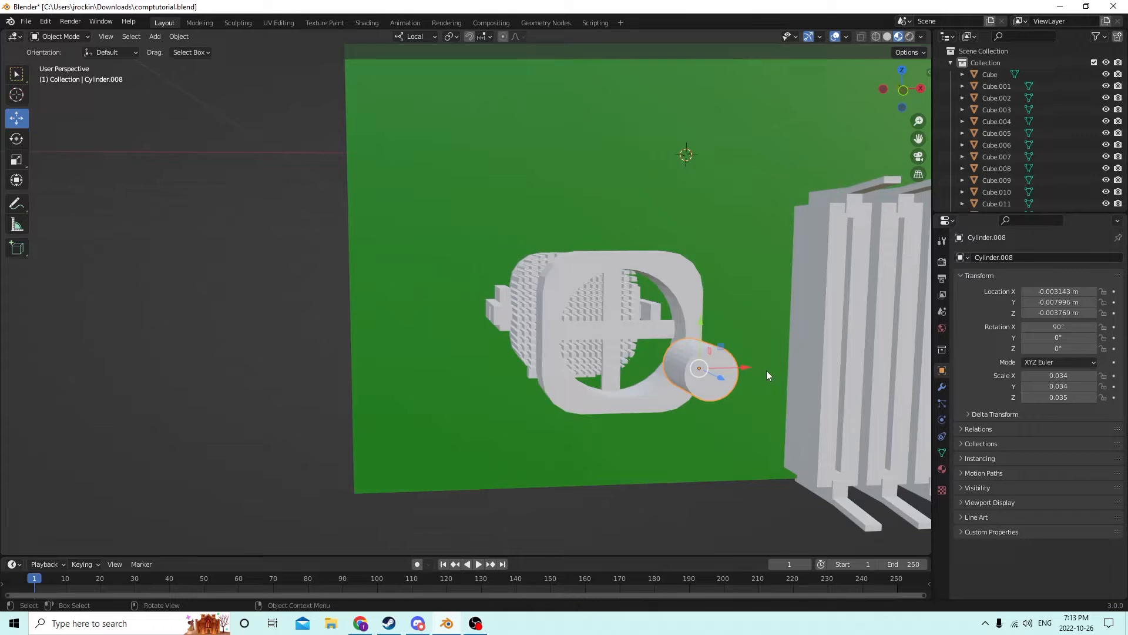
pyautogui.press('Tab')
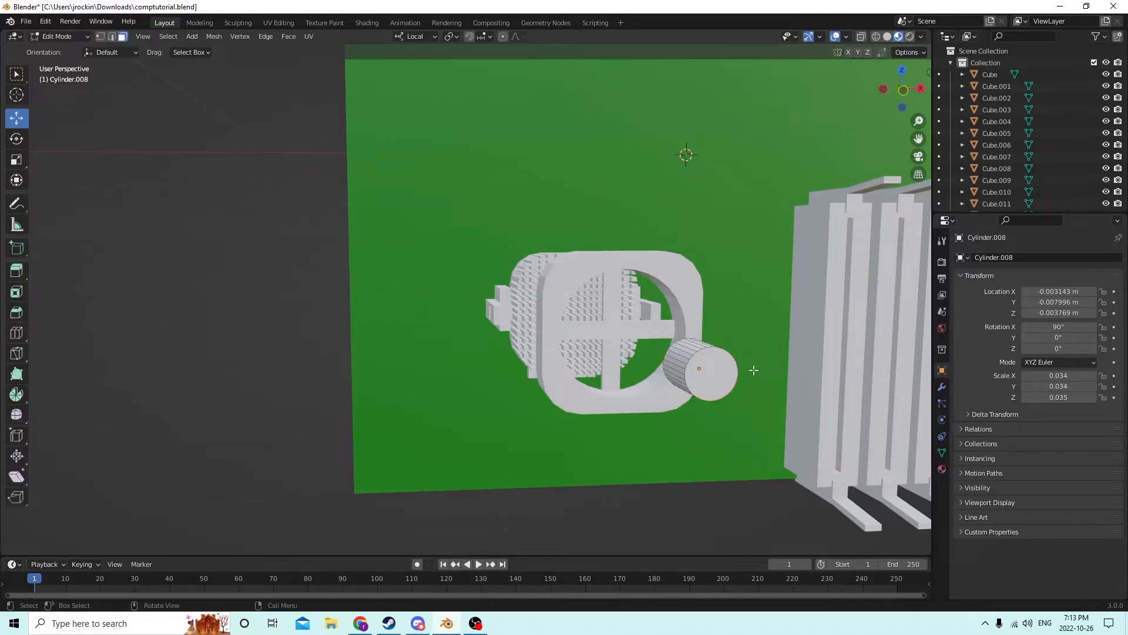
pyautogui.click(729, 378)
pyautogui.press('Tab')
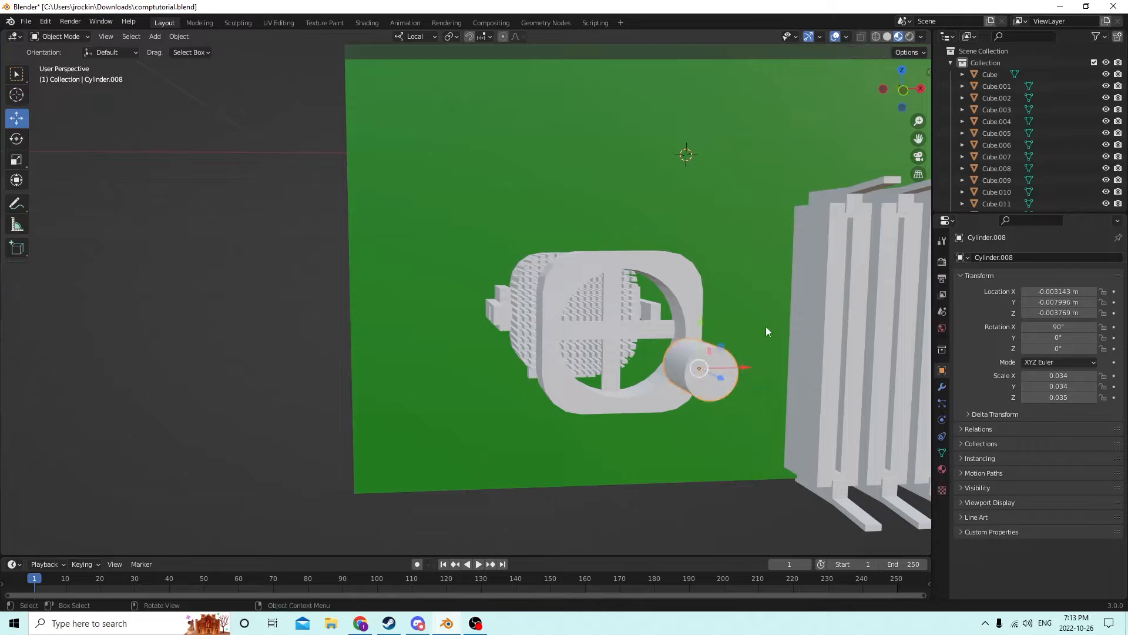
pyautogui.moveTo(767, 332); pyautogui.dragTo(812, 326, button='middle')
pyautogui.press('Tab')
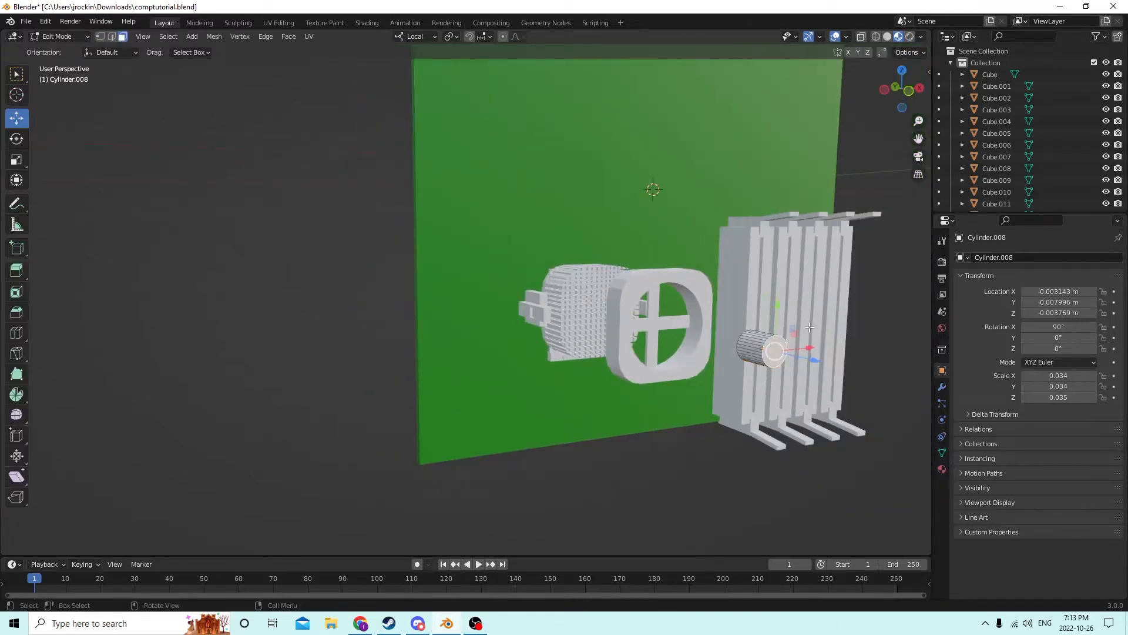
pyautogui.press('Tab')
pyautogui.hotkey('shift', 'd')
pyautogui.rightClick(822, 322)
pyautogui.scroll(1, 816, 325)
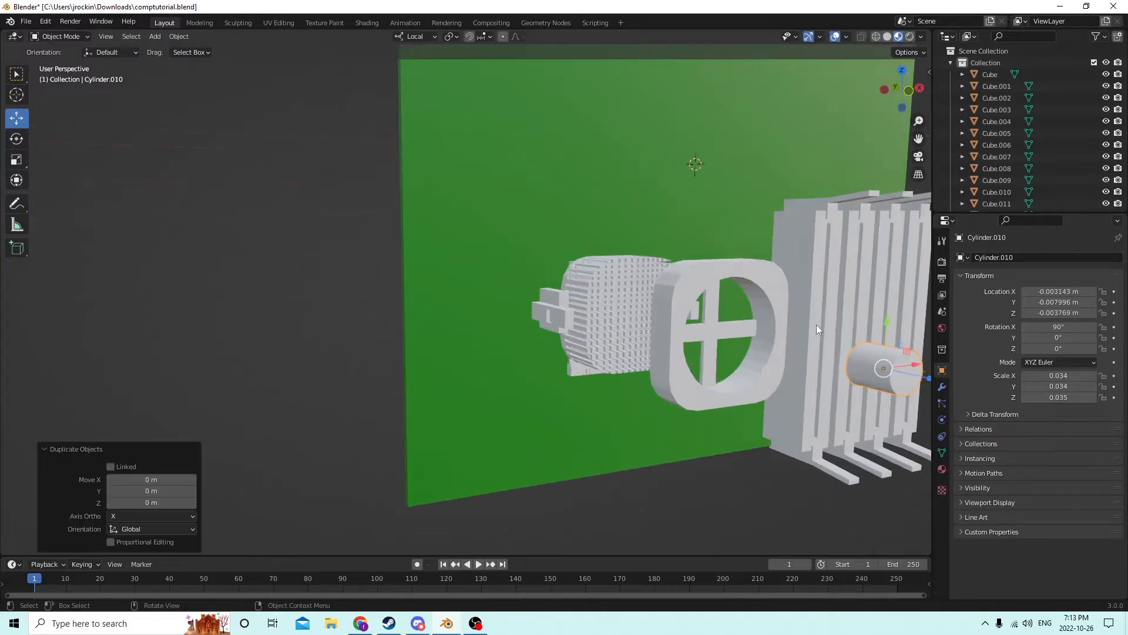
pyautogui.scroll(-1, 841, 372)
pyautogui.moveTo(798, 356); pyautogui.dragTo(693, 330)
# - Scale the copied cylinder in the frame's center down uniformly by a factor of about 0.421
pyautogui.scroll(5, 691, 332)
pyautogui.moveTo(689, 334); pyautogui.dragTo(657, 337, button='middle')
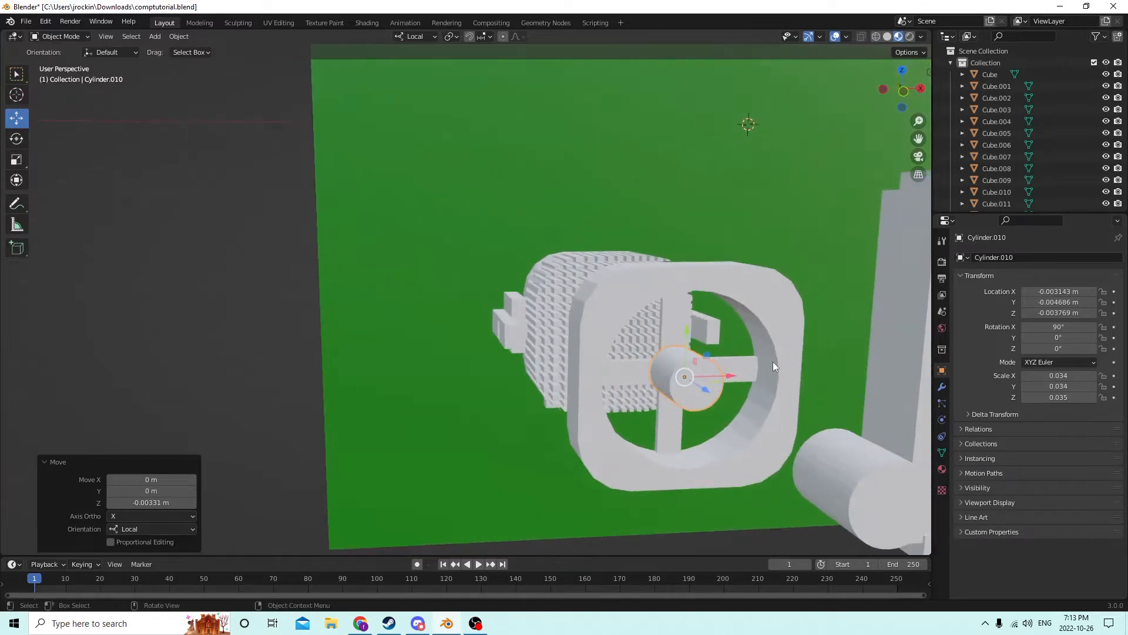
pyautogui.press('s')
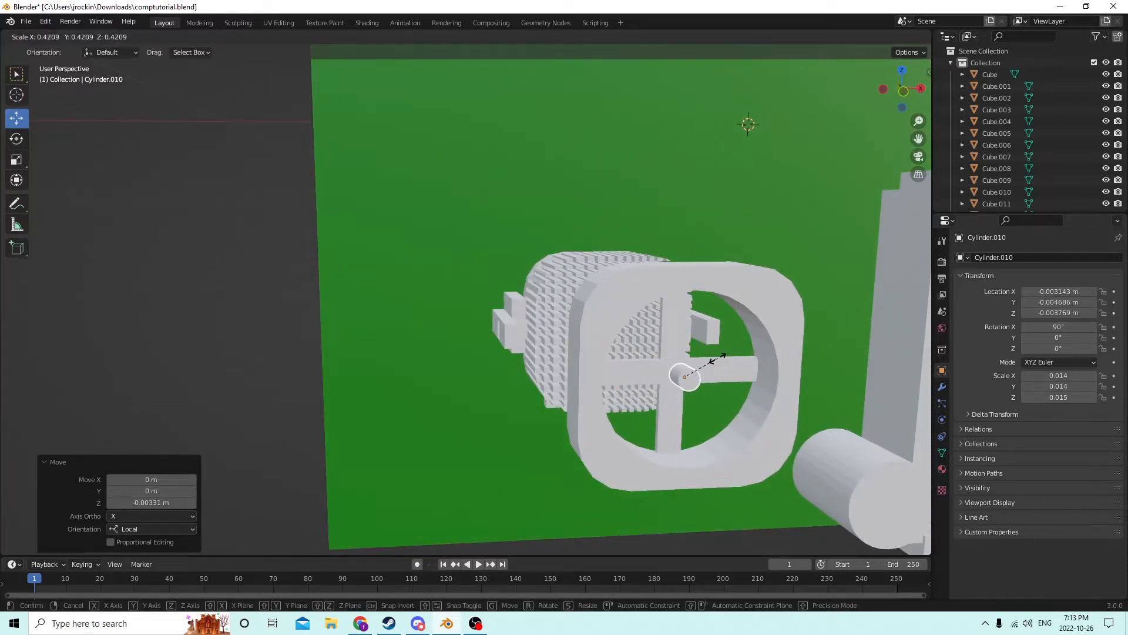
pyautogui.click(718, 358)
# - Center the small cylinder on the cross by moving it about -0.000029 m along its local X axis
pyautogui.moveTo(711, 356); pyautogui.dragTo(654, 359, button='middle')
pyautogui.moveTo(652, 358); pyautogui.dragTo(607, 380, button='middle')
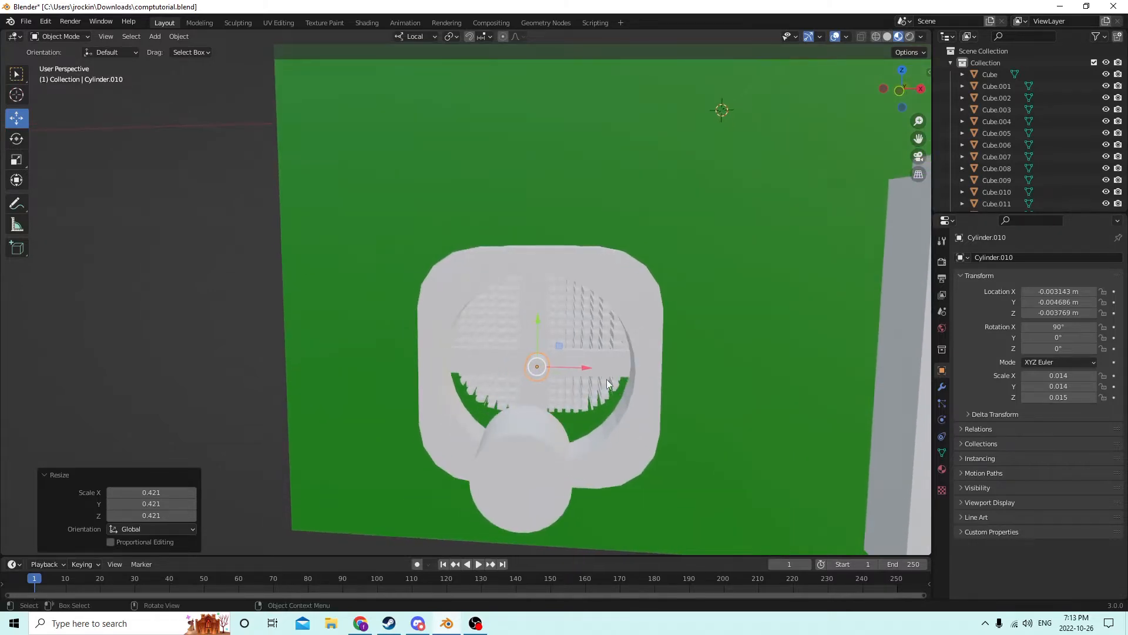
pyautogui.moveTo(587, 368); pyautogui.dragTo(580, 368)
# - Lengthen the small central cylinder along its local Z axis by a factor of about 1.393
pyautogui.moveTo(579, 368); pyautogui.dragTo(601, 376, button='middle')
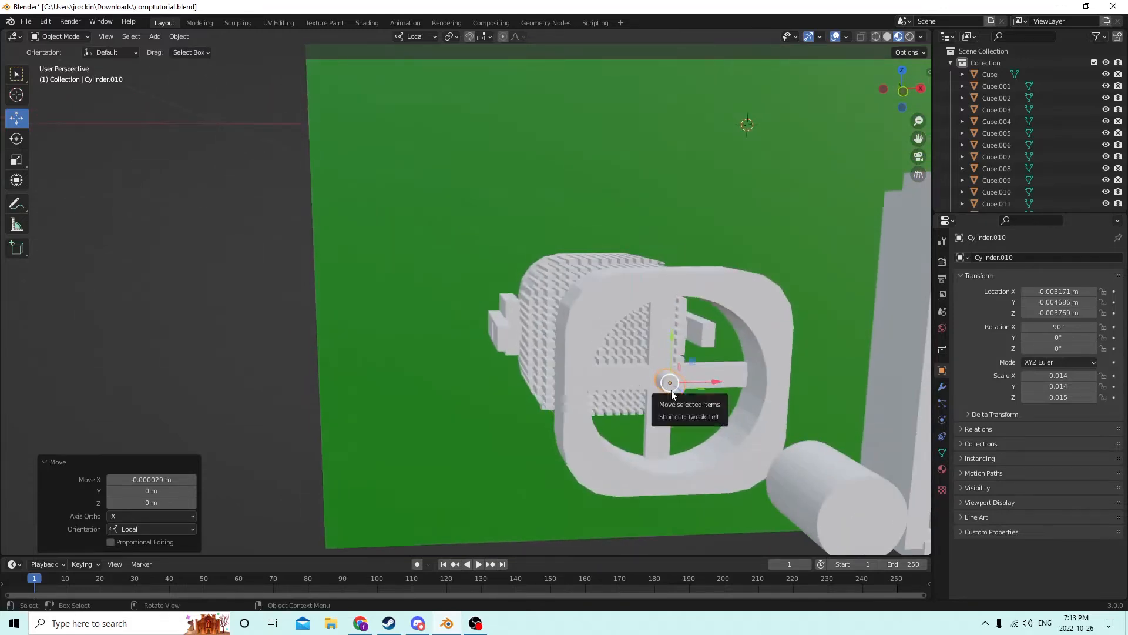
pyautogui.moveTo(667, 388); pyautogui.dragTo(840, 410, button='middle')
pyautogui.click(13, 159)
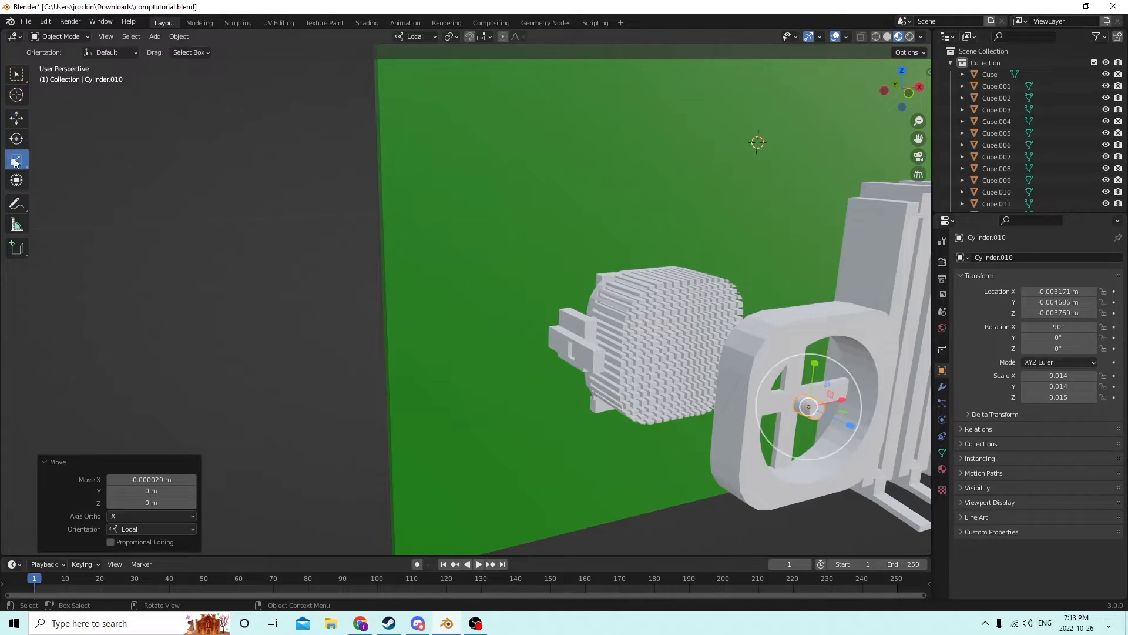
pyautogui.moveTo(877, 351); pyautogui.dragTo(897, 356, button='middle')
pyautogui.moveTo(908, 412); pyautogui.dragTo(921, 416)
pyautogui.moveTo(911, 411); pyautogui.dragTo(765, 354, button='middle')
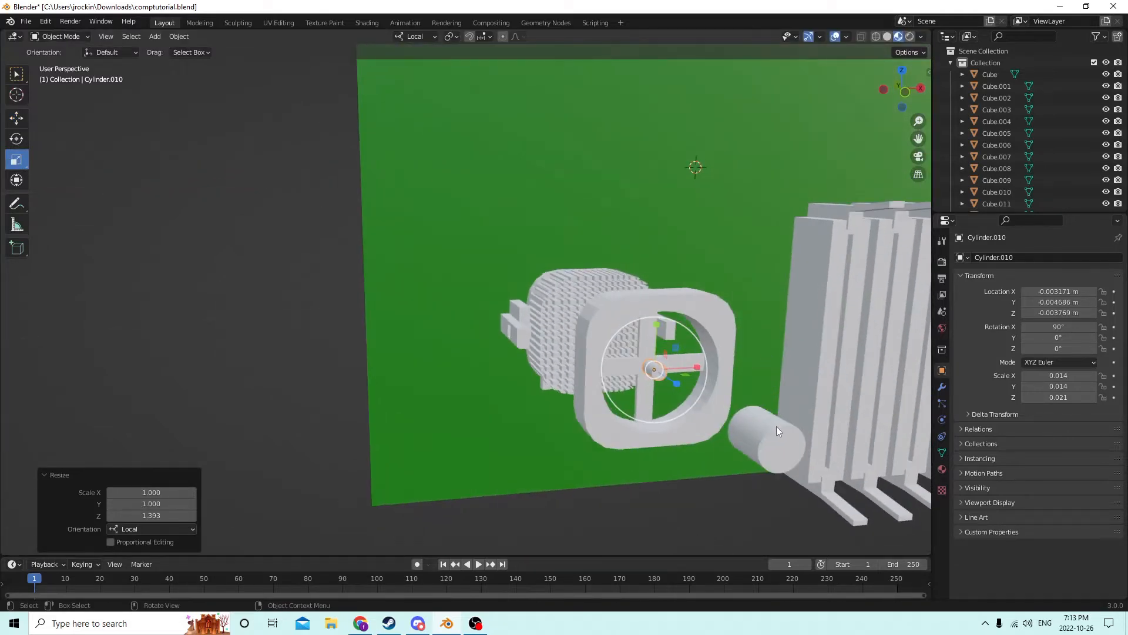
# - Move the large cylinder in front of the fan about -0.002076 m along its local Z axis, closer to the frame
pyautogui.click(747, 421)
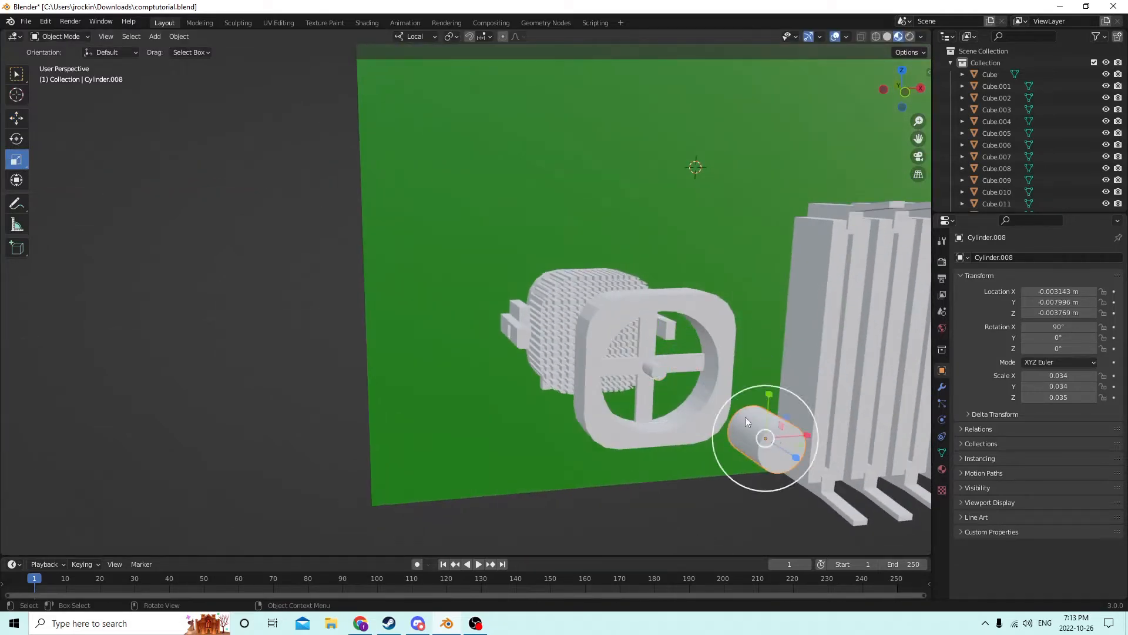
pyautogui.click(17, 118)
pyautogui.moveTo(300, 192); pyautogui.dragTo(837, 329, button='middle')
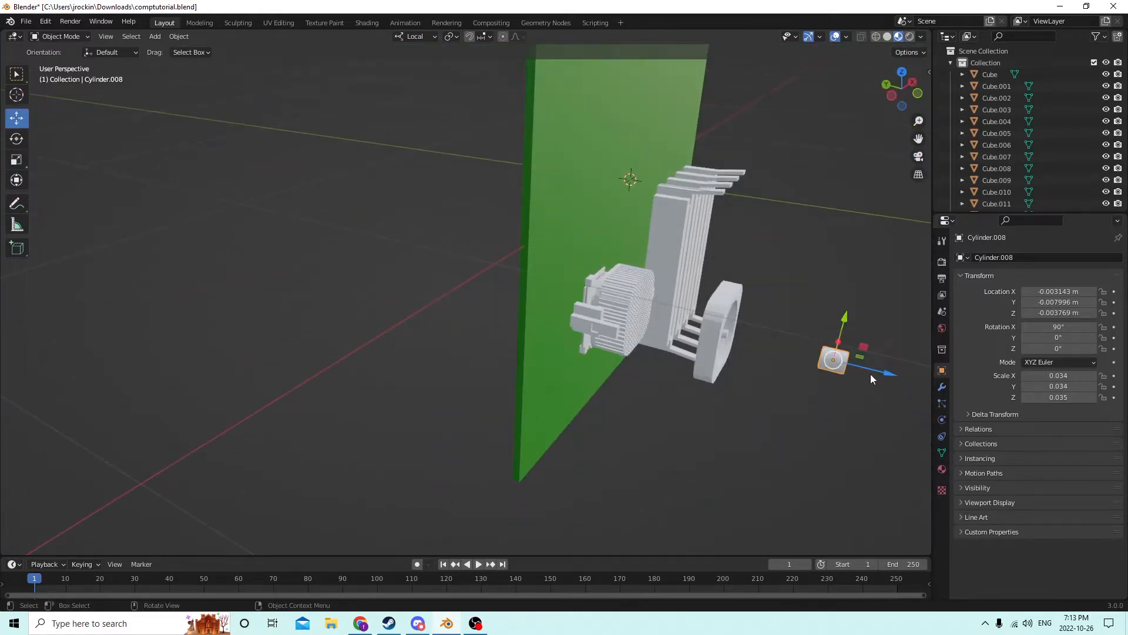
pyautogui.moveTo(877, 371); pyautogui.dragTo(804, 350)
pyautogui.moveTo(795, 343); pyautogui.dragTo(735, 317, button='middle')
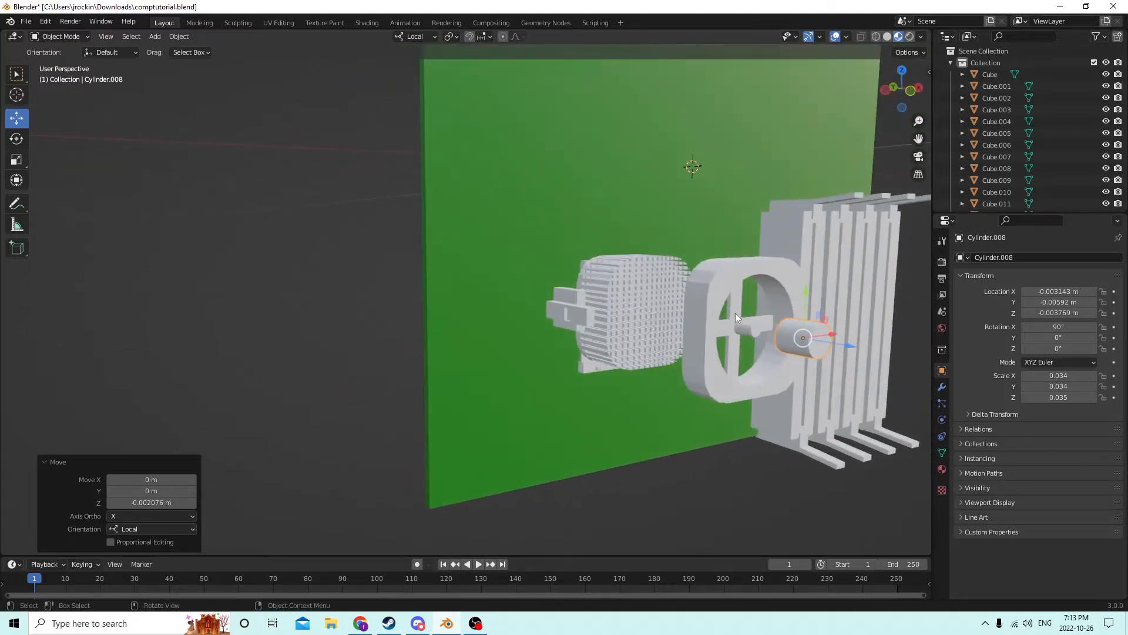
# - Push the small central axle into the cross along its local Z axis by about -0.000042 m and a further -0.000108 m
pyautogui.scroll(3, 756, 333)
pyautogui.click(846, 398)
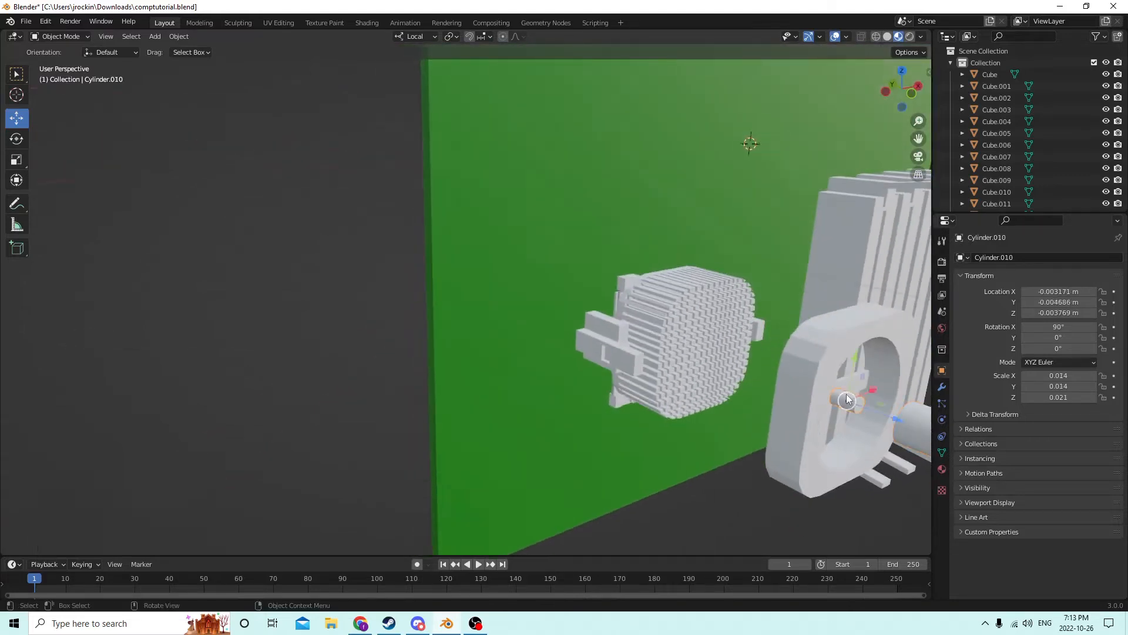
pyautogui.moveTo(889, 418); pyautogui.dragTo(878, 411)
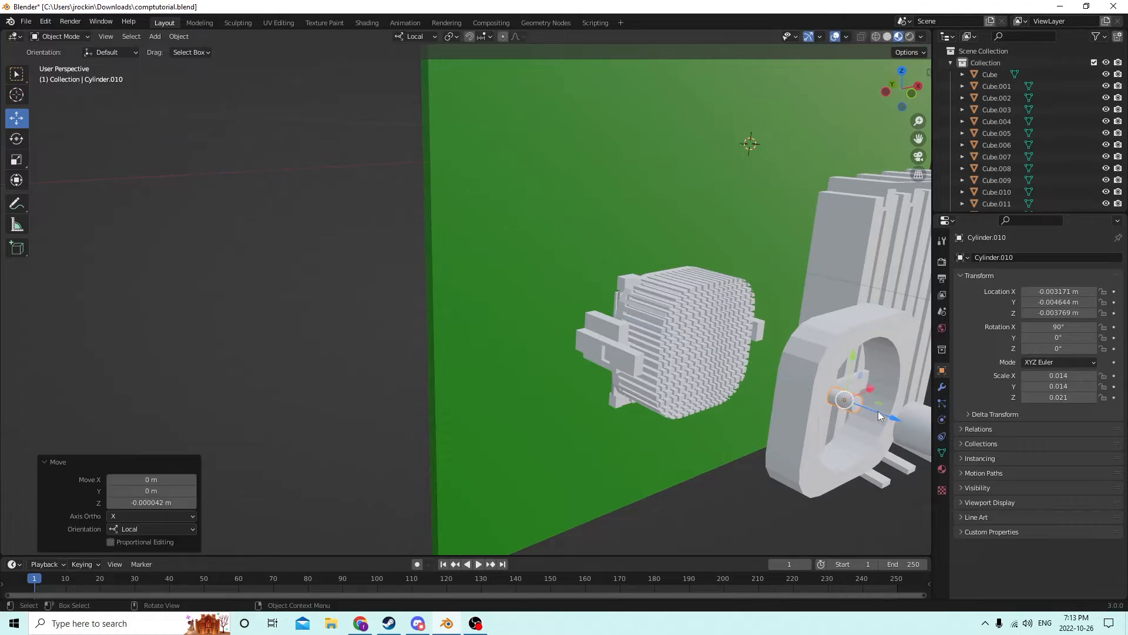
pyautogui.moveTo(878, 411); pyautogui.dragTo(905, 424, button='middle')
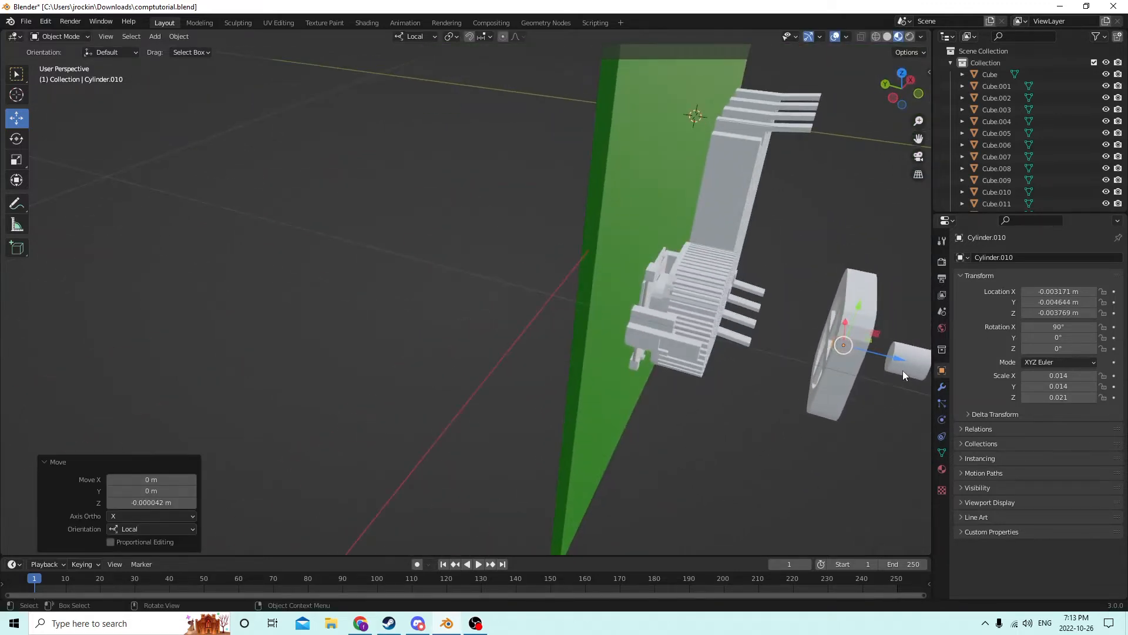
pyautogui.moveTo(894, 360); pyautogui.dragTo(887, 356)
pyautogui.moveTo(887, 356); pyautogui.dragTo(812, 324, button='middle')
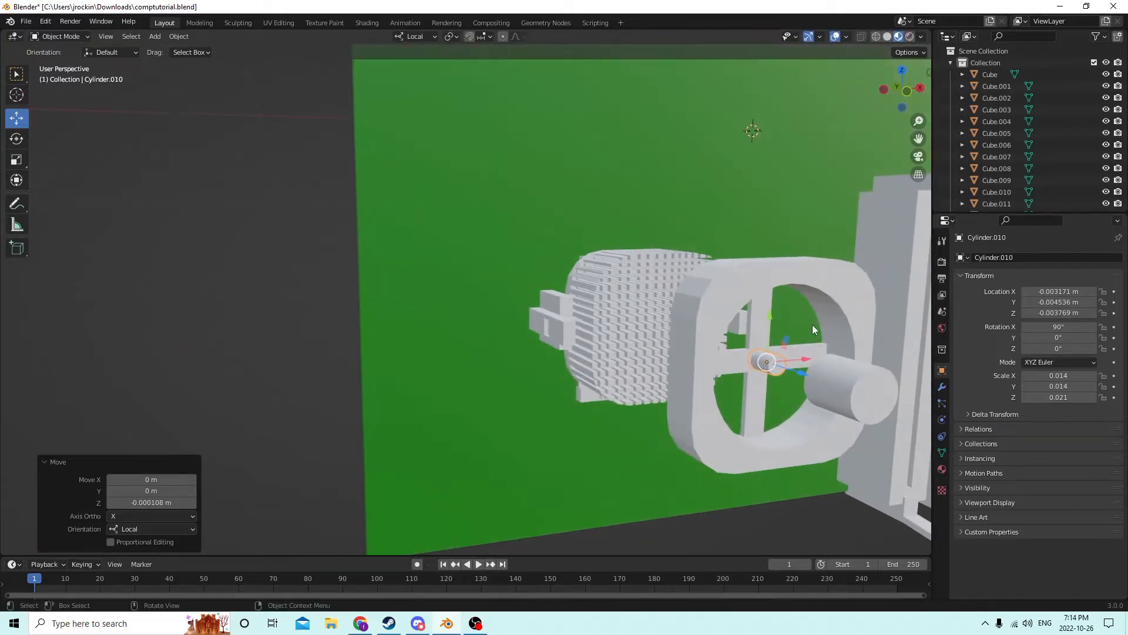
# - Try to join the central axle with the cross-shaped support
pyautogui.click(754, 325)
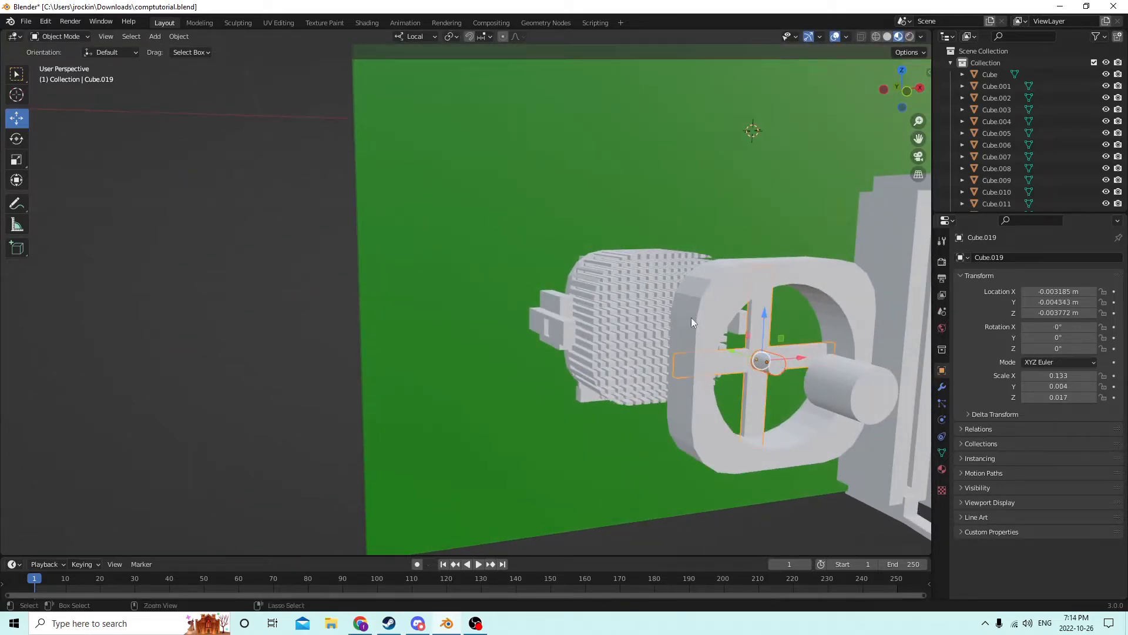
pyautogui.hotkey('ctrl', 'j')
pyautogui.scroll(-5, 758, 345)
pyautogui.scroll(5, 779, 350)
pyautogui.moveTo(753, 346); pyautogui.dragTo(834, 374, button='middle')
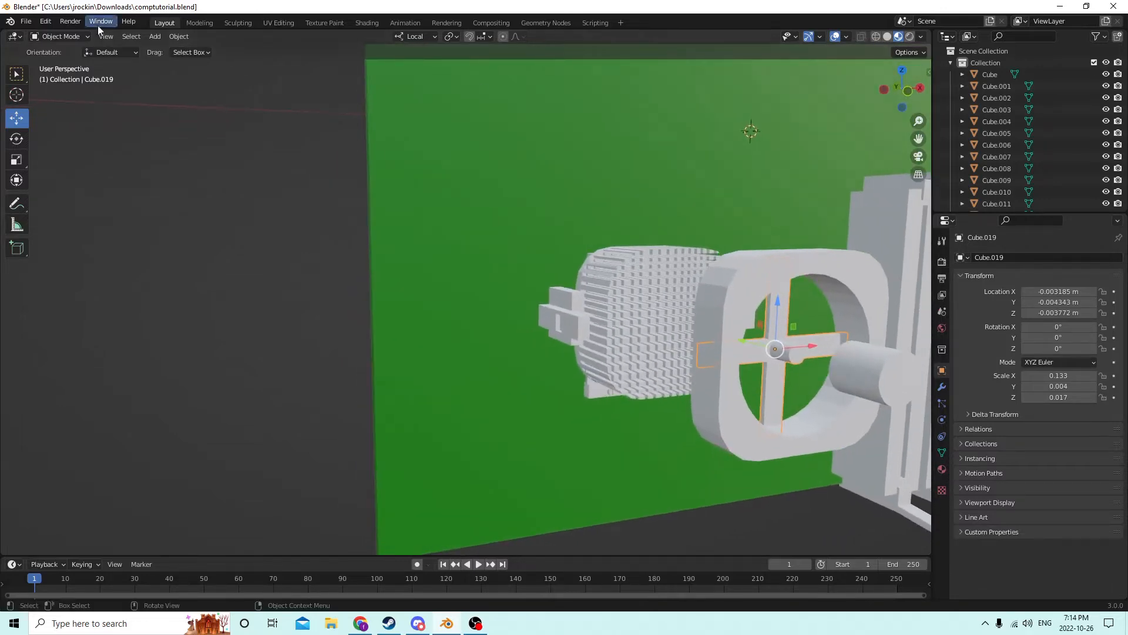
pyautogui.click(49, 23)
pyautogui.click(58, 33)
# - Duplicate the central axle and move the copy about 0.001091 m along its local Z axis into the back of the hub cylinder
pyautogui.moveTo(278, 118); pyautogui.dragTo(309, 125, button='middle')
pyautogui.moveTo(632, 235); pyautogui.dragTo(852, 325, button='middle')
pyautogui.click(858, 341)
pyautogui.hotkey('shift', 'd')
pyautogui.rightClick(887, 312)
pyautogui.moveTo(834, 325); pyautogui.dragTo(878, 337)
pyautogui.moveTo(878, 337); pyautogui.dragTo(852, 340, button='middle')
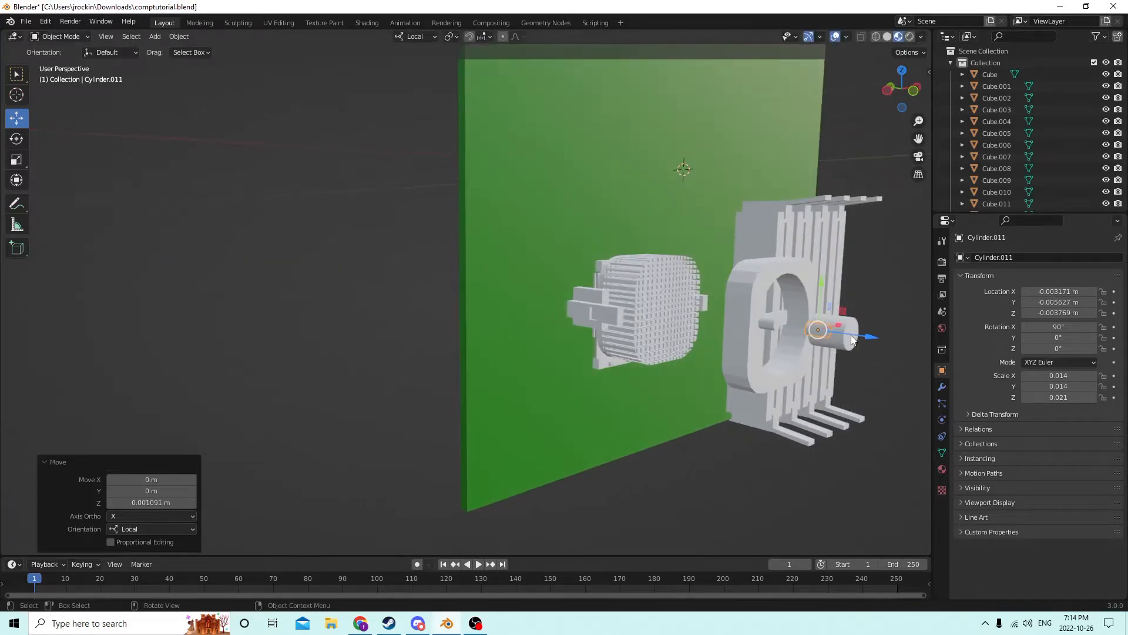
# - Cut the axle copy out of the hub cylinder with a Boolean difference
pyautogui.click(840, 323)
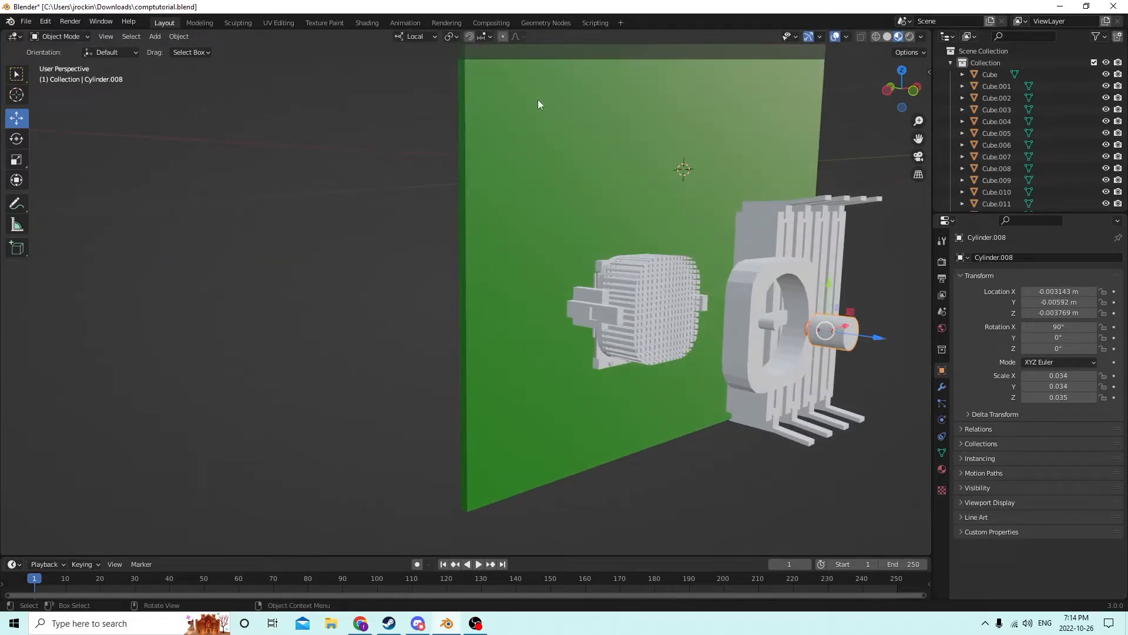
pyautogui.click(176, 37)
pyautogui.moveTo(247, 436)
pyautogui.click(314, 442)
# - Join the central axle to the cross-shaped support inside the frame
pyautogui.scroll(4, 526, 276)
pyautogui.keyDown('shift'); pyautogui.click(815, 352); pyautogui.keyUp('shift')
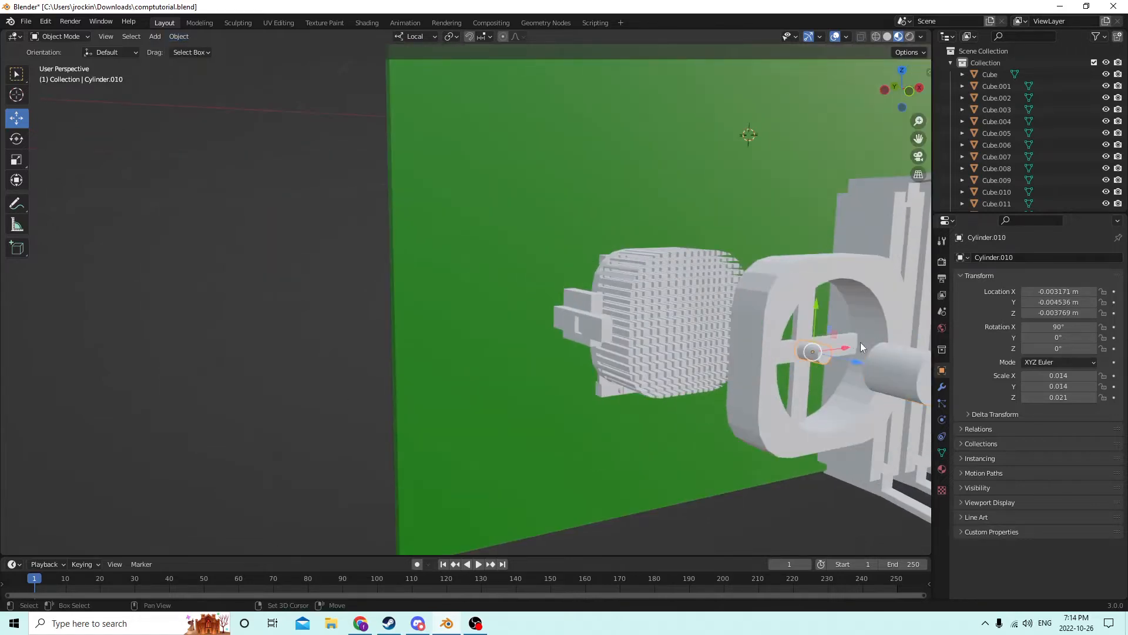
pyautogui.scroll(-4, 814, 332)
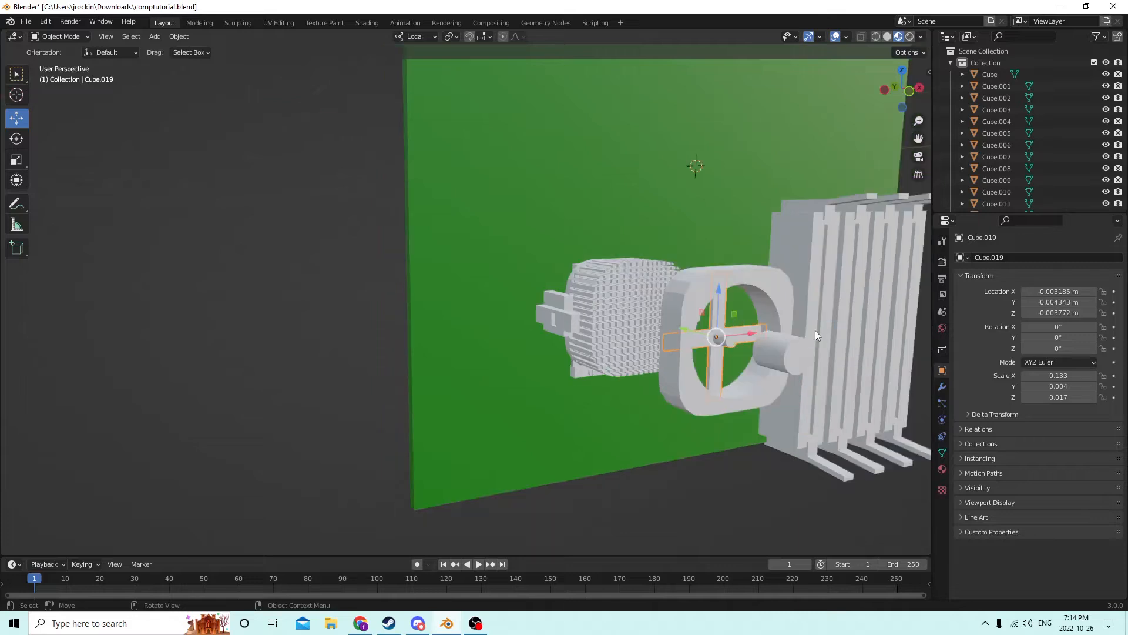
# - Move the hub cylinder about -0.001103 m along its local Z axis onto the axle inside the frame
pyautogui.click(805, 353)
pyautogui.moveTo(805, 354); pyautogui.dragTo(881, 351, button='middle')
pyautogui.moveTo(889, 355); pyautogui.dragTo(855, 351)
pyautogui.moveTo(855, 351); pyautogui.dragTo(830, 311, button='middle')
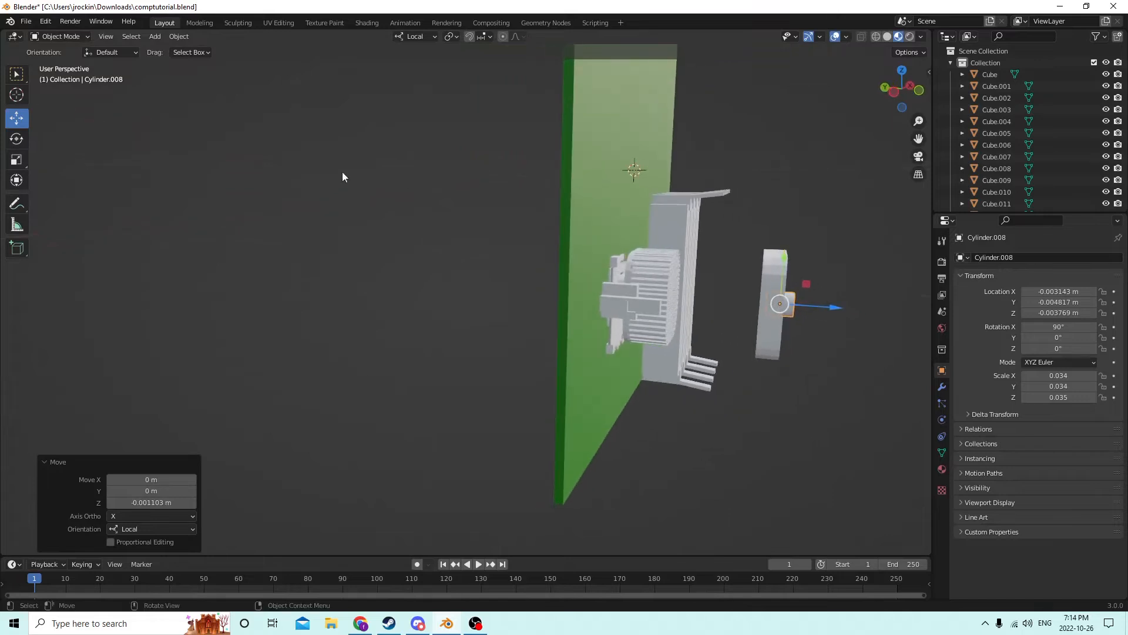
# - Shorten the hub cylinder along its local Z axis to a scale of about 0.024 and seat it at Y about -0.004685 m
pyautogui.click(16, 159)
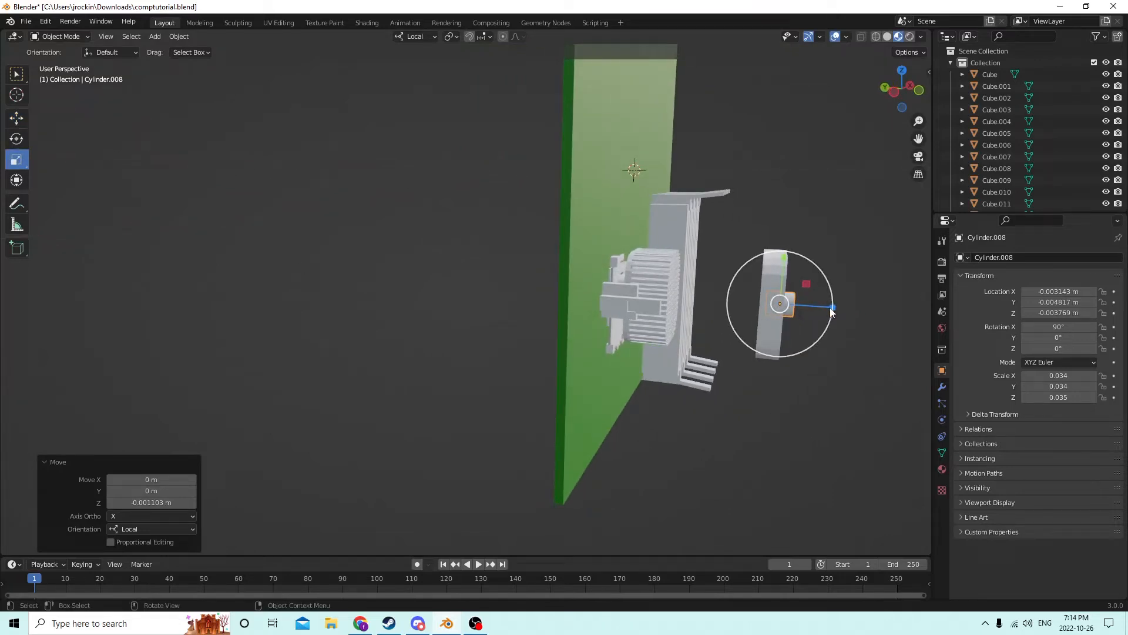
pyautogui.moveTo(833, 307); pyautogui.dragTo(815, 305)
pyautogui.moveTo(815, 305)
pyautogui.mouseDown(button='middle')
pyautogui.moveTo(754, 307)
pyautogui.moveTo(774, 292)
pyautogui.moveTo(809, 317)
pyautogui.mouseUp(button='middle')
pyautogui.moveTo(835, 317); pyautogui.dragTo(836, 317)
pyautogui.click(21, 119)
pyautogui.moveTo(811, 305); pyautogui.dragTo(770, 329, button='middle')
pyautogui.scroll(3, 724, 302)
# - Move the distant flat disc to the hub along its local Z axis by about -0.007699 m and a further -0.000146 m
pyautogui.click(577, 327)
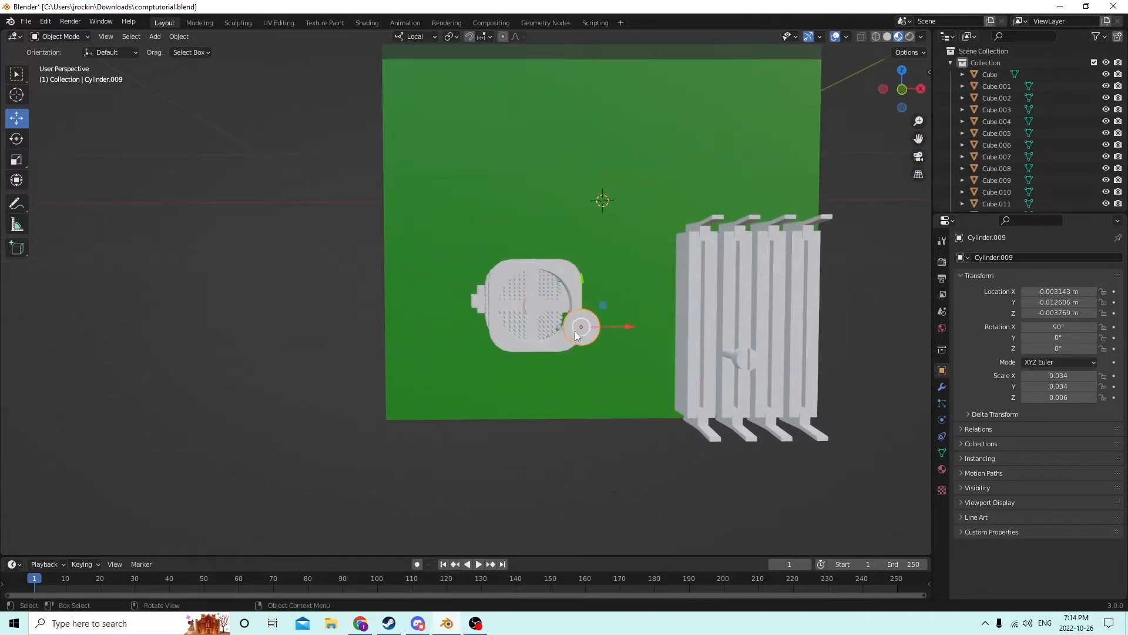
pyautogui.moveTo(575, 330); pyautogui.dragTo(611, 358, button='middle')
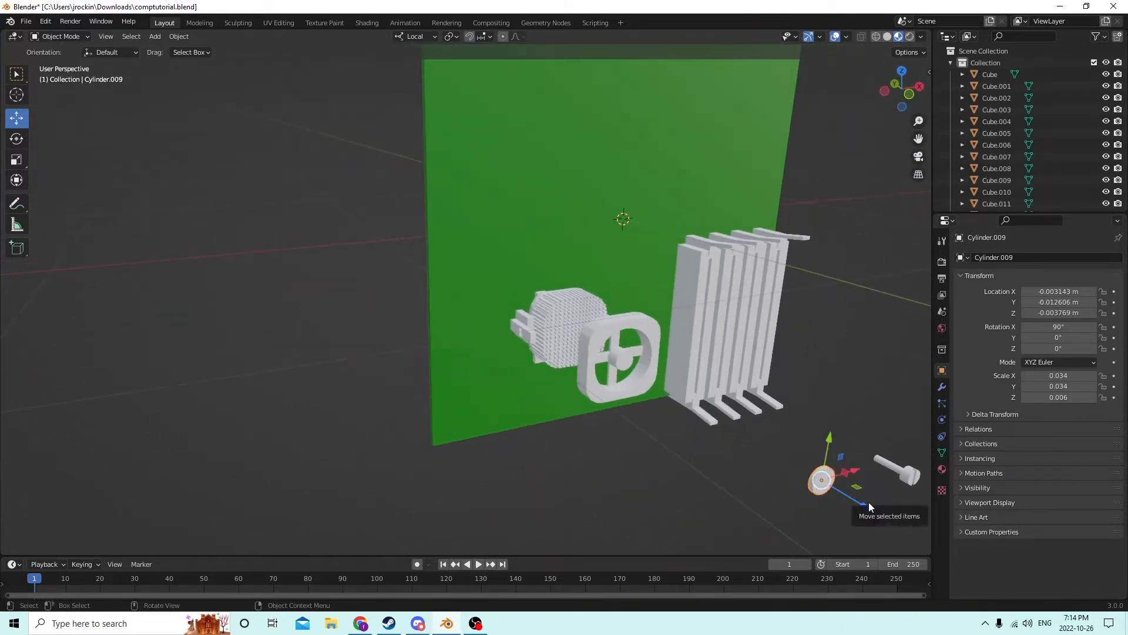
pyautogui.moveTo(869, 503); pyautogui.dragTo(662, 377)
pyautogui.scroll(6, 661, 377)
pyautogui.moveTo(662, 378); pyautogui.dragTo(695, 402, button='middle')
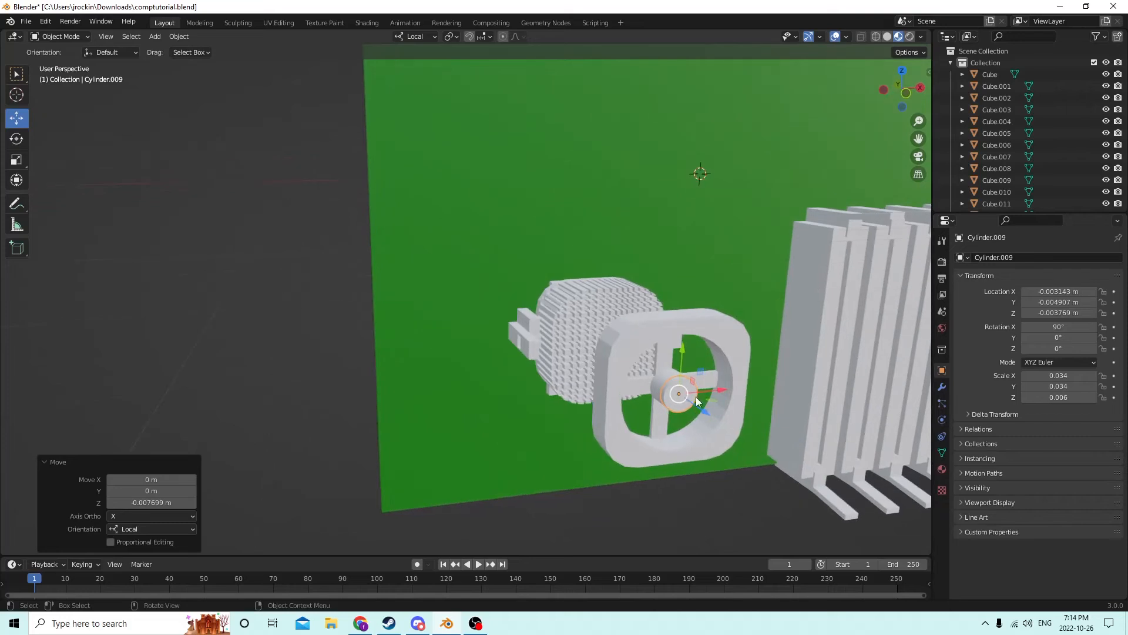
pyautogui.moveTo(696, 402); pyautogui.dragTo(700, 411)
pyautogui.moveTo(701, 411); pyautogui.dragTo(664, 385, button='middle')
# - Enlarge the flat disc uniformly by a factor of about 3.042 and move it about 0.001906 m along local Z, out of the frame
pyautogui.press('s')
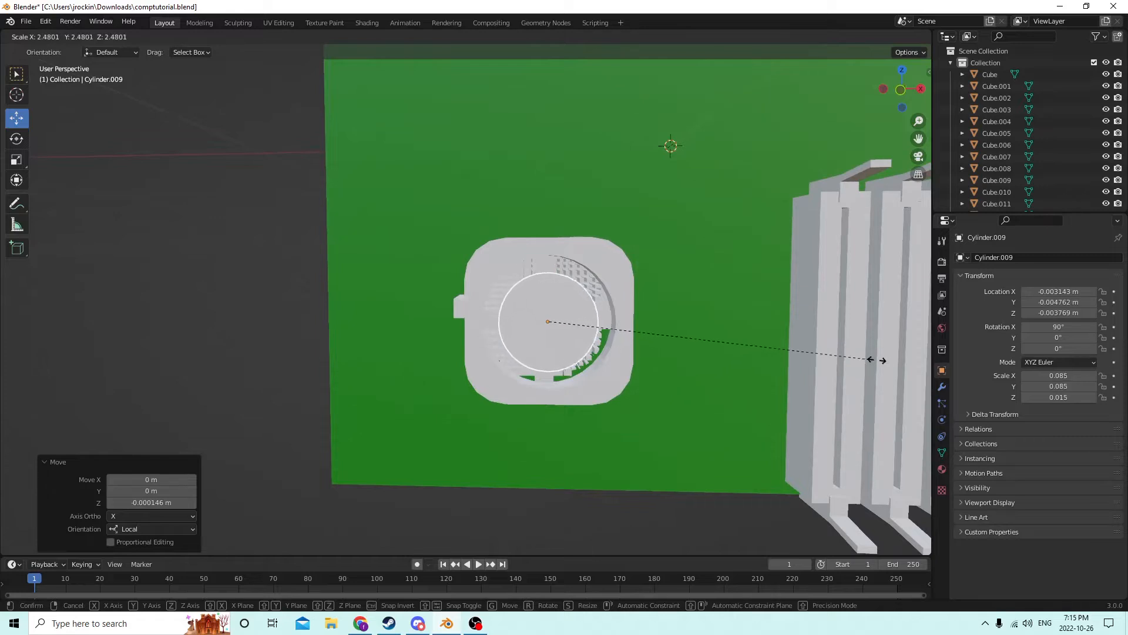
pyautogui.click(21, 352)
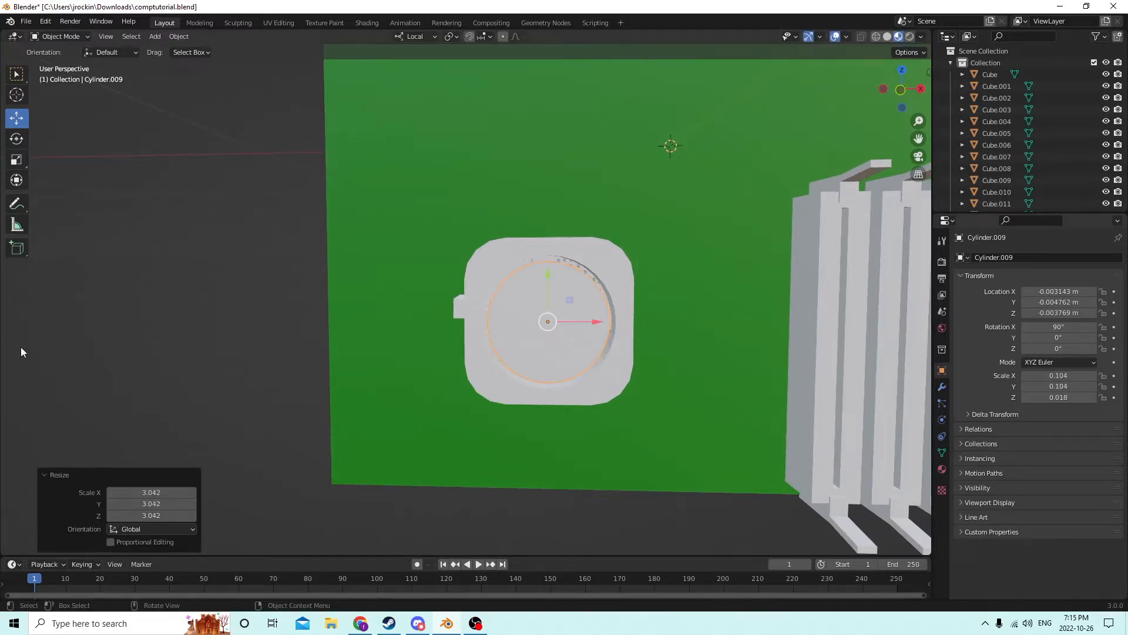
pyautogui.moveTo(99, 302); pyautogui.dragTo(709, 378, button='middle')
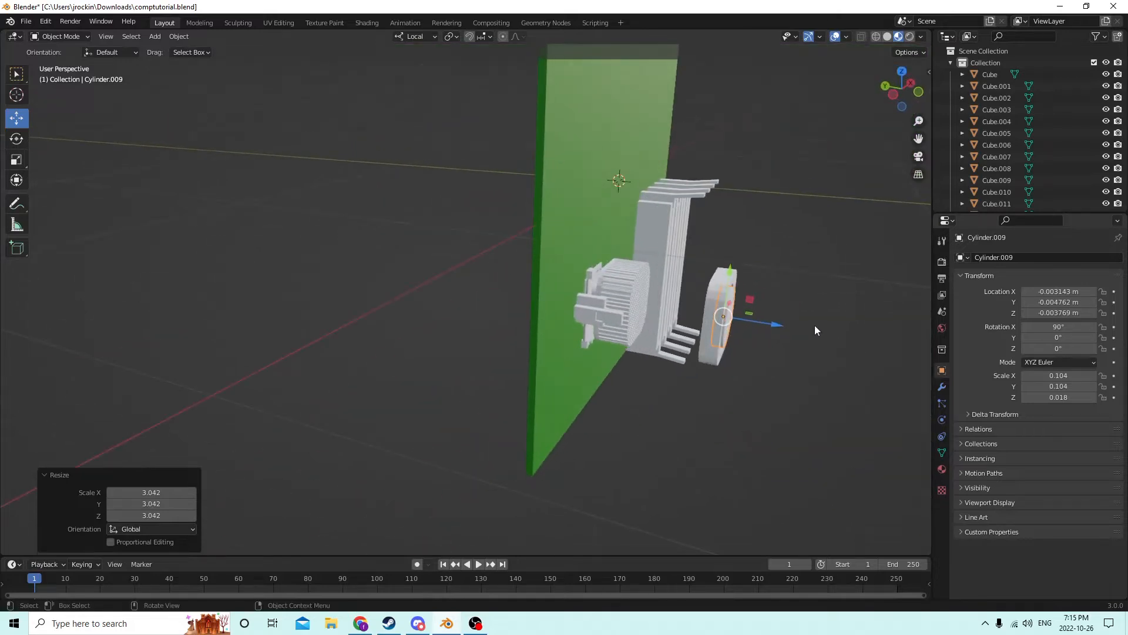
pyautogui.moveTo(772, 324); pyautogui.dragTo(840, 327)
pyautogui.moveTo(841, 327); pyautogui.dragTo(749, 326, button='middle')
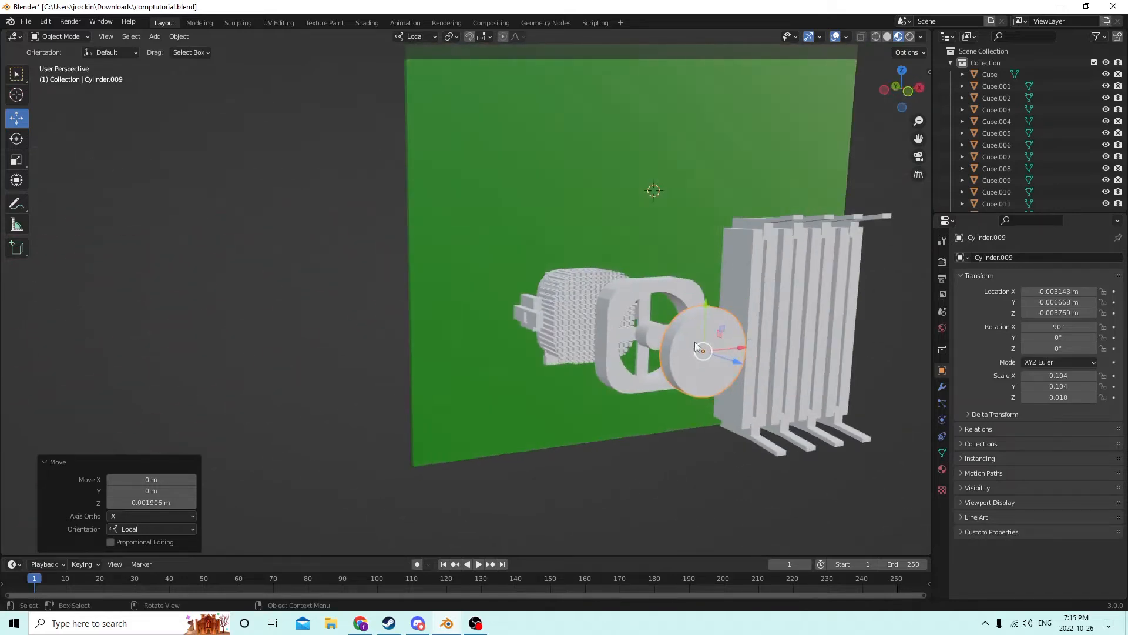
# - Round the hub's front face in Edit Mode with a 4-segment bevel
pyautogui.scroll(4, 698, 341)
pyautogui.click(811, 366)
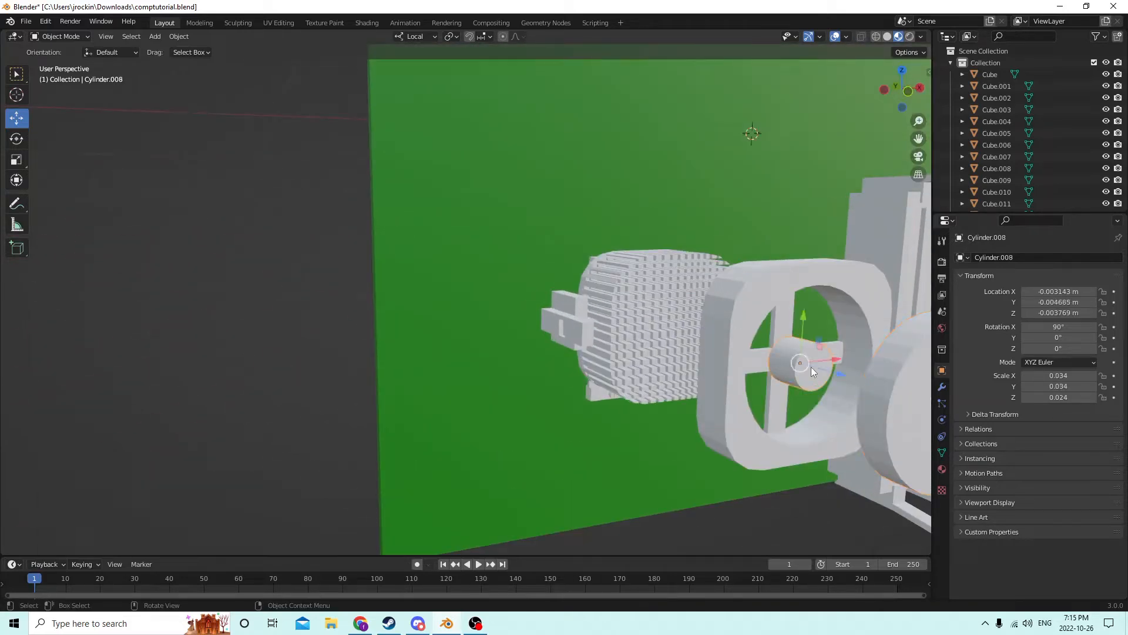
pyautogui.press('Tab')
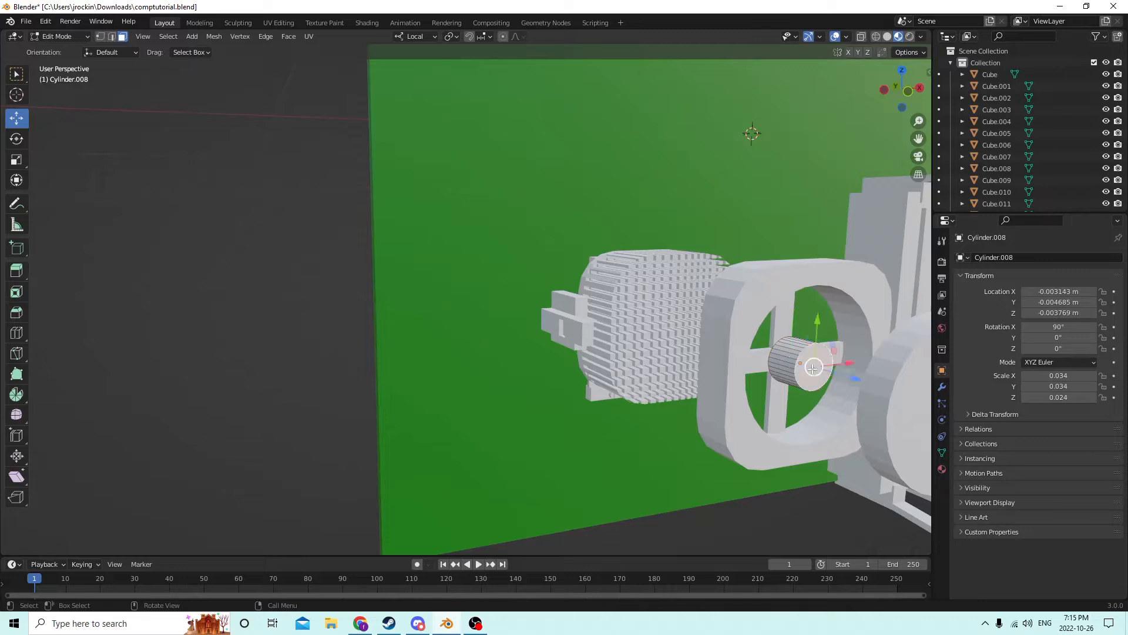
pyautogui.press('a')
pyautogui.hotkey('ctrl', 'b')
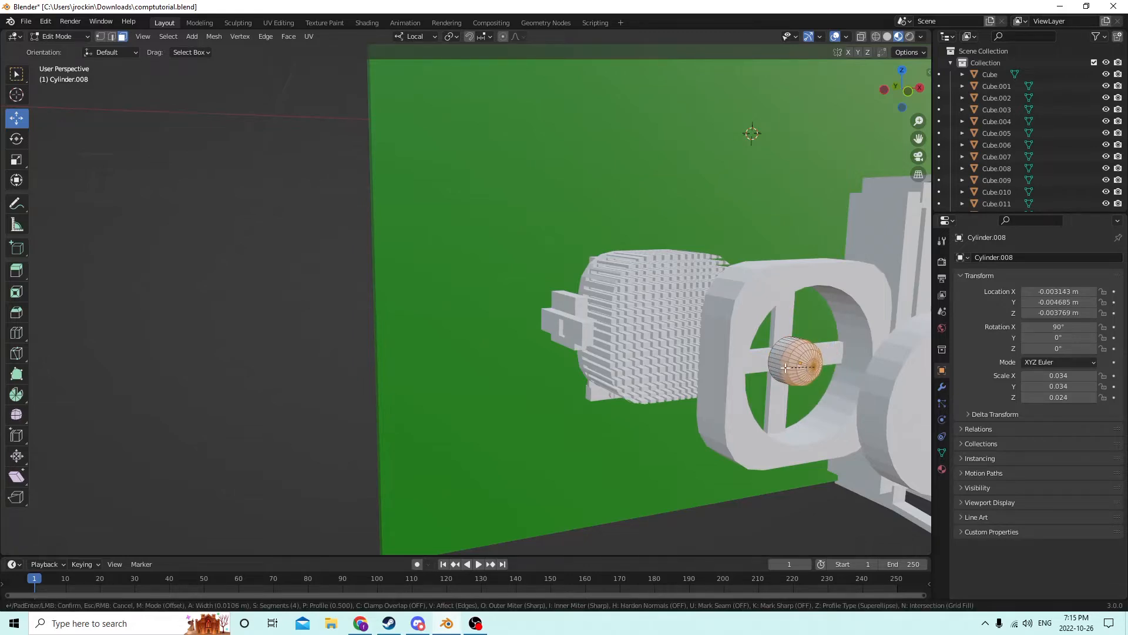
pyautogui.click(787, 368)
pyautogui.click(288, 212)
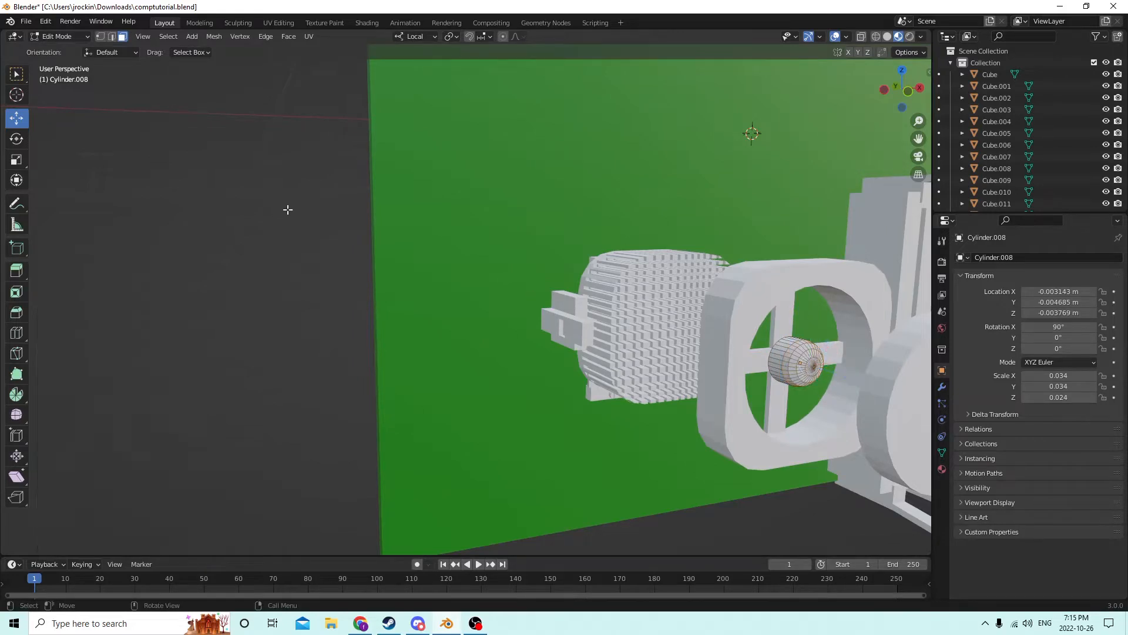
pyautogui.moveTo(339, 235); pyautogui.dragTo(410, 249, button='middle')
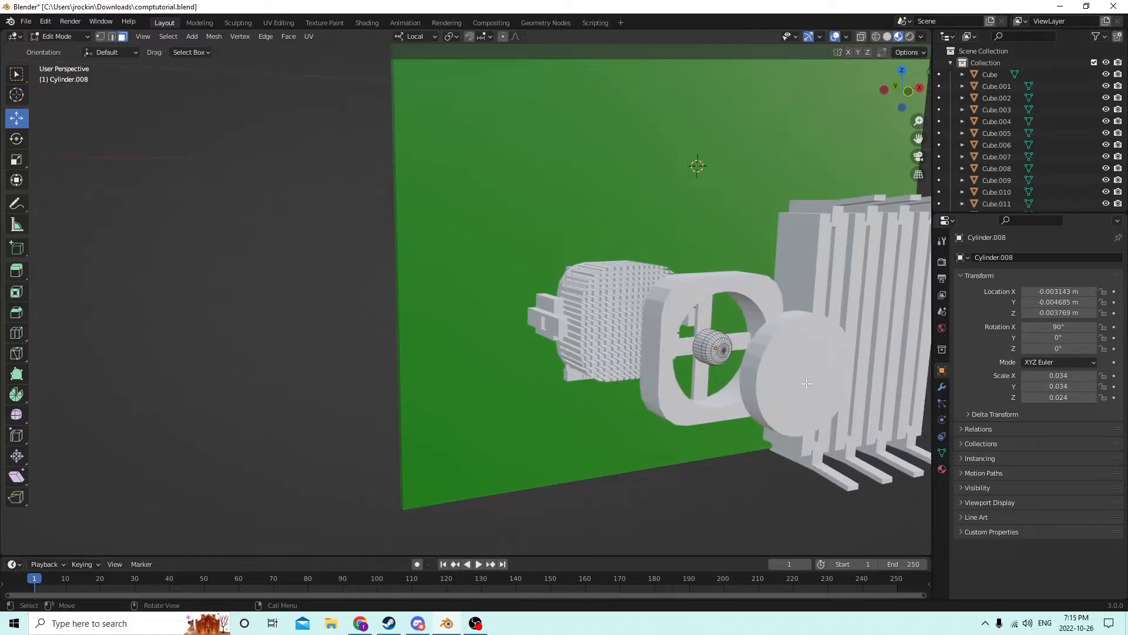
pyautogui.moveTo(762, 376); pyautogui.dragTo(798, 376, button='middle')
pyautogui.press('Tab')
# - Thin the large disc along its local Z axis by a factor of about 0.290
pyautogui.click(857, 327)
pyautogui.moveTo(858, 327); pyautogui.dragTo(833, 354, button='middle')
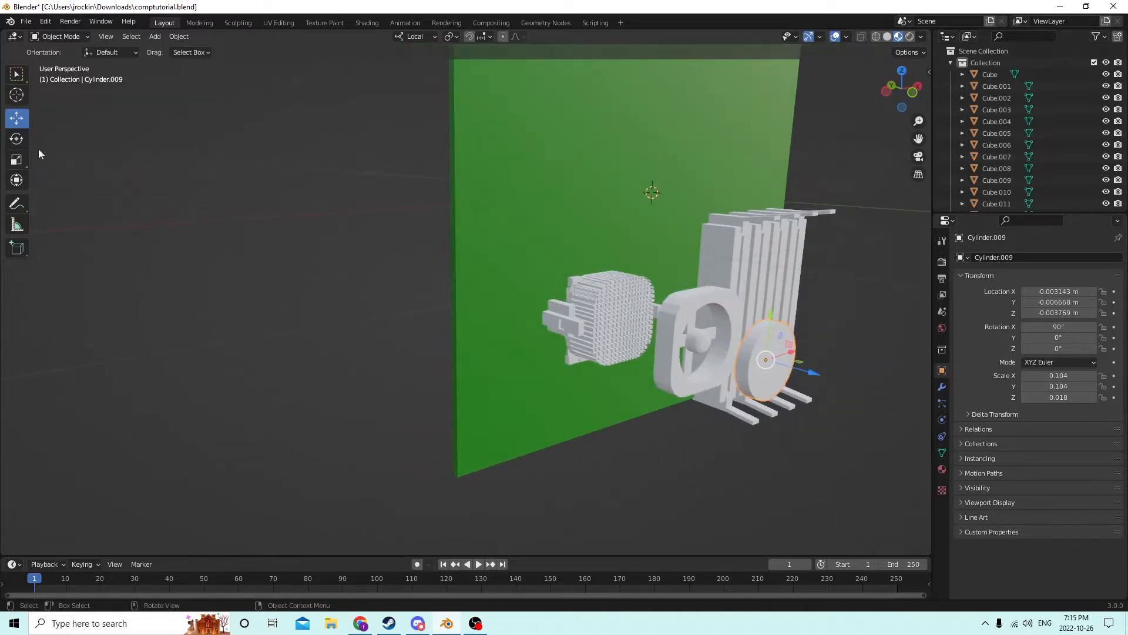
pyautogui.click(17, 160)
pyautogui.moveTo(478, 189); pyautogui.dragTo(749, 323, button='middle')
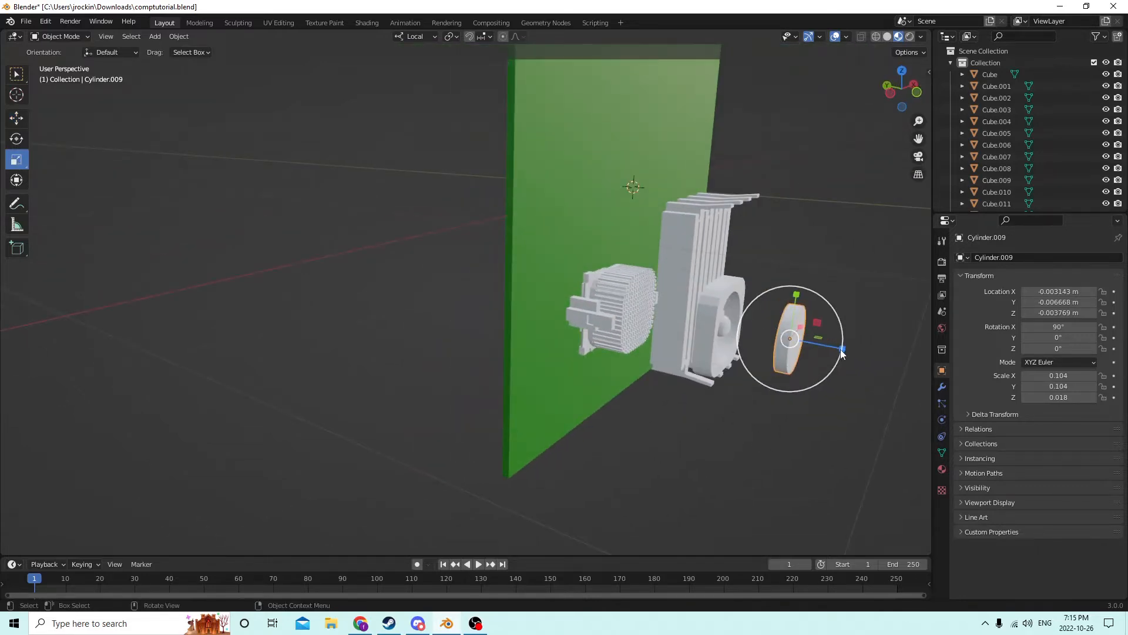
pyautogui.moveTo(841, 351); pyautogui.dragTo(797, 338)
pyautogui.moveTo(797, 338); pyautogui.dragTo(740, 339, button='middle')
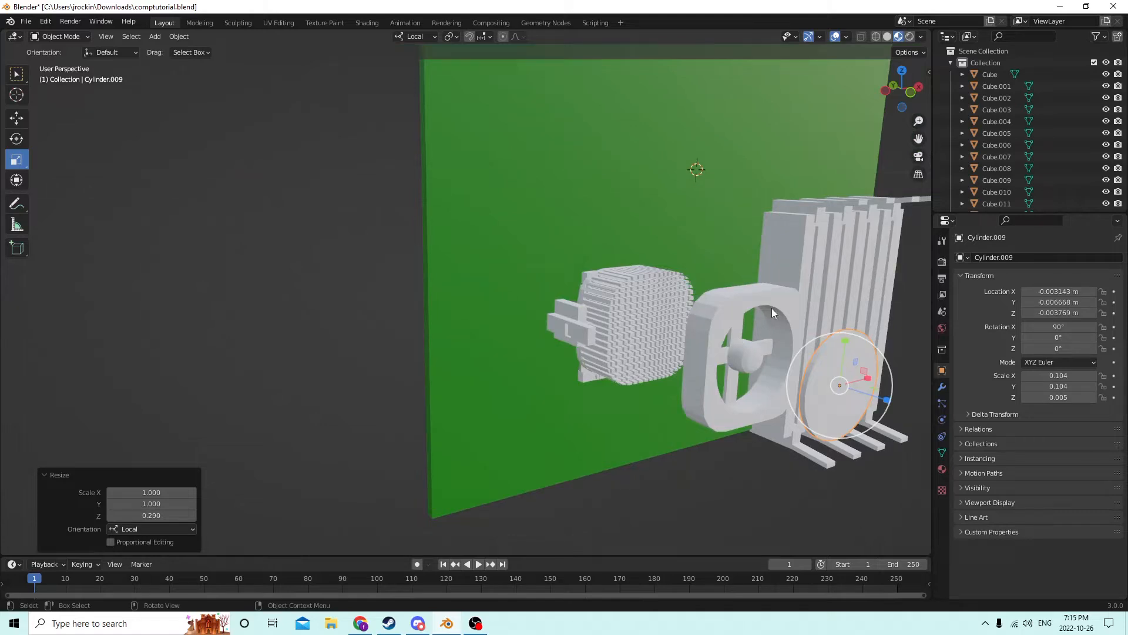
# - Inset the disc's front face in Edit Mode by a thickness of about 0.6883 m, leaving a small central circle
pyautogui.moveTo(712, 354); pyautogui.dragTo(734, 332, button='middle')
pyautogui.scroll(1, 695, 322)
pyautogui.press('Tab')
pyautogui.click(829, 375)
pyautogui.moveTo(829, 375); pyautogui.dragTo(889, 378, button='middle')
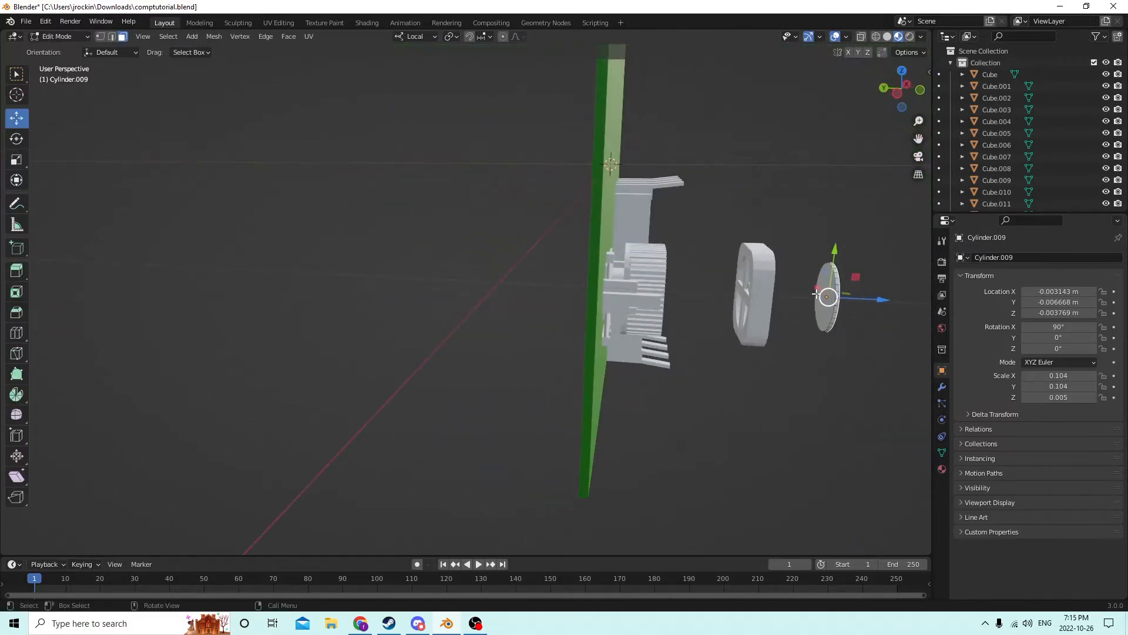
pyautogui.moveTo(820, 287); pyautogui.dragTo(709, 284, button='middle')
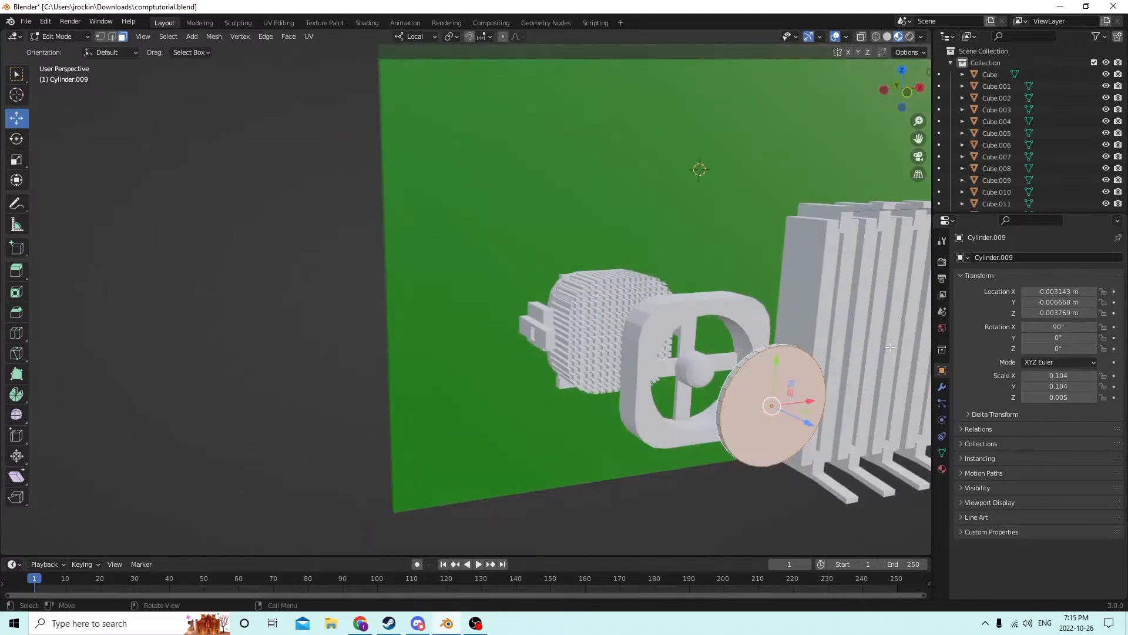
pyautogui.press('i')
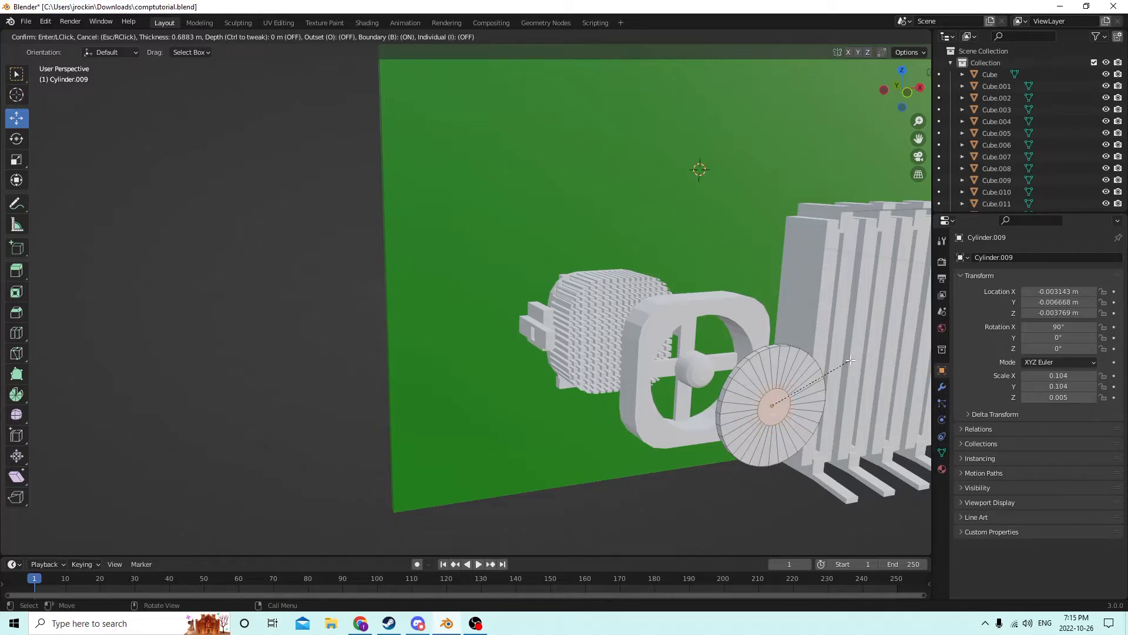
pyautogui.click(850, 360)
pyautogui.moveTo(835, 336)
pyautogui.mouseDown(button='middle')
pyautogui.moveTo(774, 330)
pyautogui.moveTo(835, 350)
pyautogui.mouseUp(button='middle')
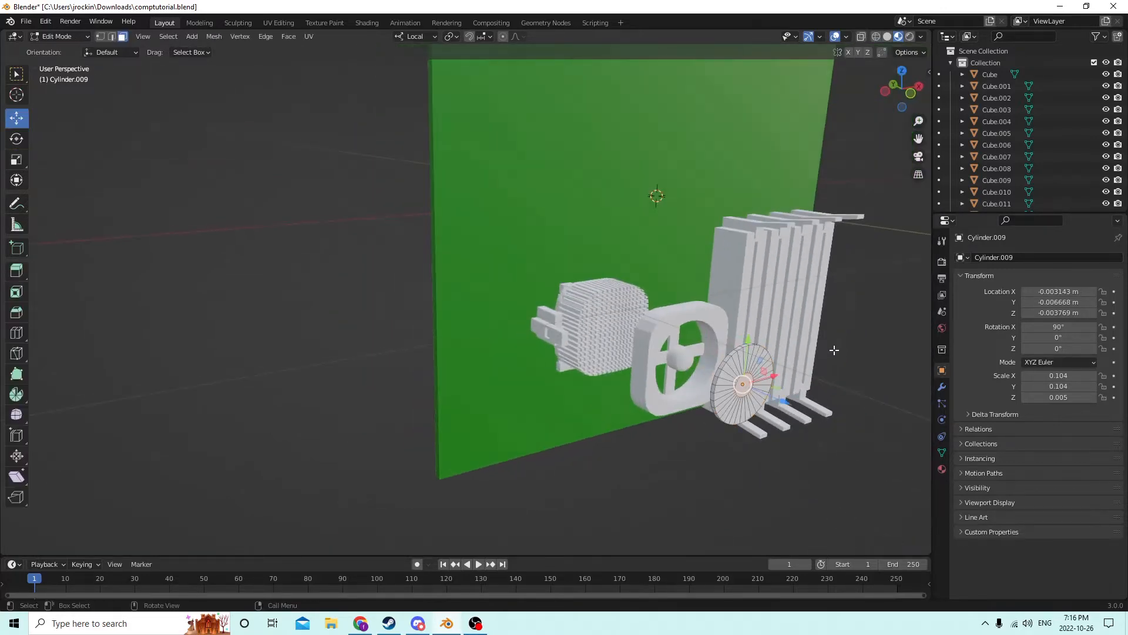
pyautogui.press('Tab')
# - Duplicate the rounded hub and move the copy about 0.002088 m along its local Z axis, through the centre of the disc
pyautogui.click(685, 357)
pyautogui.moveTo(685, 358); pyautogui.dragTo(711, 364, button='middle')
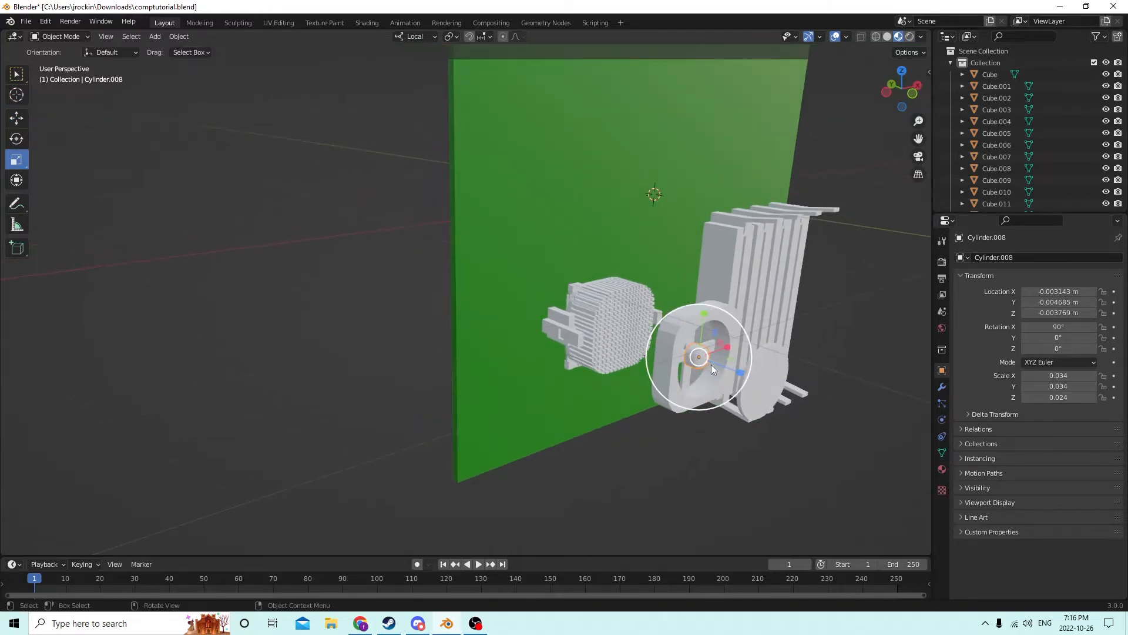
pyautogui.hotkey('shift', 'd')
pyautogui.press('Escape')
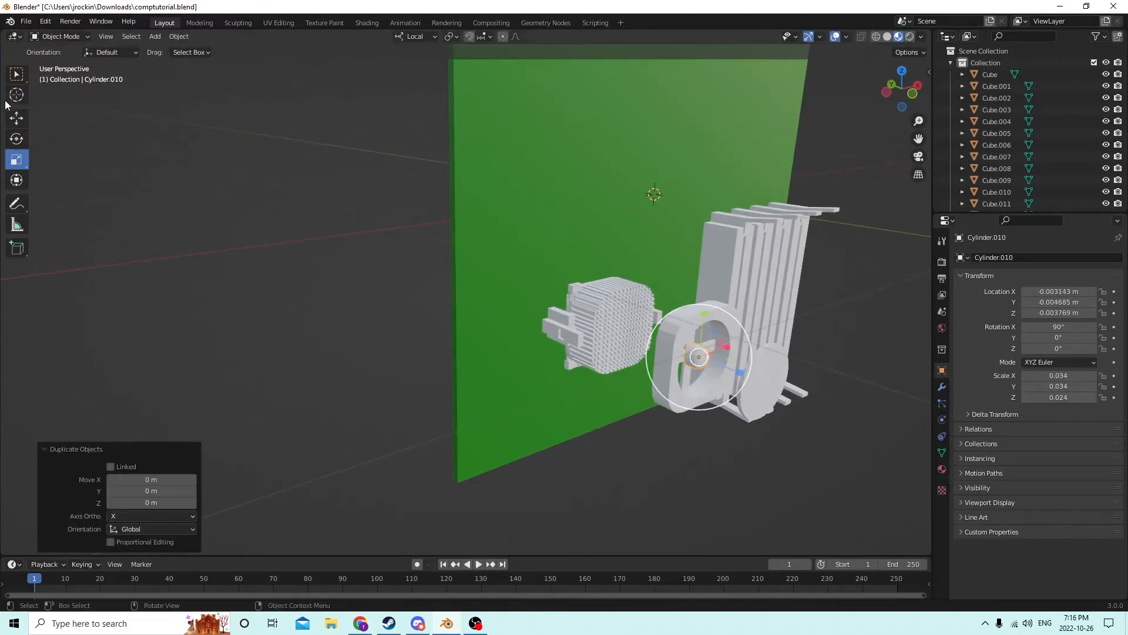
pyautogui.click(18, 121)
pyautogui.moveTo(733, 374); pyautogui.dragTo(811, 387)
pyautogui.moveTo(810, 388); pyautogui.dragTo(752, 360, button='middle')
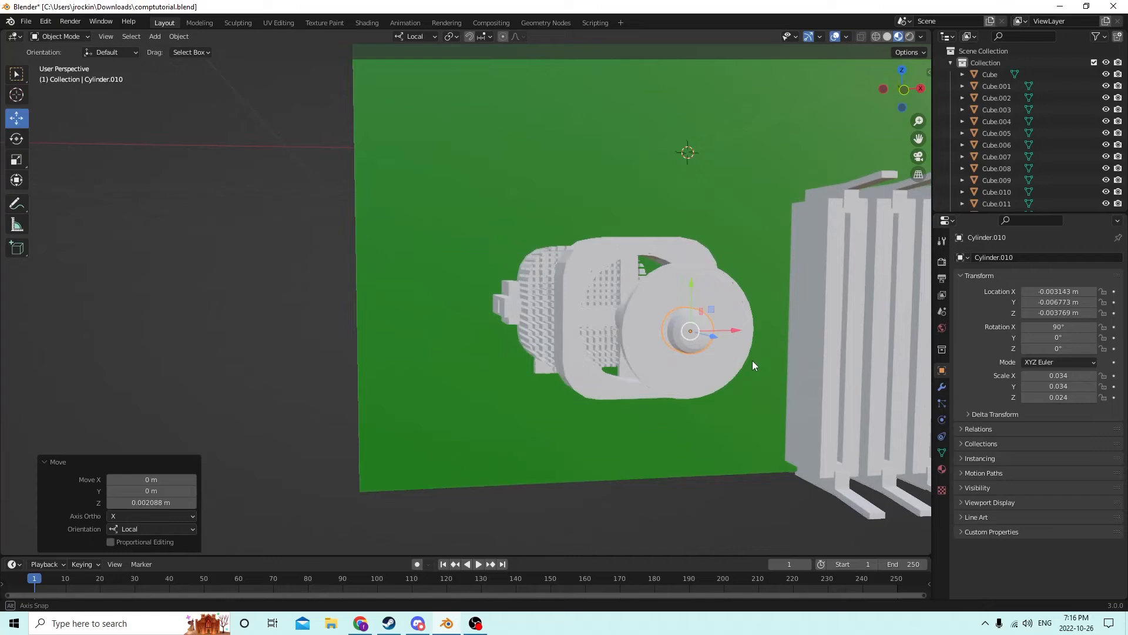
# - Try to cut the hub copy out of the disc with an Auto Boolean Difference and inspect the mesh in Edit Mode
pyautogui.click(724, 291)
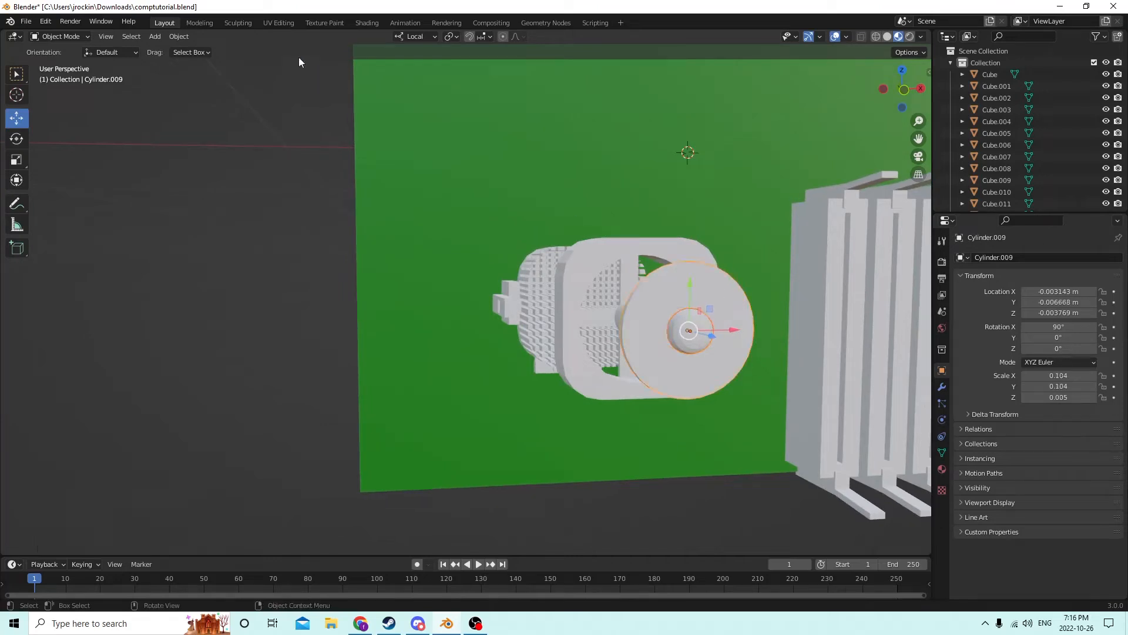
pyautogui.click(181, 37)
pyautogui.moveTo(210, 426)
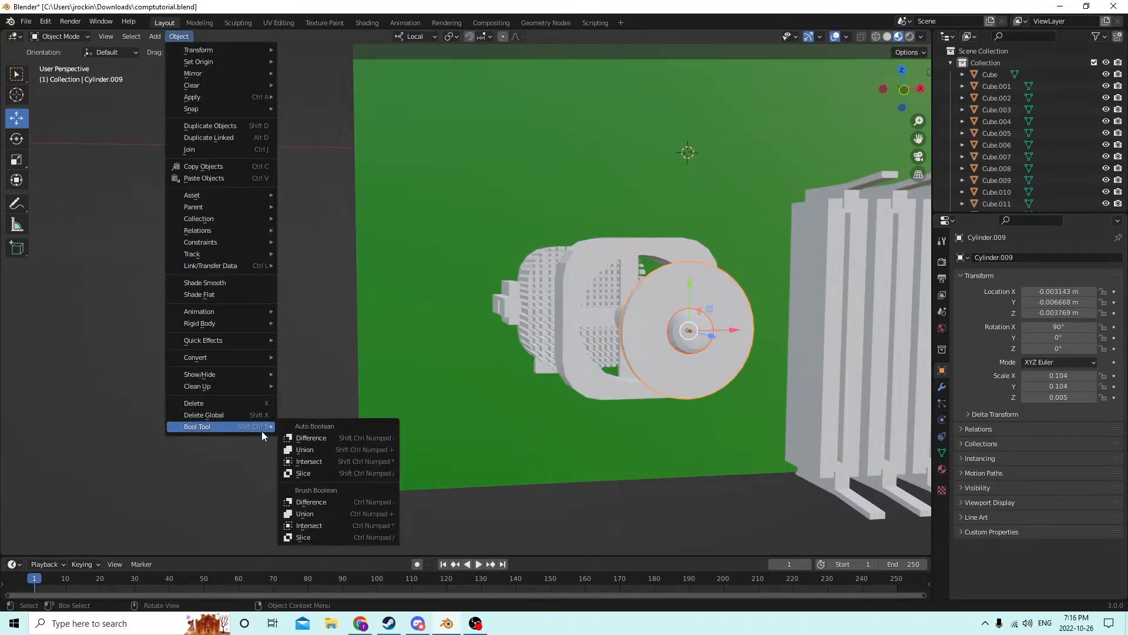
pyautogui.click(304, 437)
pyautogui.press('Tab')
pyautogui.moveTo(767, 305)
pyautogui.mouseDown(button='middle')
pyautogui.moveTo(741, 303)
pyautogui.moveTo(818, 306)
pyautogui.moveTo(746, 302)
pyautogui.mouseUp(button='middle')
pyautogui.scroll(2, 746, 301)
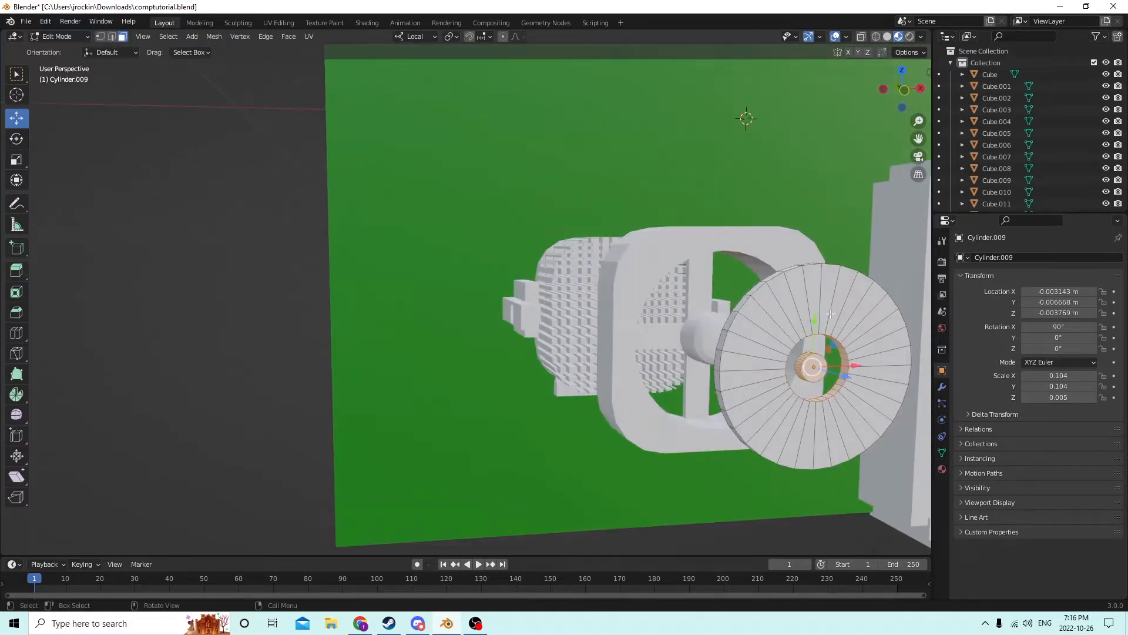
pyautogui.moveTo(830, 314); pyautogui.dragTo(746, 333, button='middle')
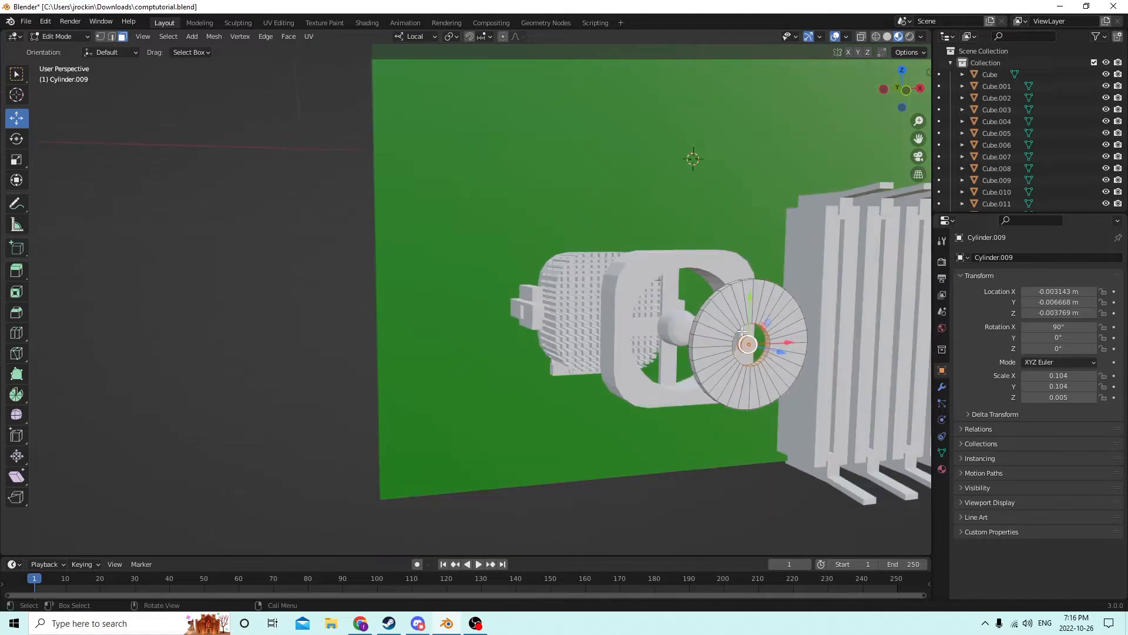
# - Undo the Edit Mode switch and the boolean cut on the disc
pyautogui.click(46, 22)
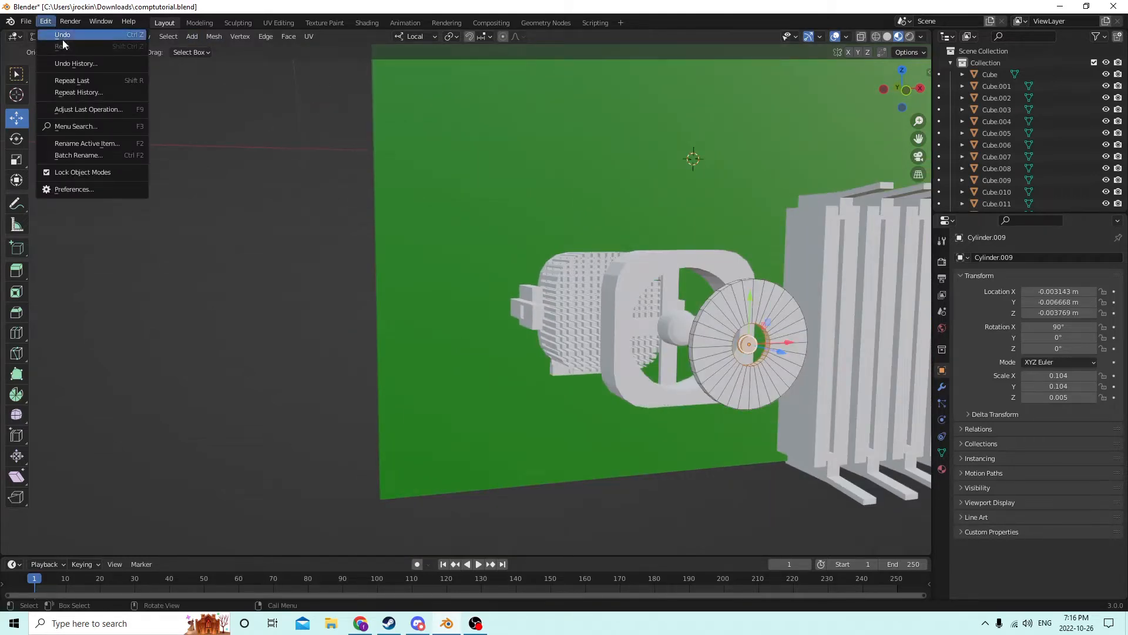
pyautogui.click(63, 36)
pyautogui.click(47, 23)
pyautogui.click(58, 35)
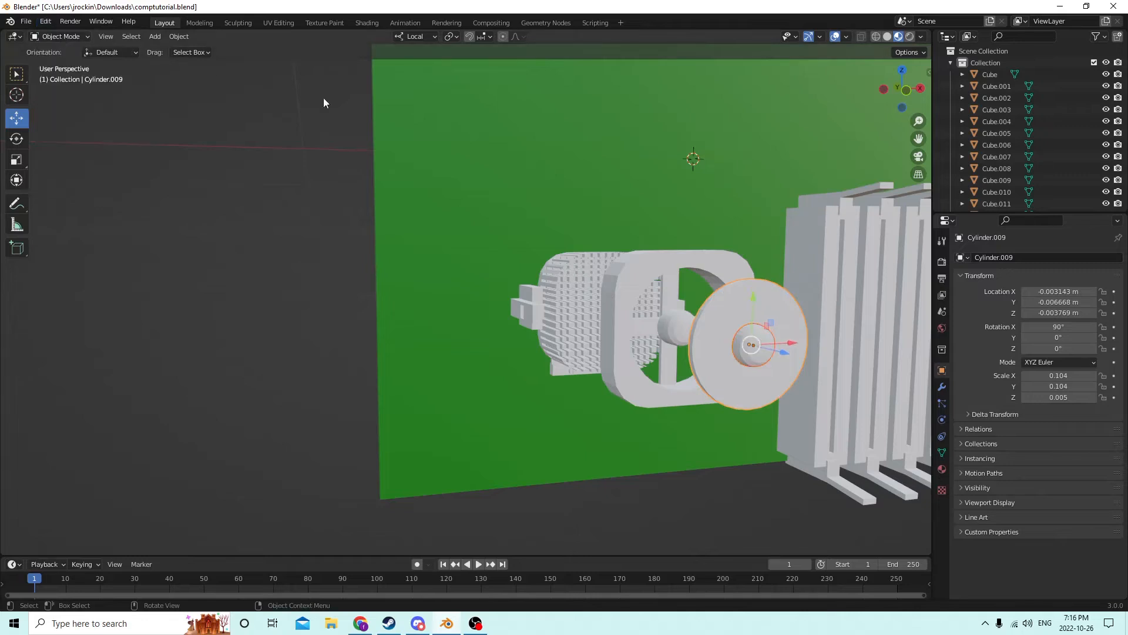
# - Move the hub copy about -0.000084 m along its local Z axis so it sits slightly deeper in the disc
pyautogui.moveTo(323, 99); pyautogui.dragTo(355, 106, button='middle')
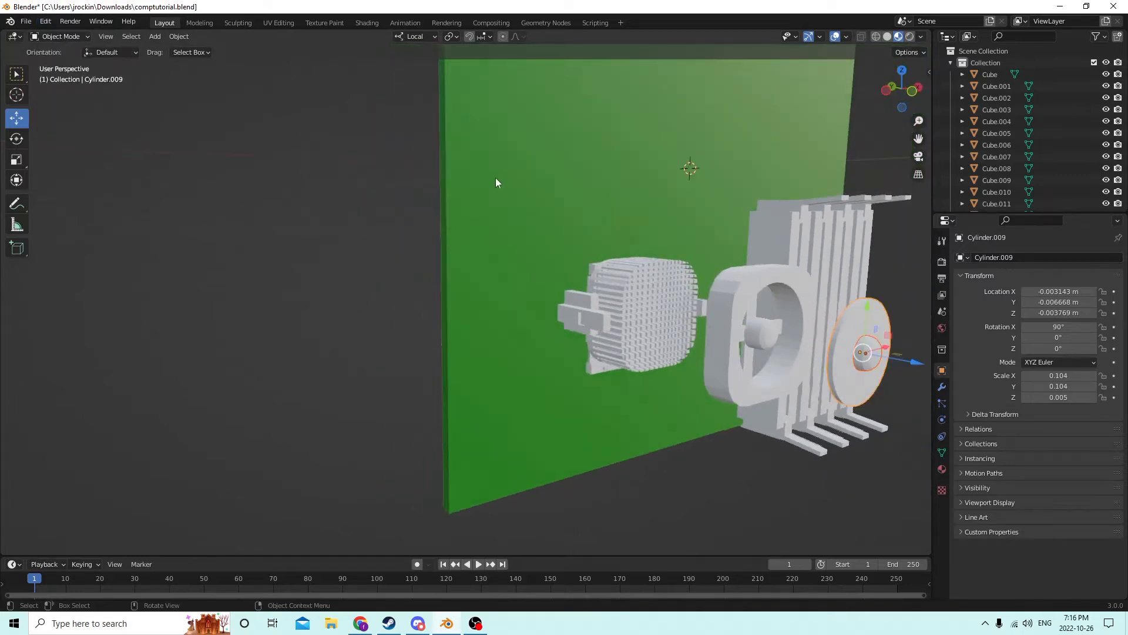
pyautogui.click(873, 350)
pyautogui.press('g')
pyautogui.press('z')
pyautogui.press('z')
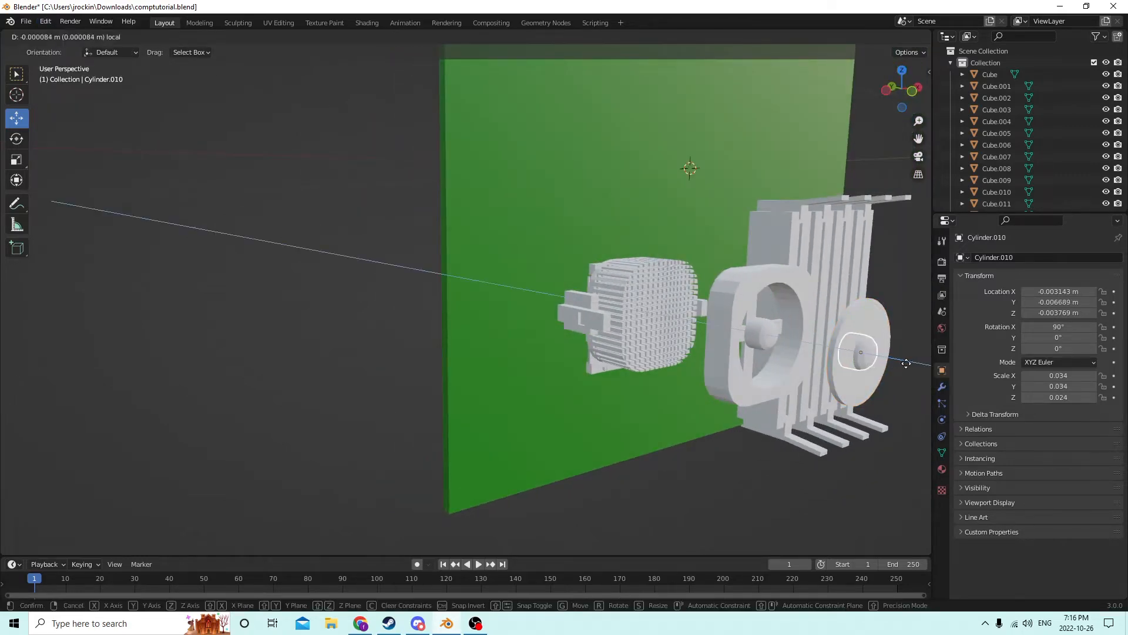
pyautogui.click(906, 362)
# - Cut a central hole in the disc by subtracting the repositioned hub copy with Bool Tool's Auto Boolean Difference
pyautogui.scroll(3, 854, 349)
pyautogui.click(806, 360)
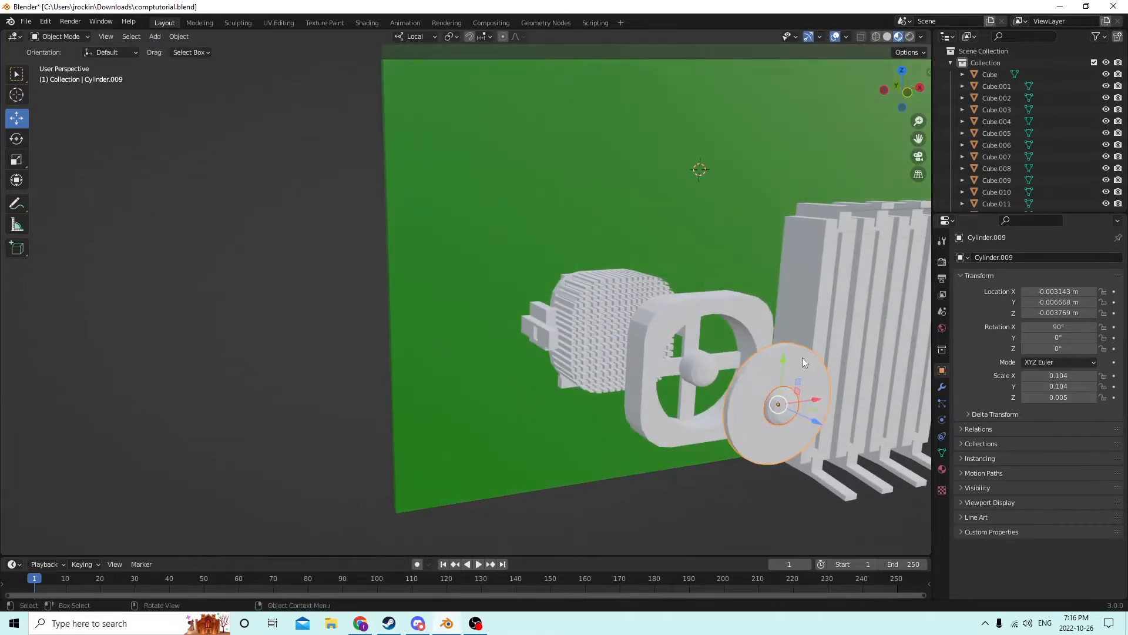
pyautogui.moveTo(802, 357); pyautogui.dragTo(354, 102, button='middle')
pyautogui.click(177, 37)
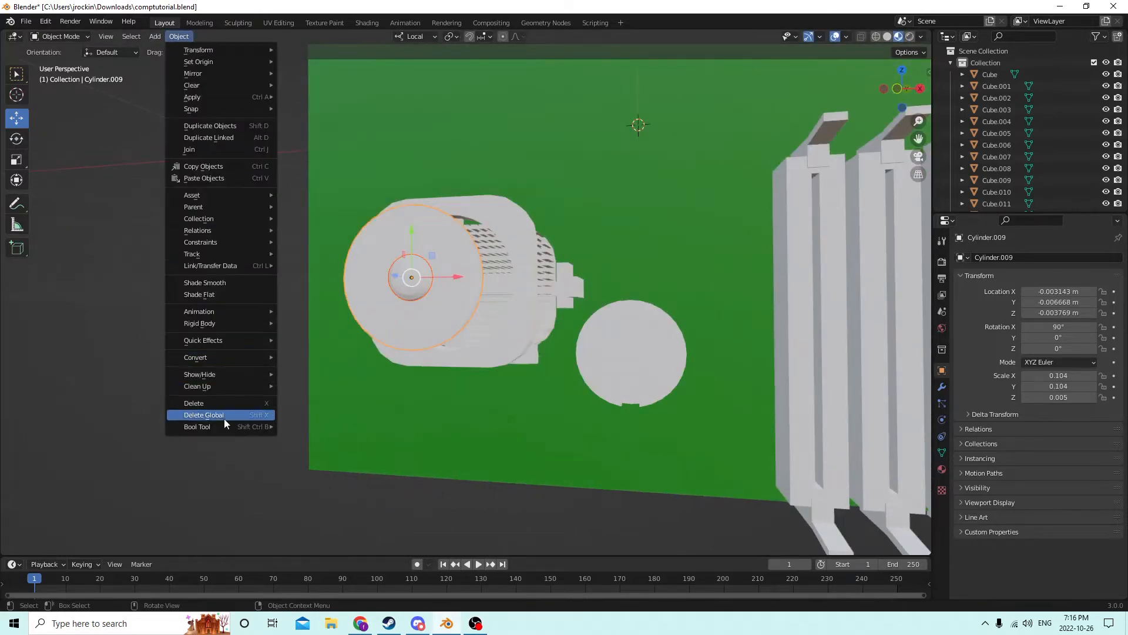
pyautogui.moveTo(224, 426)
pyautogui.moveTo(305, 383); pyautogui.dragTo(329, 373, button='middle')
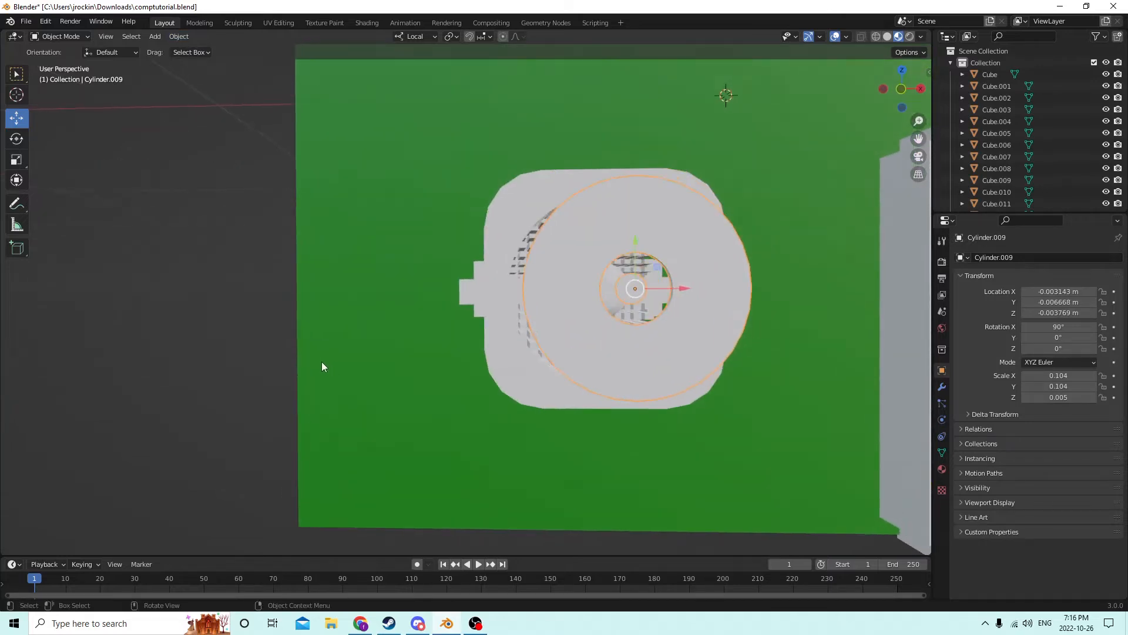
pyautogui.click(190, 331)
pyautogui.moveTo(235, 314); pyautogui.dragTo(412, 264, button='middle')
# - Separate the loose round piece inside the disc's hole into its own object with Select Linked and Separate by Selection
pyautogui.press('Tab')
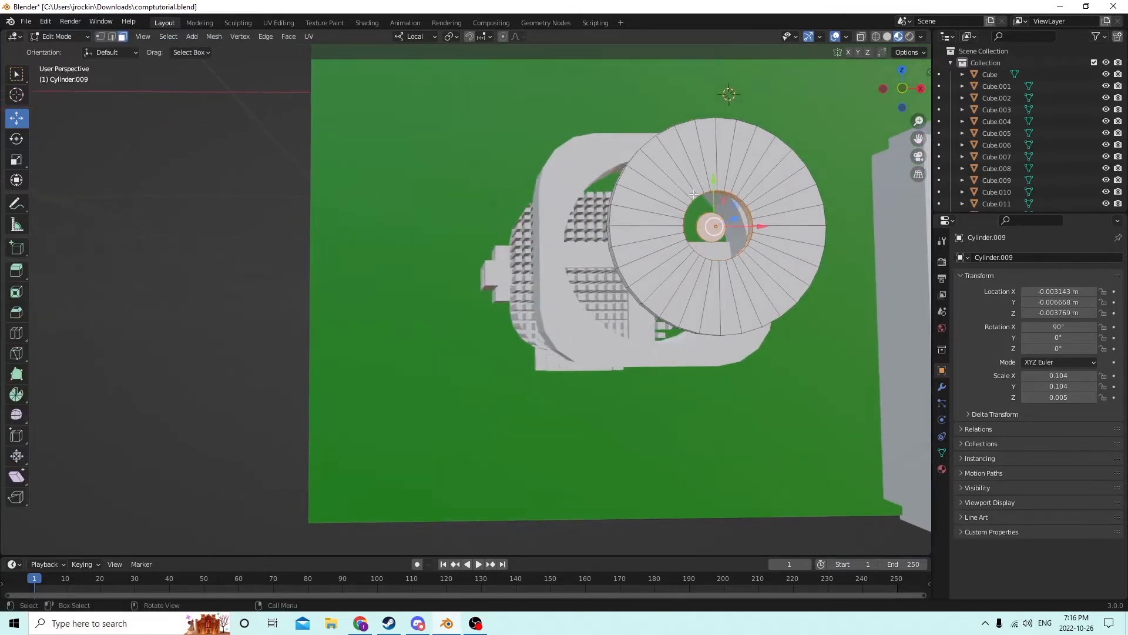
pyautogui.moveTo(694, 194); pyautogui.dragTo(715, 262, button='middle')
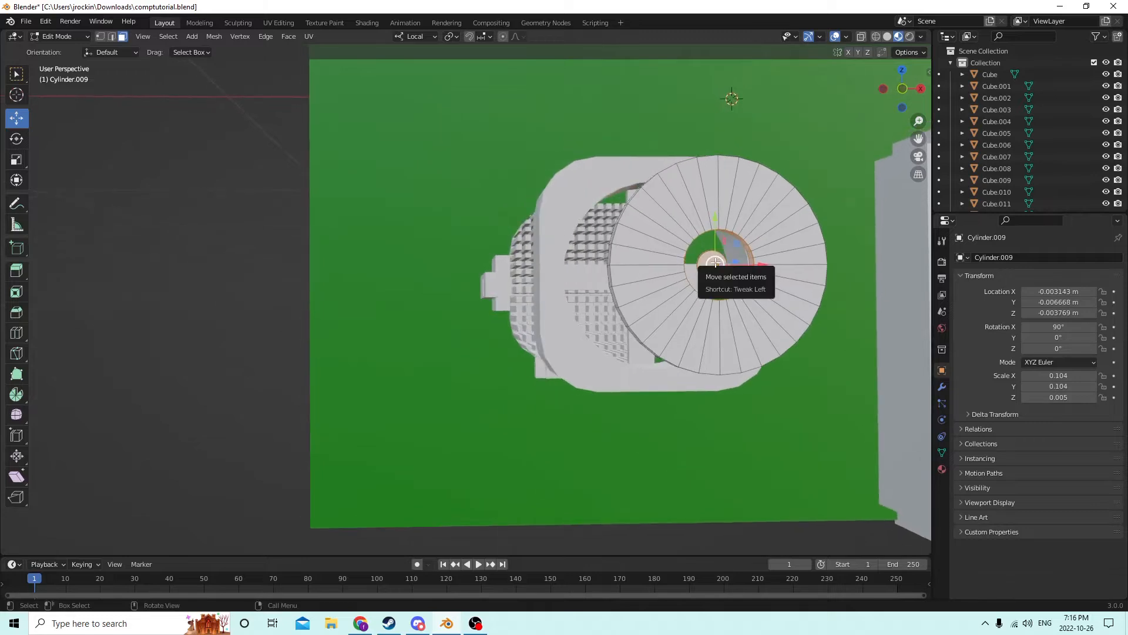
pyautogui.click(176, 294)
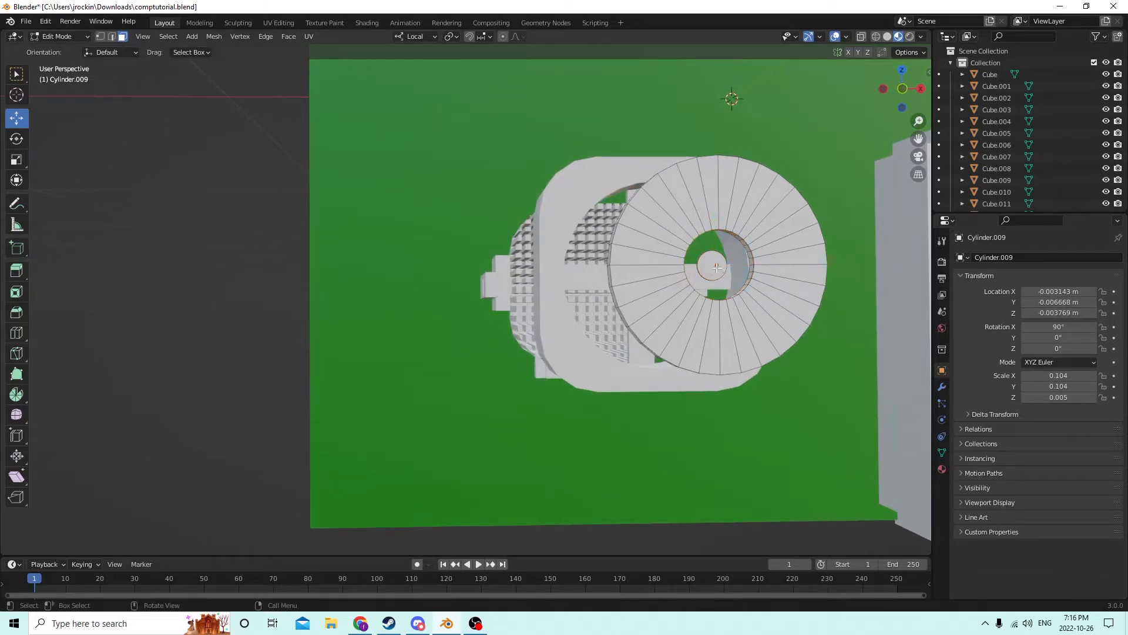
pyautogui.press('l')
pyautogui.press('p')
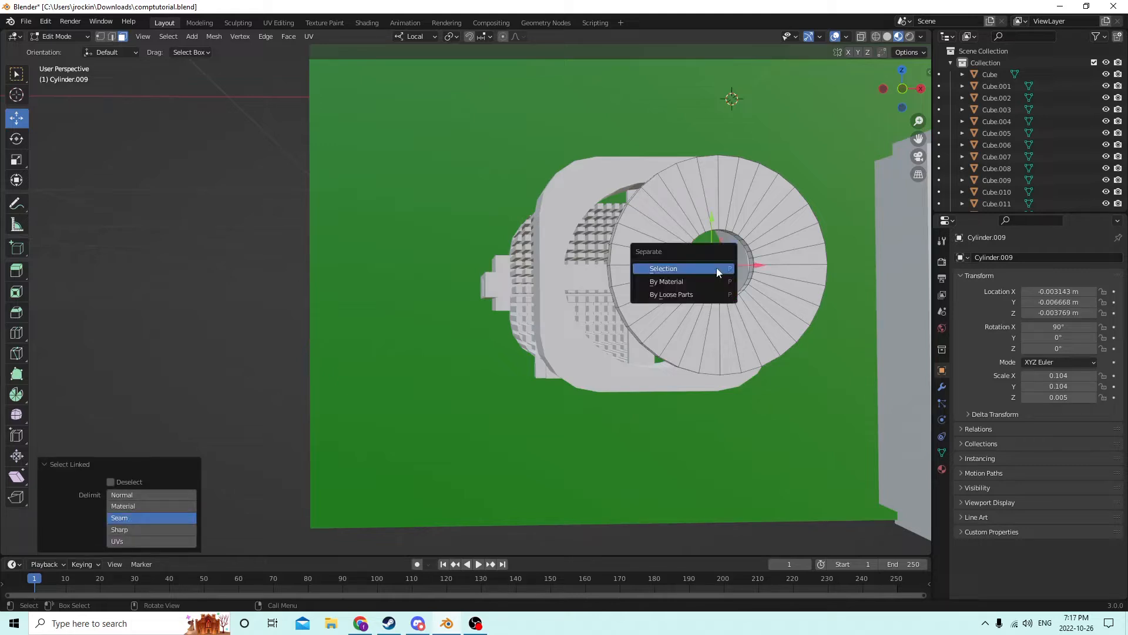
pyautogui.click(716, 267)
pyautogui.press('Tab')
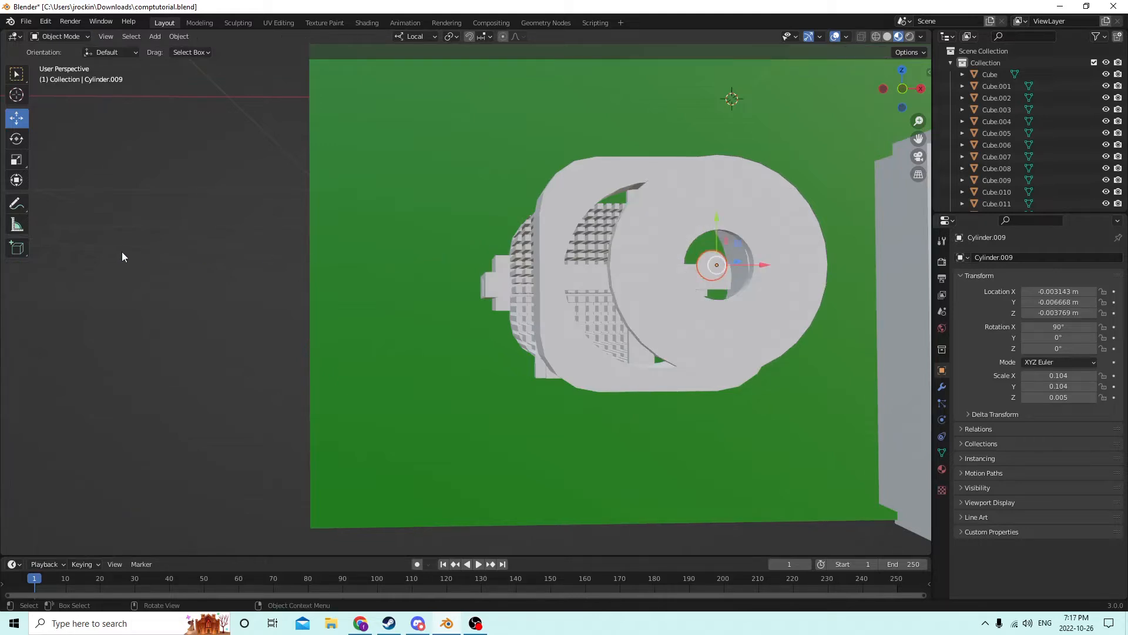
# - Delete the separated round piece from the disc's central hole
pyautogui.click(589, 286)
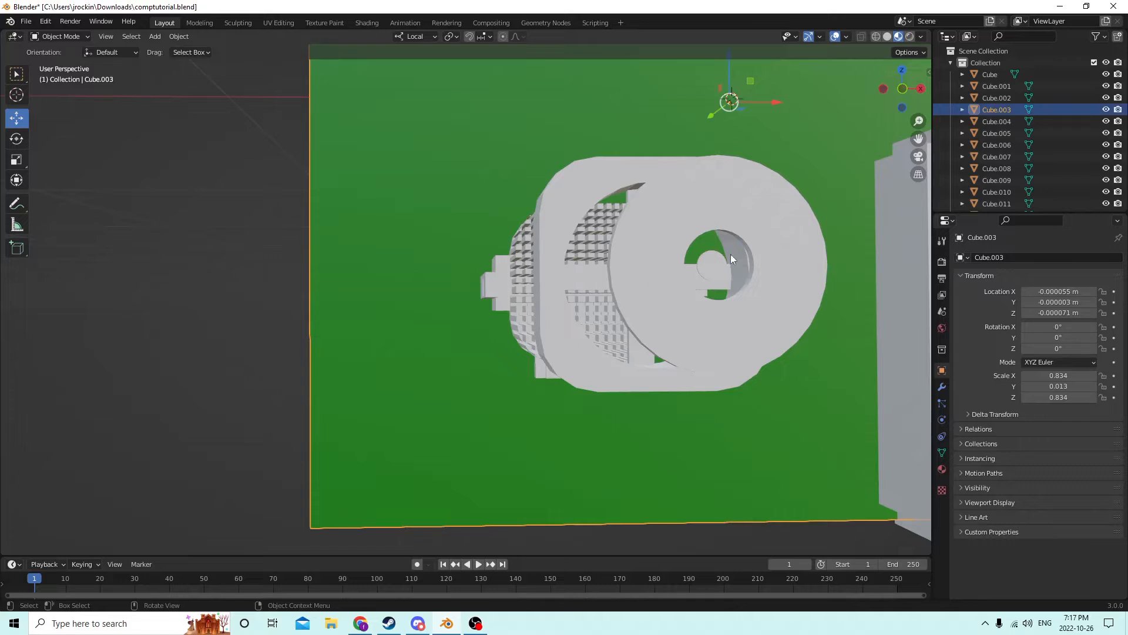
pyautogui.click(717, 264)
pyautogui.press('Delete')
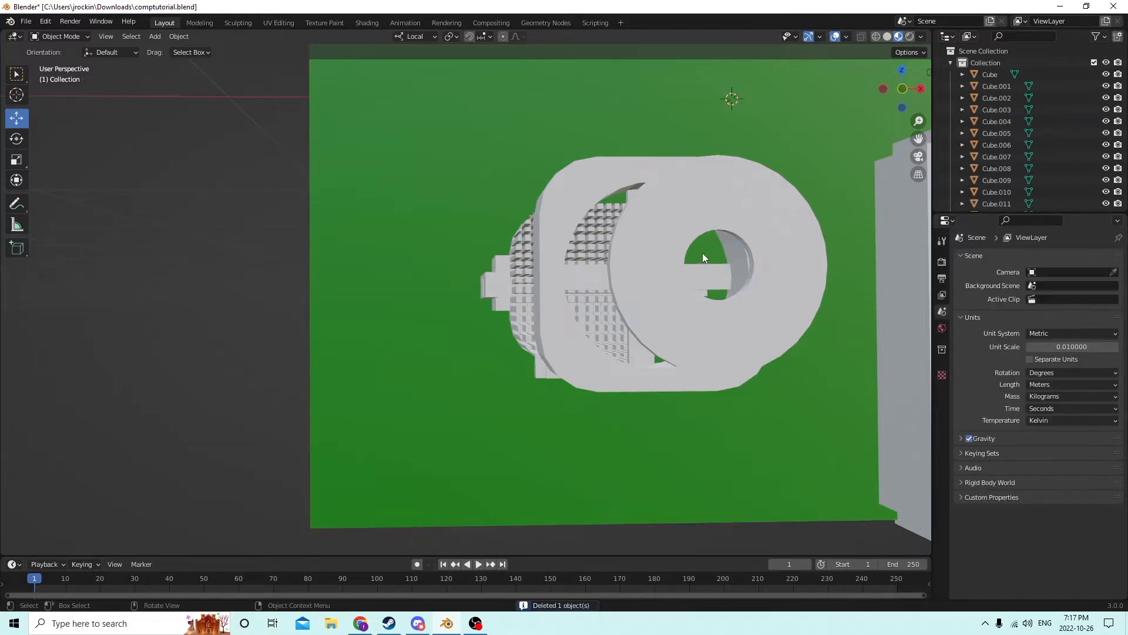
# - Delete every second wedge-shaped face around the front of the holed disc in Edit Mode
pyautogui.scroll(2, 703, 257)
pyautogui.moveTo(688, 257)
pyautogui.mouseDown(button='middle')
pyautogui.moveTo(705, 264)
pyautogui.moveTo(679, 267)
pyautogui.moveTo(703, 270)
pyautogui.moveTo(679, 249)
pyautogui.mouseUp(button='middle')
pyautogui.scroll(-2, 679, 267)
pyautogui.click(680, 249)
pyautogui.press('Tab')
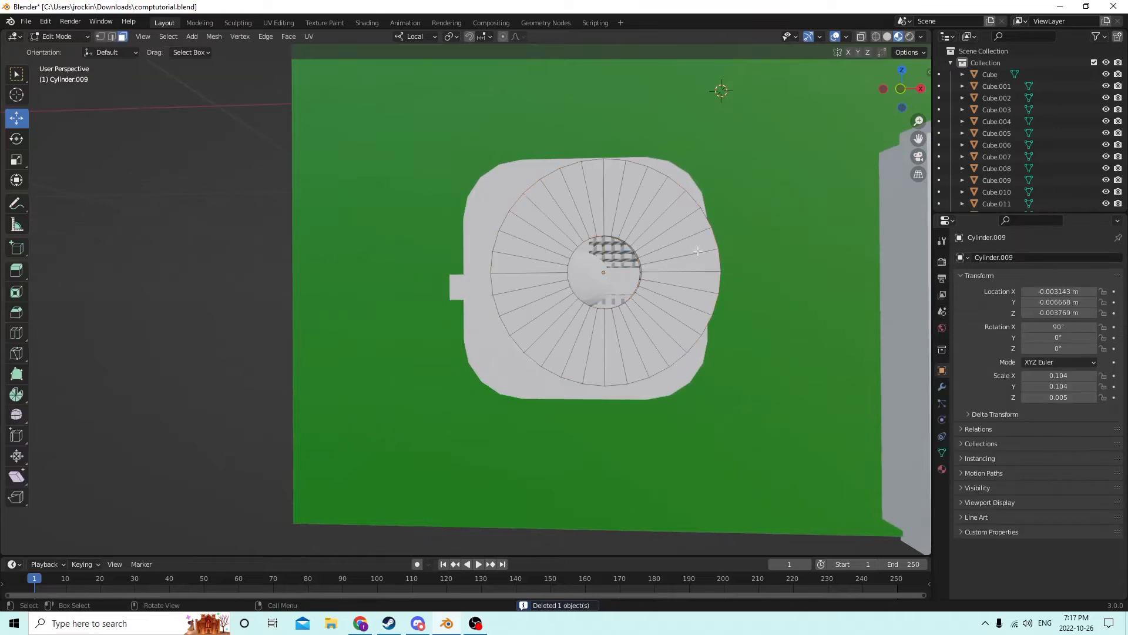
pyautogui.scroll(3, 697, 251)
pyautogui.scroll(-3, 697, 250)
pyautogui.scroll(3, 698, 251)
pyautogui.moveTo(697, 253)
pyautogui.mouseDown(button='middle')
pyautogui.moveTo(682, 264)
pyautogui.moveTo(699, 268)
pyautogui.mouseUp(button='middle')
pyautogui.click(699, 268)
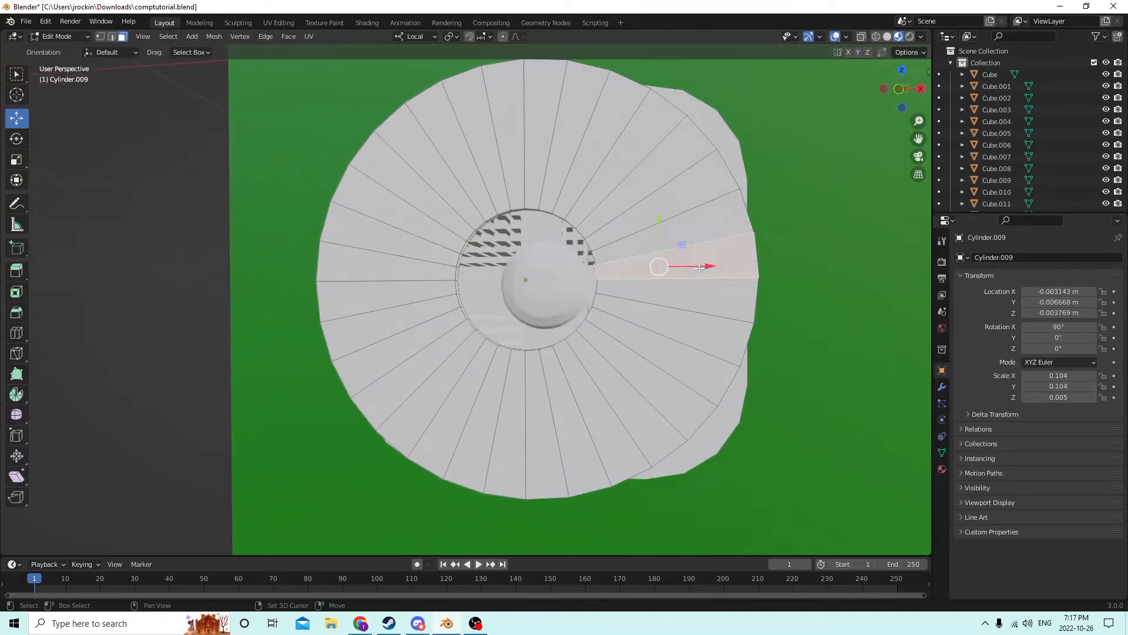
pyautogui.keyDown('shift'); pyautogui.click(690, 325); pyautogui.keyUp('shift')
pyautogui.keyDown('shift'); pyautogui.click(640, 372); pyautogui.keyUp('shift')
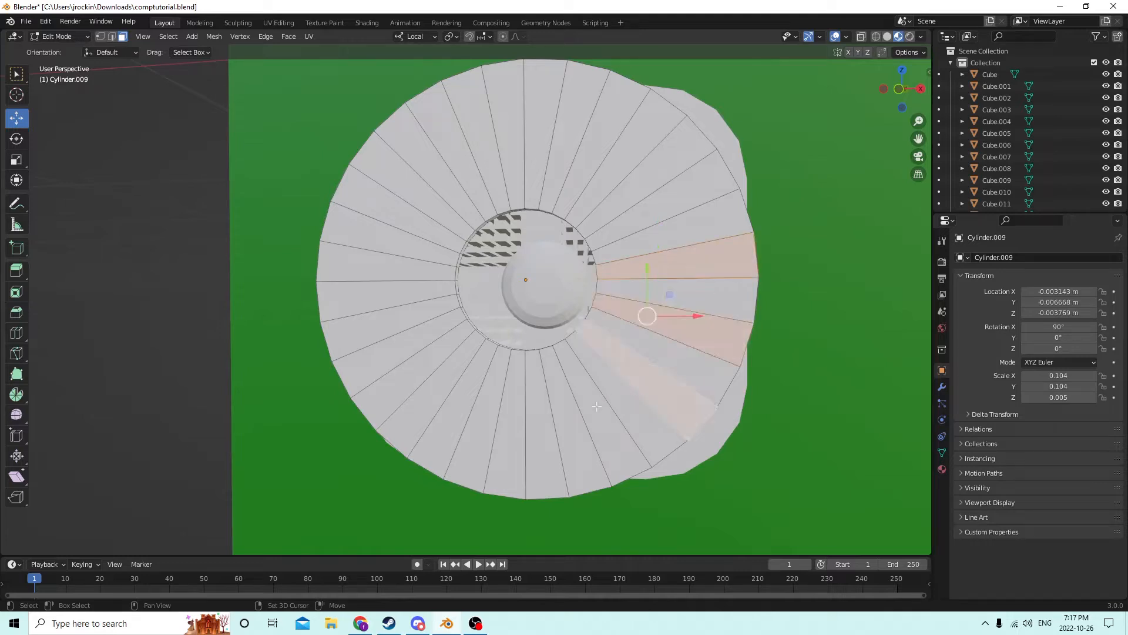
pyautogui.keyDown('shift'); pyautogui.click(594, 406); pyautogui.keyUp('shift')
pyautogui.keyDown('shift'); pyautogui.click(538, 434); pyautogui.keyUp('shift')
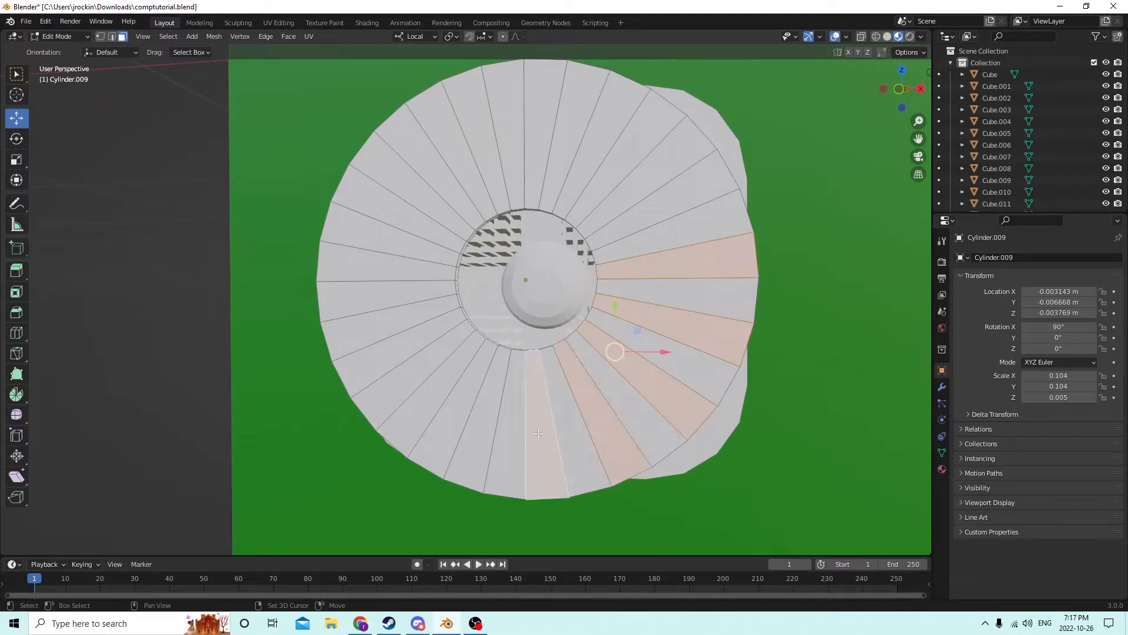
pyautogui.keyDown('shift'); pyautogui.click(488, 433); pyautogui.keyUp('shift')
pyautogui.keyDown('shift'); pyautogui.click(424, 408); pyautogui.keyUp('shift')
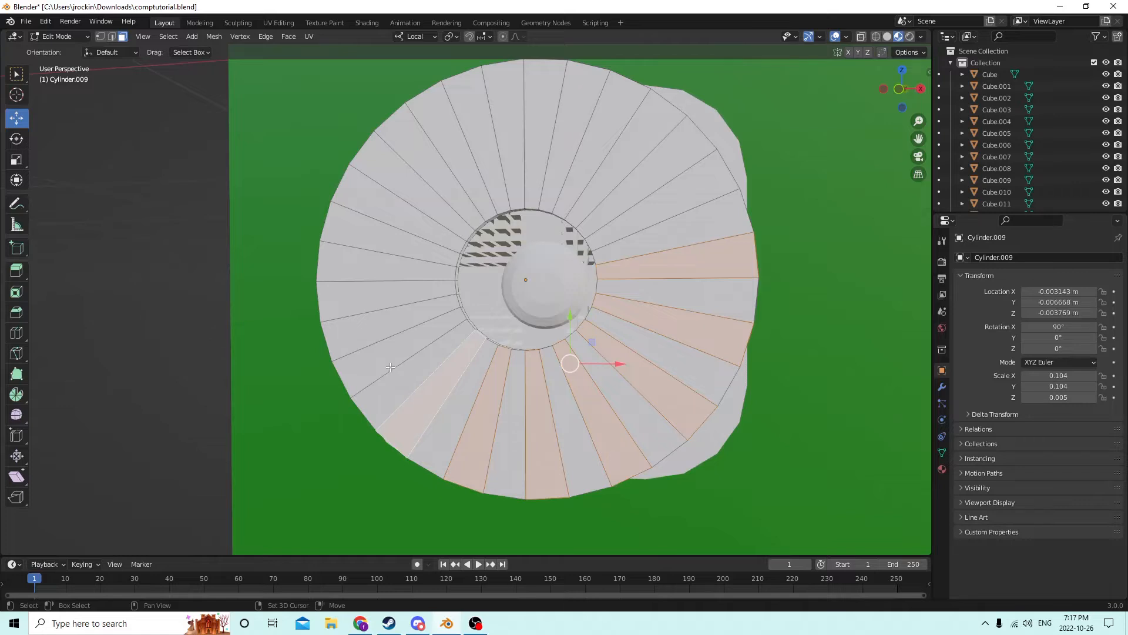
pyautogui.moveTo(390, 366); pyautogui.dragTo(479, 355, button='middle')
pyautogui.keyDown('shift'); pyautogui.click(560, 332); pyautogui.keyUp('shift')
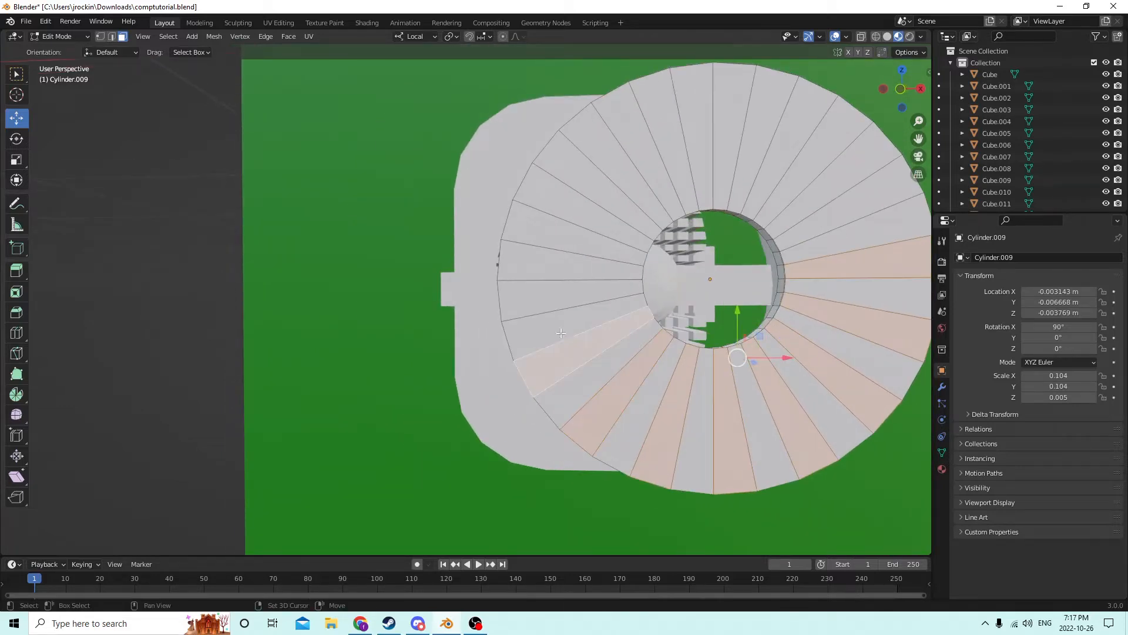
pyautogui.keyDown('shift'); pyautogui.click(547, 295); pyautogui.keyUp('shift')
pyautogui.keyDown('shift'); pyautogui.click(565, 233); pyautogui.keyUp('shift')
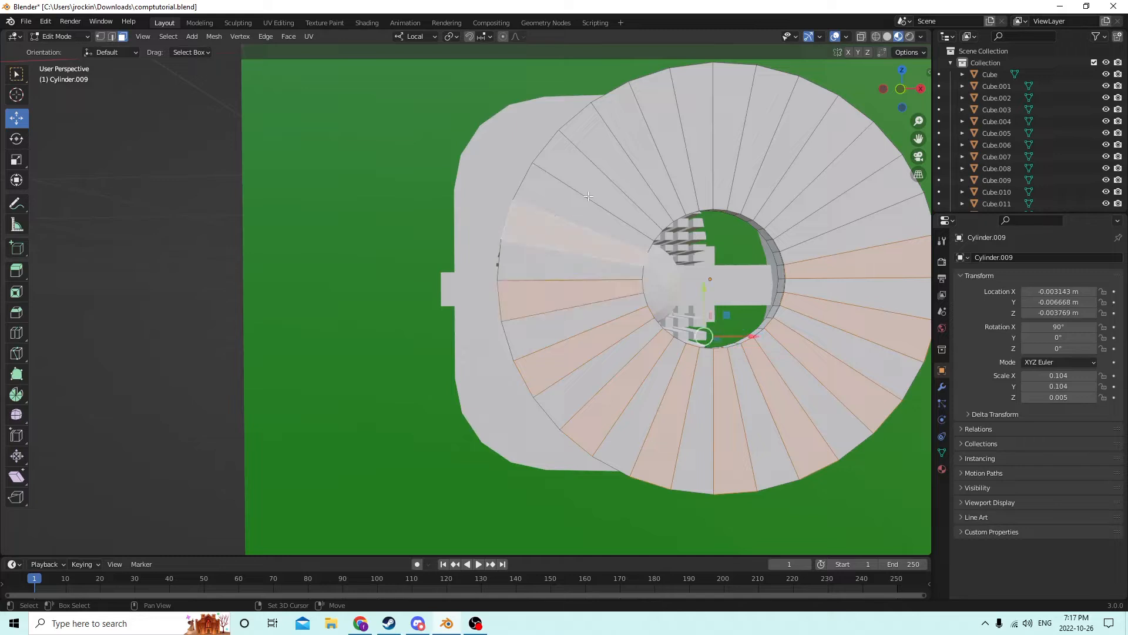
pyautogui.keyDown('shift'); pyautogui.click(596, 184); pyautogui.keyUp('shift')
pyautogui.keyDown('shift'); pyautogui.click(636, 131); pyautogui.keyUp('shift')
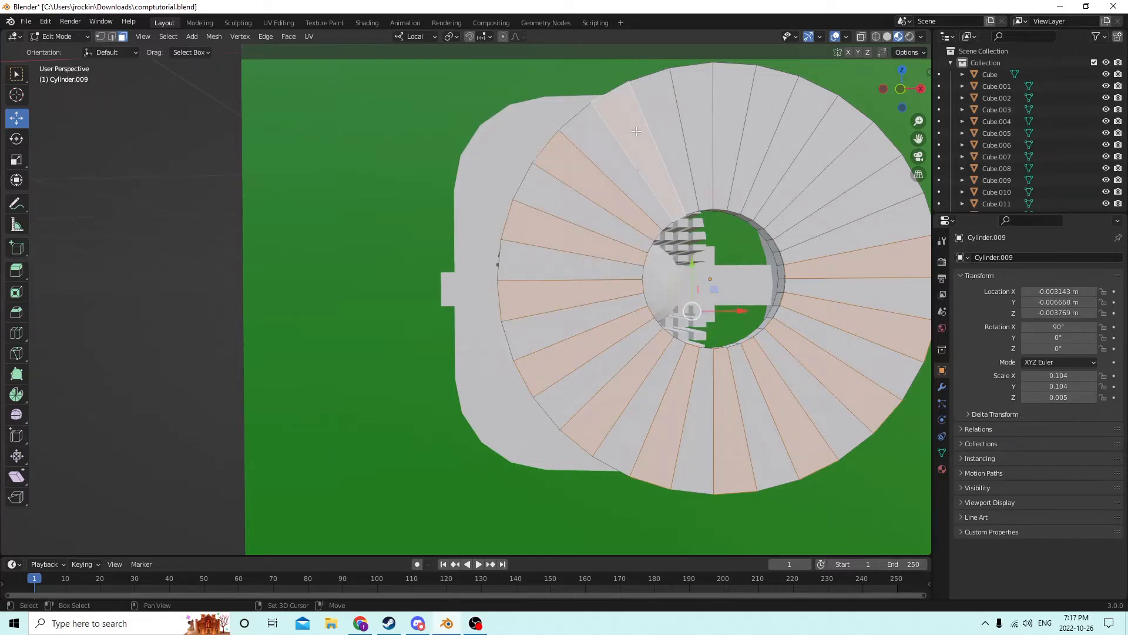
pyautogui.keyDown('shift'); pyautogui.click(708, 119); pyautogui.keyUp('shift')
pyautogui.keyDown('shift'); pyautogui.click(769, 129); pyautogui.keyUp('shift')
pyautogui.keyDown('shift'); pyautogui.click(826, 158); pyautogui.keyUp('shift')
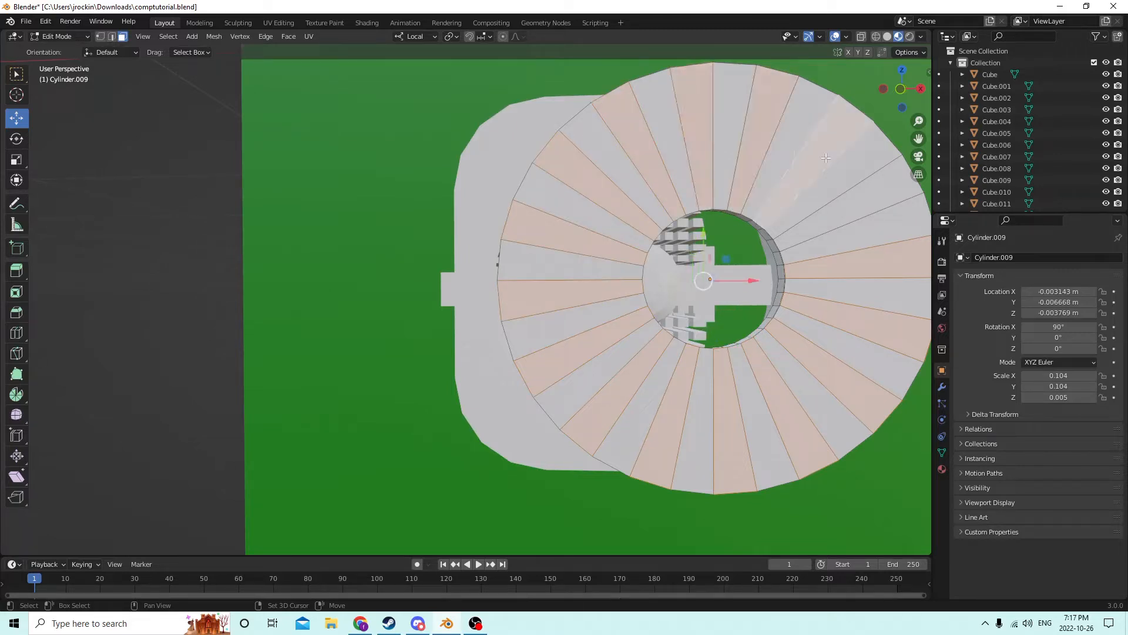
pyautogui.keyDown('shift'); pyautogui.click(846, 202); pyautogui.keyUp('shift')
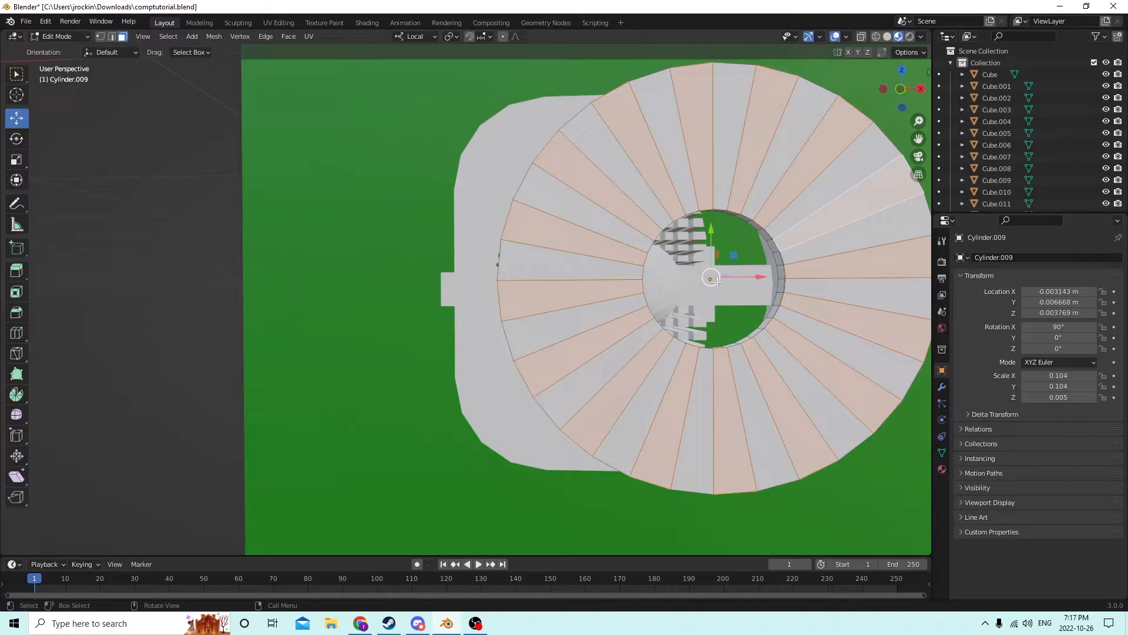
pyautogui.moveTo(527, 384); pyautogui.dragTo(515, 302, button='middle')
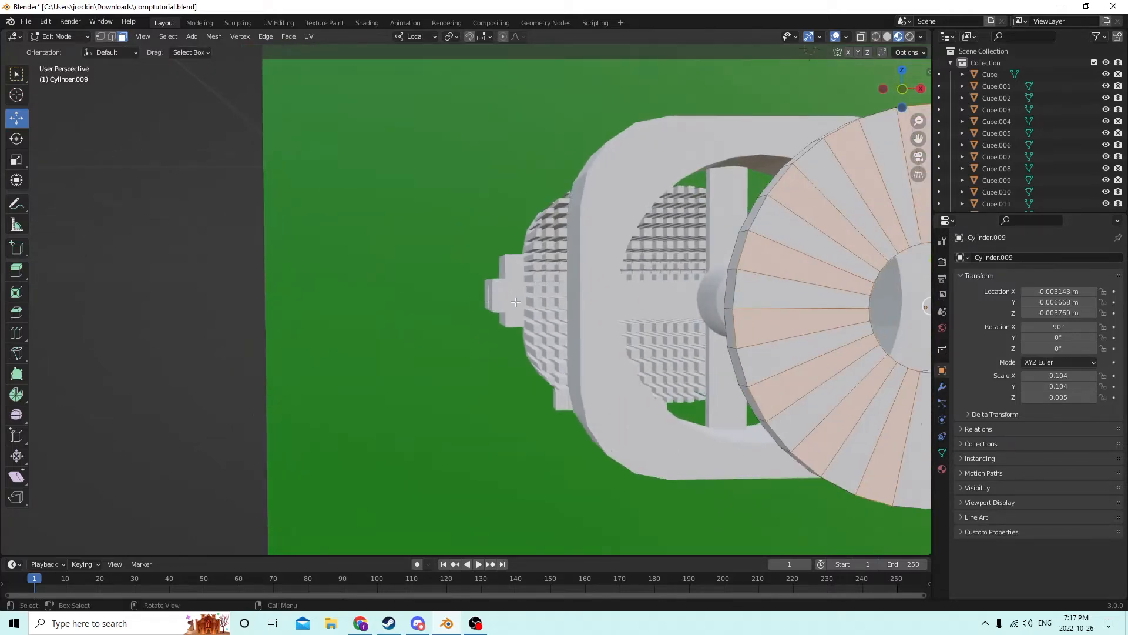
pyautogui.moveTo(732, 329)
pyautogui.mouseDown(button='middle')
pyautogui.moveTo(745, 339)
pyautogui.moveTo(735, 344)
pyautogui.mouseUp(button='middle')
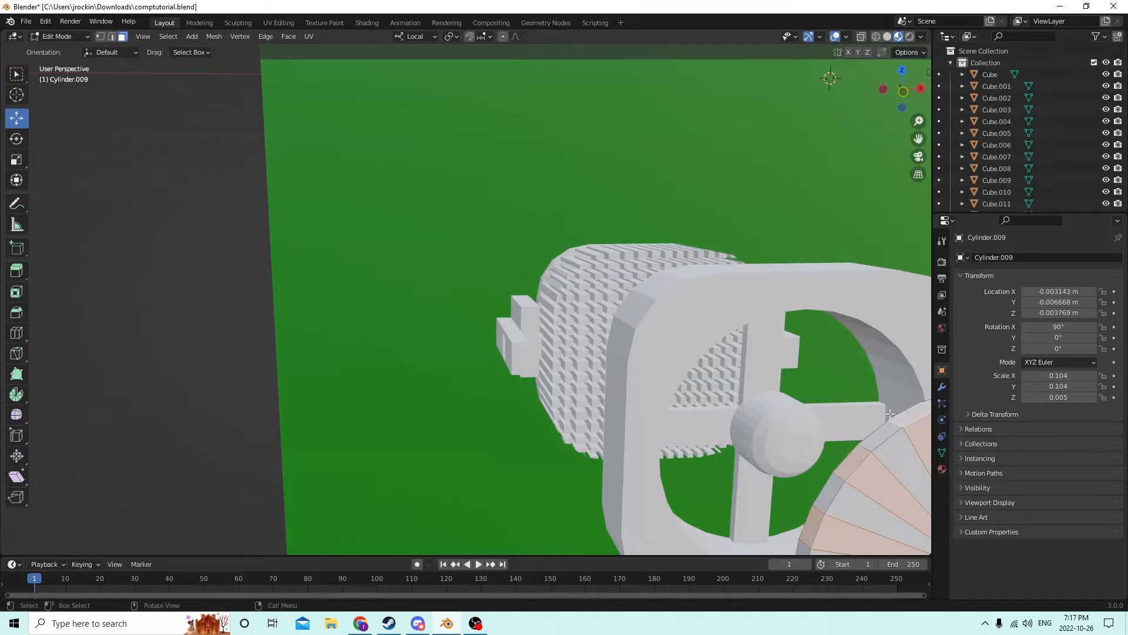
pyautogui.moveTo(856, 453); pyautogui.dragTo(872, 401, button='middle')
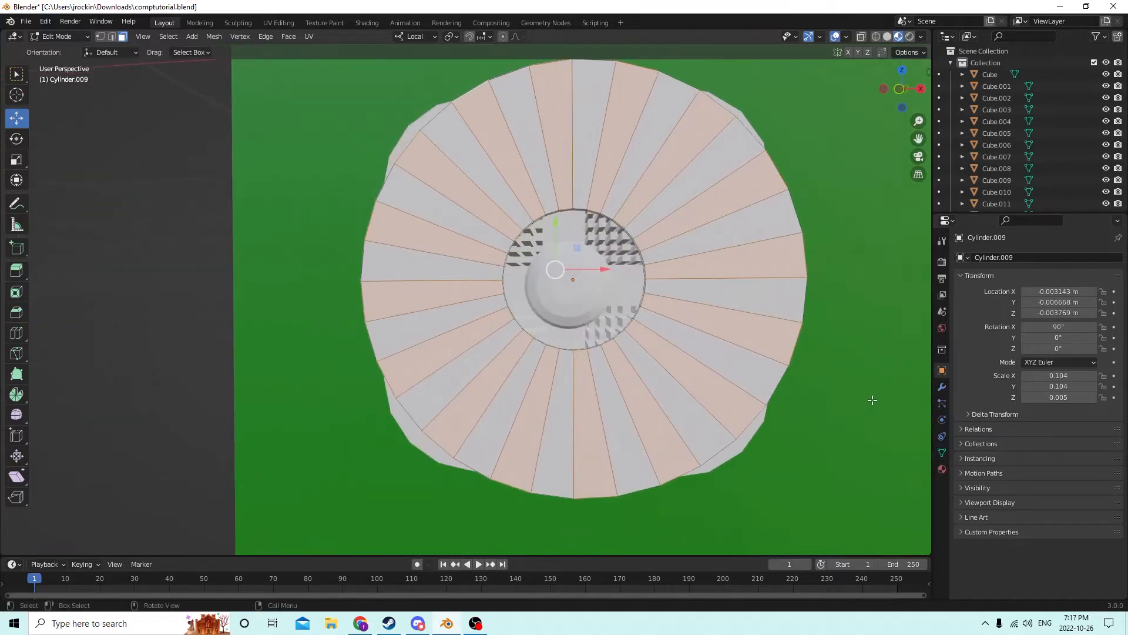
pyautogui.press('x')
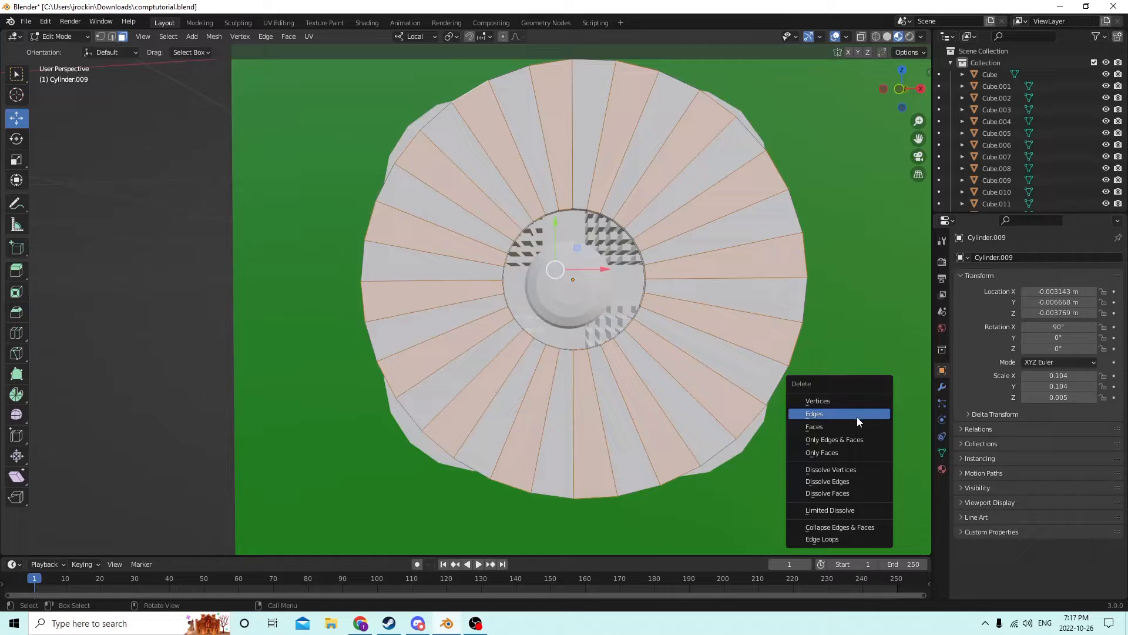
pyautogui.click(858, 426)
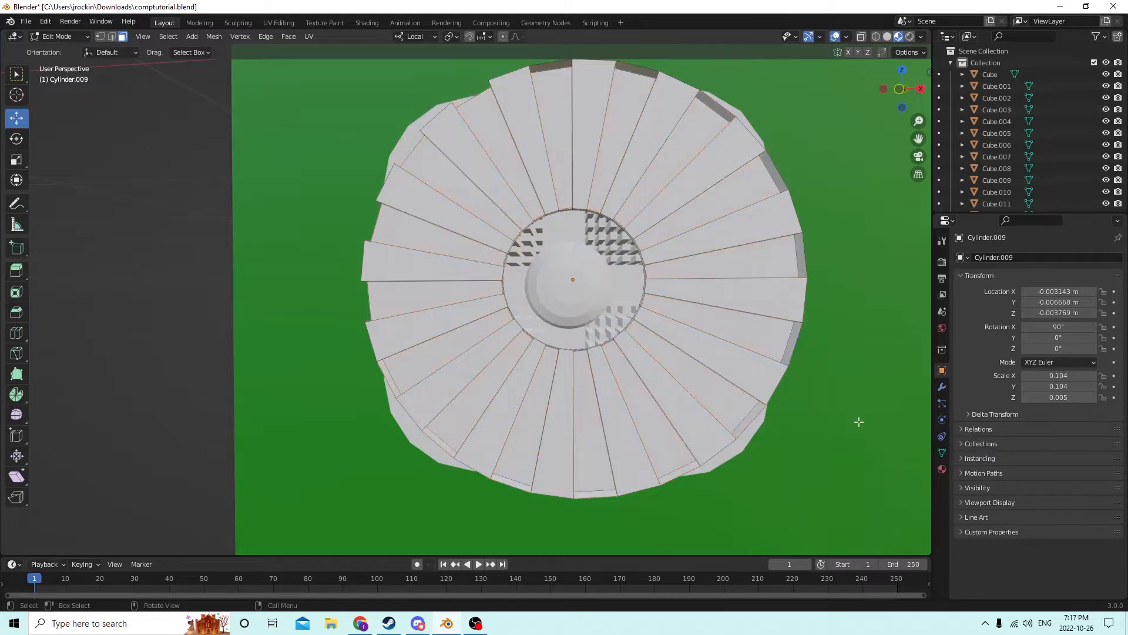
# - Delete the matching back wedge faces exposed through the disc's openings to cut gaps between the blades
pyautogui.moveTo(859, 426); pyautogui.dragTo(762, 353, button='middle')
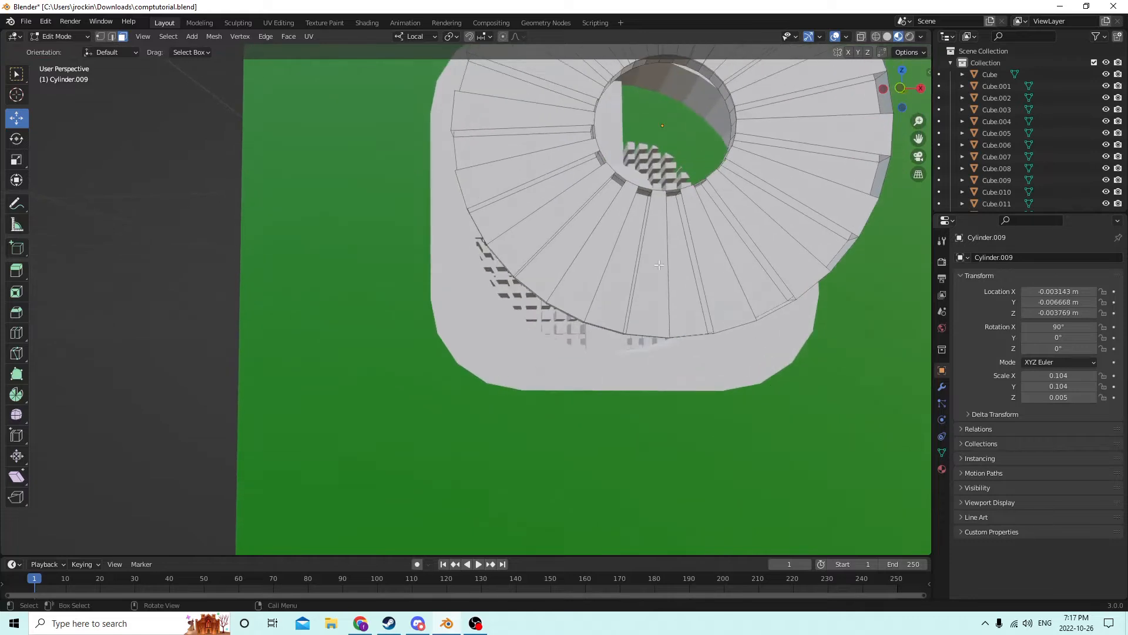
pyautogui.moveTo(776, 266); pyautogui.dragTo(768, 266, button='middle')
pyautogui.click(690, 269)
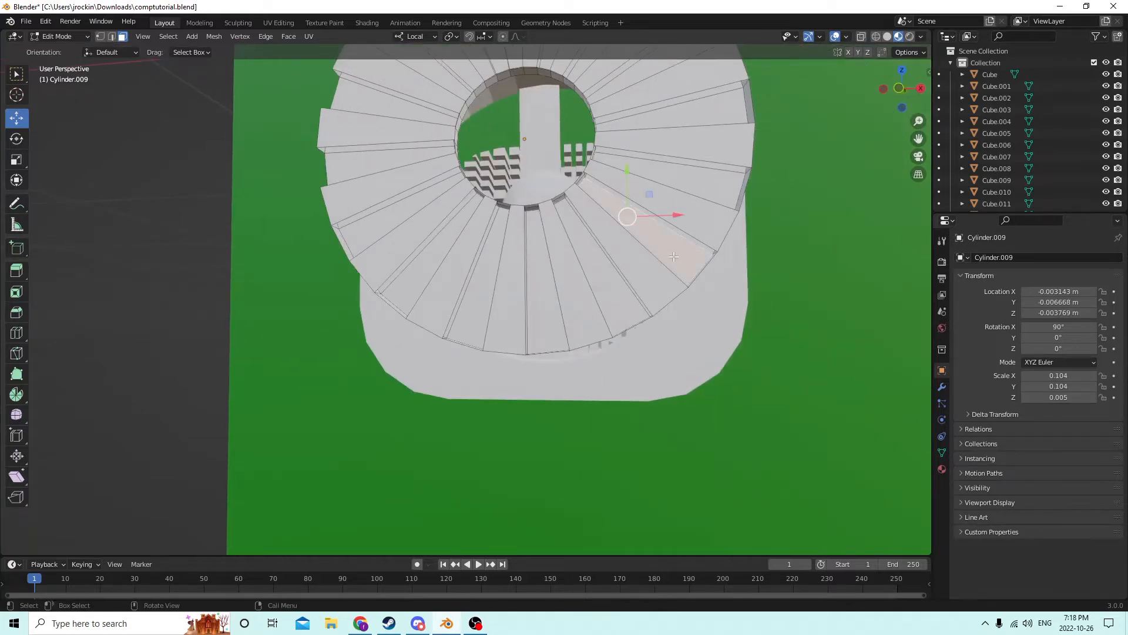
pyautogui.keyDown('shift'); pyautogui.click(613, 299); pyautogui.keyUp('shift')
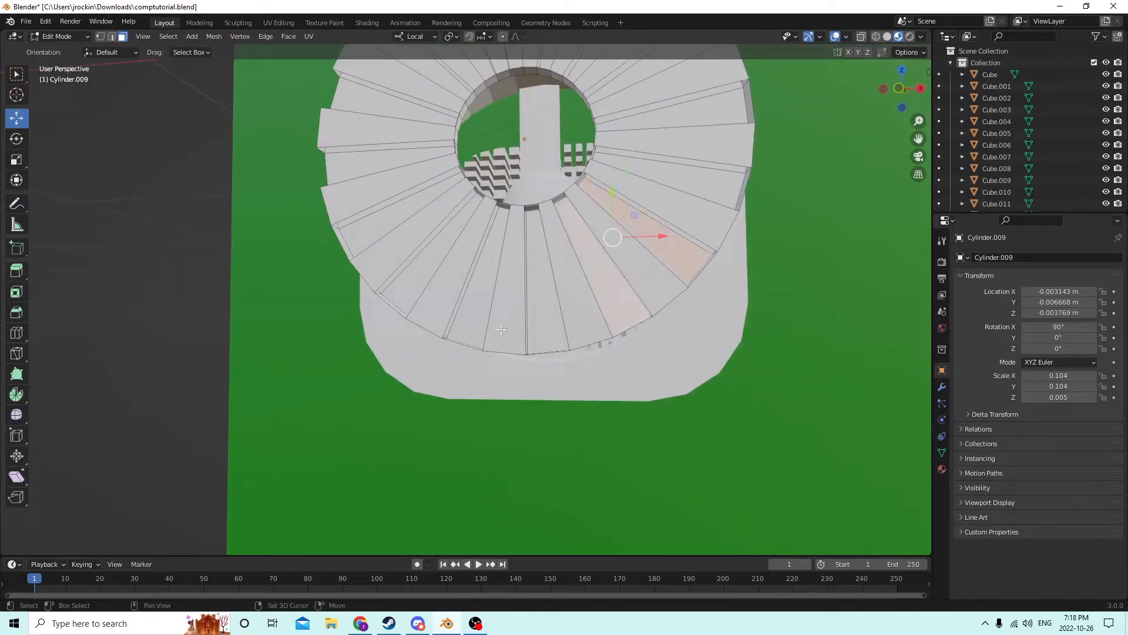
pyautogui.keyDown('shift'); pyautogui.click(529, 325); pyautogui.keyUp('shift')
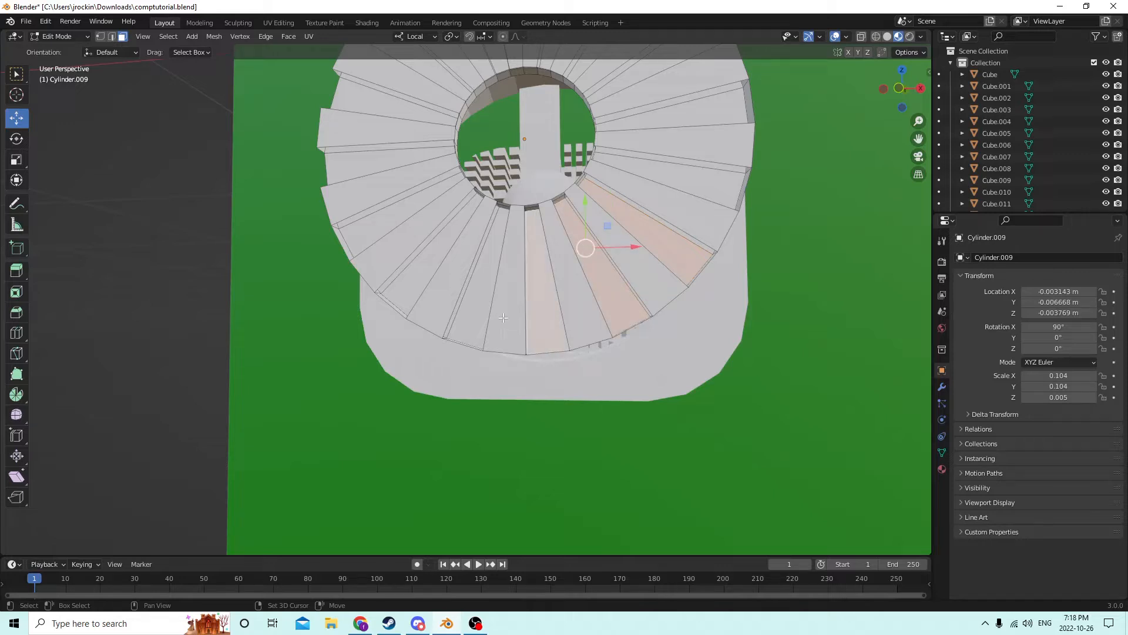
pyautogui.keyDown('shift'); pyautogui.click(472, 316); pyautogui.keyUp('shift')
pyautogui.keyDown('shift'); pyautogui.click(415, 285); pyautogui.keyUp('shift')
pyautogui.keyDown('shift'); pyautogui.click(365, 224); pyautogui.keyUp('shift')
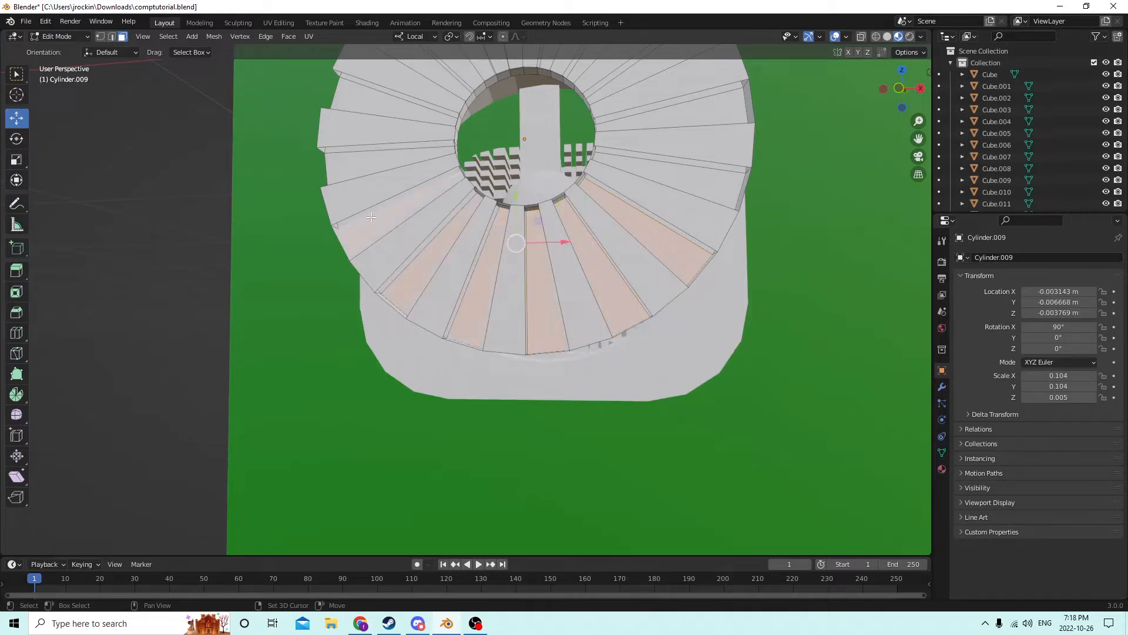
pyautogui.keyDown('shift'); pyautogui.click(376, 165); pyautogui.keyUp('shift')
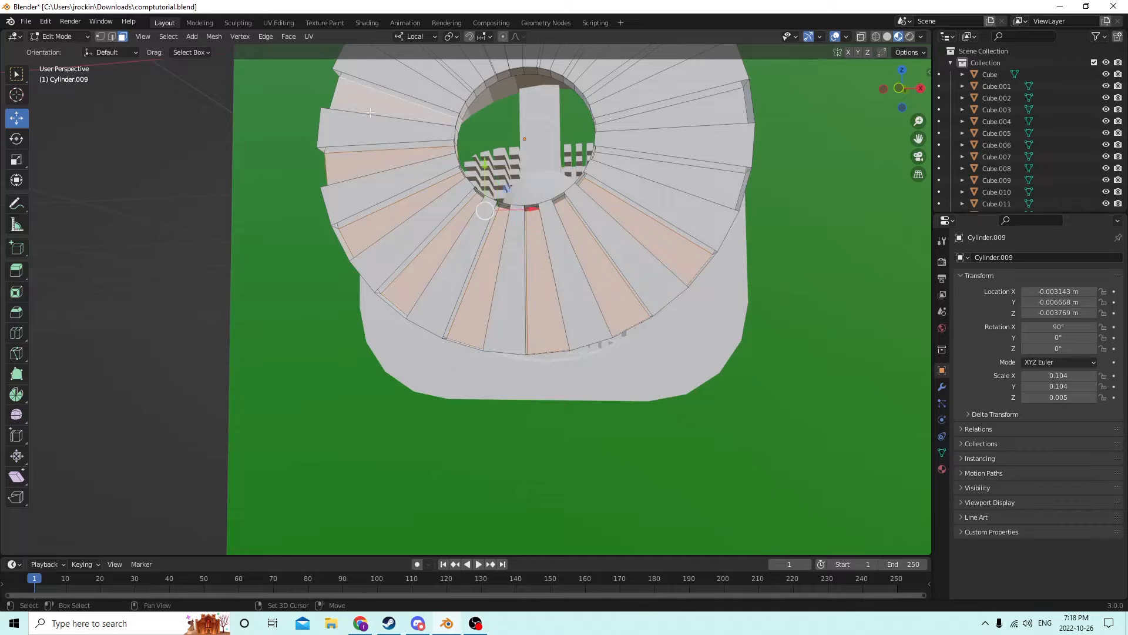
pyautogui.scroll(-3, 411, 168)
pyautogui.moveTo(410, 168); pyautogui.dragTo(445, 317, button='middle')
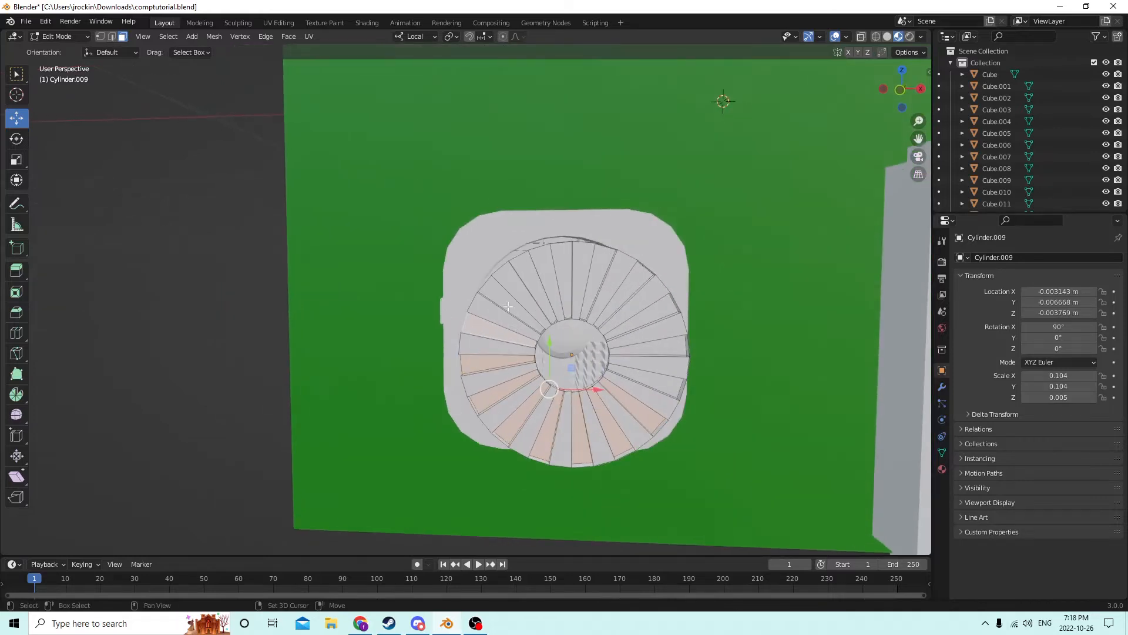
pyautogui.keyDown('shift'); pyautogui.click(525, 280); pyautogui.keyUp('shift')
pyautogui.keyDown('shift'); pyautogui.click(528, 274); pyautogui.keyUp('shift')
pyautogui.keyDown('shift'); pyautogui.click(570, 274); pyautogui.keyUp('shift')
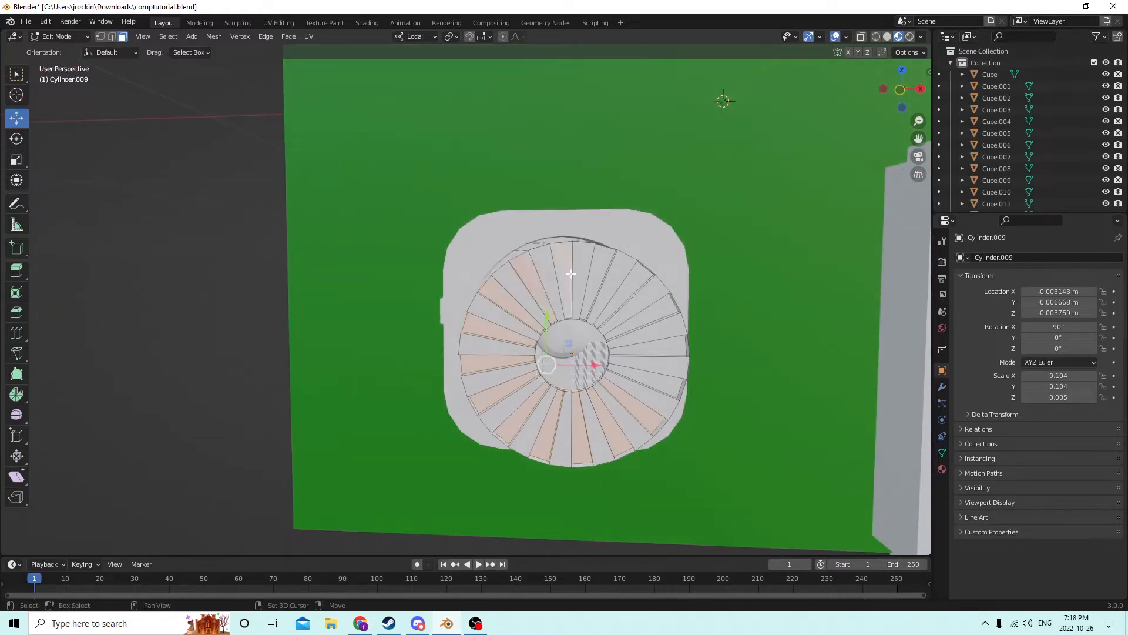
pyautogui.keyDown('shift'); pyautogui.click(624, 296); pyautogui.keyUp('shift')
pyautogui.keyDown('shift'); pyautogui.click(645, 318); pyautogui.keyUp('shift')
pyautogui.keyDown('shift'); pyautogui.click(653, 353); pyautogui.keyUp('shift')
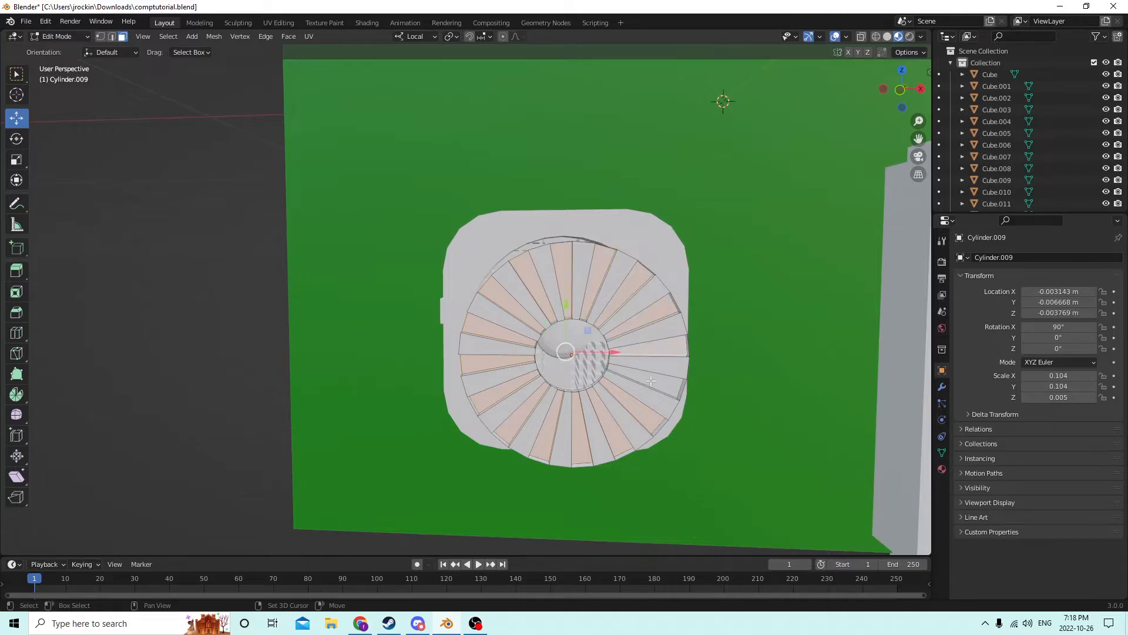
pyautogui.keyDown('shift'); pyautogui.click(651, 381); pyautogui.keyUp('shift')
pyautogui.rightClick(642, 380)
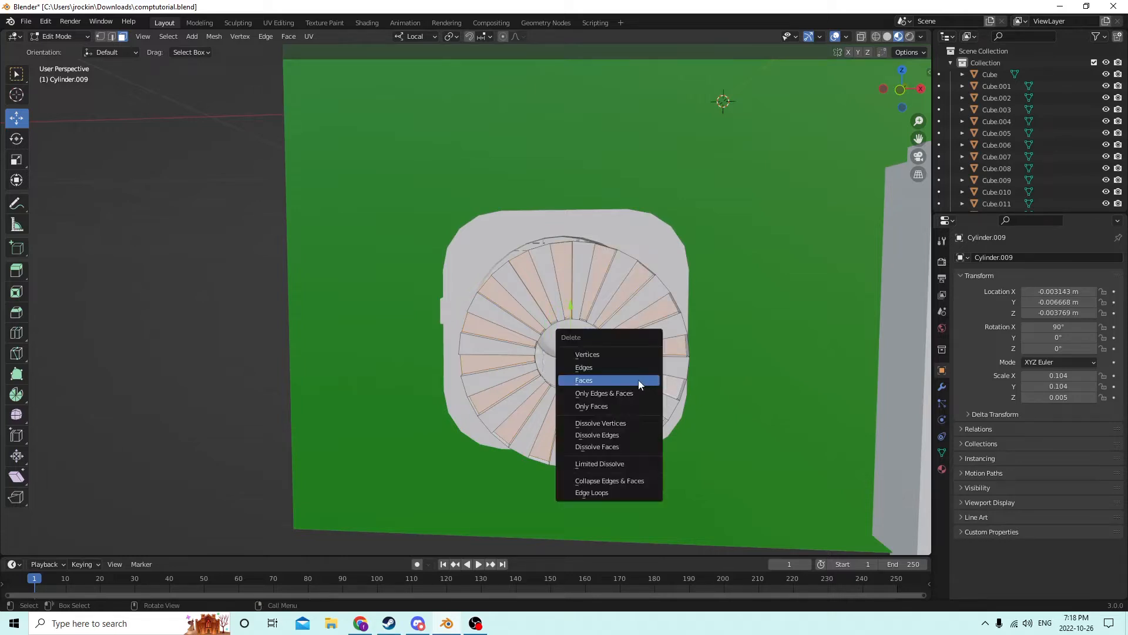
pyautogui.click(638, 380)
# - Delete the outer rim faces that bridge the gaps between the fan blades all around the disc
pyautogui.moveTo(638, 379); pyautogui.dragTo(680, 334, button='middle')
pyautogui.scroll(2, 652, 363)
pyautogui.moveTo(825, 261); pyautogui.dragTo(784, 214, button='middle')
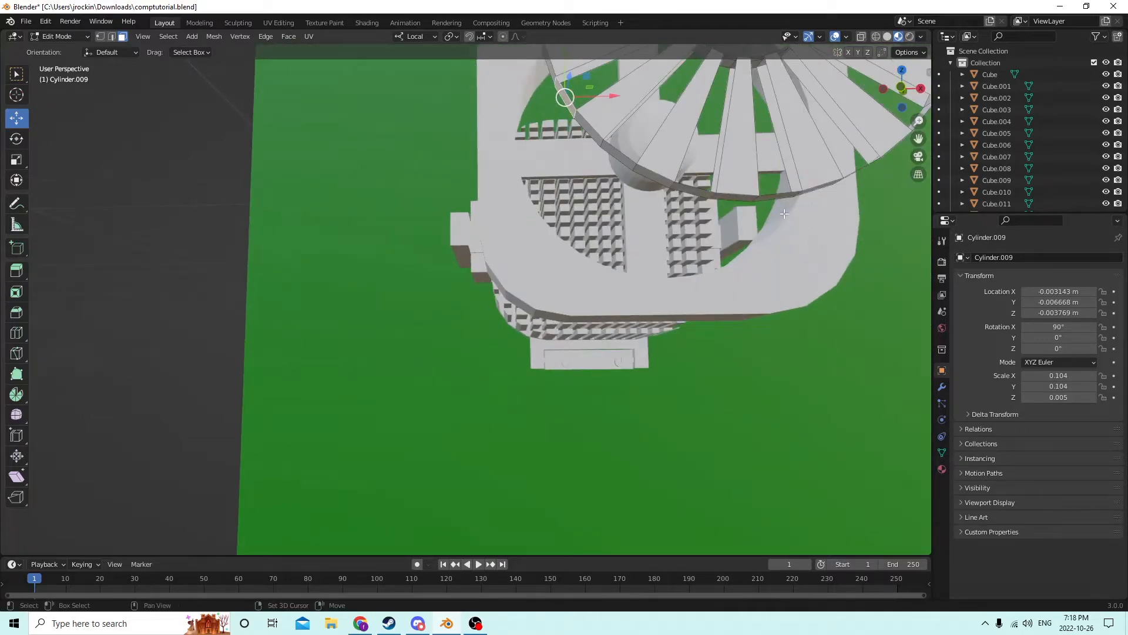
pyautogui.keyDown('shift'); pyautogui.click(686, 191); pyautogui.keyUp('shift')
pyautogui.keyDown('shift'); pyautogui.click(622, 162); pyautogui.keyUp('shift')
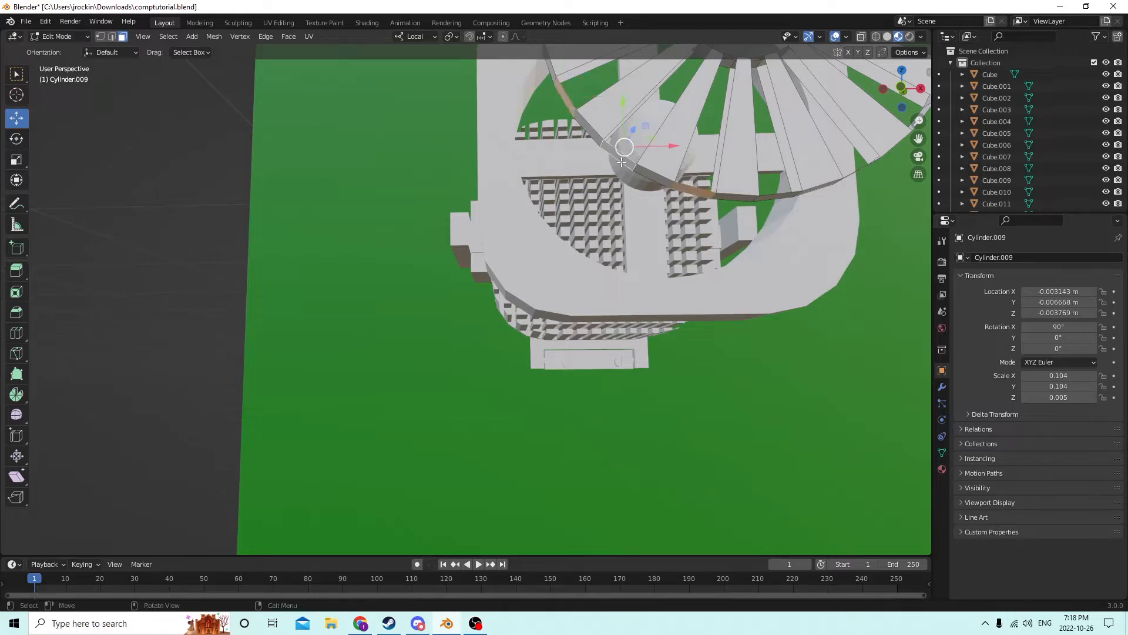
pyautogui.moveTo(642, 170); pyautogui.dragTo(550, 94, button='middle')
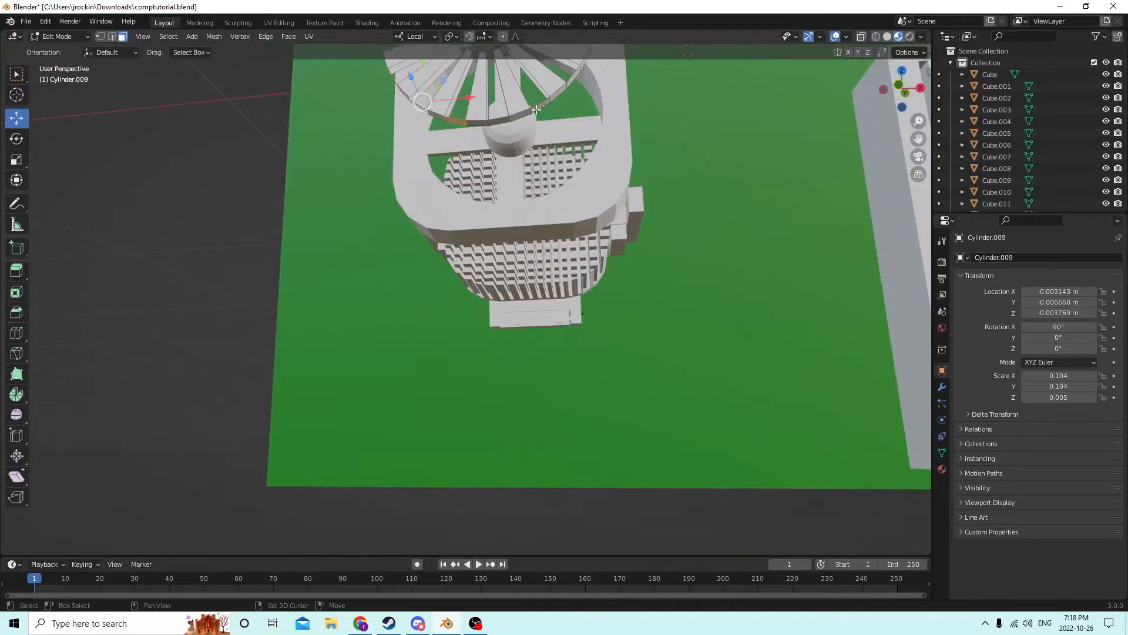
pyautogui.keyDown('shift'); pyautogui.click(502, 120); pyautogui.keyUp('shift')
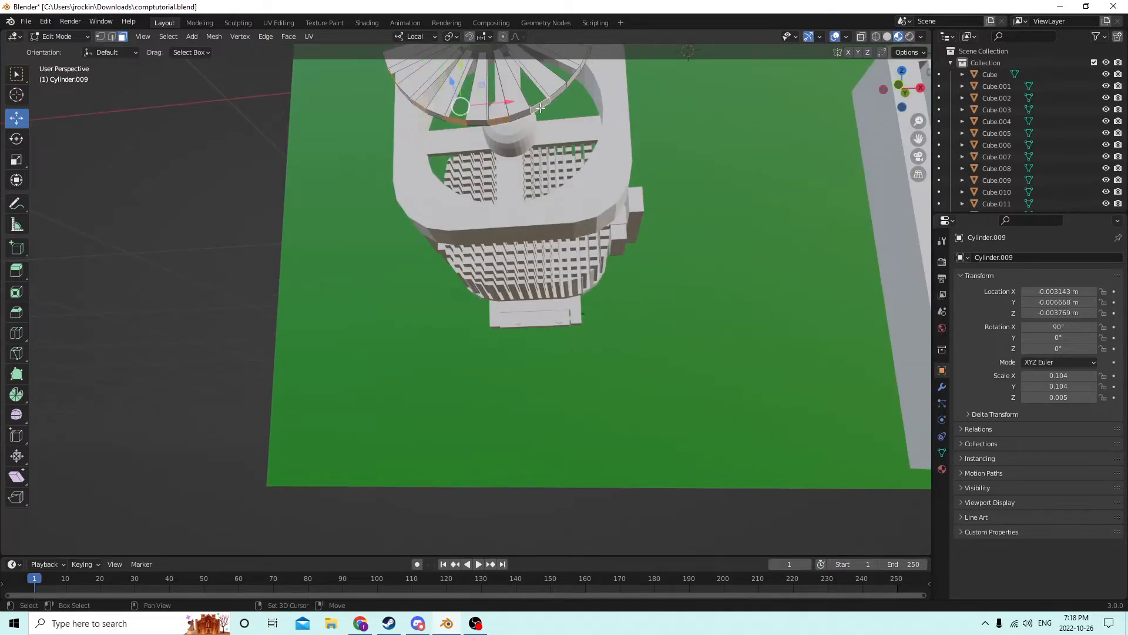
pyautogui.moveTo(531, 106); pyautogui.dragTo(526, 123, button='middle')
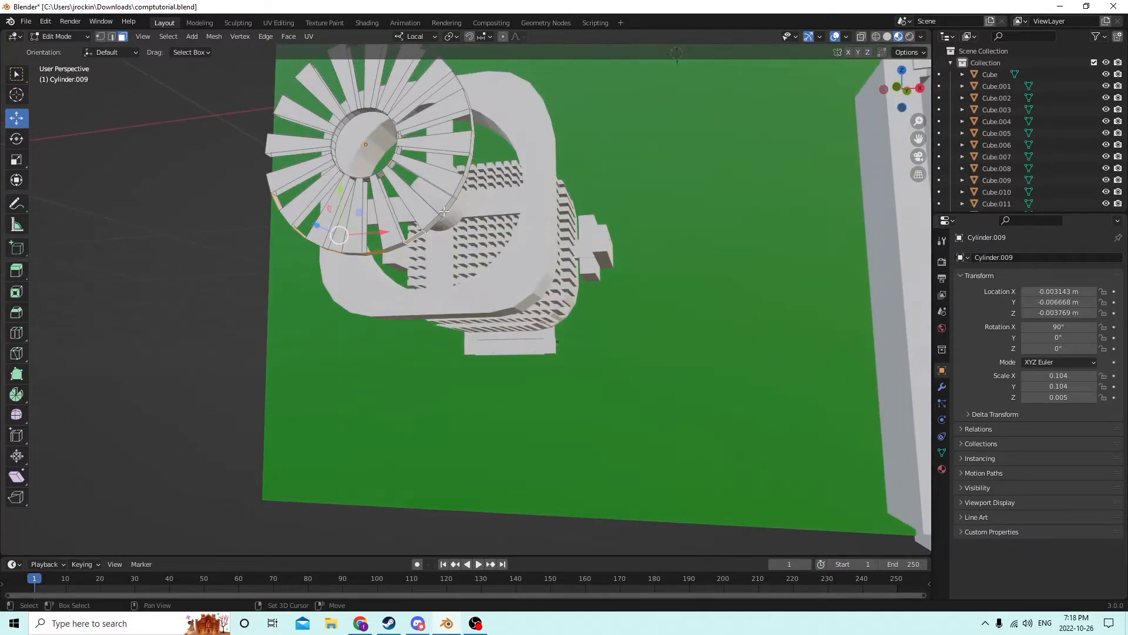
pyautogui.moveTo(448, 207); pyautogui.dragTo(402, 403, button='middle')
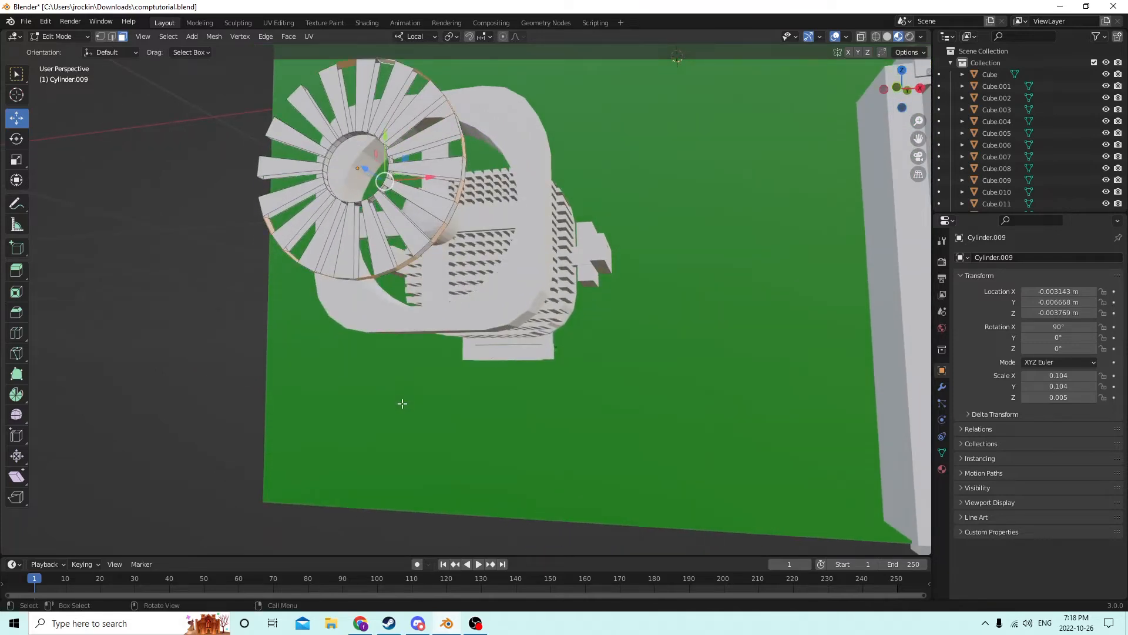
pyautogui.press('x')
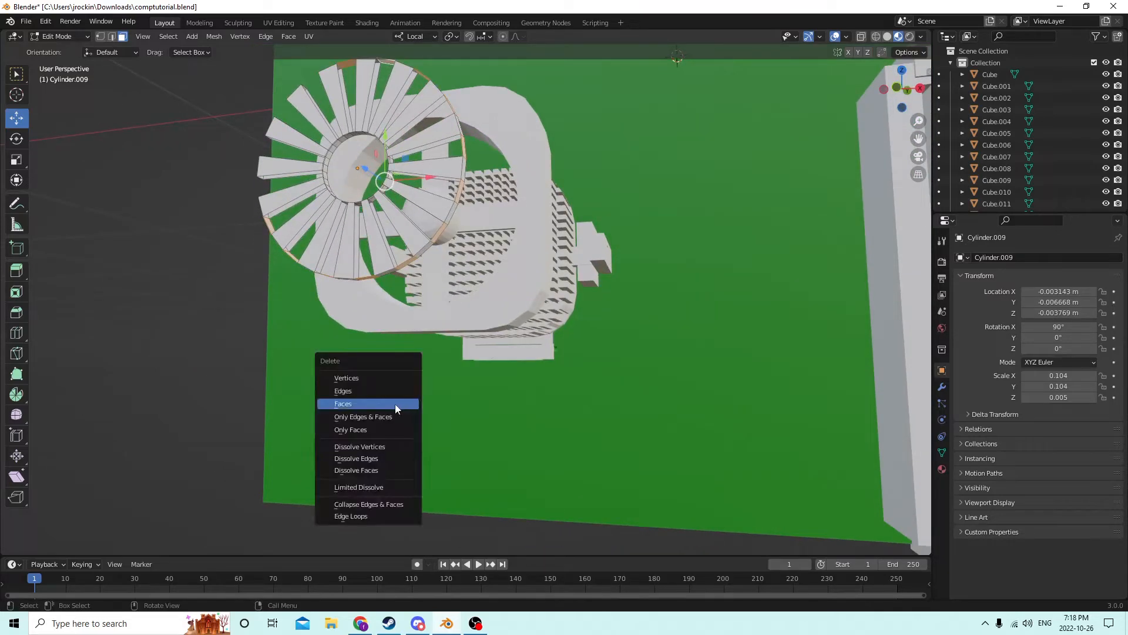
pyautogui.click(395, 404)
# - Try to scale the outer tip faces of the fan blades down along the local Z axis
pyautogui.moveTo(395, 404); pyautogui.dragTo(333, 298, button='middle')
pyautogui.scroll(4, 407, 407)
pyautogui.scroll(-4, 410, 402)
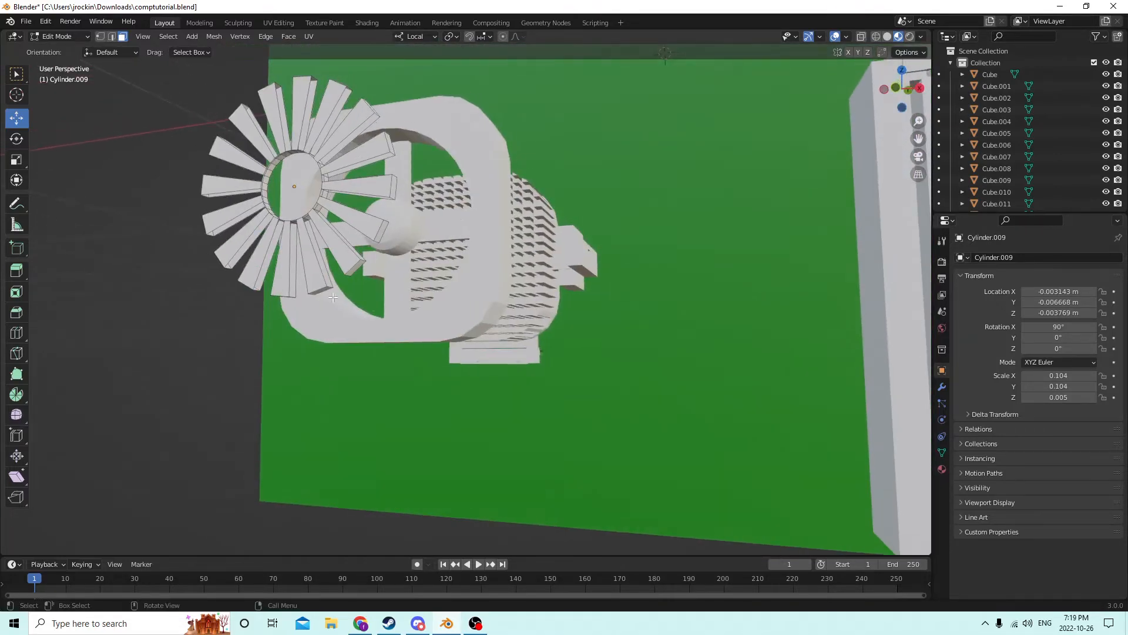
pyautogui.click(320, 291)
pyautogui.keyDown('shift'); pyautogui.click(356, 269); pyautogui.keyUp('shift')
pyautogui.keyDown('shift'); pyautogui.click(379, 237); pyautogui.keyUp('shift')
pyautogui.keyDown('shift'); pyautogui.click(393, 187); pyautogui.keyUp('shift')
pyautogui.moveTo(393, 186); pyautogui.dragTo(263, 276, button='middle')
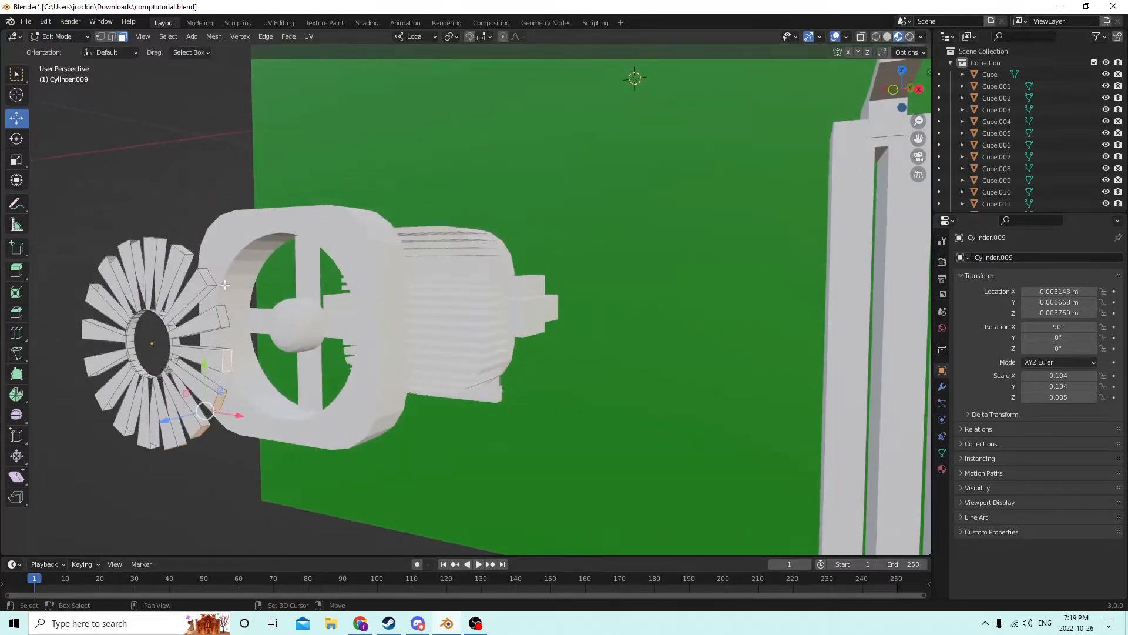
pyautogui.keyDown('shift'); pyautogui.click(226, 312); pyautogui.keyUp('shift')
pyautogui.keyDown('shift'); pyautogui.click(211, 281); pyautogui.keyUp('shift')
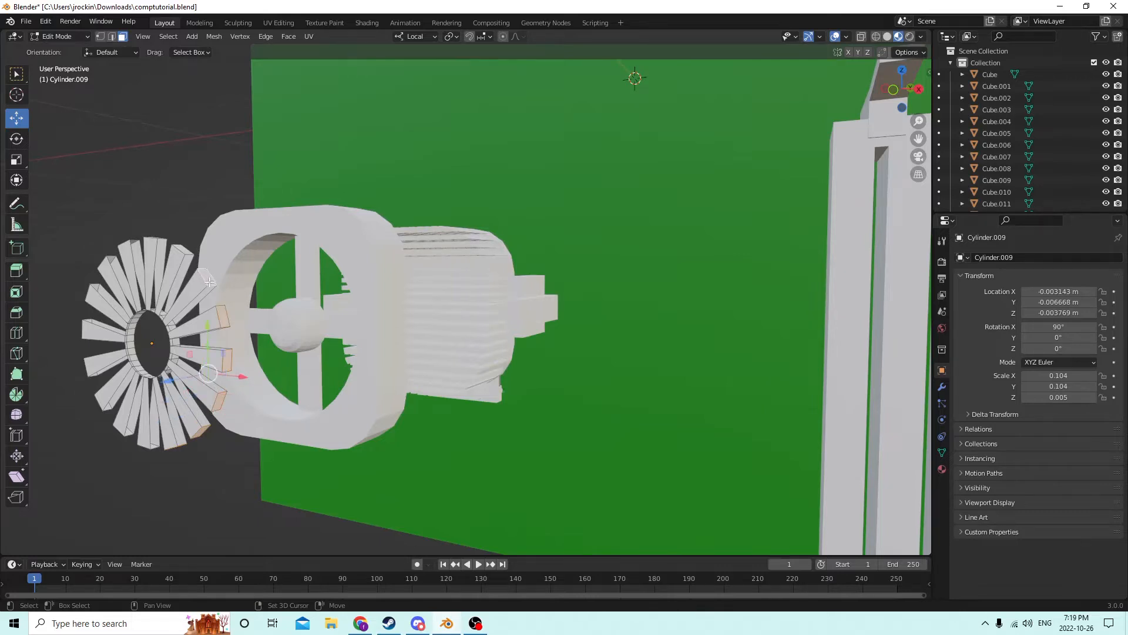
pyautogui.moveTo(210, 282); pyautogui.dragTo(232, 299, button='middle')
pyautogui.keyDown('shift'); pyautogui.click(335, 404); pyautogui.keyUp('shift')
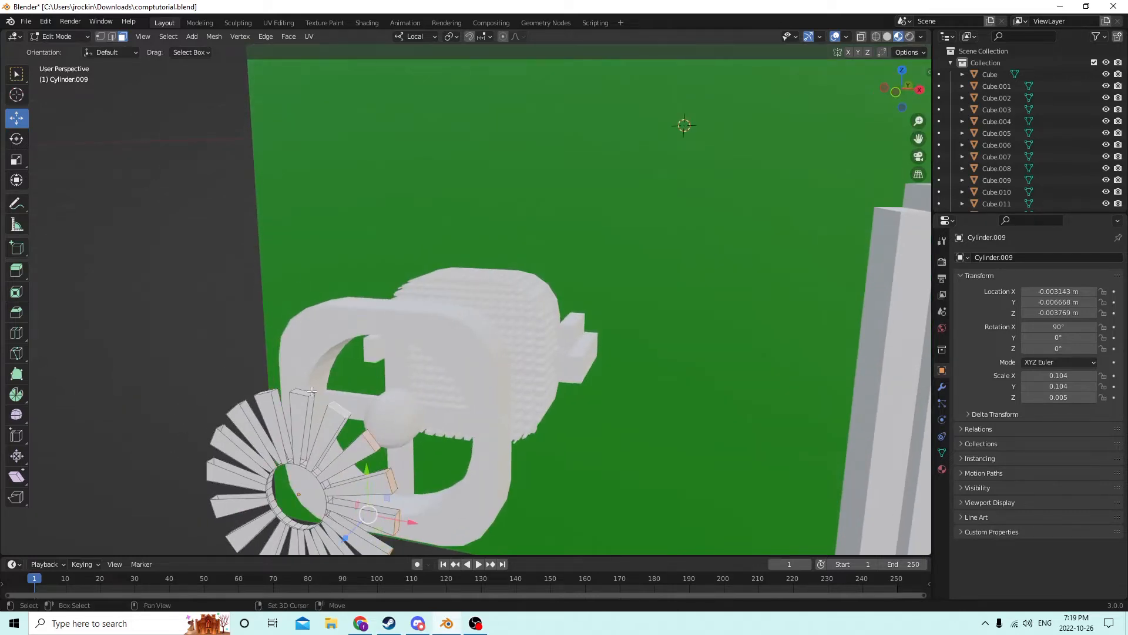
pyautogui.moveTo(302, 391); pyautogui.dragTo(478, 435, button='middle')
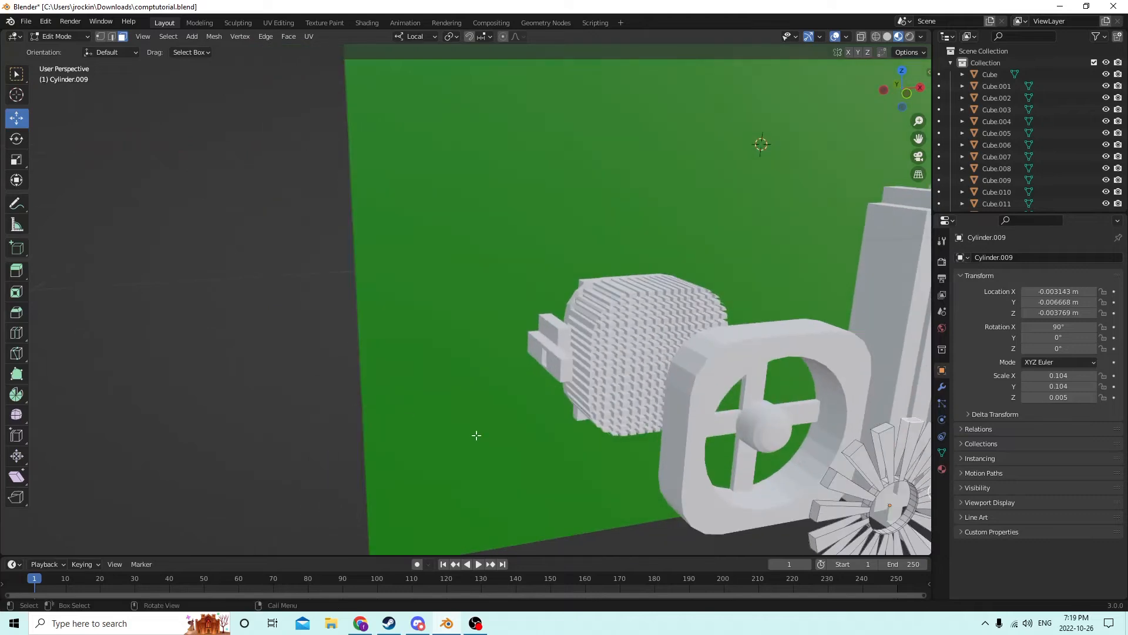
pyautogui.keyDown('shift'); pyautogui.click(858, 449); pyautogui.keyUp('shift')
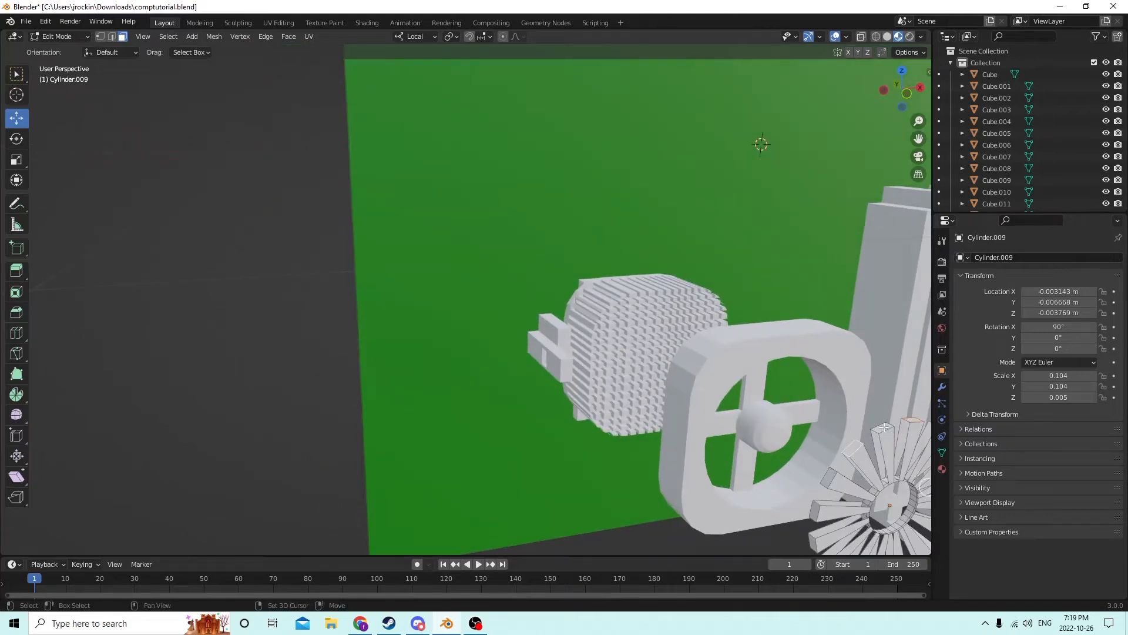
pyautogui.moveTo(884, 427); pyautogui.dragTo(831, 344, button='middle')
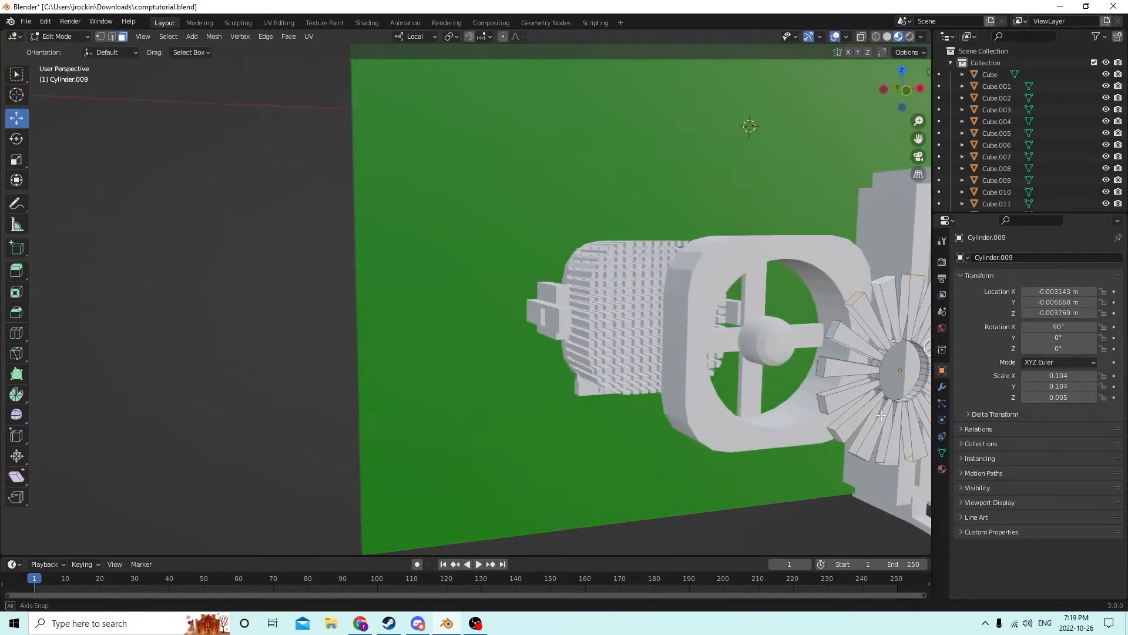
pyautogui.keyDown('shift'); pyautogui.click(830, 329); pyautogui.keyUp('shift')
pyautogui.keyDown('shift'); pyautogui.click(824, 373); pyautogui.keyUp('shift')
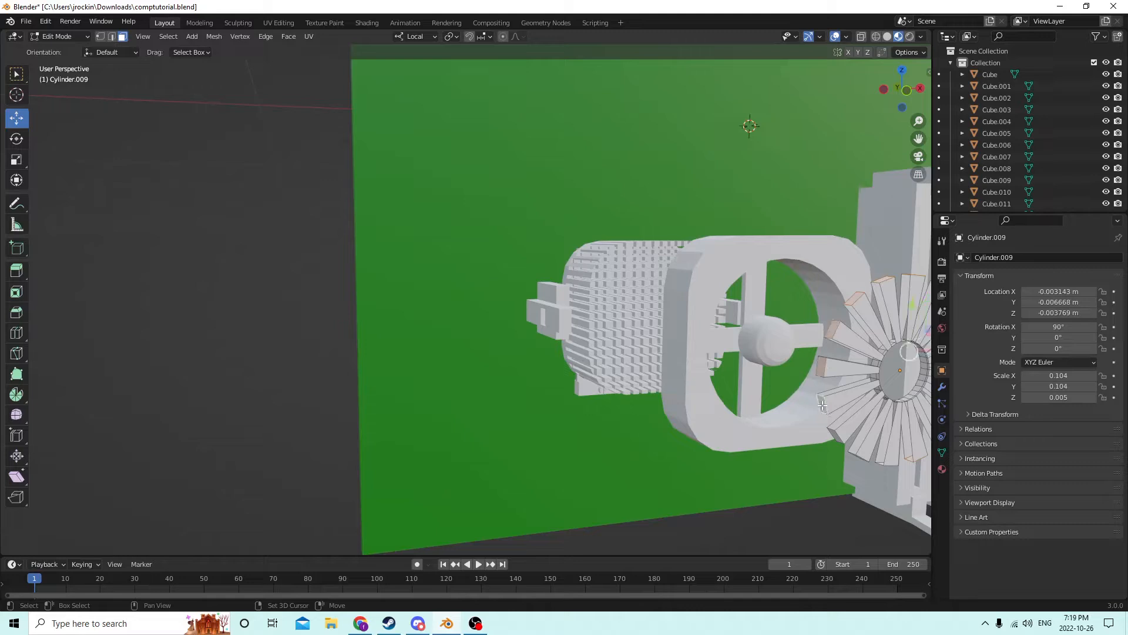
pyautogui.moveTo(818, 406); pyautogui.dragTo(600, 177, button='middle')
pyautogui.keyDown('shift'); pyautogui.click(612, 155); pyautogui.keyUp('shift')
pyautogui.scroll(-1, 600, 177)
pyautogui.scroll(-2, 573, 199)
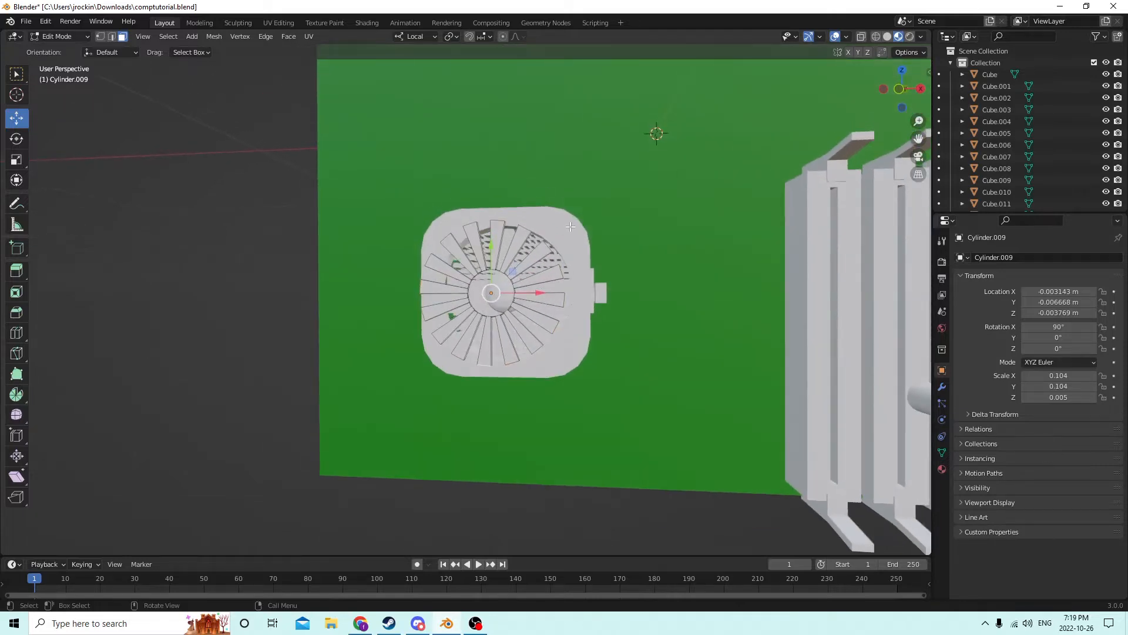
pyautogui.moveTo(571, 227); pyautogui.dragTo(473, 283, button='middle')
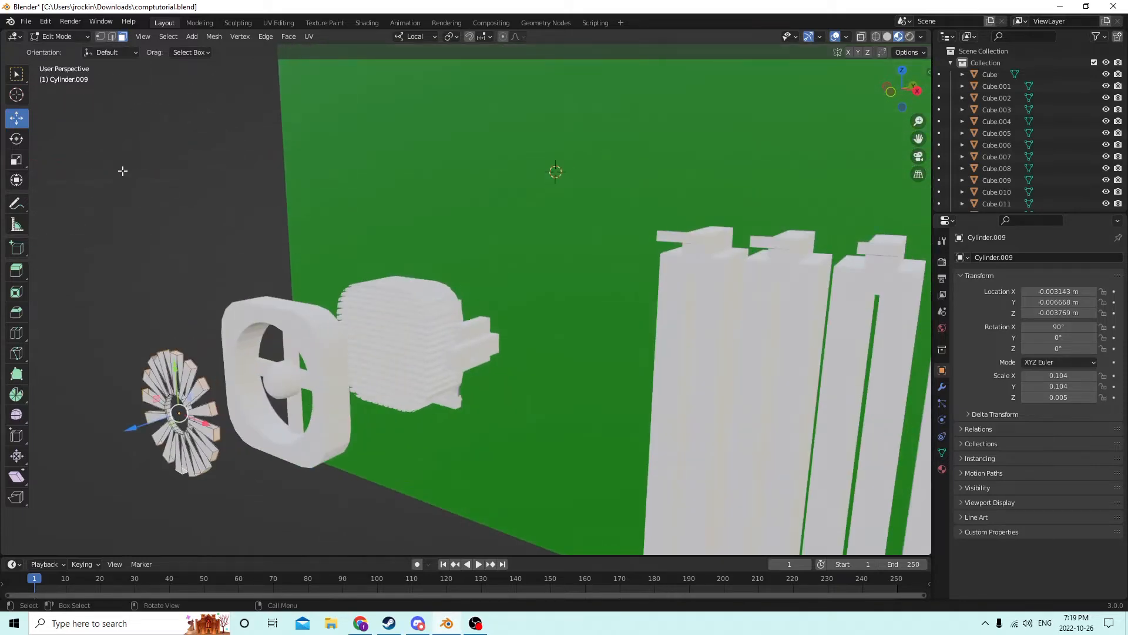
pyautogui.click(17, 160)
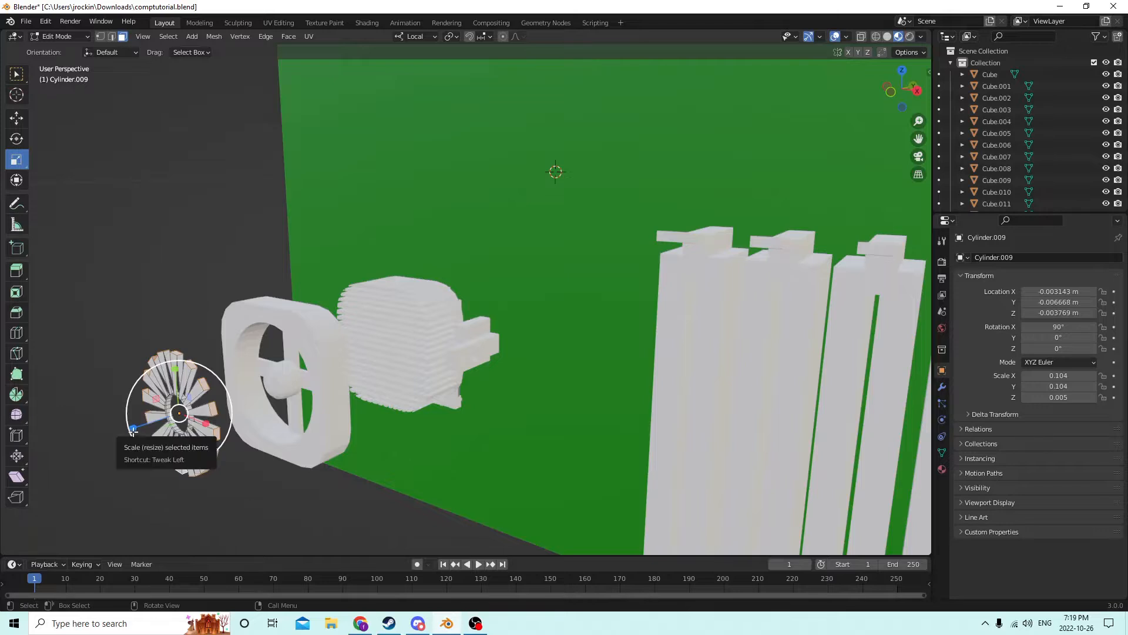
pyautogui.moveTo(131, 437); pyautogui.dragTo(170, 427)
pyautogui.press('Tab')
pyautogui.press('KP_Decimal')
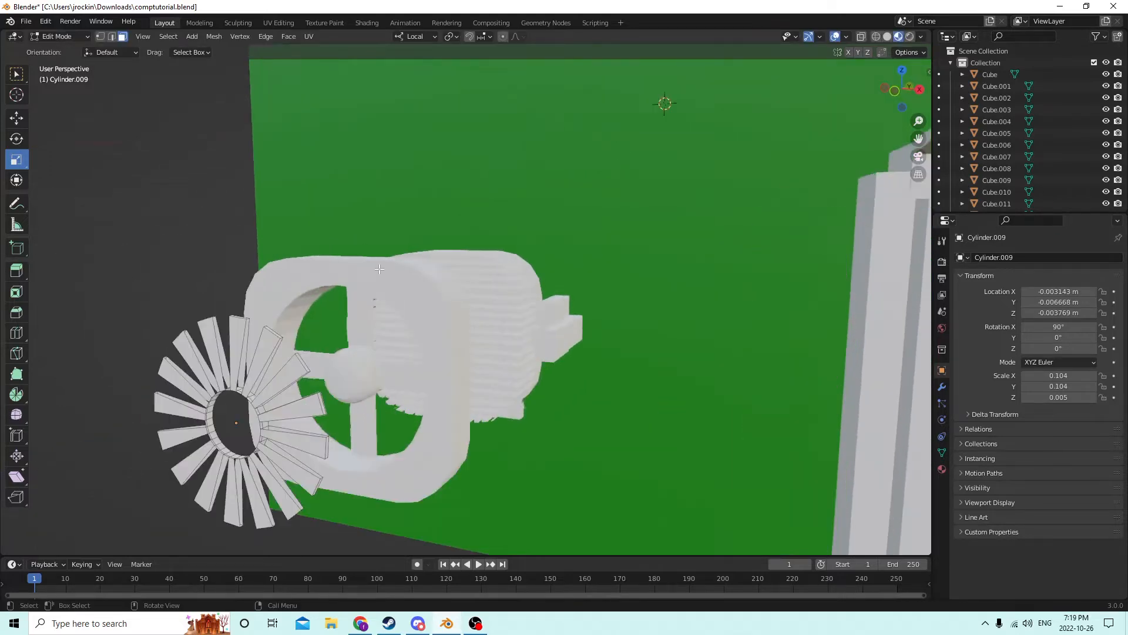
# - Switch to edge selection and fill a face between the two long edges on one open side of an upper-right blade
pyautogui.moveTo(394, 259); pyautogui.dragTo(381, 261, button='middle')
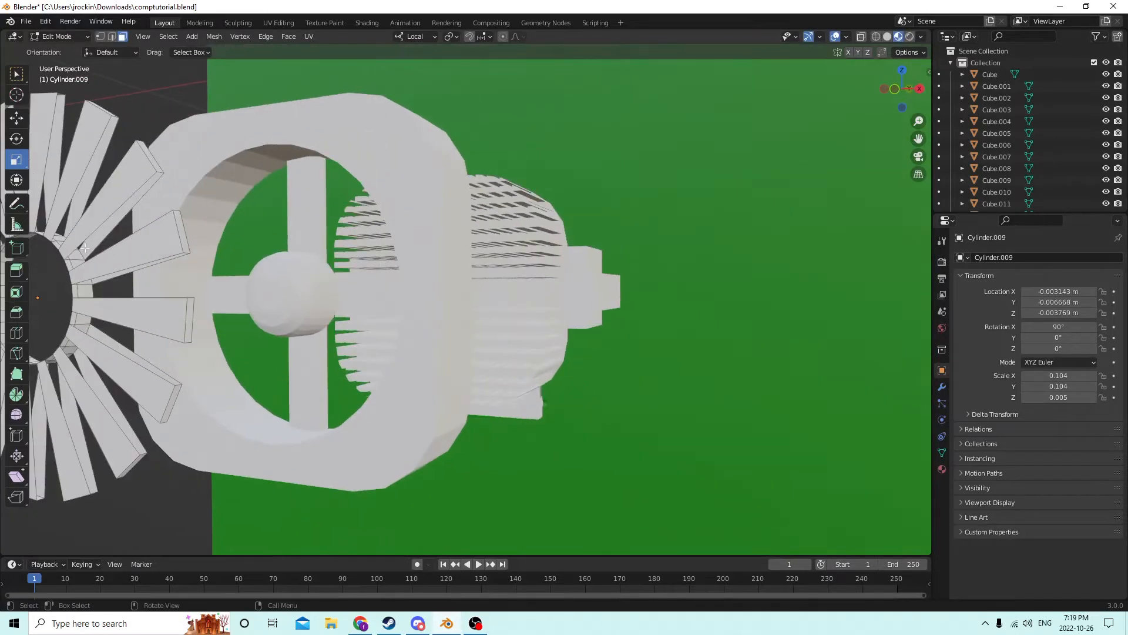
pyautogui.click(100, 240)
pyautogui.click(112, 36)
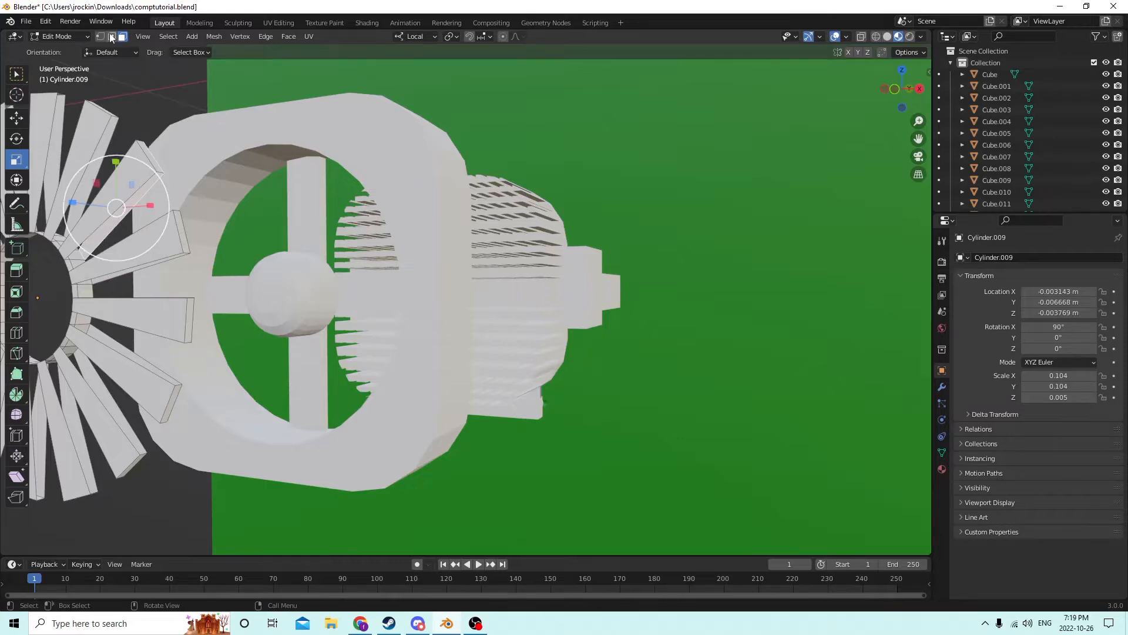
pyautogui.click(107, 236)
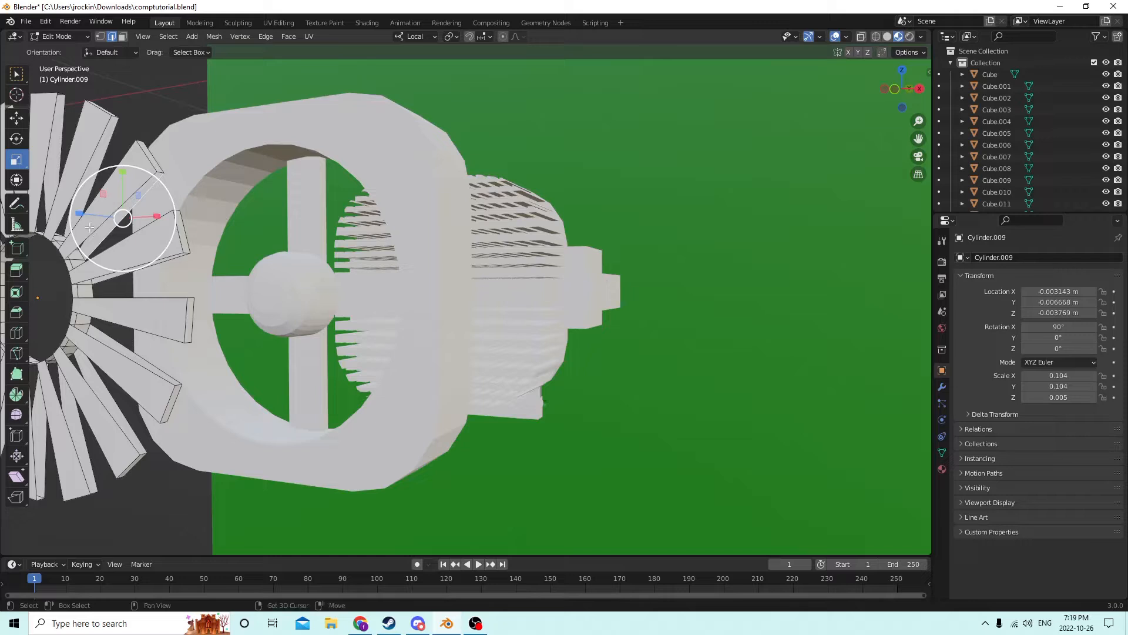
pyautogui.keyDown('shift'); pyautogui.click(95, 233); pyautogui.keyUp('shift')
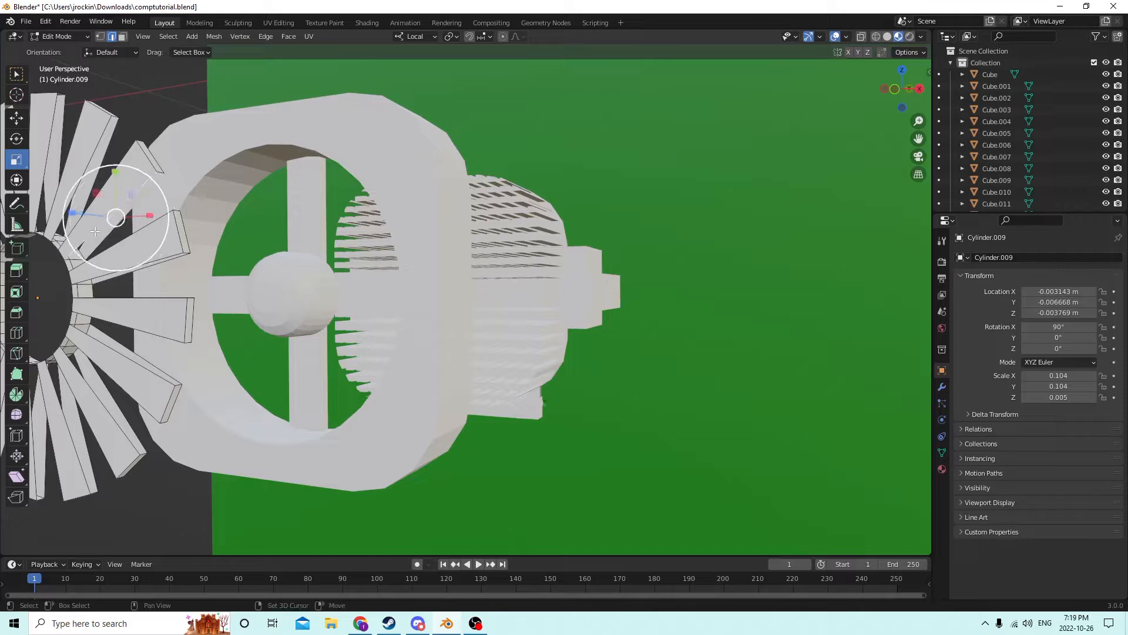
pyautogui.keyDown('shift'); pyautogui.click(160, 173); pyautogui.keyUp('shift')
pyautogui.press('s')
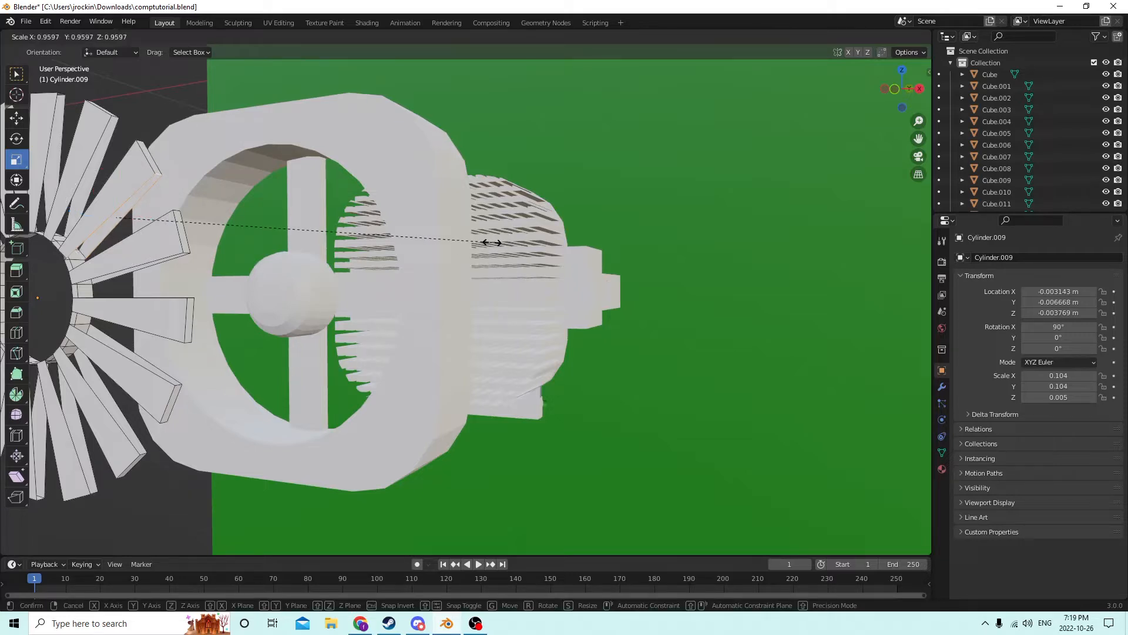
pyautogui.click(492, 242)
pyautogui.press('f')
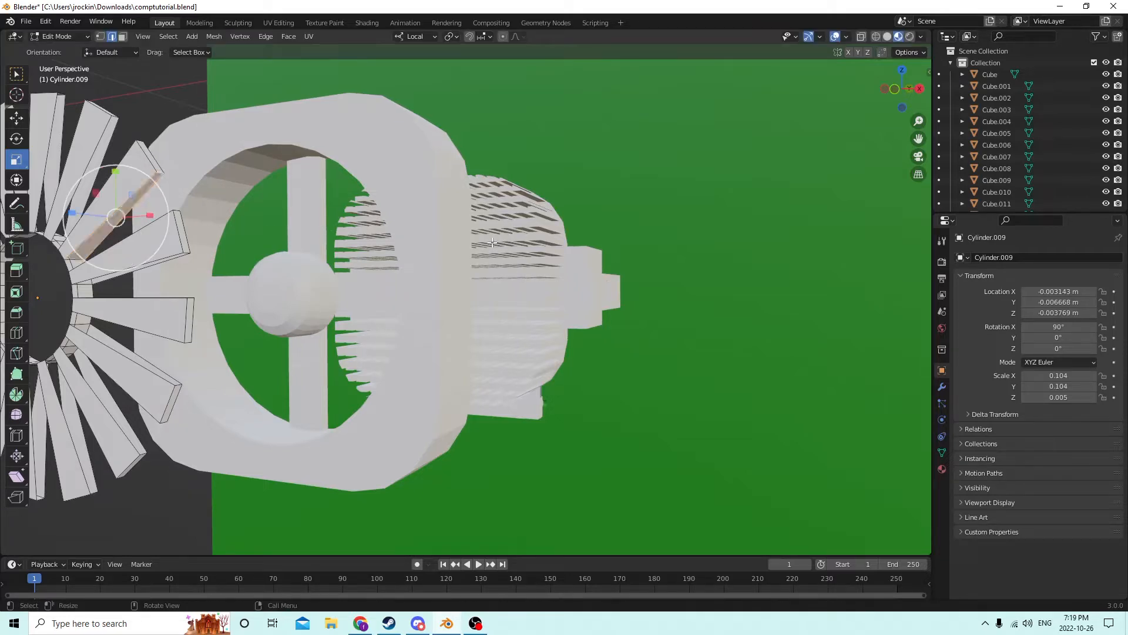
# - Fill the opposite open side of the same upper-right blade with a face between its long front and back edges
pyautogui.moveTo(420, 244); pyautogui.dragTo(452, 256, button='middle')
pyautogui.scroll(-4, 452, 257)
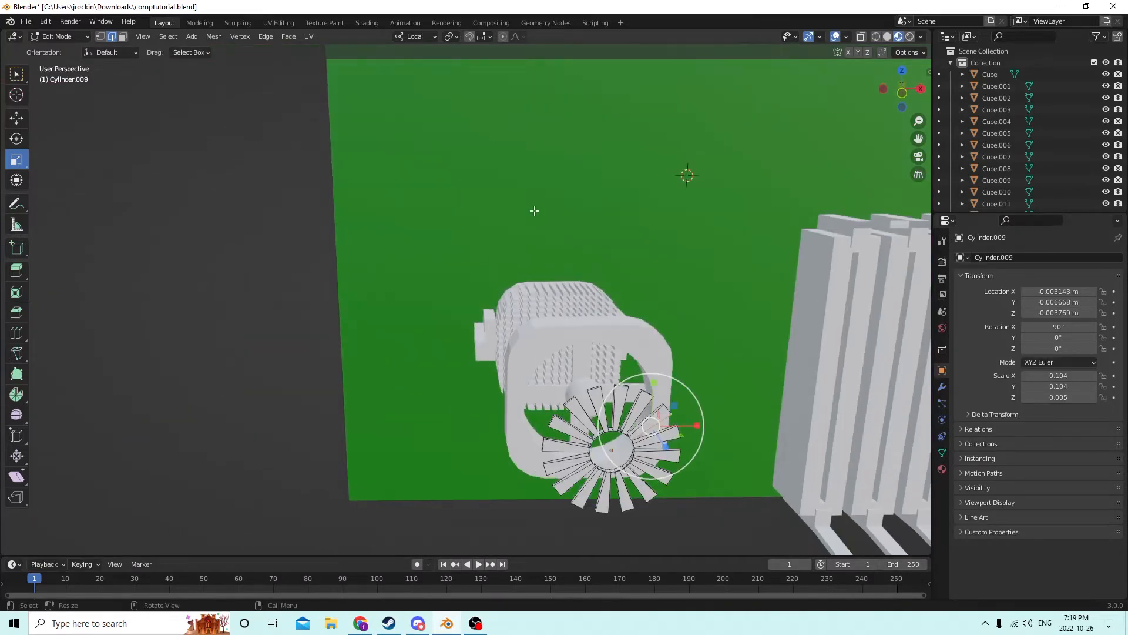
pyautogui.moveTo(918, 138); pyautogui.dragTo(846, 123)
pyautogui.moveTo(662, 245); pyautogui.dragTo(814, 376, button='middle')
pyautogui.scroll(2, 690, 287)
pyautogui.scroll(3, 798, 364)
pyautogui.scroll(-4, 793, 363)
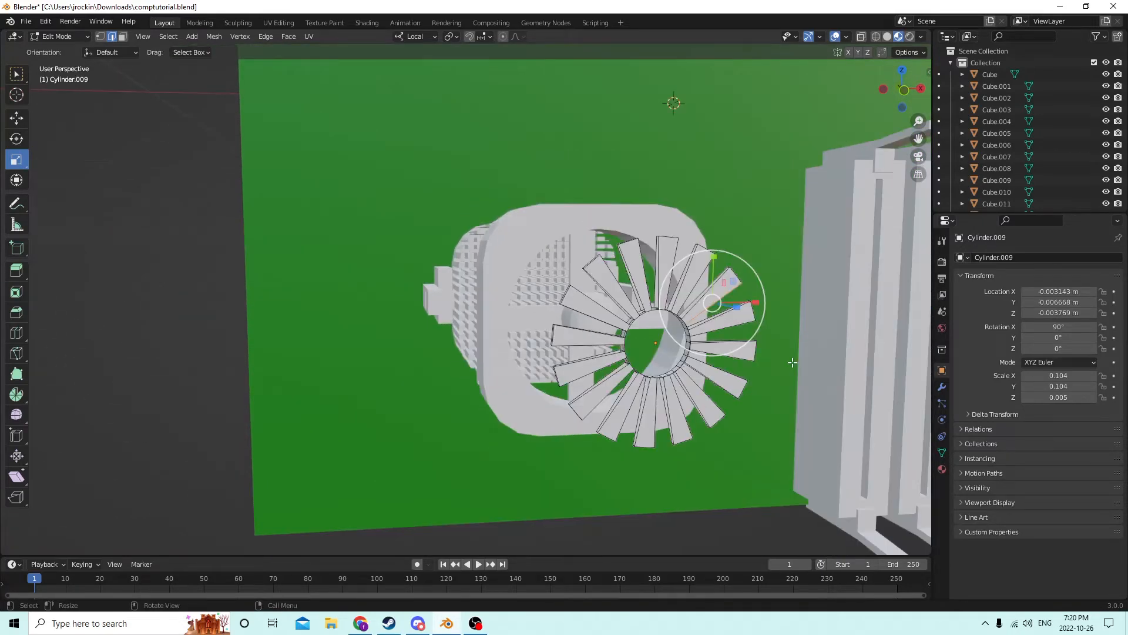
pyautogui.scroll(2, 797, 368)
pyautogui.moveTo(792, 364); pyautogui.dragTo(777, 347, button='middle')
pyautogui.moveTo(771, 350); pyautogui.dragTo(760, 395, button='middle')
pyautogui.click(754, 386)
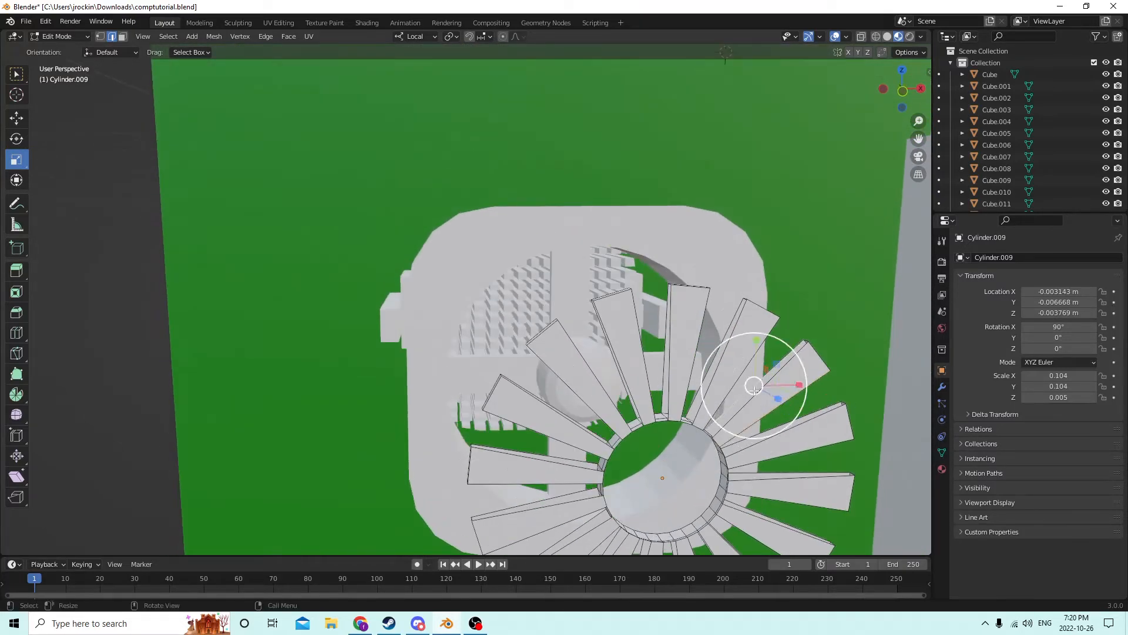
pyautogui.keyDown('shift'); pyautogui.click(754, 395); pyautogui.keyUp('shift')
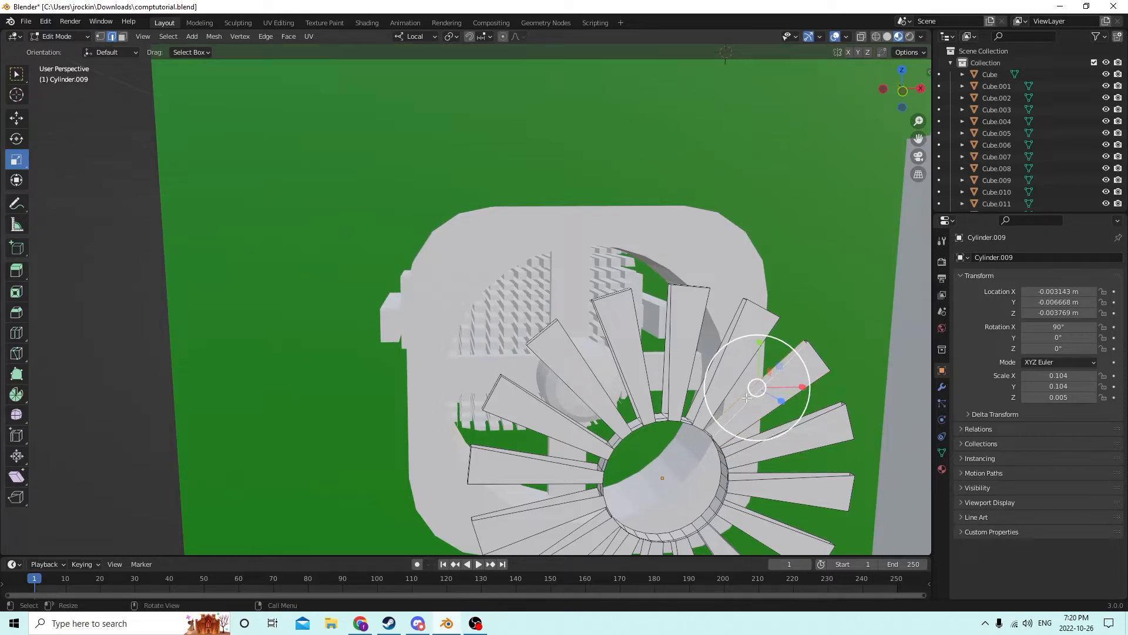
pyautogui.keyDown('shift'); pyautogui.click(747, 398); pyautogui.keyUp('shift')
pyautogui.click(744, 396)
pyautogui.keyDown('shift'); pyautogui.click(746, 402); pyautogui.keyUp('shift')
pyautogui.moveTo(732, 385)
pyautogui.mouseDown(button='middle')
pyautogui.moveTo(694, 382)
pyautogui.moveTo(743, 390)
pyautogui.mouseUp(button='middle')
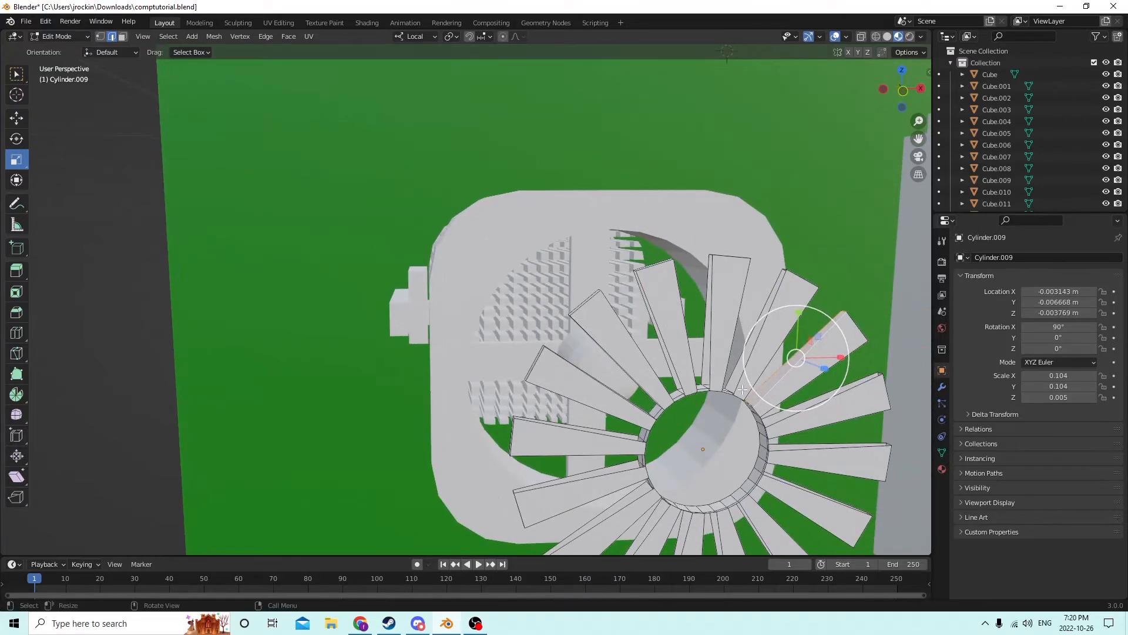
# - Fill the open counter-clockwise sides of the next blades across the top of the fan, one face between each edge pair
pyautogui.click(743, 351)
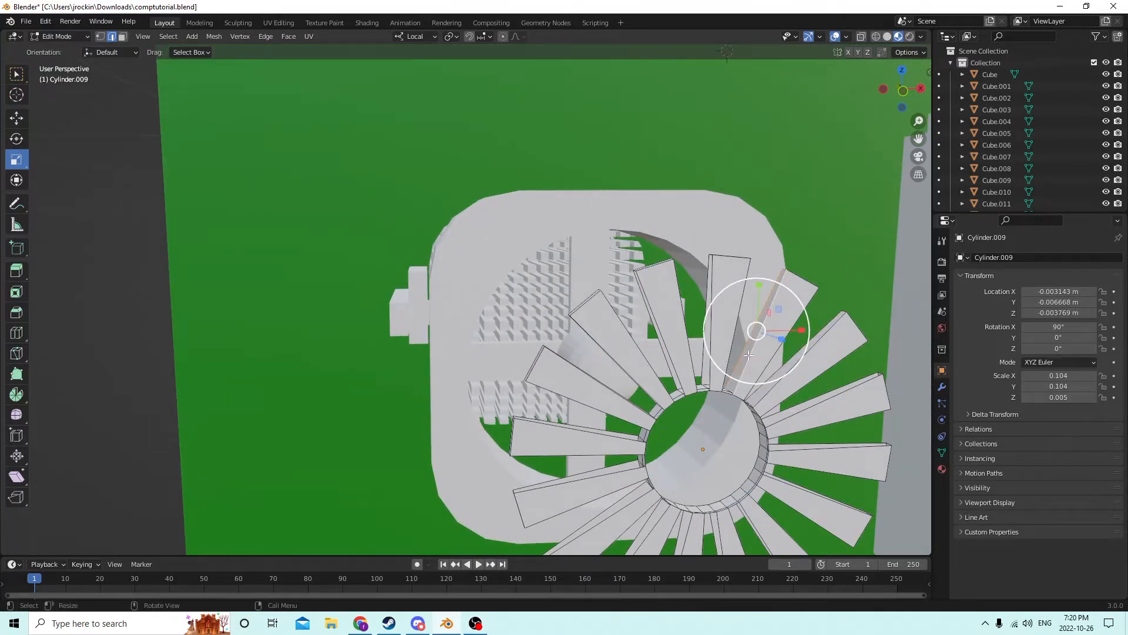
pyautogui.moveTo(749, 356); pyautogui.dragTo(753, 356, button='middle')
pyautogui.keyDown('shift'); pyautogui.click(822, 356); pyautogui.keyUp('shift')
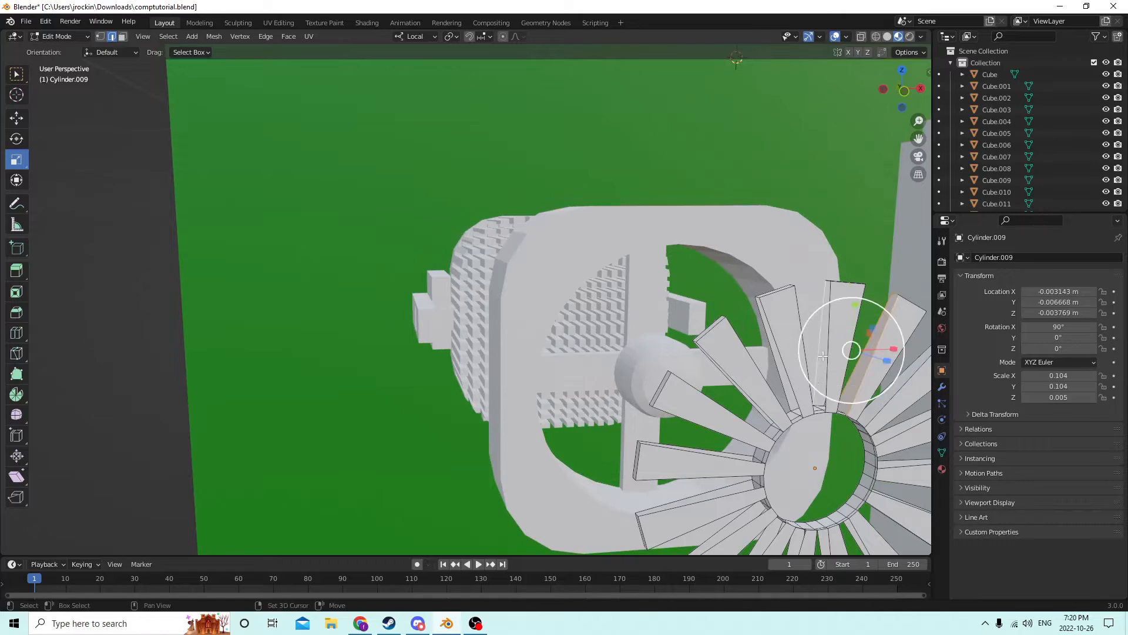
pyautogui.click(781, 378)
pyautogui.keyDown('shift'); pyautogui.click(786, 378); pyautogui.keyUp('shift')
pyautogui.press('f')
pyautogui.moveTo(786, 377); pyautogui.dragTo(787, 367, button='middle')
# - Fill the open counter-clockwise sides of the two upper-left blades and the left horizontal blade with faces
pyautogui.click(821, 186)
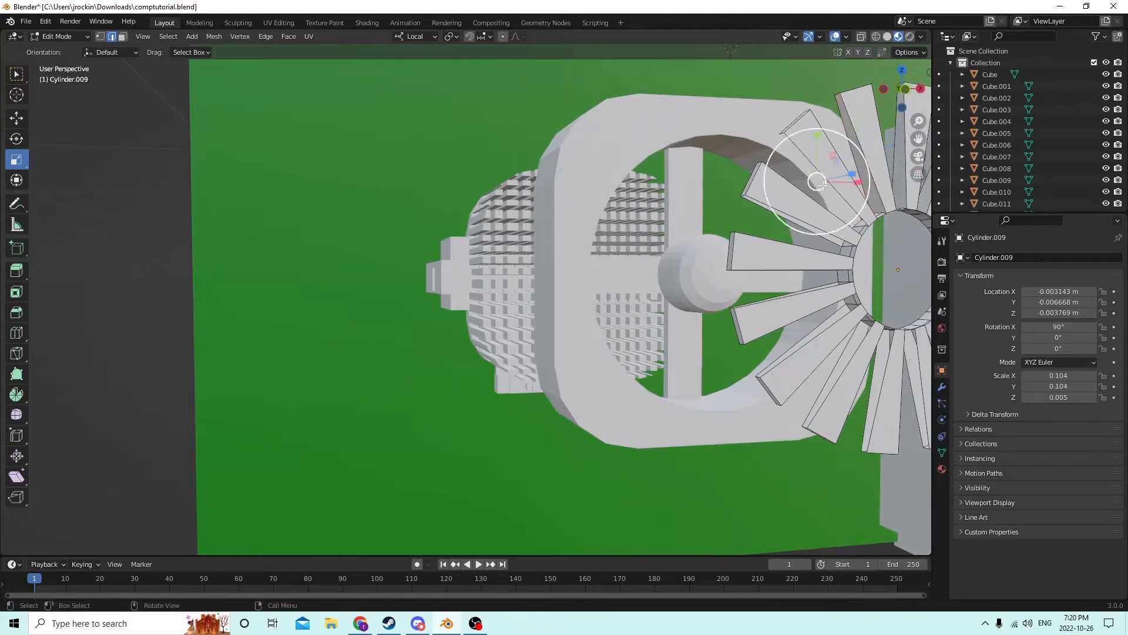
pyautogui.click(817, 200)
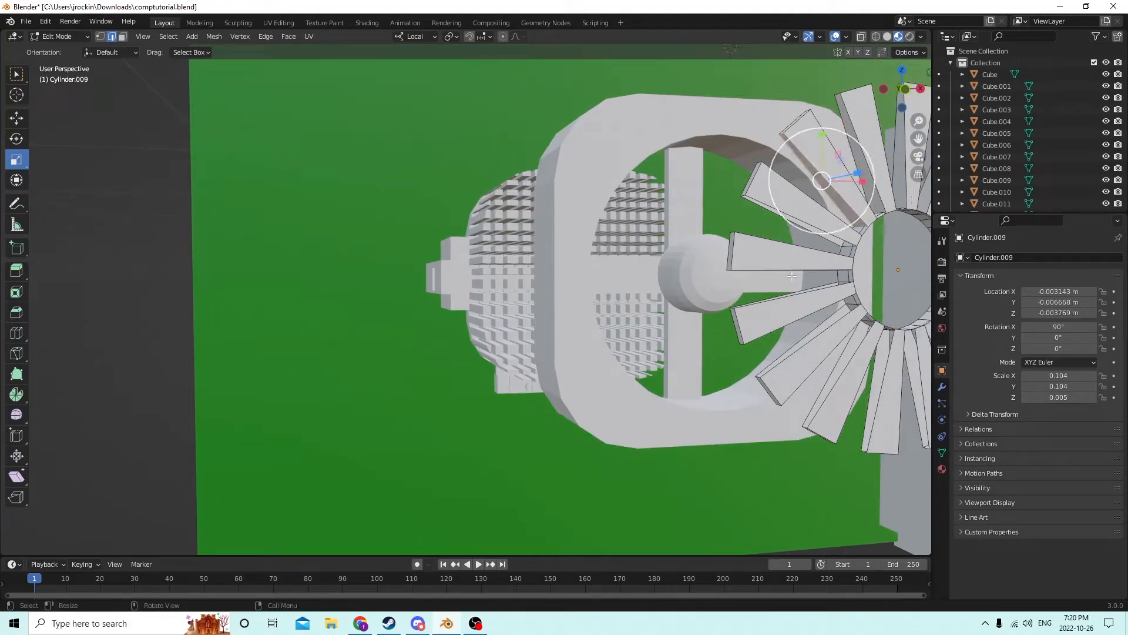
pyautogui.keyDown('shift'); pyautogui.moveTo(792, 275); pyautogui.dragTo(704, 170, button='middle'); pyautogui.keyUp('shift')
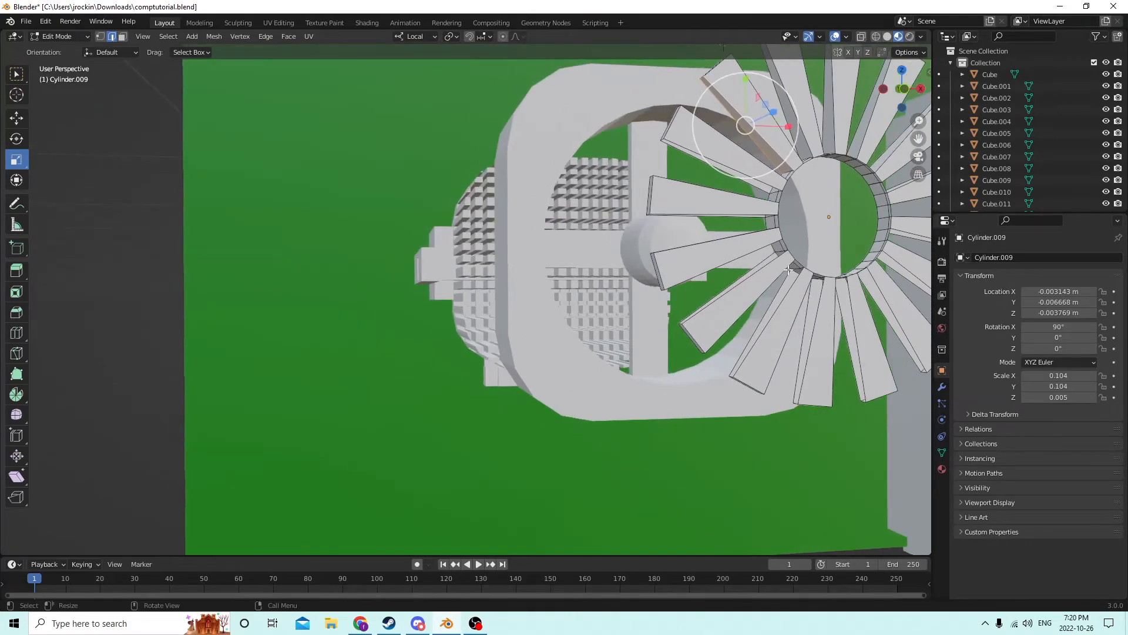
pyautogui.keyDown('shift'); pyautogui.click(708, 164); pyautogui.keyUp('shift')
pyautogui.keyDown('shift'); pyautogui.click(717, 159); pyautogui.keyUp('shift')
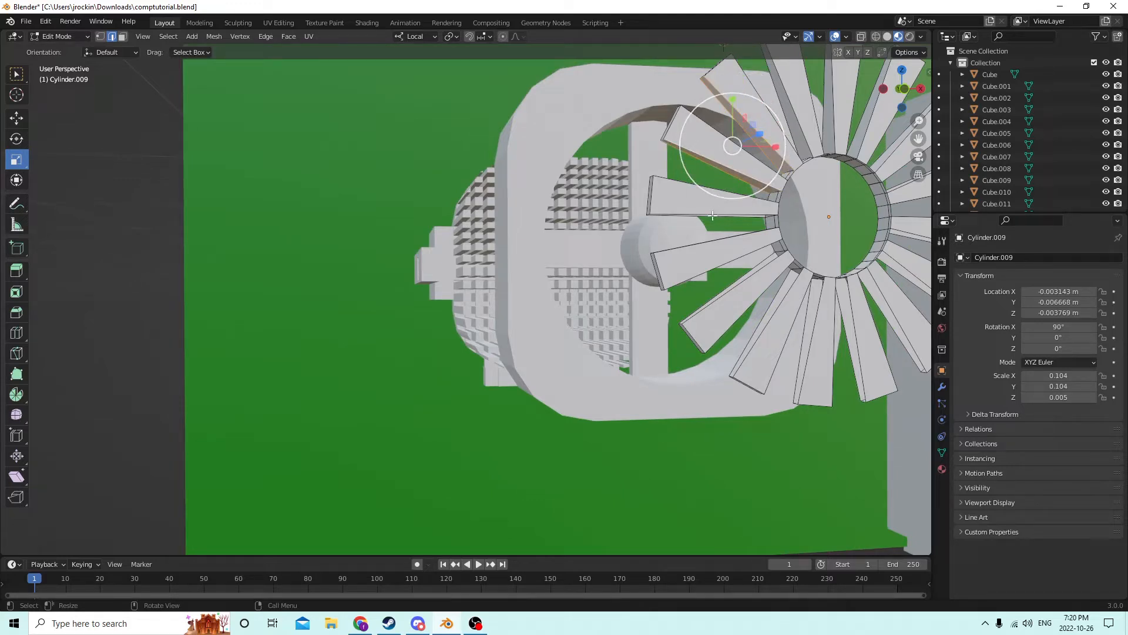
pyautogui.click(712, 216)
# - Close the open counter-clockwise sides of the lower-left blades by filling faces between their long edges
pyautogui.moveTo(709, 201); pyautogui.dragTo(758, 181, button='middle')
pyautogui.click(777, 354)
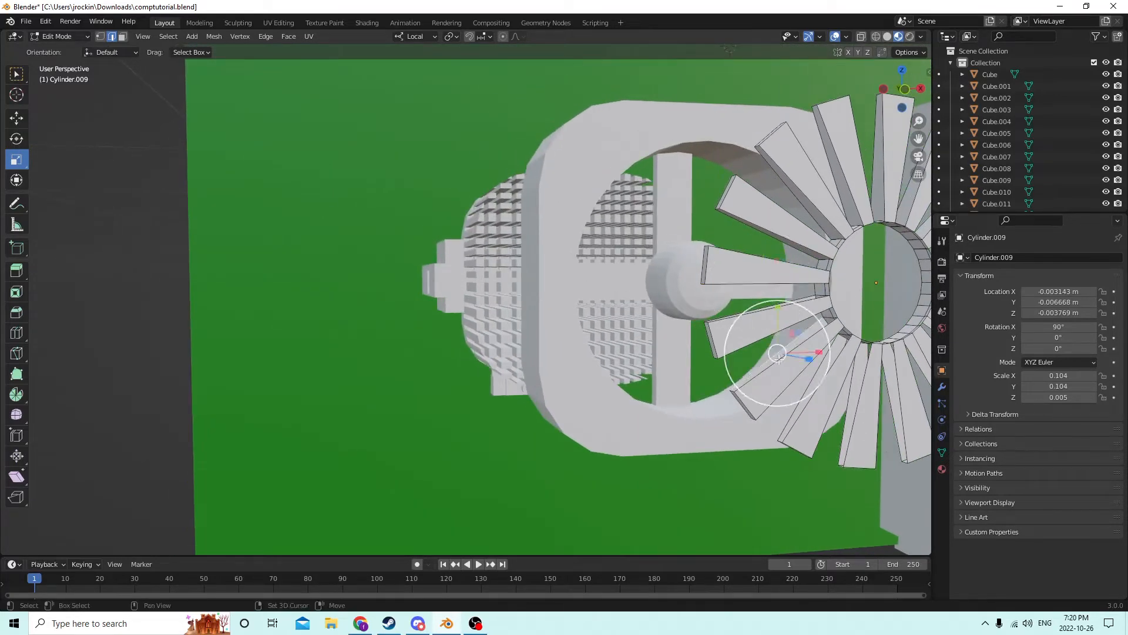
pyautogui.keyDown('shift'); pyautogui.click(778, 357); pyautogui.keyUp('shift')
pyautogui.click(794, 401)
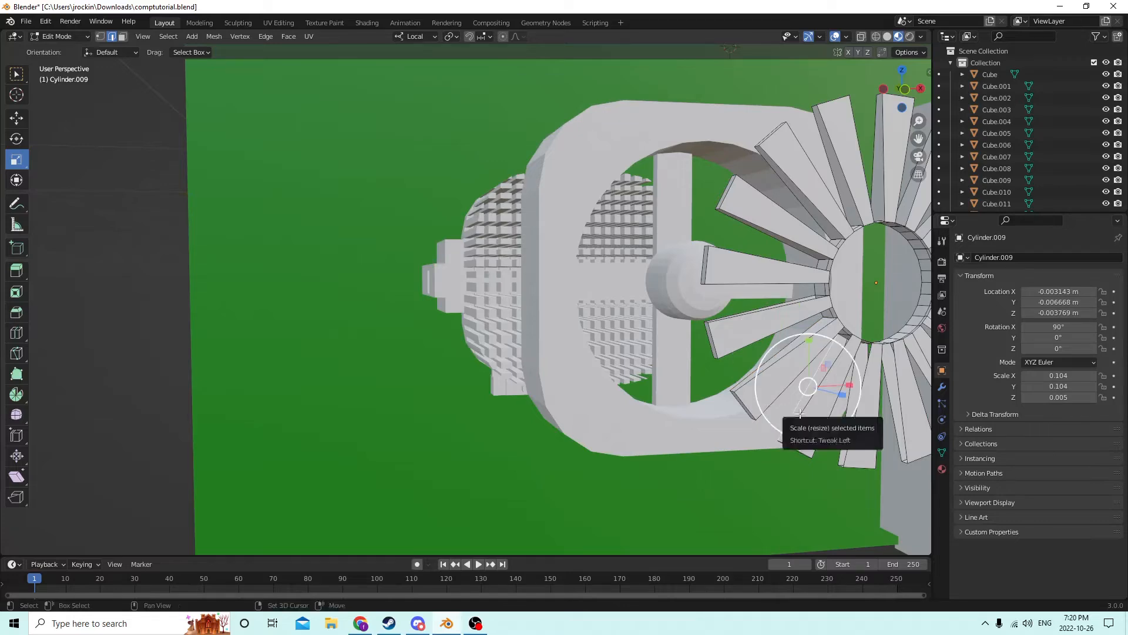
pyautogui.moveTo(798, 400)
pyautogui.mouseDown(button='middle')
pyautogui.moveTo(788, 393)
pyautogui.moveTo(798, 399)
pyautogui.mouseUp(button='middle')
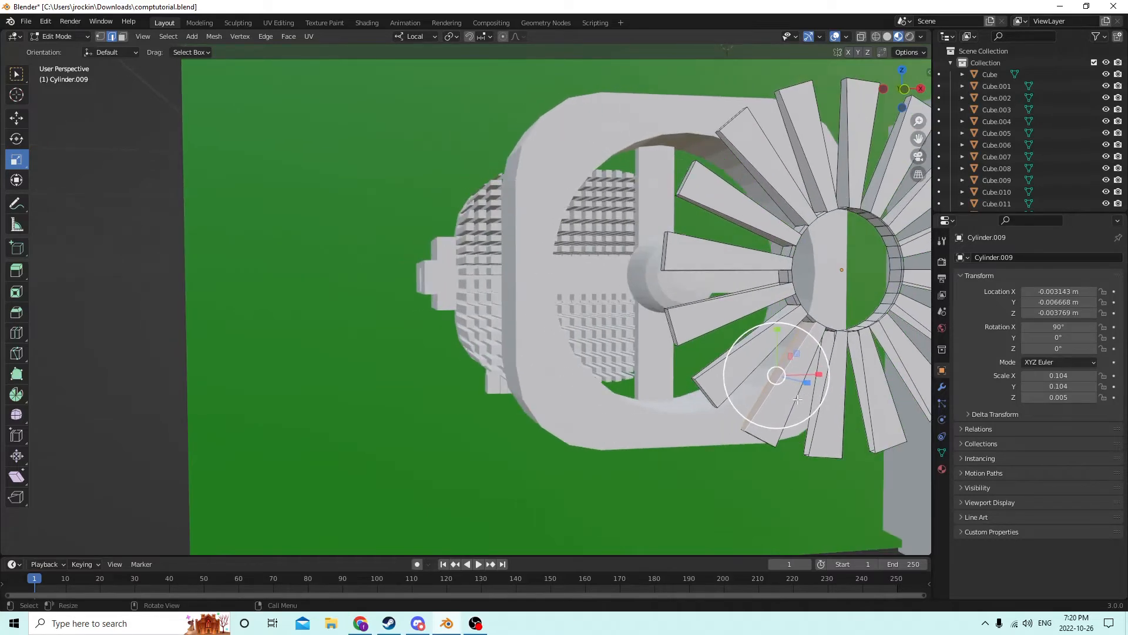
# - Fill the open left-hand sides of the two blades at the bottom of the fan with faces
pyautogui.click(818, 411)
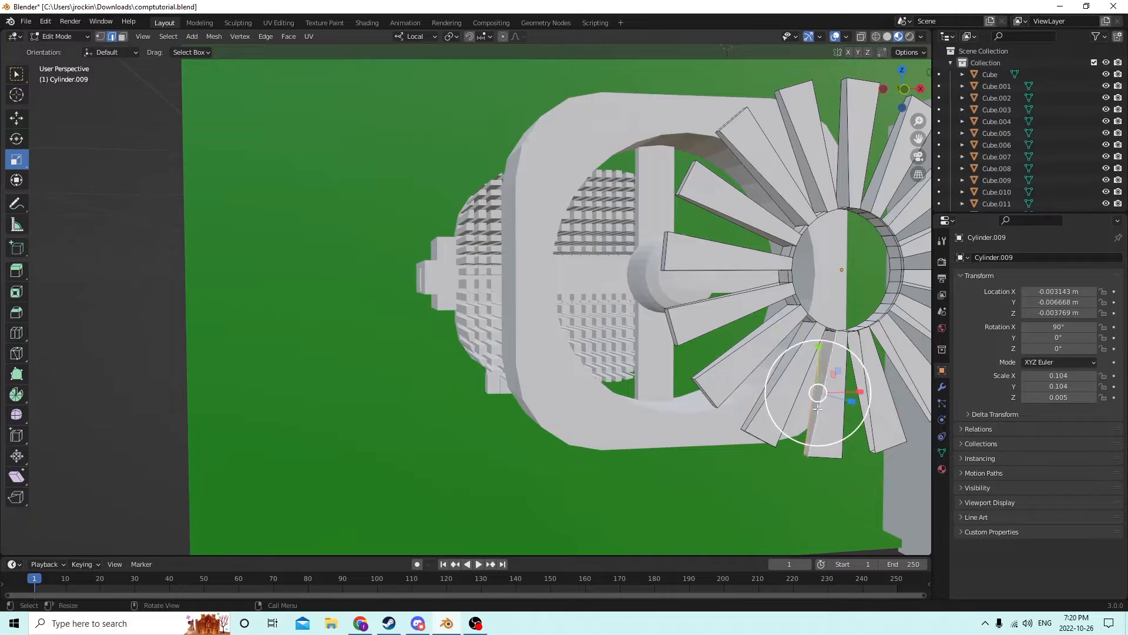
pyautogui.click(861, 399)
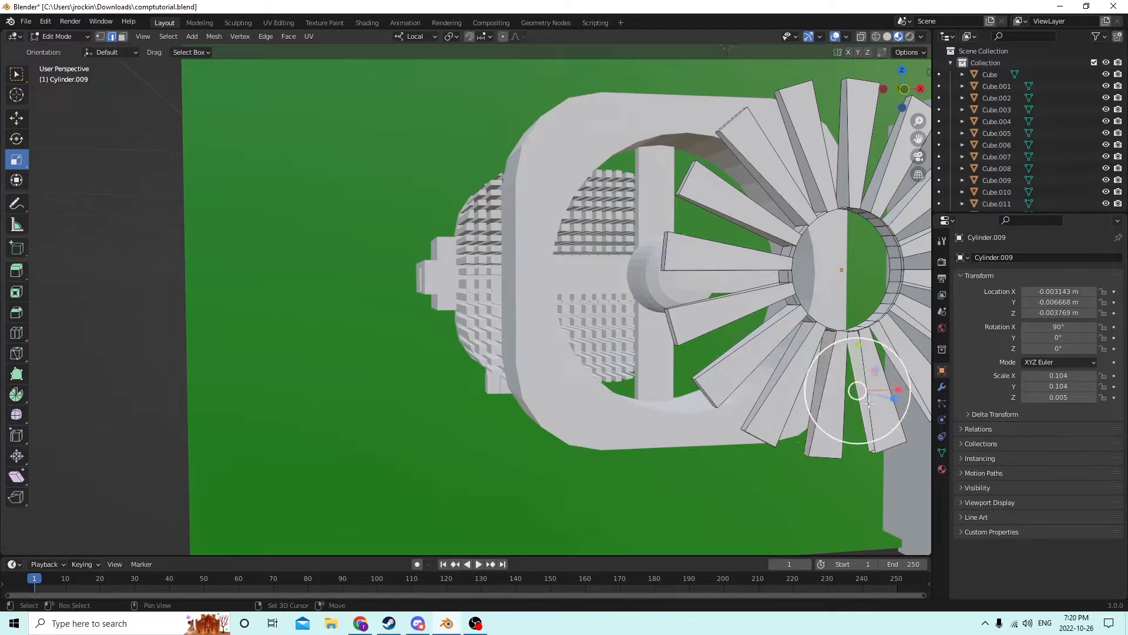
pyautogui.click(868, 403)
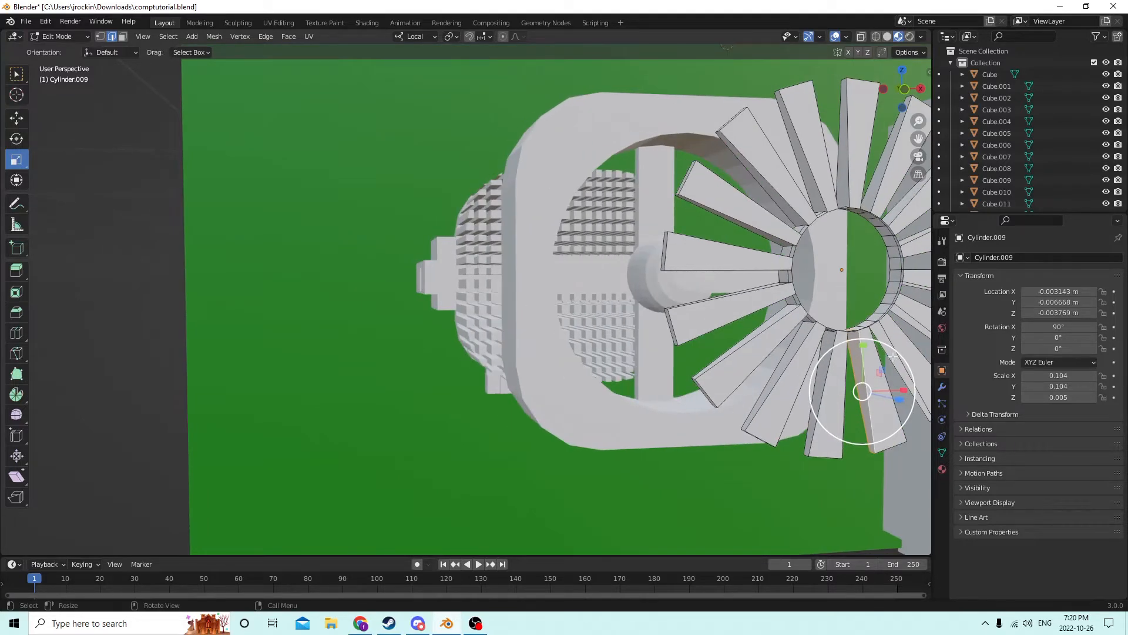
# - Fill the open counter-clockwise sides of the fan's lower-right blades with faces between their long edges
pyautogui.click(893, 357)
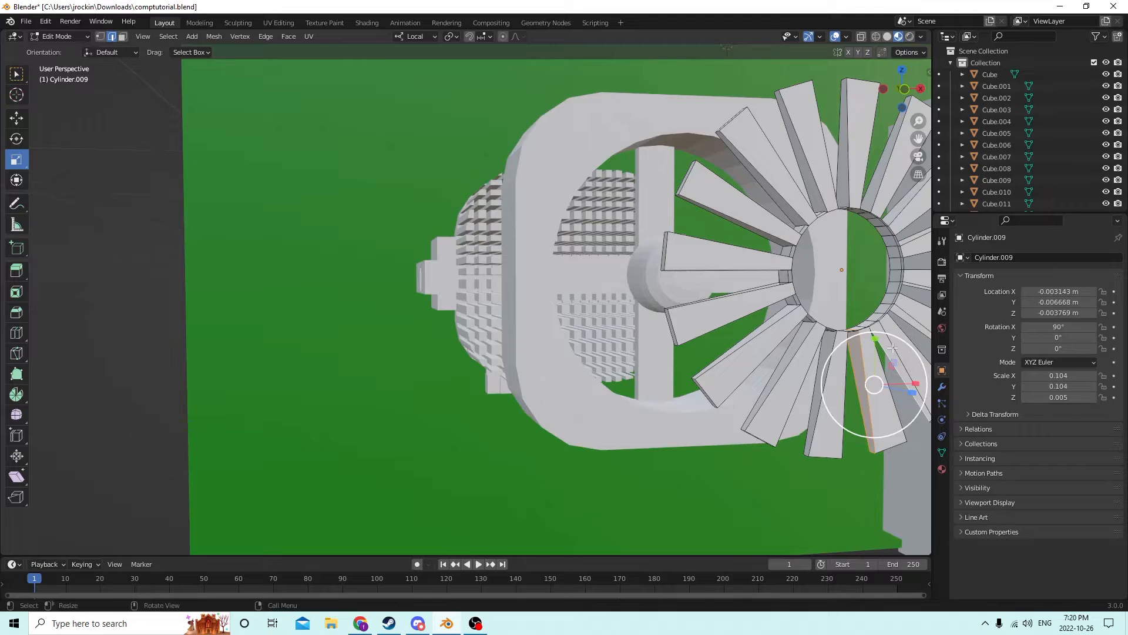
pyautogui.moveTo(893, 348); pyautogui.dragTo(811, 222, button='middle')
pyautogui.click(761, 191)
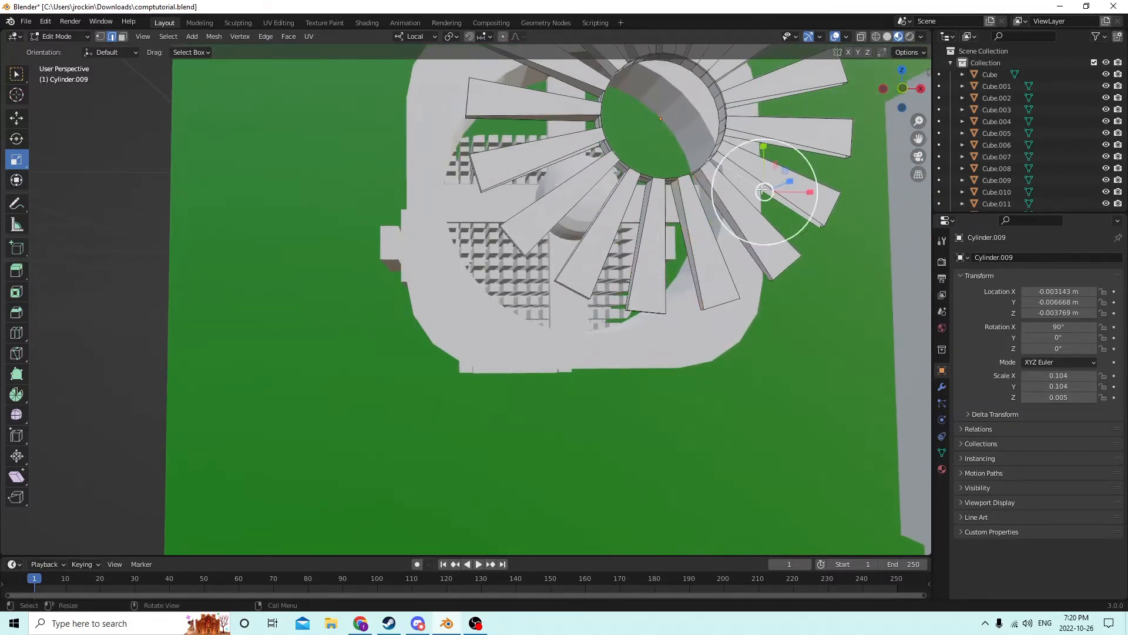
pyautogui.moveTo(756, 175); pyautogui.dragTo(767, 147, button='middle')
pyautogui.click(735, 103)
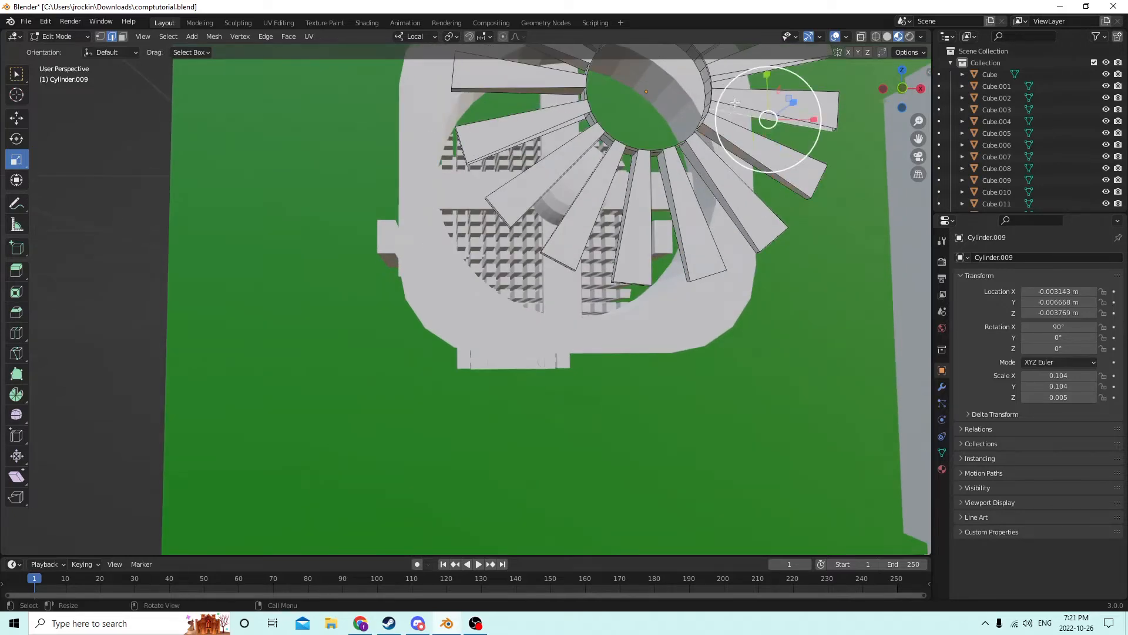
pyautogui.keyDown('shift'); pyautogui.click(738, 106); pyautogui.keyUp('shift')
# - Close the open sides of the next blades up the right-hand side of the fan with faces
pyautogui.moveTo(737, 106); pyautogui.dragTo(620, 130, button='middle')
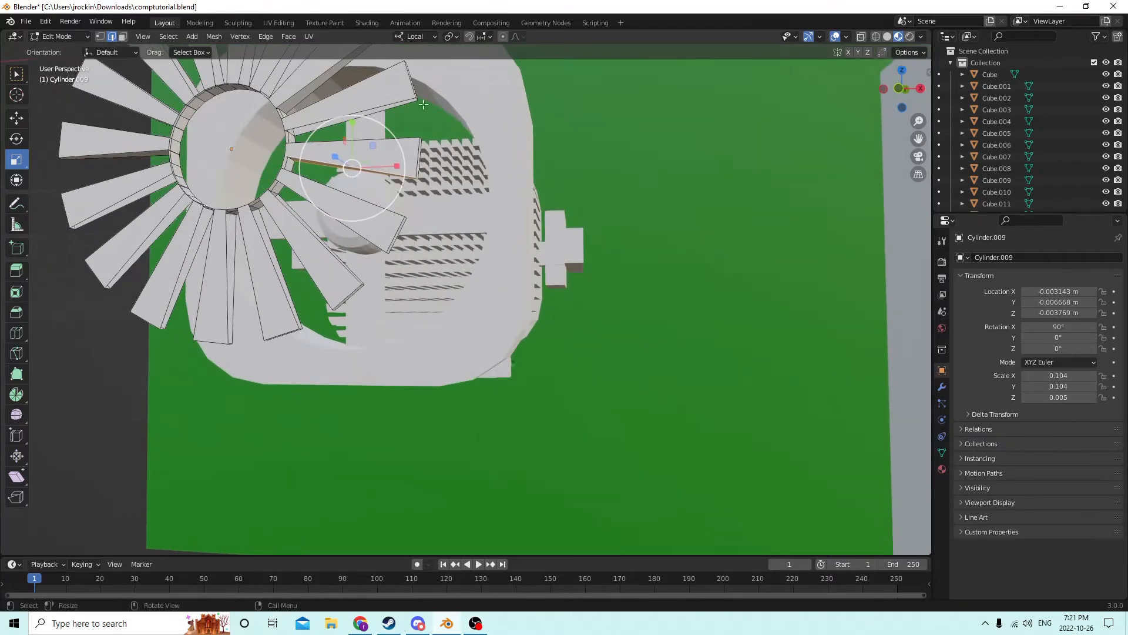
pyautogui.click(313, 124)
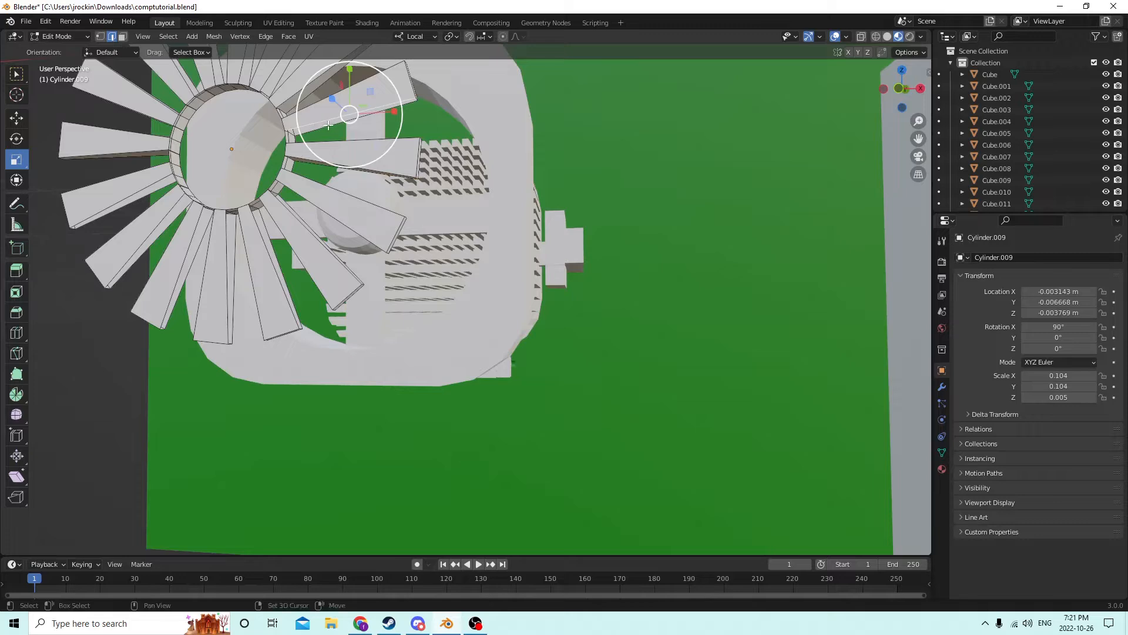
pyautogui.moveTo(328, 126); pyautogui.dragTo(545, 183, button='middle')
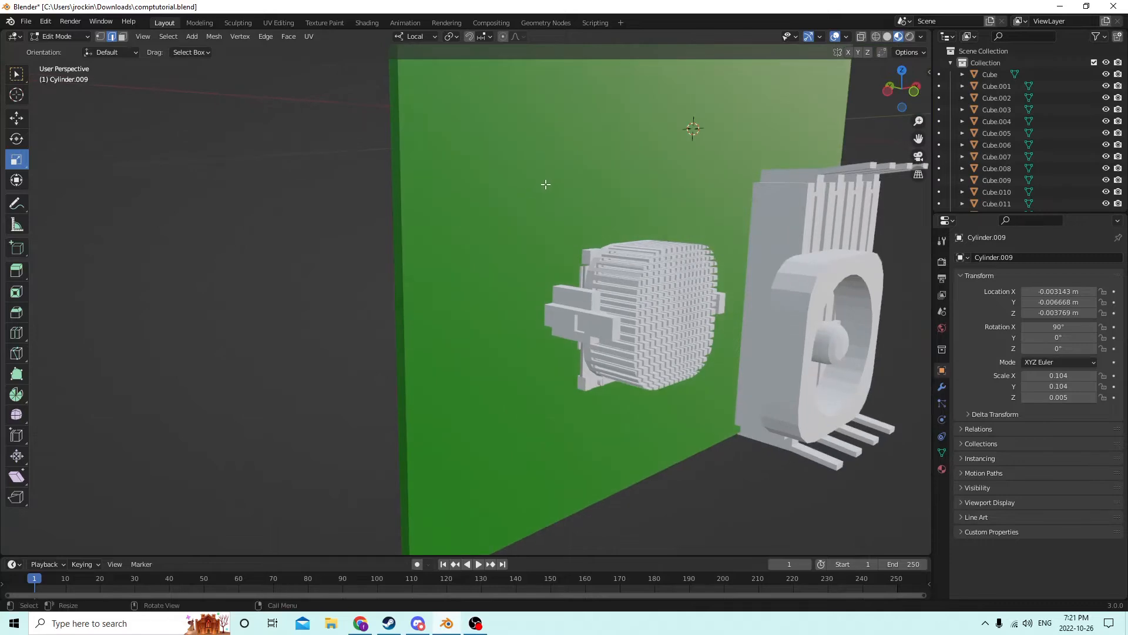
pyautogui.moveTo(850, 188); pyautogui.dragTo(798, 216, button='middle')
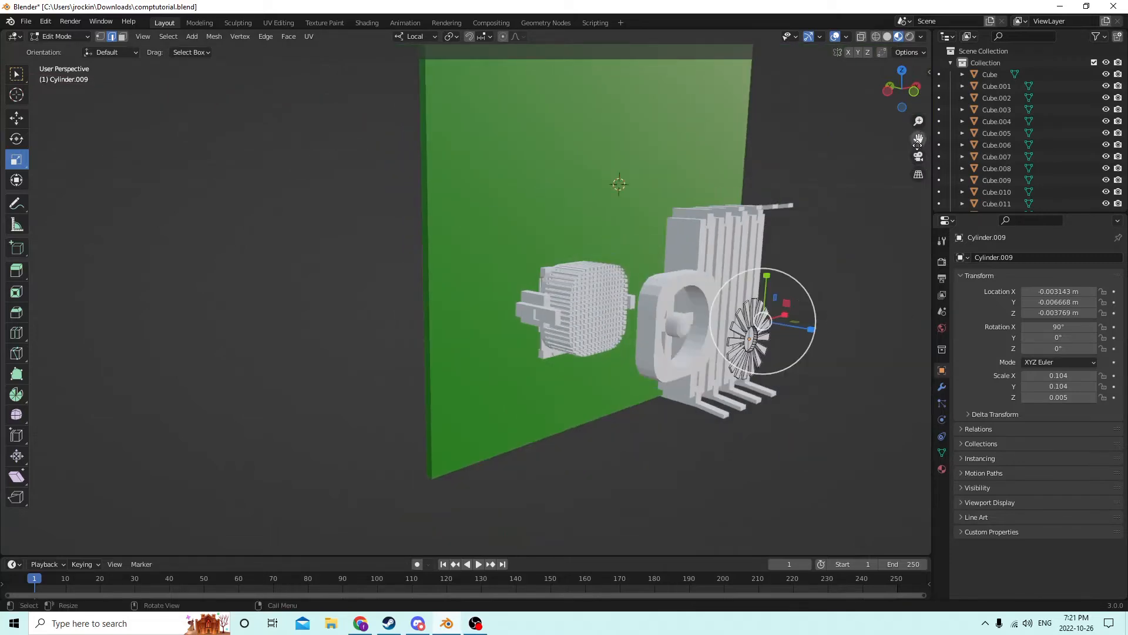
pyautogui.moveTo(918, 141); pyautogui.dragTo(776, 193, button='middle')
pyautogui.moveTo(735, 160); pyautogui.dragTo(727, 181, button='middle')
pyautogui.scroll(2, 731, 177)
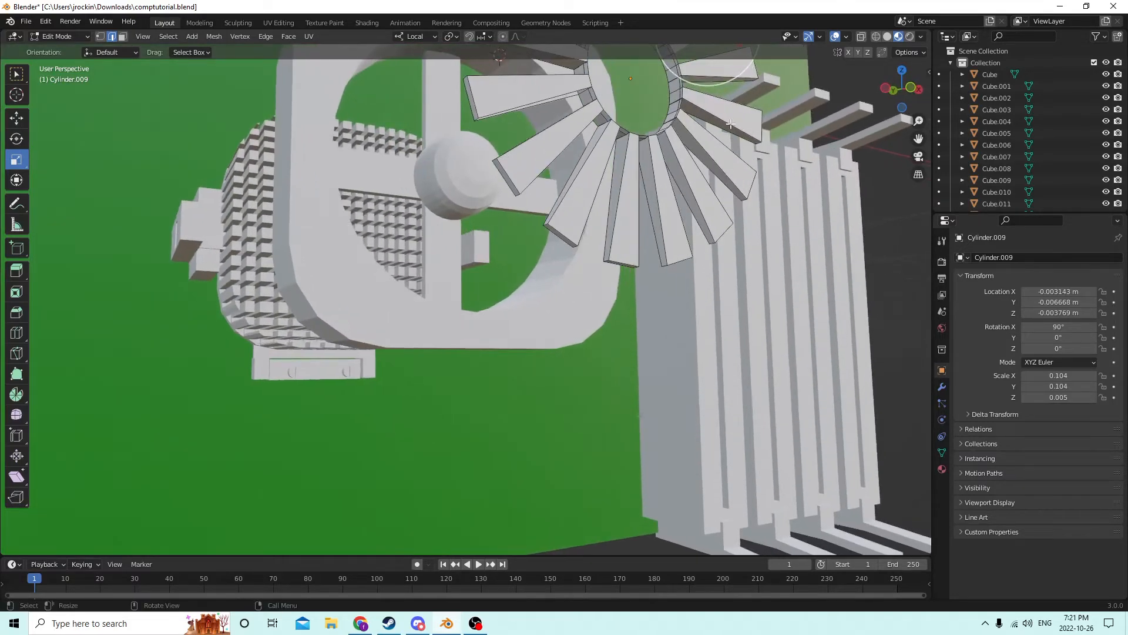
pyautogui.moveTo(731, 123); pyautogui.dragTo(684, 130, button='middle')
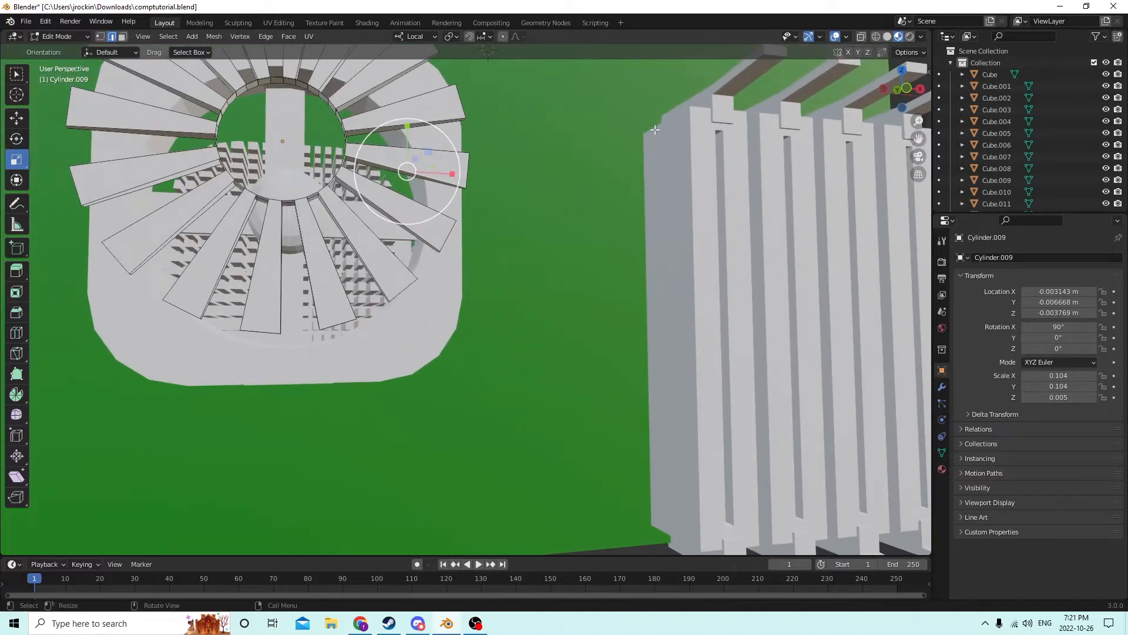
pyautogui.click(360, 131)
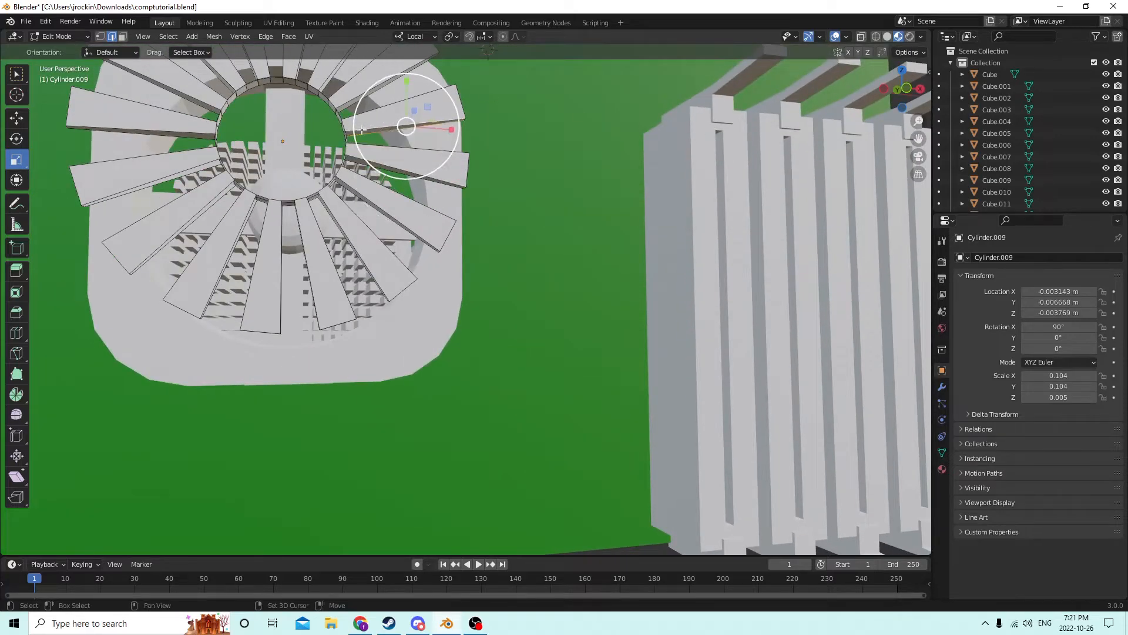
# - Set the viewport to solid shading and examine the fan blades from several sides for remaining gaps
pyautogui.click(887, 37)
pyautogui.moveTo(592, 124); pyautogui.dragTo(584, 119, button='middle')
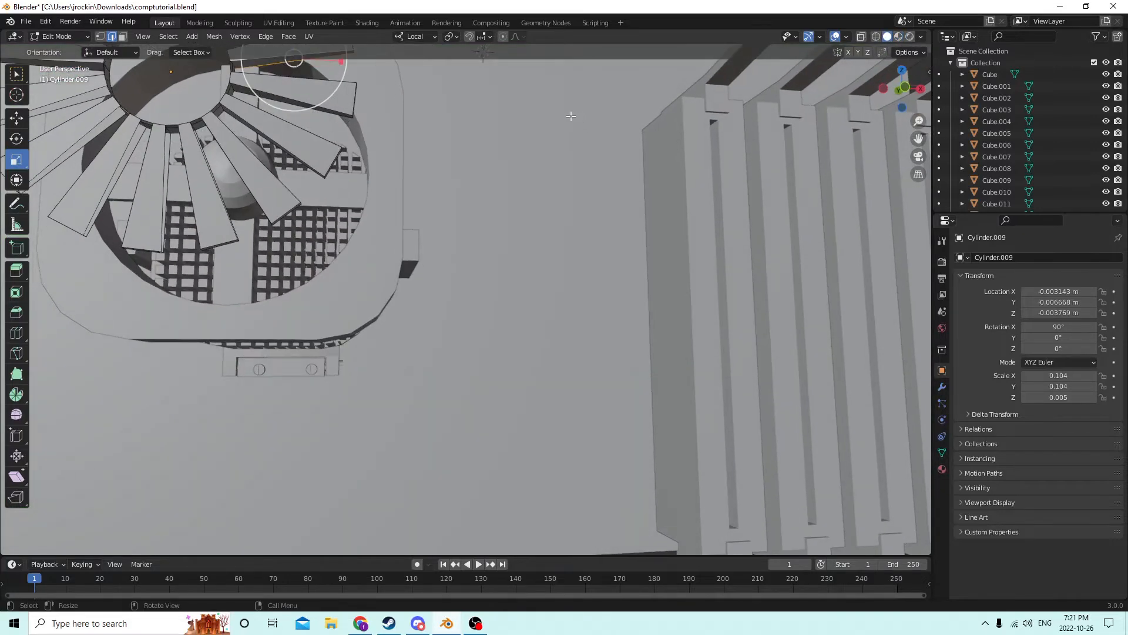
pyautogui.moveTo(248, 92); pyautogui.dragTo(437, 121, button='middle')
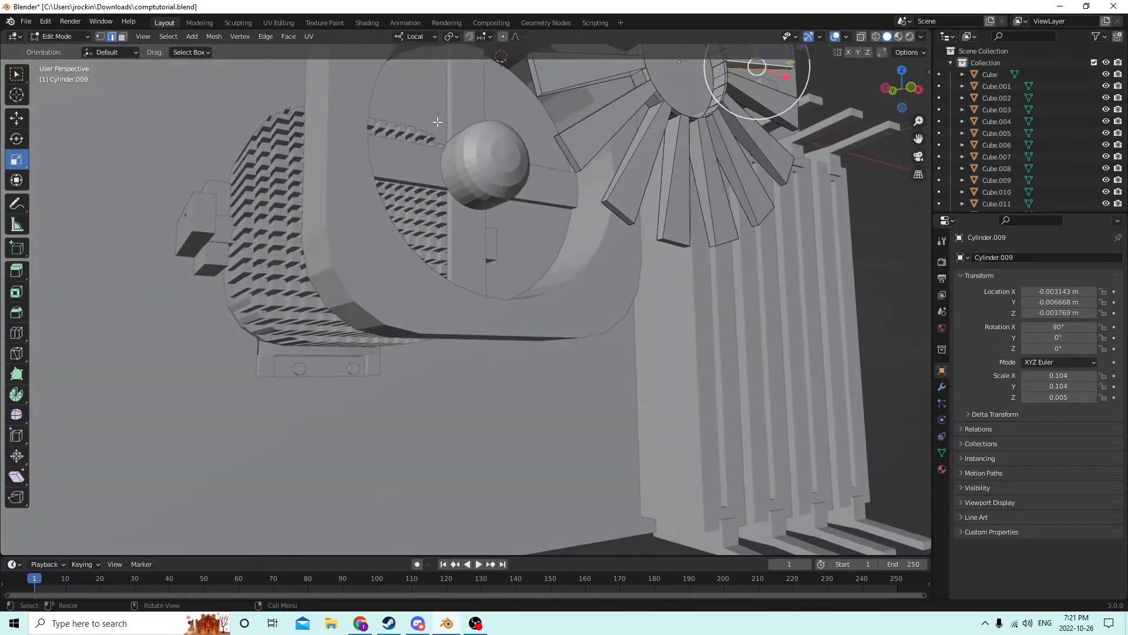
pyautogui.moveTo(623, 149); pyautogui.dragTo(637, 159, button='middle')
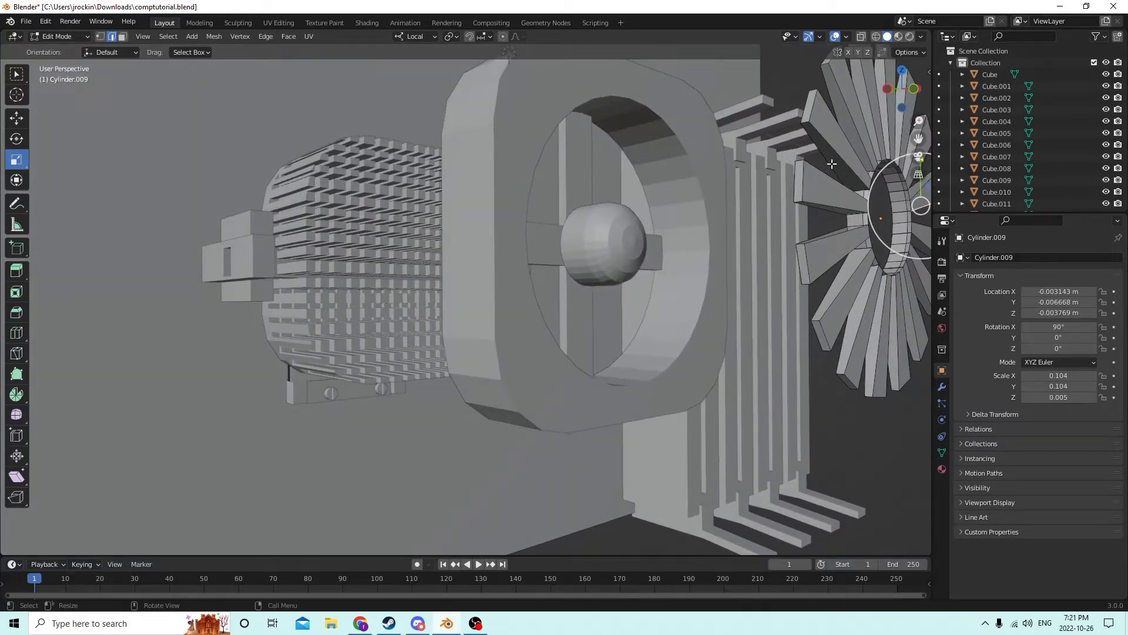
pyautogui.moveTo(832, 163); pyautogui.dragTo(790, 188, button='middle')
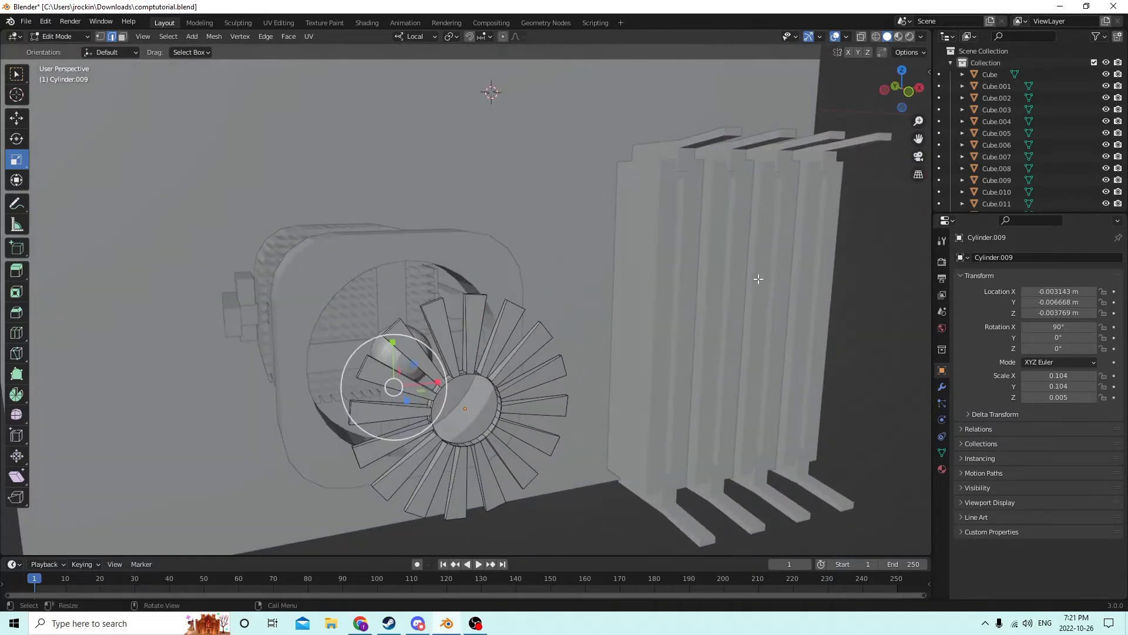
pyautogui.moveTo(693, 279); pyautogui.dragTo(667, 248, button='middle')
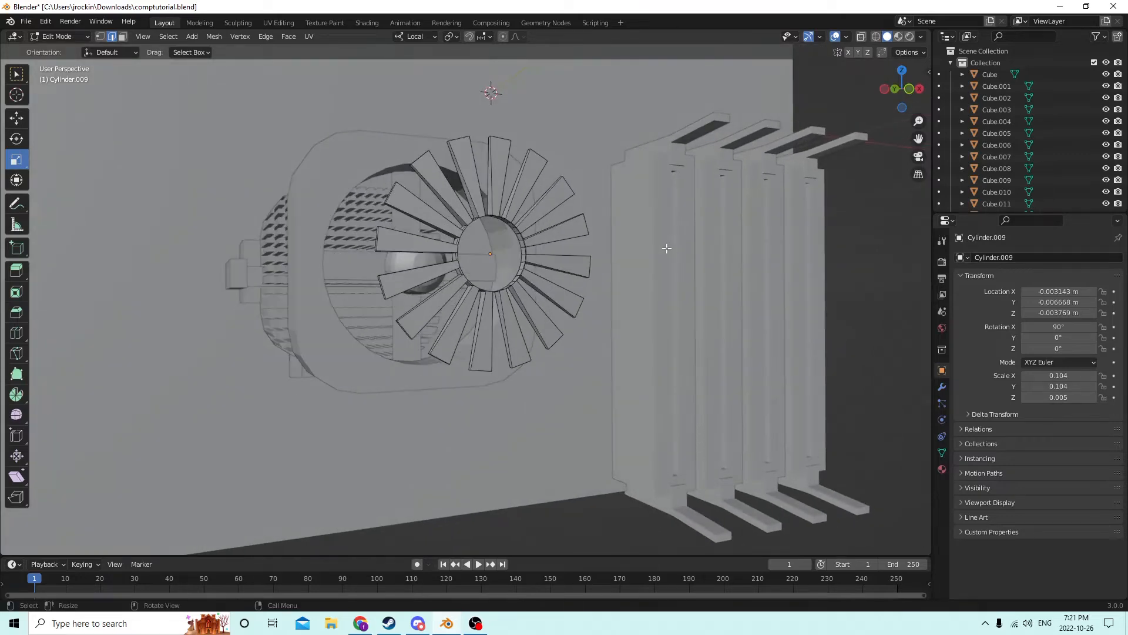
pyautogui.press('q')
pyautogui.moveTo(629, 177); pyautogui.dragTo(651, 192, button='middle')
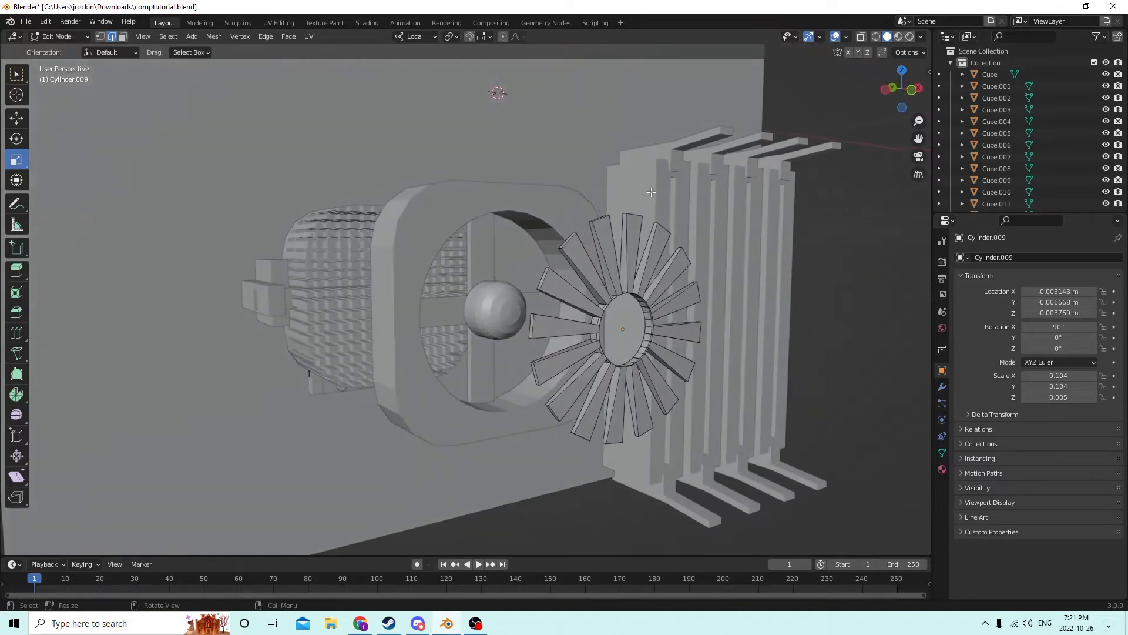
# - Return to Object Mode and move the blade ring 0.002071 m back along its local Z axis, into the frame around the hub
pyautogui.press('Tab')
pyautogui.moveTo(704, 262); pyautogui.dragTo(738, 355, button='middle')
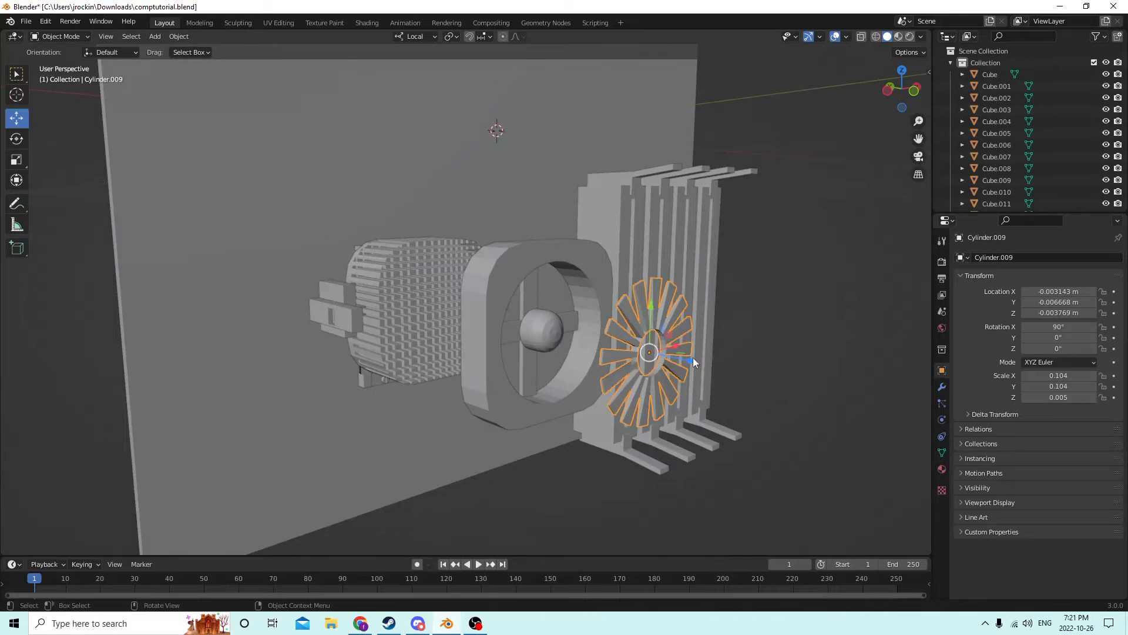
pyautogui.moveTo(692, 361); pyautogui.dragTo(587, 295)
pyautogui.moveTo(587, 295); pyautogui.dragTo(559, 273, button='middle')
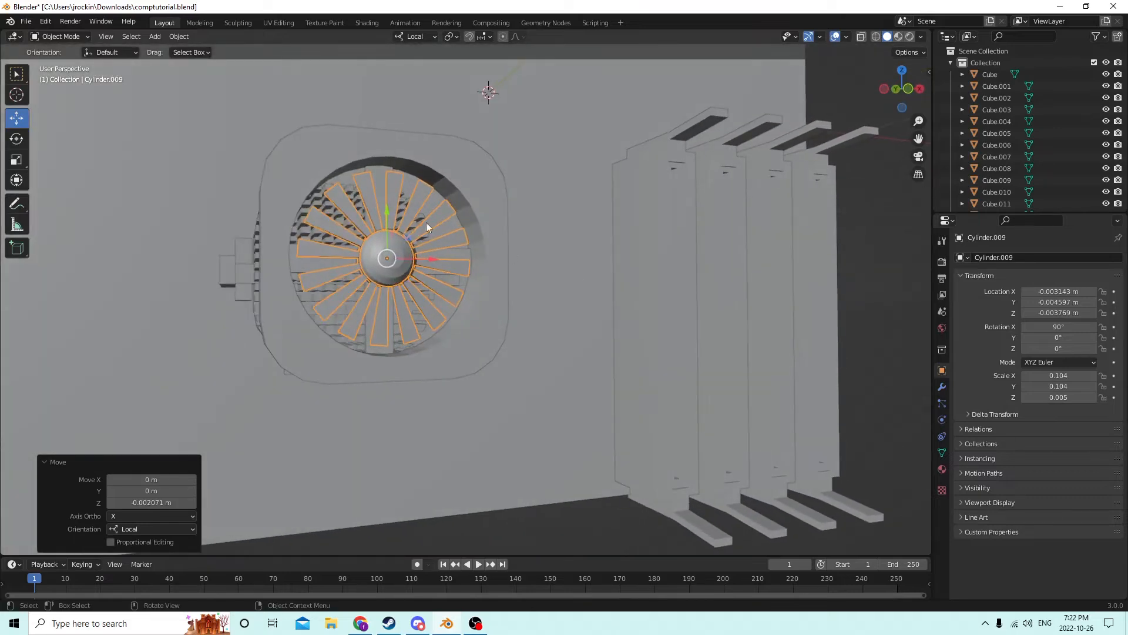
# - Try moving the hub and blades together 0.001811 m forward along local Z, out of the frame, and undo the move
pyautogui.keyDown('shift'); pyautogui.click(378, 248); pyautogui.keyUp('shift')
pyautogui.moveTo(393, 249); pyautogui.dragTo(608, 323, button='middle')
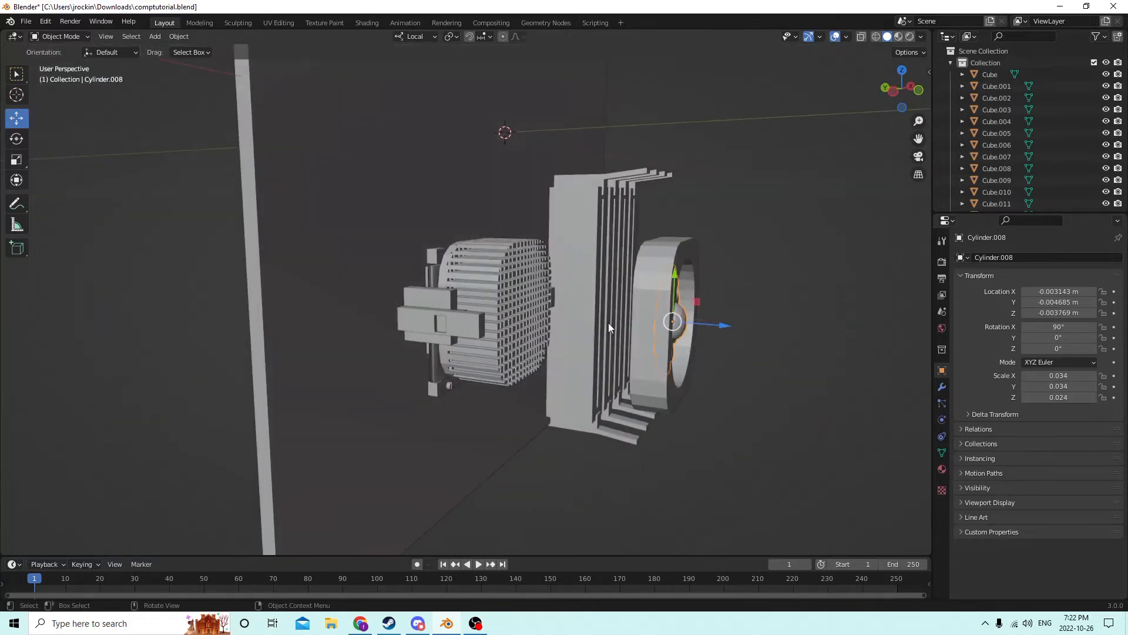
pyautogui.press('Tab')
pyautogui.press('Tab')
pyautogui.moveTo(727, 331); pyautogui.dragTo(837, 315)
pyautogui.moveTo(837, 316); pyautogui.dragTo(755, 305, button='middle')
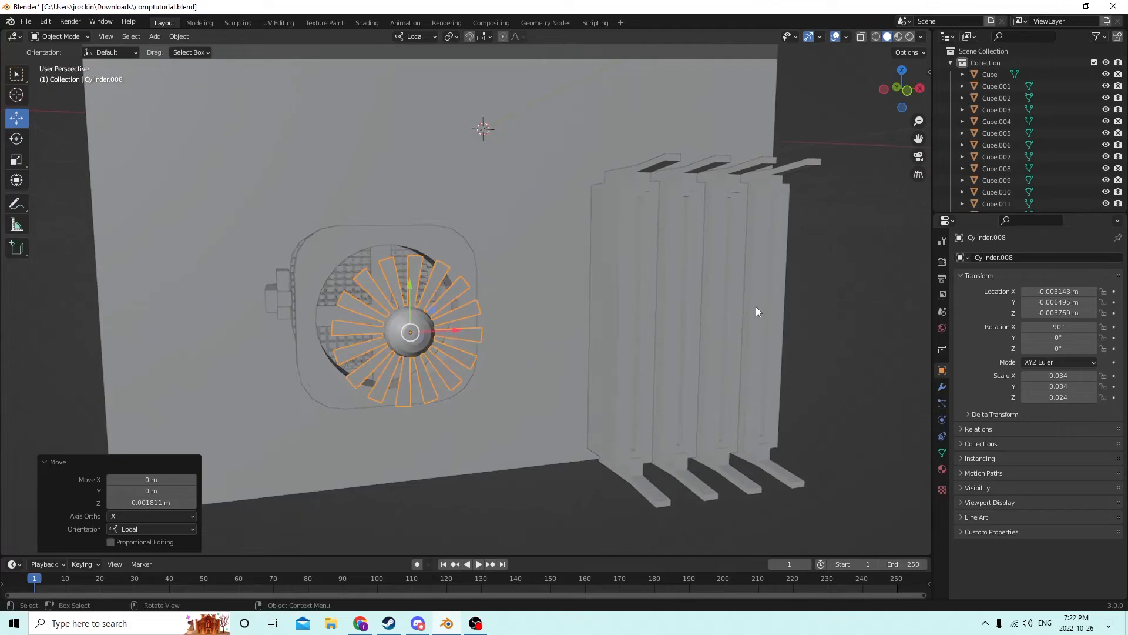
pyautogui.moveTo(415, 166); pyautogui.dragTo(289, 81, button='middle')
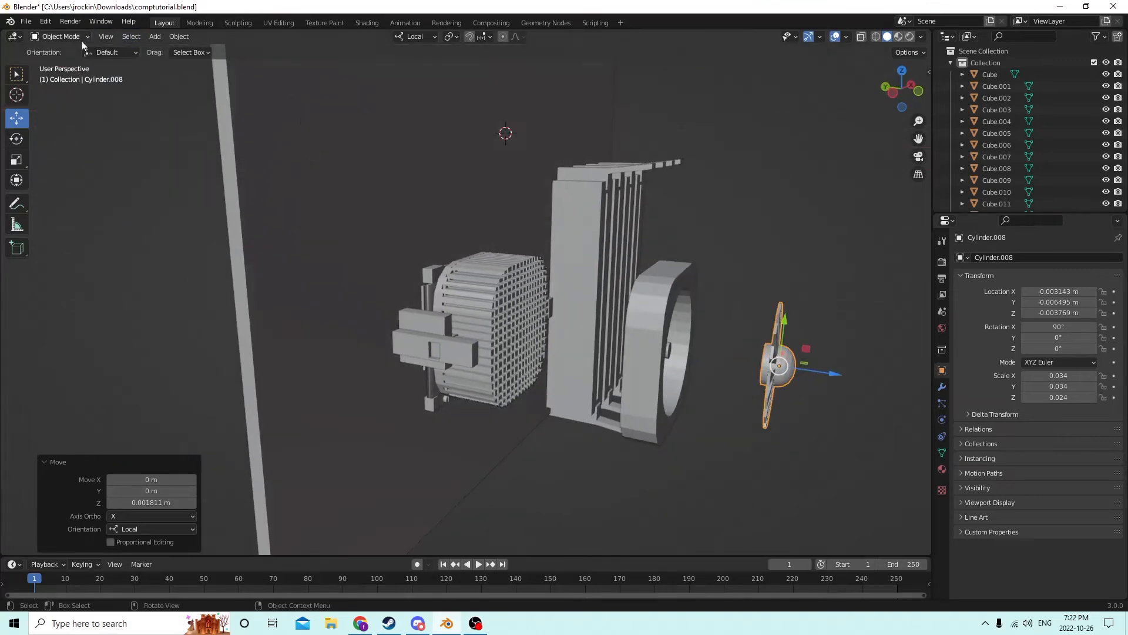
pyautogui.click(46, 22)
pyautogui.click(59, 35)
# - Check the assembled fan with the whole board in view and switch the viewport shading back to Material Preview
pyautogui.moveTo(140, 65); pyautogui.dragTo(535, 315, button='middle')
pyautogui.click(512, 264)
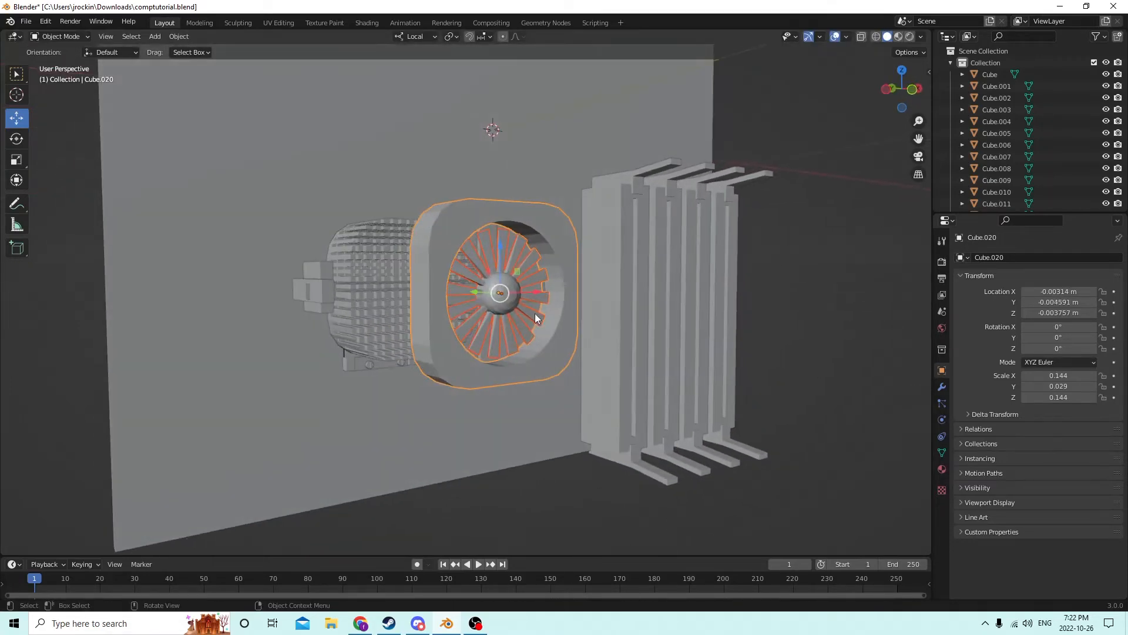
pyautogui.scroll(-5, 535, 315)
pyautogui.moveTo(629, 353); pyautogui.dragTo(607, 357, button='middle')
pyautogui.click(541, 341)
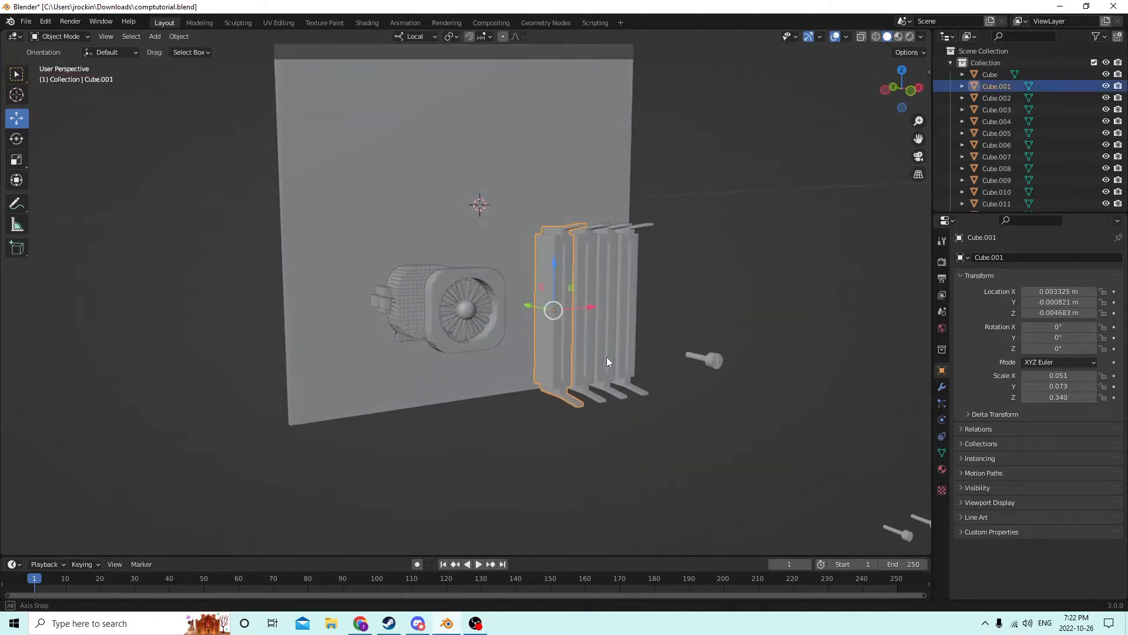
pyautogui.click(898, 36)
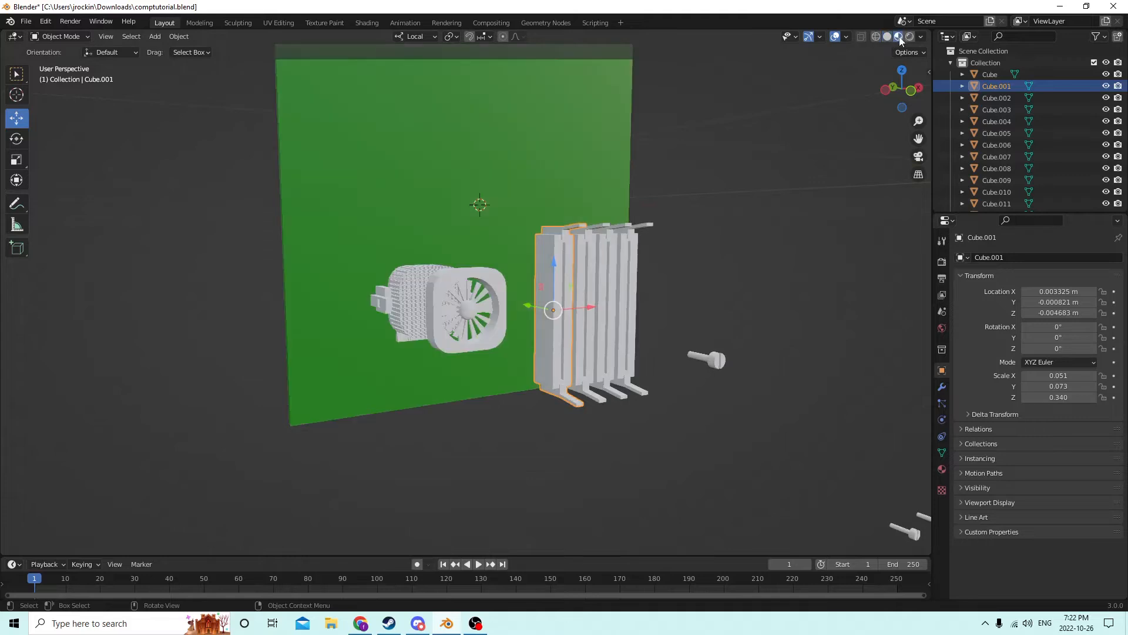
# - Move the nearest loose screw along its local Z axis toward the fan
pyautogui.click(714, 360)
pyautogui.scroll(1, 685, 370)
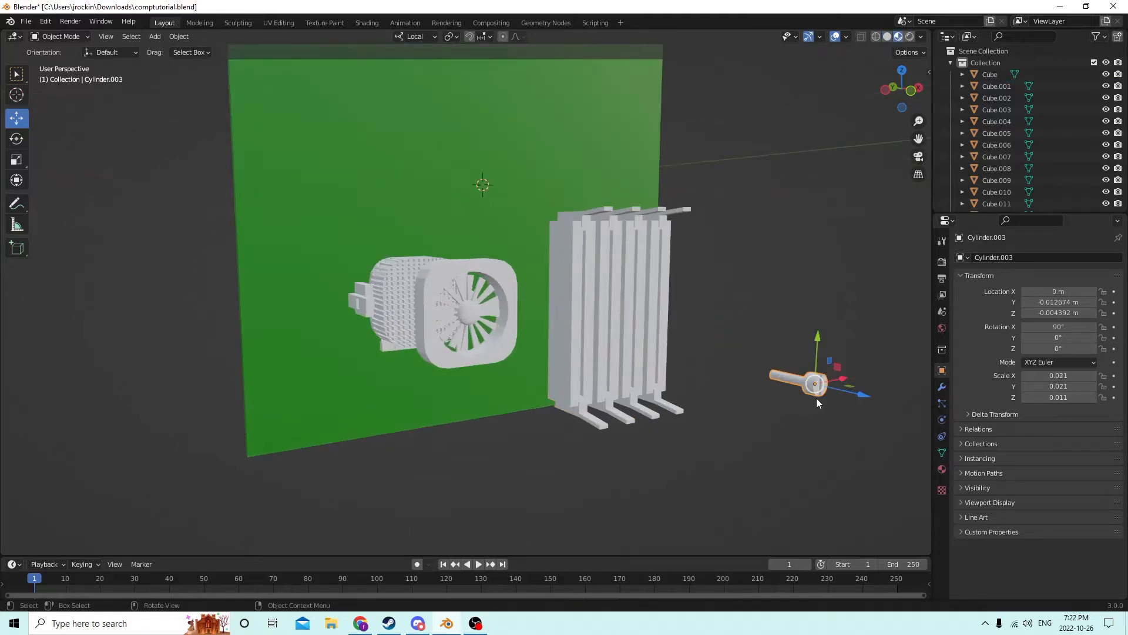
pyautogui.press('g')
pyautogui.press('z')
pyautogui.press('z')
pyautogui.click(548, 281)
pyautogui.moveTo(549, 280); pyautogui.dragTo(565, 327, button='middle')
# - Shift the screw along local X to an X location of -0.001685 m beside the fan frame, and 0.000438 m forward along local Z
pyautogui.moveTo(543, 353); pyautogui.dragTo(573, 363)
pyautogui.scroll(2, 546, 341)
pyautogui.moveTo(546, 341); pyautogui.dragTo(527, 291, button='middle')
pyautogui.moveTo(602, 337)
pyautogui.mouseDown()
pyautogui.moveTo(653, 337)
pyautogui.moveTo(599, 340)
pyautogui.mouseUp()
pyautogui.moveTo(598, 340); pyautogui.dragTo(413, 383, button='middle')
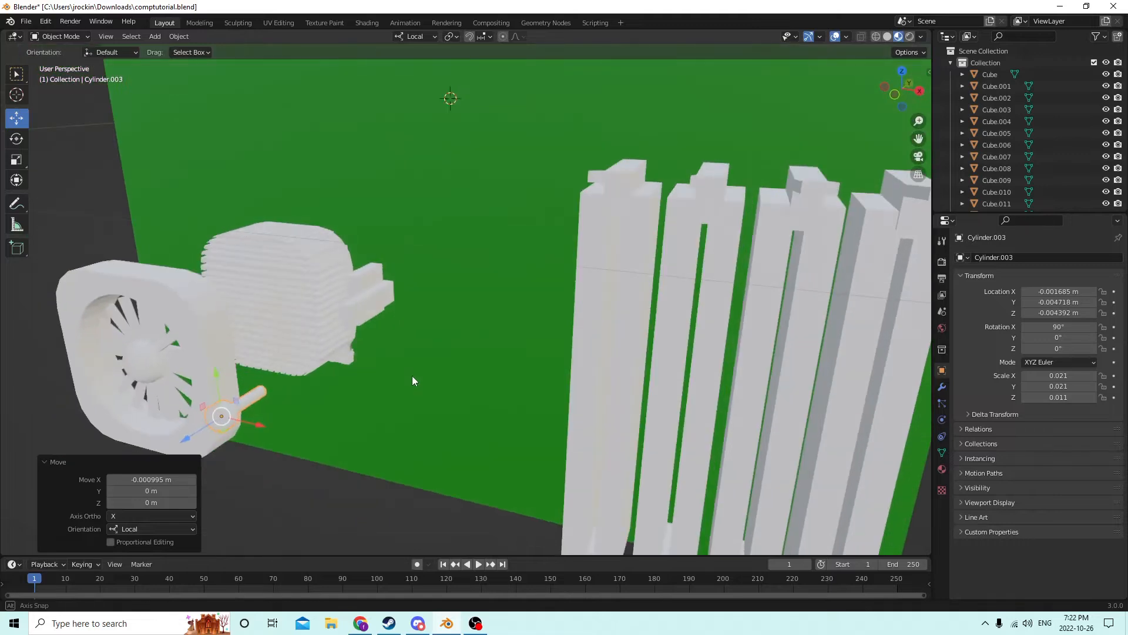
pyautogui.moveTo(195, 438); pyautogui.dragTo(179, 450)
pyautogui.moveTo(179, 449); pyautogui.dragTo(330, 357, button='middle')
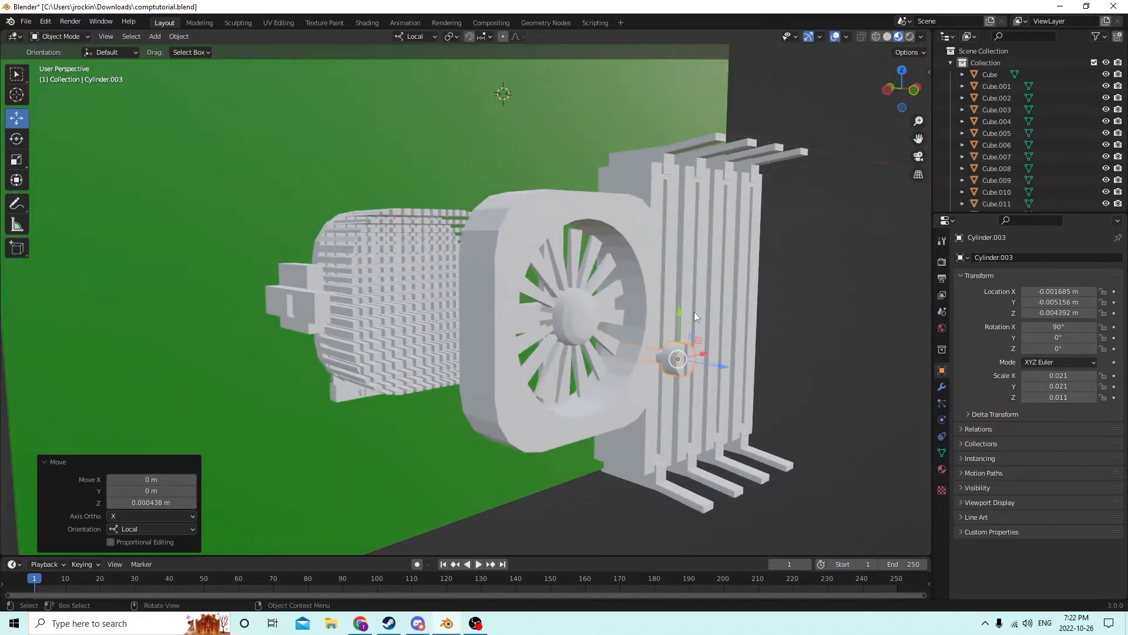
# - Fit the screw into the frame's upper-right corner, moving it 0.001606 m in local Y, -0.000351 m in X and -0.000161 m in Z
pyautogui.moveTo(693, 311); pyautogui.dragTo(710, 235)
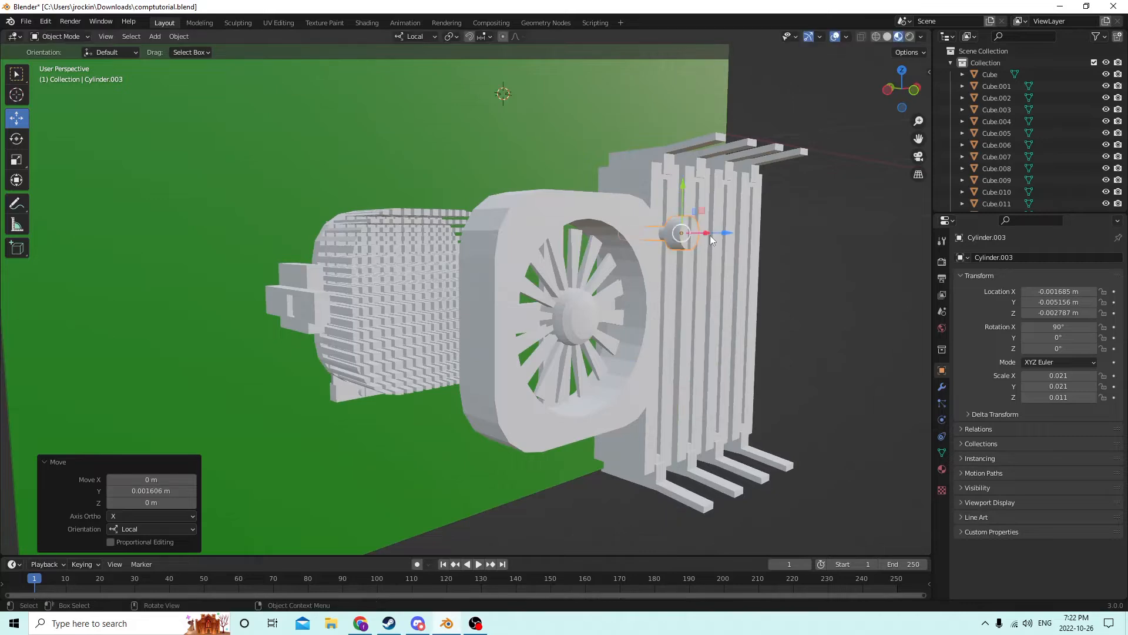
pyautogui.moveTo(713, 234); pyautogui.dragTo(634, 269, button='middle')
pyautogui.moveTo(605, 286); pyautogui.dragTo(584, 290)
pyautogui.moveTo(585, 291); pyautogui.dragTo(713, 351, button='middle')
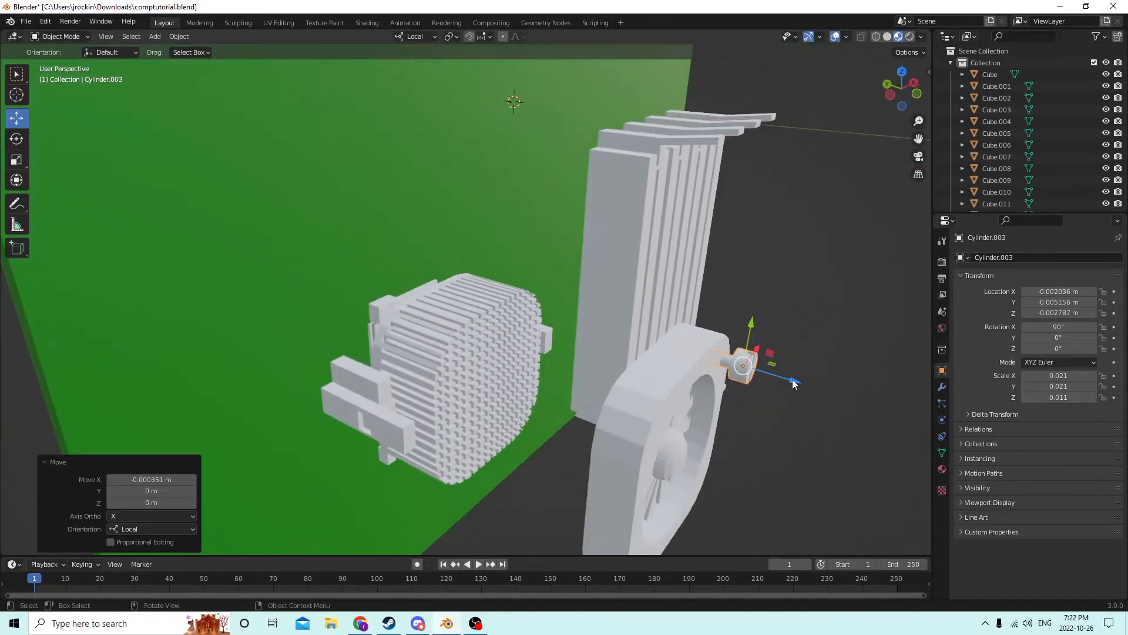
pyautogui.moveTo(793, 384); pyautogui.dragTo(771, 378)
pyautogui.moveTo(763, 375); pyautogui.dragTo(651, 331, button='middle')
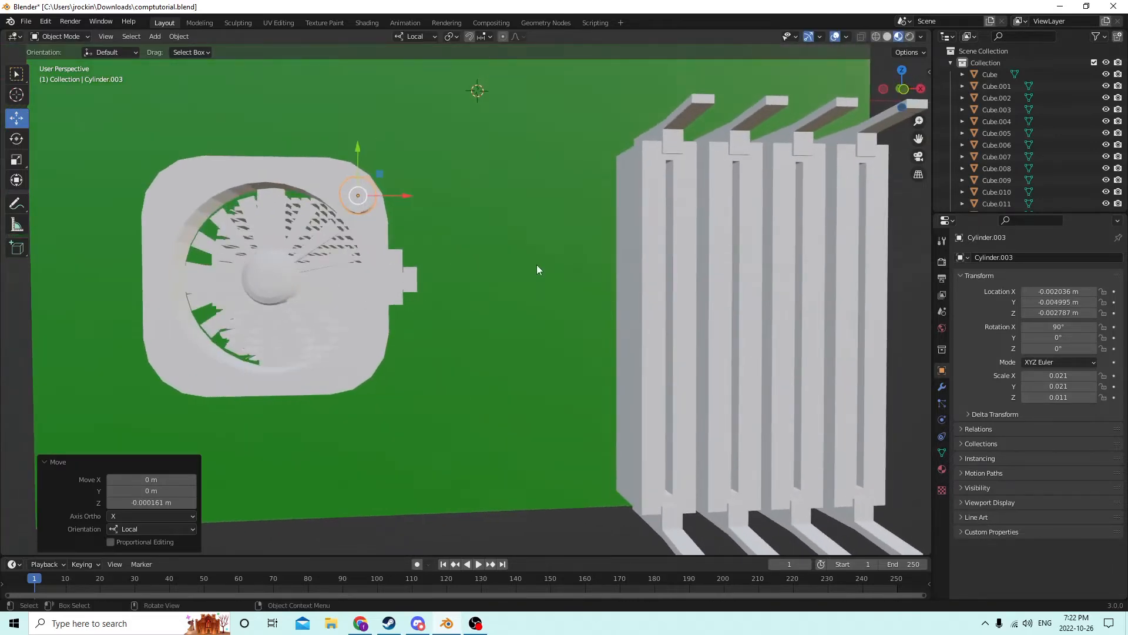
# - Duplicate the screw and place the copy in the frame's lower-right corner, moving it -0.00197 m and then 0.000038 m along local Y
pyautogui.moveTo(538, 269)
pyautogui.mouseDown(button='middle')
pyautogui.moveTo(548, 279)
pyautogui.moveTo(545, 249)
pyautogui.moveTo(533, 251)
pyautogui.mouseUp(button='middle')
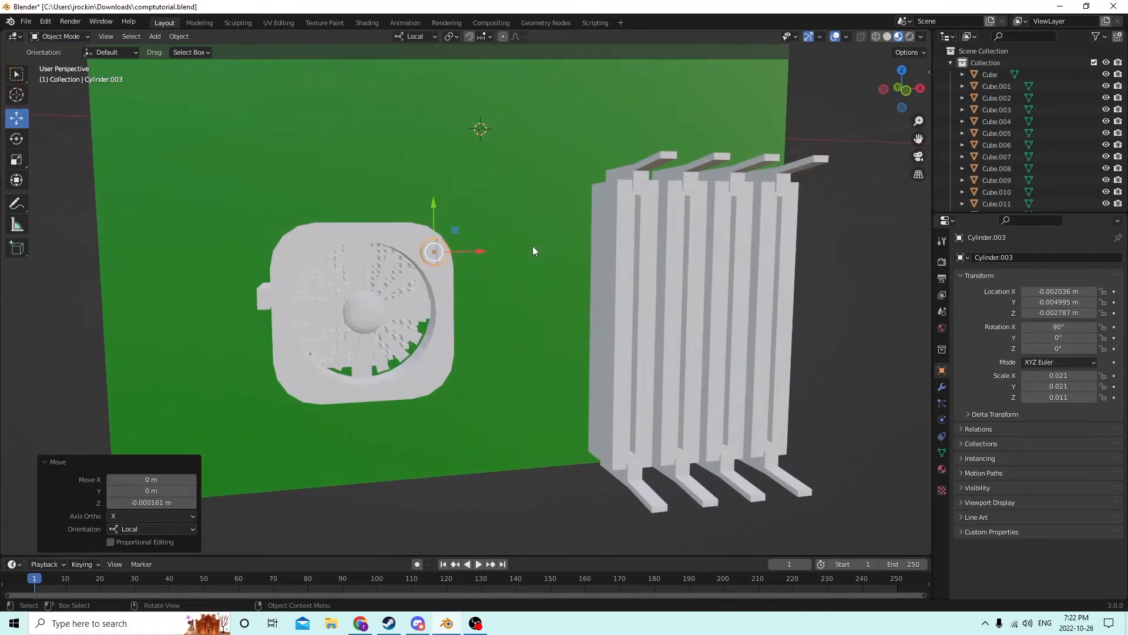
pyautogui.hotkey('shift', 'd')
pyautogui.rightClick(532, 245)
pyautogui.moveTo(433, 216); pyautogui.dragTo(435, 329)
pyautogui.moveTo(435, 329); pyautogui.dragTo(428, 306, button='middle')
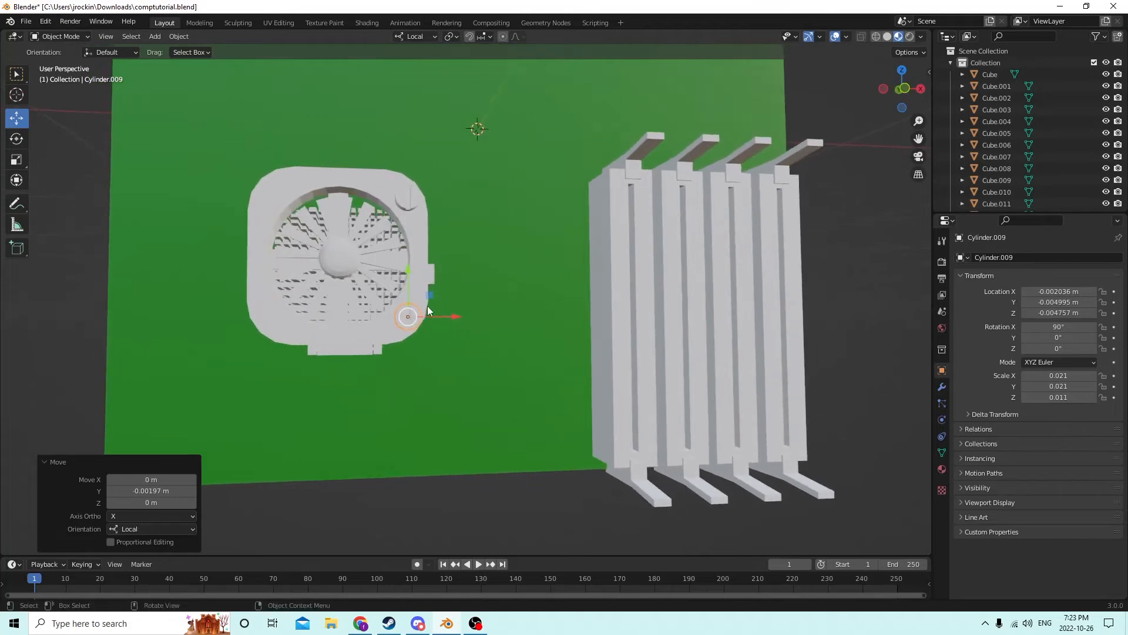
pyautogui.moveTo(409, 274); pyautogui.dragTo(407, 266)
pyautogui.moveTo(397, 269); pyautogui.dragTo(452, 297, button='middle')
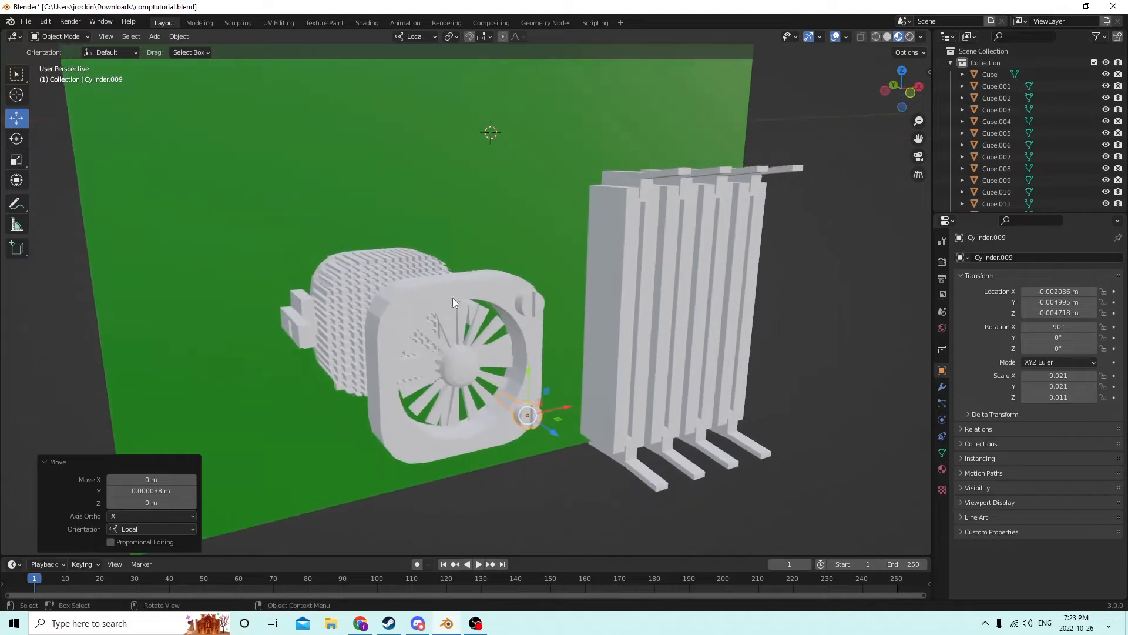
# - Duplicate the screw in the fan frame's lower-right corner, leaving the copy in place
pyautogui.keyDown('shift'); pyautogui.click(535, 303); pyautogui.keyUp('shift')
pyautogui.moveTo(535, 303); pyautogui.dragTo(544, 294, button='middle')
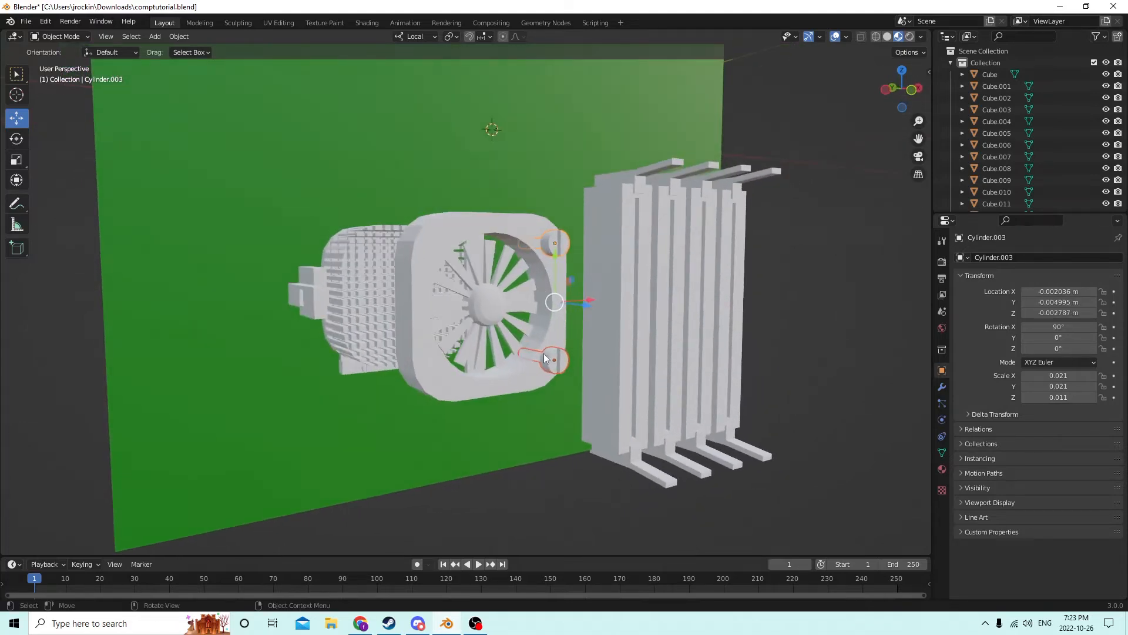
pyautogui.click(551, 356)
pyautogui.click(554, 358)
pyautogui.hotkey('shift', 'd')
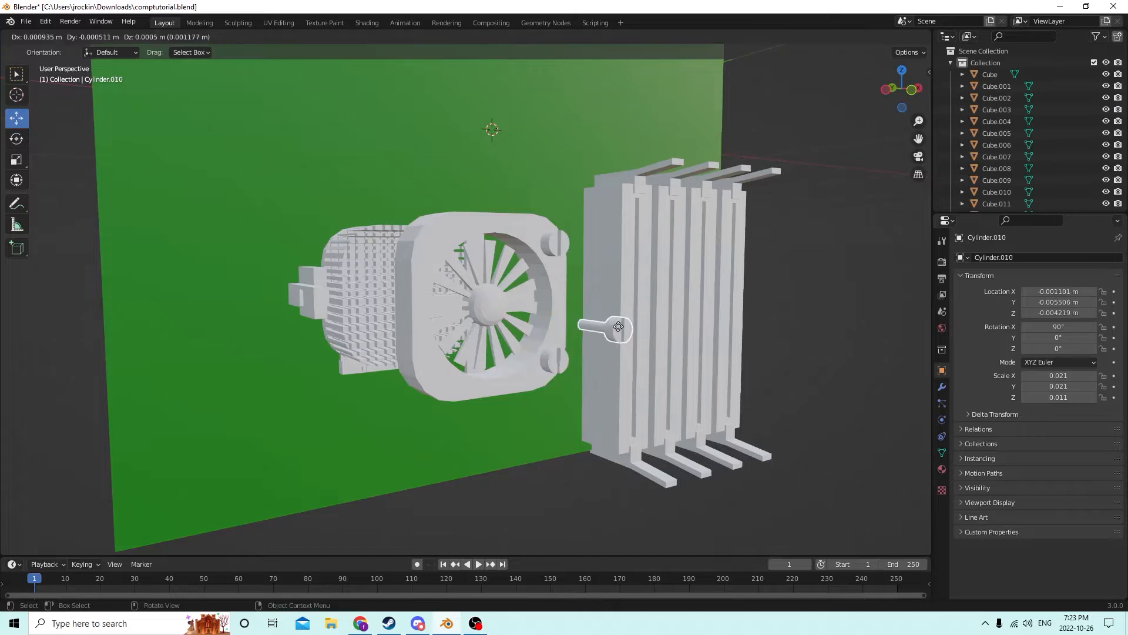
pyautogui.press('Escape')
# - Try to mirror the copied screw to the frame's opposite side by setting its X location to 0.002036 m, and undo the change
pyautogui.moveTo(604, 395); pyautogui.dragTo(488, 385, button='middle')
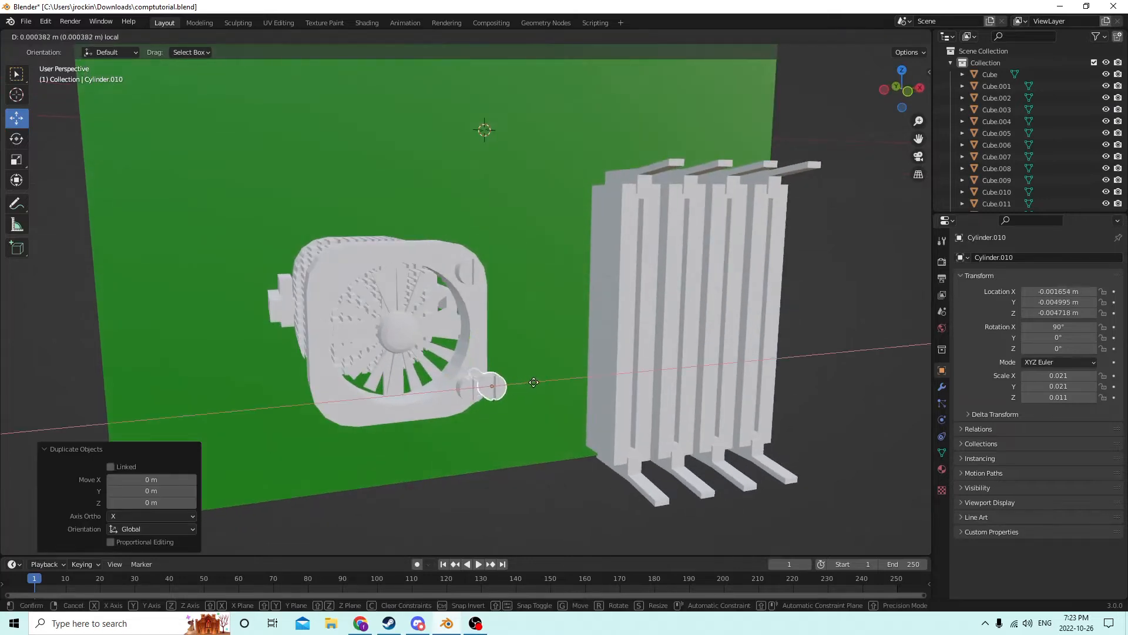
pyautogui.click(1034, 292)
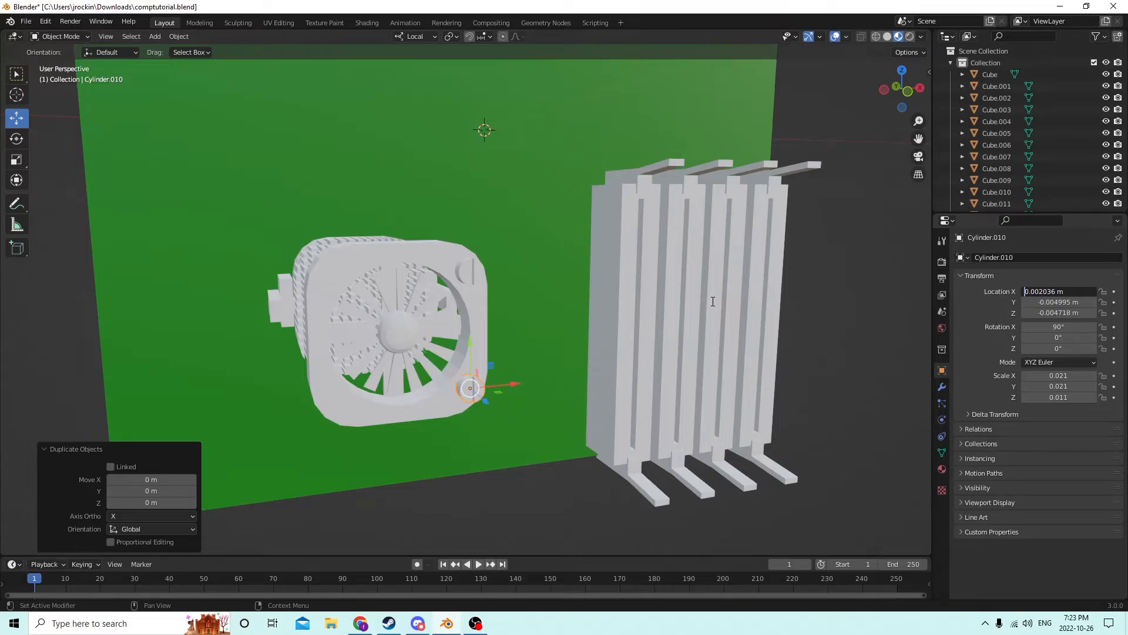
pyautogui.press('Escape')
pyautogui.moveTo(487, 277); pyautogui.dragTo(470, 287, button='middle')
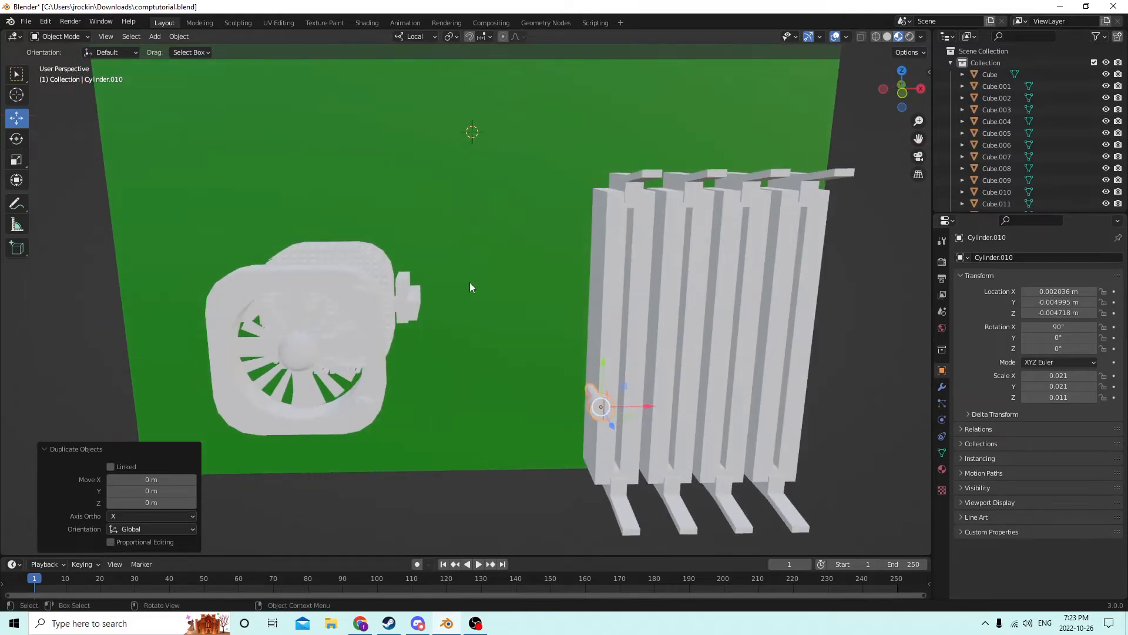
pyautogui.moveTo(626, 376); pyautogui.dragTo(611, 316, button='middle')
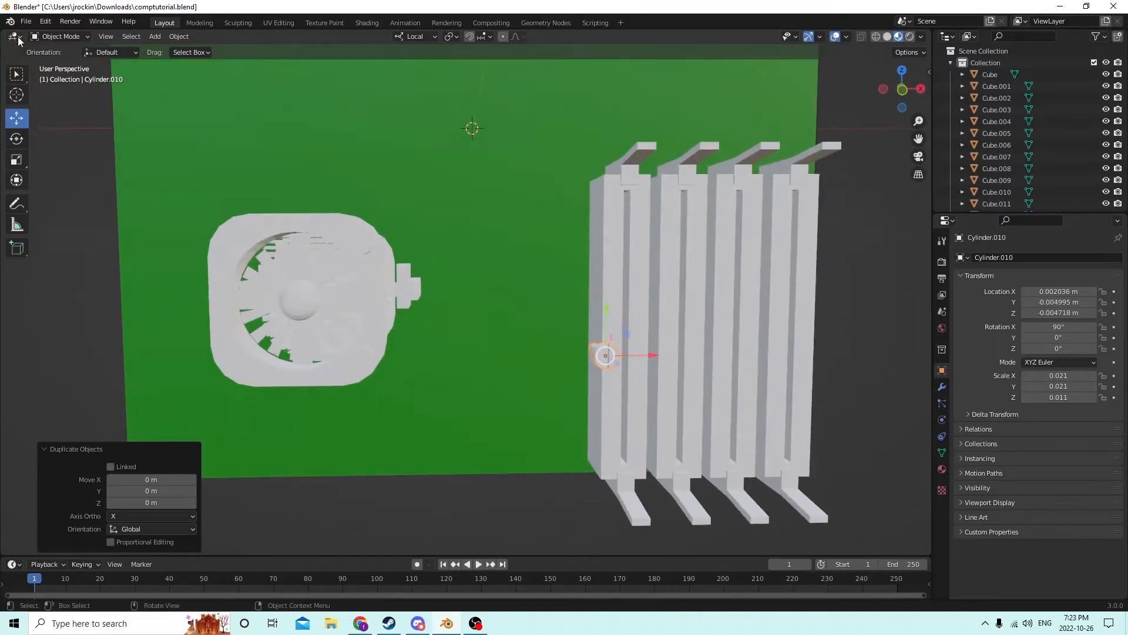
pyautogui.click(45, 22)
pyautogui.moveTo(168, 105); pyautogui.dragTo(348, 208, button='middle')
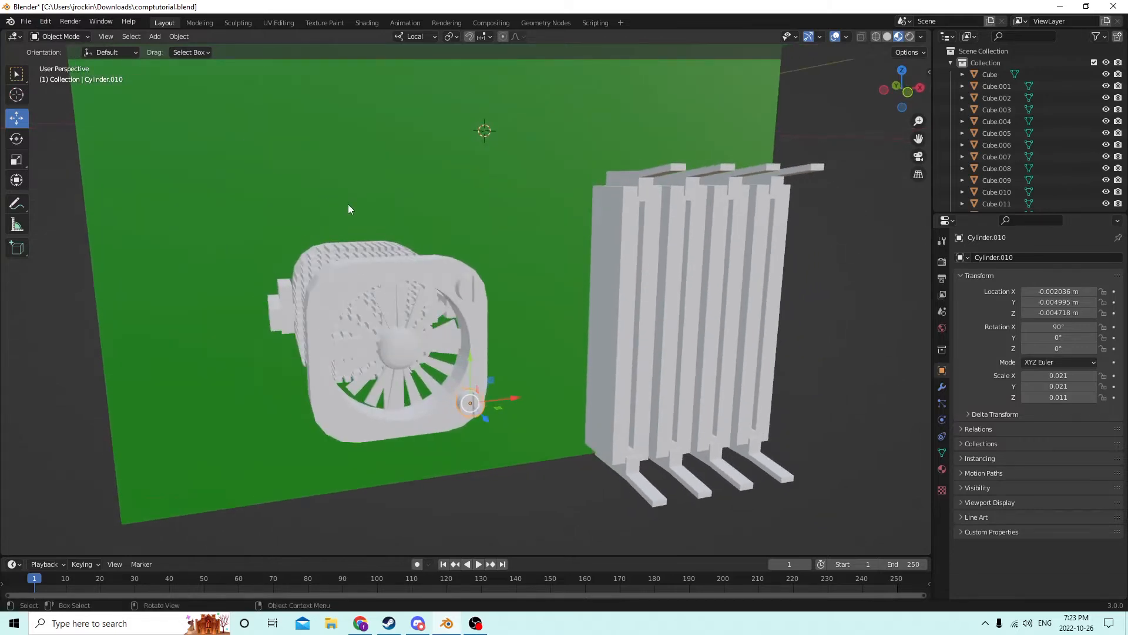
# - Duplicate the upper-right screw in place and move it with a lower-right screw along local X to the frame's left corners, at X location -0.004236 m
pyautogui.click(464, 285)
pyautogui.moveTo(472, 286); pyautogui.dragTo(516, 257)
pyautogui.rightClick(516, 257)
pyautogui.keyDown('shift'); pyautogui.click(472, 394); pyautogui.keyUp('shift')
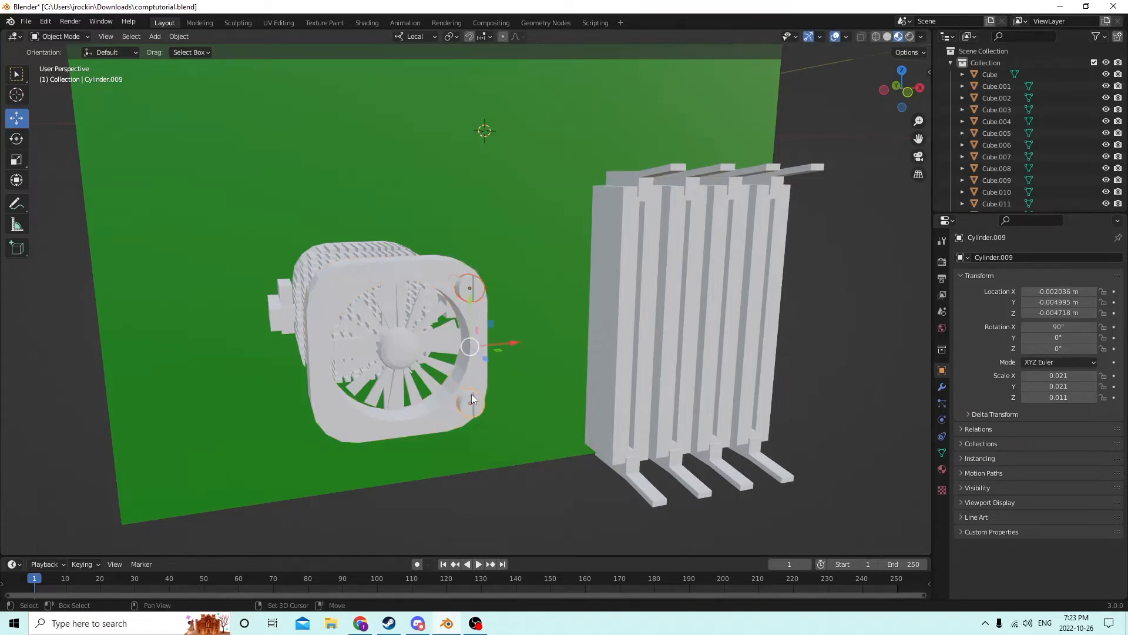
pyautogui.moveTo(506, 347); pyautogui.dragTo(372, 347)
pyautogui.moveTo(372, 347); pyautogui.dragTo(372, 299, button='middle')
pyautogui.moveTo(366, 268); pyautogui.dragTo(357, 265)
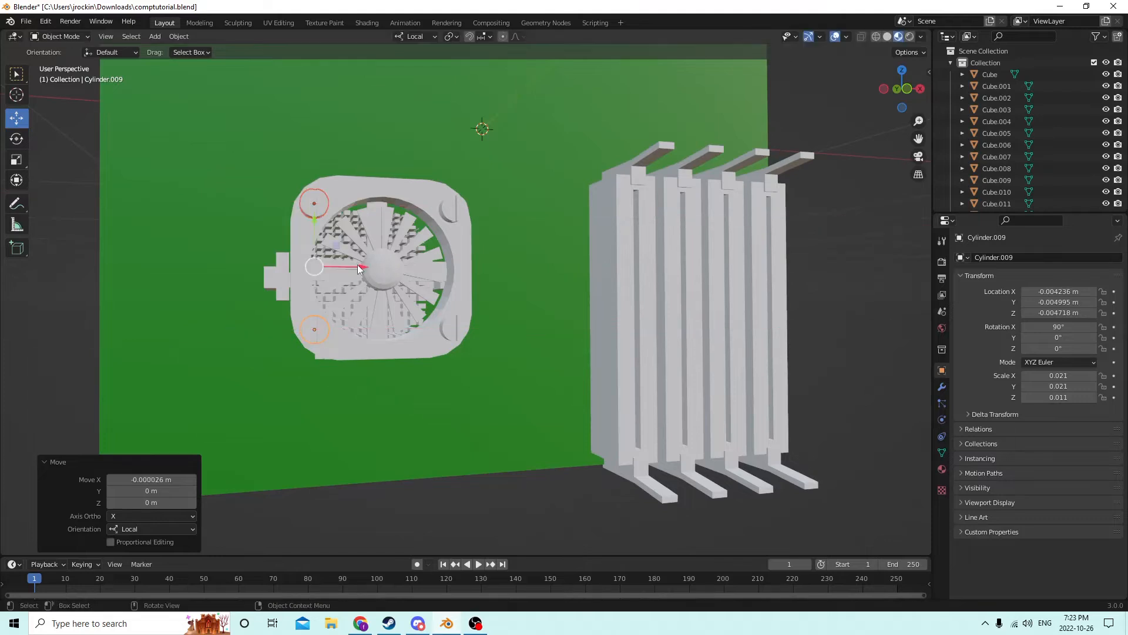
# - Duplicate all four corner screws and move the copies along local Z out in front of the fan
pyautogui.moveTo(357, 265); pyautogui.dragTo(387, 283, button='middle')
pyautogui.hotkey('alt', 'a')
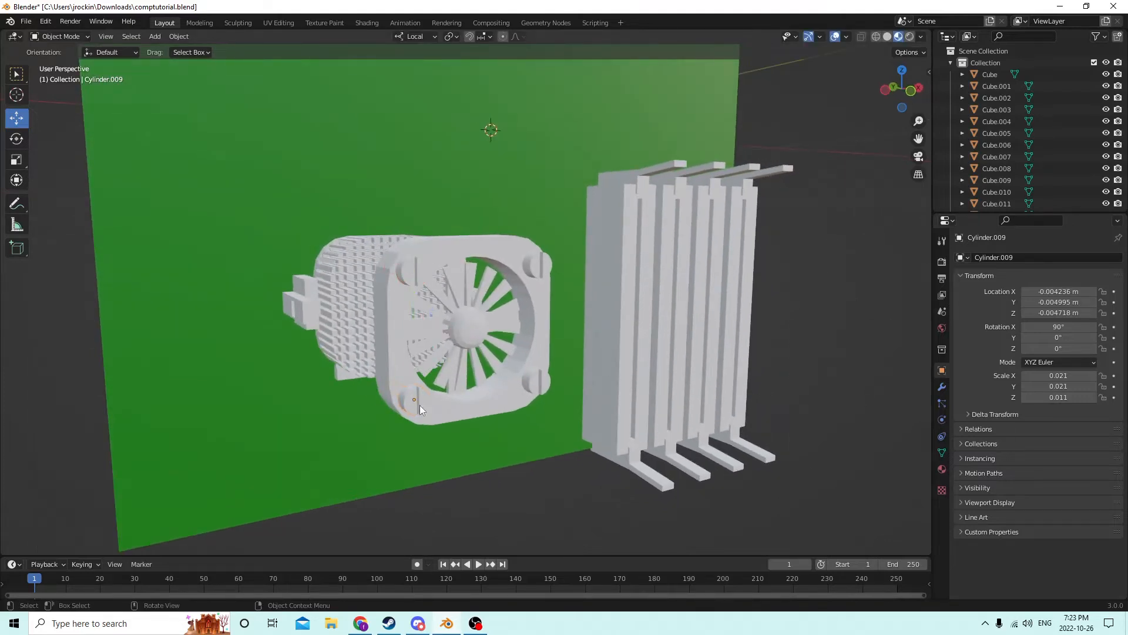
pyautogui.keyDown('shift'); pyautogui.click(542, 261); pyautogui.keyUp('shift')
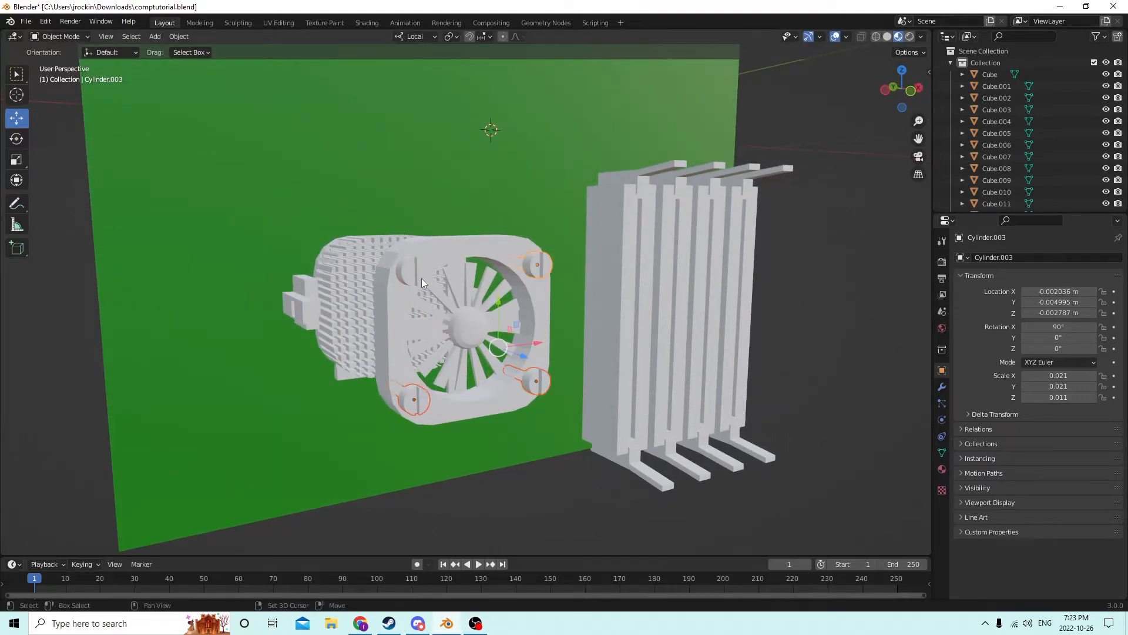
pyautogui.keyDown('shift'); pyautogui.click(403, 270); pyautogui.keyUp('shift')
pyautogui.moveTo(404, 269); pyautogui.dragTo(576, 337, button='middle')
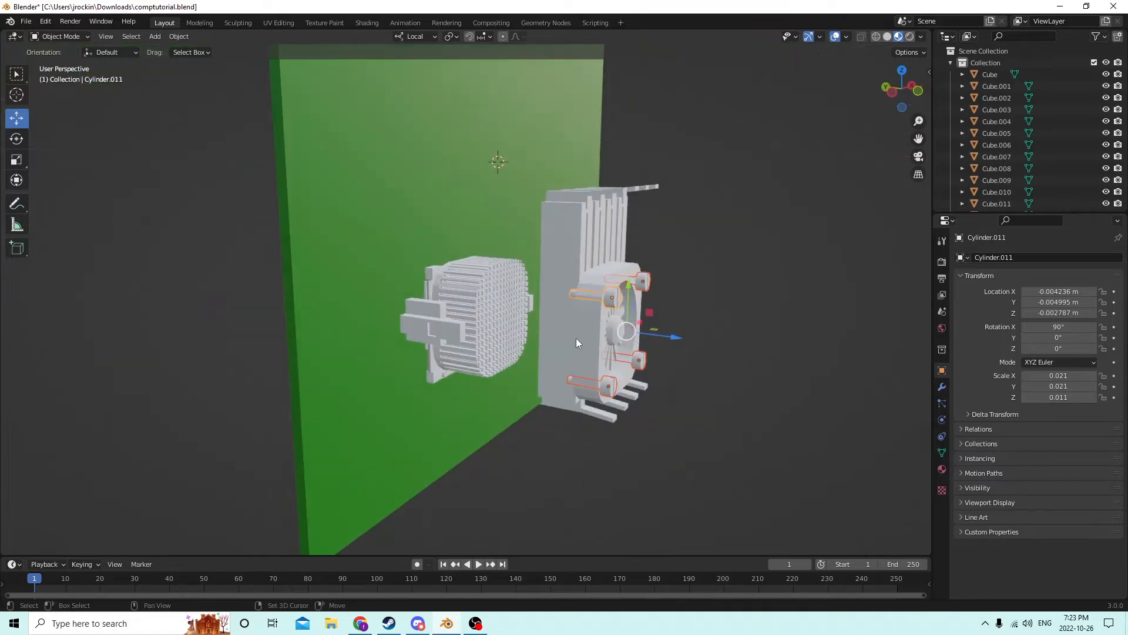
pyautogui.hotkey('shift', 'd')
pyautogui.press('Escape')
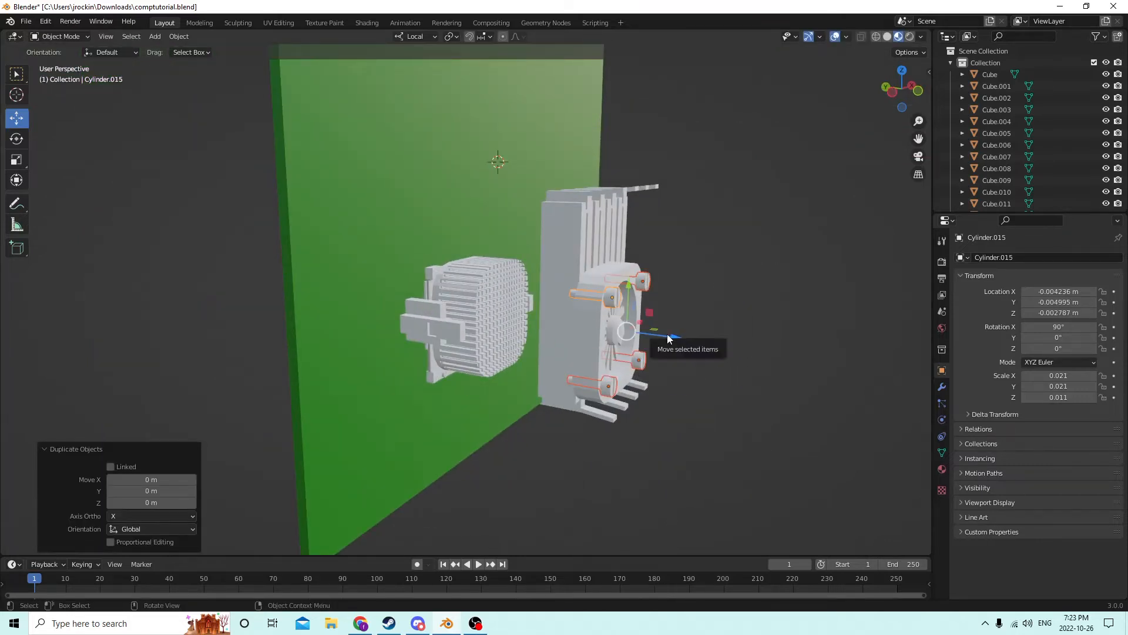
pyautogui.moveTo(667, 334); pyautogui.dragTo(840, 346)
# - Cut the four seated screws out of the fan frame's corners with a Bool Tool Auto Boolean Difference, using the frame as the active object
pyautogui.moveTo(782, 326); pyautogui.dragTo(693, 315, button='middle')
pyautogui.click(791, 320)
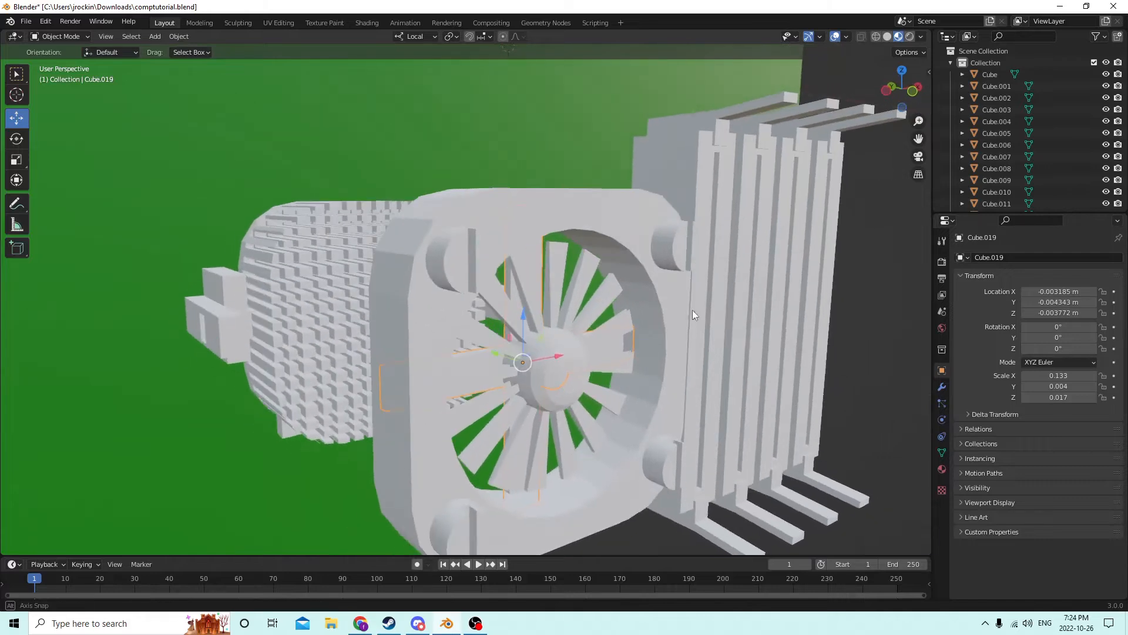
pyautogui.click(537, 208)
pyautogui.moveTo(545, 222); pyautogui.dragTo(626, 283, button='middle')
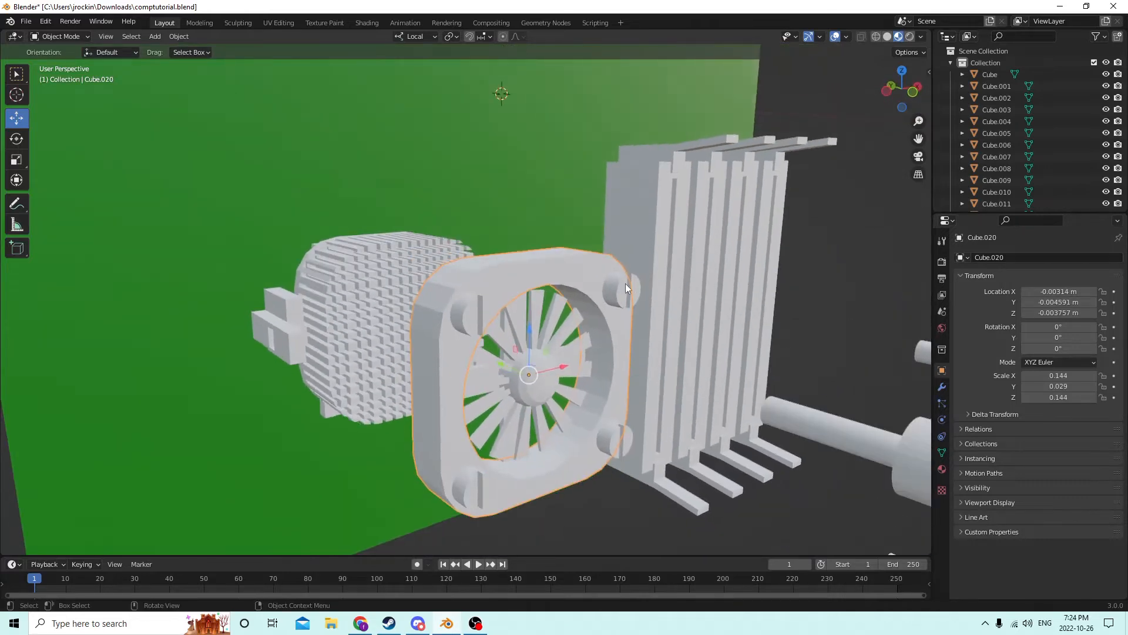
pyautogui.click(621, 288)
pyautogui.keyDown('shift'); pyautogui.click(616, 444); pyautogui.keyUp('shift')
pyautogui.keyDown('shift'); pyautogui.click(463, 491); pyautogui.keyUp('shift')
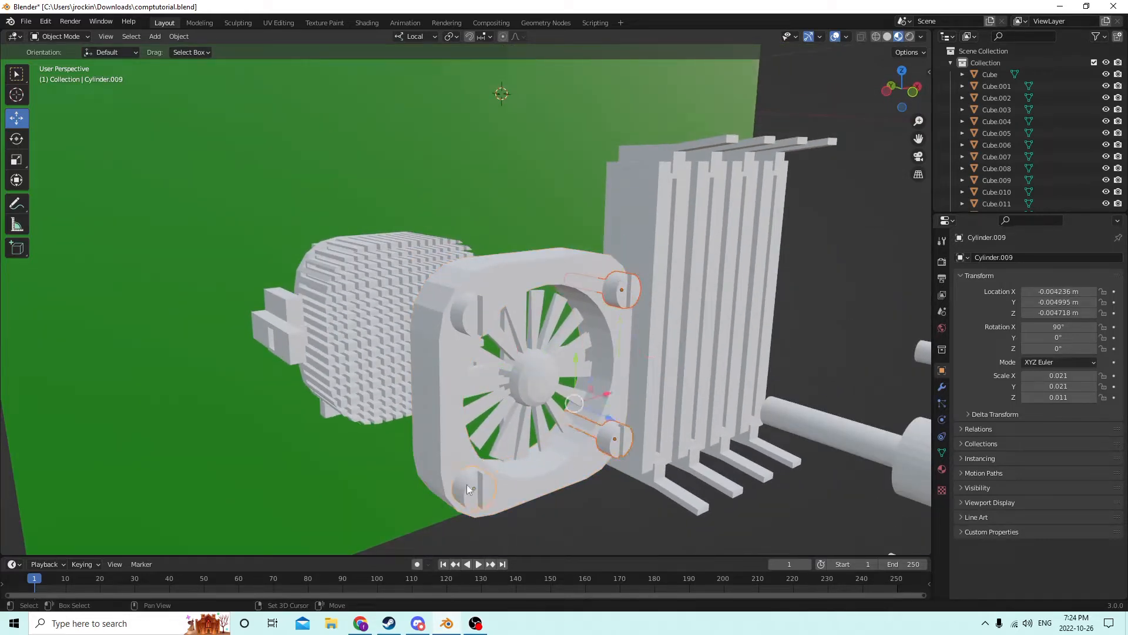
pyautogui.keyDown('shift'); pyautogui.click(459, 320); pyautogui.keyUp('shift')
pyautogui.moveTo(598, 305); pyautogui.dragTo(558, 302, button='middle')
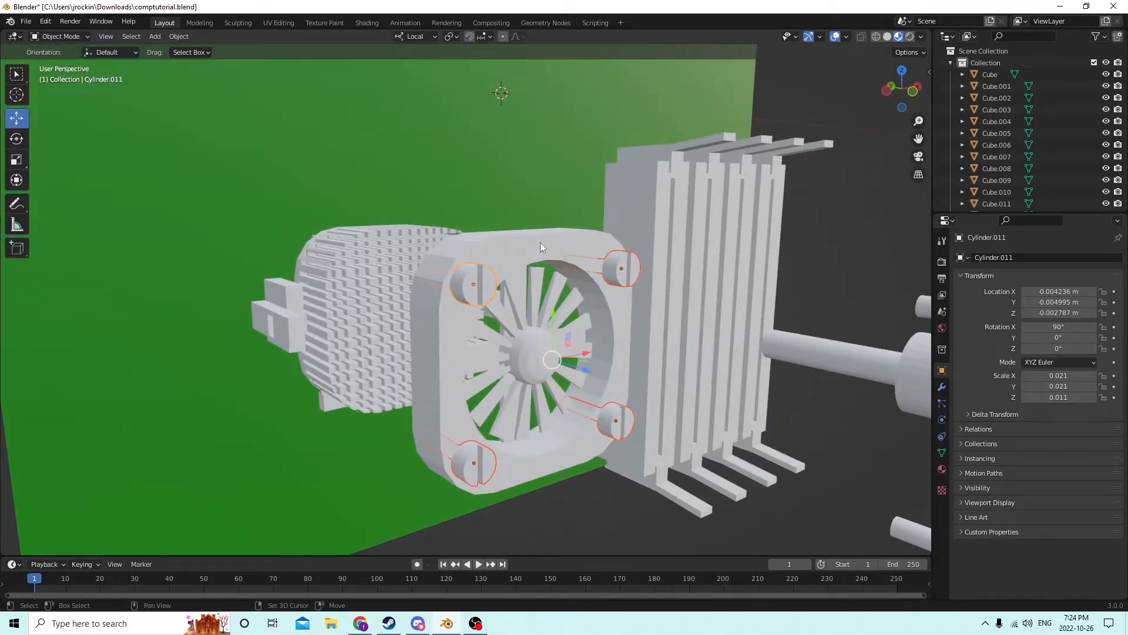
pyautogui.keyDown('shift'); pyautogui.click(565, 258); pyautogui.keyUp('shift')
pyautogui.click(174, 36)
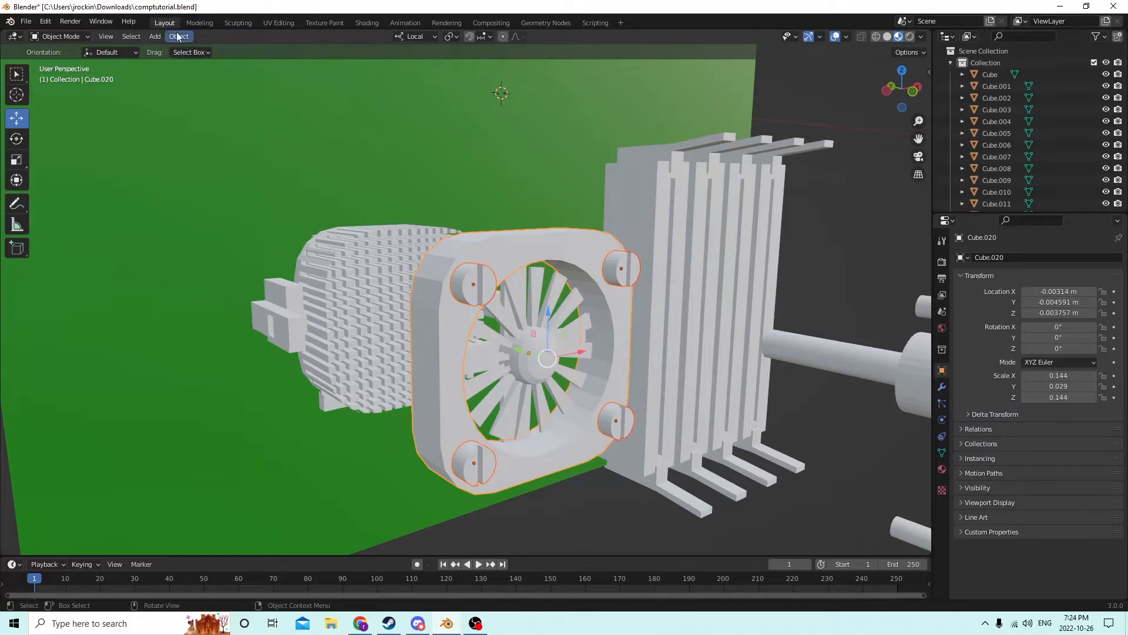
pyautogui.click(178, 37)
pyautogui.moveTo(213, 426)
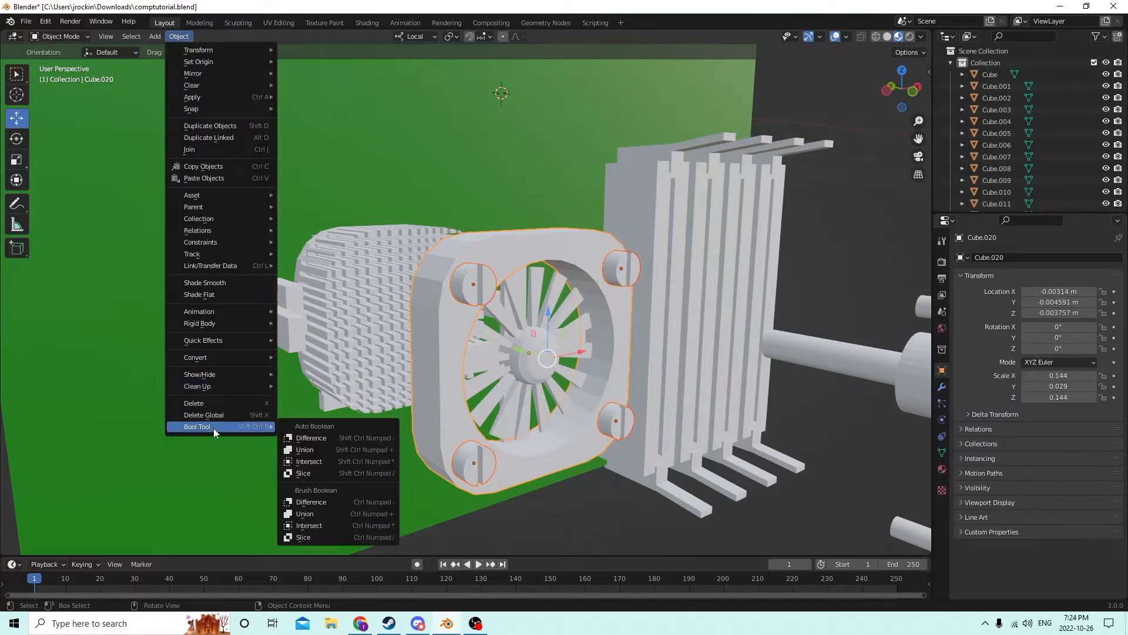
pyautogui.click(310, 438)
# - Examine the screw cutouts in the frame's corners in Edit Mode and Object Mode, with the viewport in solid shading
pyautogui.moveTo(407, 393)
pyautogui.mouseDown(button='middle')
pyautogui.moveTo(387, 387)
pyautogui.moveTo(412, 391)
pyautogui.mouseUp(button='middle')
pyautogui.scroll(-2, 419, 387)
pyautogui.press('Tab')
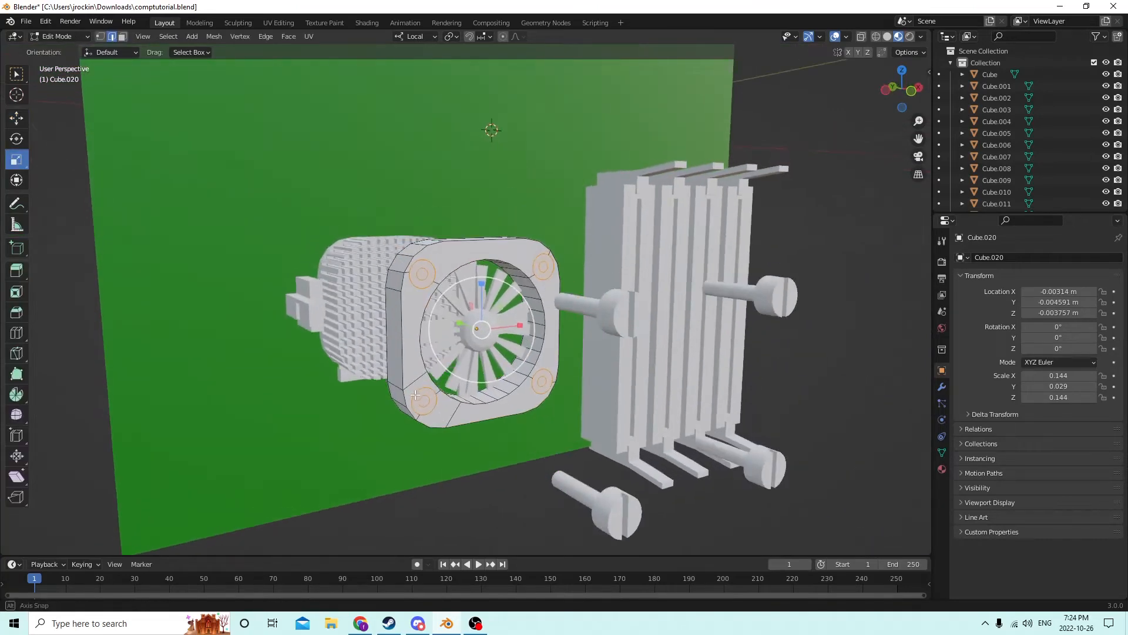
pyautogui.click(318, 429)
pyautogui.moveTo(318, 428); pyautogui.dragTo(309, 379, button='middle')
pyautogui.press('Tab')
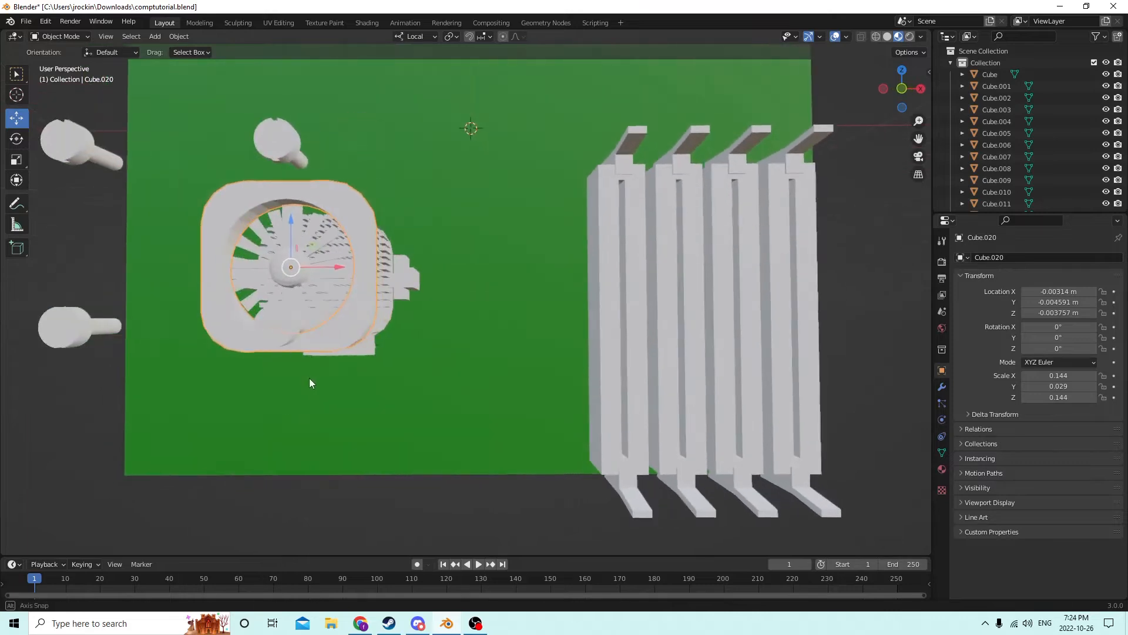
pyautogui.click(887, 37)
pyautogui.moveTo(511, 212)
pyautogui.mouseDown(button='middle')
pyautogui.moveTo(541, 239)
pyautogui.moveTo(601, 254)
pyautogui.moveTo(601, 221)
pyautogui.moveTo(554, 218)
pyautogui.mouseUp(button='middle')
pyautogui.press('Tab')
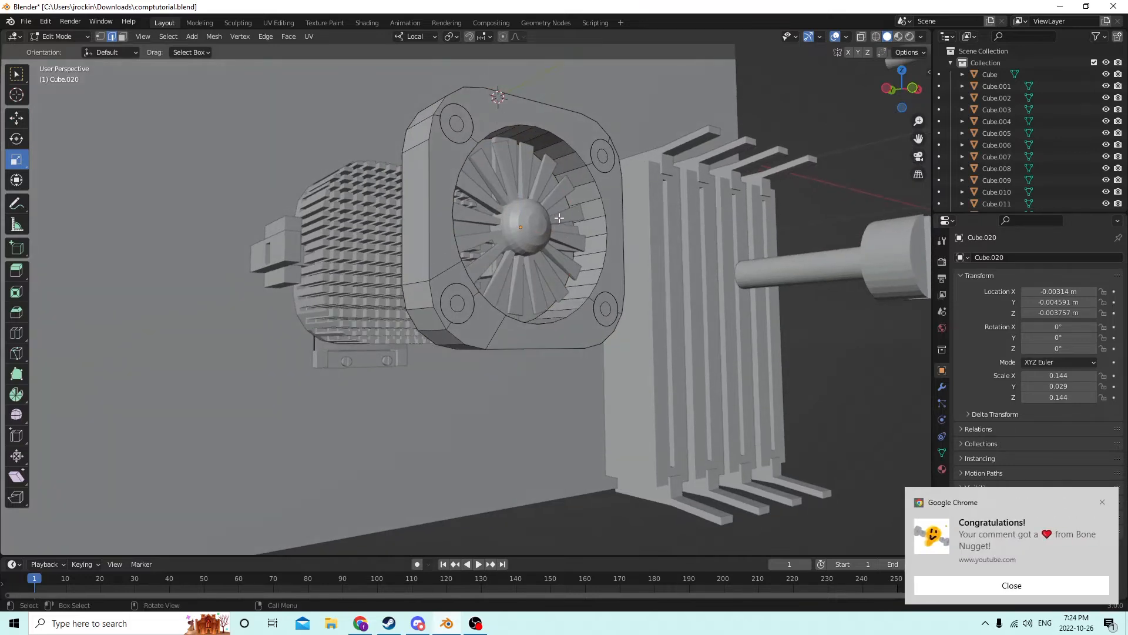
pyautogui.scroll(-3, 558, 219)
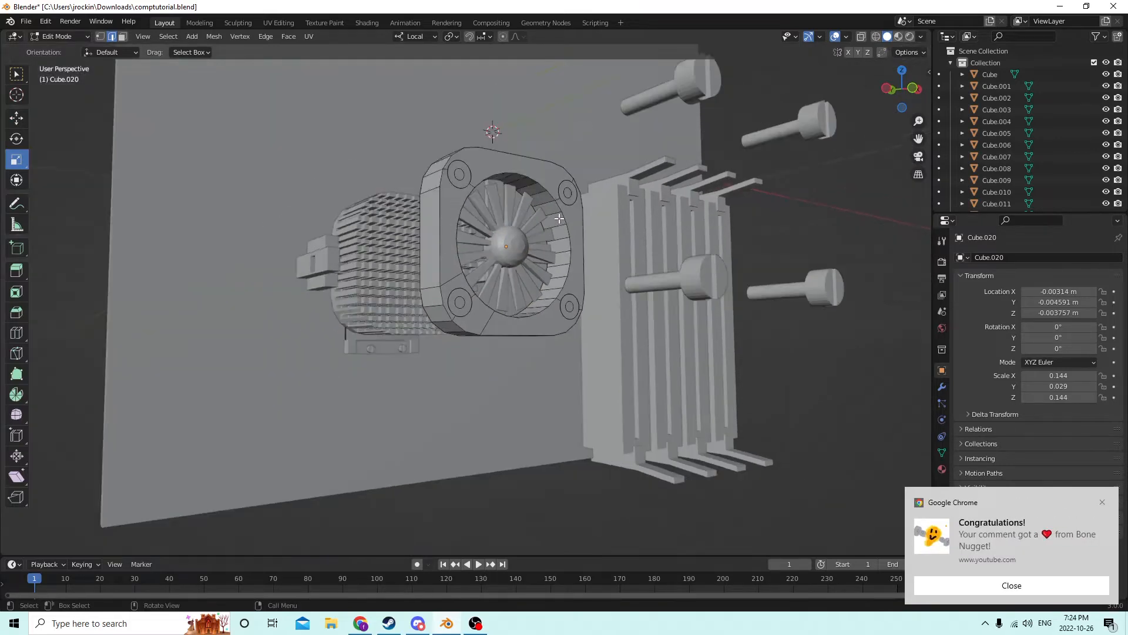
pyautogui.moveTo(587, 353); pyautogui.dragTo(620, 406, button='middle')
pyautogui.press('Tab')
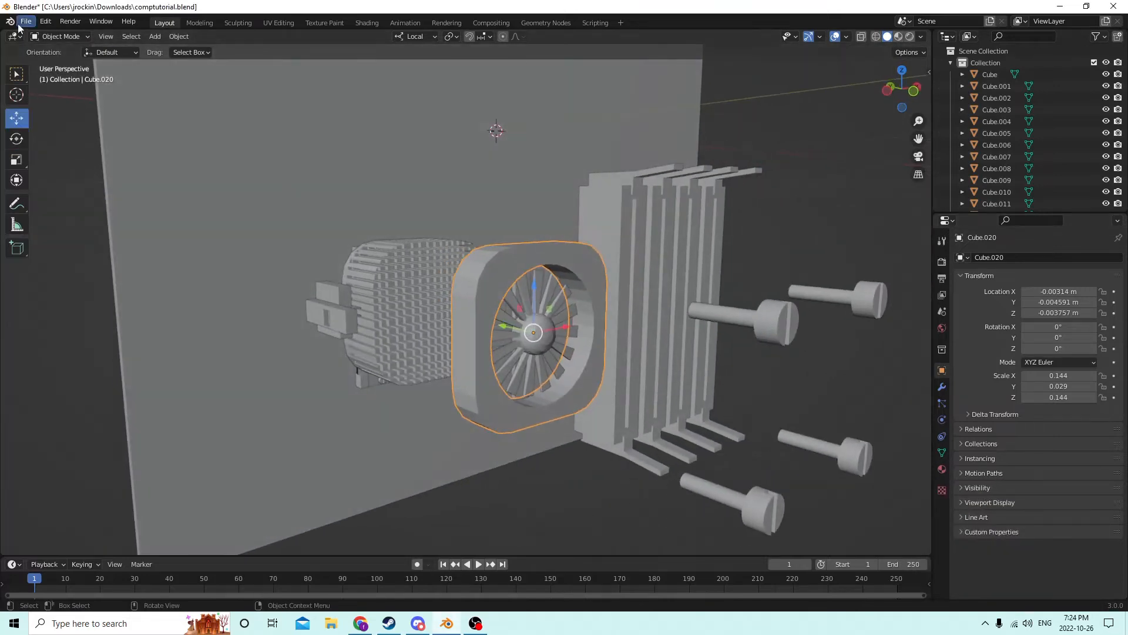
# - Undo the latest mode and selection changes on the fan frame one at a time
pyautogui.click(45, 21)
pyautogui.press('Tab')
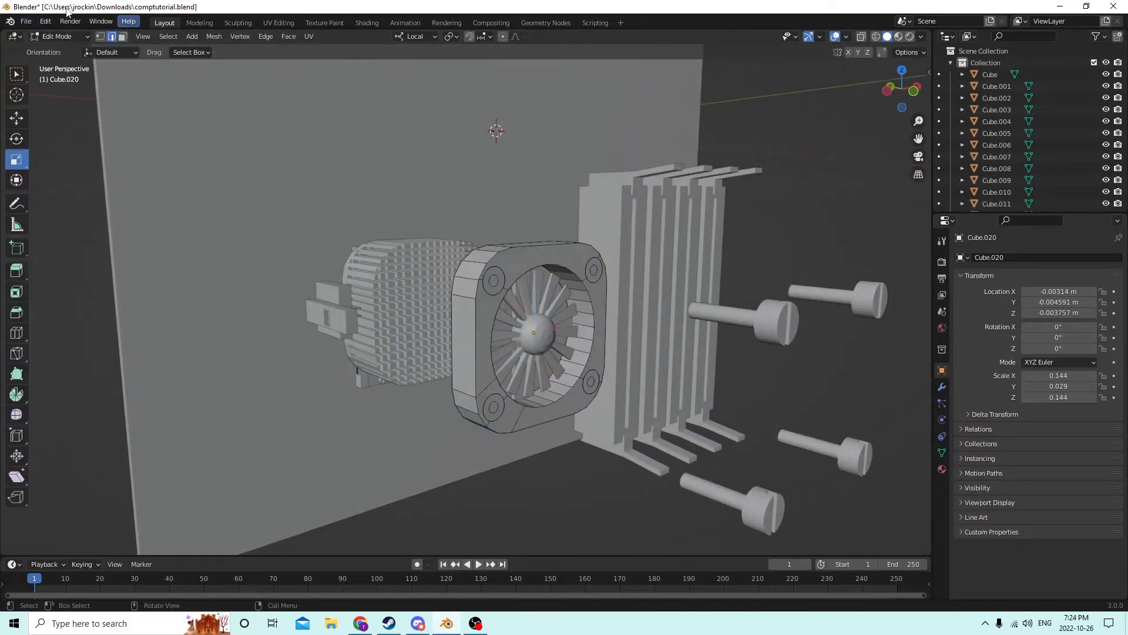
pyautogui.click(48, 22)
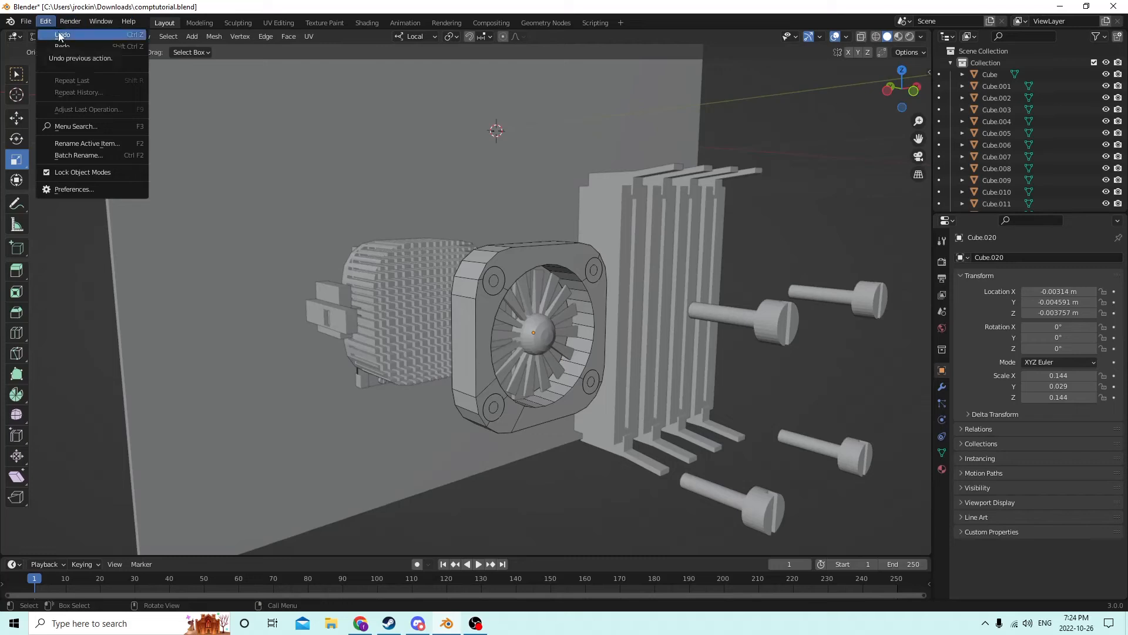
pyautogui.click(61, 36)
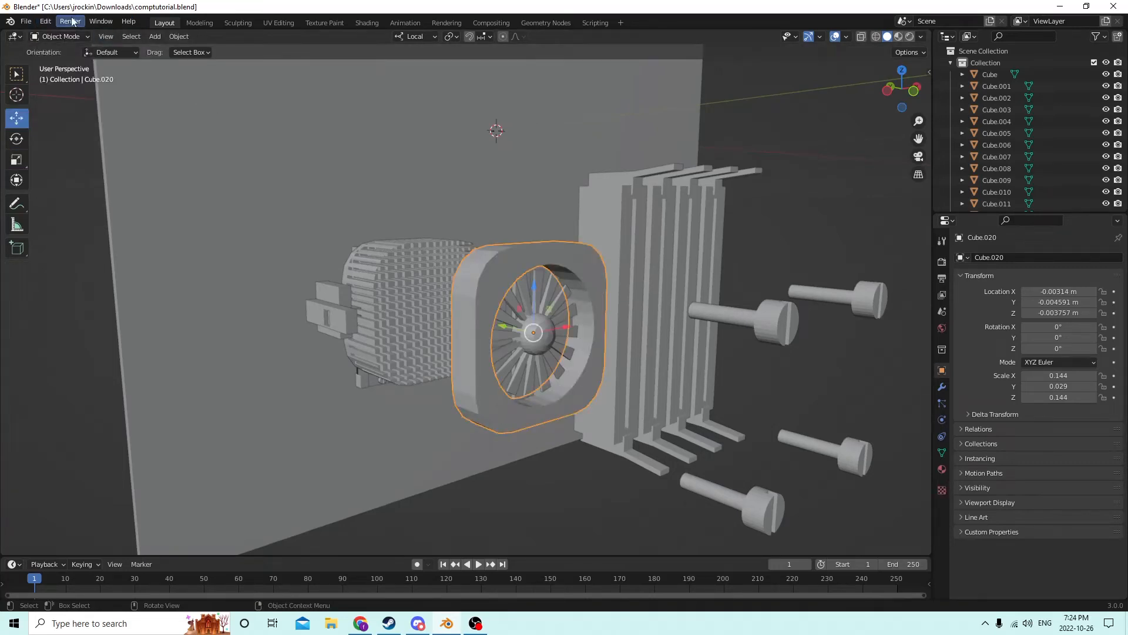
pyautogui.click(45, 21)
pyautogui.click(56, 33)
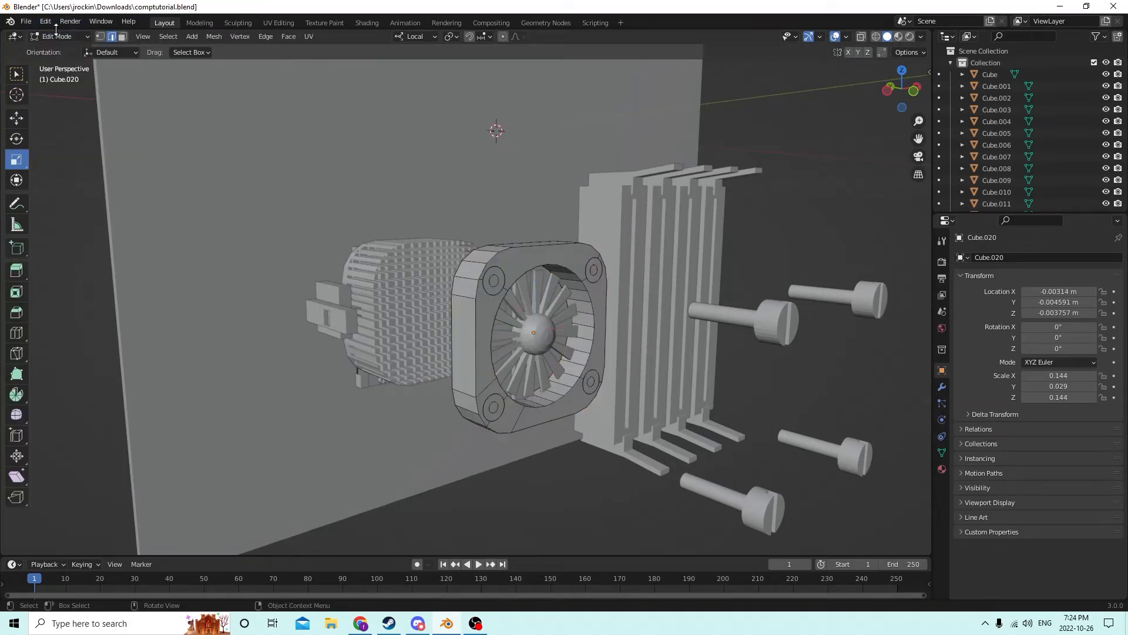
pyautogui.click(46, 21)
pyautogui.click(60, 34)
pyautogui.click(45, 21)
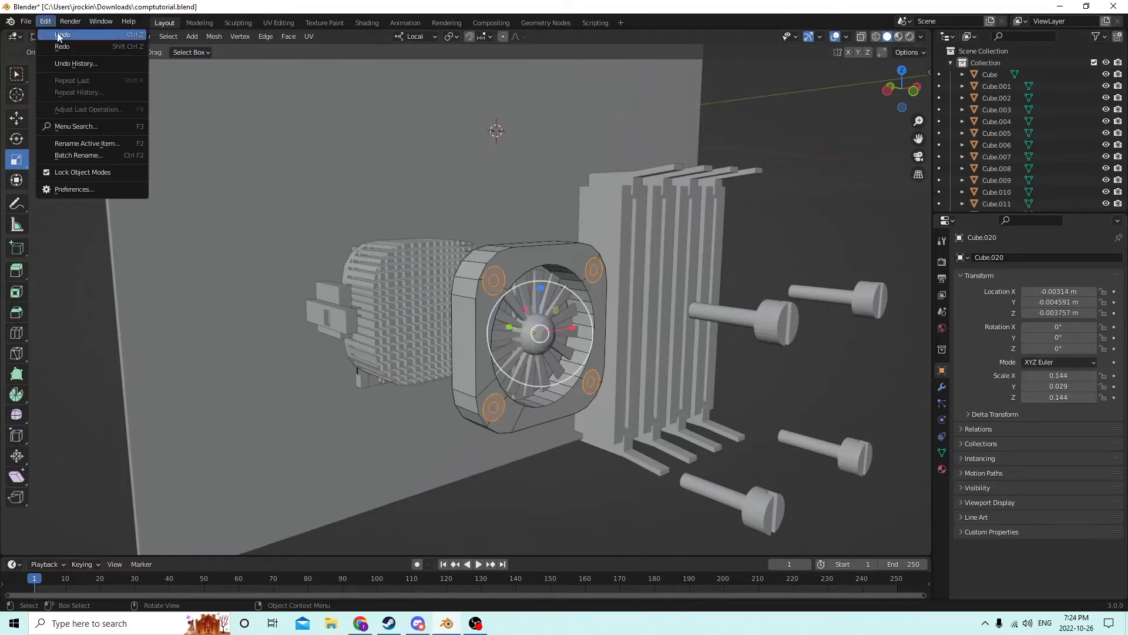
# - Undo the latest edits on the fan frame, going back to before its screw holes were cut
pyautogui.click(59, 35)
pyautogui.click(46, 22)
pyautogui.click(59, 35)
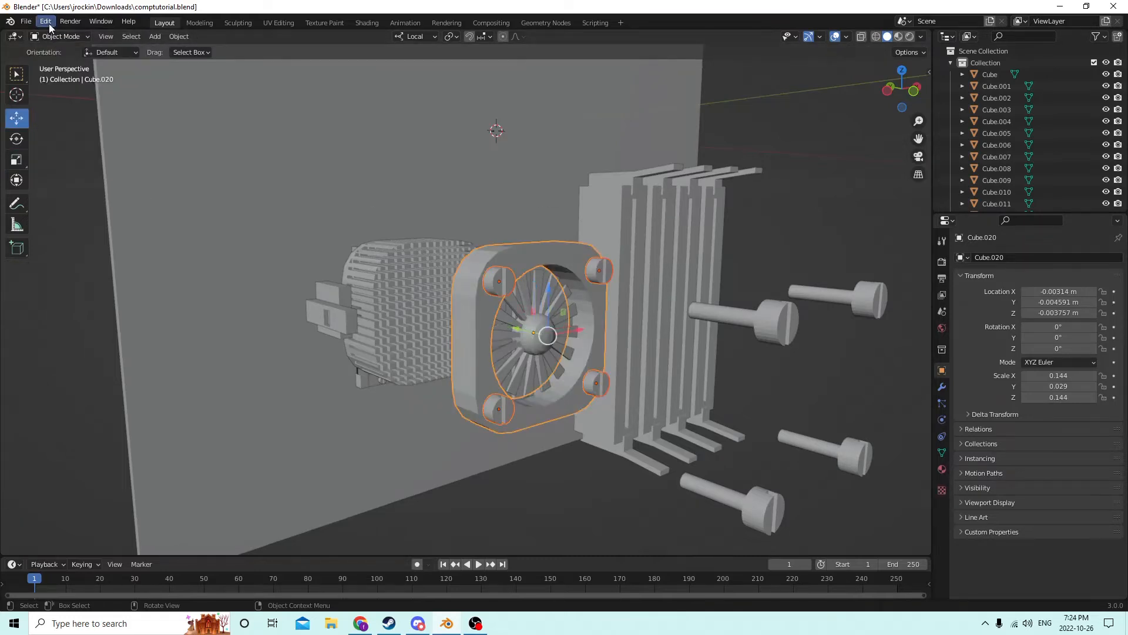
pyautogui.moveTo(352, 176); pyautogui.dragTo(590, 283, button='middle')
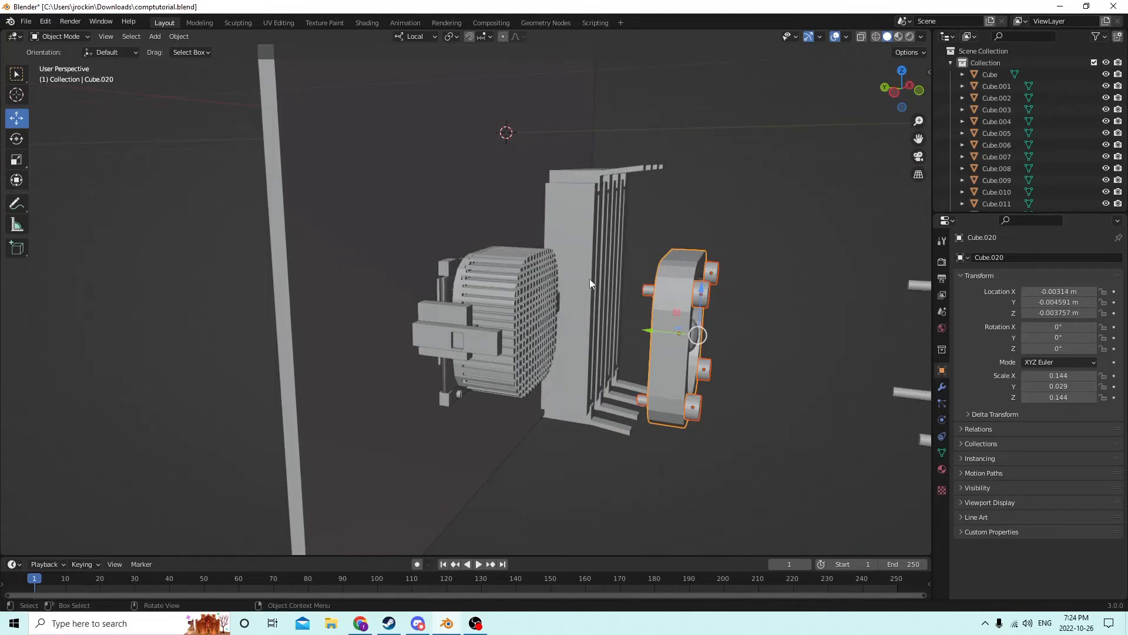
pyautogui.moveTo(650, 306)
pyautogui.mouseDown(button='middle')
pyautogui.moveTo(611, 312)
pyautogui.moveTo(691, 319)
pyautogui.moveTo(645, 313)
pyautogui.mouseUp(button='middle')
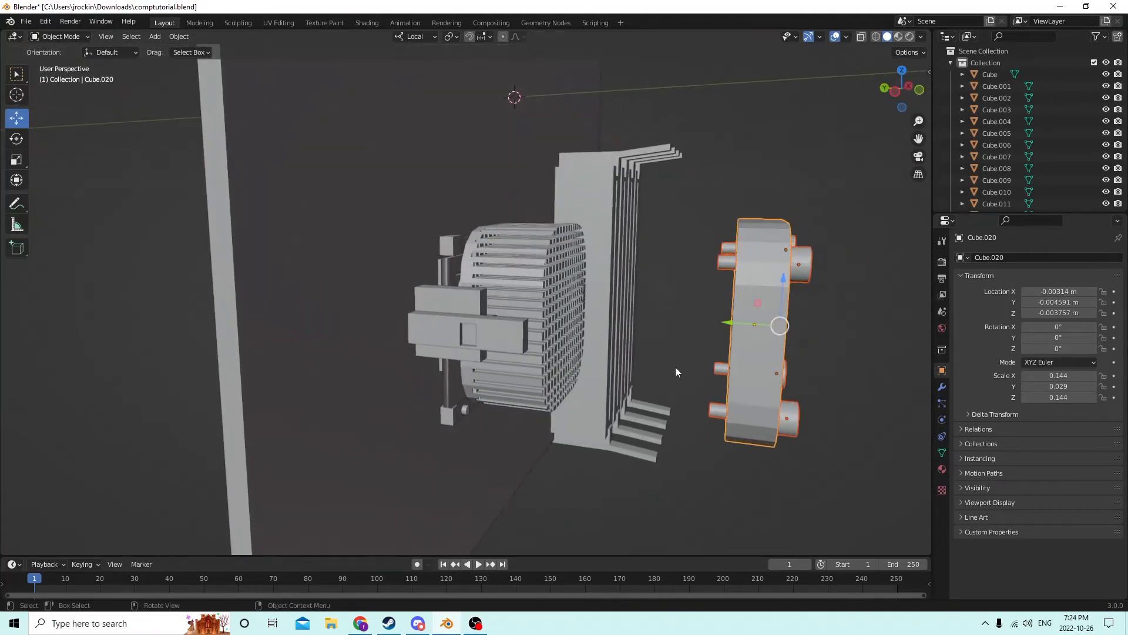
pyautogui.moveTo(796, 272); pyautogui.dragTo(758, 277, button='middle')
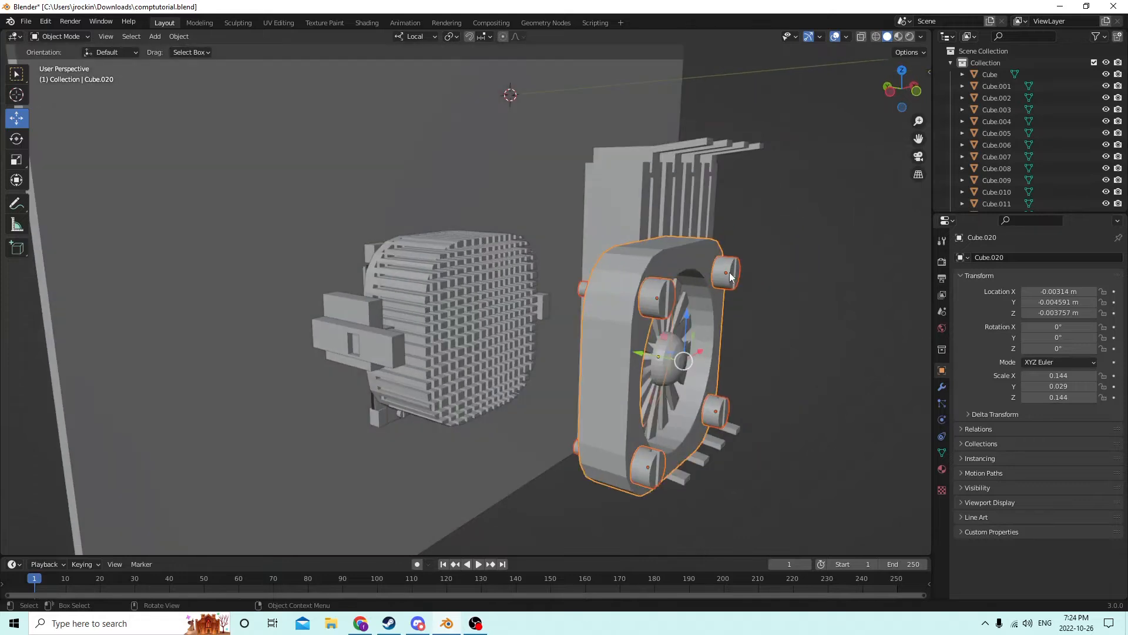
# - Select the four screws sitting in the fan frame and move them 0.000042 m along their local Z axis
pyautogui.click(728, 272)
pyautogui.keyDown('shift'); pyautogui.click(662, 298); pyautogui.keyUp('shift')
pyautogui.keyDown('shift'); pyautogui.click(716, 415); pyautogui.keyUp('shift')
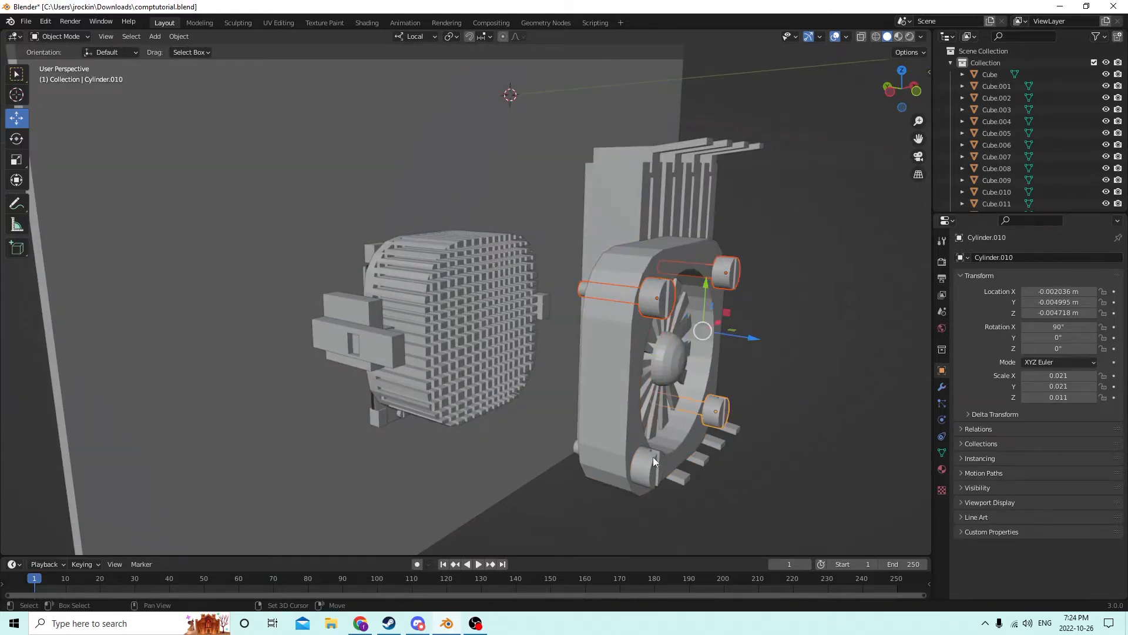
pyautogui.keyDown('shift'); pyautogui.click(650, 459); pyautogui.keyUp('shift')
pyautogui.moveTo(647, 448); pyautogui.dragTo(674, 453, button='middle')
pyautogui.moveTo(798, 379); pyautogui.dragTo(796, 373)
pyautogui.moveTo(795, 374); pyautogui.dragTo(710, 355, button='middle')
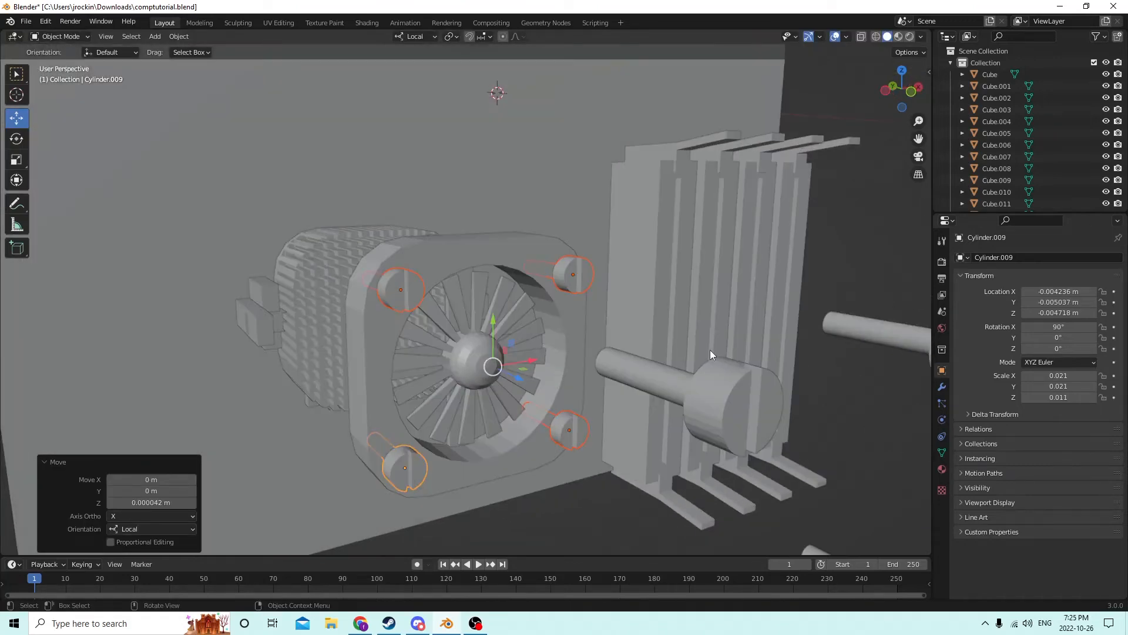
# - Cut the four screws out of the fan frame with Bool Tool's Auto Boolean Difference, using the frame as the active object
pyautogui.keyDown('shift'); pyautogui.click(458, 256); pyautogui.keyUp('shift')
pyautogui.click(184, 38)
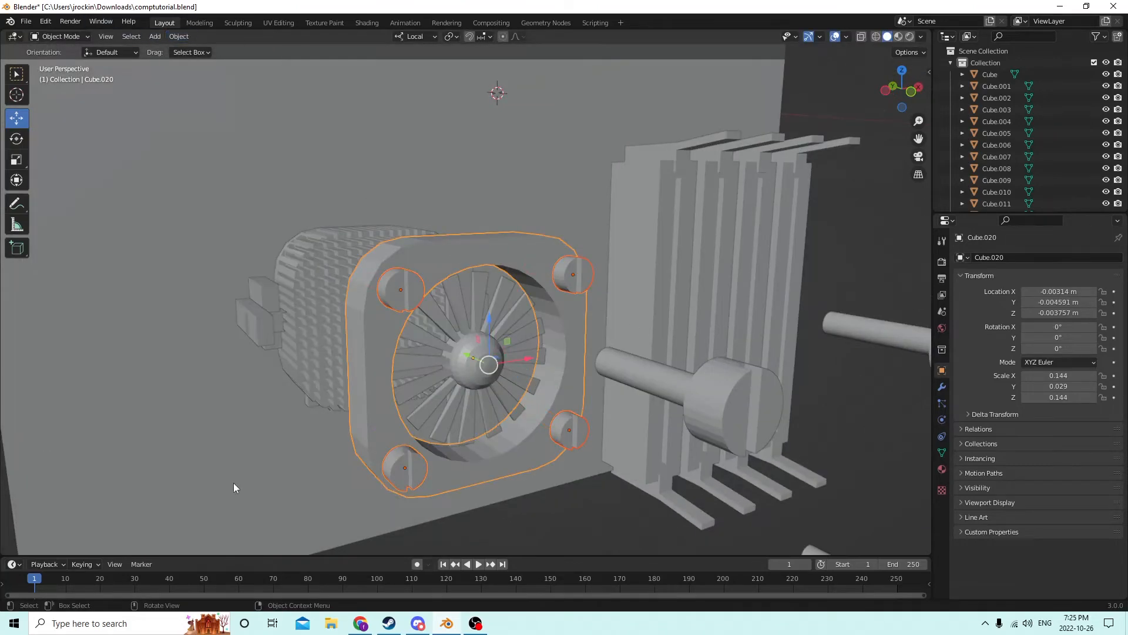
pyautogui.click(179, 37)
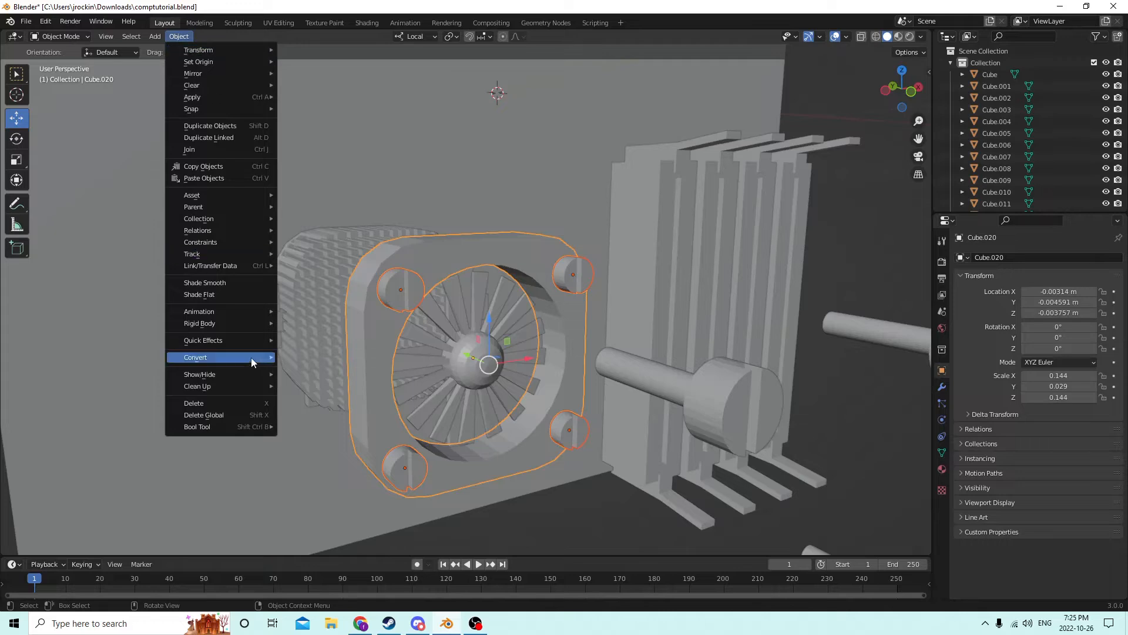
pyautogui.moveTo(214, 428)
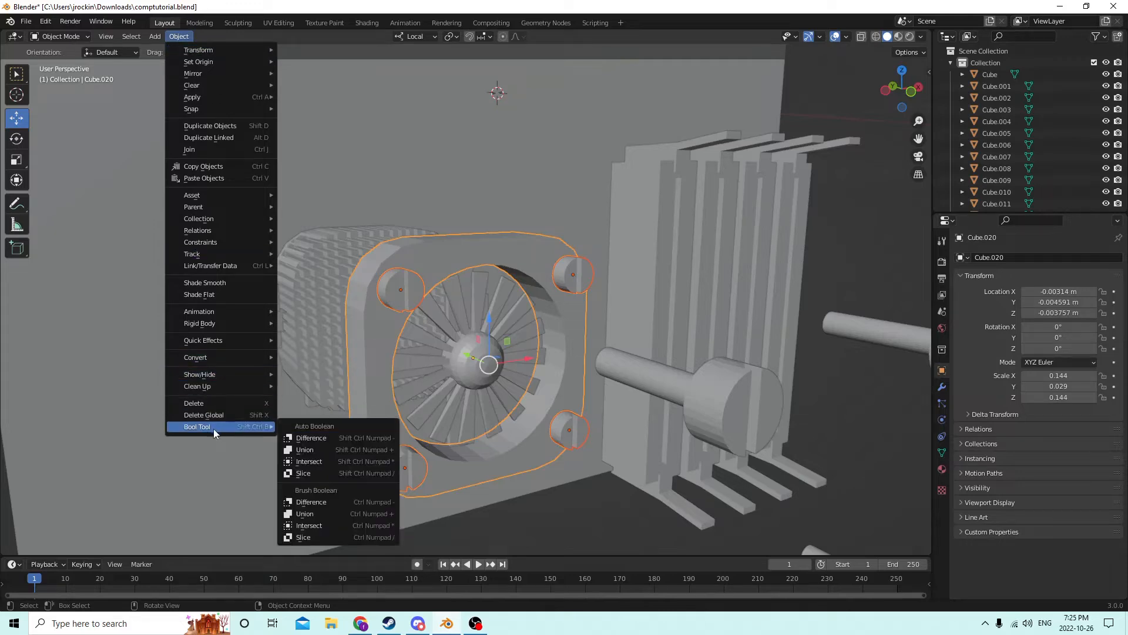
pyautogui.click(299, 439)
pyautogui.moveTo(293, 425); pyautogui.dragTo(260, 404, button='middle')
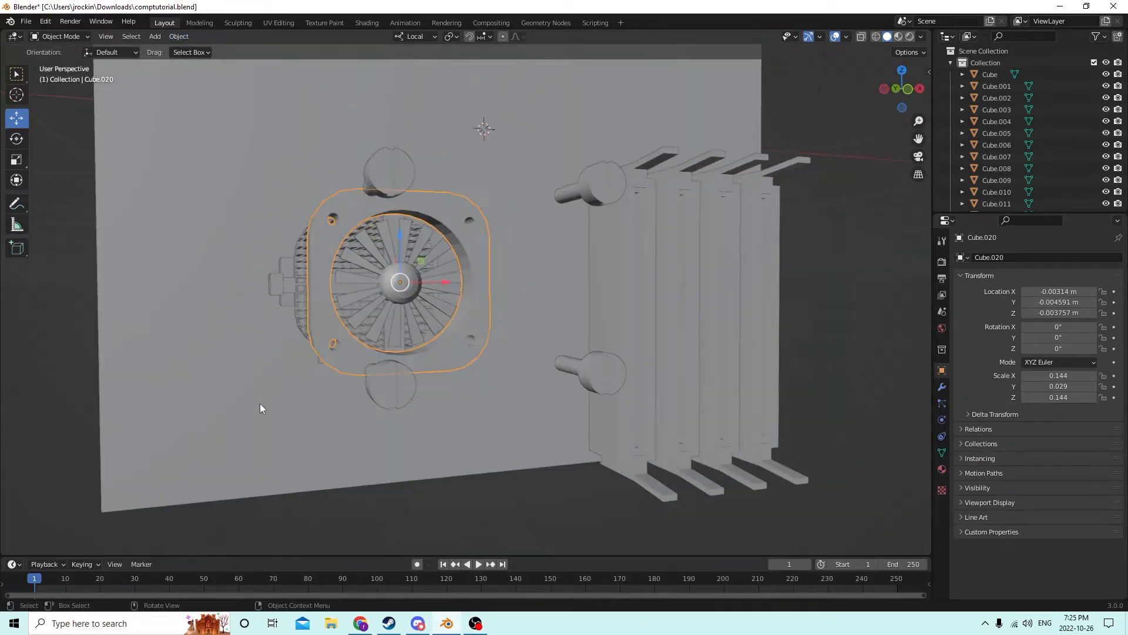
# - Select the four spare screws and move them about -0.0041 m along local Z into the fan frame's holes
pyautogui.moveTo(402, 453); pyautogui.dragTo(446, 463, button='middle')
pyautogui.click(632, 436)
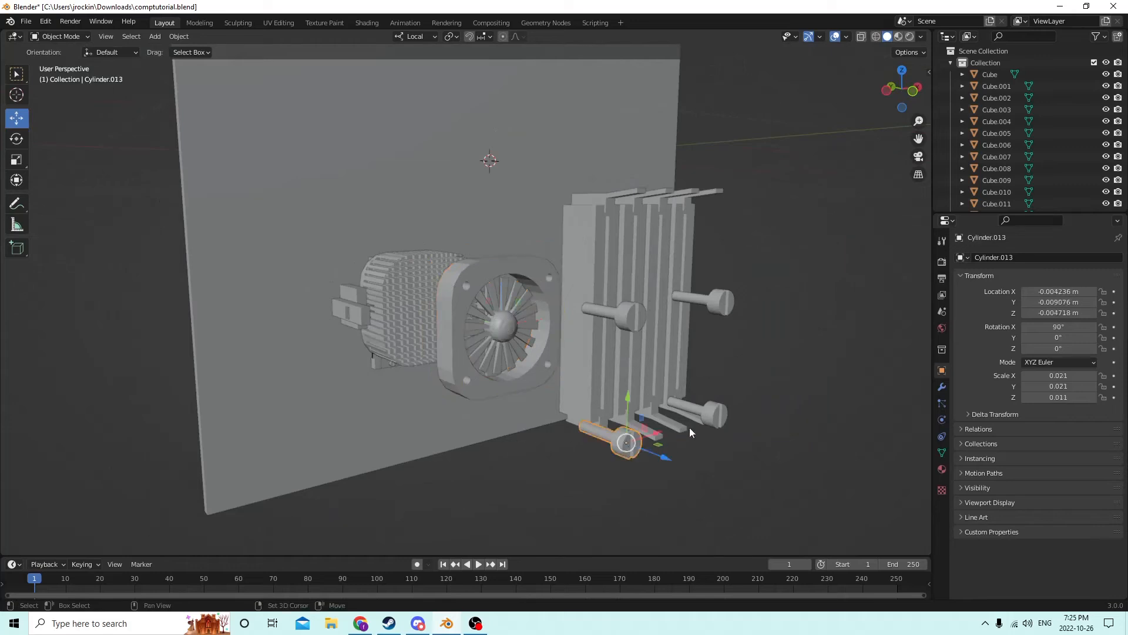
pyautogui.keyDown('shift'); pyautogui.click(707, 405); pyautogui.keyUp('shift')
pyautogui.keyDown('shift'); pyautogui.click(725, 298); pyautogui.keyUp('shift')
pyautogui.keyDown('shift'); pyautogui.click(617, 318); pyautogui.keyUp('shift')
pyautogui.moveTo(617, 319); pyautogui.dragTo(693, 342, button='middle')
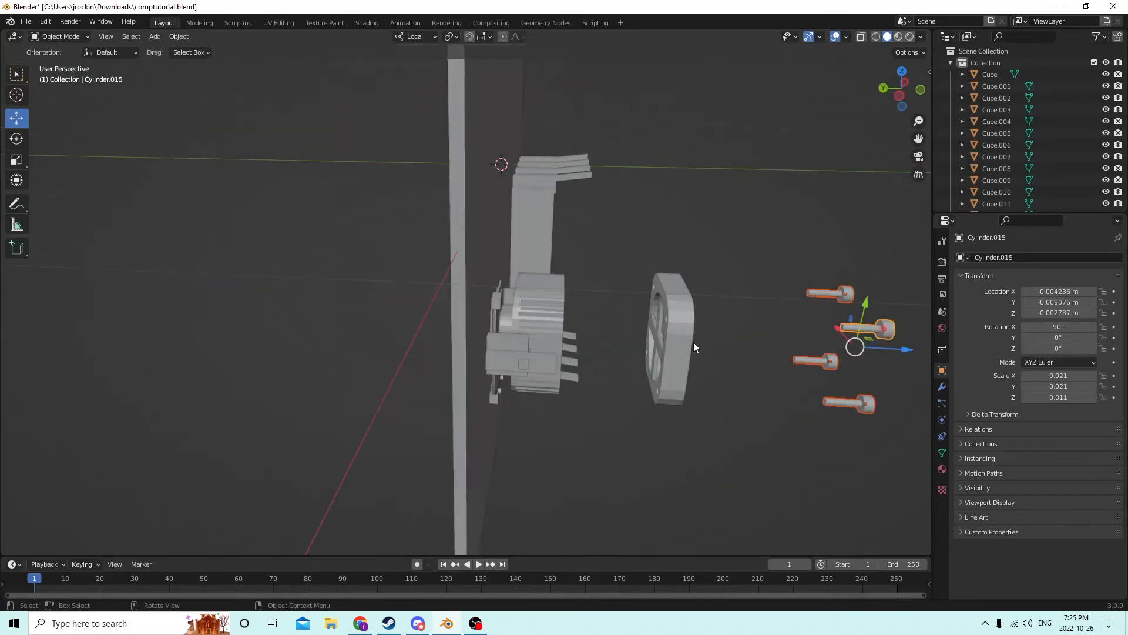
pyautogui.moveTo(904, 349); pyautogui.dragTo(703, 330)
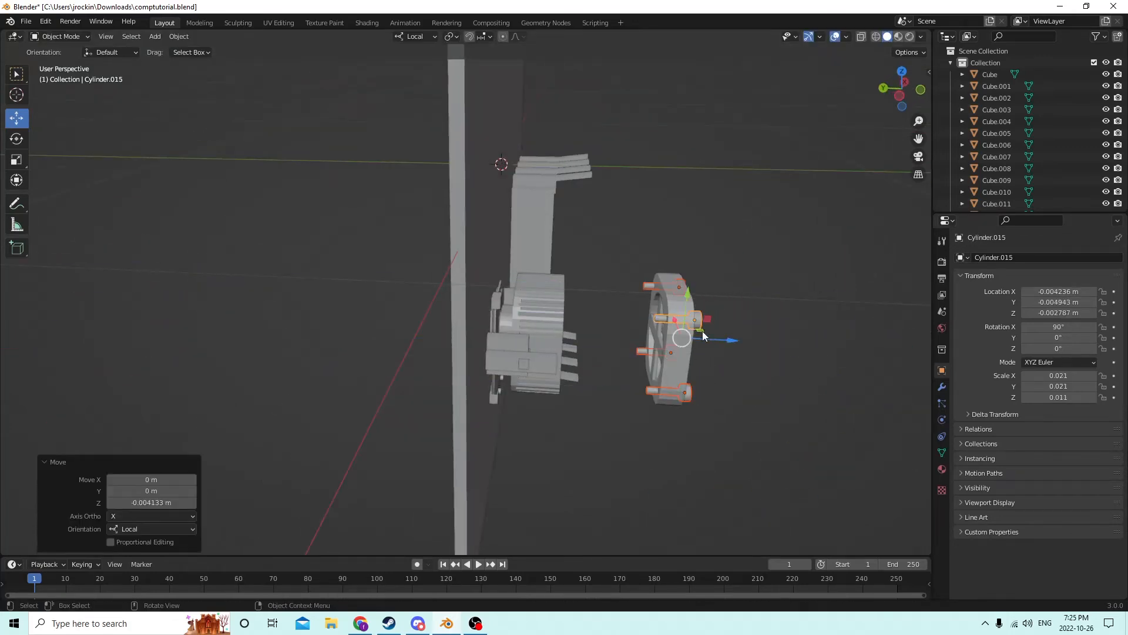
pyautogui.moveTo(703, 331)
pyautogui.mouseDown(button='middle')
pyautogui.moveTo(644, 319)
pyautogui.moveTo(687, 344)
pyautogui.mouseUp(button='middle')
pyautogui.moveTo(666, 357); pyautogui.dragTo(670, 359)
pyautogui.moveTo(670, 358); pyautogui.dragTo(653, 345, button='middle')
pyautogui.scroll(3, 568, 345)
pyautogui.scroll(1, 567, 345)
pyautogui.moveTo(567, 346); pyautogui.dragTo(714, 342, button='middle')
pyautogui.click(590, 352)
pyautogui.click(683, 304)
pyautogui.keyDown('shift'); pyautogui.click(704, 327); pyautogui.keyUp('shift')
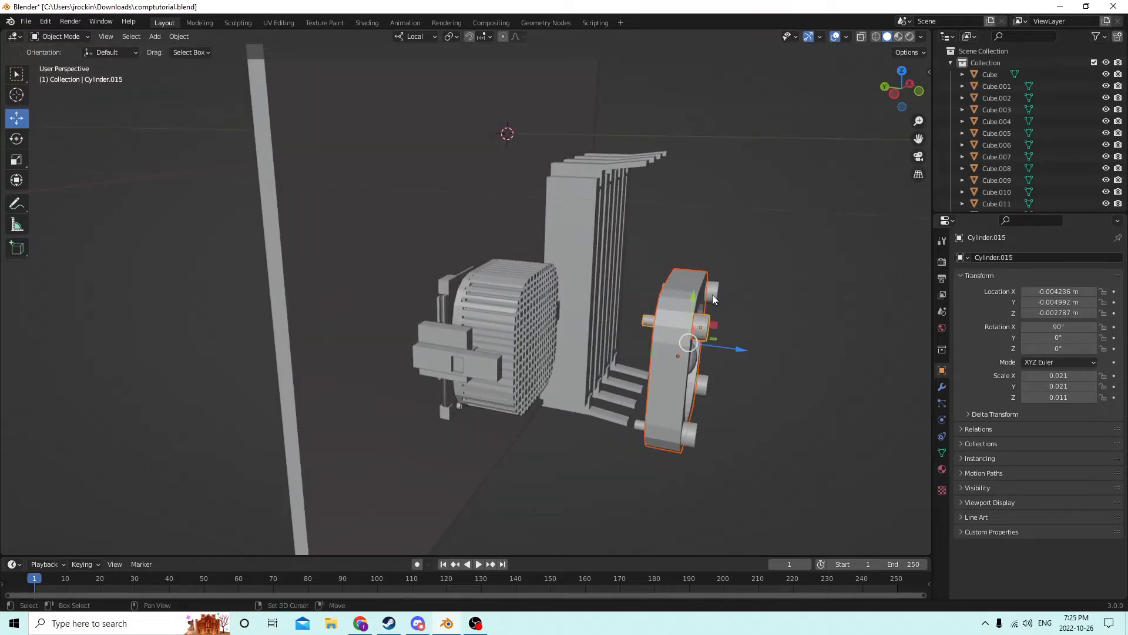
pyautogui.keyDown('shift'); pyautogui.click(713, 295); pyautogui.keyUp('shift')
pyautogui.keyDown('shift'); pyautogui.click(703, 384); pyautogui.keyUp('shift')
pyautogui.keyDown('shift'); pyautogui.click(690, 430); pyautogui.keyUp('shift')
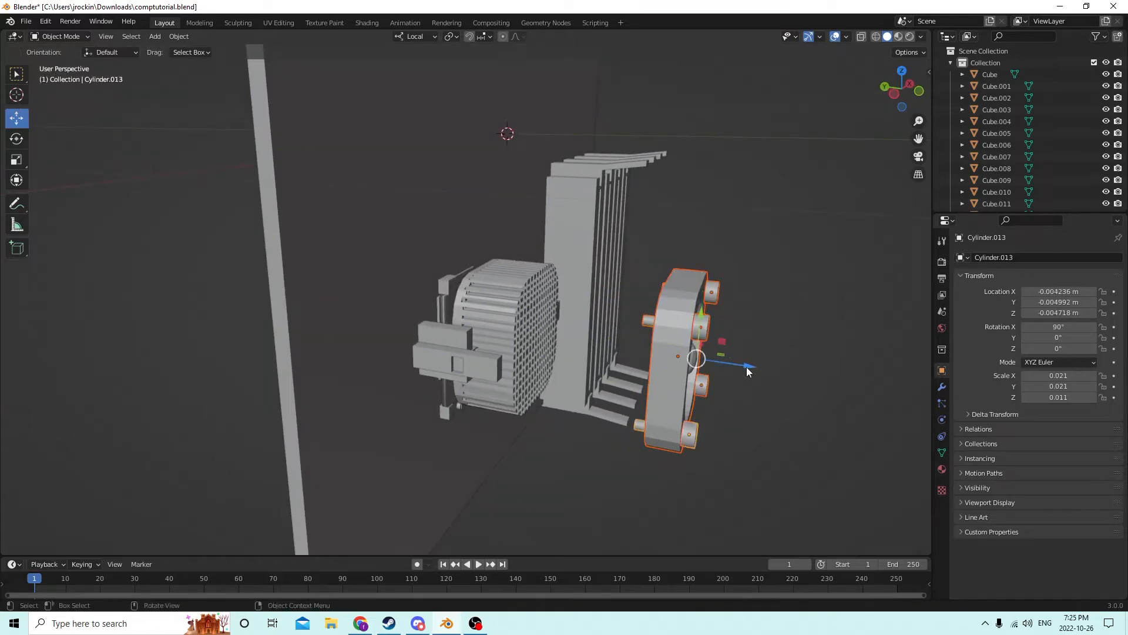
# - Move only the fan frame about 0.0024 m along local Y so it sits against the finned heatsink
pyautogui.click(681, 369)
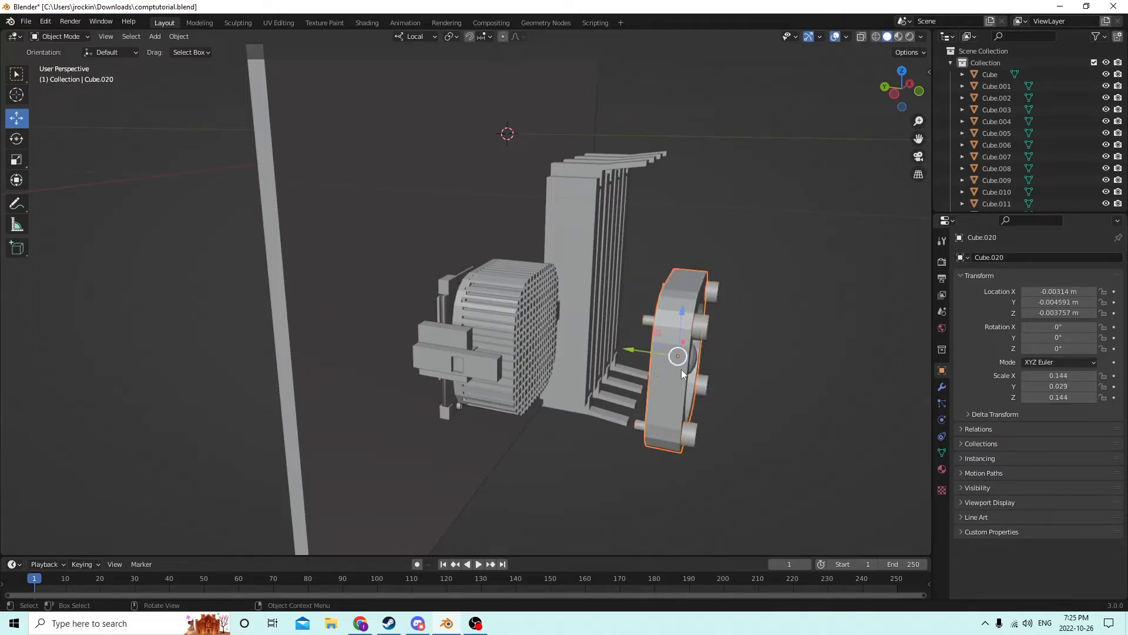
pyautogui.moveTo(637, 352); pyautogui.dragTo(506, 309)
pyautogui.moveTo(506, 309); pyautogui.dragTo(528, 323, button='middle')
pyautogui.scroll(4, 548, 324)
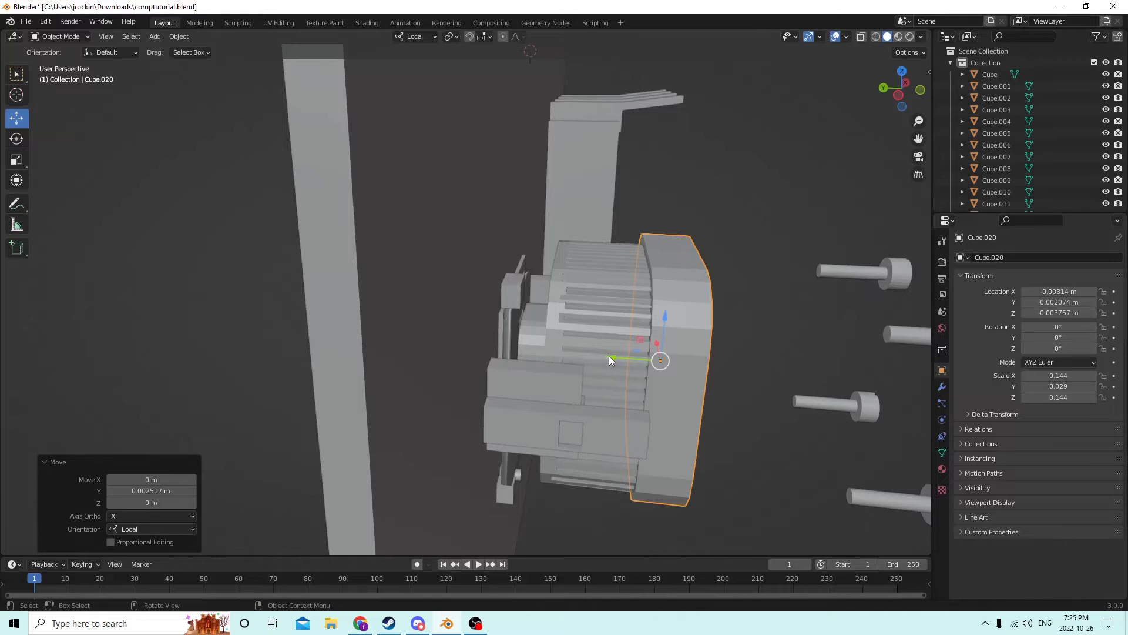
pyautogui.moveTo(609, 355); pyautogui.dragTo(621, 356)
pyautogui.moveTo(622, 356); pyautogui.dragTo(779, 330, button='middle')
# - Select the four screws and move them about -0.0024 m along local Z into the holes of the relocated fan frame
pyautogui.click(796, 359)
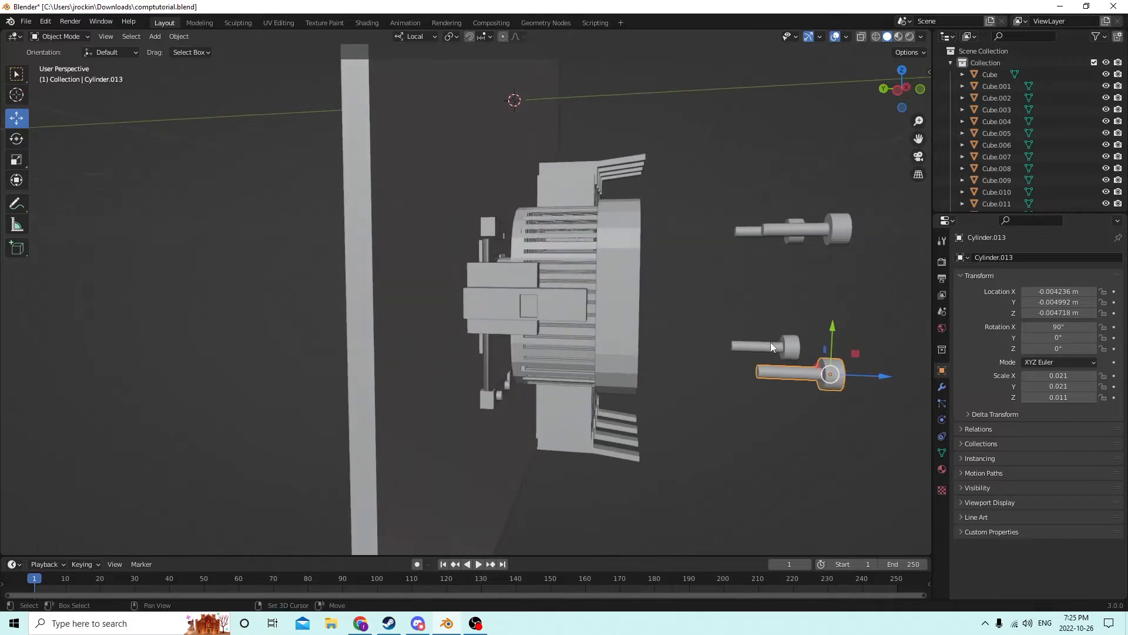
pyautogui.keyDown('shift'); pyautogui.click(771, 342); pyautogui.keyUp('shift')
pyautogui.keyDown('shift'); pyautogui.click(778, 228); pyautogui.keyUp('shift')
pyautogui.keyDown('shift'); pyautogui.click(748, 228); pyautogui.keyUp('shift')
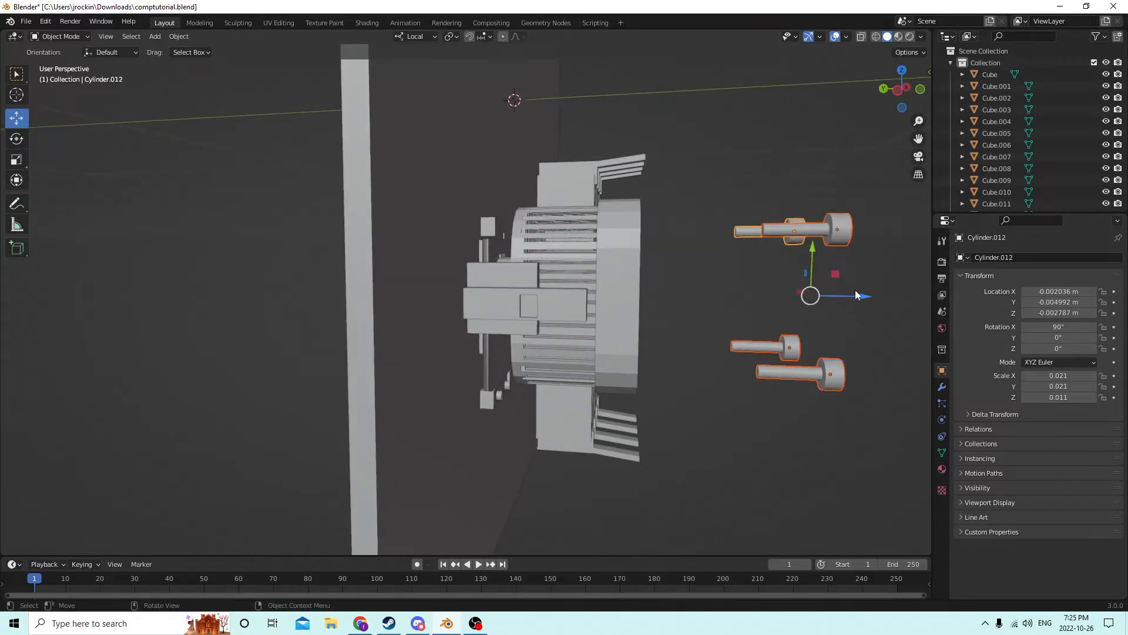
pyautogui.moveTo(855, 295); pyautogui.dragTo(686, 270)
pyautogui.moveTo(686, 269); pyautogui.dragTo(759, 325, button='middle')
pyautogui.scroll(5, 690, 321)
pyautogui.scroll(2, 764, 319)
pyautogui.scroll(-4, 737, 323)
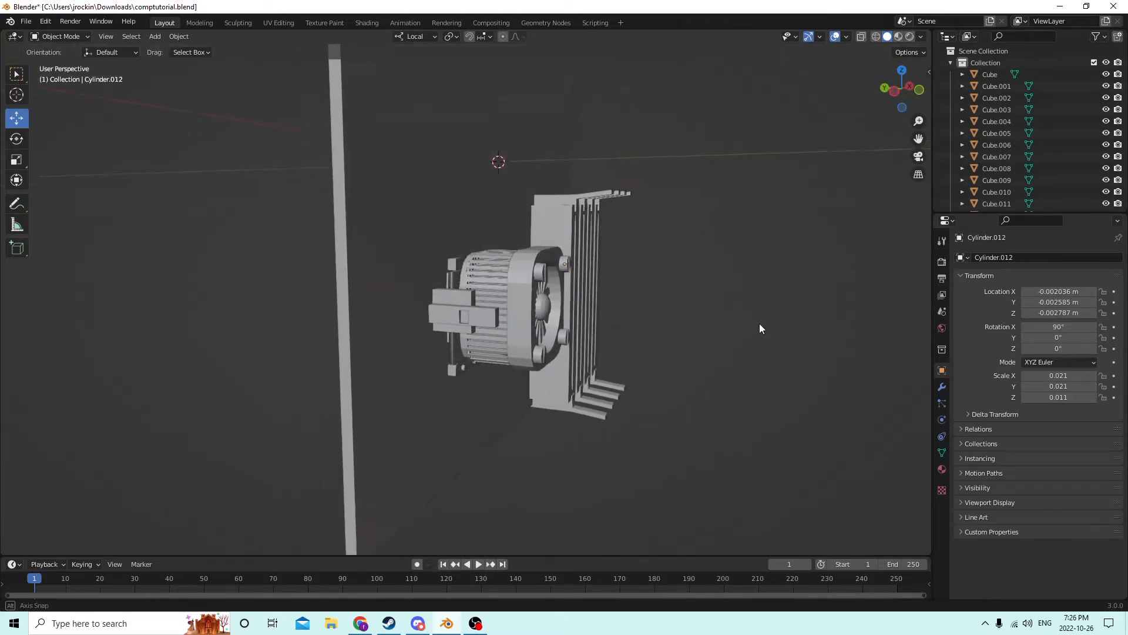
pyautogui.scroll(1, 759, 328)
# - Switch the viewport to Material Preview shading and move the fan frame -0.003781 m along local Y, away from the heatsink
pyautogui.click(499, 299)
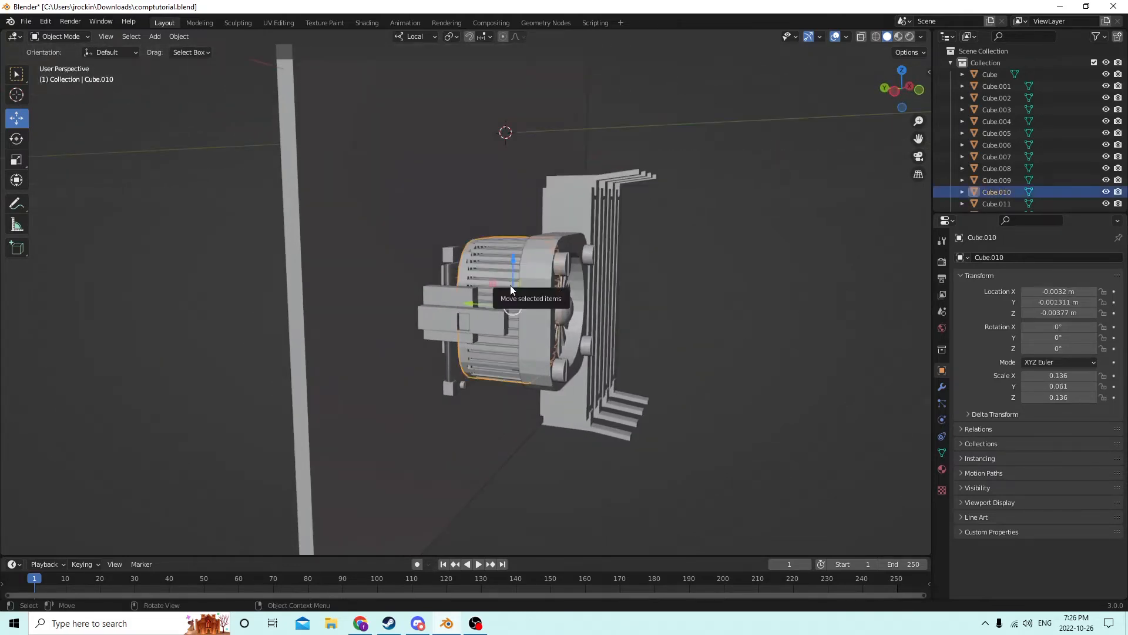
pyautogui.moveTo(510, 285)
pyautogui.mouseDown(button='middle')
pyautogui.moveTo(491, 302)
pyautogui.moveTo(453, 291)
pyautogui.moveTo(453, 302)
pyautogui.moveTo(552, 334)
pyautogui.moveTo(542, 347)
pyautogui.moveTo(517, 334)
pyautogui.moveTo(569, 346)
pyautogui.moveTo(521, 362)
pyautogui.moveTo(461, 329)
pyautogui.moveTo(493, 327)
pyautogui.moveTo(502, 345)
pyautogui.moveTo(470, 323)
pyautogui.moveTo(503, 346)
pyautogui.moveTo(515, 299)
pyautogui.mouseUp(button='middle')
pyautogui.click(467, 321)
pyautogui.click(898, 37)
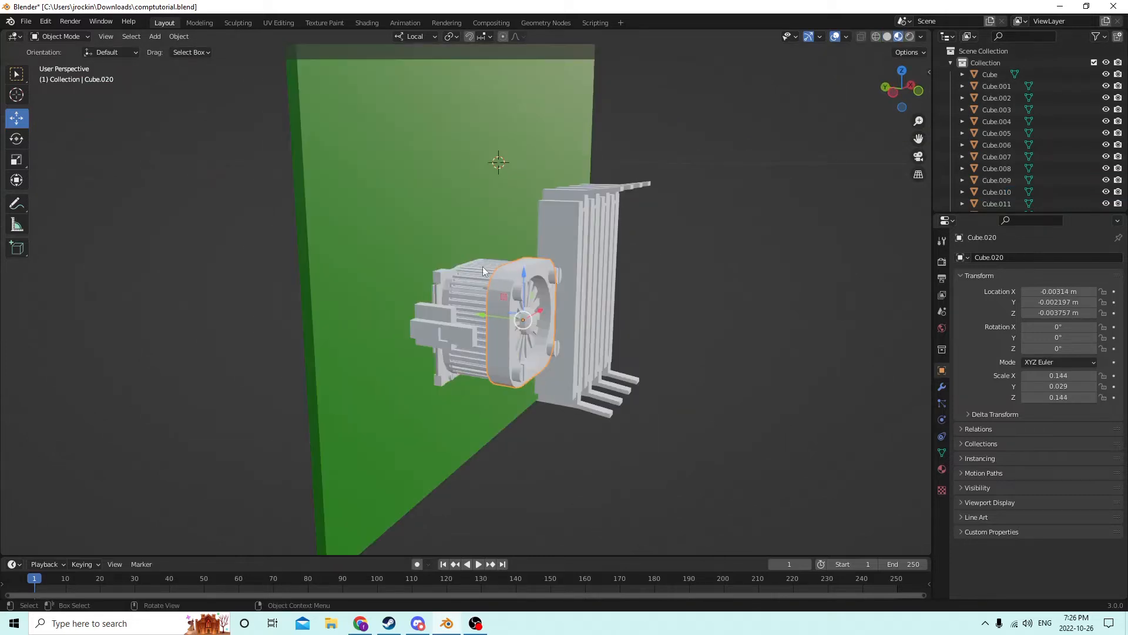
pyautogui.moveTo(495, 321); pyautogui.dragTo(643, 326)
pyautogui.scroll(3, 541, 305)
pyautogui.moveTo(643, 326)
pyautogui.mouseDown(button='middle')
pyautogui.moveTo(542, 304)
pyautogui.moveTo(624, 332)
pyautogui.mouseUp(button='middle')
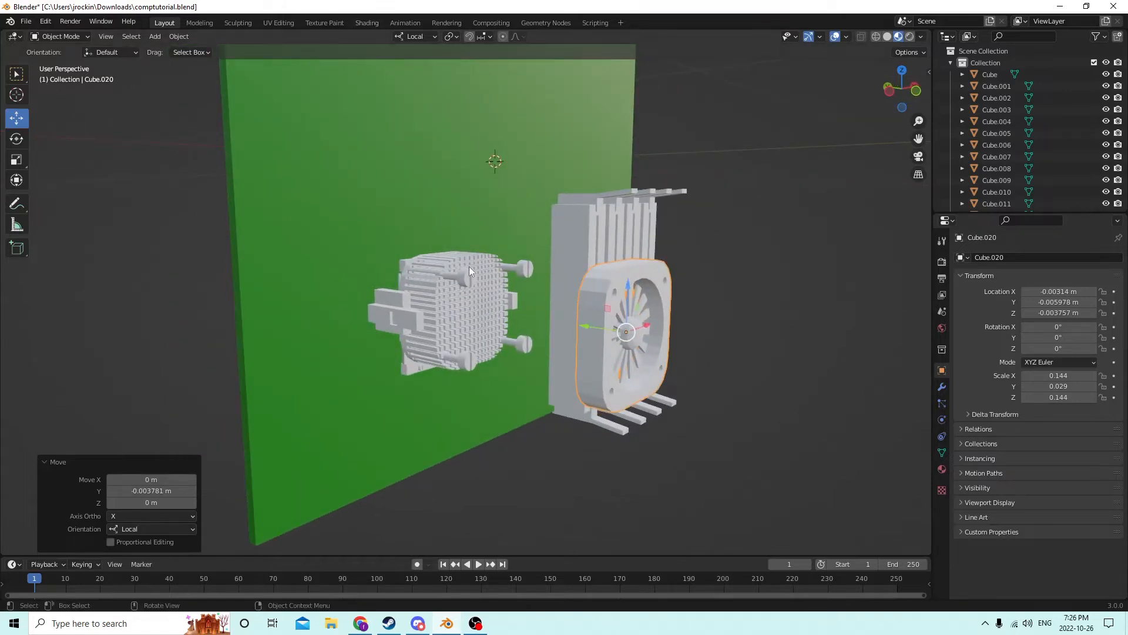
# - Enter Edit Mode on the fan frame and show its material properties
pyautogui.click(463, 280)
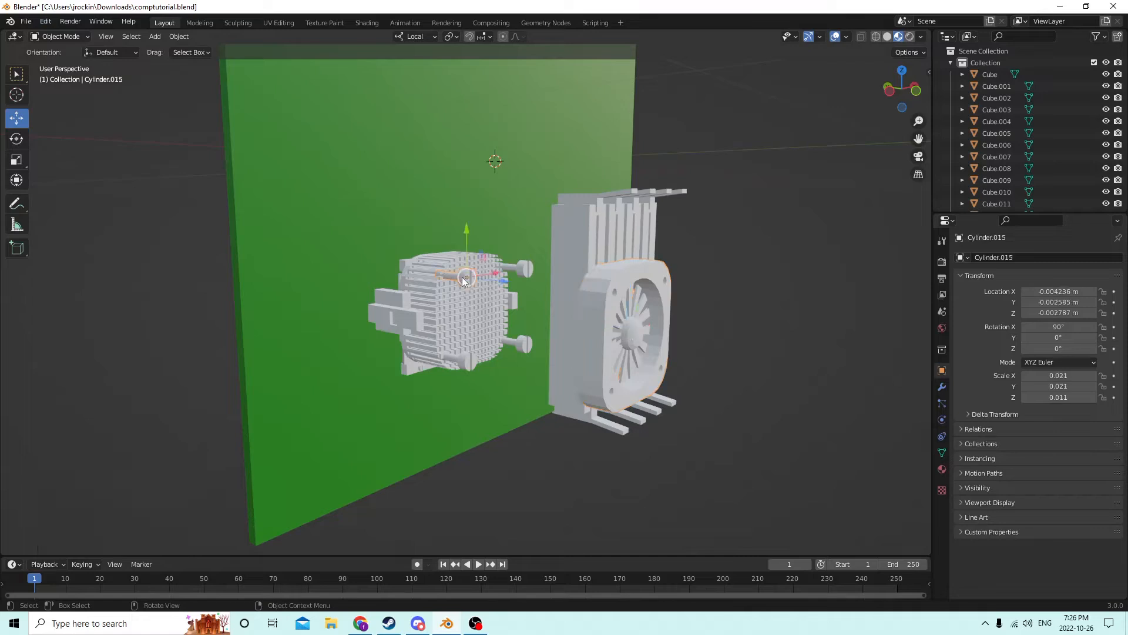
pyautogui.keyDown('shift'); pyautogui.click(526, 269); pyautogui.keyUp('shift')
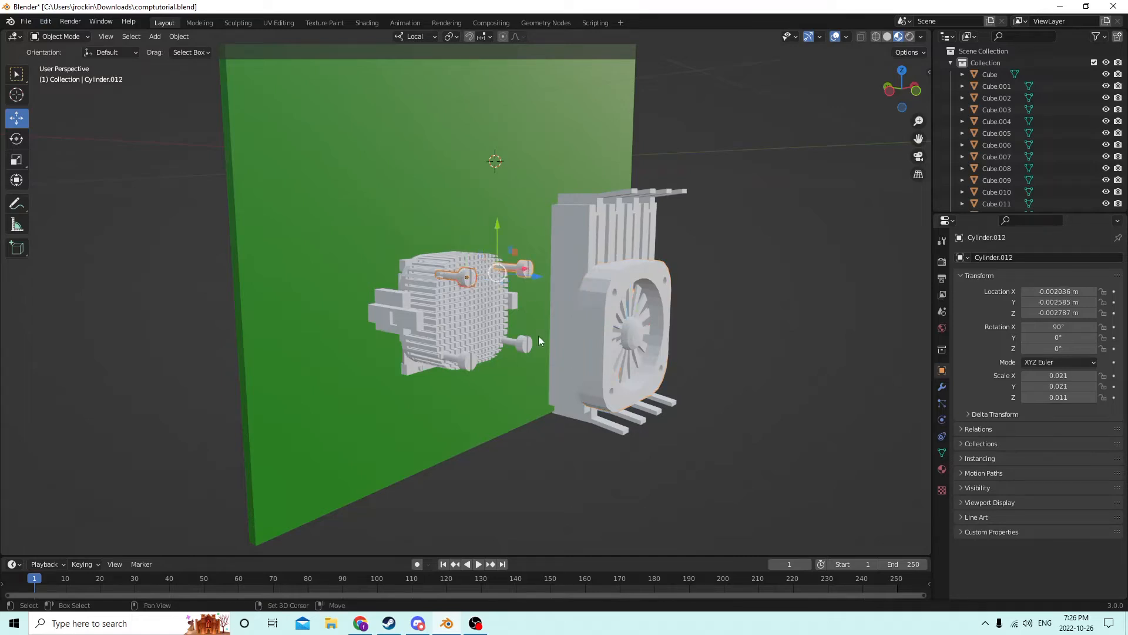
pyautogui.click(602, 327)
pyautogui.moveTo(601, 328); pyautogui.dragTo(544, 322, button='middle')
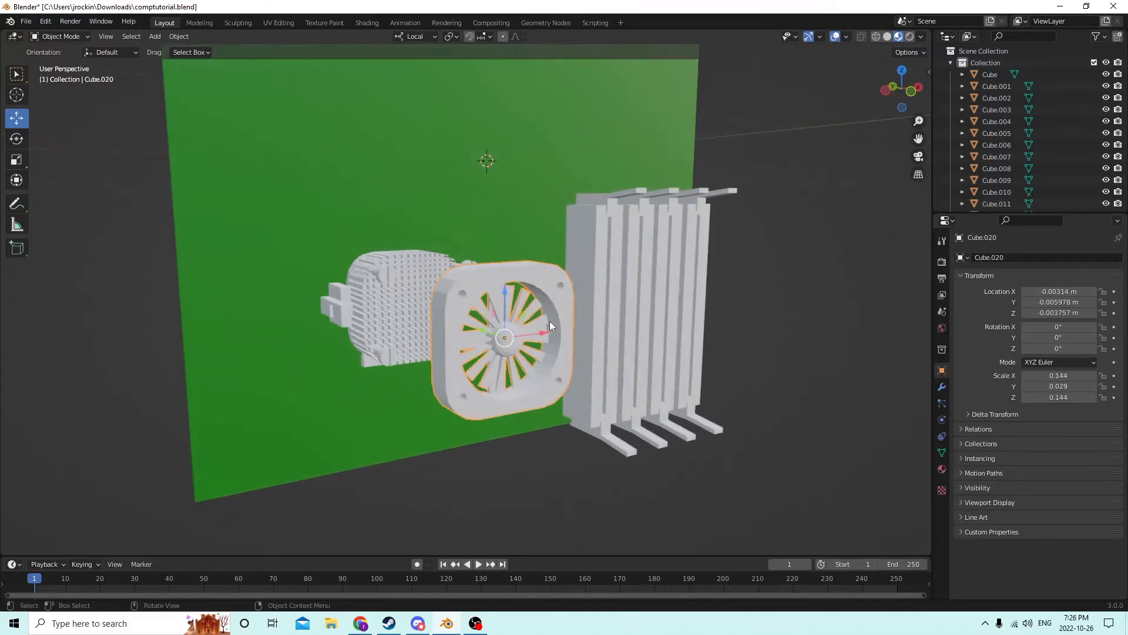
pyautogui.press('Tab')
pyautogui.moveTo(761, 341); pyautogui.dragTo(891, 355, button='middle')
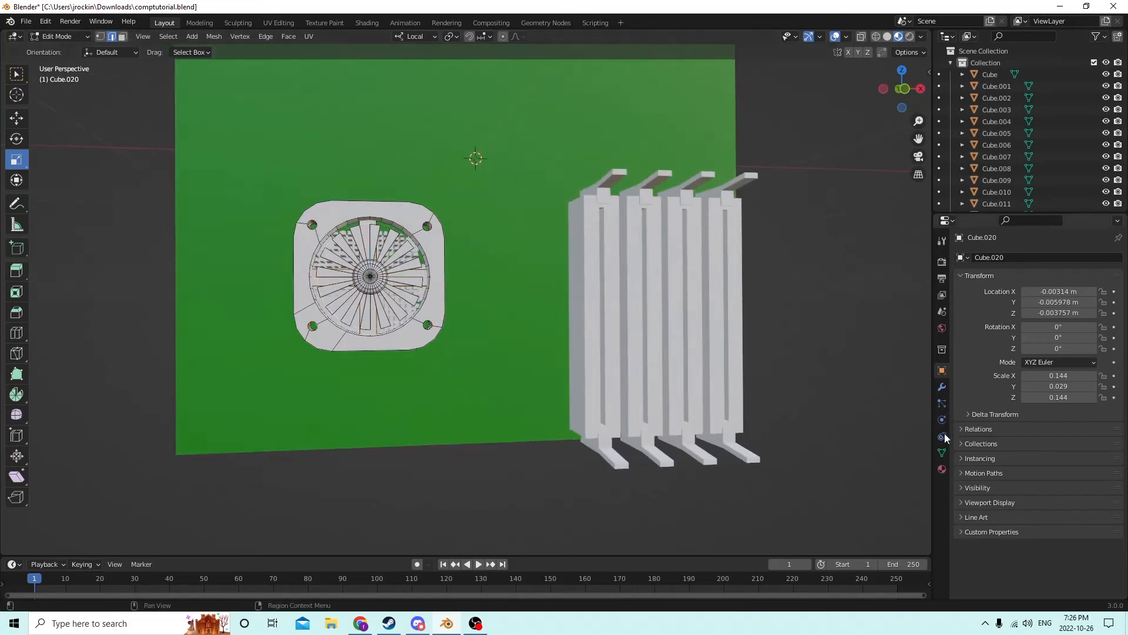
pyautogui.click(942, 470)
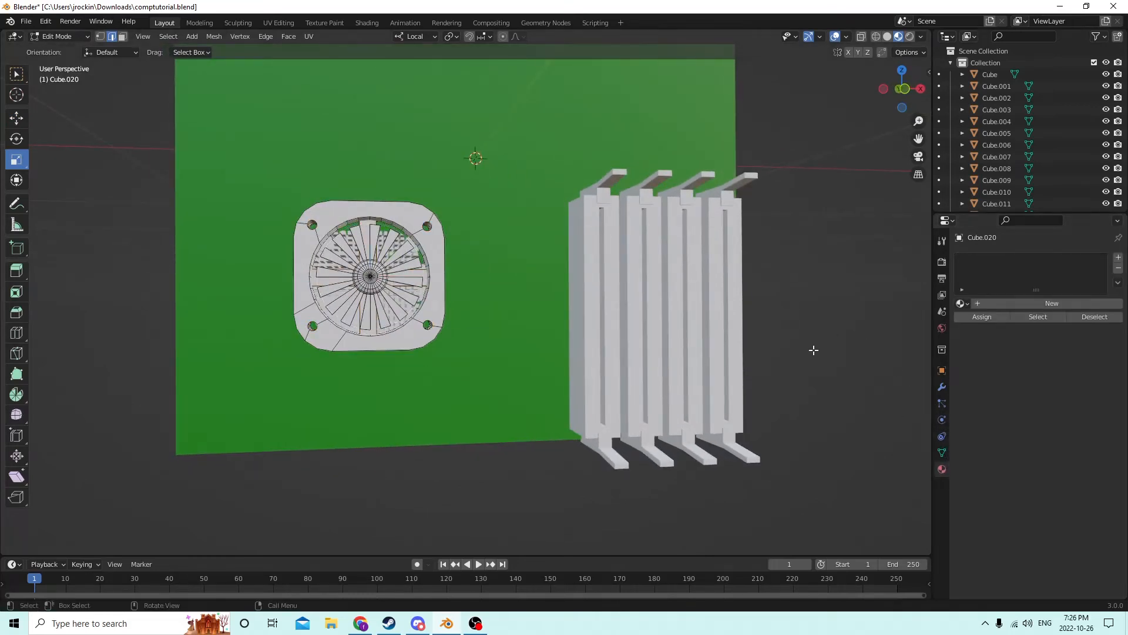
pyautogui.scroll(2, 788, 333)
pyautogui.scroll(-2, 603, 346)
pyautogui.moveTo(603, 346); pyautogui.dragTo(581, 329, button='middle')
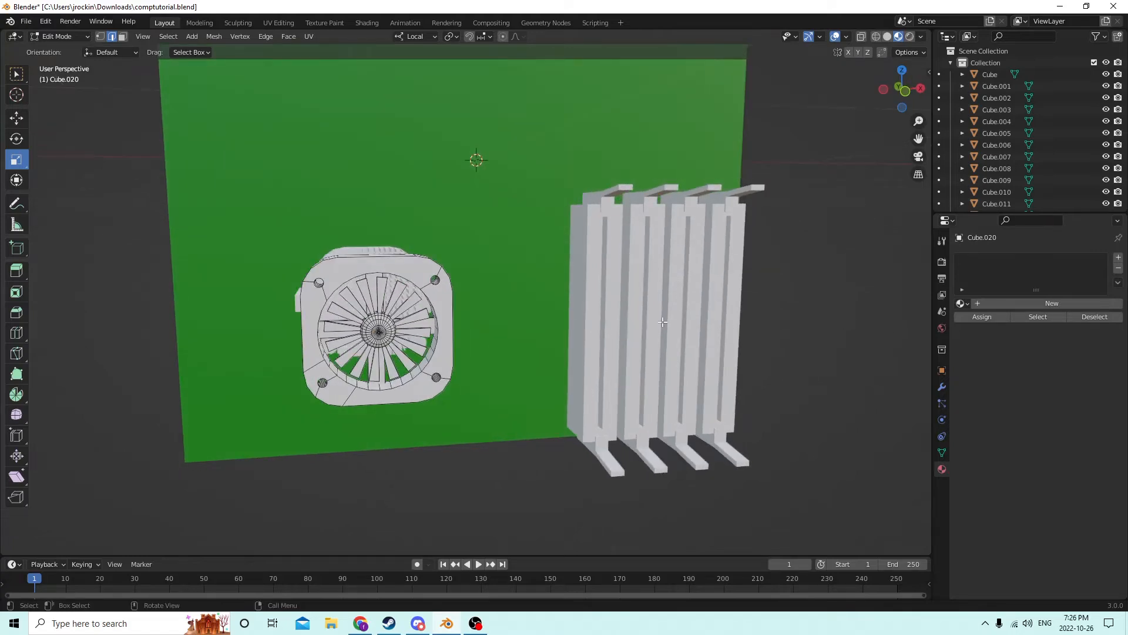
# - Add a new material to the fan frame, darken its base color to near black, and return to Object Mode
pyautogui.click(1118, 257)
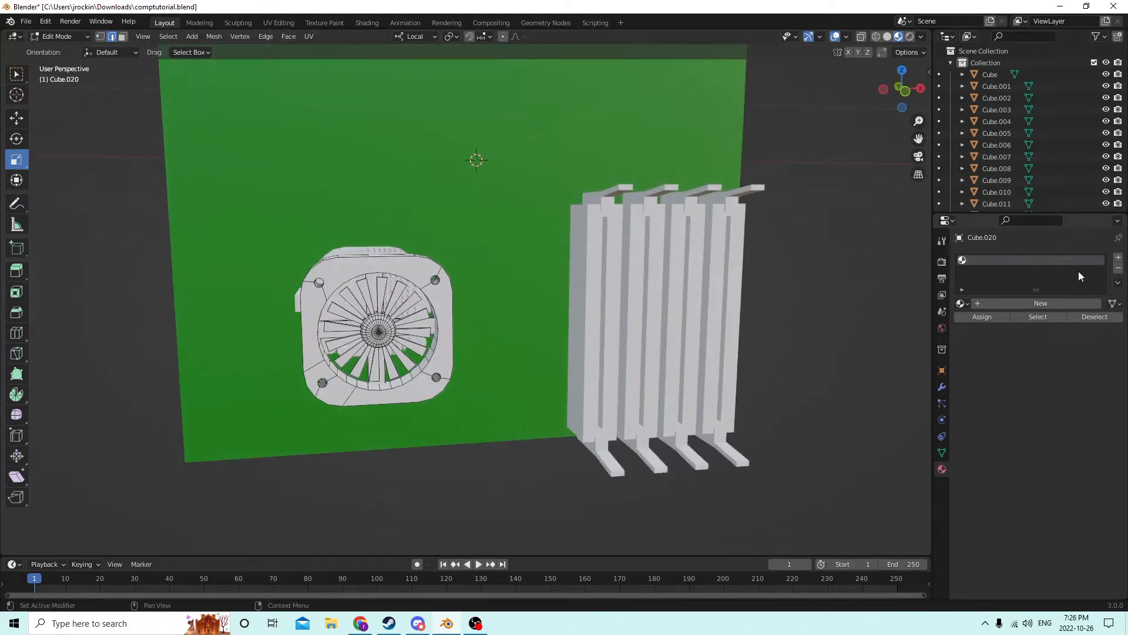
pyautogui.click(1028, 304)
pyautogui.click(1066, 435)
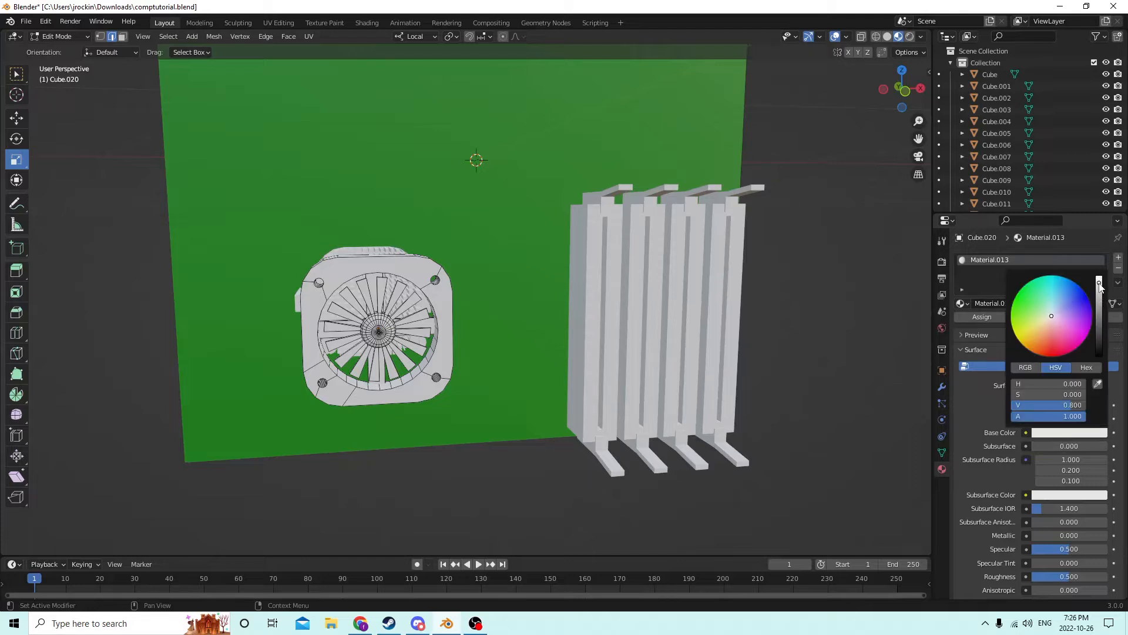
pyautogui.moveTo(1099, 284); pyautogui.dragTo(1099, 343)
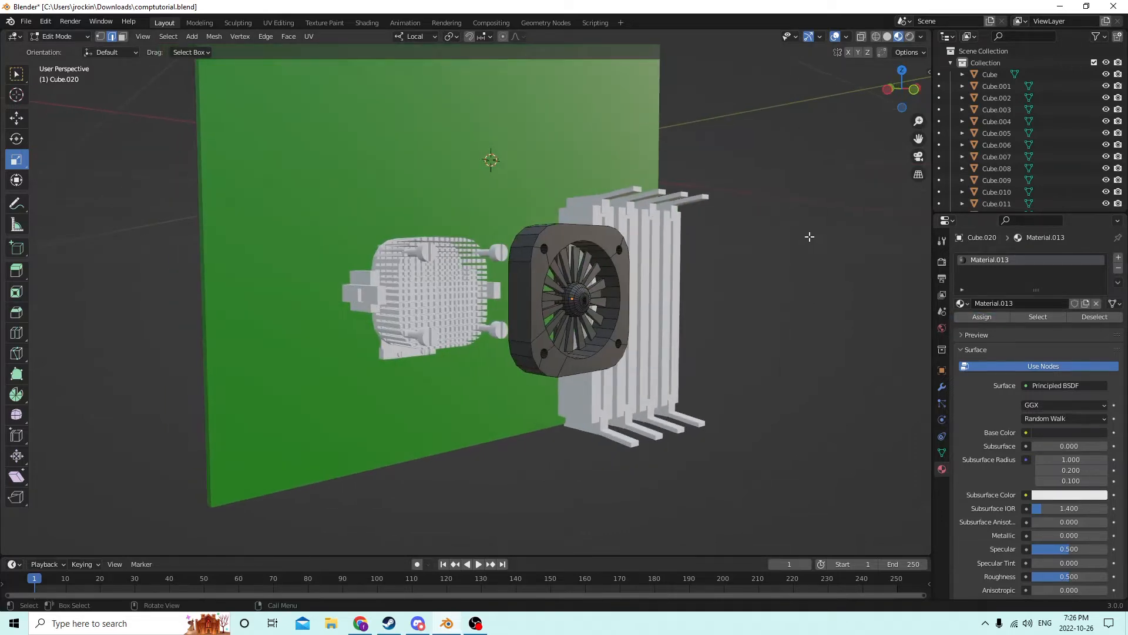
pyautogui.press('Tab')
pyautogui.moveTo(785, 248); pyautogui.dragTo(734, 263, button='middle')
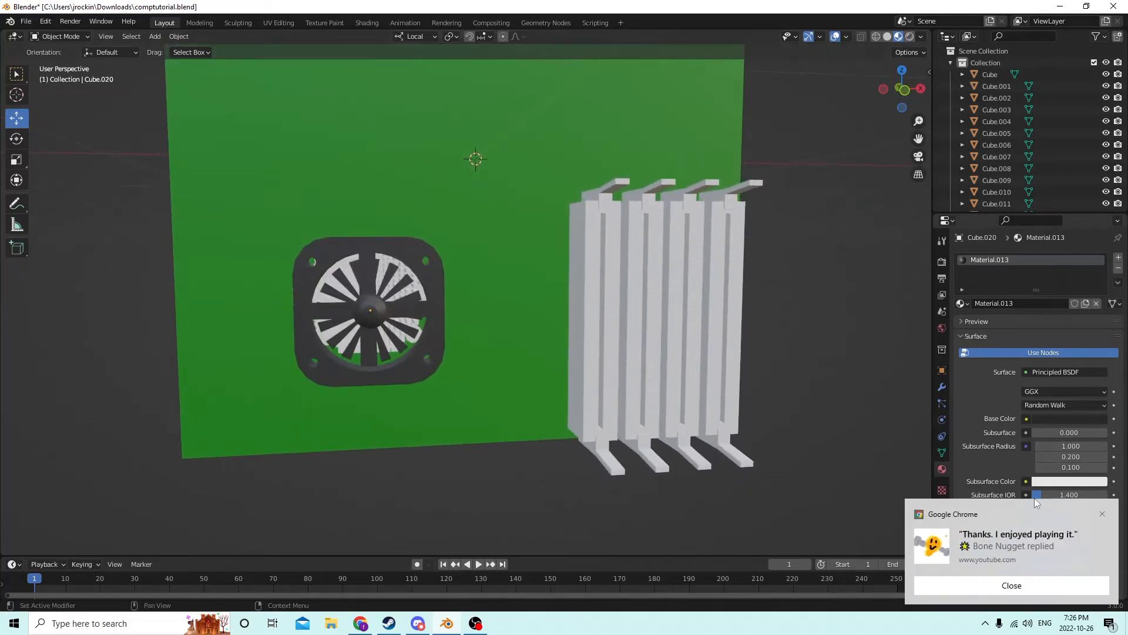
# - In Edit Mode on the fan, select the linked blades and add a second material slot with a new material
pyautogui.click(1011, 585)
pyautogui.moveTo(404, 357); pyautogui.dragTo(502, 370, button='middle')
pyautogui.press('Tab')
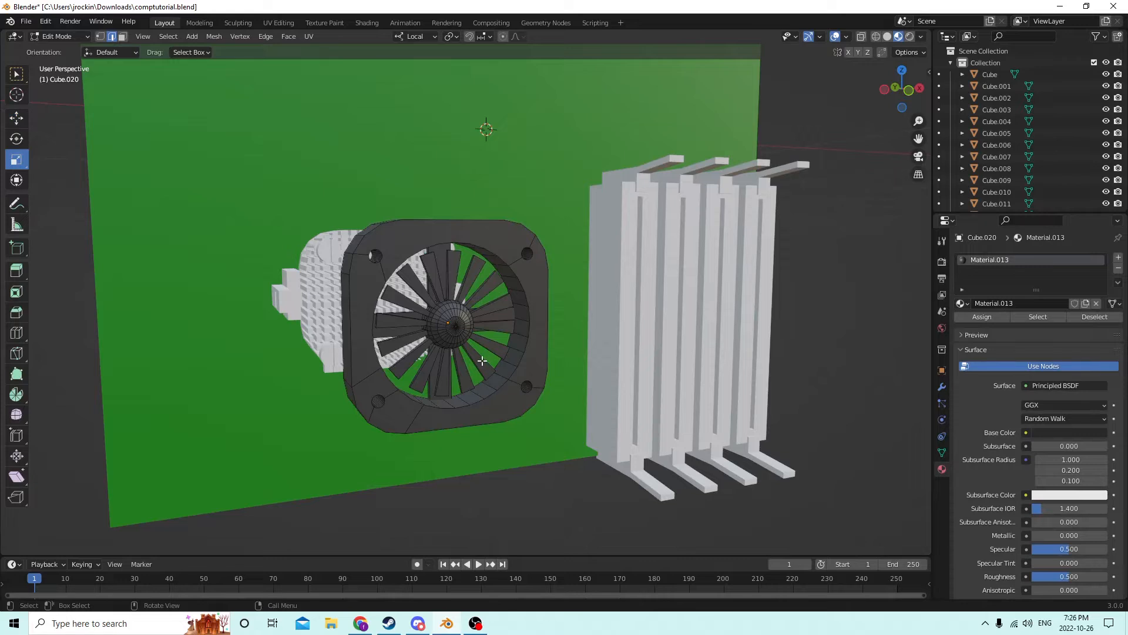
pyautogui.press('l')
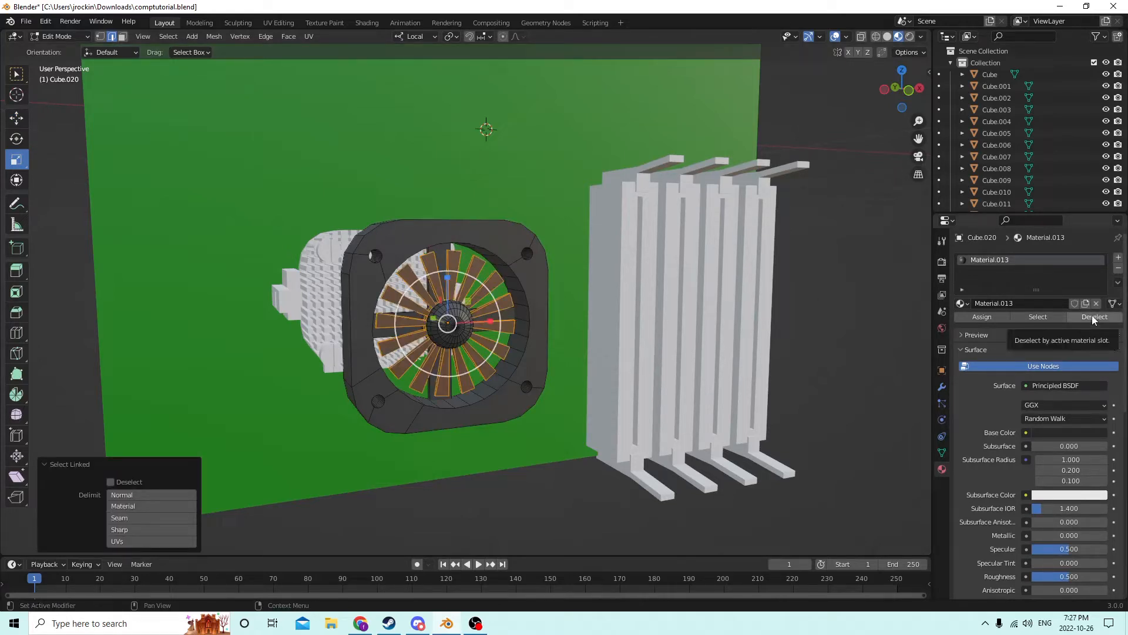
pyautogui.click(1119, 259)
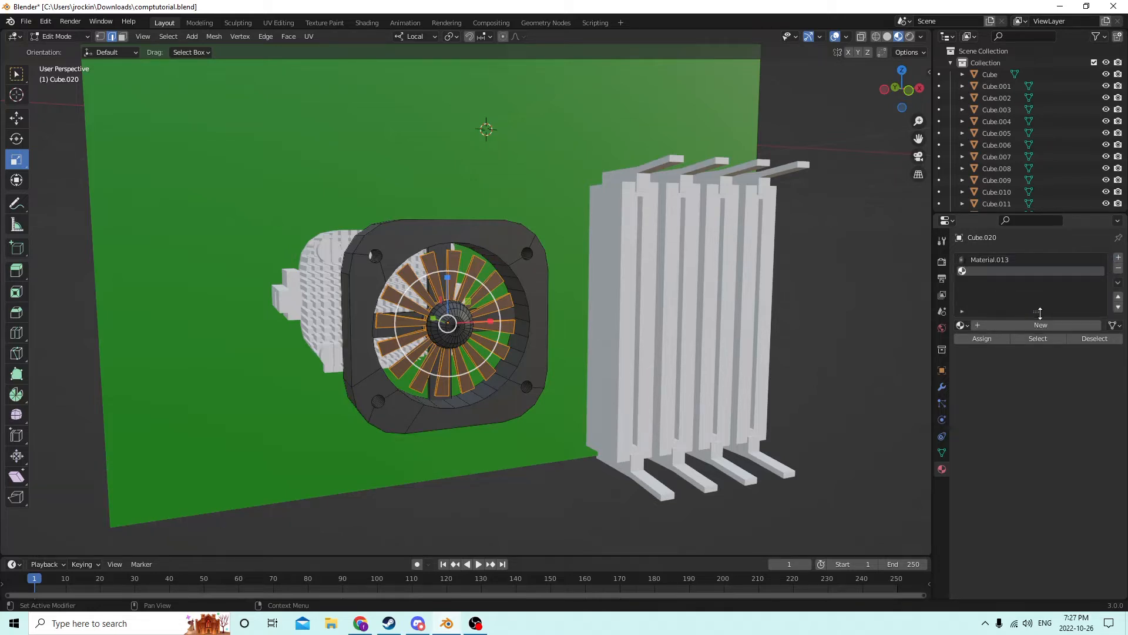
pyautogui.click(1039, 326)
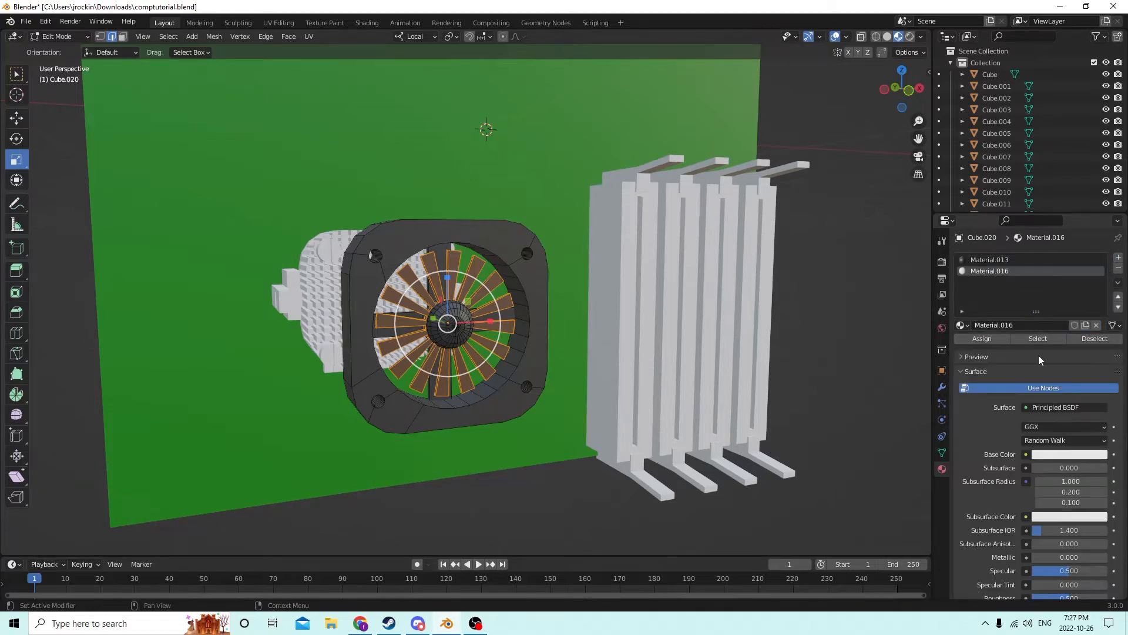
# - Set the new material's base color to red (hue 0.997, saturation 0.950), assign it to the fan blades, and deselect everything
pyautogui.click(1069, 456)
pyautogui.moveTo(1050, 339); pyautogui.dragTo(1056, 373)
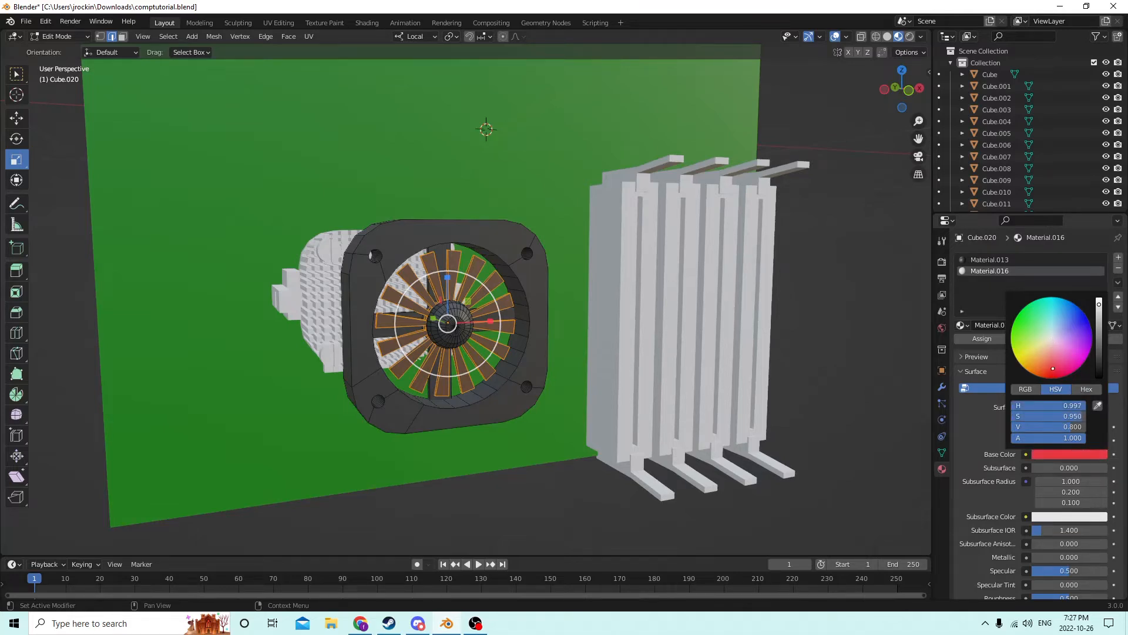
pyautogui.click(991, 341)
pyautogui.hotkey('alt', 'a')
pyautogui.moveTo(536, 155); pyautogui.dragTo(446, 297, button='middle')
pyautogui.scroll(3, 548, 221)
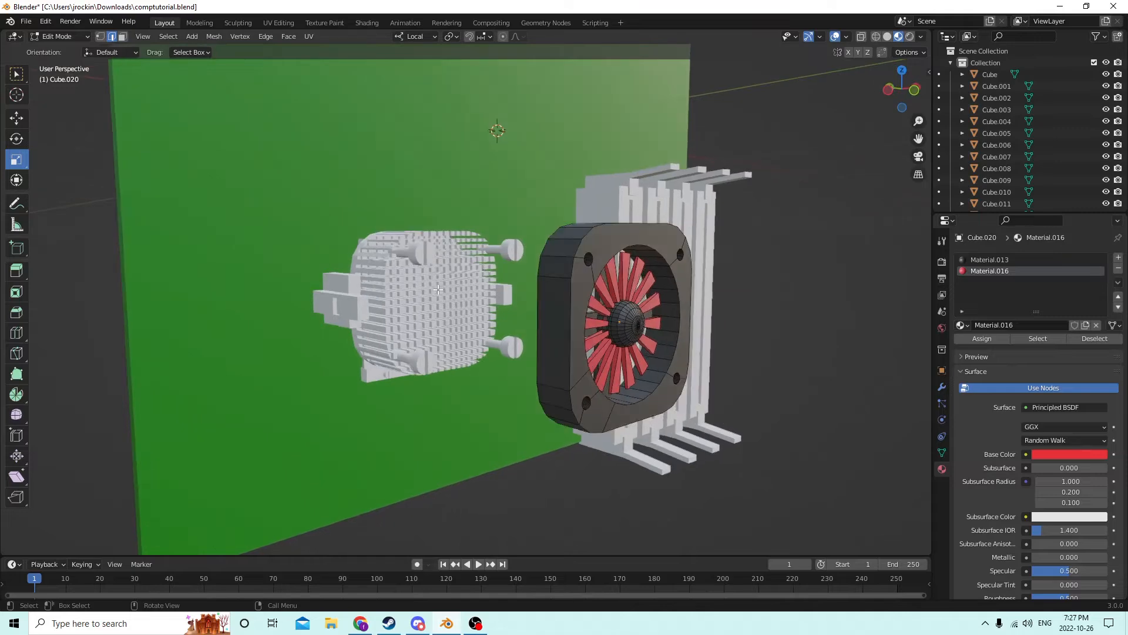
# - Leave the fan, enter Edit Mode on the finned heatsink, and add a new material to its mesh
pyautogui.press('Tab')
pyautogui.click(417, 303)
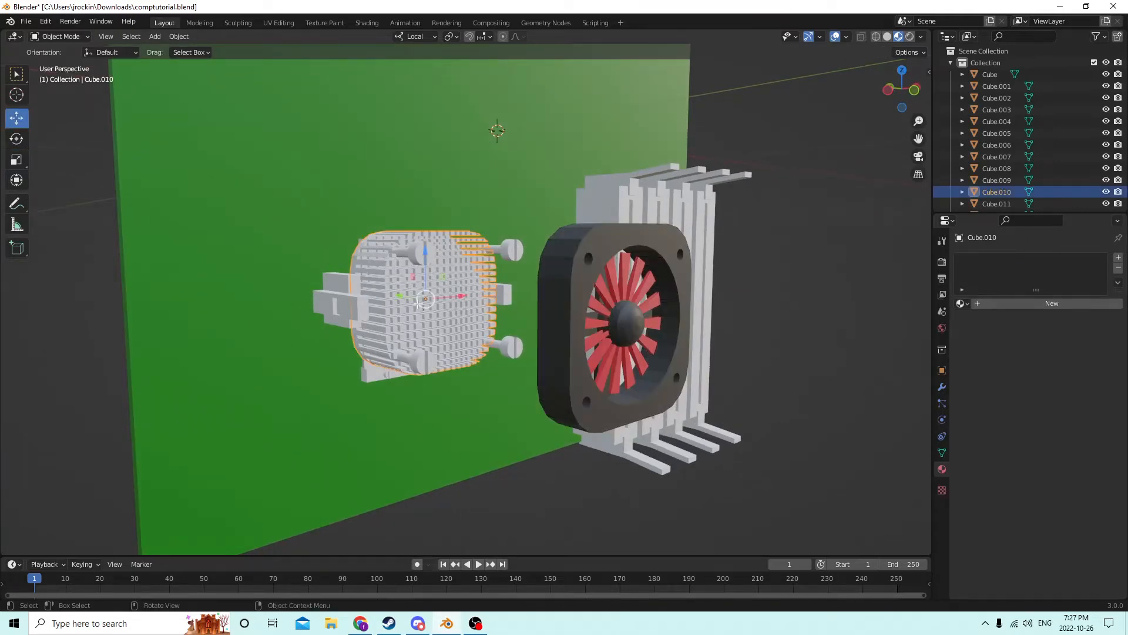
pyautogui.press('Tab')
pyautogui.moveTo(780, 345); pyautogui.dragTo(1036, 250, button='middle')
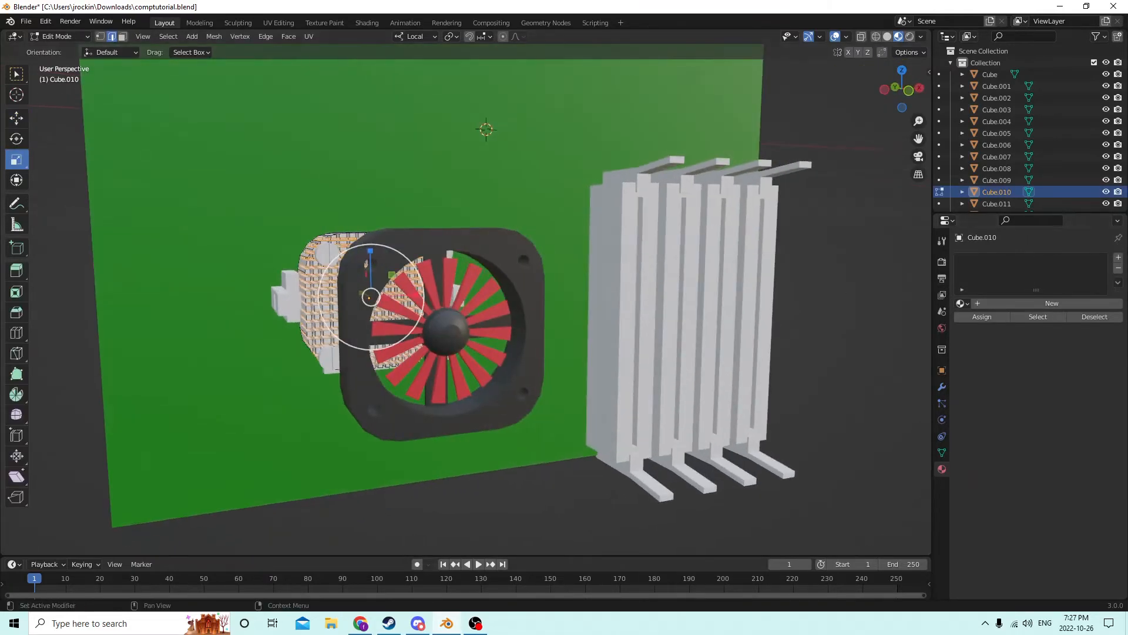
pyautogui.click(1118, 258)
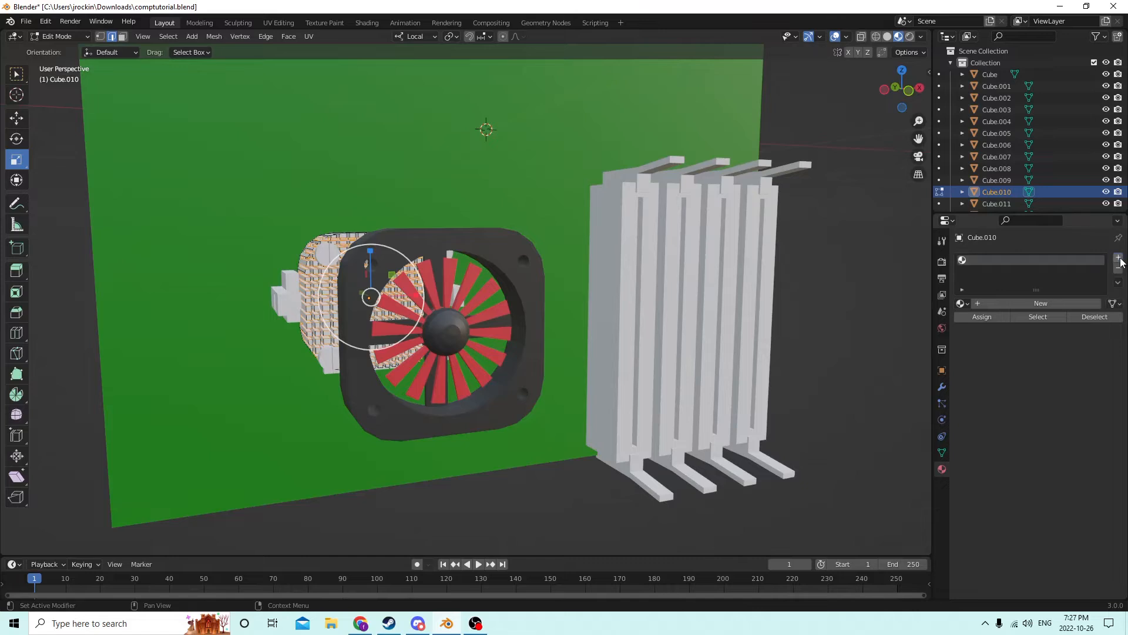
pyautogui.click(989, 315)
pyautogui.click(1021, 307)
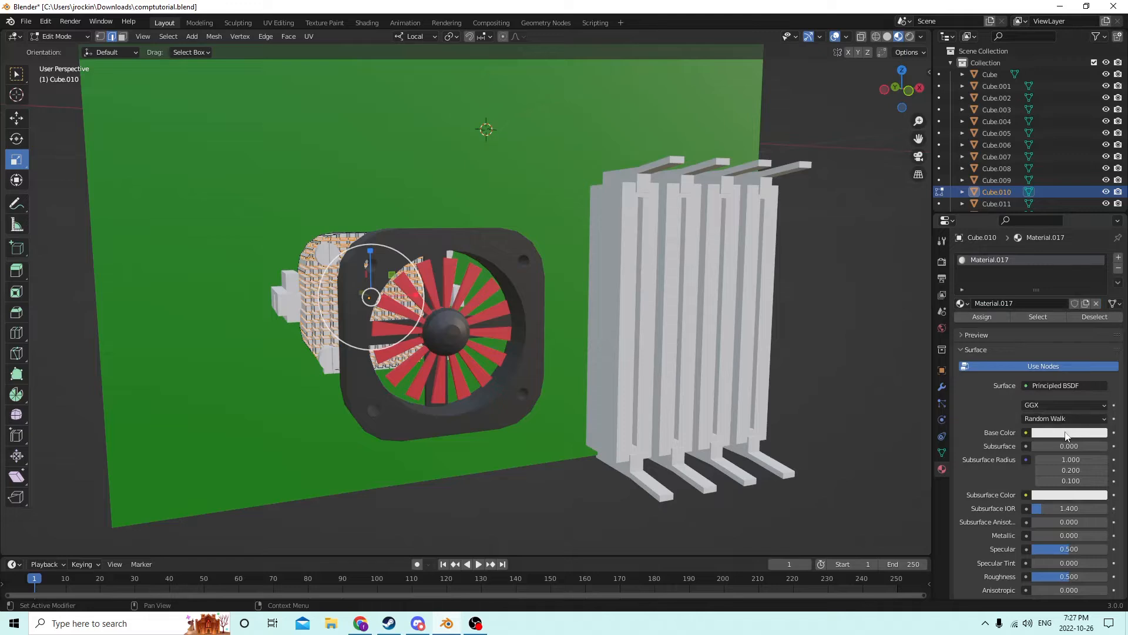
# - Darken the heatsink material's base color to medium gray and return to Object Mode
pyautogui.click(1066, 433)
pyautogui.moveTo(1099, 285); pyautogui.dragTo(1099, 315)
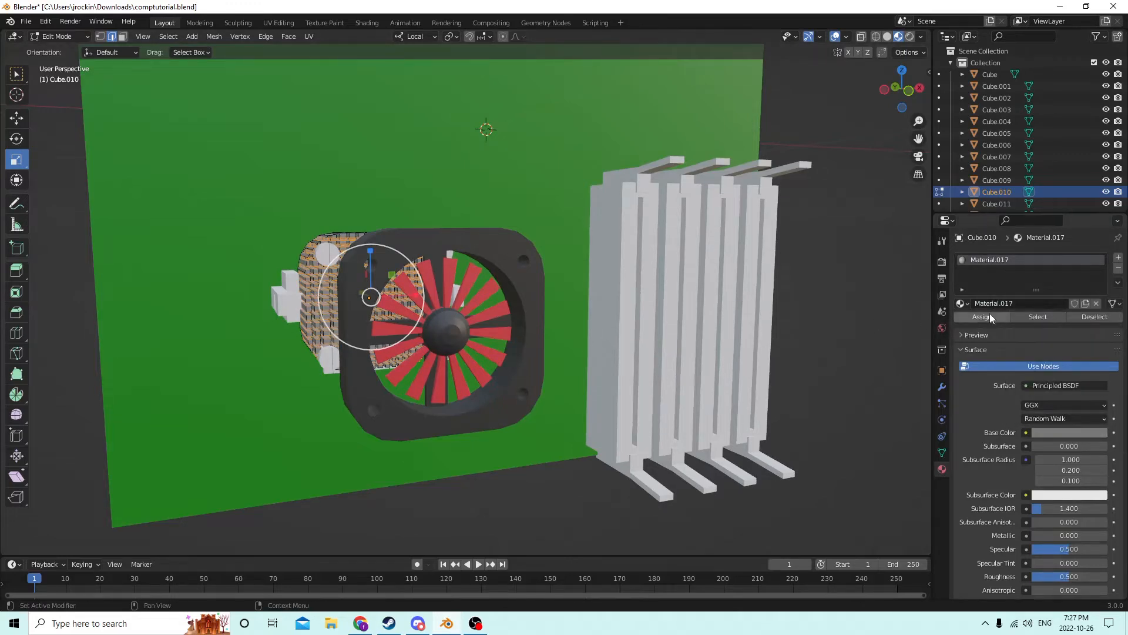
pyautogui.moveTo(775, 226); pyautogui.dragTo(316, 255, button='middle')
pyautogui.press('Tab')
# - Select the clip pieces on both sides of the heatsink together
pyautogui.click(829, 263)
pyautogui.click(340, 339)
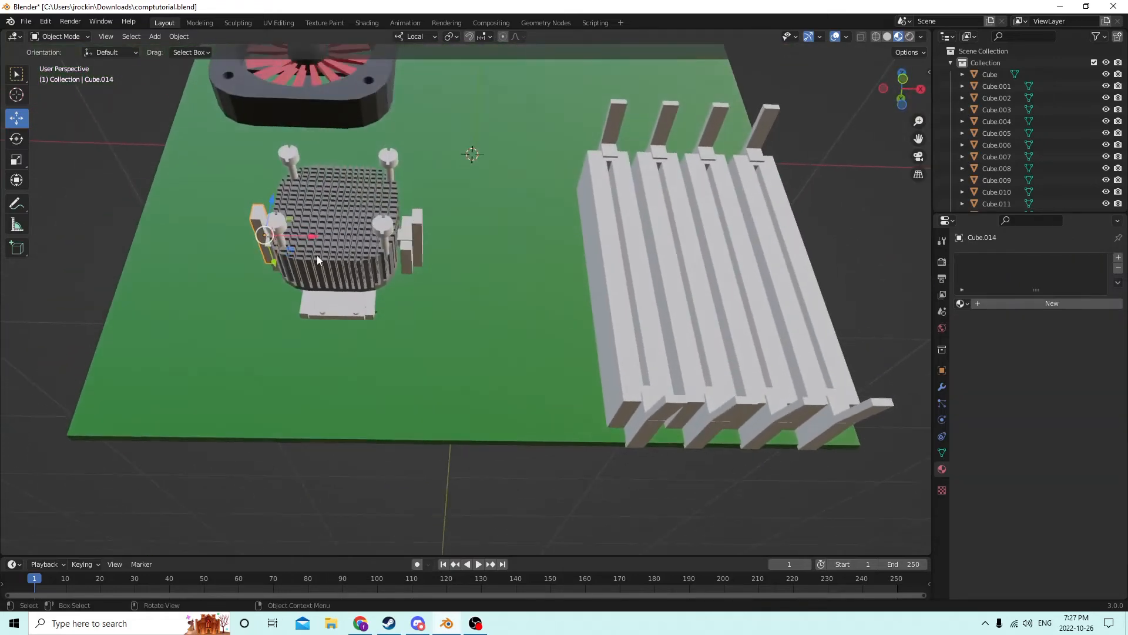
pyautogui.click(404, 231)
pyautogui.moveTo(404, 232); pyautogui.dragTo(431, 201, button='middle')
pyautogui.click(425, 210)
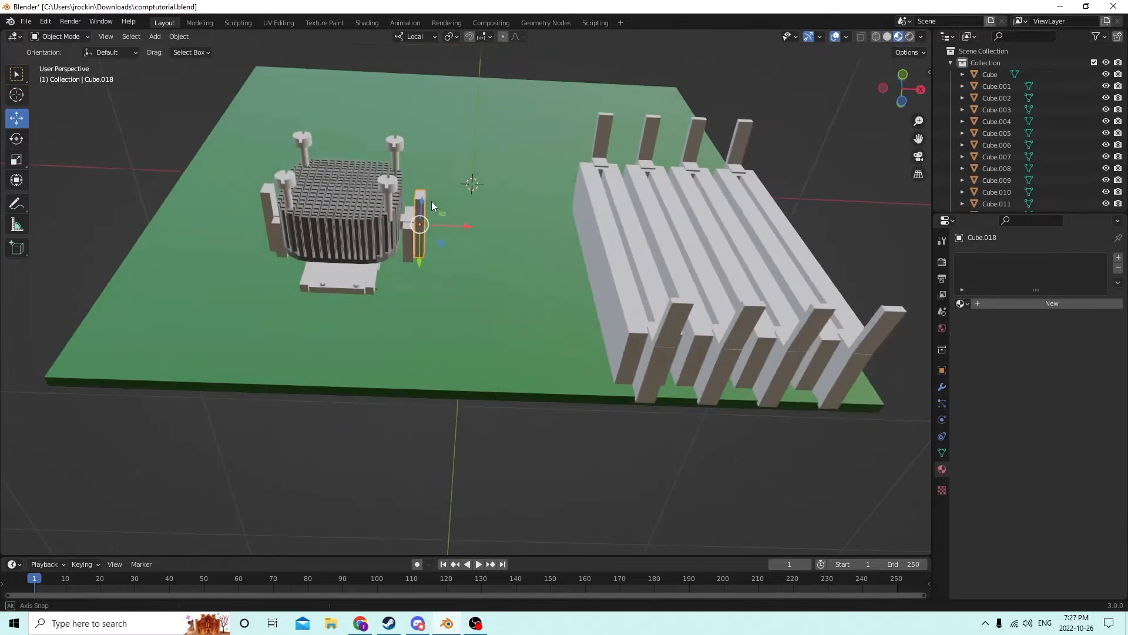
pyautogui.keyDown('shift'); pyautogui.click(407, 243); pyautogui.keyUp('shift')
pyautogui.moveTo(407, 244); pyautogui.dragTo(314, 200, button='middle')
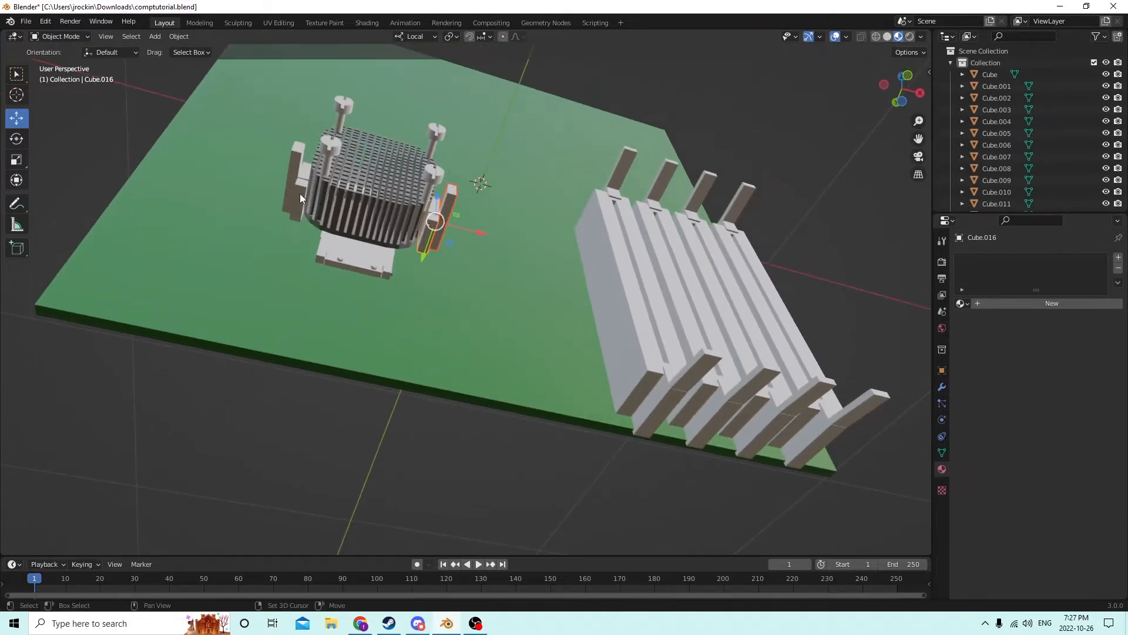
pyautogui.keyDown('shift'); pyautogui.click(297, 193); pyautogui.keyUp('shift')
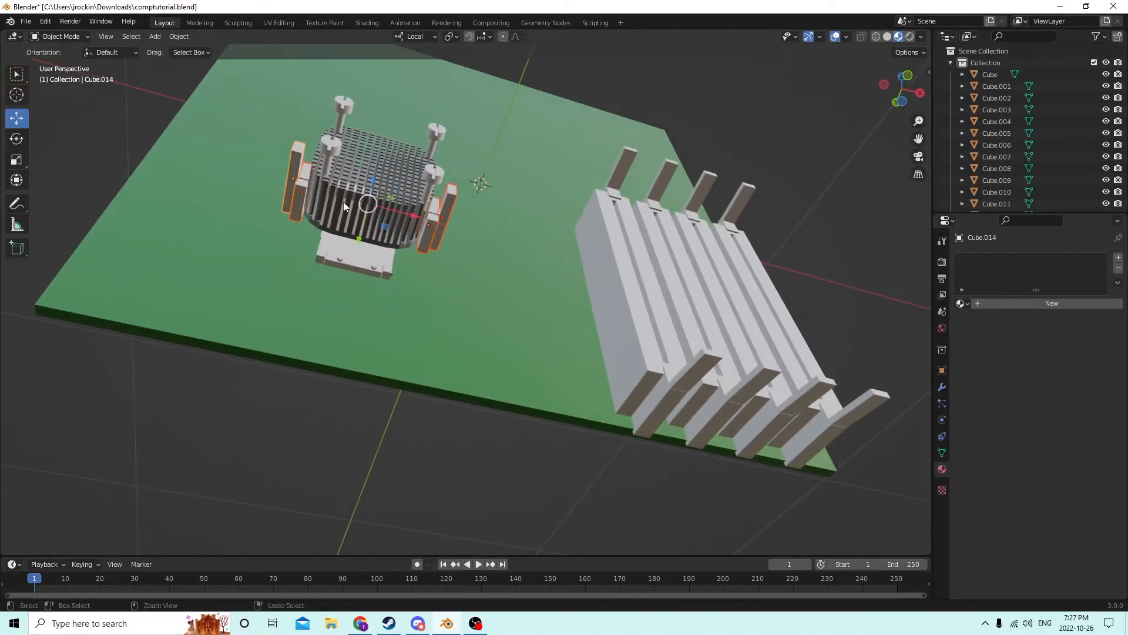
pyautogui.moveTo(356, 207); pyautogui.dragTo(353, 238, button='middle')
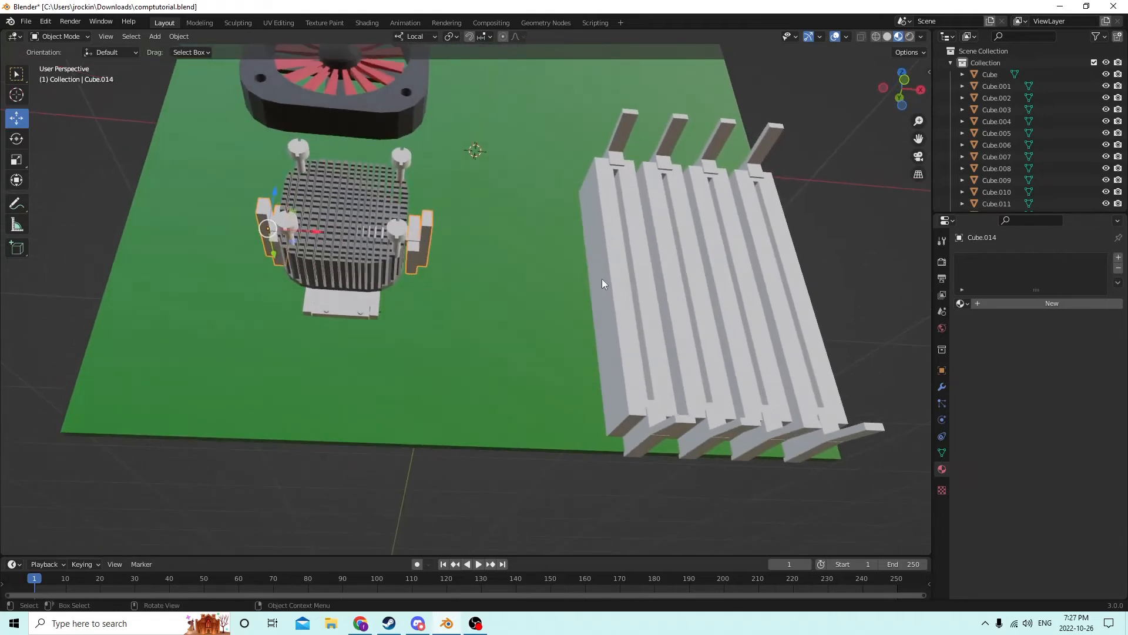
# - Add a new material to the heatsink clips, darken its base color to near black, and return to Object Mode
pyautogui.click(1117, 259)
pyautogui.click(1047, 304)
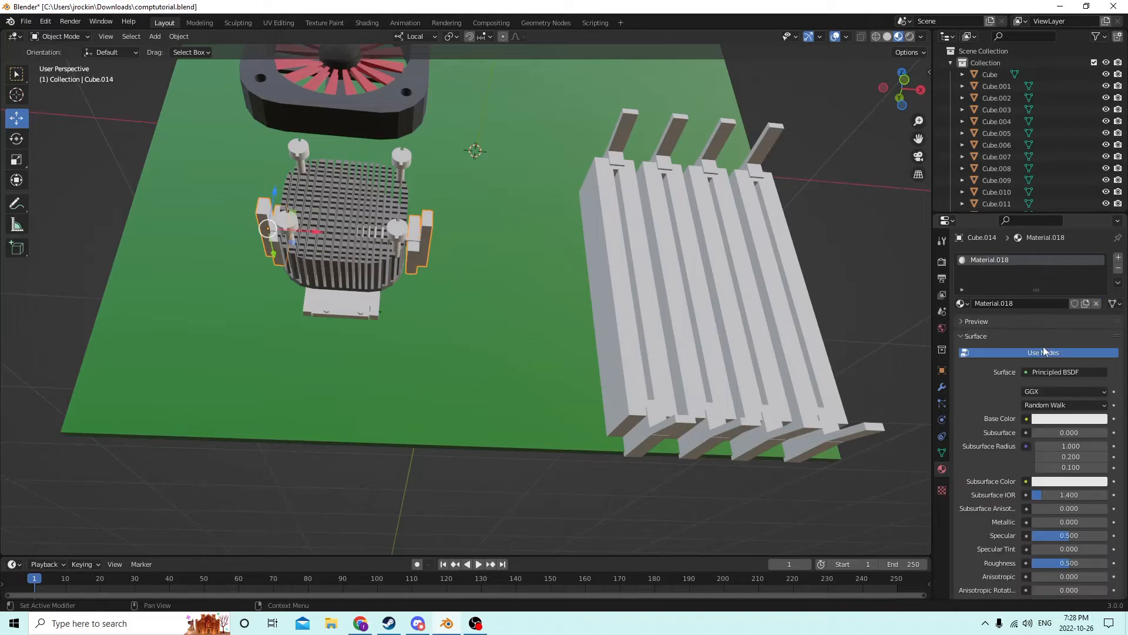
pyautogui.click(1060, 420)
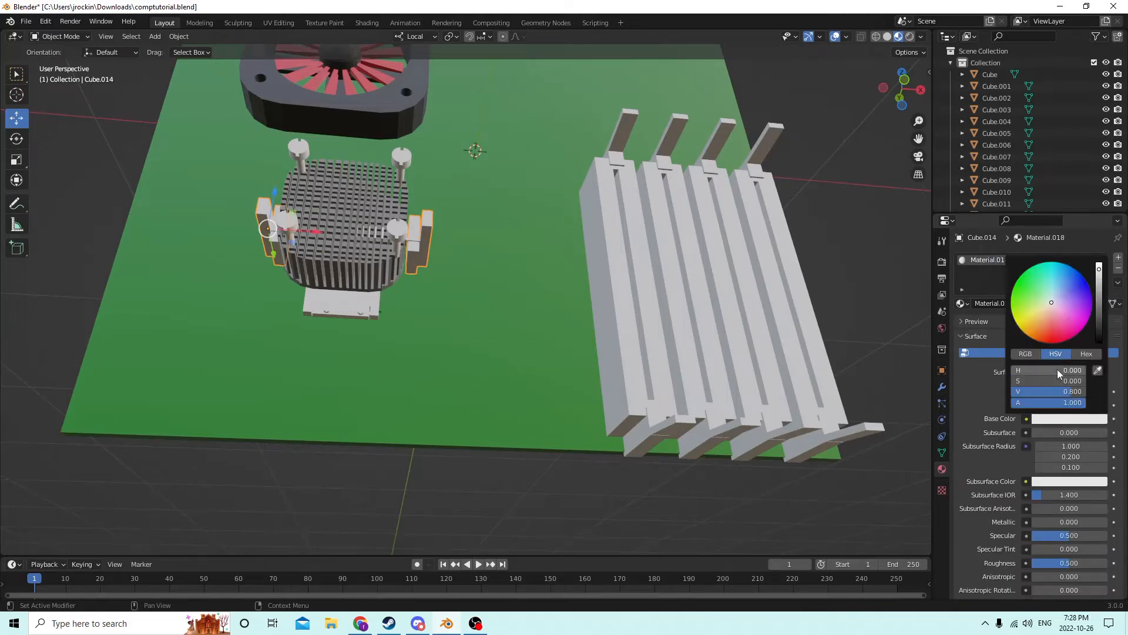
pyautogui.moveTo(1099, 271); pyautogui.dragTo(1099, 341)
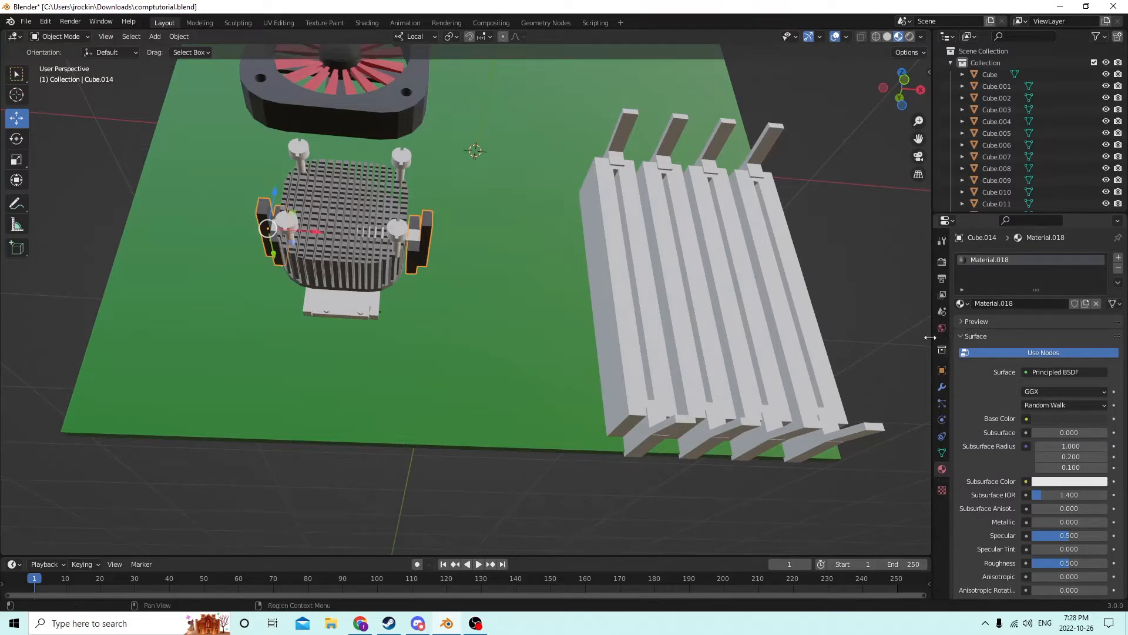
pyautogui.press('Tab')
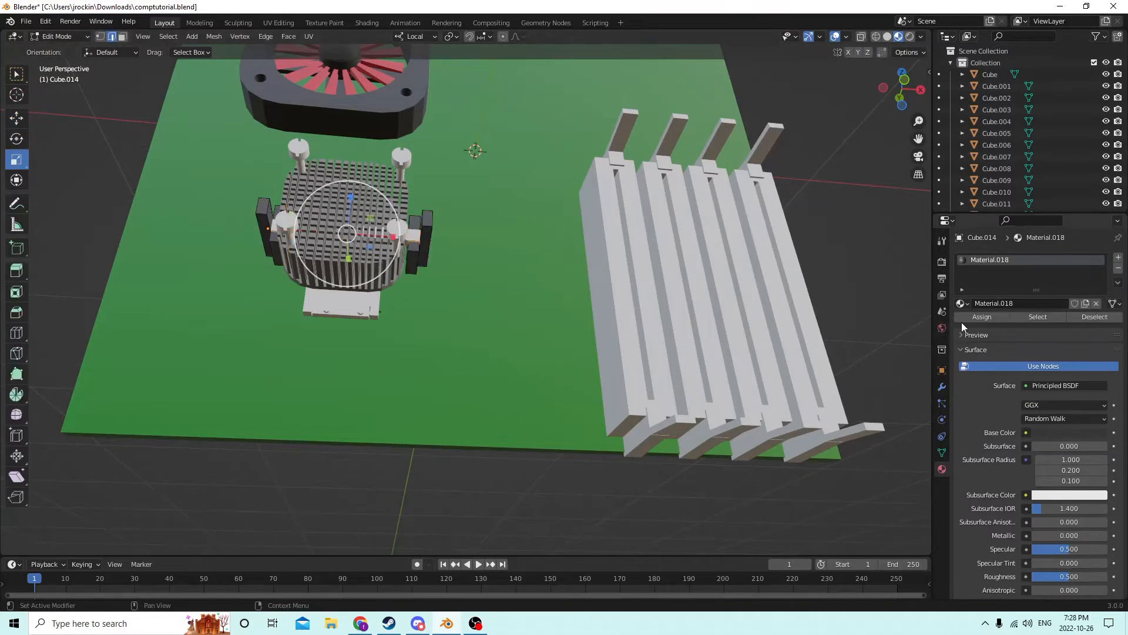
pyautogui.press('Tab')
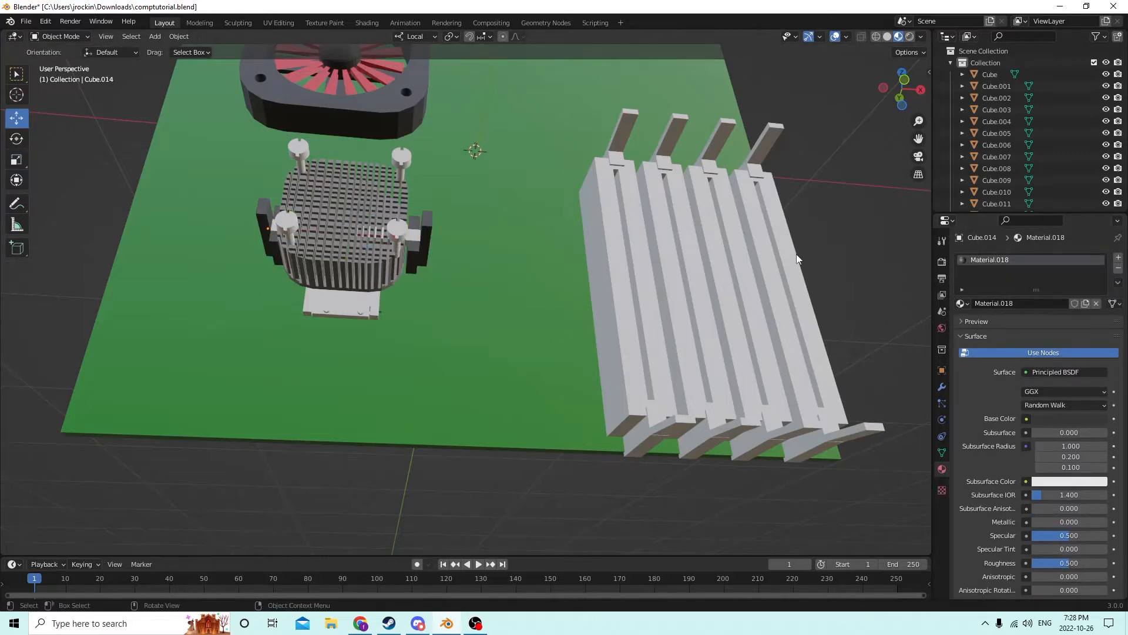
# - Select all four screws around the heatsink
pyautogui.moveTo(798, 259); pyautogui.dragTo(600, 336, button='middle')
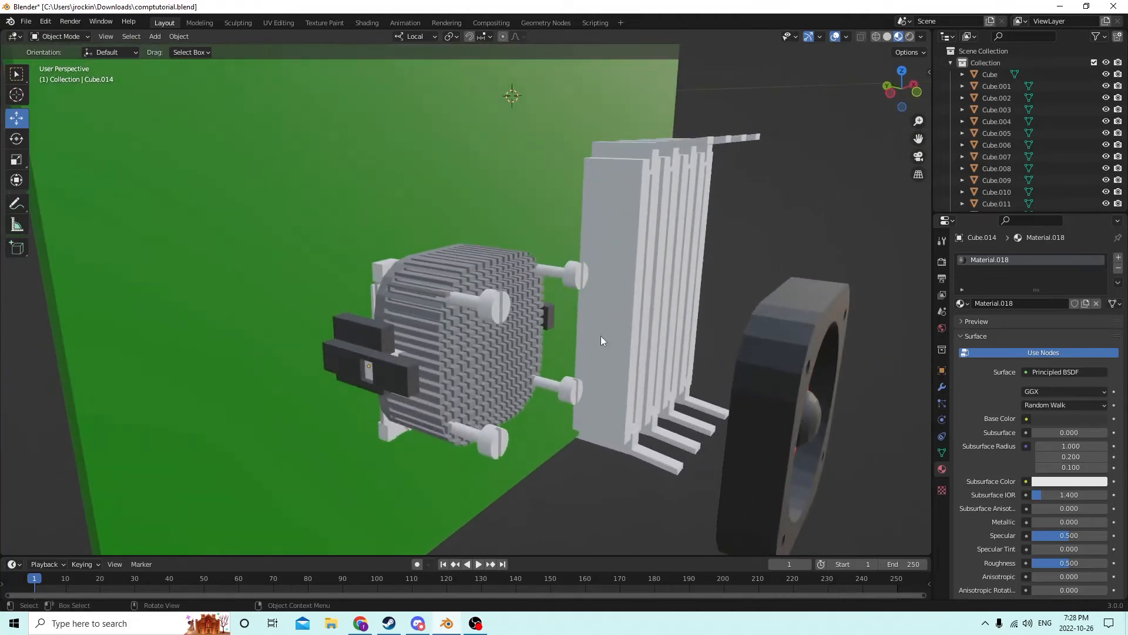
pyautogui.click(571, 268)
pyautogui.moveTo(571, 268); pyautogui.dragTo(459, 282, button='middle')
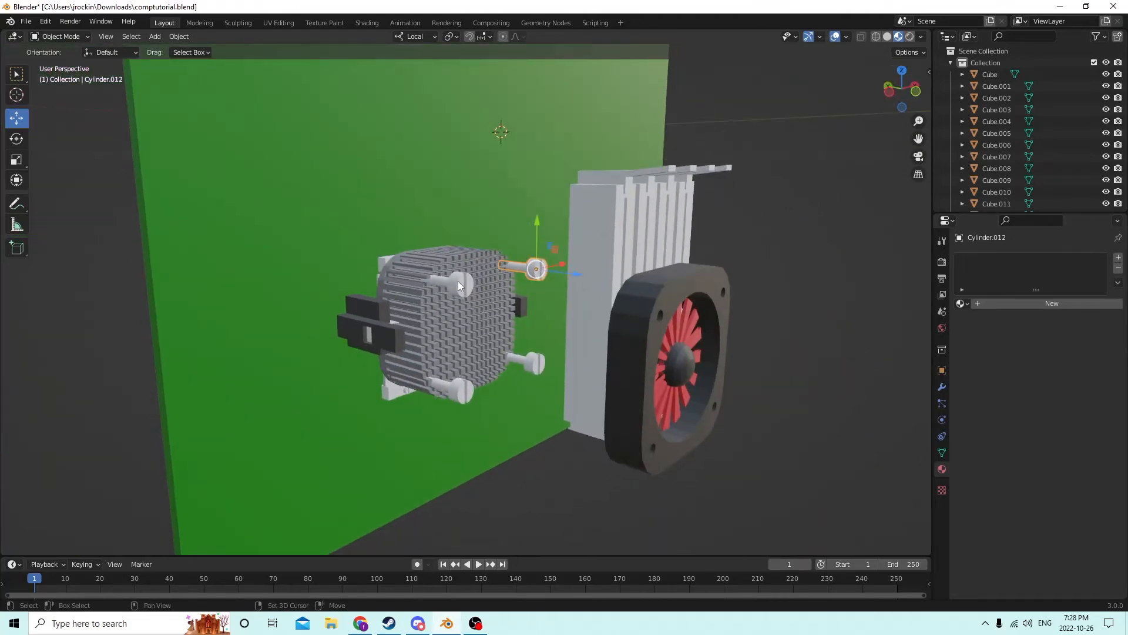
pyautogui.keyDown('shift'); pyautogui.click(458, 281); pyautogui.keyUp('shift')
pyautogui.keyDown('shift'); pyautogui.click(461, 393); pyautogui.keyUp('shift')
pyautogui.keyDown('shift'); pyautogui.click(541, 362); pyautogui.keyUp('shift')
pyautogui.scroll(-2, 541, 362)
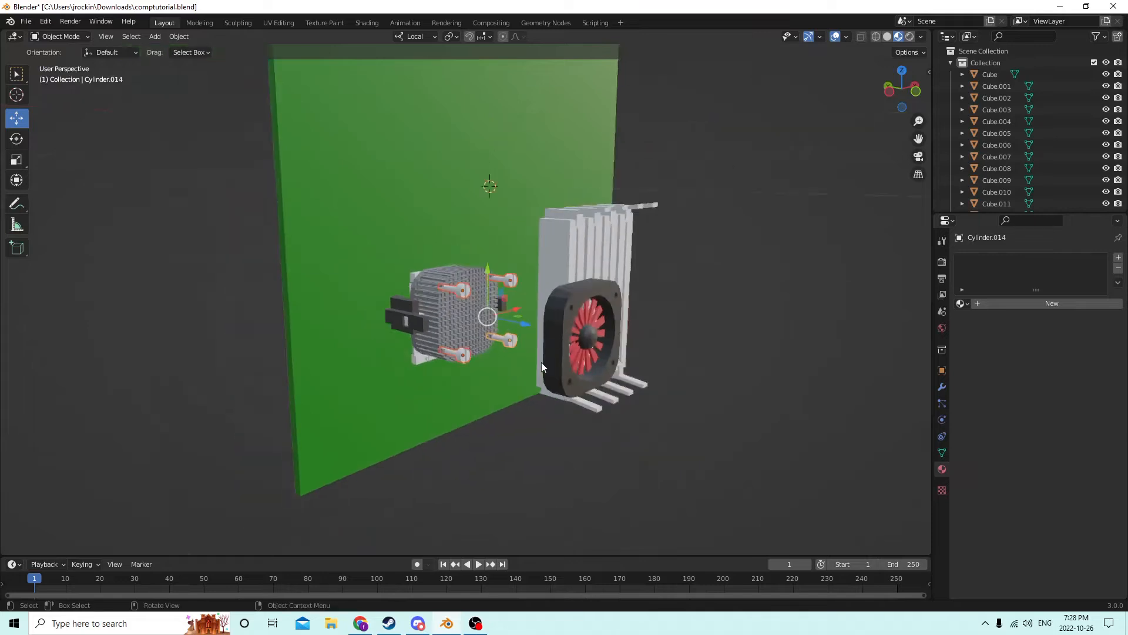
pyautogui.moveTo(541, 362); pyautogui.dragTo(692, 368, button='middle')
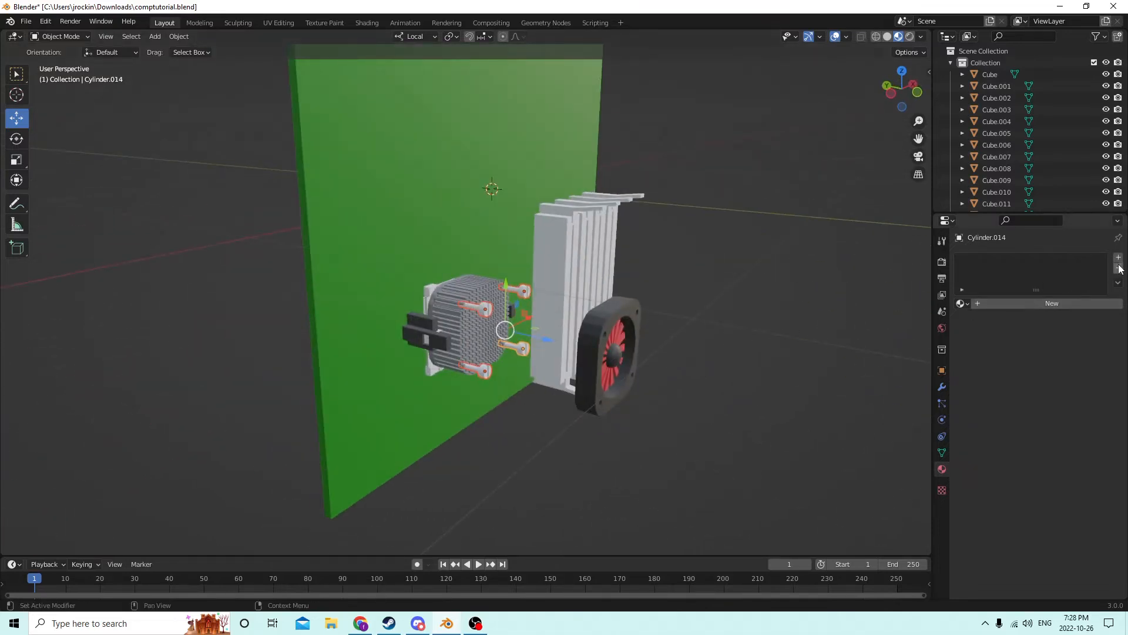
# - Add a new material with a medium gray base color, assign it to the screw mesh in Edit Mode, and return to Object Mode
pyautogui.click(1043, 303)
pyautogui.click(1066, 421)
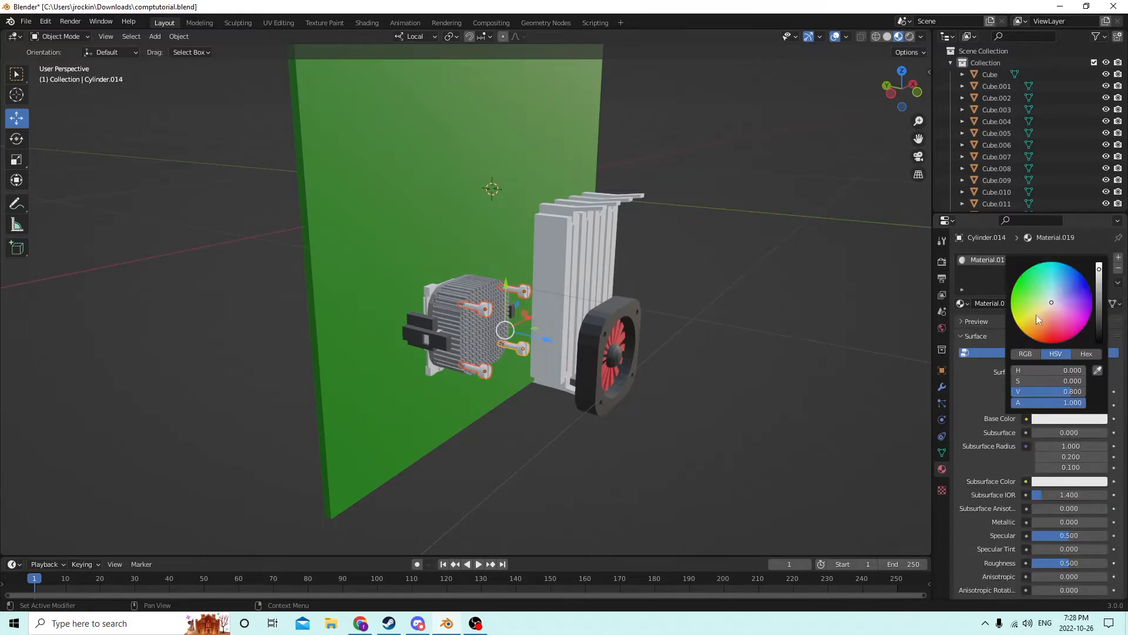
pyautogui.moveTo(1099, 270); pyautogui.dragTo(1098, 302)
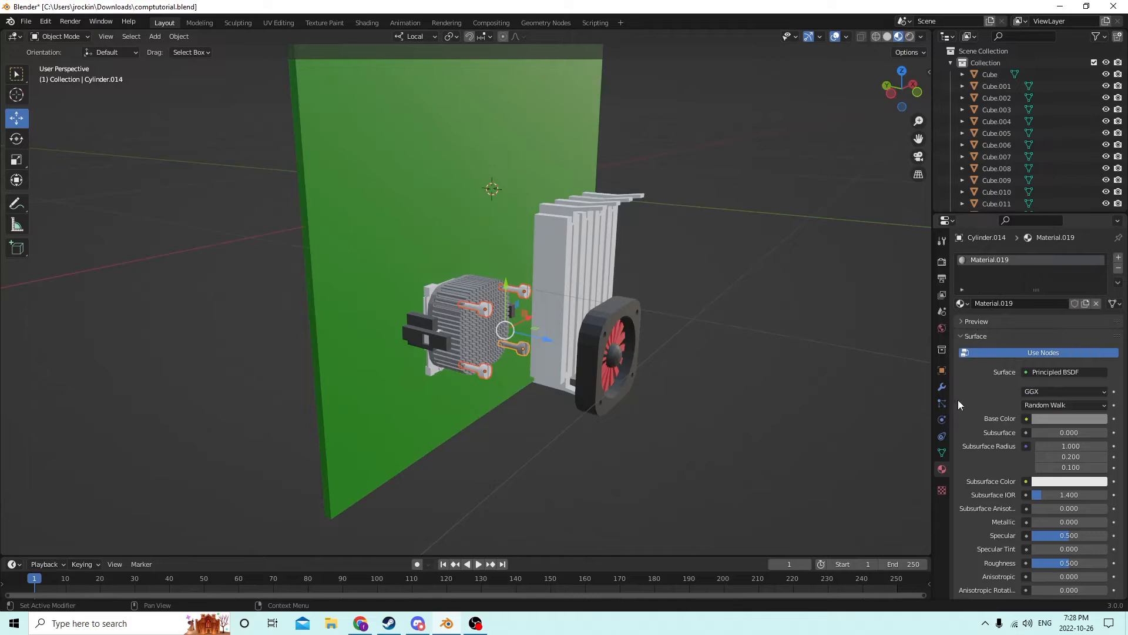
pyautogui.press('Tab')
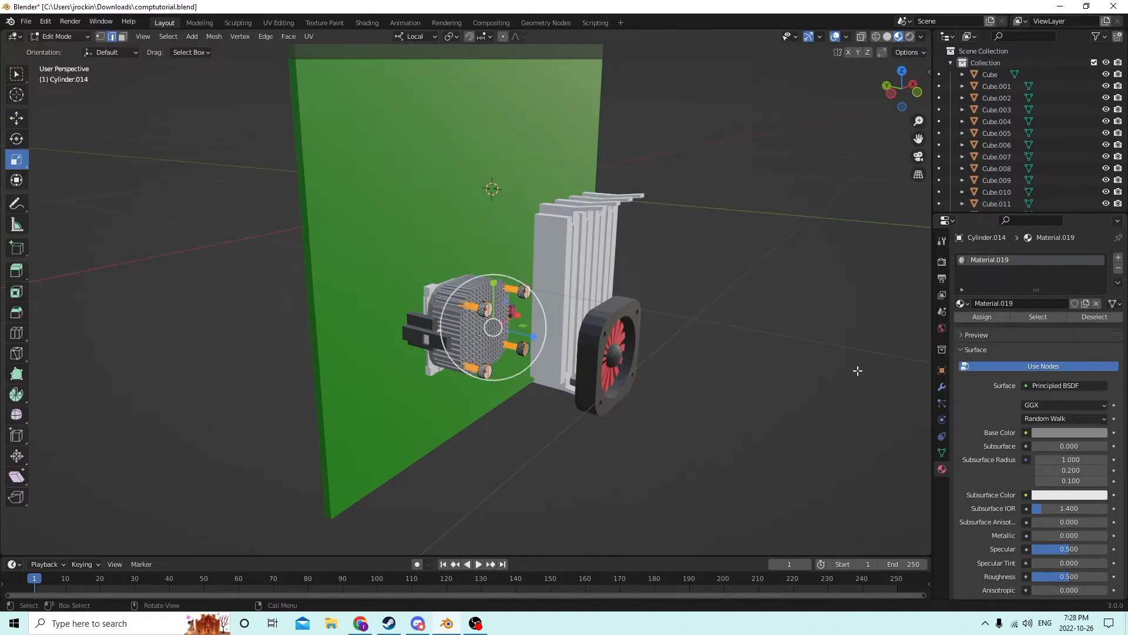
pyautogui.click(985, 320)
pyautogui.click(843, 369)
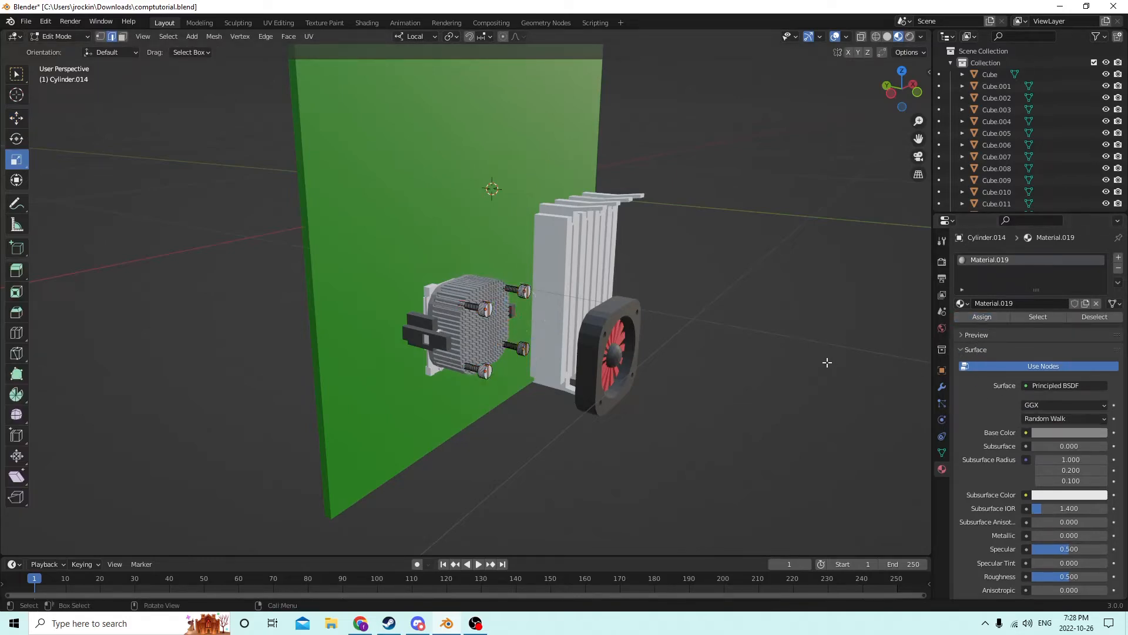
pyautogui.moveTo(827, 363); pyautogui.dragTo(734, 318, button='middle')
pyautogui.press('Tab')
pyautogui.scroll(3, 812, 354)
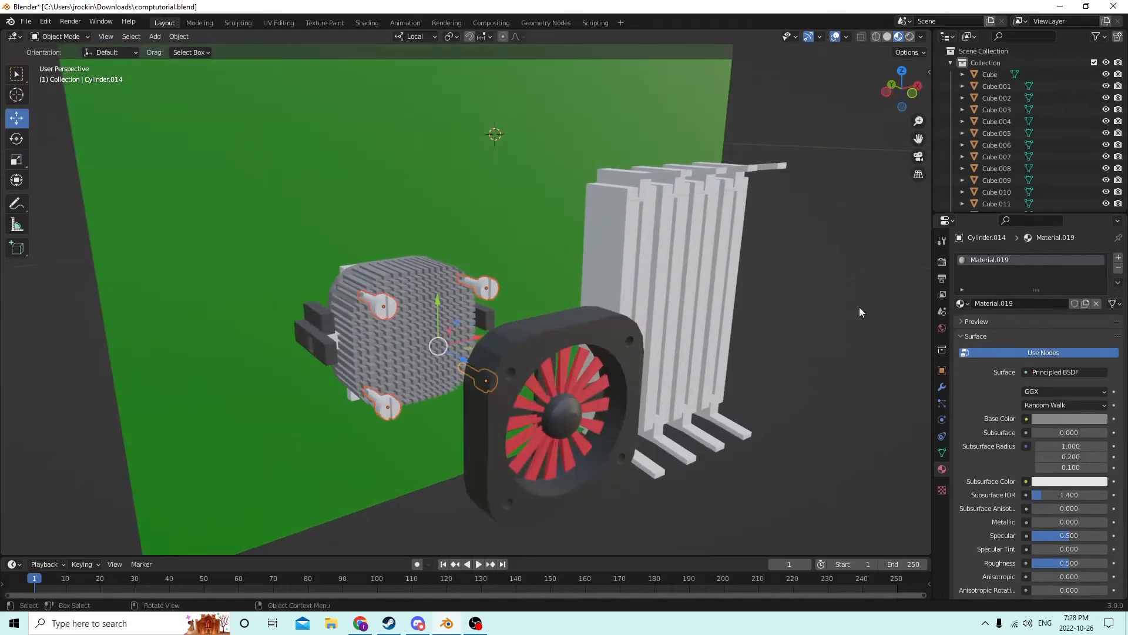
# - Select three of the screws and move them about 0.0038 m along local Z, out to the fan frame
pyautogui.moveTo(859, 307); pyautogui.dragTo(510, 354, button='middle')
pyautogui.moveTo(579, 369); pyautogui.dragTo(558, 371, button='middle')
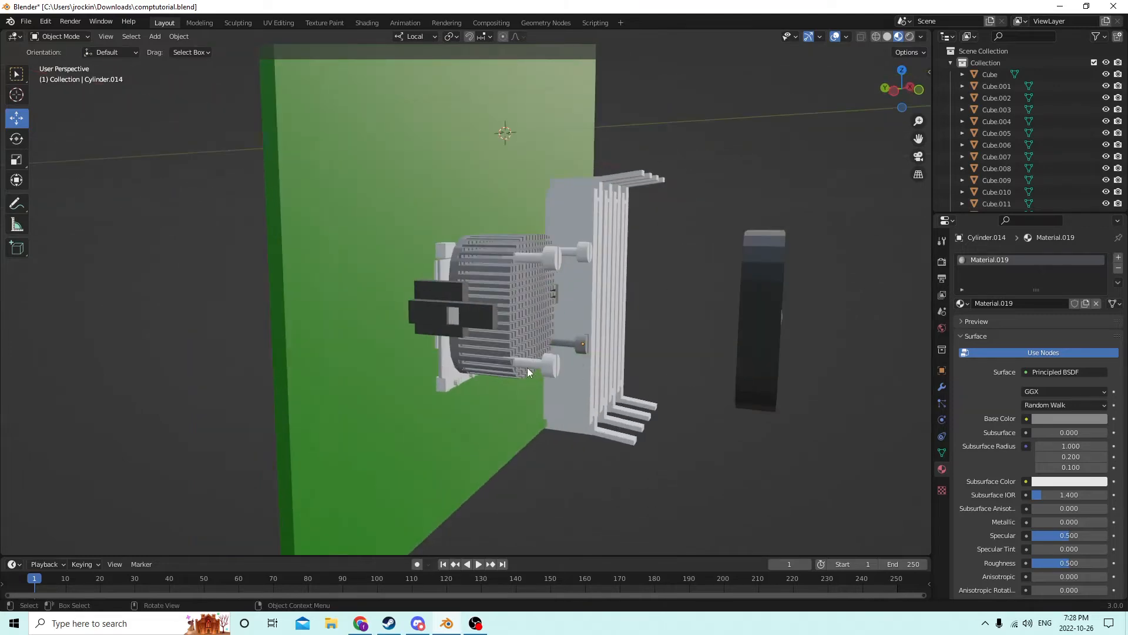
pyautogui.moveTo(450, 396); pyautogui.dragTo(500, 349, button='middle')
pyautogui.click(505, 369)
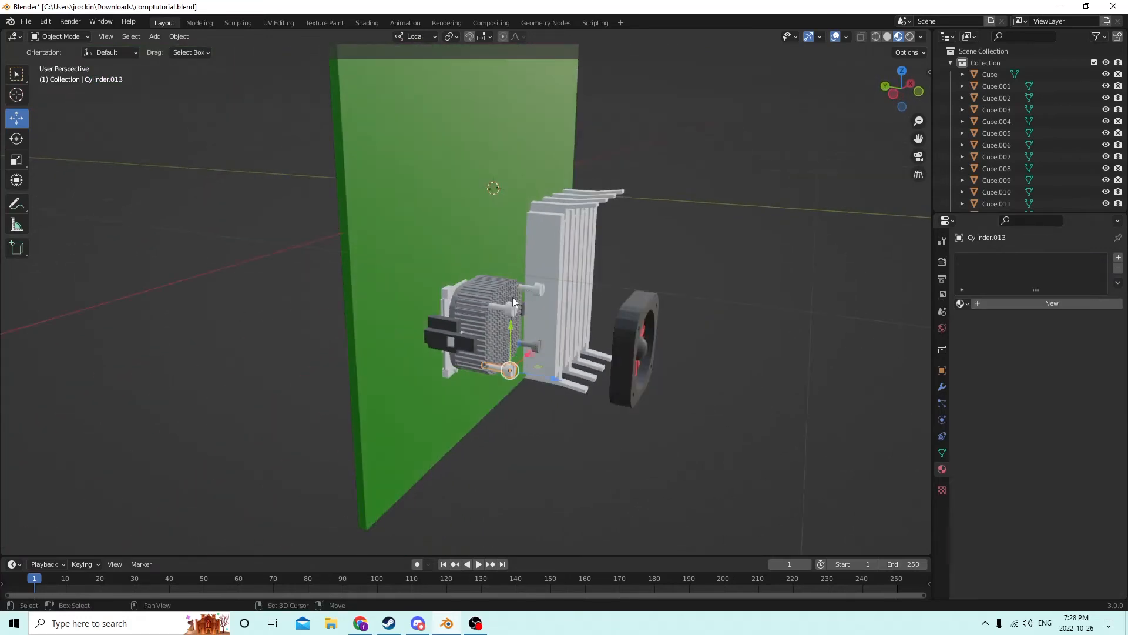
pyautogui.keyDown('shift'); pyautogui.click(512, 305); pyautogui.keyUp('shift')
pyautogui.keyDown('shift'); pyautogui.click(537, 286); pyautogui.keyUp('shift')
pyautogui.moveTo(537, 285); pyautogui.dragTo(613, 319, button='middle')
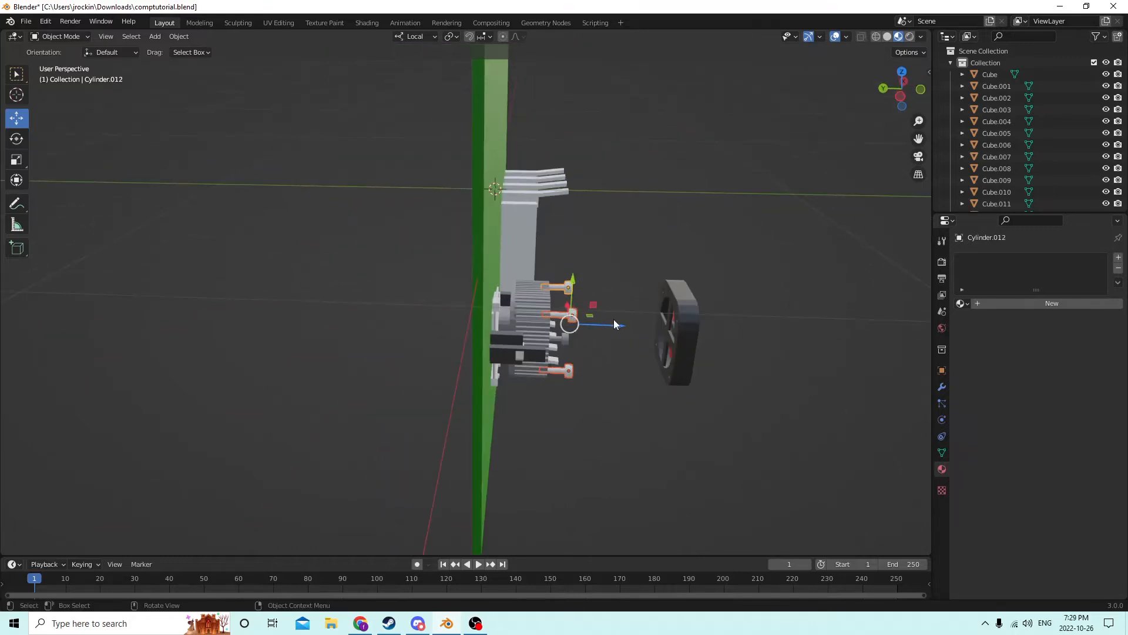
pyautogui.press('g')
pyautogui.press('z')
pyautogui.press('z')
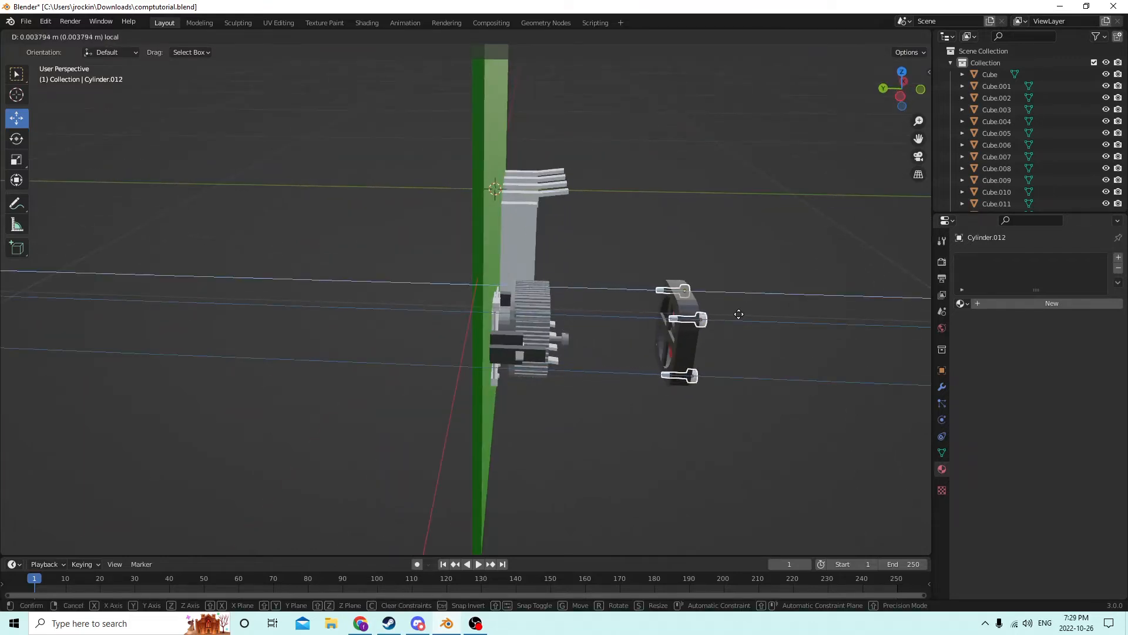
pyautogui.click(739, 315)
# - Move the finned heatsink away from the board along its local axis, out to the back of the fan frame
pyautogui.moveTo(707, 312); pyautogui.dragTo(467, 323, button='middle')
pyautogui.click(473, 323)
pyautogui.press('g')
pyautogui.press('z')
pyautogui.press('z')
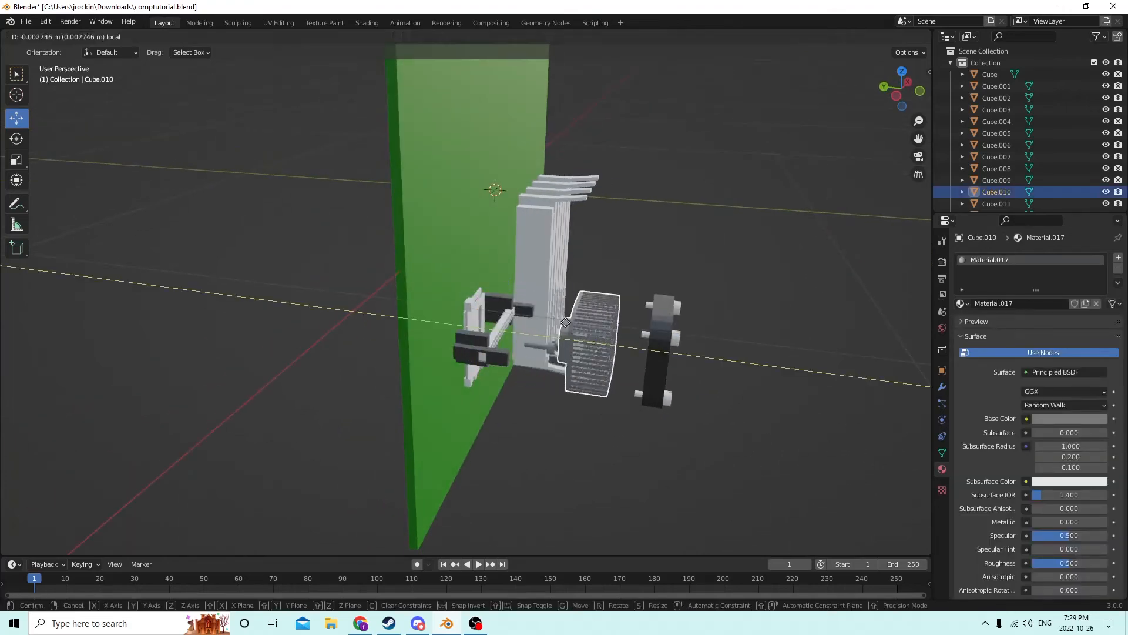
pyautogui.moveTo(597, 321); pyautogui.dragTo(595, 320)
# - Move the small heatsink bar about -0.0038 m along local Y and 0.0003 m along local Z, out to the heatsink
pyautogui.scroll(2, 556, 316)
pyautogui.moveTo(590, 318); pyautogui.dragTo(537, 308, button='middle')
pyautogui.click(478, 324)
pyautogui.moveTo(487, 335); pyautogui.dragTo(457, 343, button='middle')
pyautogui.moveTo(466, 332); pyautogui.dragTo(635, 370)
pyautogui.moveTo(634, 366); pyautogui.dragTo(472, 273, button='middle')
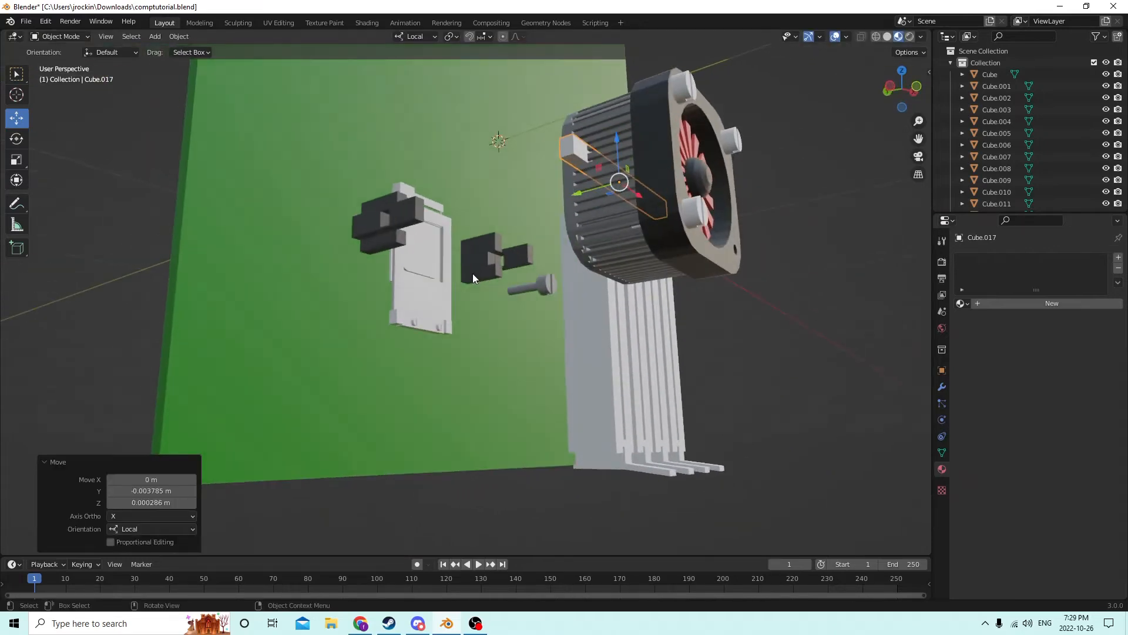
# - Add a new material to the CPU socket frame on the board and darken its base color to near black
pyautogui.click(414, 305)
pyautogui.moveTo(414, 302)
pyautogui.mouseDown(button='middle')
pyautogui.moveTo(433, 319)
pyautogui.moveTo(396, 331)
pyautogui.moveTo(382, 352)
pyautogui.moveTo(428, 389)
pyautogui.moveTo(449, 337)
pyautogui.moveTo(404, 365)
pyautogui.moveTo(372, 340)
pyautogui.moveTo(362, 284)
pyautogui.moveTo(404, 319)
pyautogui.mouseUp(button='middle')
pyautogui.scroll(3, 450, 337)
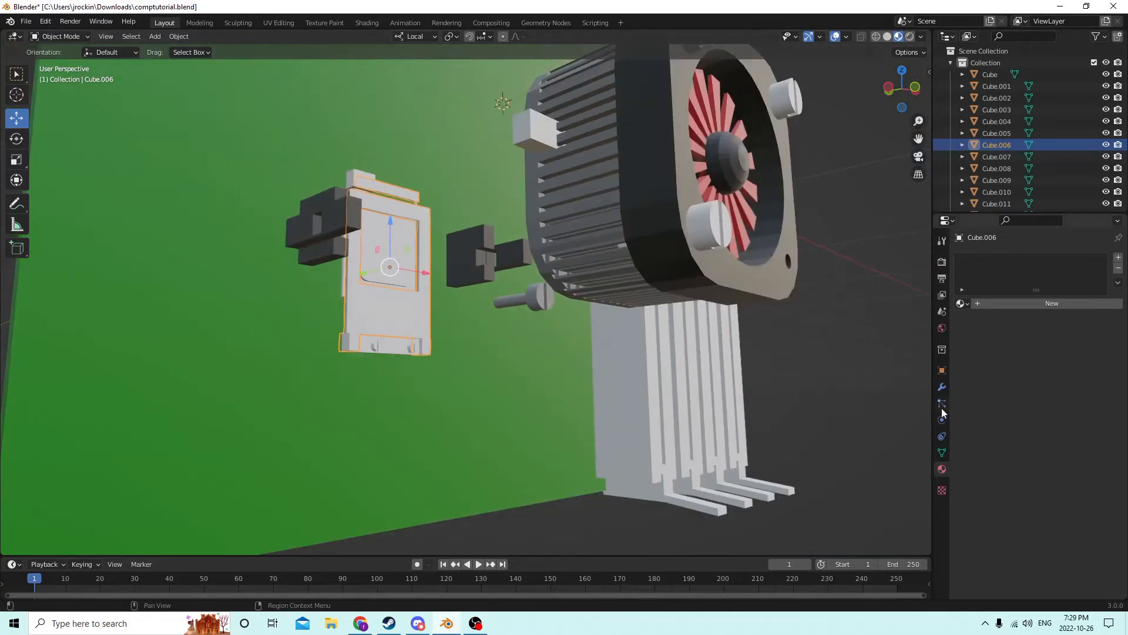
pyautogui.click(1067, 303)
pyautogui.click(1079, 419)
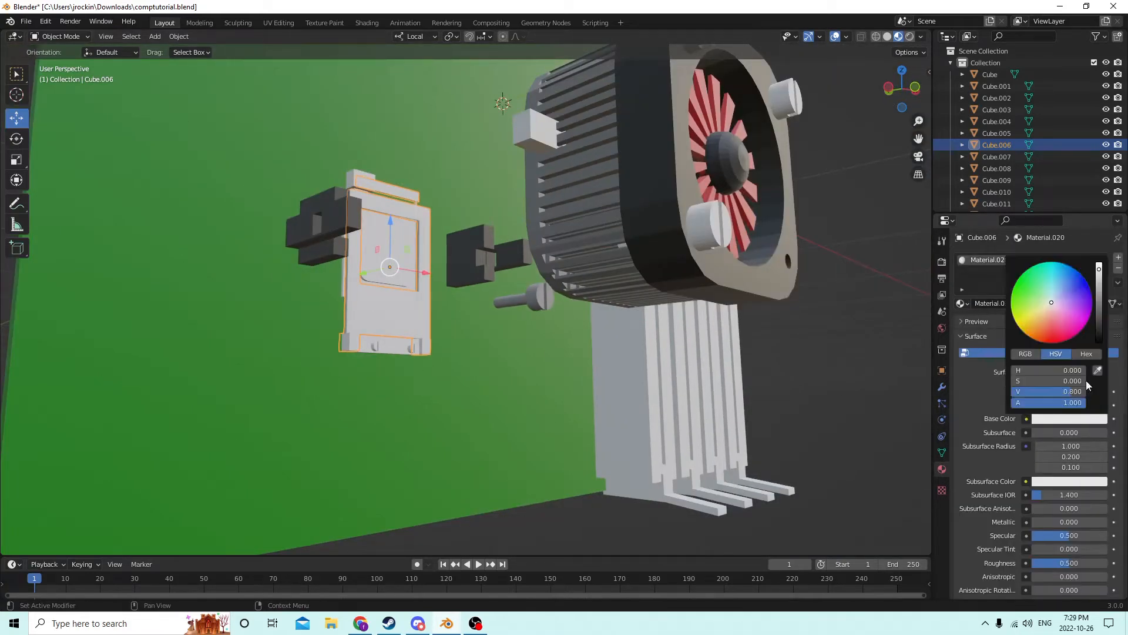
pyautogui.moveTo(1101, 271); pyautogui.dragTo(1035, 335)
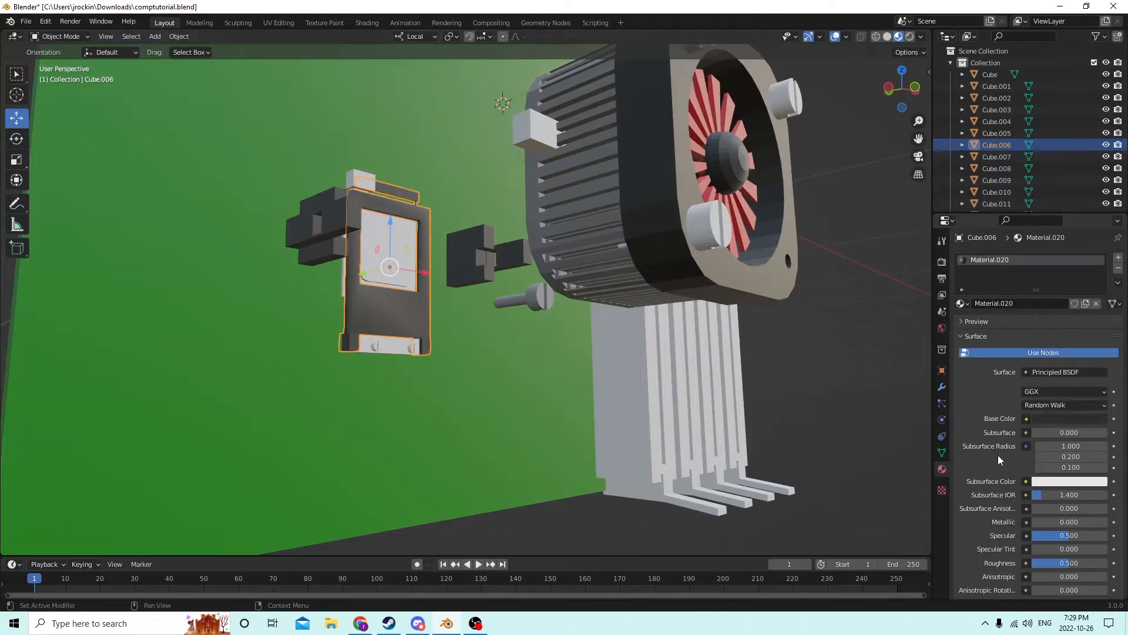
pyautogui.press('Tab')
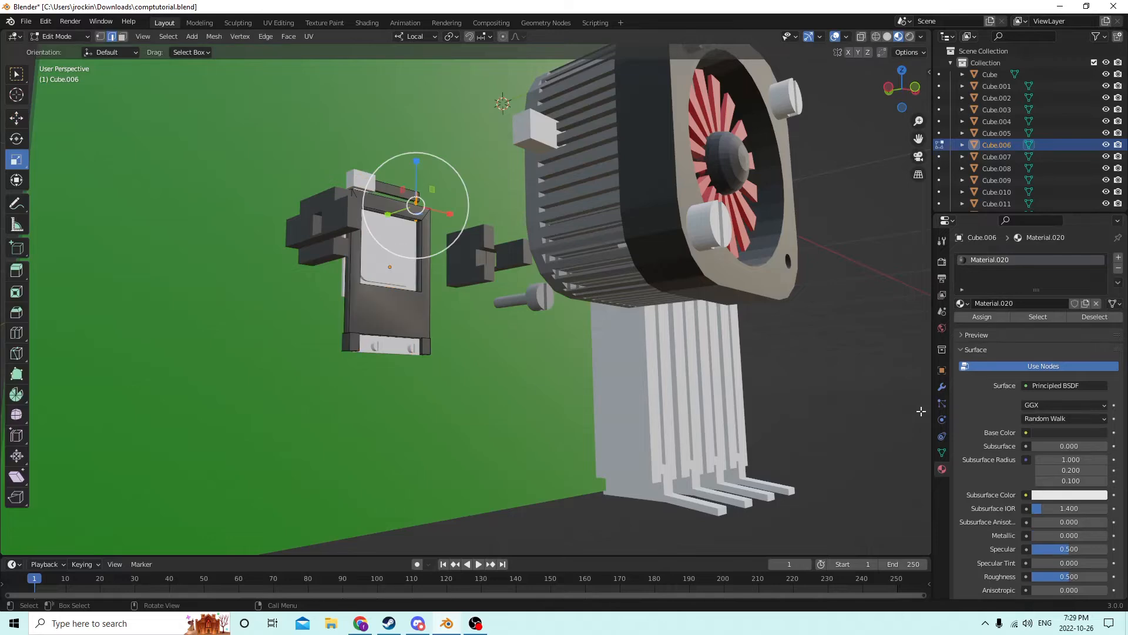
pyautogui.scroll(-2, 829, 384)
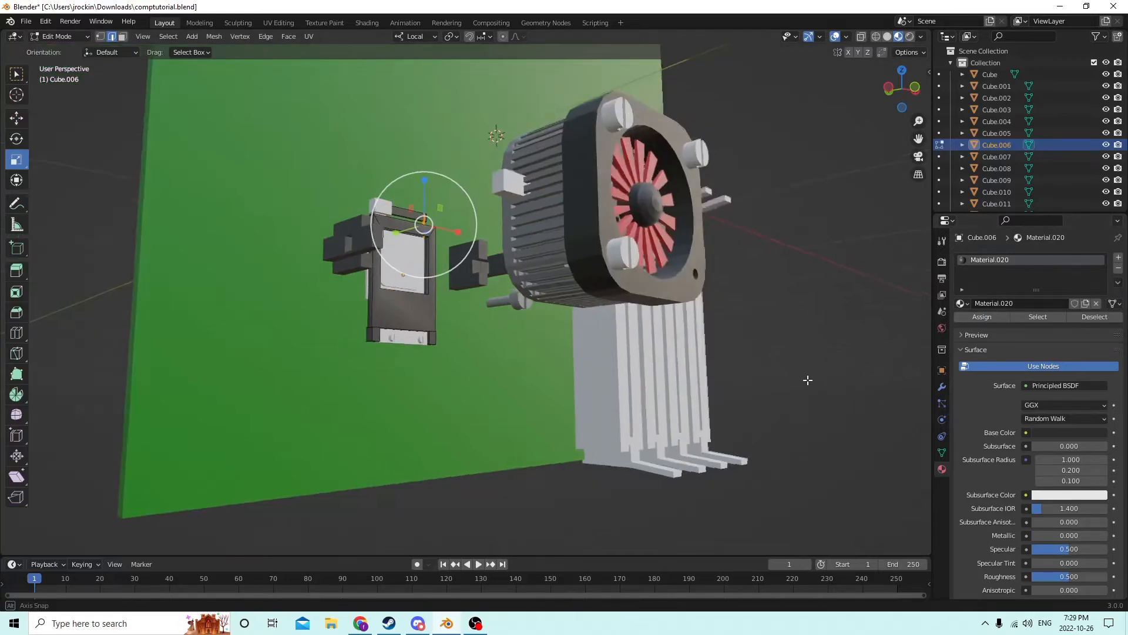
pyautogui.press('Tab')
# - Add a new material with a medium gray base color to the socket's lower bracket and assign it in Edit Mode
pyautogui.moveTo(805, 380); pyautogui.dragTo(622, 278, button='middle')
pyautogui.scroll(-1, 799, 389)
pyautogui.scroll(3, 621, 278)
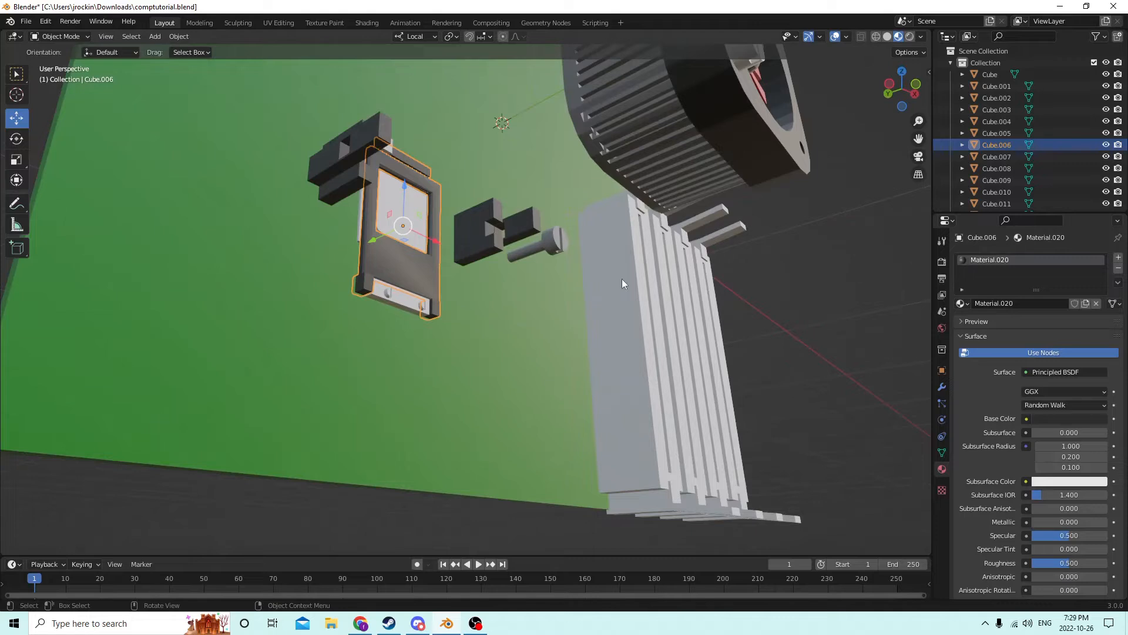
pyautogui.click(405, 298)
pyautogui.moveTo(404, 298); pyautogui.dragTo(392, 297, button='middle')
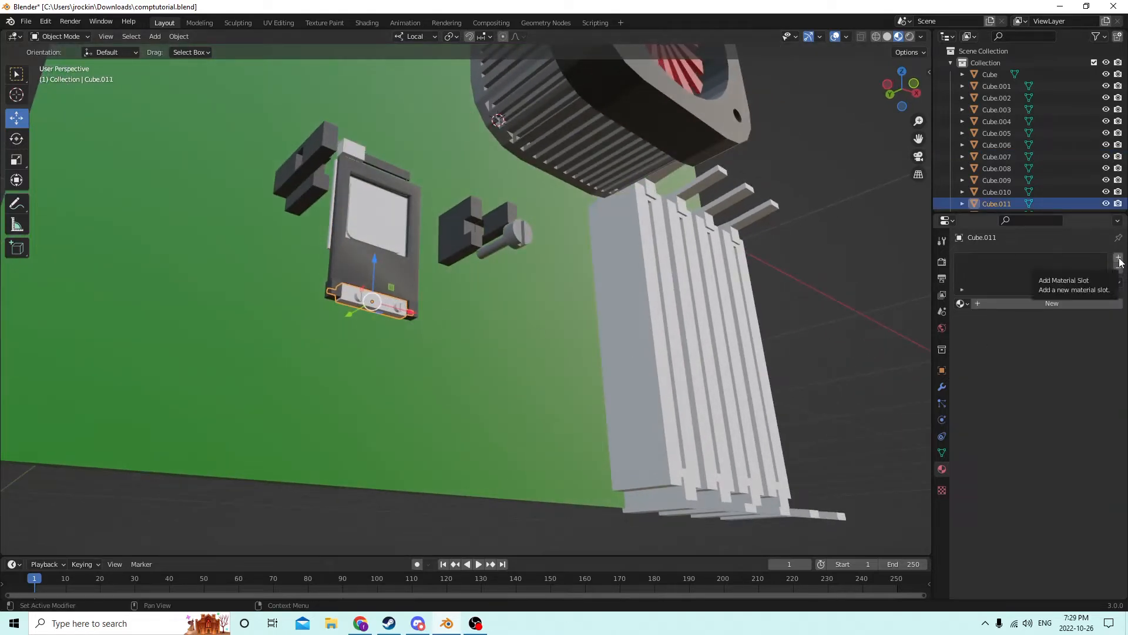
pyautogui.click(1053, 304)
pyautogui.click(1050, 420)
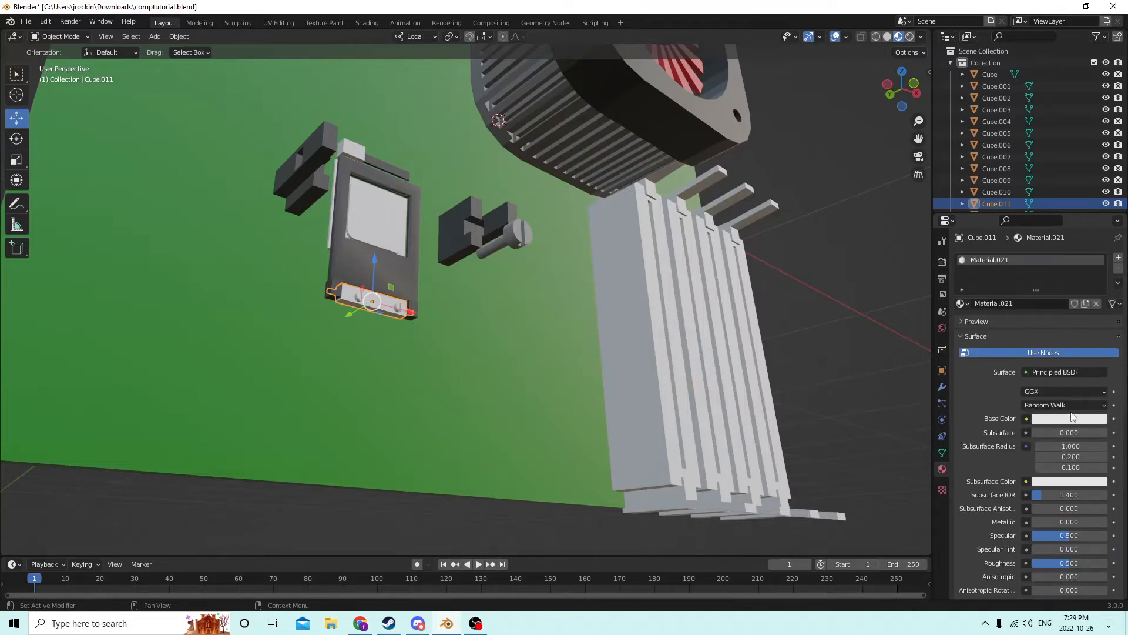
pyautogui.click(1069, 418)
pyautogui.moveTo(1100, 272); pyautogui.dragTo(1100, 319)
pyautogui.press('Tab')
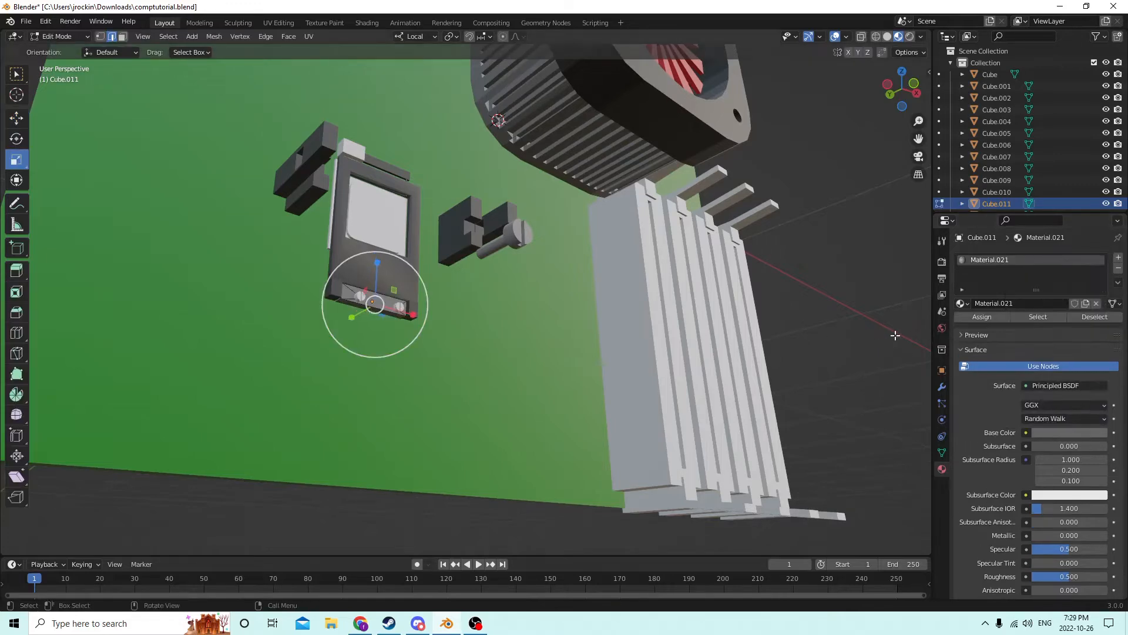
pyautogui.click(971, 321)
pyautogui.press('Tab')
# - Move the CPU chip 0.00165 m along local Z, out of its socket frame
pyautogui.scroll(3, 855, 362)
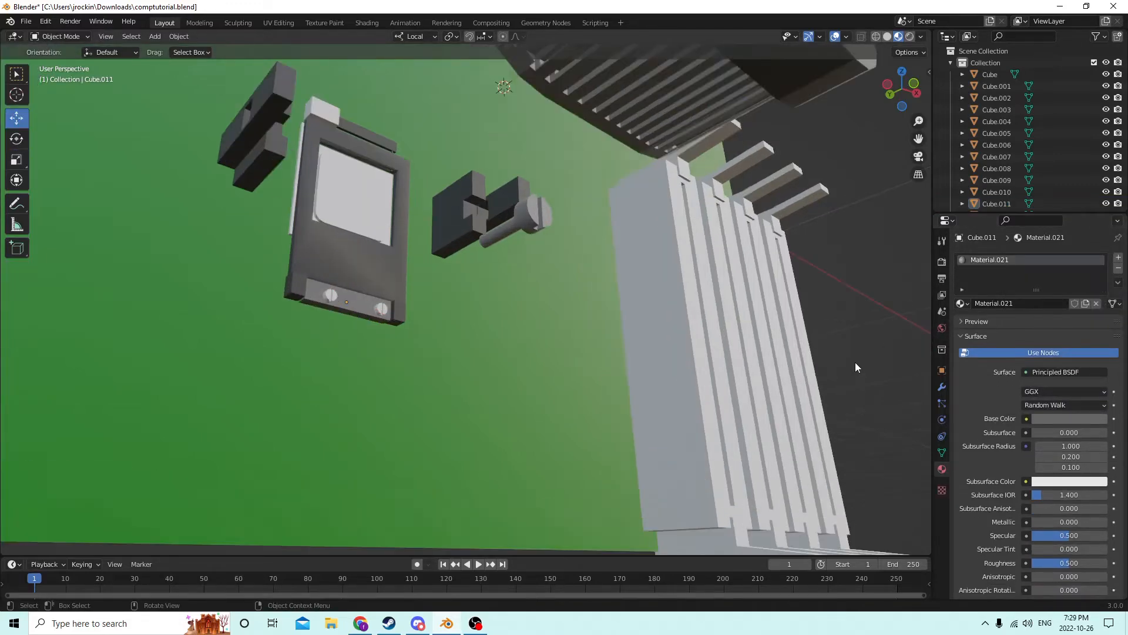
pyautogui.moveTo(855, 362); pyautogui.dragTo(443, 336, button='middle')
pyautogui.click(416, 297)
pyautogui.moveTo(416, 297); pyautogui.dragTo(435, 344, button='middle')
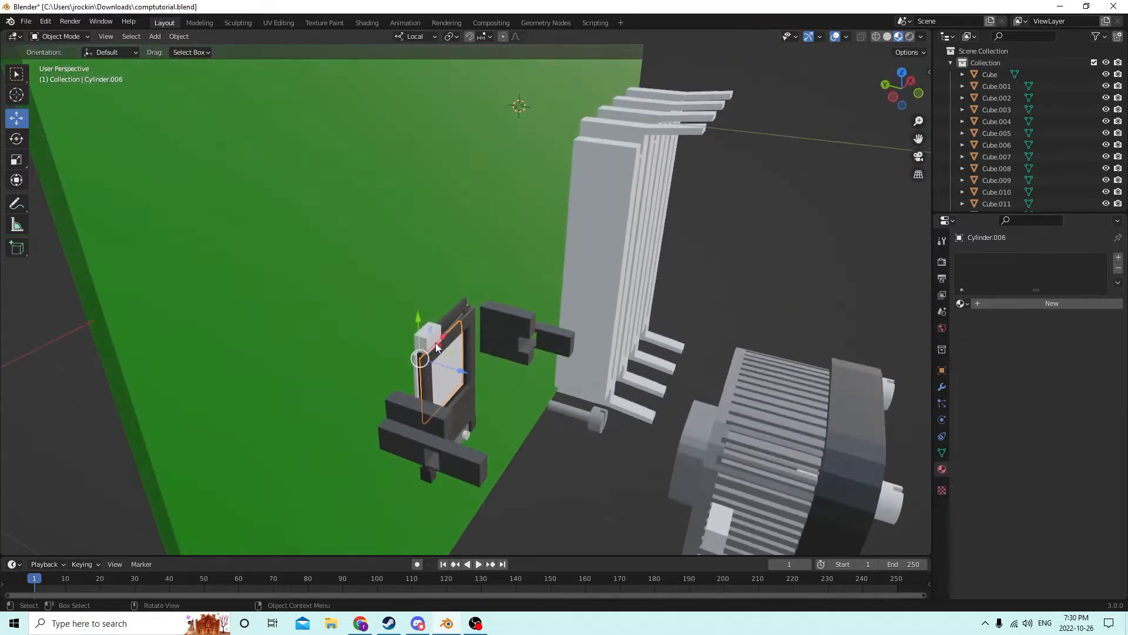
pyautogui.moveTo(456, 381); pyautogui.dragTo(558, 384)
pyautogui.moveTo(559, 384); pyautogui.dragTo(513, 332, button='middle')
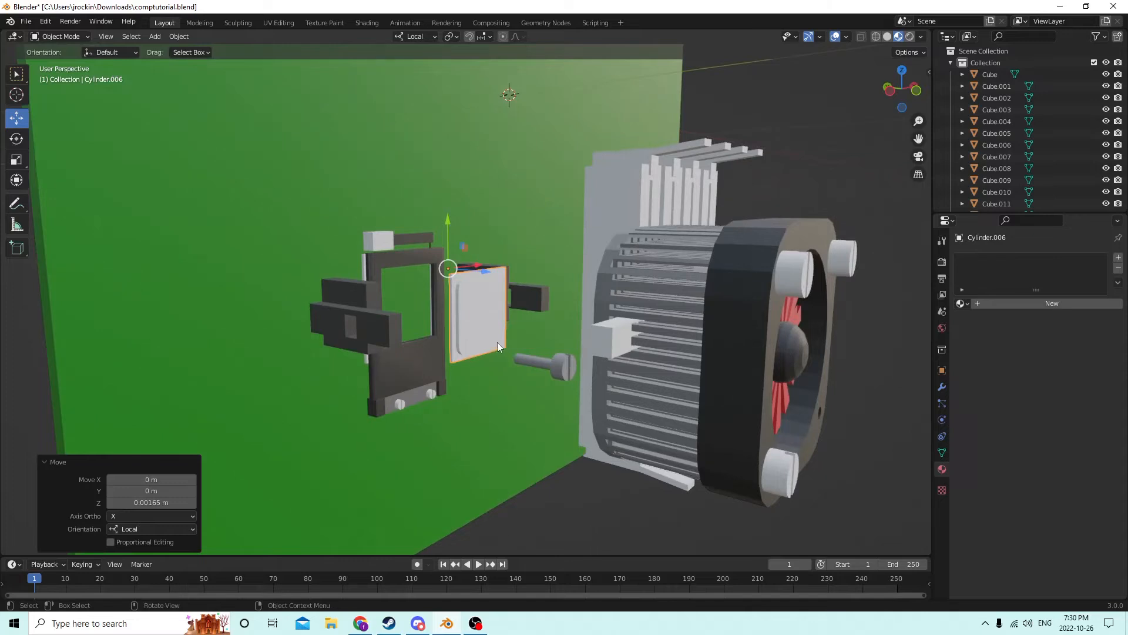
# - Add a new material with a dark green base color to the CPU chip and assign it in Edit Mode
pyautogui.click(478, 325)
pyautogui.click(476, 321)
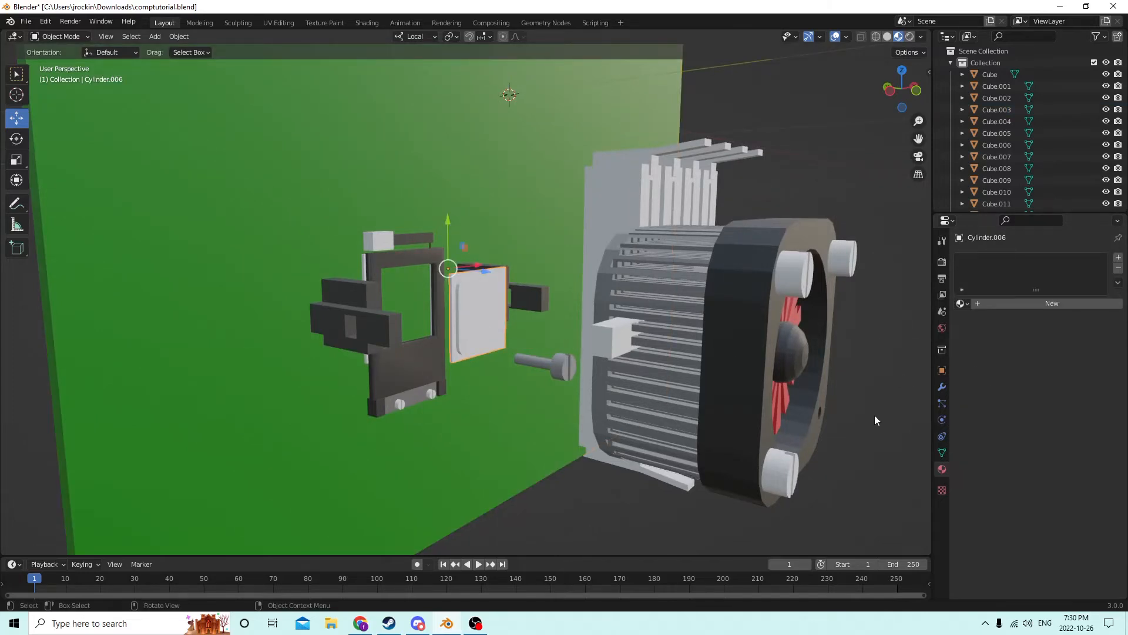
pyautogui.press('Tab')
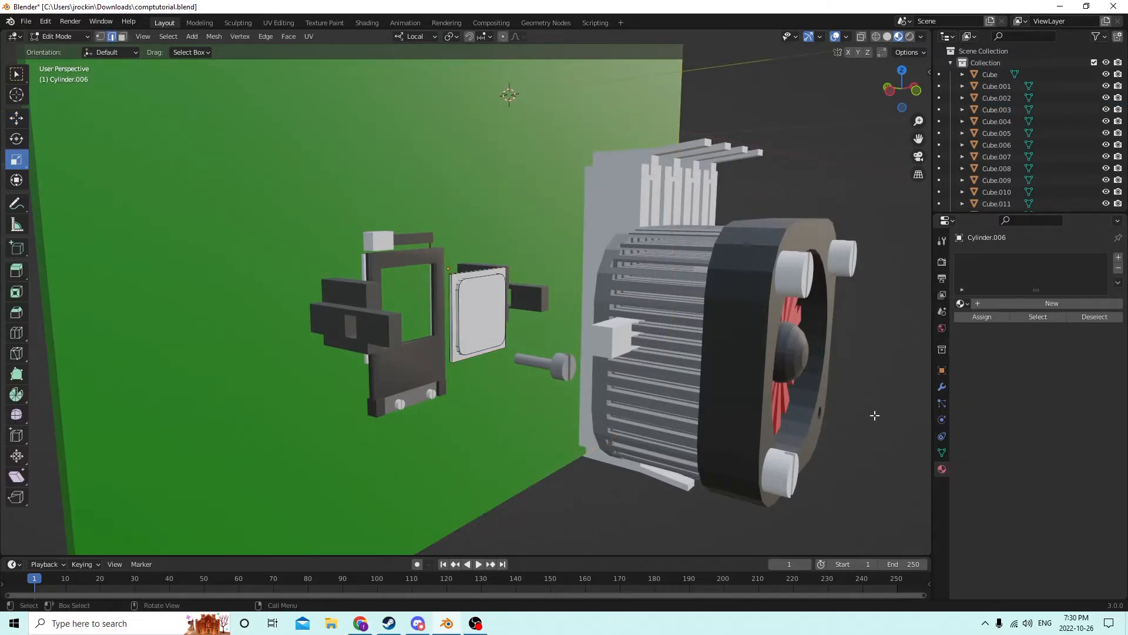
pyautogui.click(1060, 302)
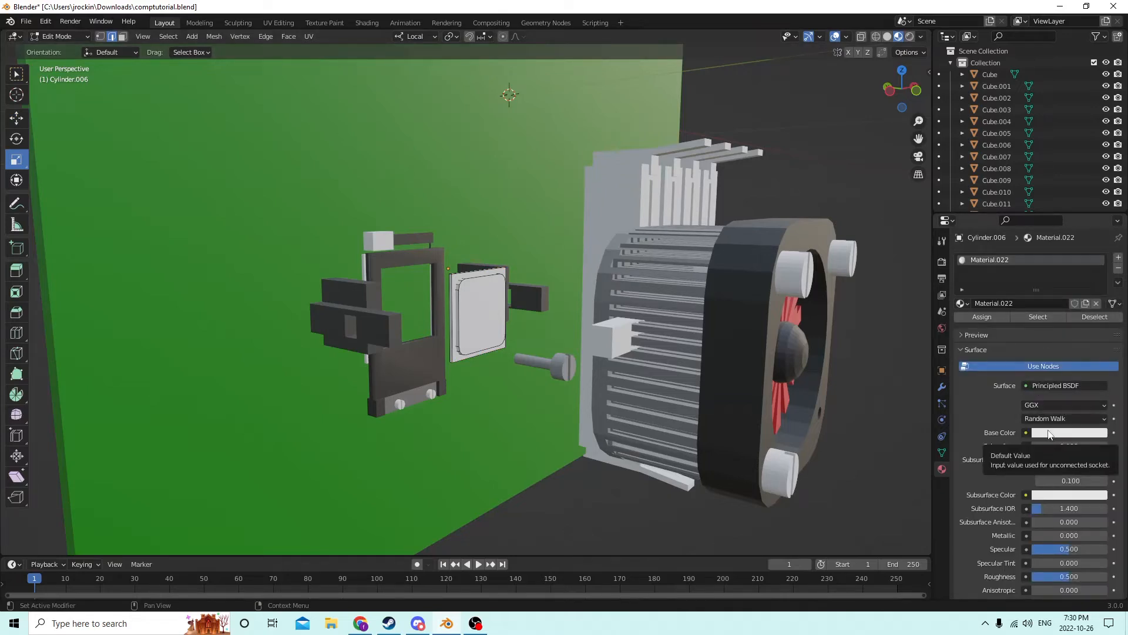
pyautogui.click(1049, 433)
pyautogui.click(1024, 308)
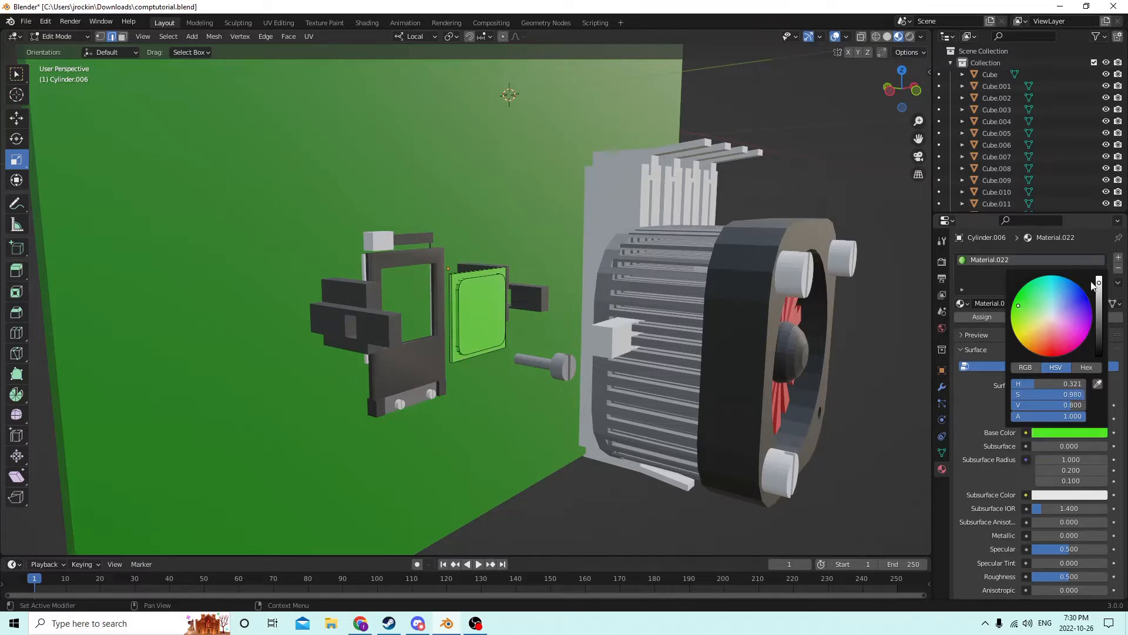
pyautogui.moveTo(1099, 283); pyautogui.dragTo(1098, 318)
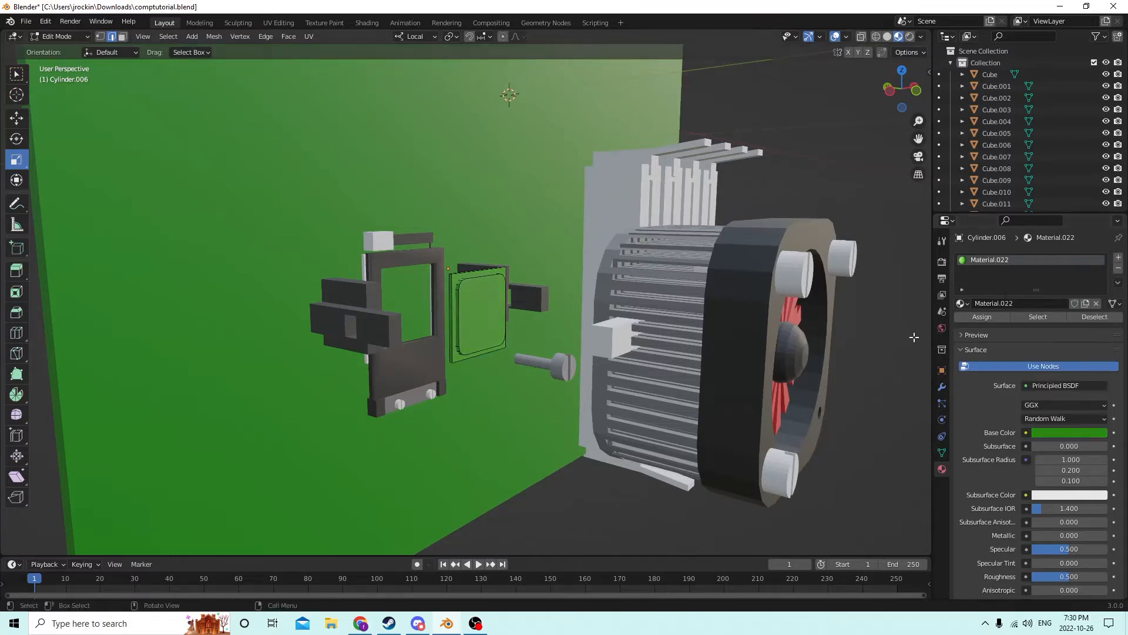
pyautogui.click(976, 318)
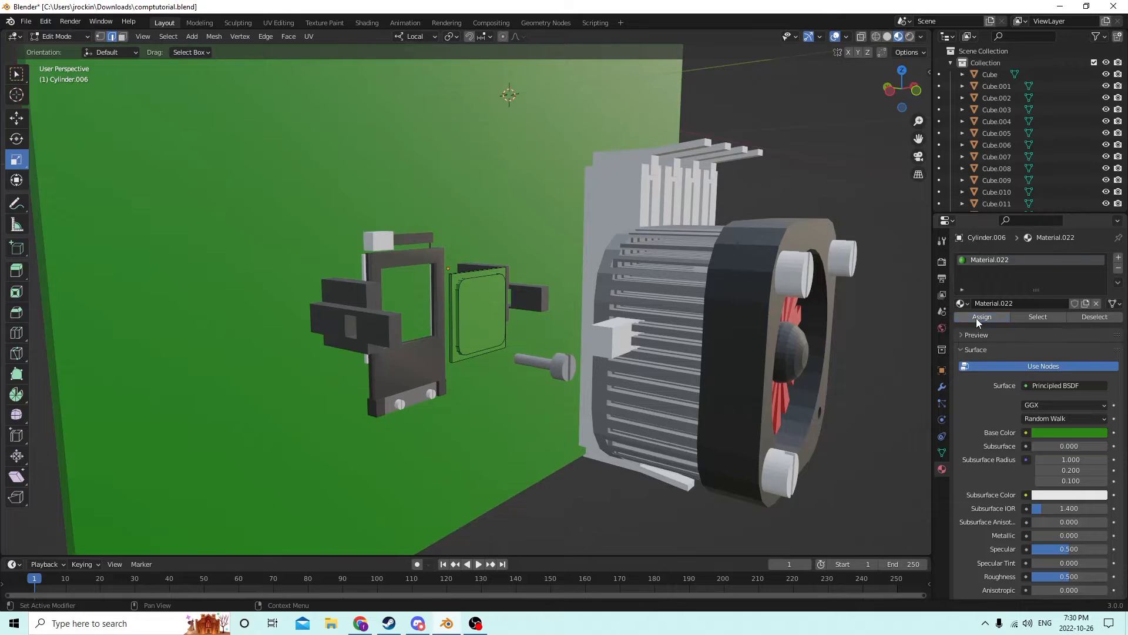
# - Assign a second material with gray base color, value 0.200, to the chip's linked raised plate and return to Object Mode
pyautogui.moveTo(724, 306); pyautogui.dragTo(672, 300, button='middle')
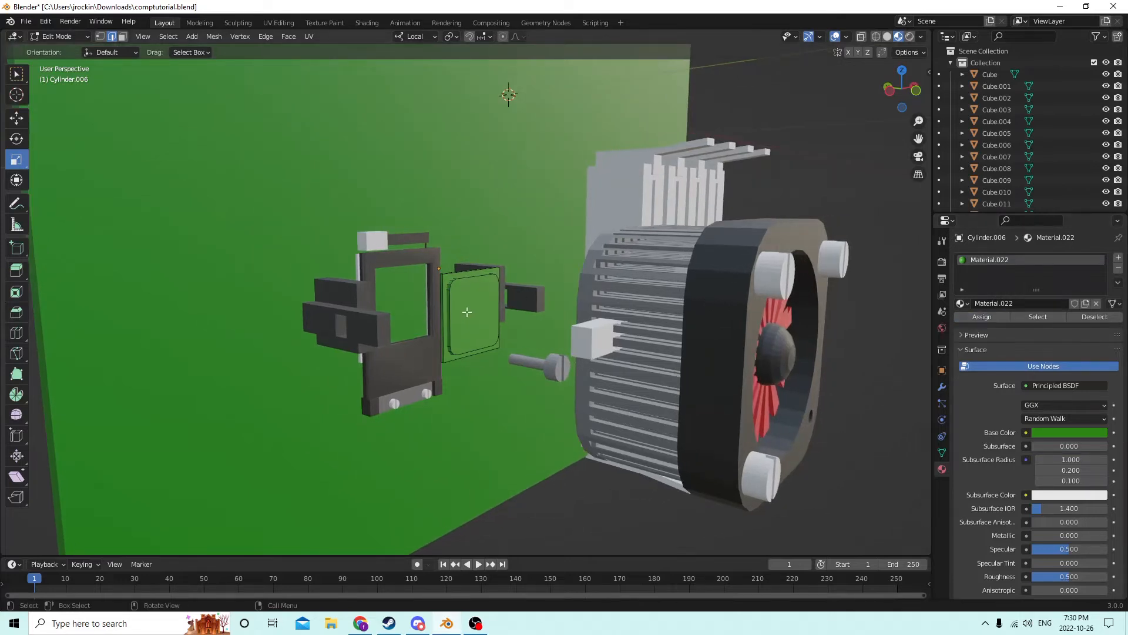
pyautogui.press('l')
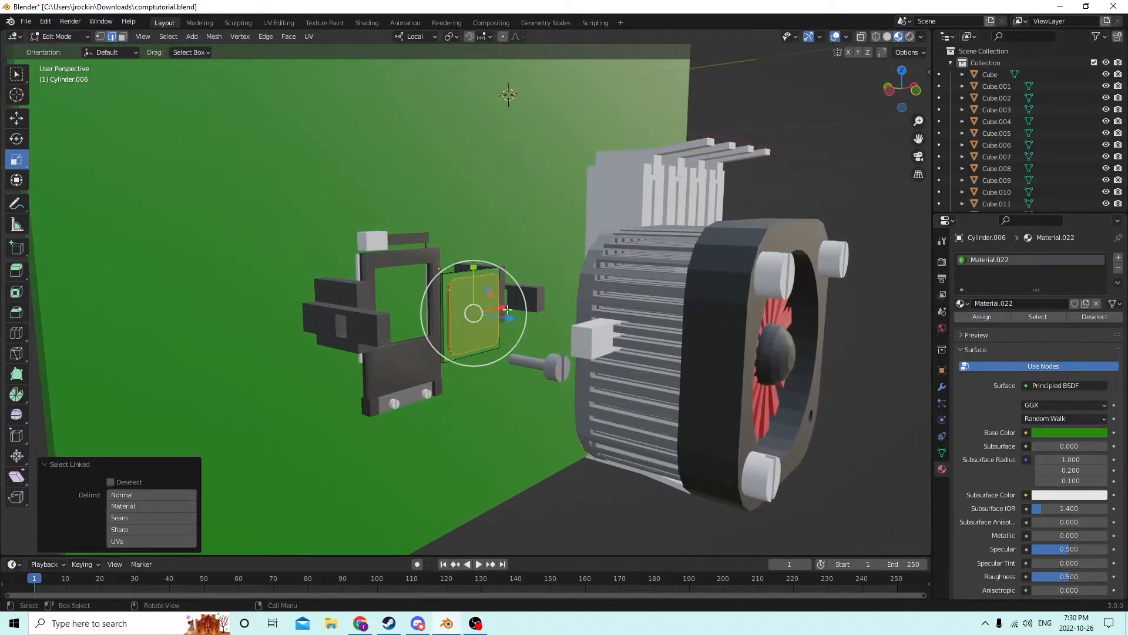
pyautogui.click(1119, 259)
pyautogui.click(1025, 322)
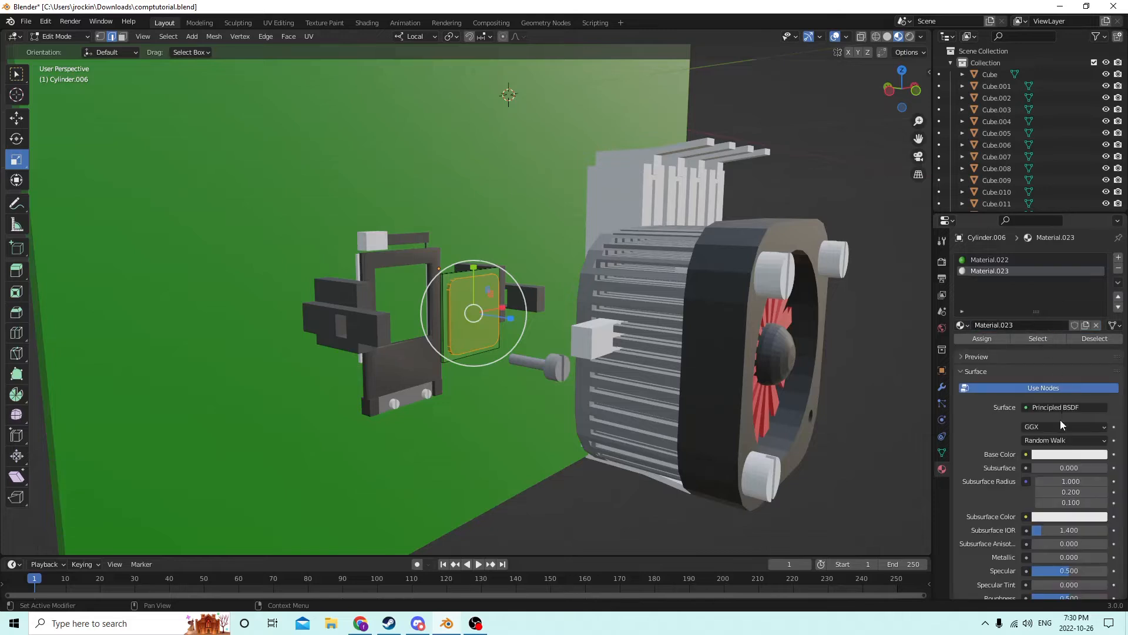
pyautogui.click(1062, 455)
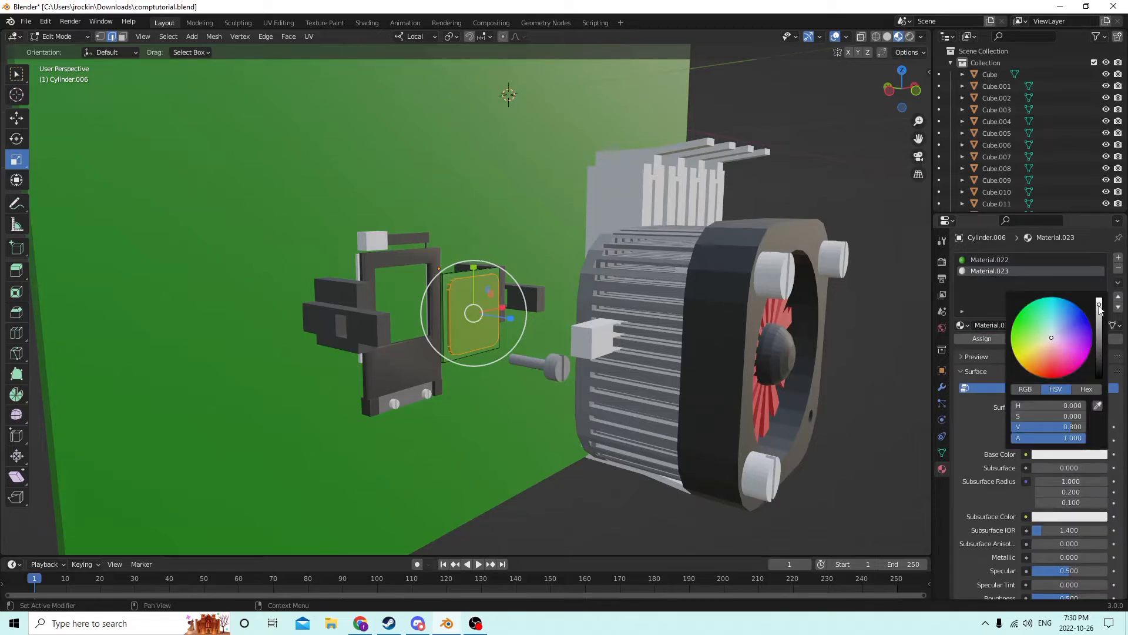
pyautogui.moveTo(1100, 308); pyautogui.dragTo(1099, 338)
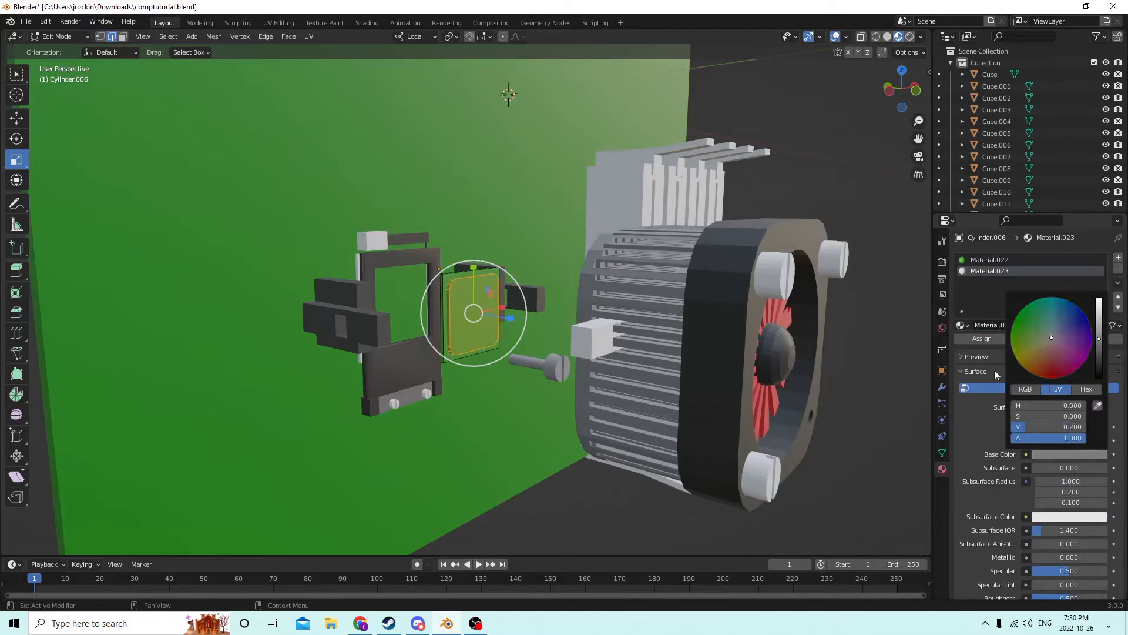
pyautogui.click(982, 338)
pyautogui.moveTo(546, 183); pyautogui.dragTo(592, 379, button='middle')
pyautogui.press('Tab')
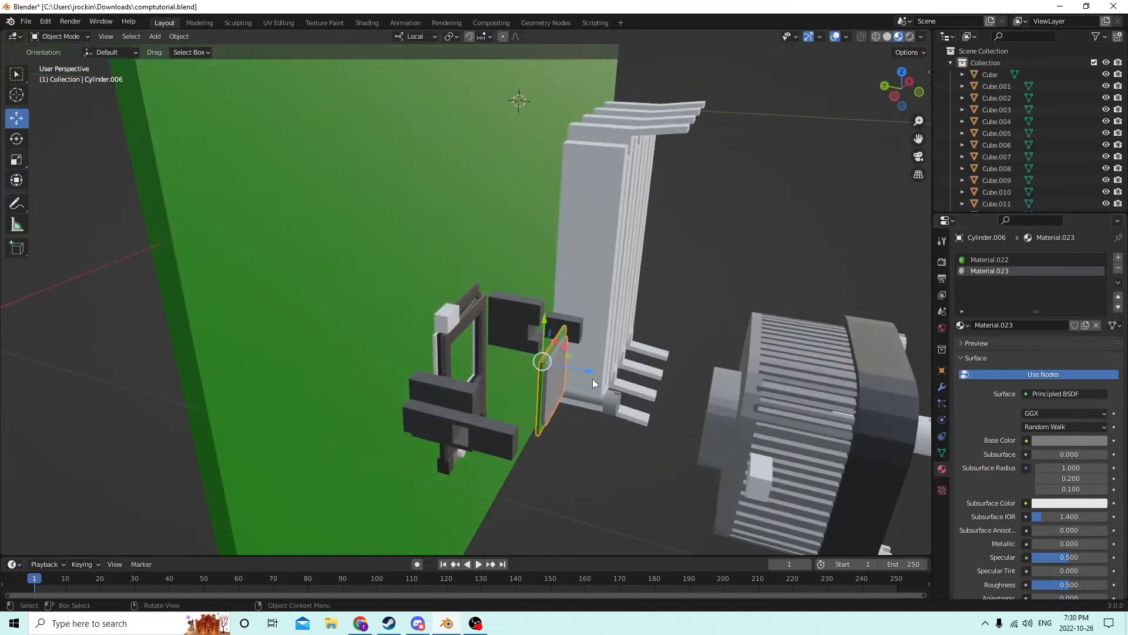
# - Move the CPU chip about -0.0016 m along local Z, back into the socket frame
pyautogui.moveTo(590, 365); pyautogui.dragTo(490, 327)
pyautogui.moveTo(490, 327); pyautogui.dragTo(510, 402, button='middle')
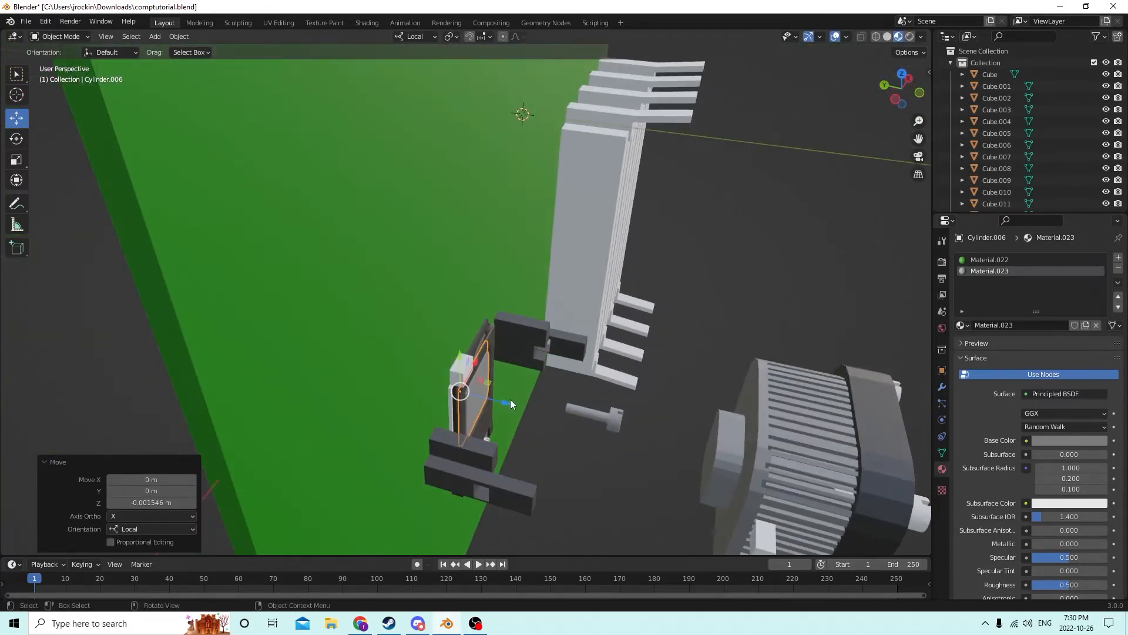
pyautogui.moveTo(504, 400); pyautogui.dragTo(498, 399)
# - Move the remaining screw near the board about 0.0038 m along local Z, out to the fan frame
pyautogui.moveTo(498, 399); pyautogui.dragTo(750, 401, button='middle')
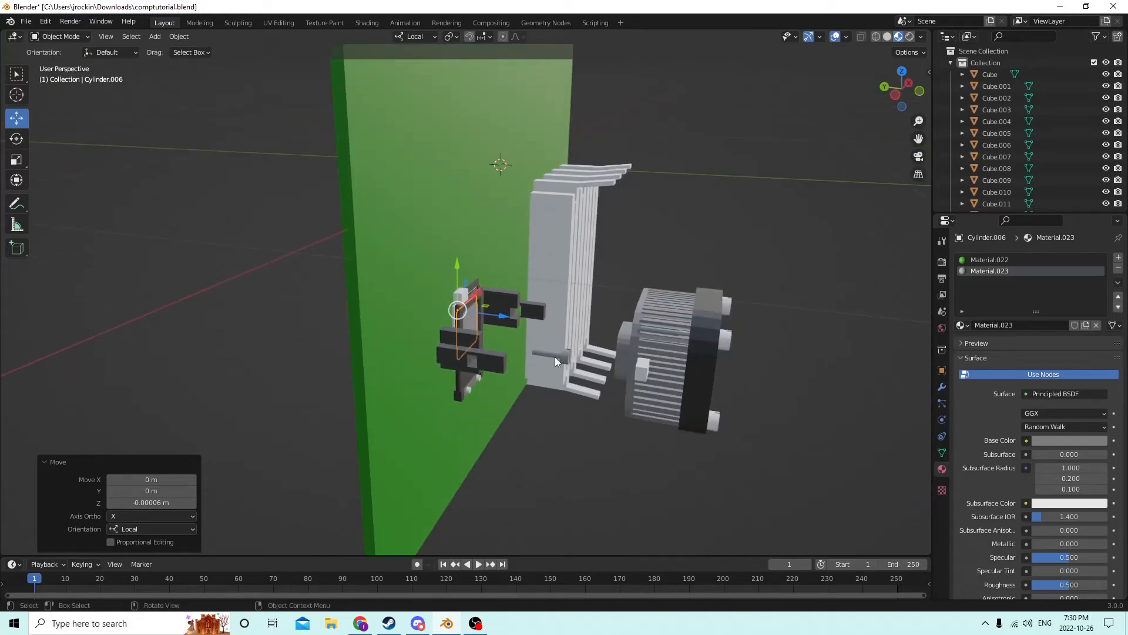
pyautogui.click(555, 357)
pyautogui.moveTo(555, 357); pyautogui.dragTo(598, 351, button='middle')
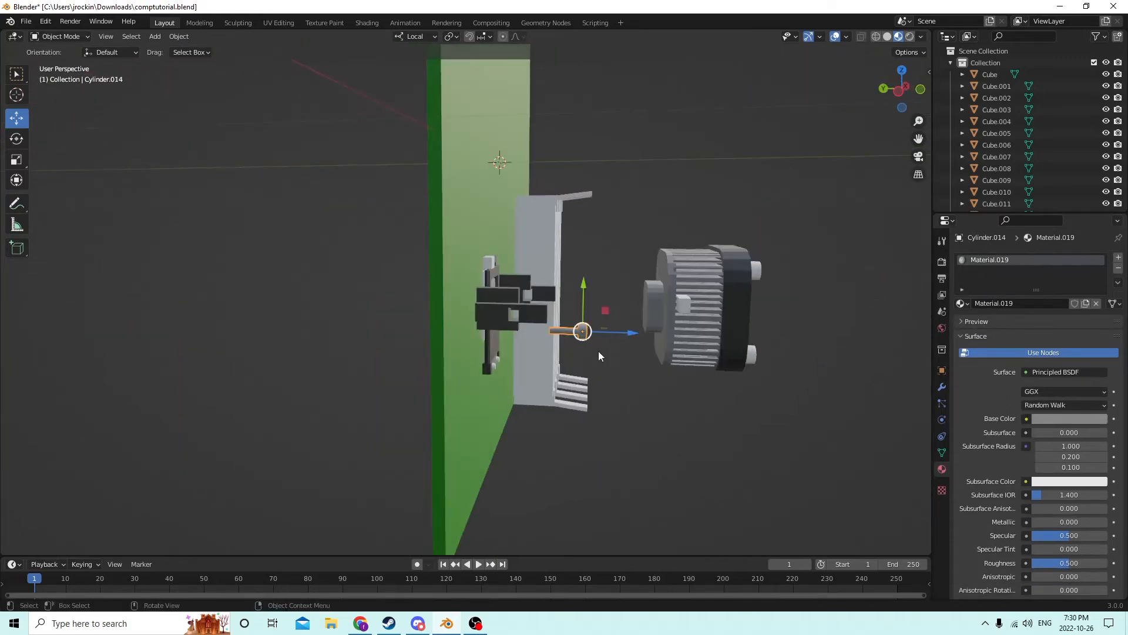
pyautogui.moveTo(629, 339); pyautogui.dragTo(676, 336)
pyautogui.moveTo(676, 336); pyautogui.dragTo(682, 389, button='middle')
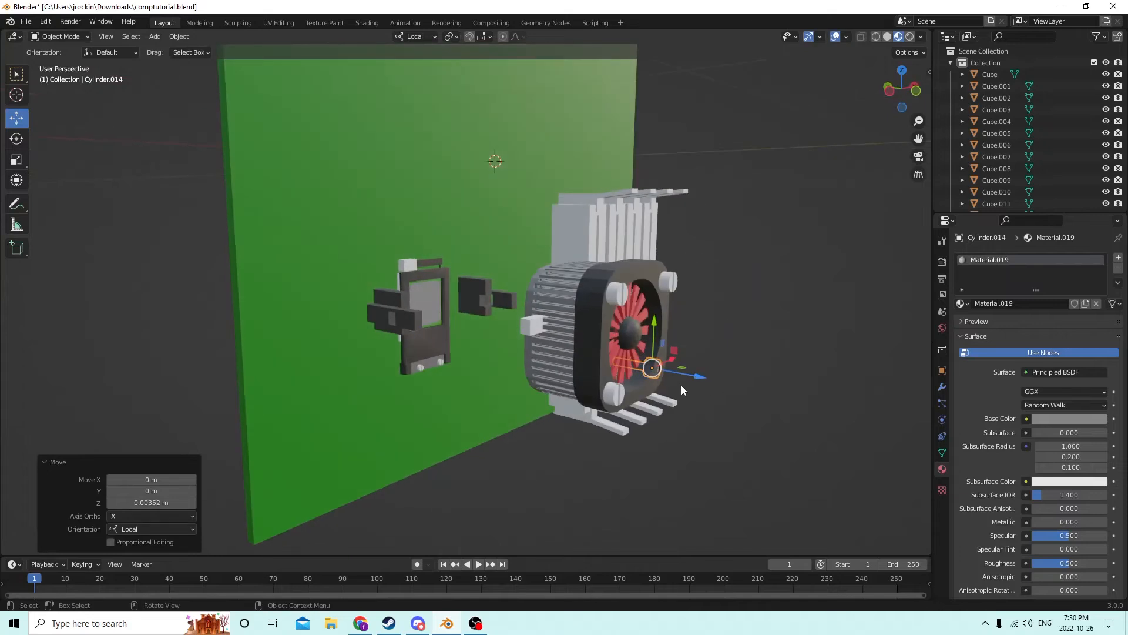
pyautogui.moveTo(695, 379); pyautogui.dragTo(710, 374)
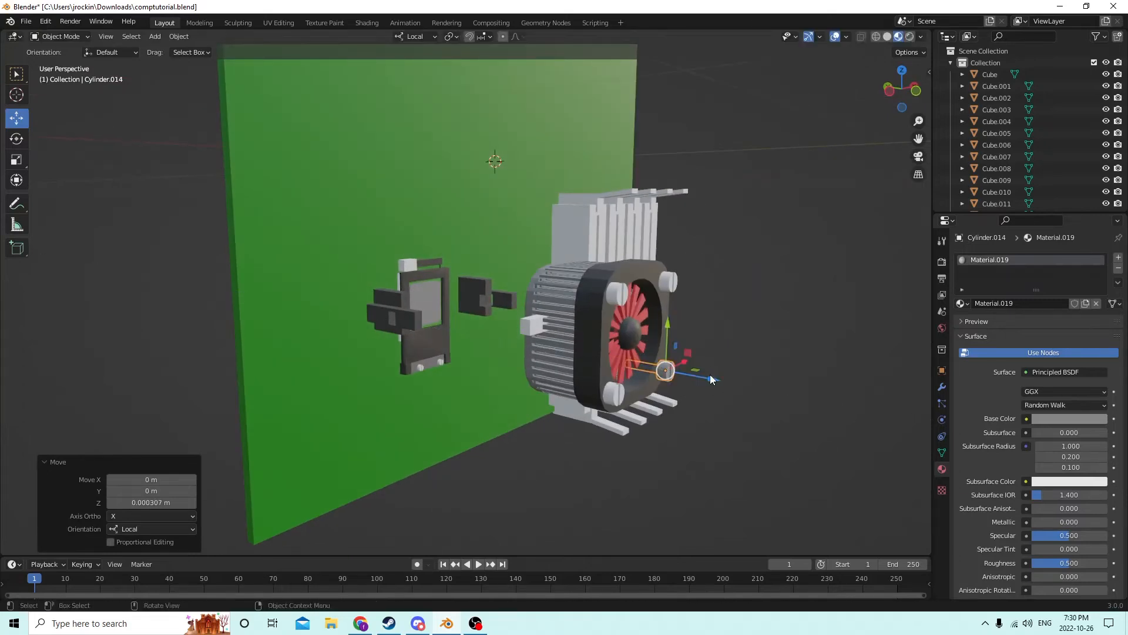
# - Move the finned heatsink 0.003816 m along local Y, back onto the CPU socket
pyautogui.moveTo(710, 375); pyautogui.dragTo(655, 329, button='middle')
pyautogui.click(655, 331)
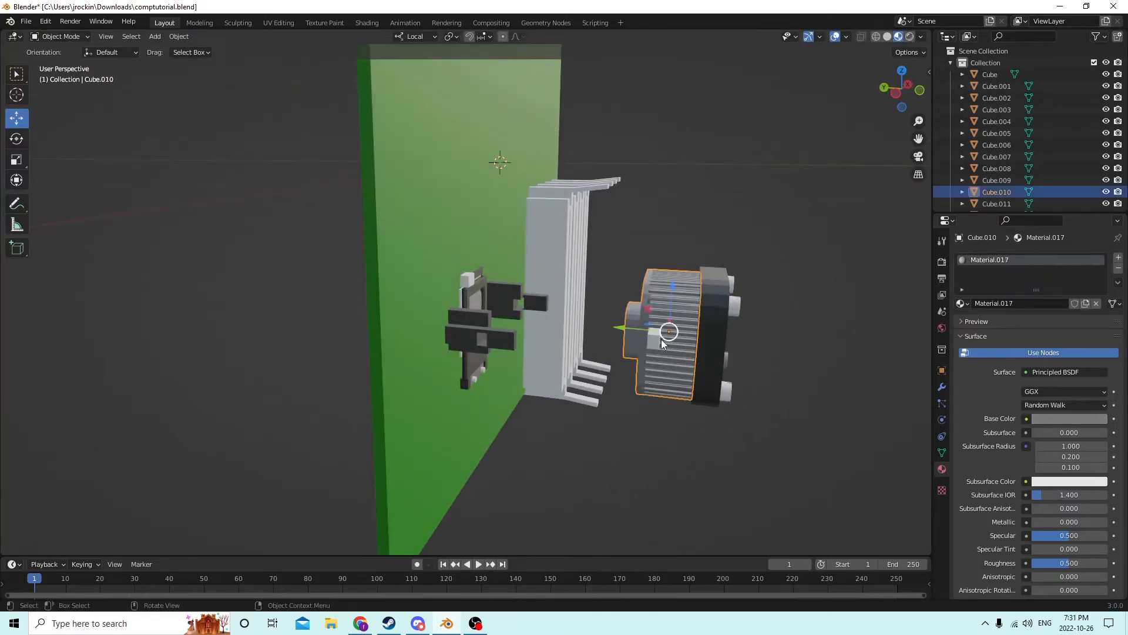
pyautogui.moveTo(621, 330); pyautogui.dragTo(464, 287)
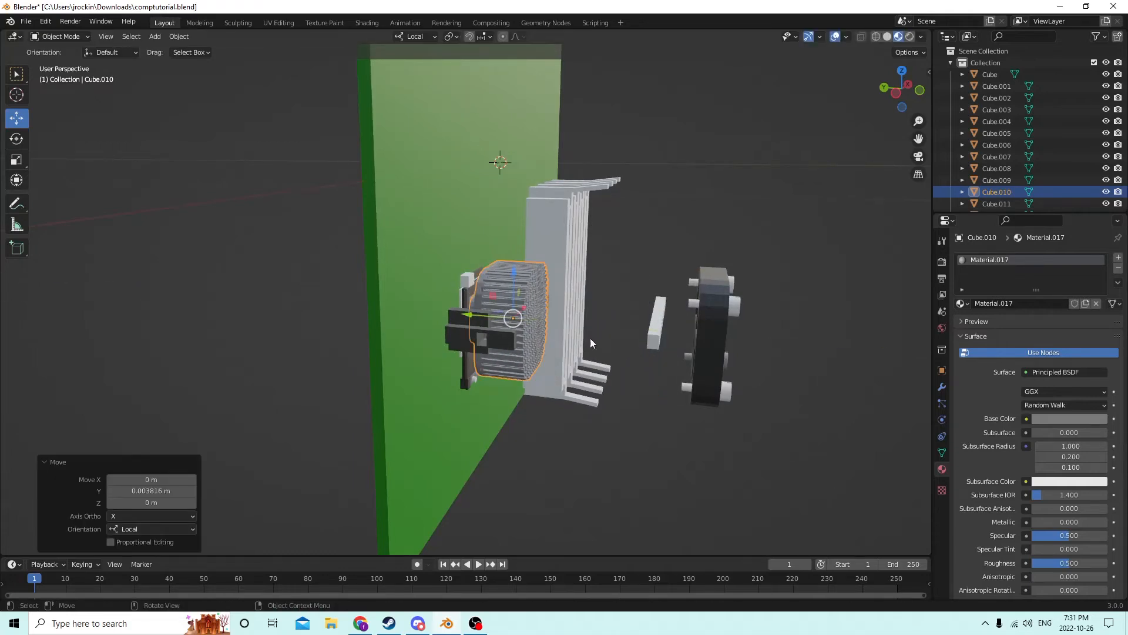
# - Move the small heatsink bar 0.003525 m along local Y and -0.000349 m along local Z, back into the heatsink
pyautogui.click(653, 335)
pyautogui.moveTo(612, 319); pyautogui.dragTo(464, 248)
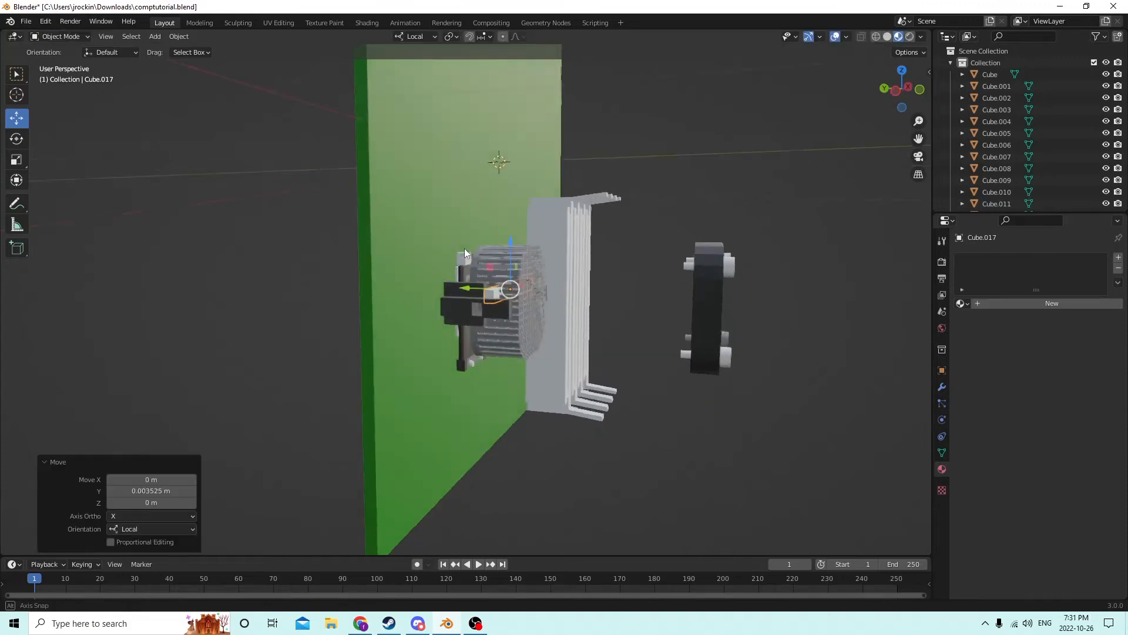
pyautogui.moveTo(464, 248); pyautogui.dragTo(488, 245, button='middle')
pyautogui.moveTo(532, 236); pyautogui.dragTo(528, 250)
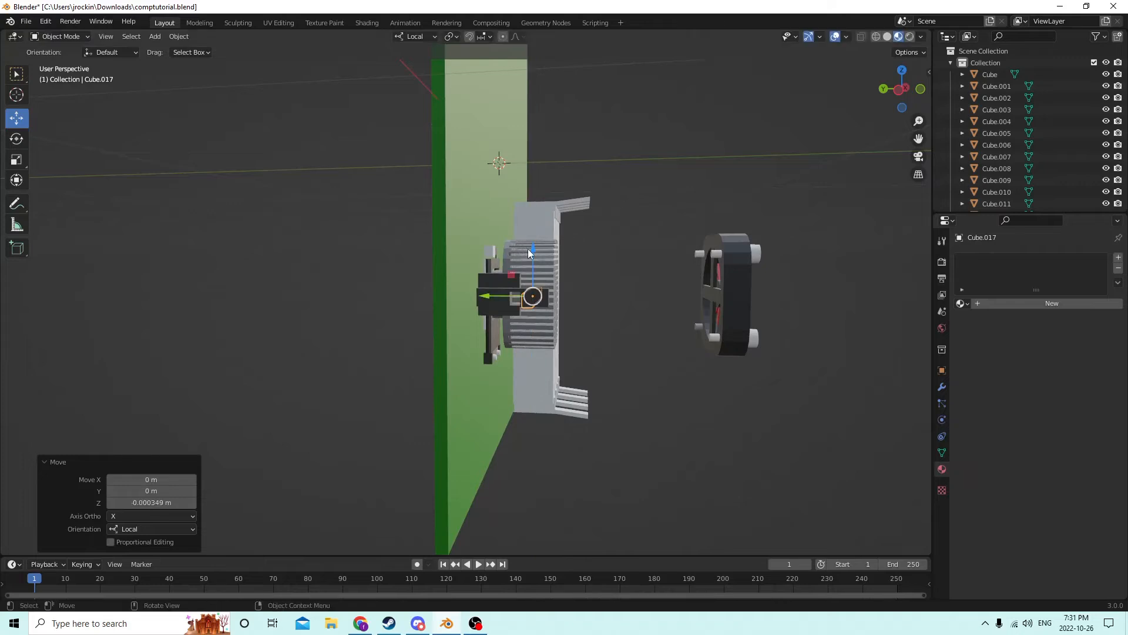
# - Fine-tune the small heatsink bar by 0.000334 m and then about -0.000085 m along local Y, and 0.000045 m along local Z
pyautogui.moveTo(500, 290); pyautogui.dragTo(479, 294)
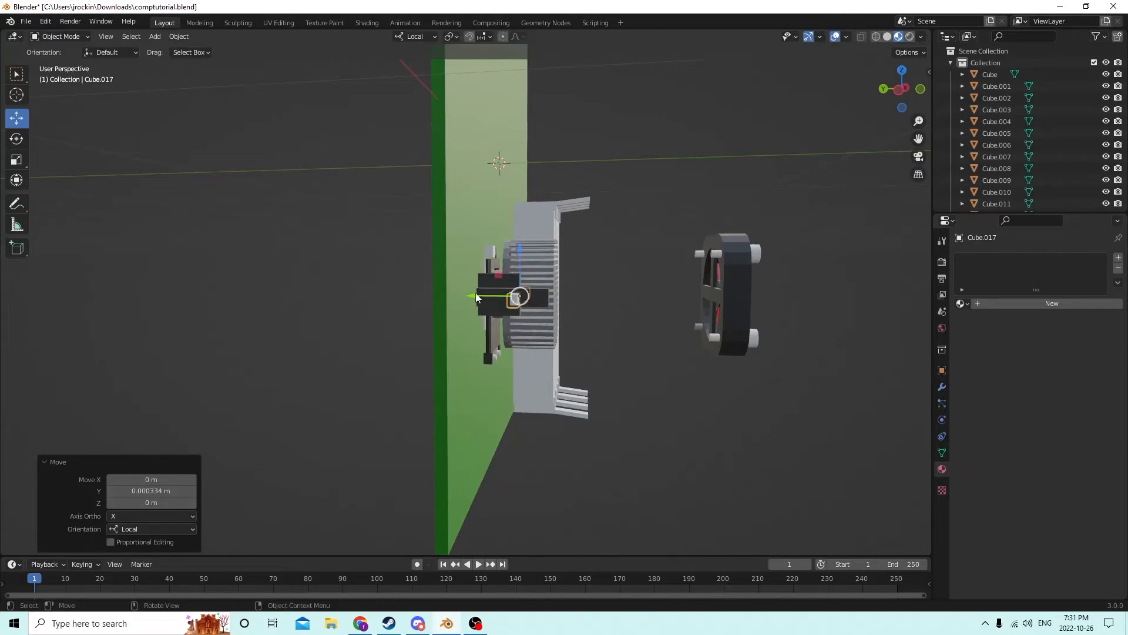
pyautogui.moveTo(480, 294)
pyautogui.mouseDown(button='middle')
pyautogui.moveTo(491, 279)
pyautogui.moveTo(470, 304)
pyautogui.mouseUp(button='middle')
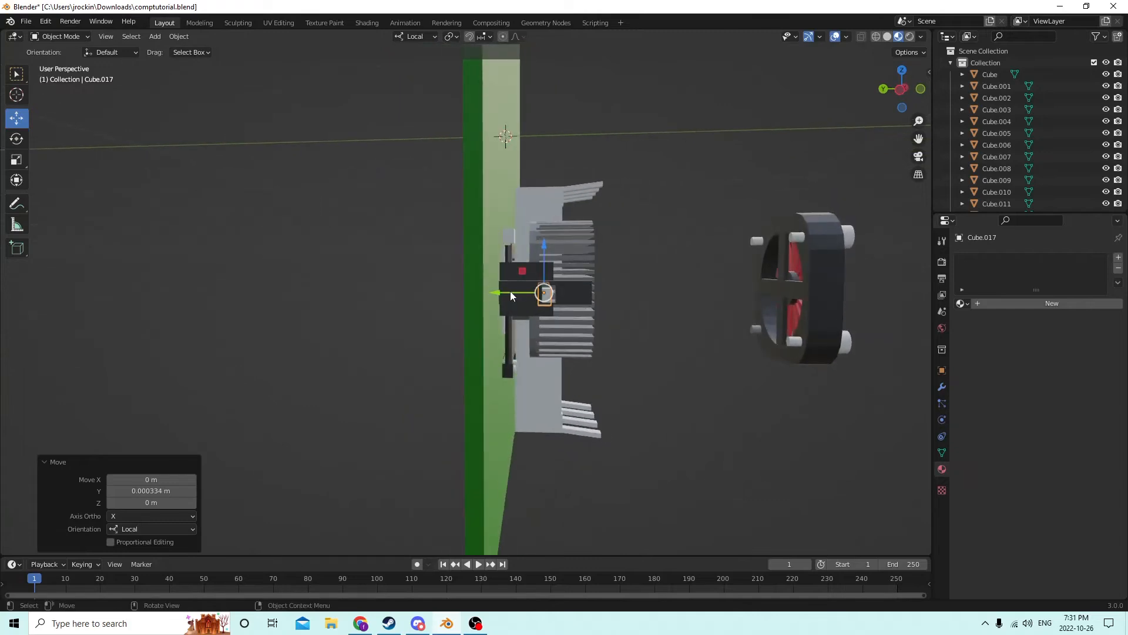
pyautogui.moveTo(506, 292); pyautogui.dragTo(511, 291)
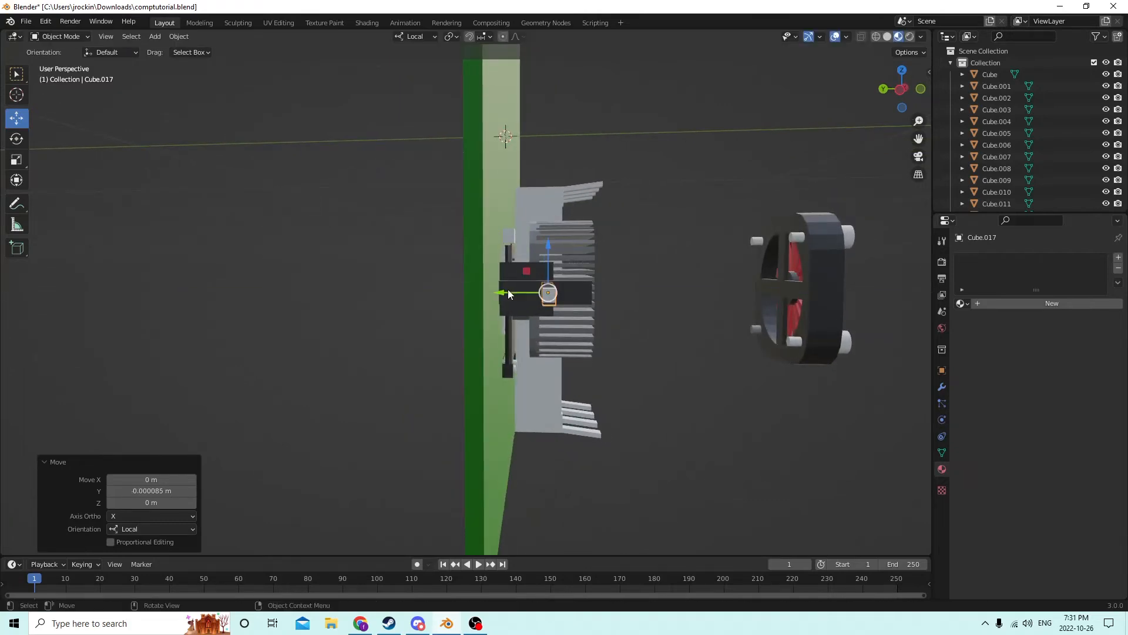
pyautogui.moveTo(510, 291); pyautogui.dragTo(566, 266, button='middle')
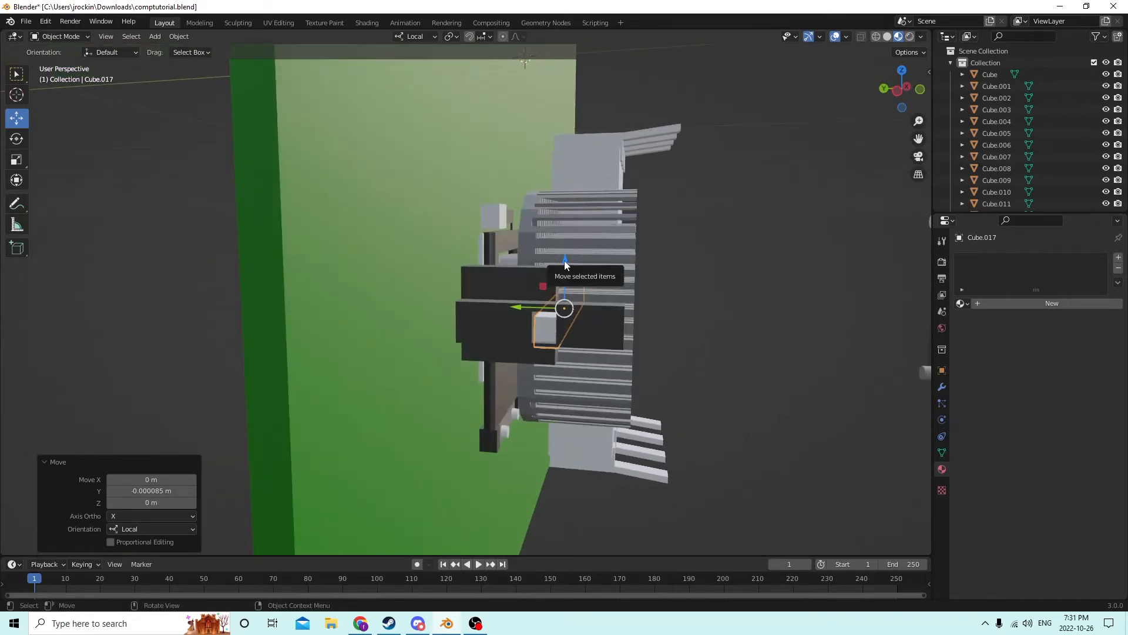
pyautogui.moveTo(560, 266); pyautogui.dragTo(564, 256)
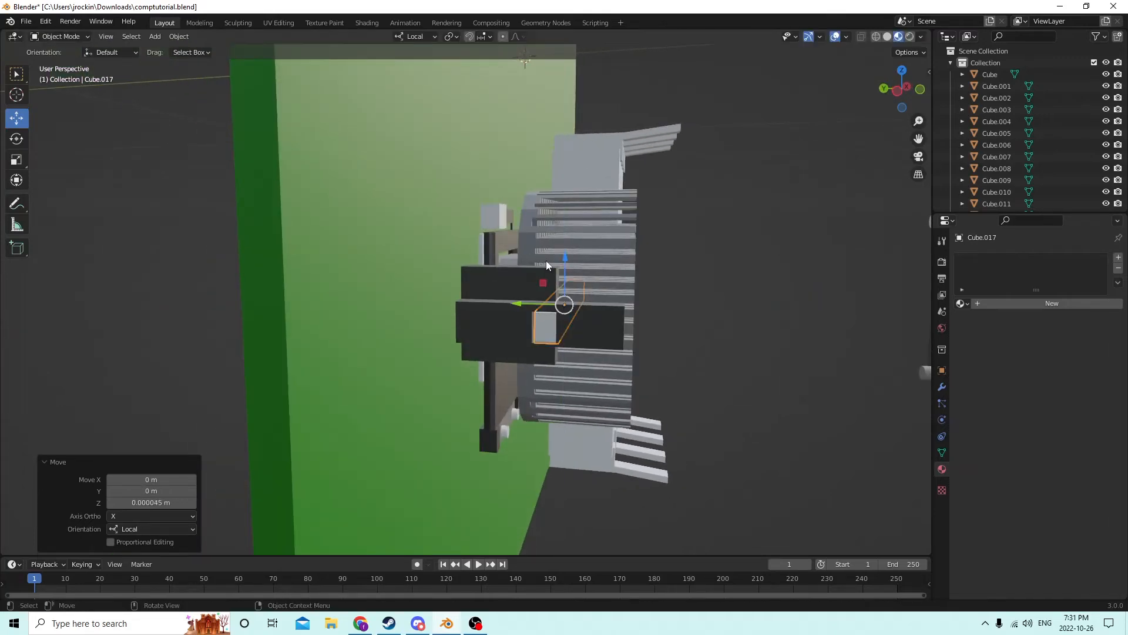
# - Move the fan frame along local Y back onto the front of the finned heatsink
pyautogui.moveTo(455, 279); pyautogui.dragTo(774, 344, button='middle')
pyautogui.click(778, 364)
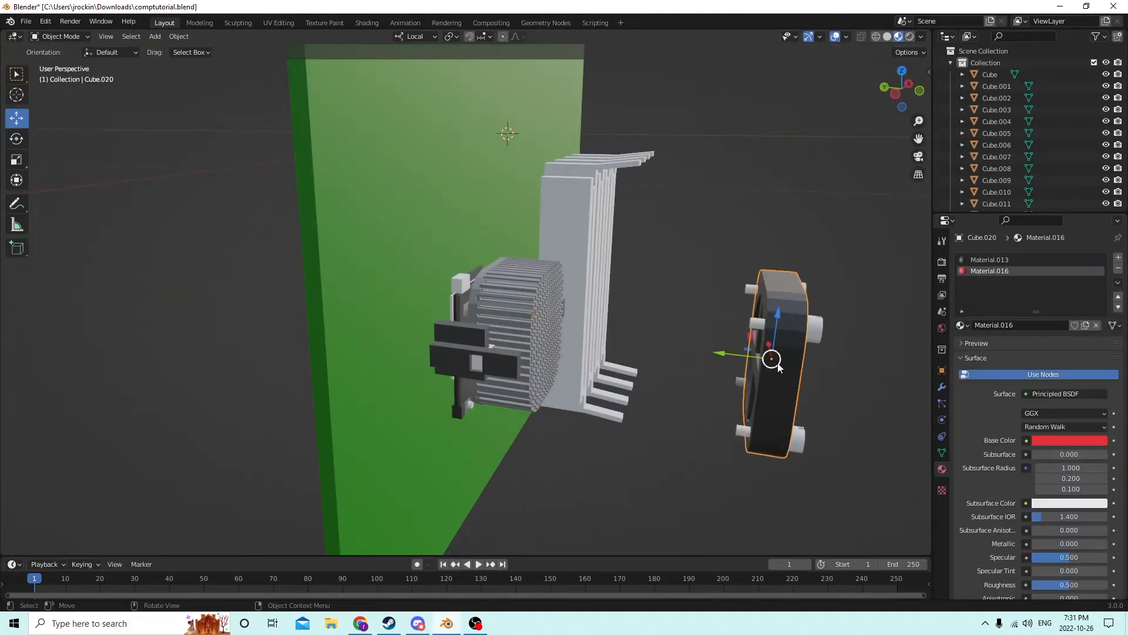
pyautogui.moveTo(713, 348); pyautogui.dragTo(513, 302)
# - Move all four fan screws together in the negative local Z direction until their heads sit against the fan frame's corners
pyautogui.click(766, 292)
pyautogui.moveTo(766, 292); pyautogui.dragTo(692, 296, button='middle')
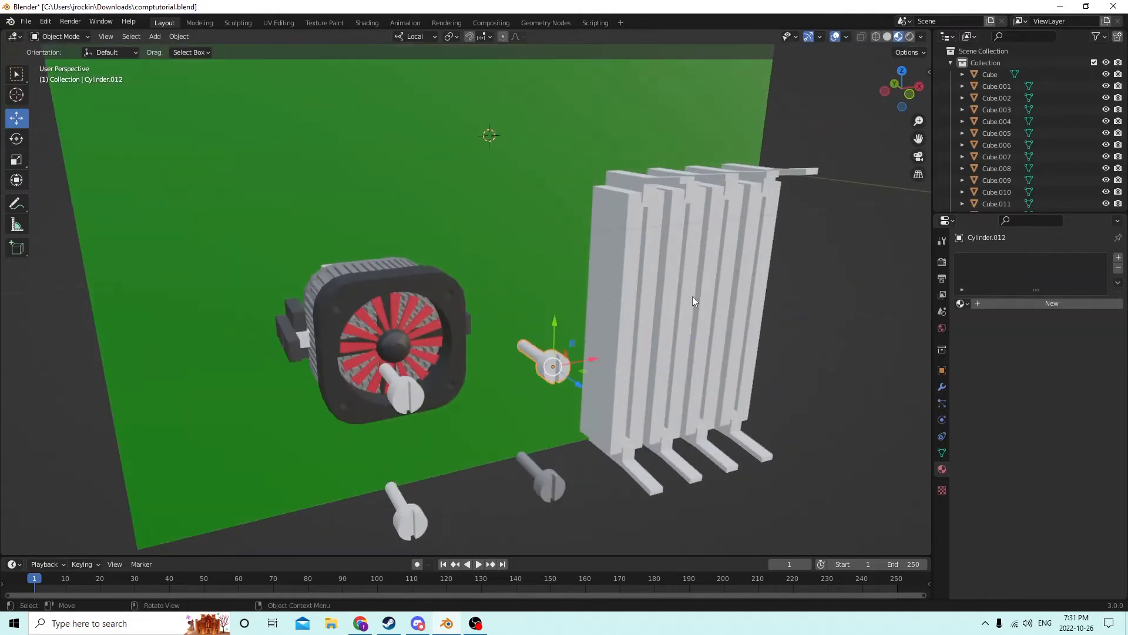
pyautogui.keyDown('shift'); pyautogui.click(407, 393); pyautogui.keyUp('shift')
pyautogui.keyDown('shift'); pyautogui.click(418, 517); pyautogui.keyUp('shift')
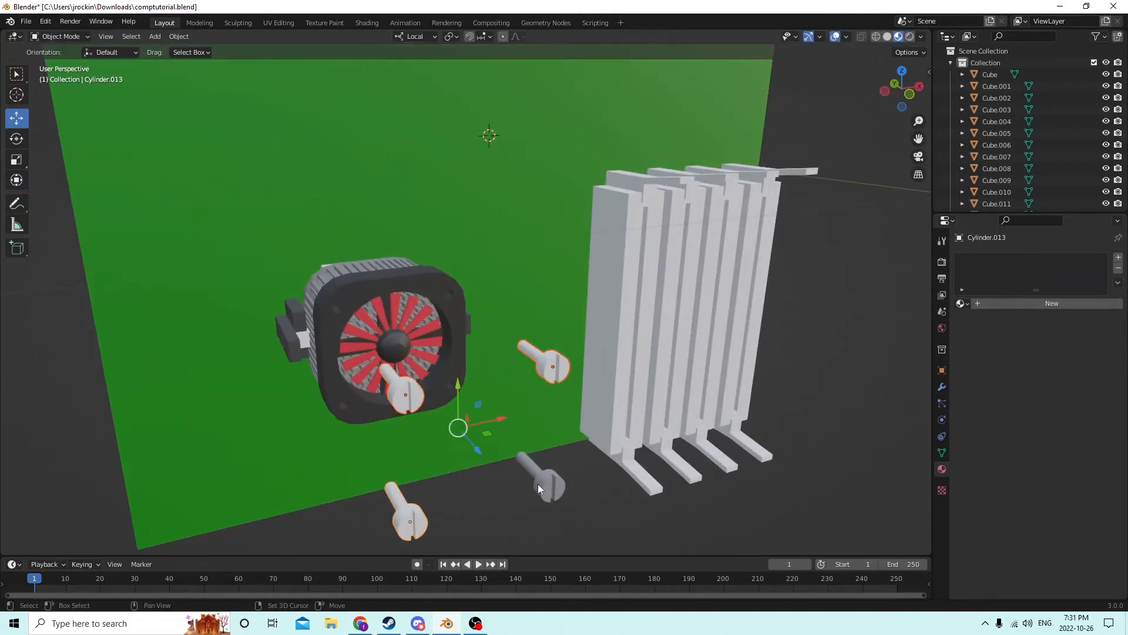
pyautogui.keyDown('shift'); pyautogui.click(538, 485); pyautogui.keyUp('shift')
pyautogui.moveTo(538, 485); pyautogui.dragTo(559, 488, button='middle')
pyautogui.press('g')
pyautogui.press('z')
pyautogui.press('z')
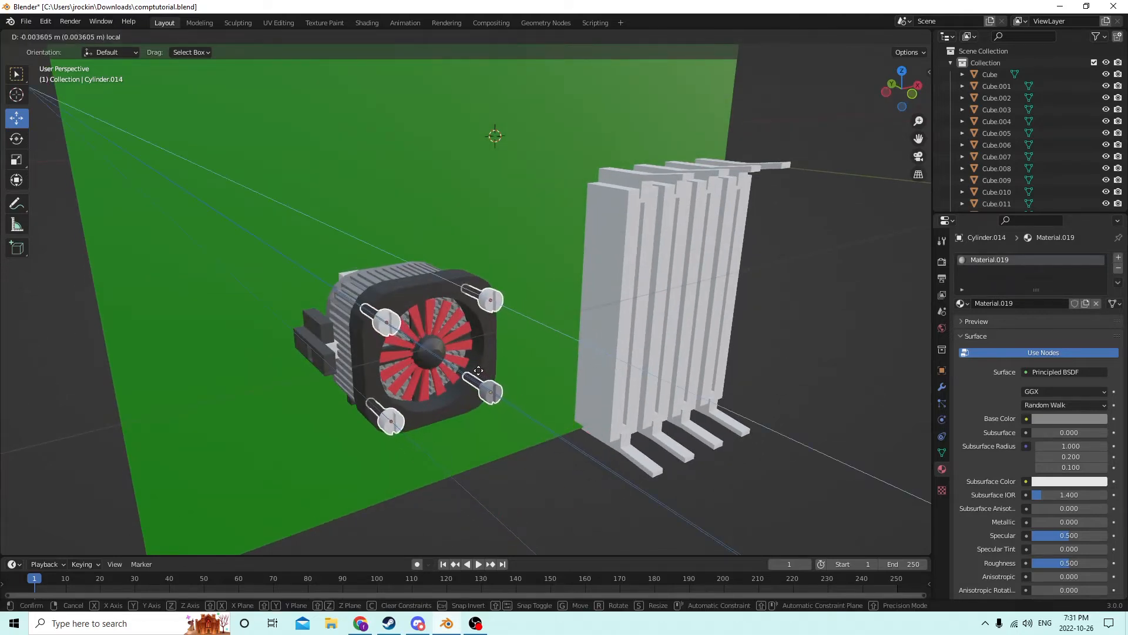
pyautogui.click(494, 382)
pyautogui.moveTo(494, 382); pyautogui.dragTo(517, 388, button='middle')
pyautogui.click(521, 399)
pyautogui.click(568, 393)
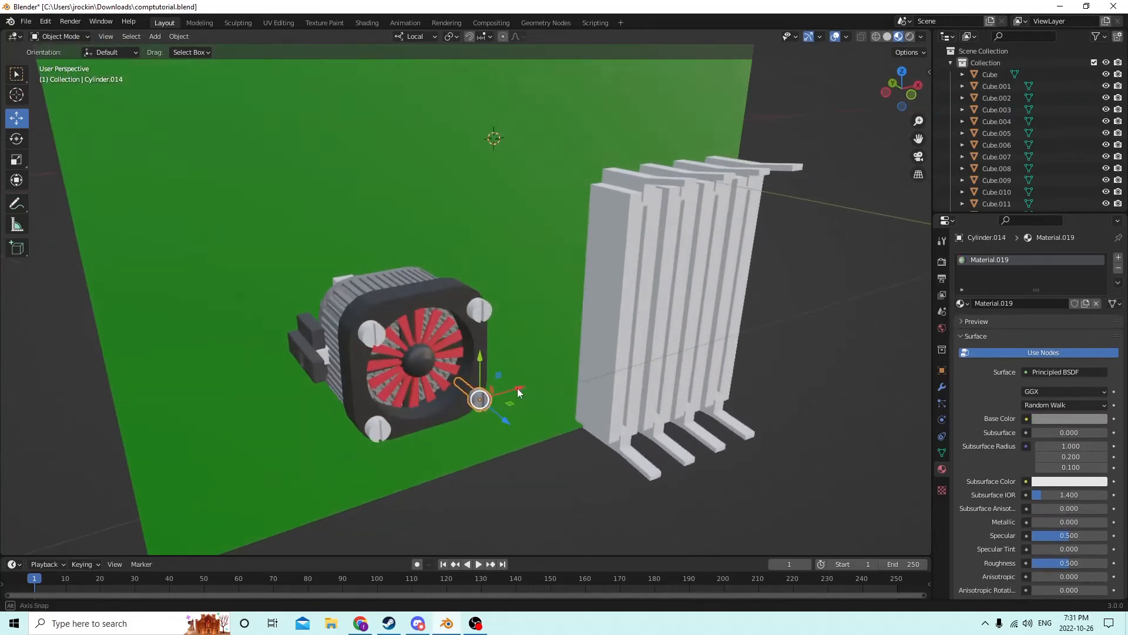
# - Add a cube mesh at the world origin and scale it down uniformly to about a third of the board's width
pyautogui.scroll(-2, 517, 392)
pyautogui.scroll(-2, 486, 393)
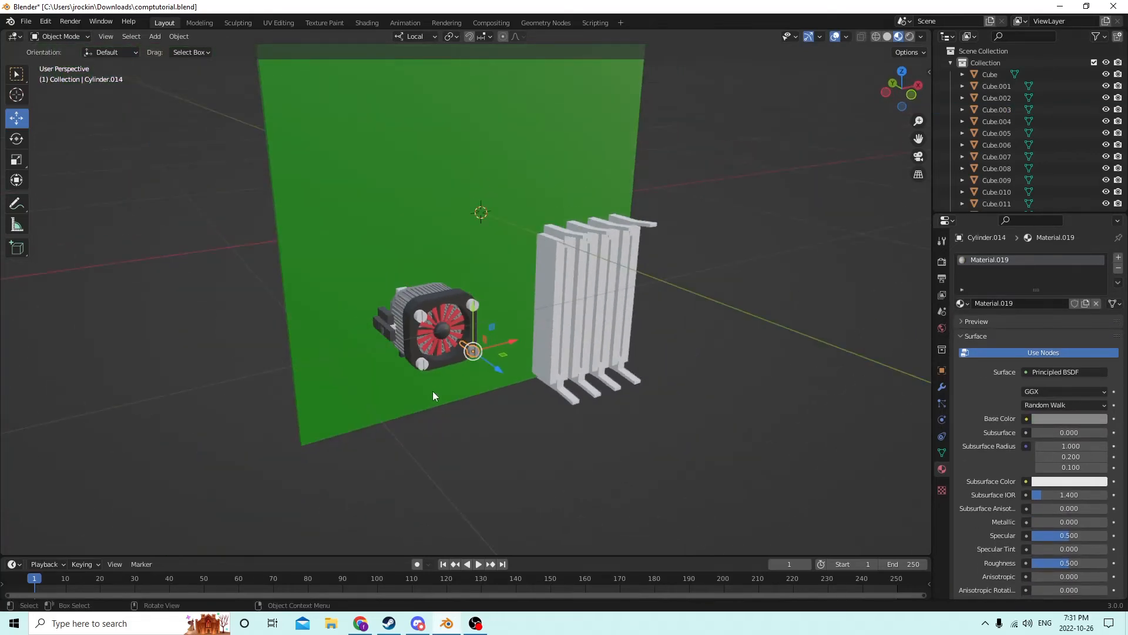
pyautogui.moveTo(435, 396)
pyautogui.mouseDown(button='middle')
pyautogui.moveTo(482, 399)
pyautogui.moveTo(463, 393)
pyautogui.moveTo(527, 364)
pyautogui.moveTo(418, 390)
pyautogui.moveTo(442, 388)
pyautogui.mouseUp(button='middle')
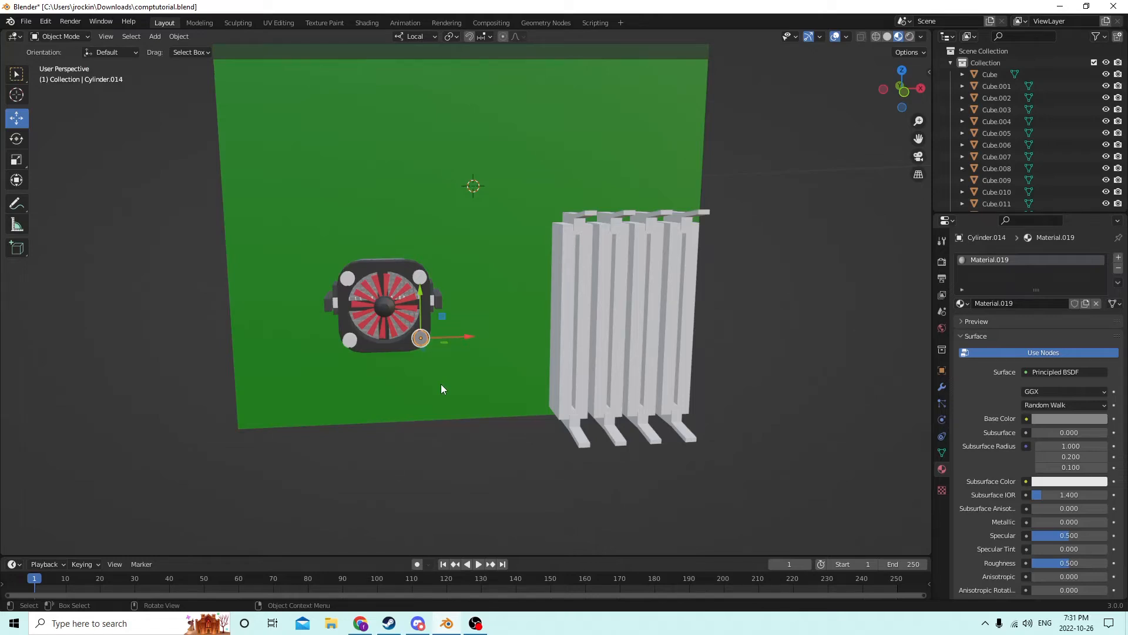
pyautogui.moveTo(461, 253); pyautogui.dragTo(372, 194, button='middle')
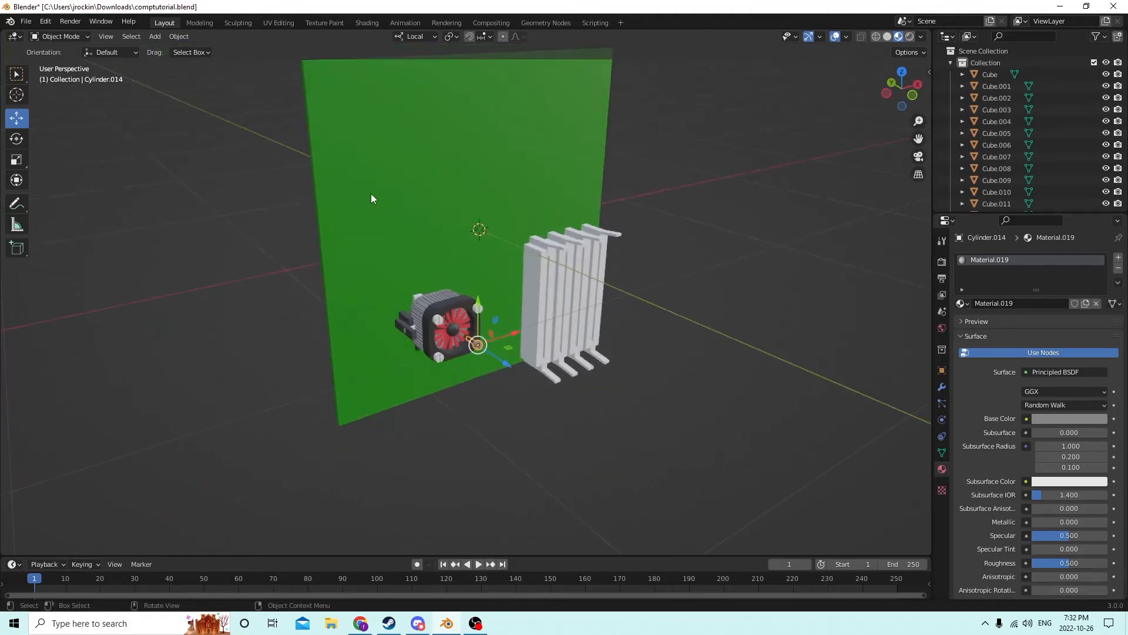
pyautogui.hotkey('shift', 'a')
pyautogui.moveTo(360, 195)
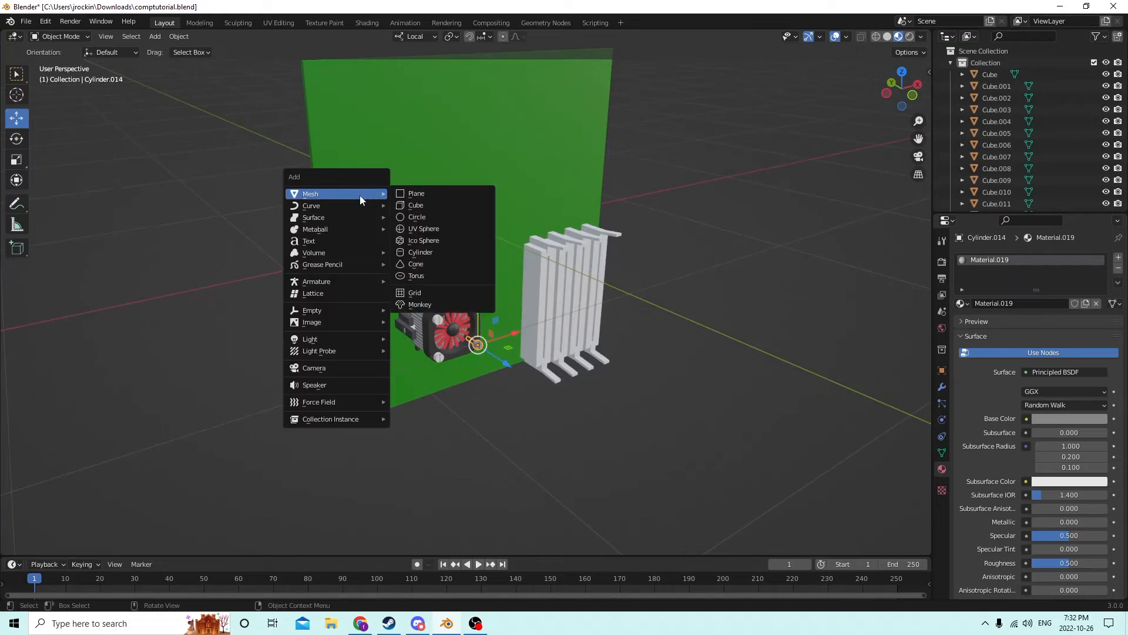
pyautogui.click(407, 206)
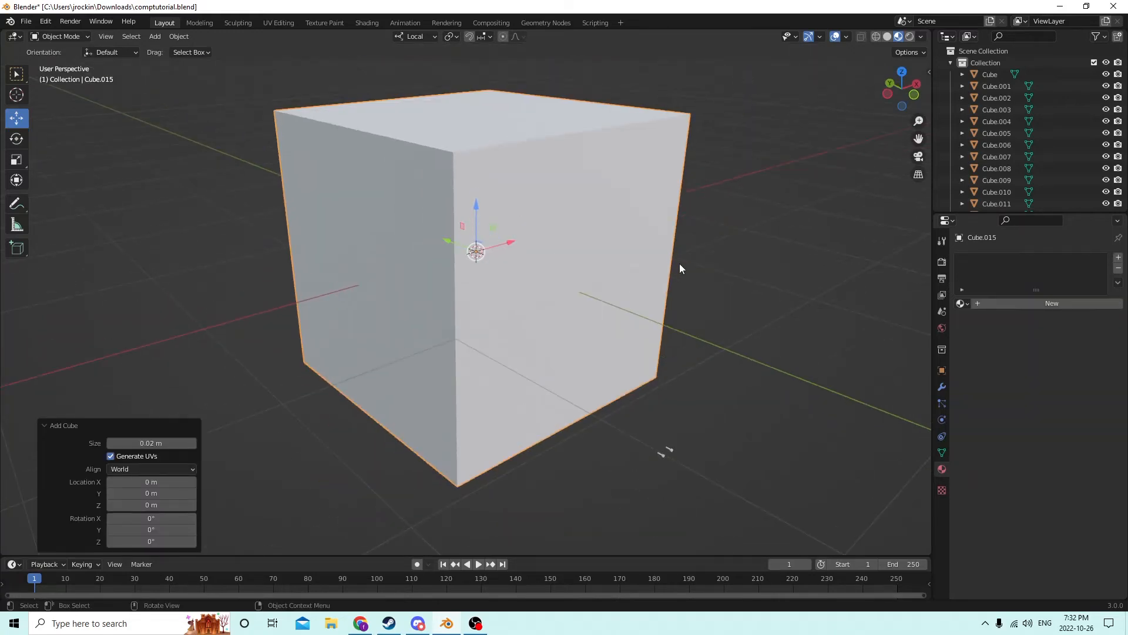
pyautogui.press('s')
pyautogui.click(525, 250)
# - Move the cube about -0.0059 m along local X and 0.0045 m along local Z, to the board's upper corner above the fan
pyautogui.moveTo(464, 246); pyautogui.dragTo(394, 222, button='middle')
pyautogui.moveTo(512, 251); pyautogui.dragTo(434, 238)
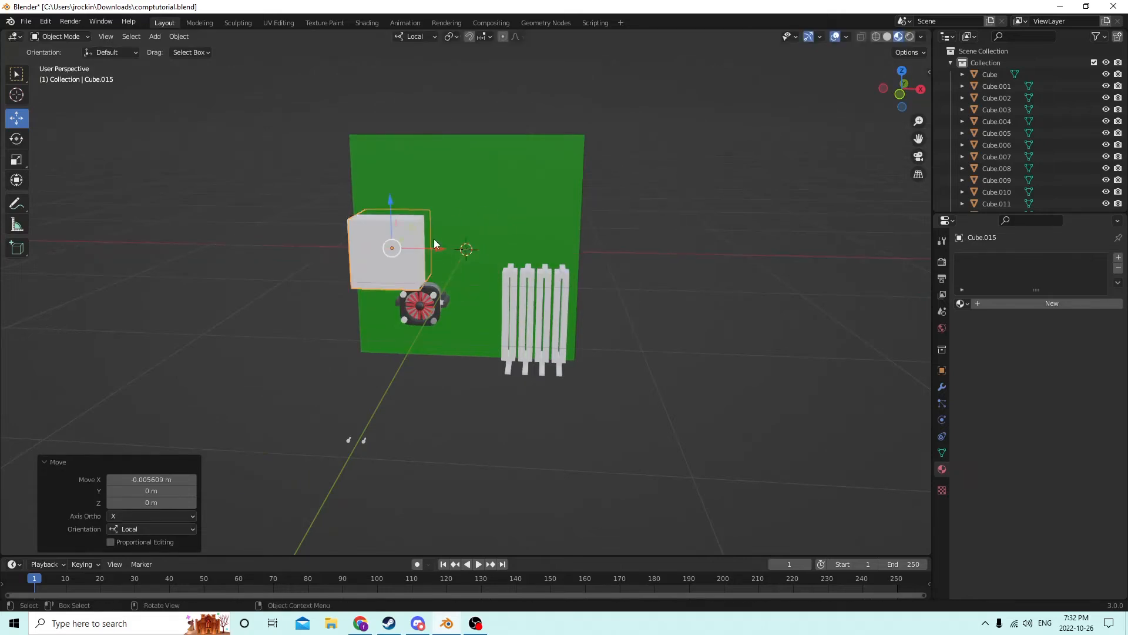
pyautogui.moveTo(434, 239); pyautogui.dragTo(460, 246, button='middle')
pyautogui.press('g')
pyautogui.press('x')
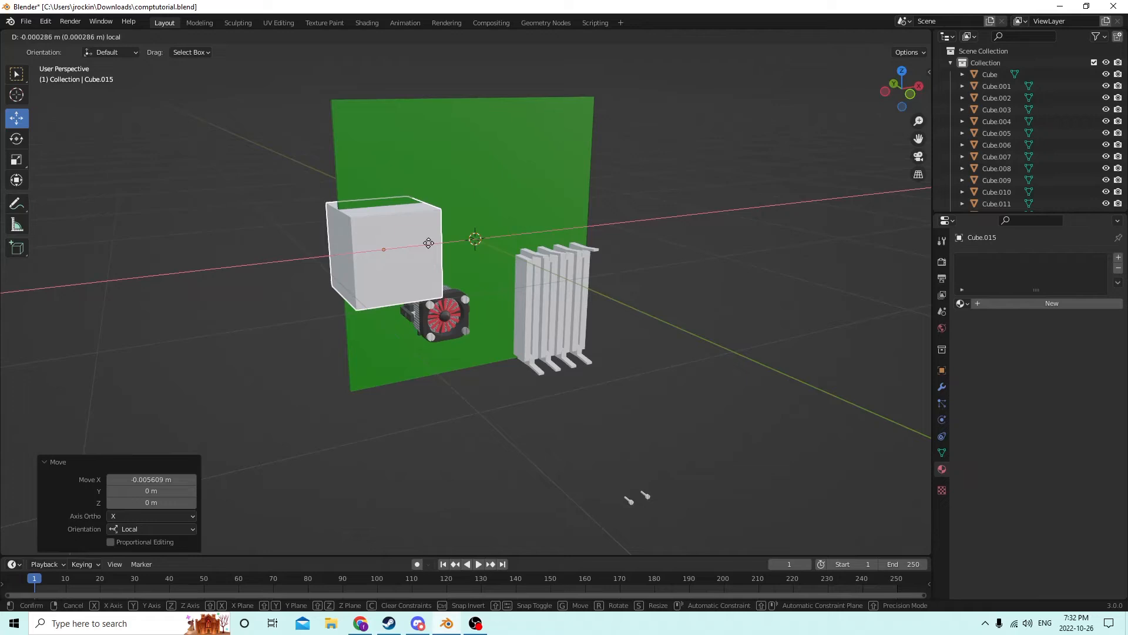
pyautogui.press('z')
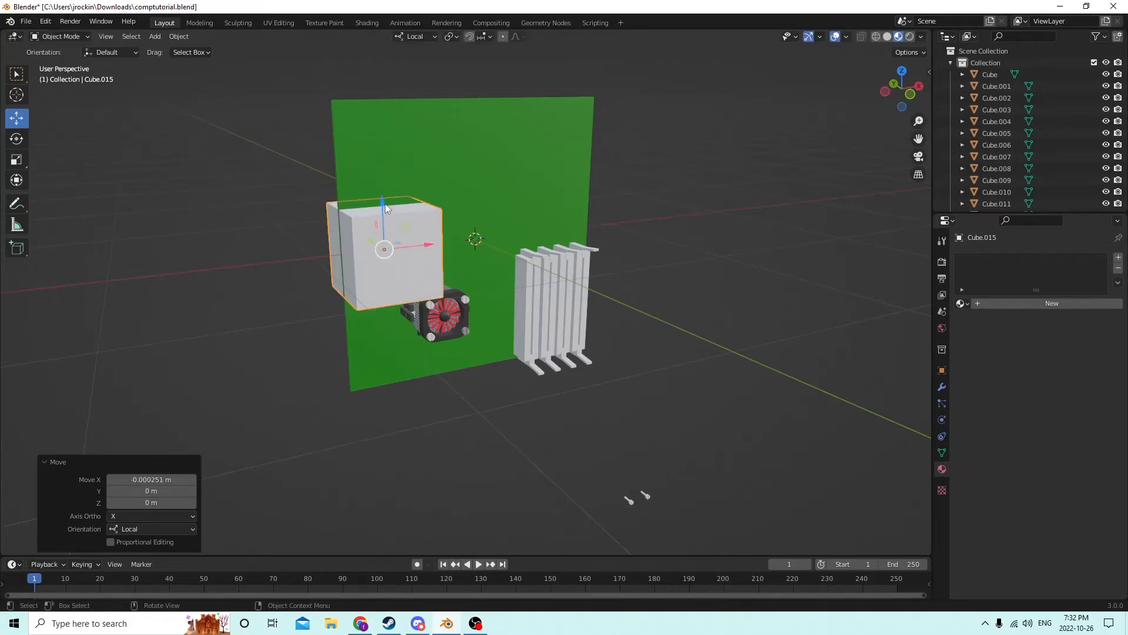
pyautogui.click(378, 124)
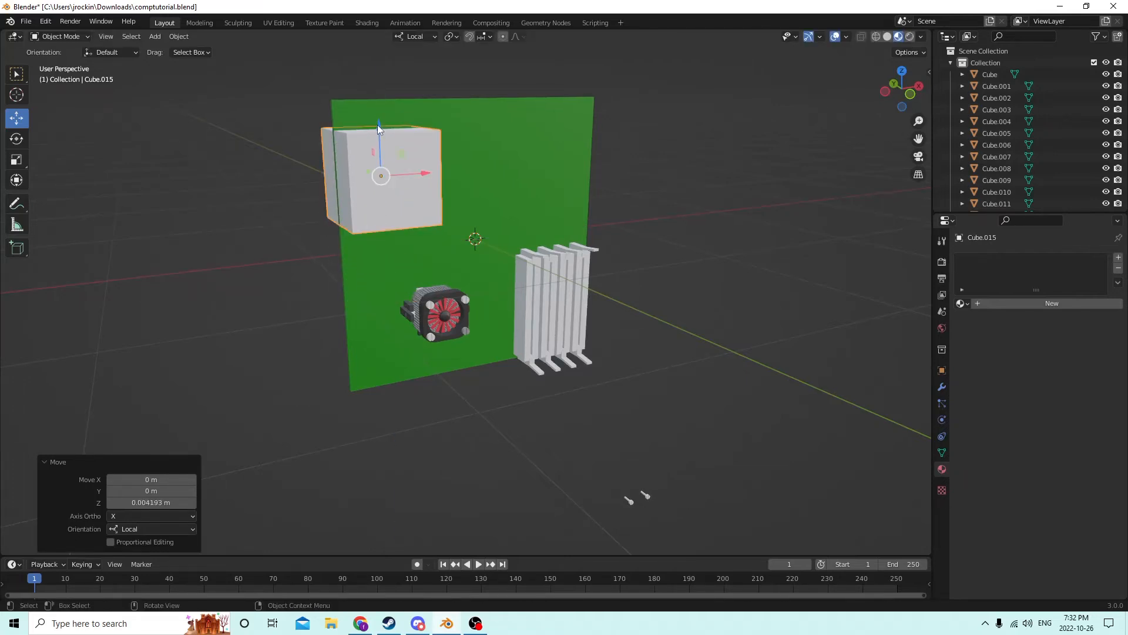
pyautogui.moveTo(377, 124)
pyautogui.mouseDown(button='middle')
pyautogui.moveTo(358, 98)
pyautogui.moveTo(394, 120)
pyautogui.moveTo(392, 131)
pyautogui.moveTo(368, 128)
pyautogui.mouseUp(button='middle')
pyautogui.moveTo(376, 132); pyautogui.dragTo(376, 127)
# - Shape the cube into a slim upright block by narrowing it along local X, scaling Y to 0.249, and scaling X again by 0.539
pyautogui.click(16, 160)
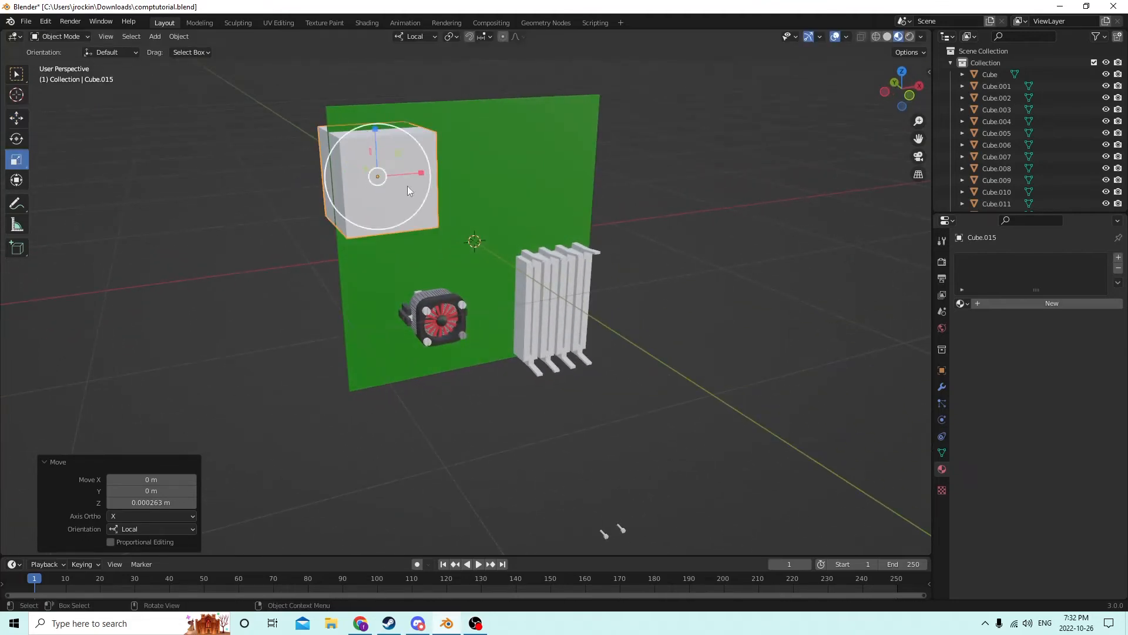
pyautogui.moveTo(420, 174); pyautogui.dragTo(395, 176)
pyautogui.moveTo(407, 185); pyautogui.dragTo(518, 256, button='middle')
pyautogui.moveTo(443, 276)
pyautogui.mouseDown()
pyautogui.moveTo(480, 271)
pyautogui.moveTo(455, 267)
pyautogui.mouseUp()
pyautogui.moveTo(455, 267); pyautogui.dragTo(357, 237, button='middle')
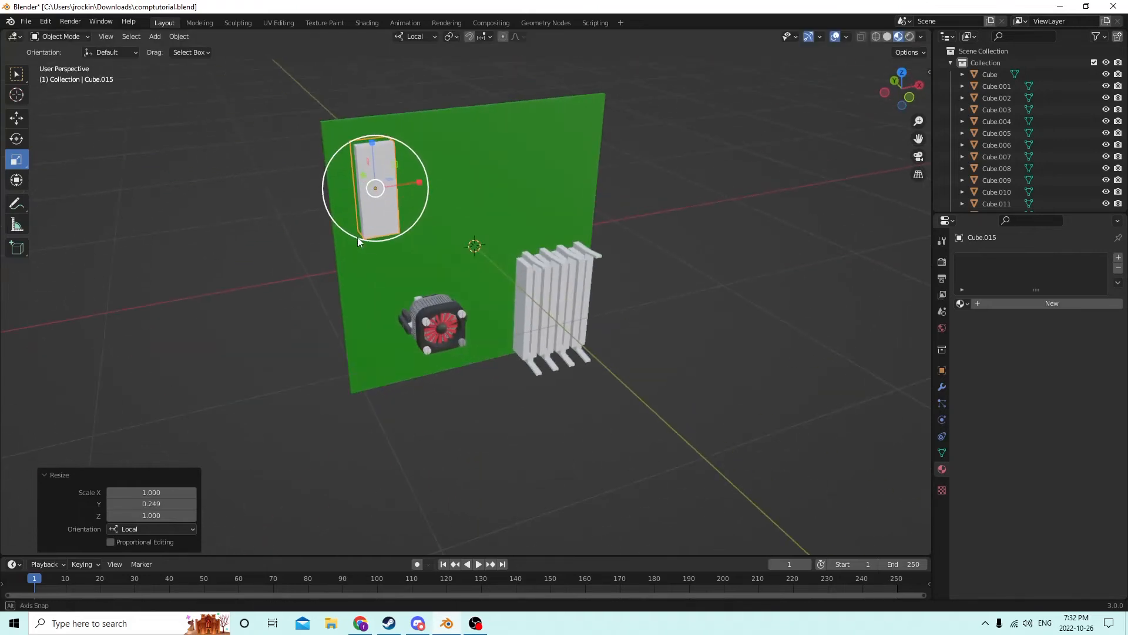
pyautogui.moveTo(419, 184); pyautogui.dragTo(399, 185)
pyautogui.moveTo(399, 185); pyautogui.dragTo(484, 252, button='middle')
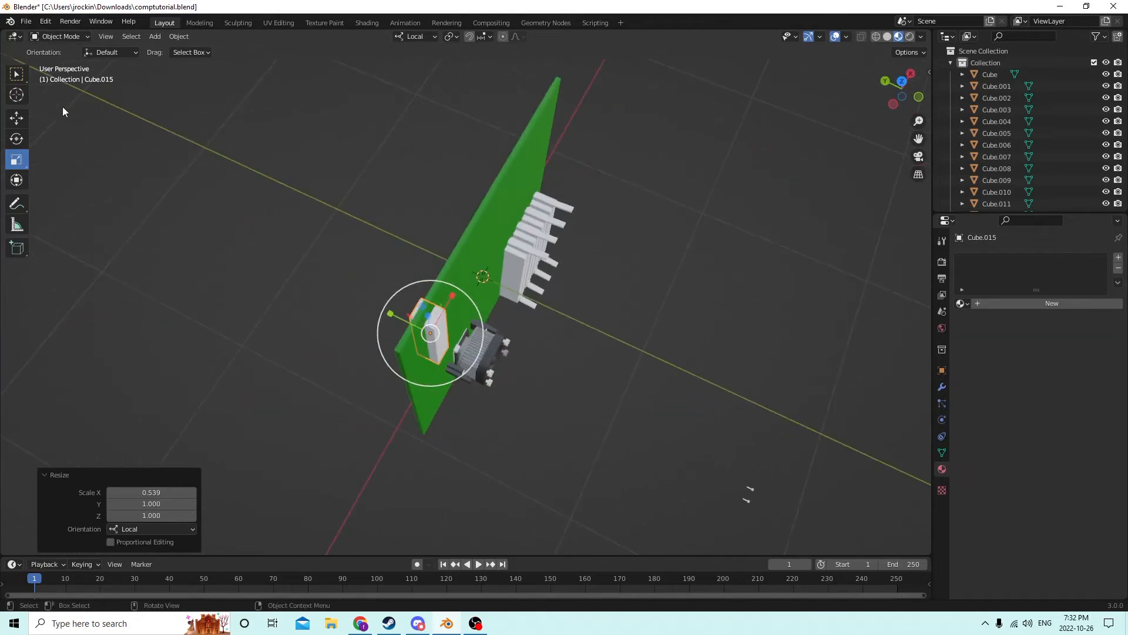
# - Seat the upright block against the board's front face along local Y and shift it about -0.0019 m along local X to the side edge
pyautogui.click(16, 118)
pyautogui.moveTo(89, 135); pyautogui.dragTo(547, 285, button='middle')
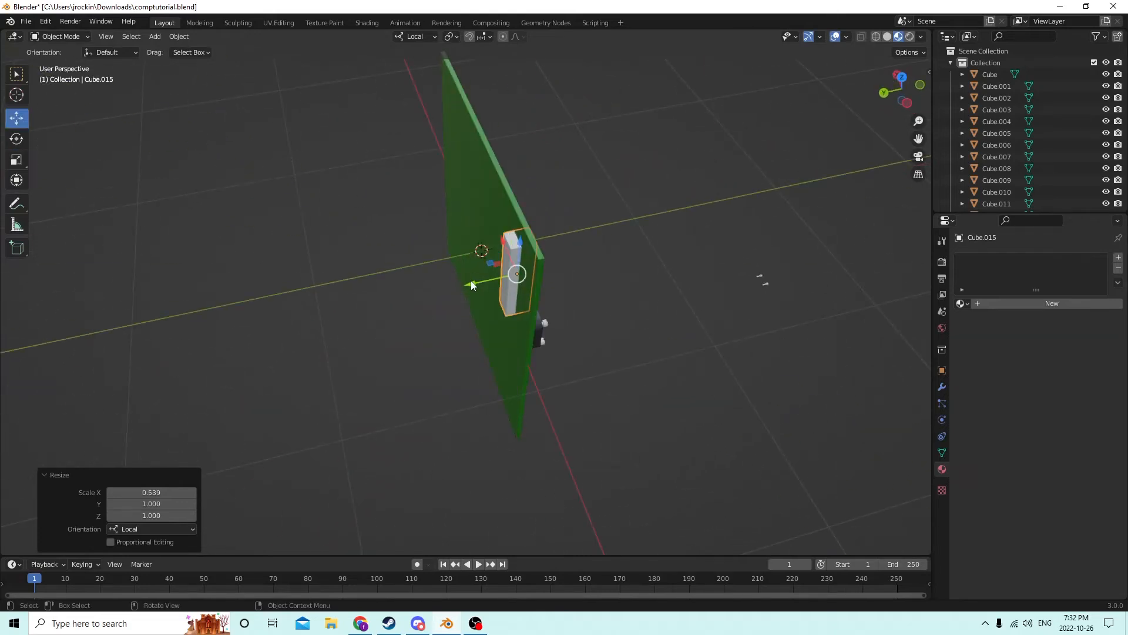
pyautogui.moveTo(472, 285); pyautogui.dragTo(477, 276)
pyautogui.moveTo(477, 276); pyautogui.dragTo(426, 199, button='middle')
pyautogui.moveTo(427, 199); pyautogui.dragTo(404, 211)
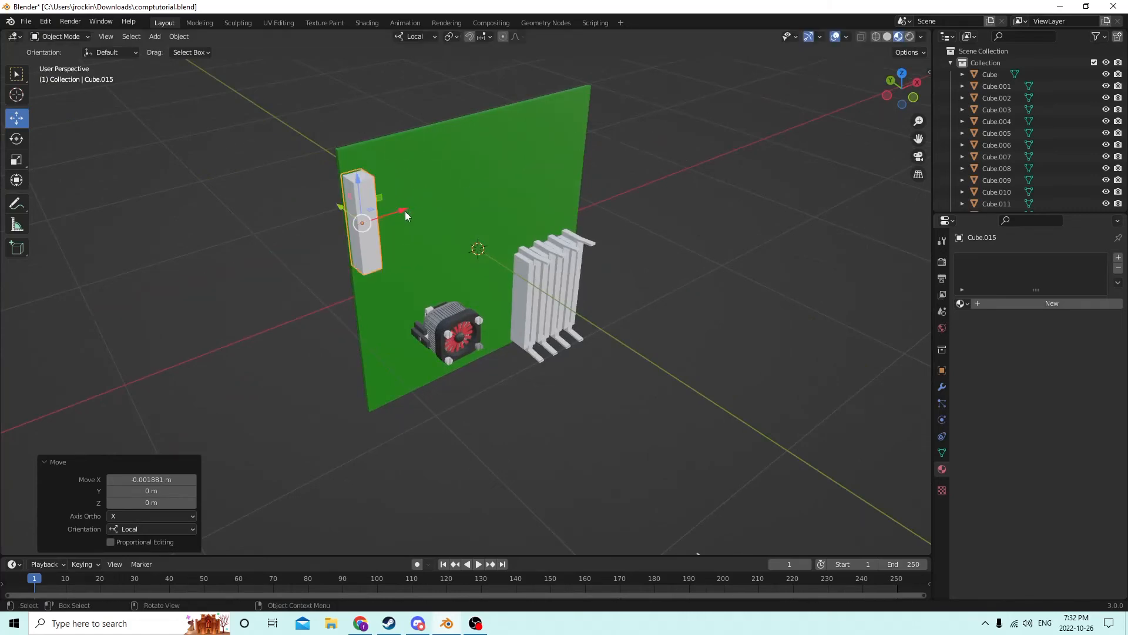
pyautogui.moveTo(404, 211); pyautogui.dragTo(554, 249, button='middle')
pyautogui.moveTo(470, 246); pyautogui.dragTo(470, 244)
pyautogui.moveTo(469, 244); pyautogui.dragTo(379, 230, button='middle')
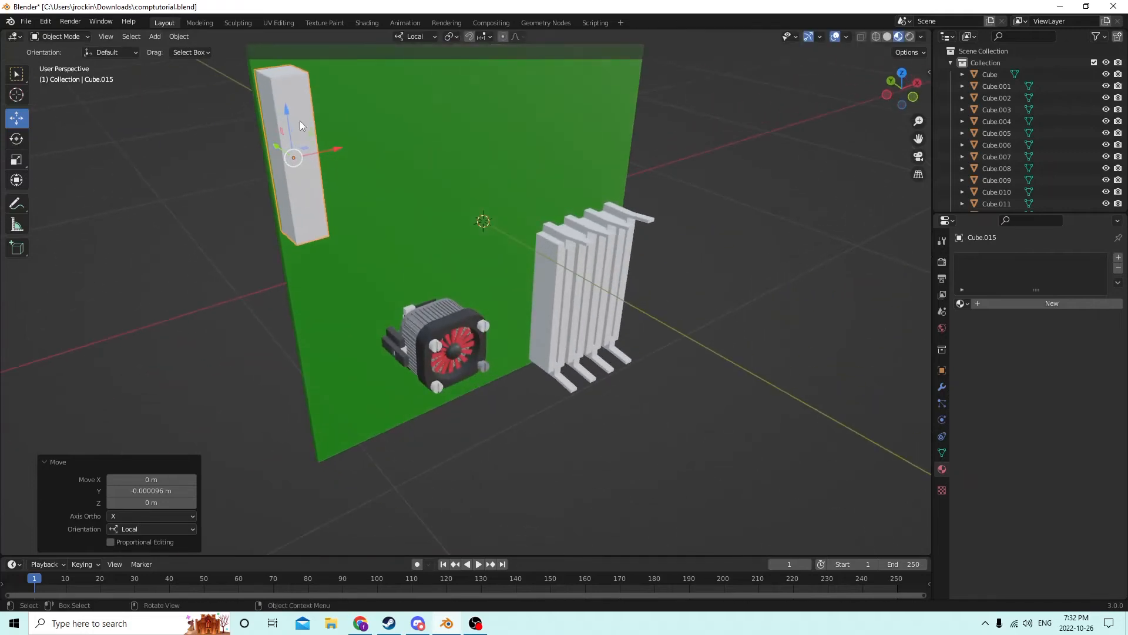
# - Fine-tune the upright block's position along local Z and Y, and by -0.000035 m along local X, at the board's upper corner
pyautogui.moveTo(286, 118); pyautogui.dragTo(288, 122)
pyautogui.moveTo(288, 121); pyautogui.dragTo(449, 227, button='middle')
pyautogui.moveTo(359, 245); pyautogui.dragTo(364, 244)
pyautogui.moveTo(364, 244); pyautogui.dragTo(327, 183, button='middle')
pyautogui.moveTo(361, 180); pyautogui.dragTo(356, 181)
pyautogui.moveTo(356, 182); pyautogui.dragTo(611, 221, button='middle')
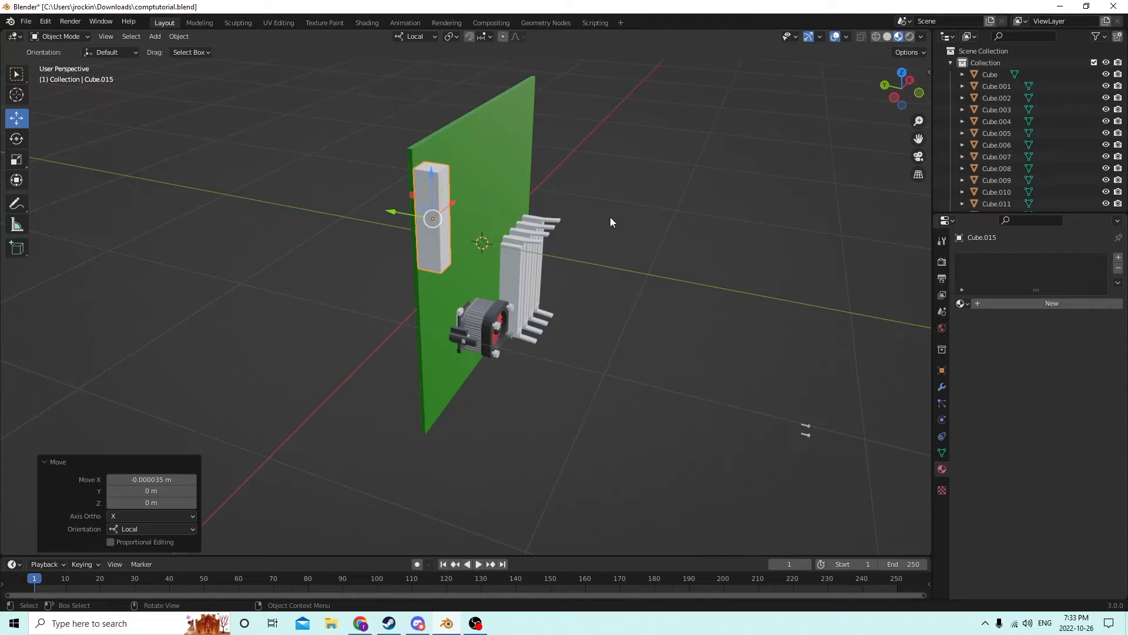
# - Duplicate the upright block in place and move the copy down along local Z to between the original block and the fan
pyautogui.moveTo(559, 247); pyautogui.dragTo(466, 234, button='middle')
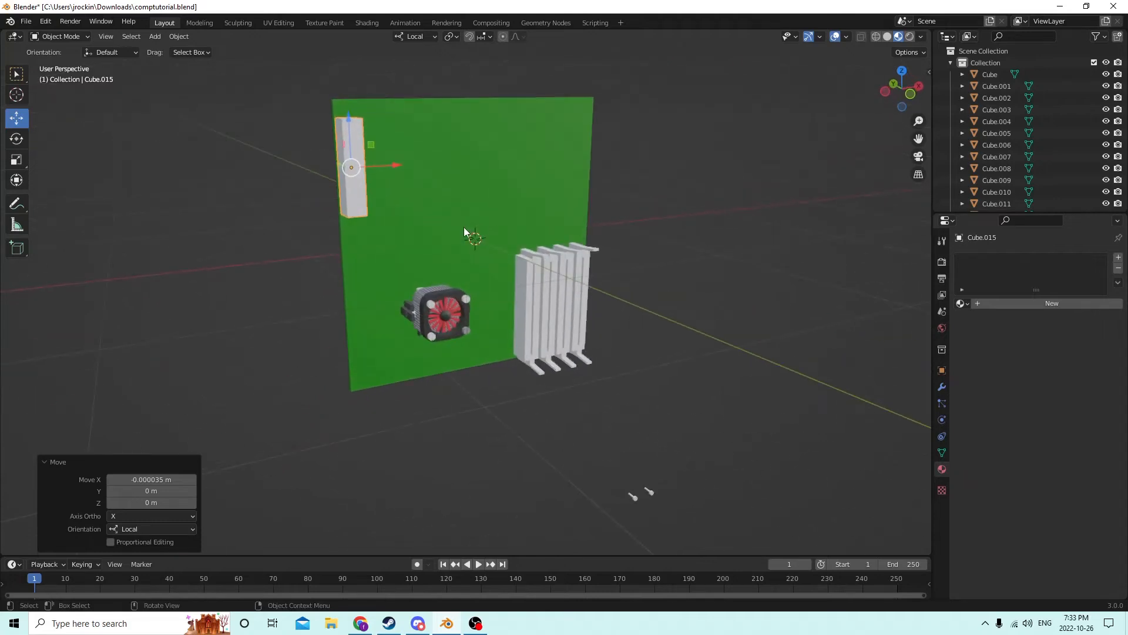
pyautogui.hotkey('shift', 'd')
pyautogui.rightClick(431, 235)
pyautogui.moveTo(389, 247); pyautogui.dragTo(382, 247, button='middle')
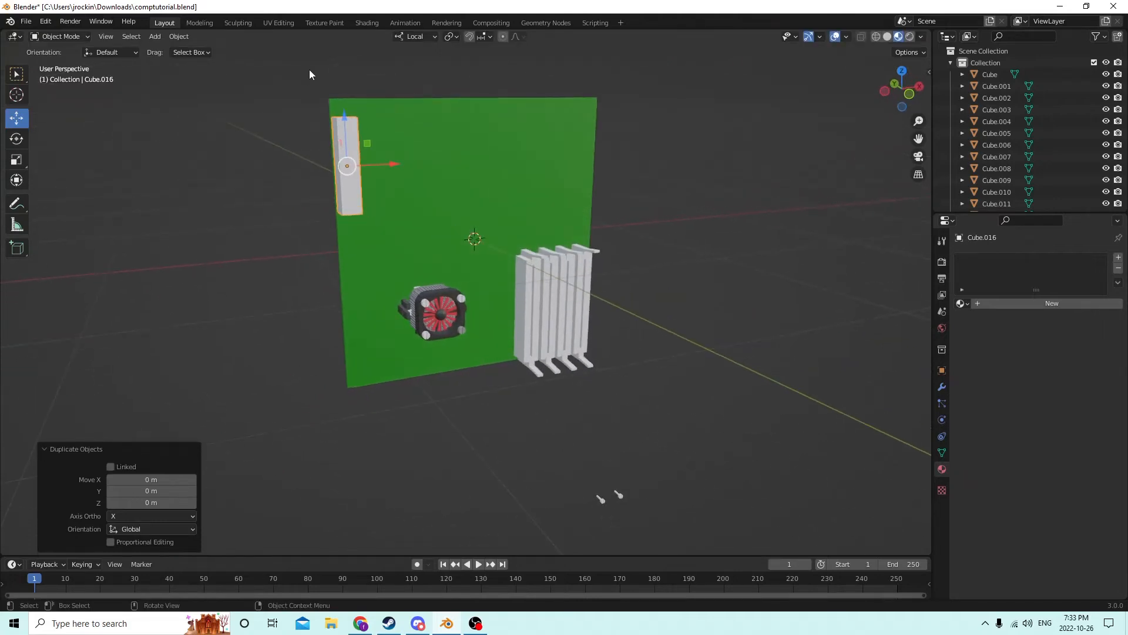
pyautogui.moveTo(343, 115); pyautogui.dragTo(352, 246)
# - Reshape the duplicate into a horizontal bar with local scalings of 0.180 and 1.257 along Z and 4.854 and 1.268 along X
pyautogui.click(17, 159)
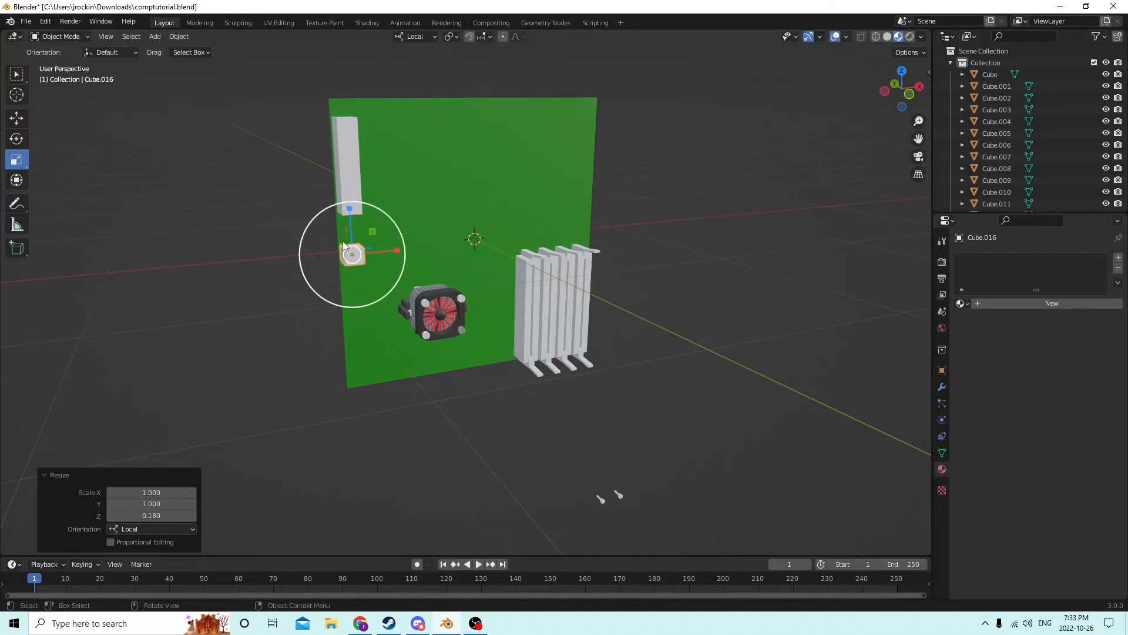
pyautogui.moveTo(352, 246); pyautogui.dragTo(322, 229, button='middle')
pyautogui.moveTo(389, 240); pyautogui.dragTo(421, 238)
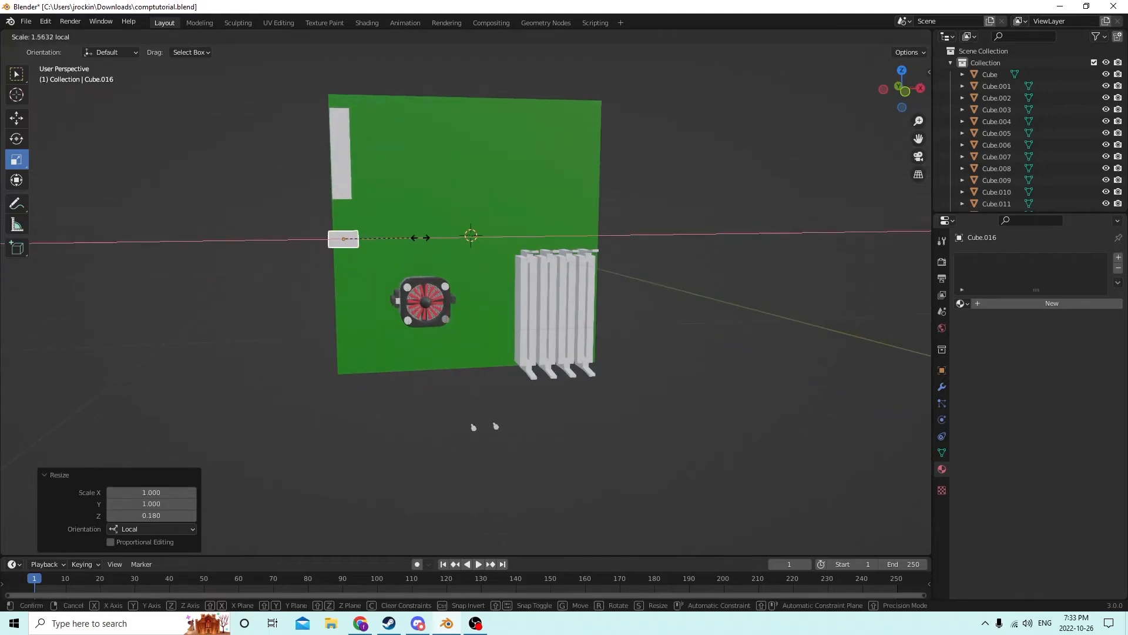
pyautogui.moveTo(575, 235); pyautogui.dragTo(577, 235)
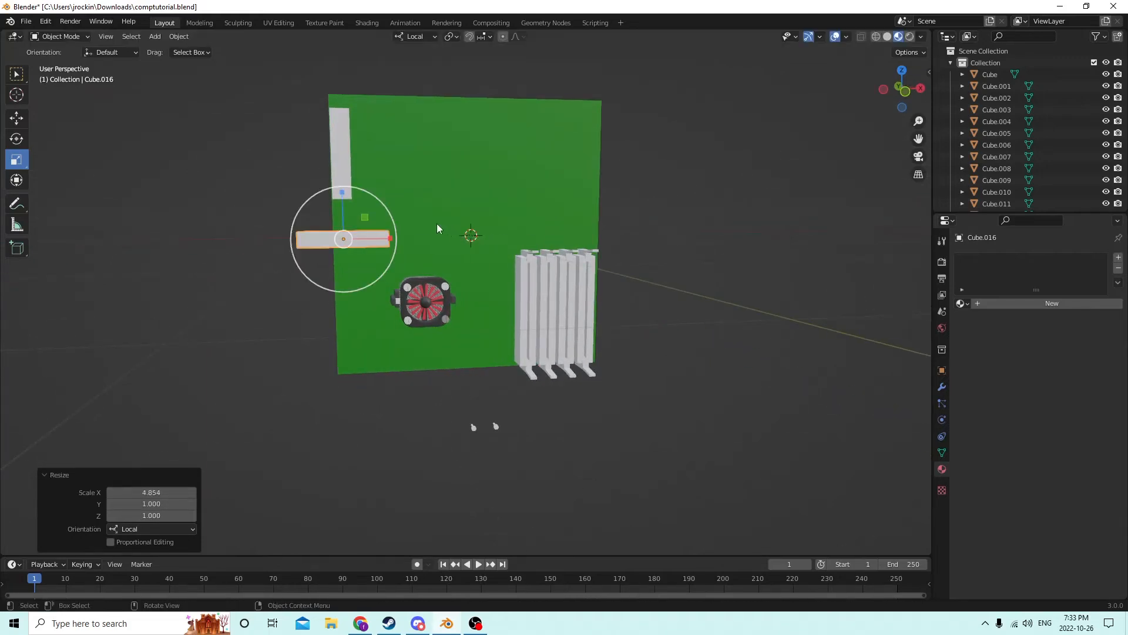
pyautogui.moveTo(344, 190); pyautogui.dragTo(343, 176)
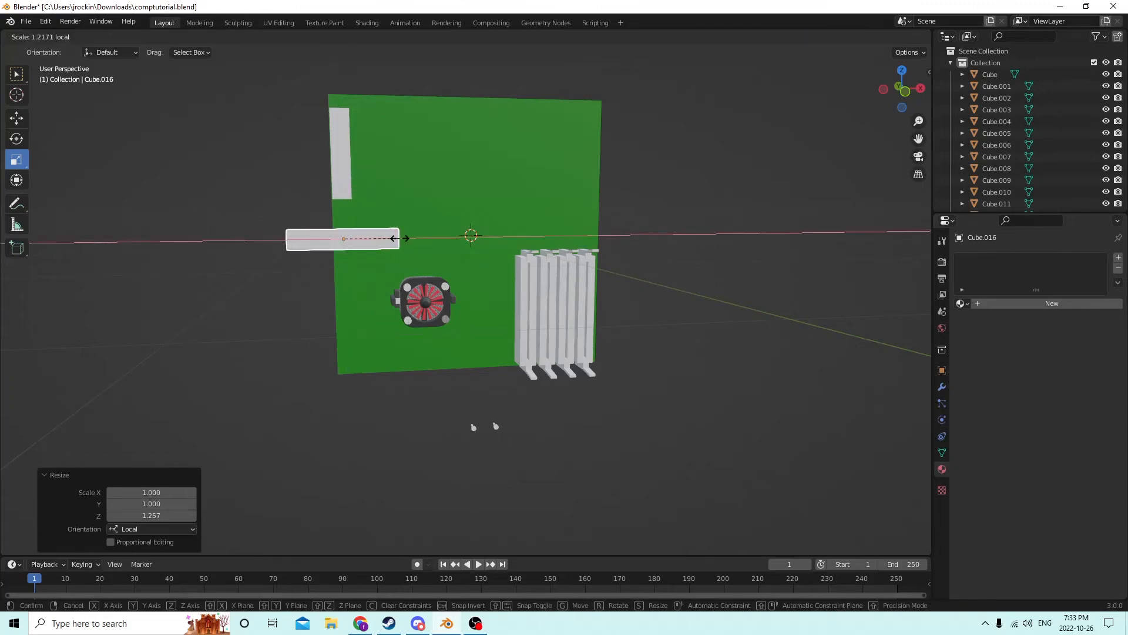
pyautogui.click(400, 238)
pyautogui.moveTo(399, 238)
pyautogui.mouseDown(button='middle')
pyautogui.moveTo(460, 247)
pyautogui.moveTo(389, 233)
pyautogui.mouseUp(button='middle')
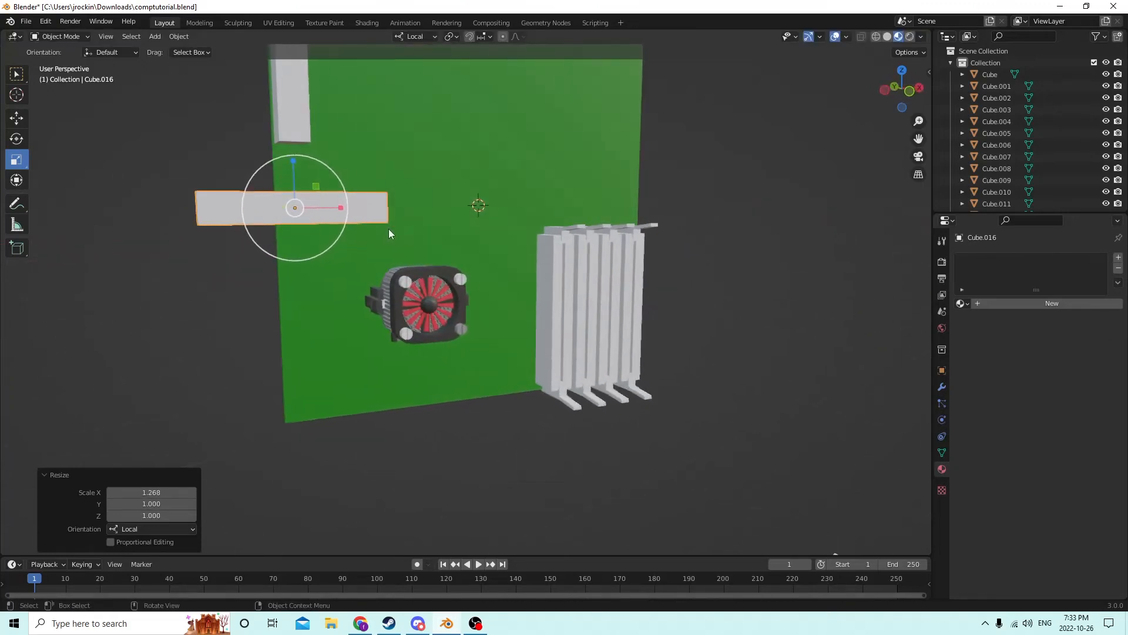
# - Move the horizontal bar 0.00281 m along local X so it lies within the board's side edge above the fan
pyautogui.click(19, 118)
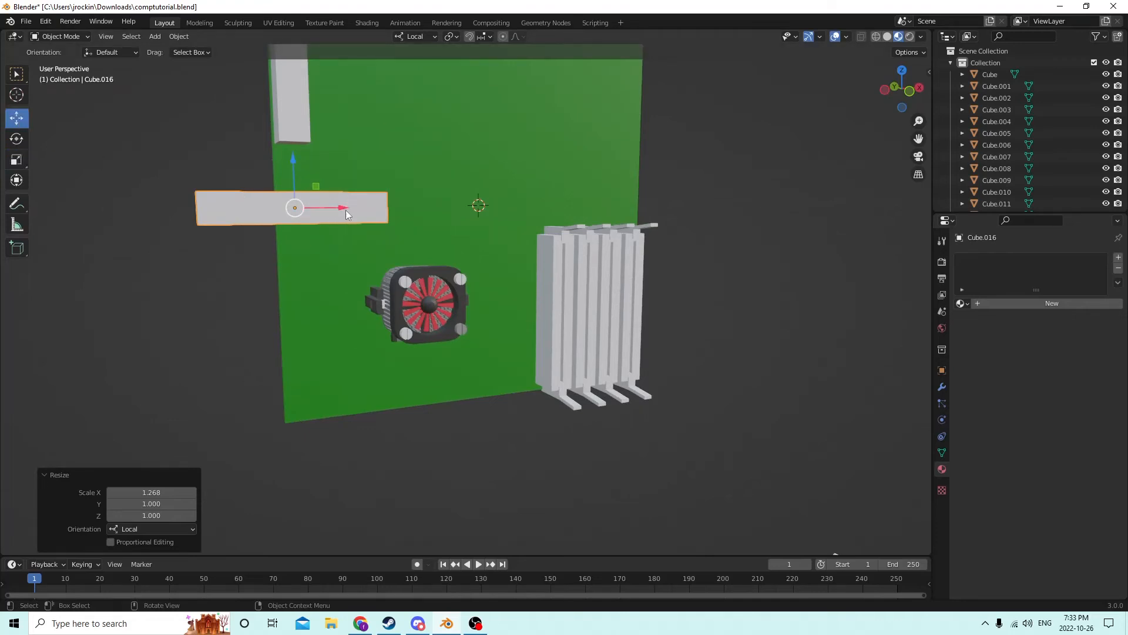
pyautogui.moveTo(346, 210); pyautogui.dragTo(430, 206)
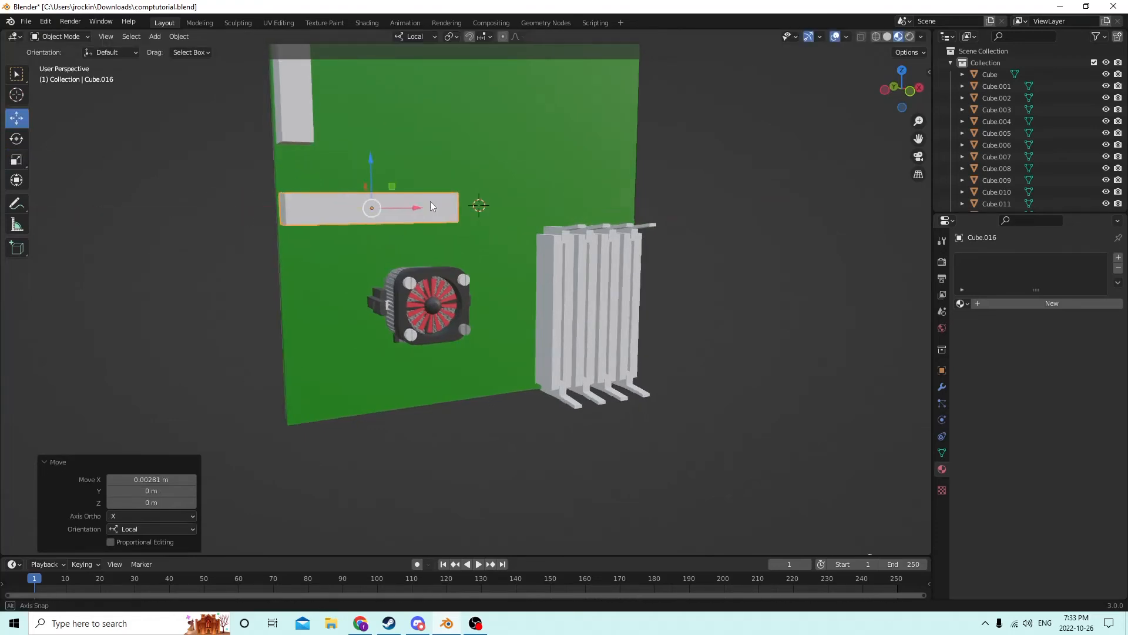
# - Fine-tune the horizontal bar's position by 0.000349, -0.00038 and 0.000108 m along local X and 0.000831 m along local Z
pyautogui.moveTo(430, 205)
pyautogui.mouseDown(button='middle')
pyautogui.moveTo(466, 213)
pyautogui.moveTo(366, 228)
pyautogui.moveTo(418, 217)
pyautogui.mouseUp(button='middle')
pyautogui.moveTo(418, 217); pyautogui.dragTo(409, 215)
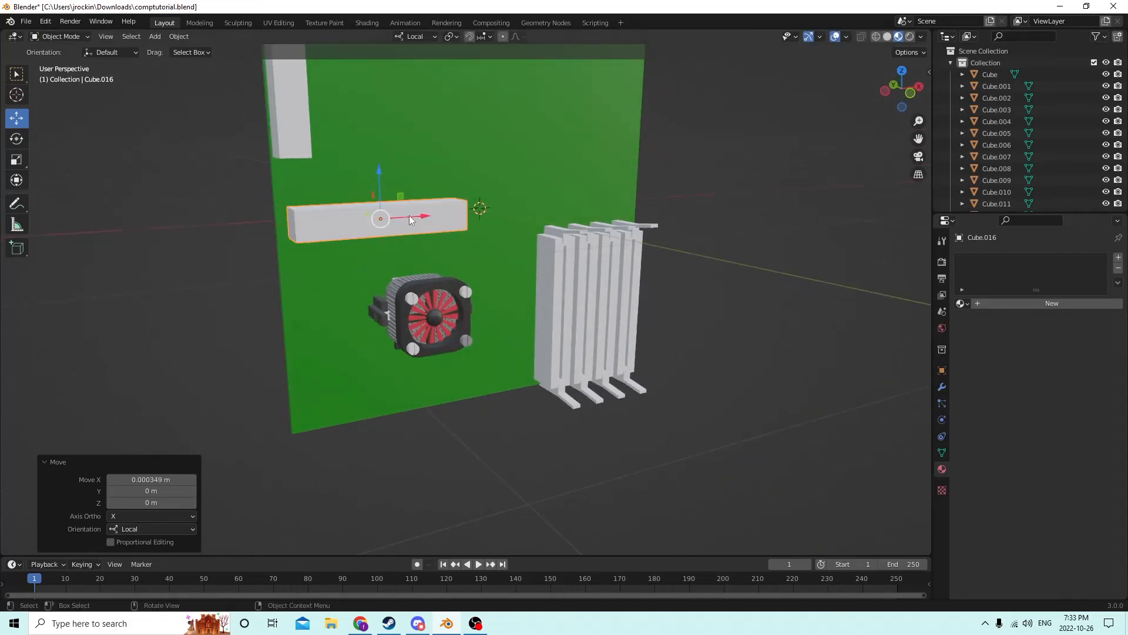
pyautogui.moveTo(409, 215); pyautogui.dragTo(371, 178, button='middle')
pyautogui.moveTo(371, 178); pyautogui.dragTo(368, 143)
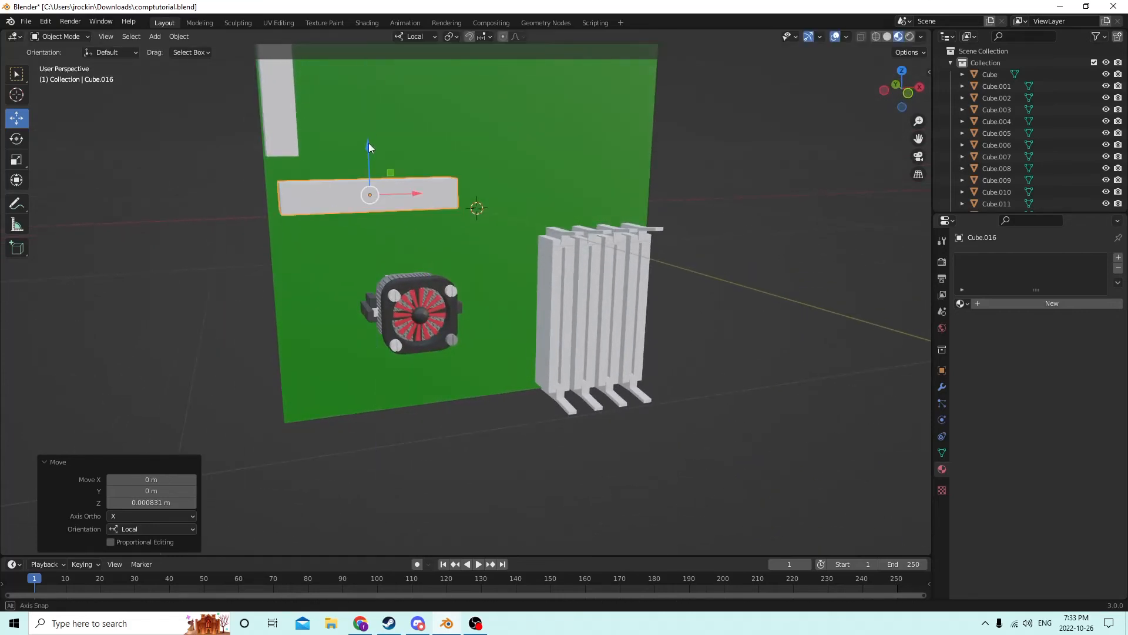
pyautogui.moveTo(369, 143); pyautogui.dragTo(396, 164, button='middle')
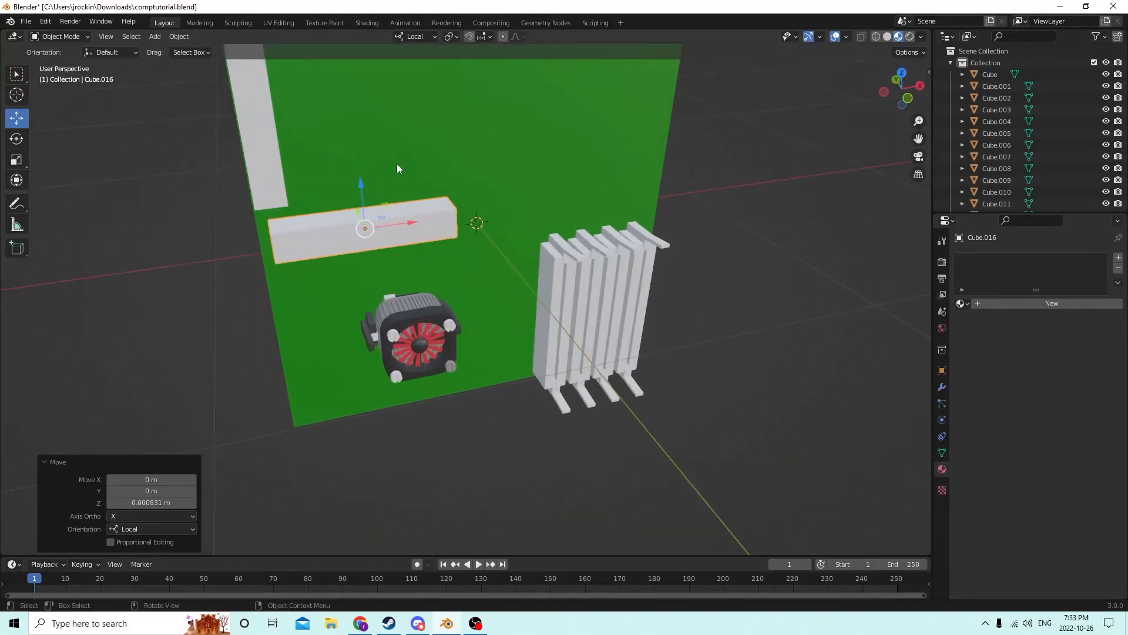
pyautogui.moveTo(417, 225); pyautogui.dragTo(399, 221)
pyautogui.moveTo(399, 220)
pyautogui.mouseDown(button='middle')
pyautogui.moveTo(413, 217)
pyautogui.moveTo(383, 224)
pyautogui.mouseUp(button='middle')
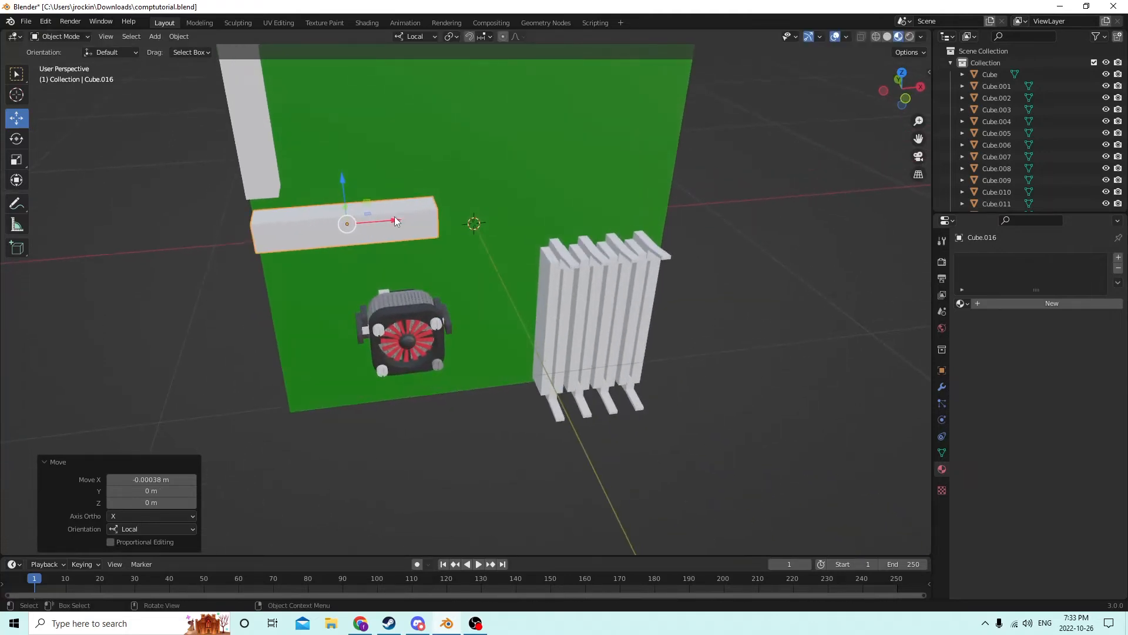
pyautogui.moveTo(396, 221); pyautogui.dragTo(400, 219)
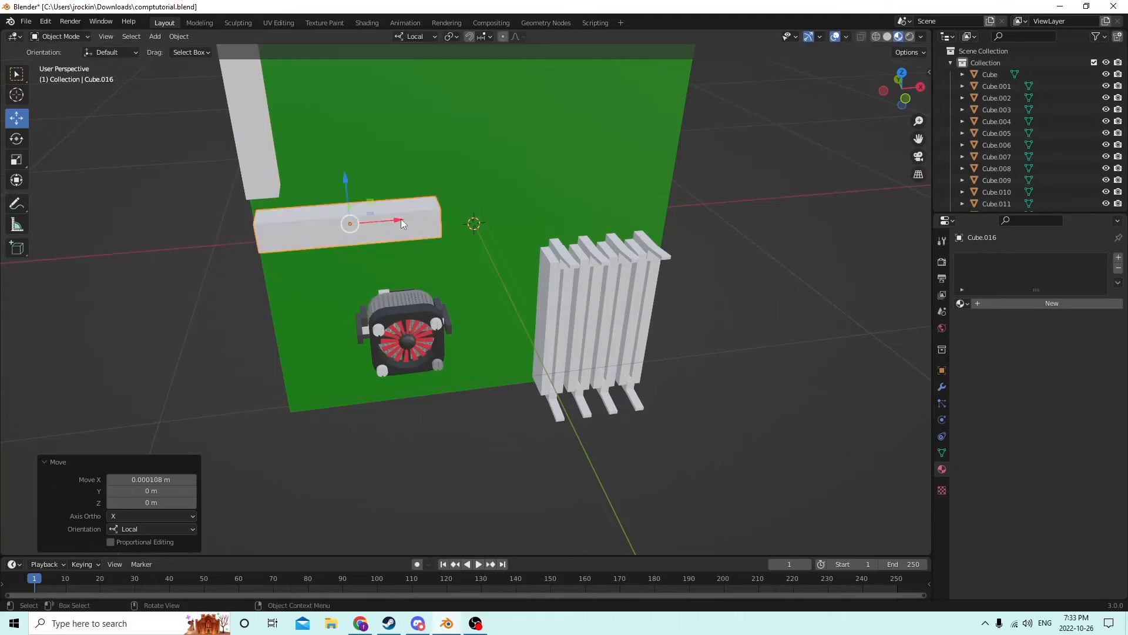
pyautogui.moveTo(400, 219)
pyautogui.mouseDown(button='middle')
pyautogui.moveTo(436, 207)
pyautogui.moveTo(503, 241)
pyautogui.moveTo(440, 221)
pyautogui.moveTo(382, 228)
pyautogui.mouseUp(button='middle')
pyautogui.scroll(-5, 493, 246)
pyautogui.scroll(2, 381, 225)
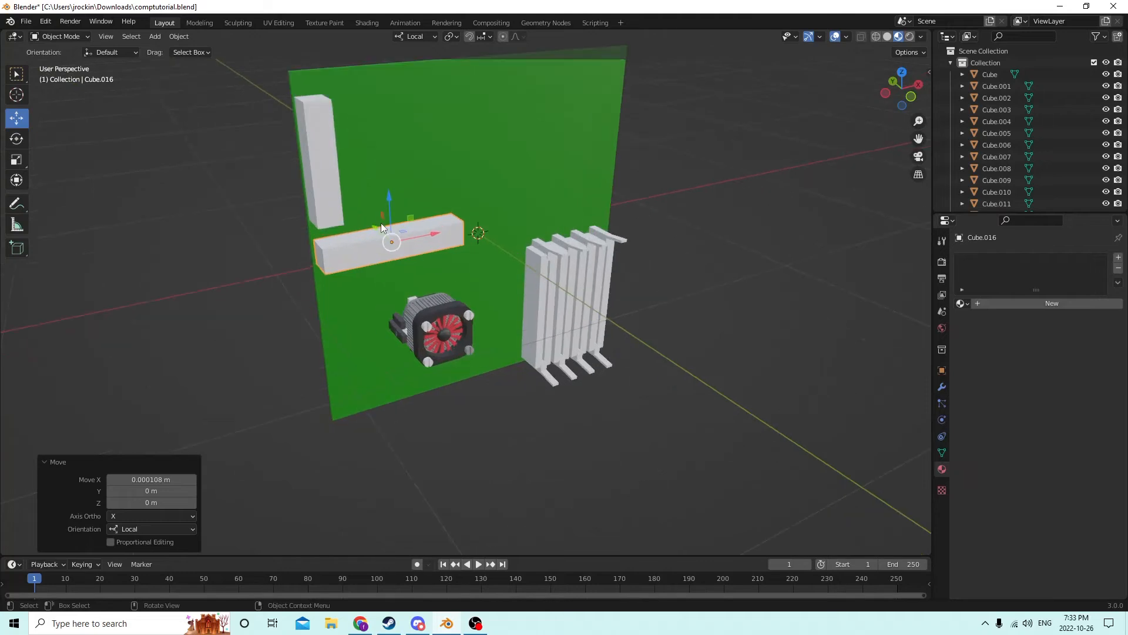
# - Duplicate the horizontal bar in place and scale the copy uniformly to 0.884
pyautogui.scroll(2, 379, 221)
pyautogui.click(354, 203)
pyautogui.moveTo(354, 200); pyautogui.dragTo(365, 200, button='middle')
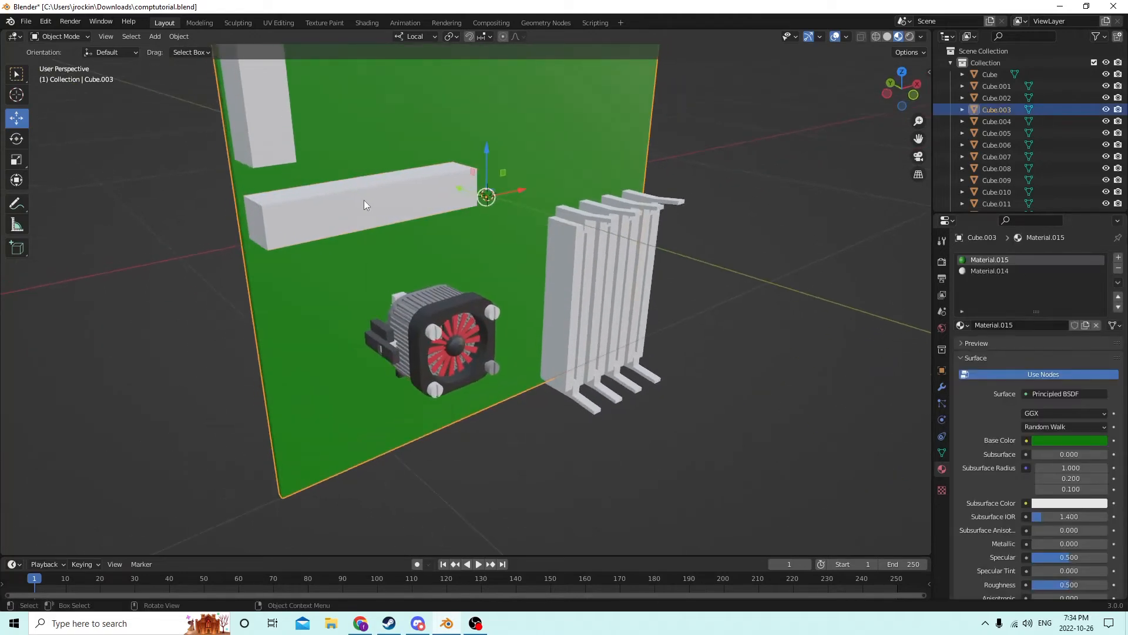
pyautogui.click(365, 201)
pyautogui.hotkey('shift', 'd')
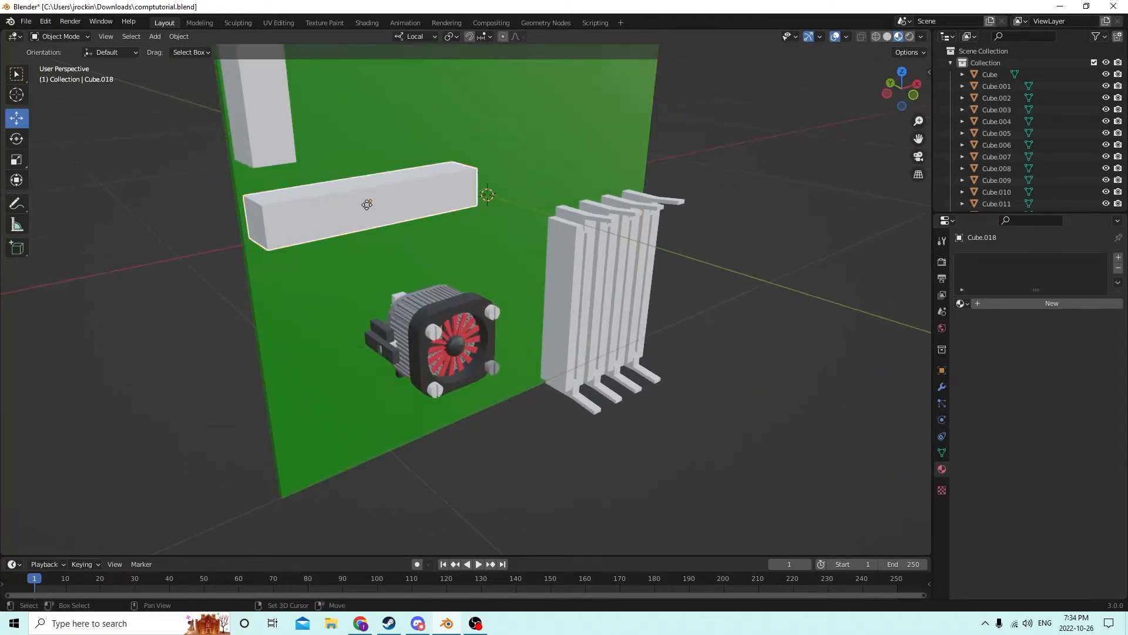
pyautogui.rightClick(422, 178)
pyautogui.moveTo(421, 179); pyautogui.dragTo(364, 177, button='middle')
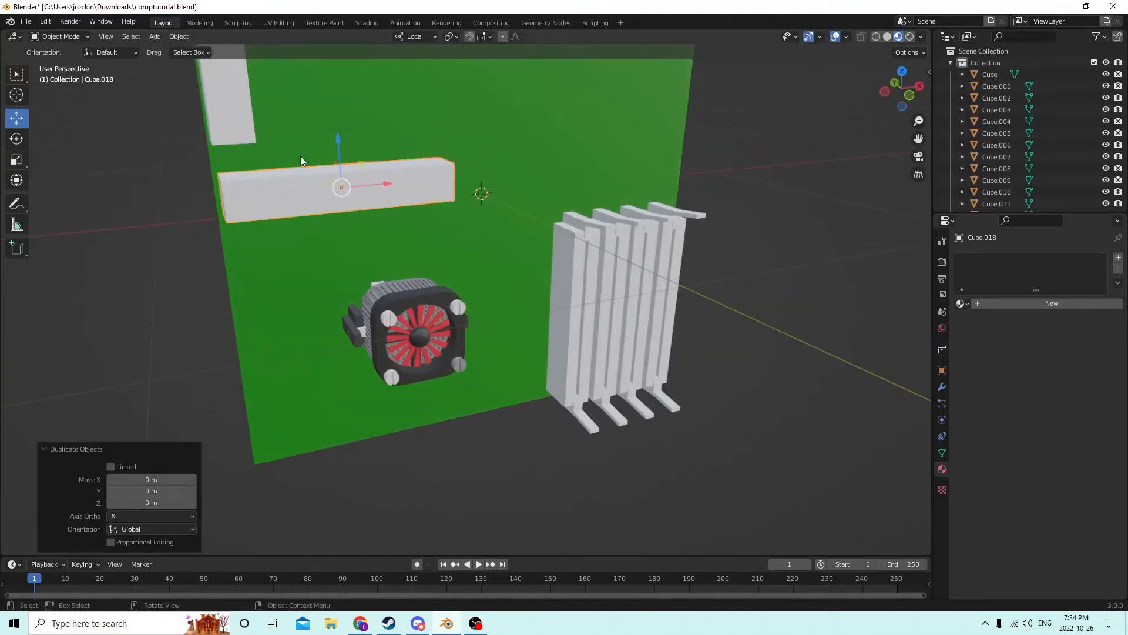
pyautogui.press('s')
pyautogui.click(460, 166)
pyautogui.moveTo(460, 167); pyautogui.dragTo(287, 142, button='middle')
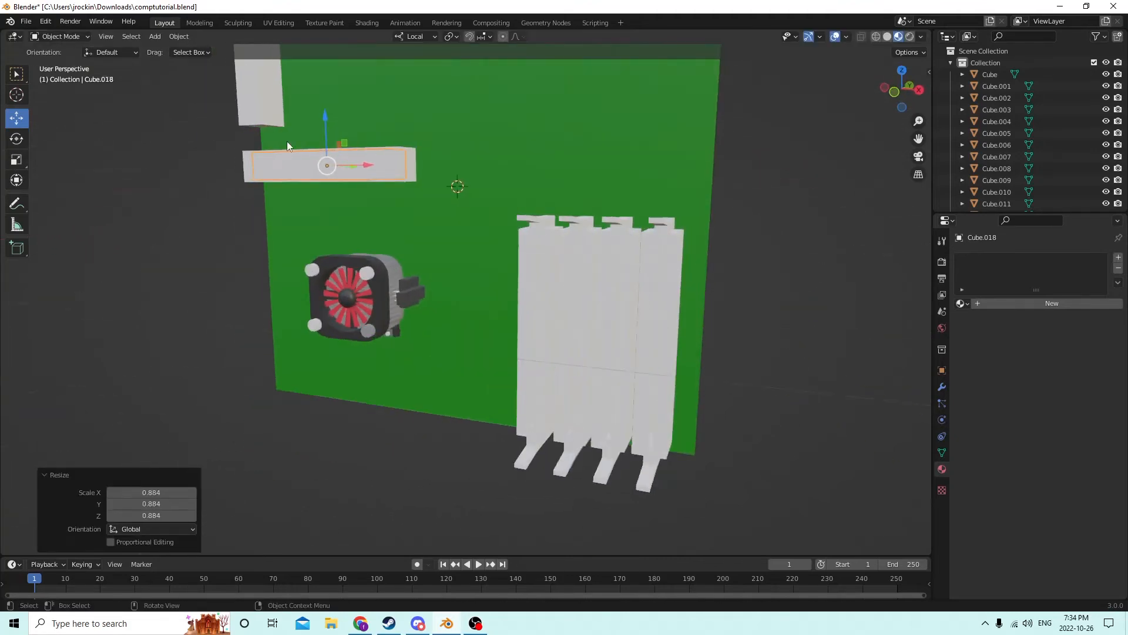
# - Flatten the smaller copy to 0.235 along local Z and shift it out through the horizontal bar's front face
pyautogui.click(16, 160)
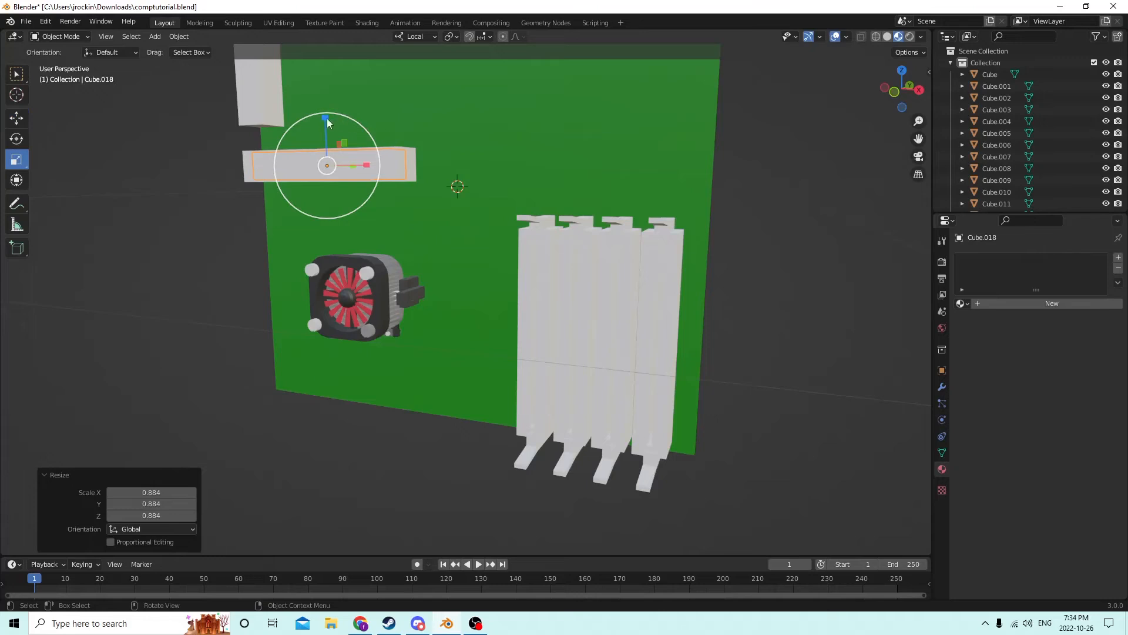
pyautogui.moveTo(327, 118); pyautogui.dragTo(327, 154)
pyautogui.moveTo(327, 154); pyautogui.dragTo(305, 147, button='middle')
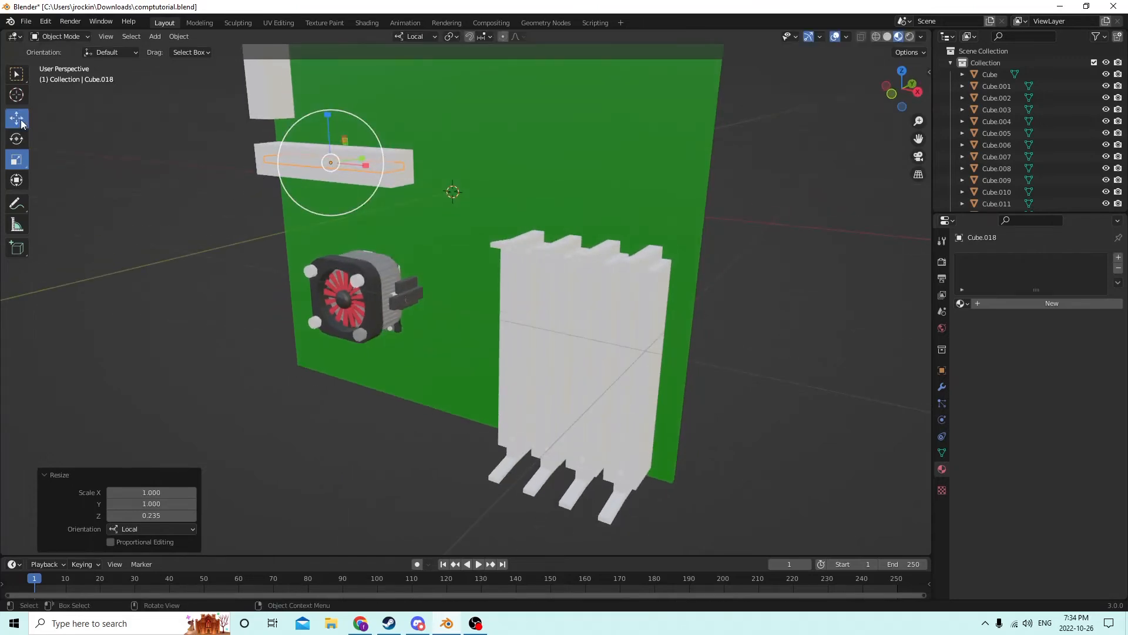
pyautogui.click(17, 118)
pyautogui.moveTo(20, 118); pyautogui.dragTo(326, 228, button='middle')
pyautogui.moveTo(400, 137); pyautogui.dragTo(401, 136)
pyautogui.moveTo(401, 136); pyautogui.dragTo(391, 160, button='middle')
# - Duplicate the thin bar in place and move the copy 0.006186 m along local X, beyond the horizontal bar's inner end
pyautogui.hotkey('shift', 'd')
pyautogui.press('Escape')
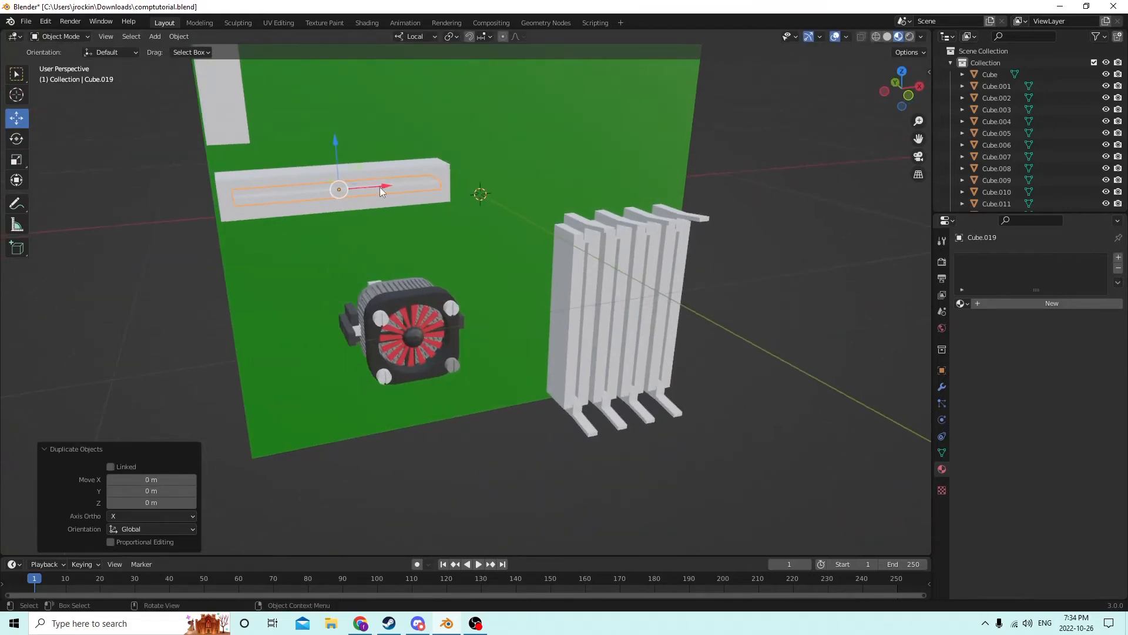
pyautogui.moveTo(380, 187); pyautogui.dragTo(561, 158)
pyautogui.moveTo(561, 159); pyautogui.dragTo(519, 140, button='middle')
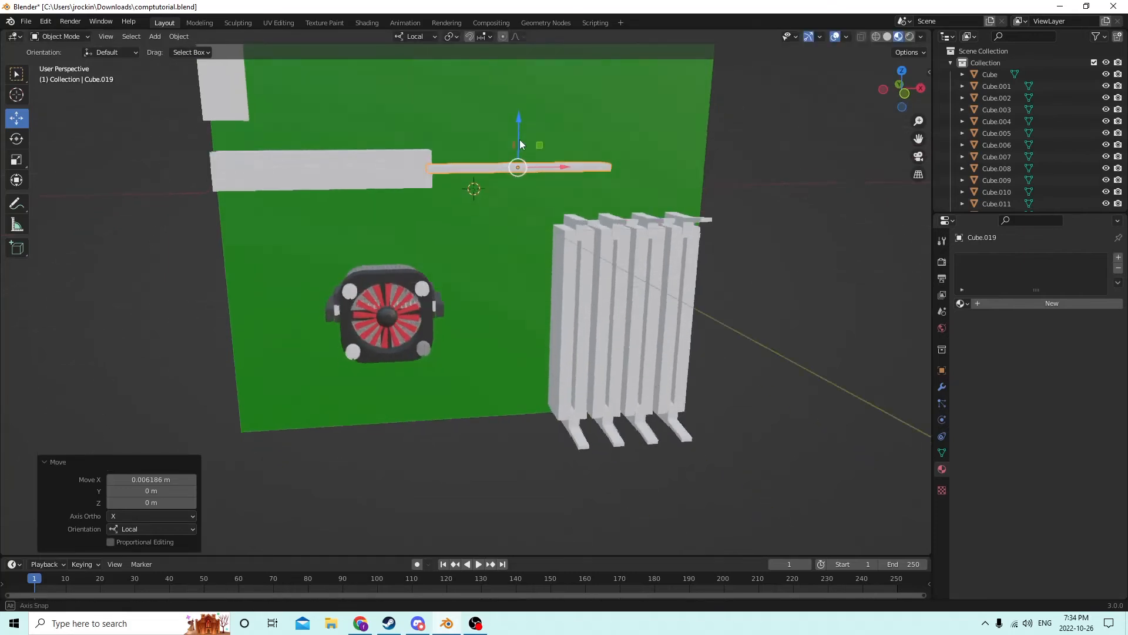
# - Move the original thin bar 0.000125 m along local Y, deeper into the horizontal bar
pyautogui.click(364, 153)
pyautogui.moveTo(365, 153)
pyautogui.mouseDown(button='middle')
pyautogui.moveTo(486, 188)
pyautogui.moveTo(412, 157)
pyautogui.moveTo(372, 165)
pyautogui.mouseUp(button='middle')
pyautogui.keyDown('shift'); pyautogui.click(467, 180); pyautogui.keyUp('shift')
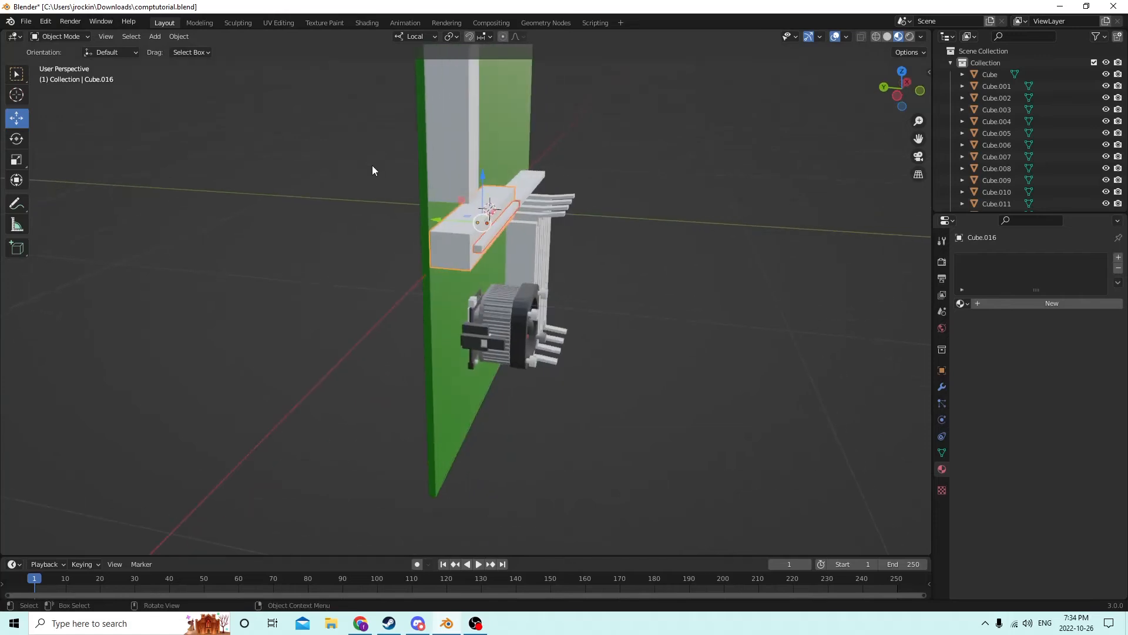
pyautogui.click(482, 241)
pyautogui.press('g')
pyautogui.press('y')
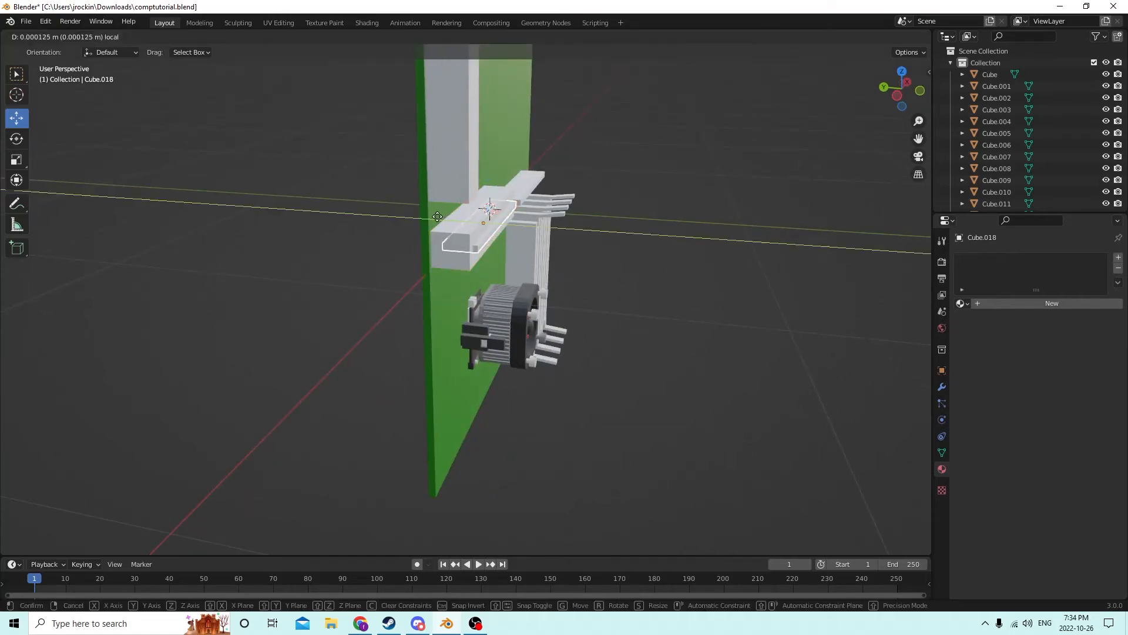
pyautogui.click(437, 216)
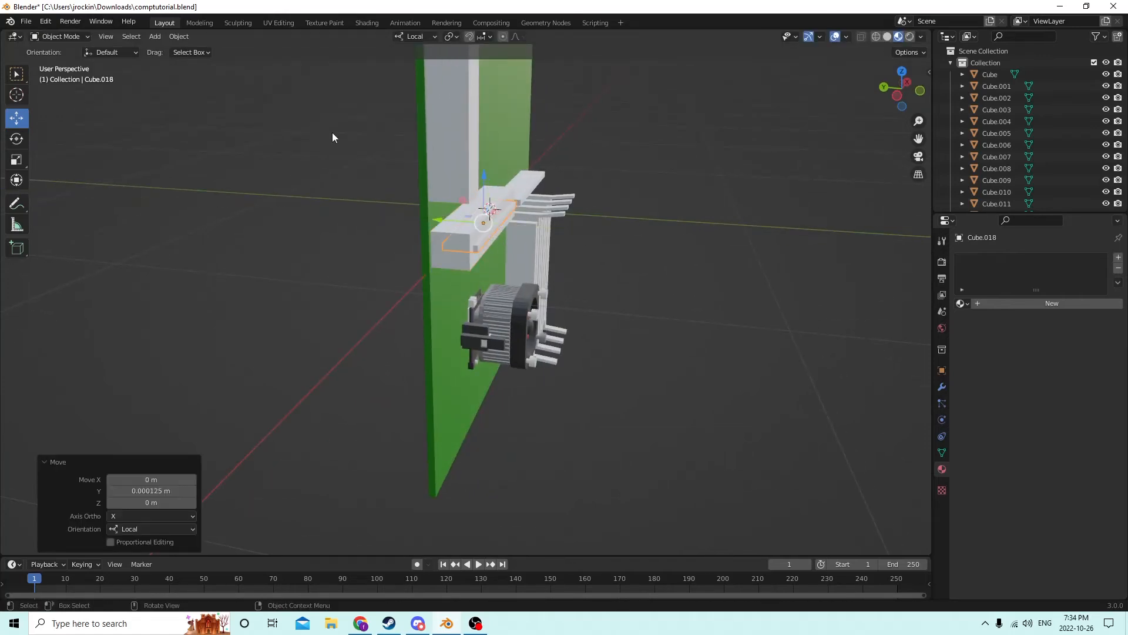
# - Cut the thin bar's shape out of the horizontal bar with the Bool Tool's Auto Boolean Difference
pyautogui.click(468, 245)
pyautogui.click(179, 36)
pyautogui.moveTo(224, 432)
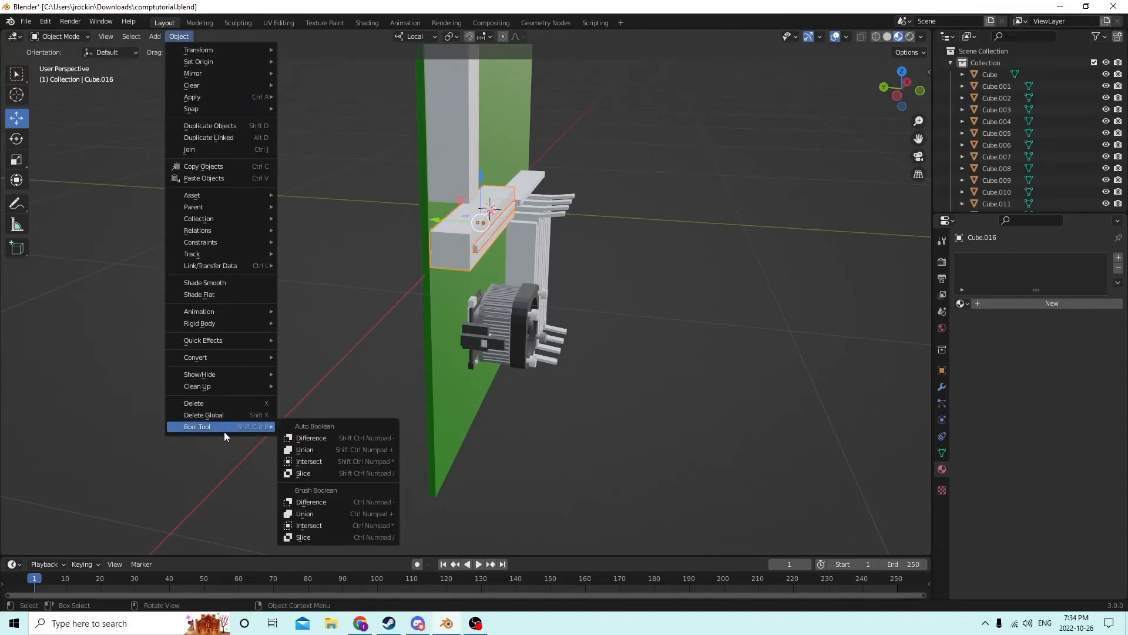
pyautogui.click(301, 438)
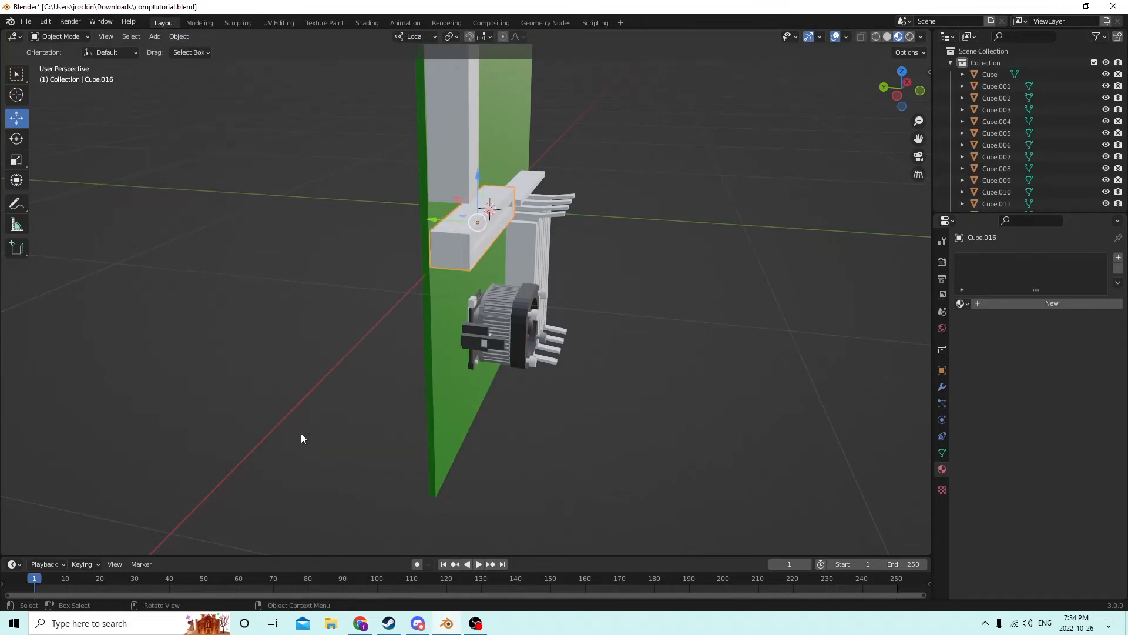
# - Shorten the spare thin bar into a small block along local X, finishing with a scale of 0.647
pyautogui.moveTo(447, 288); pyautogui.dragTo(378, 274, button='middle')
pyautogui.moveTo(442, 248); pyautogui.dragTo(527, 161, button='middle')
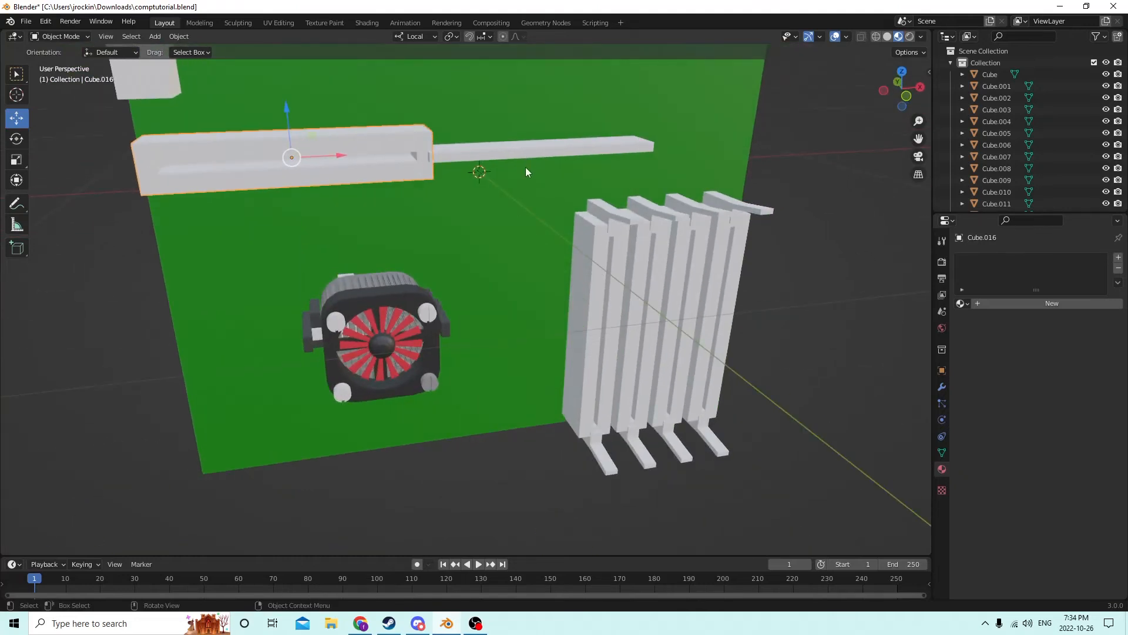
pyautogui.click(489, 152)
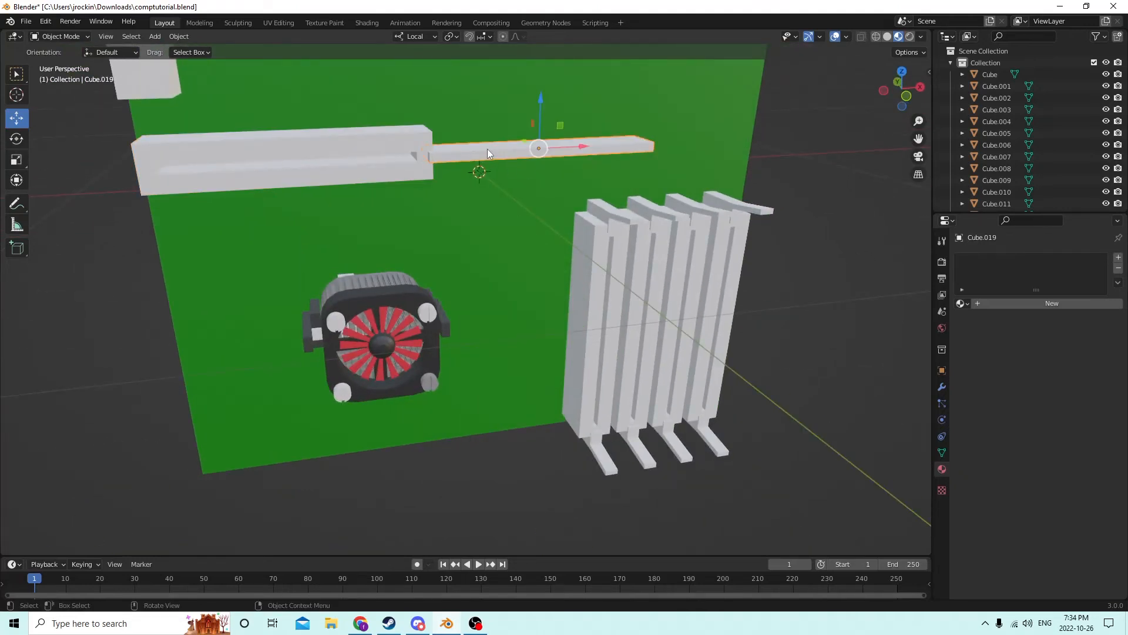
pyautogui.click(17, 160)
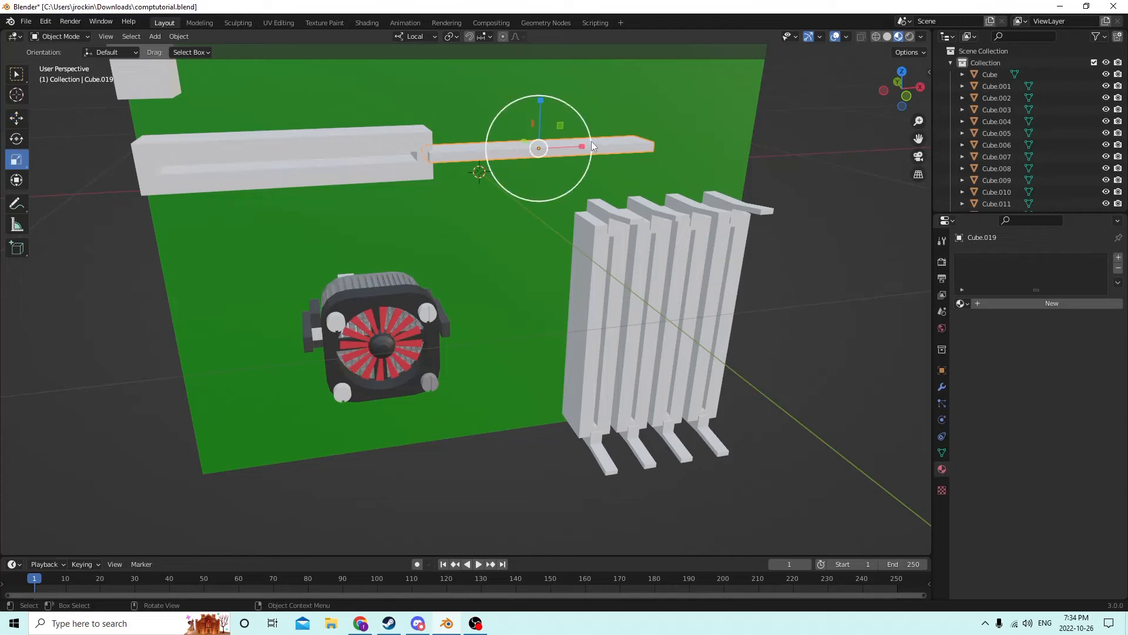
pyautogui.moveTo(582, 149); pyautogui.dragTo(509, 149)
pyautogui.moveTo(509, 149); pyautogui.dragTo(481, 128, button='middle')
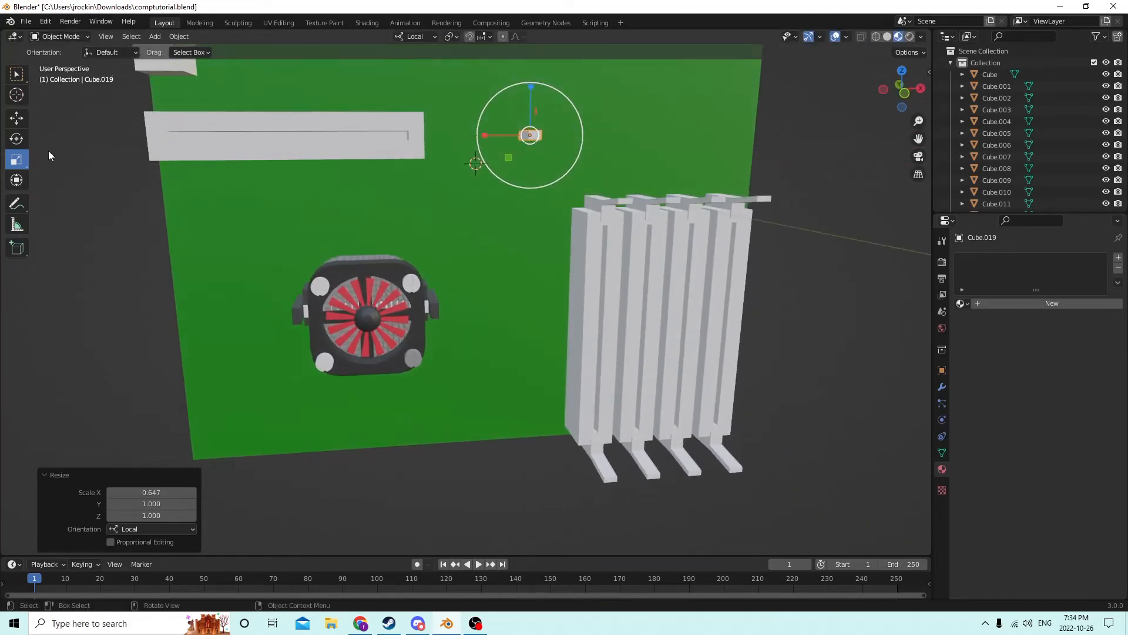
# - Move the small block 0.002673 m along local X to the slotted bar's inner end
pyautogui.click(17, 120)
pyautogui.moveTo(477, 134); pyautogui.dragTo(460, 133)
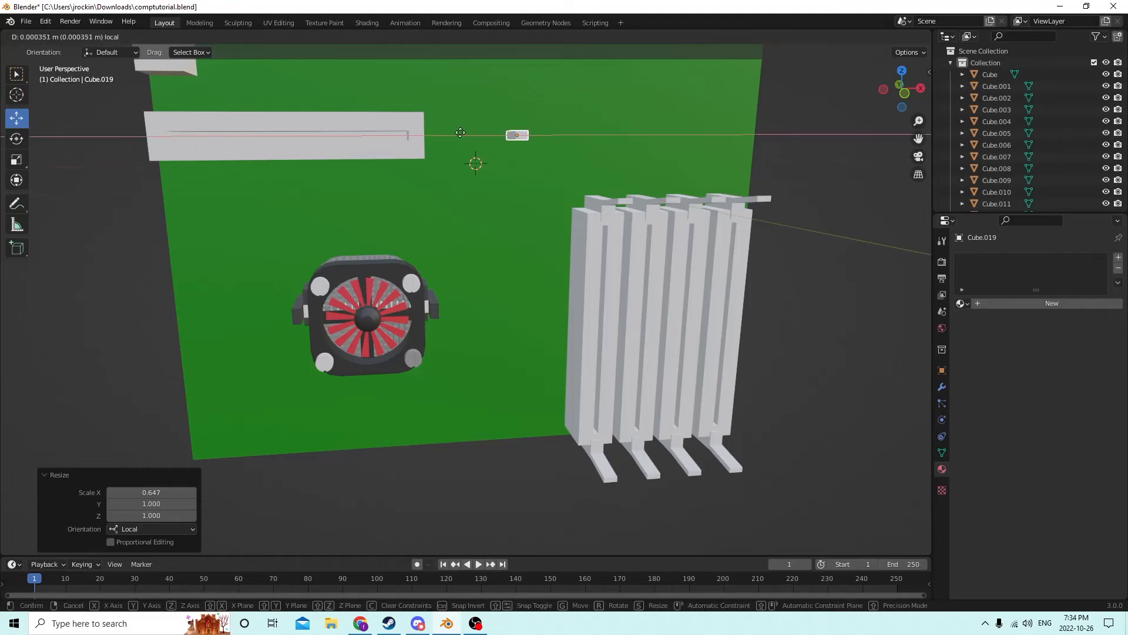
pyautogui.moveTo(391, 131); pyautogui.dragTo(375, 125)
pyautogui.moveTo(375, 125); pyautogui.dragTo(379, 536, button='middle')
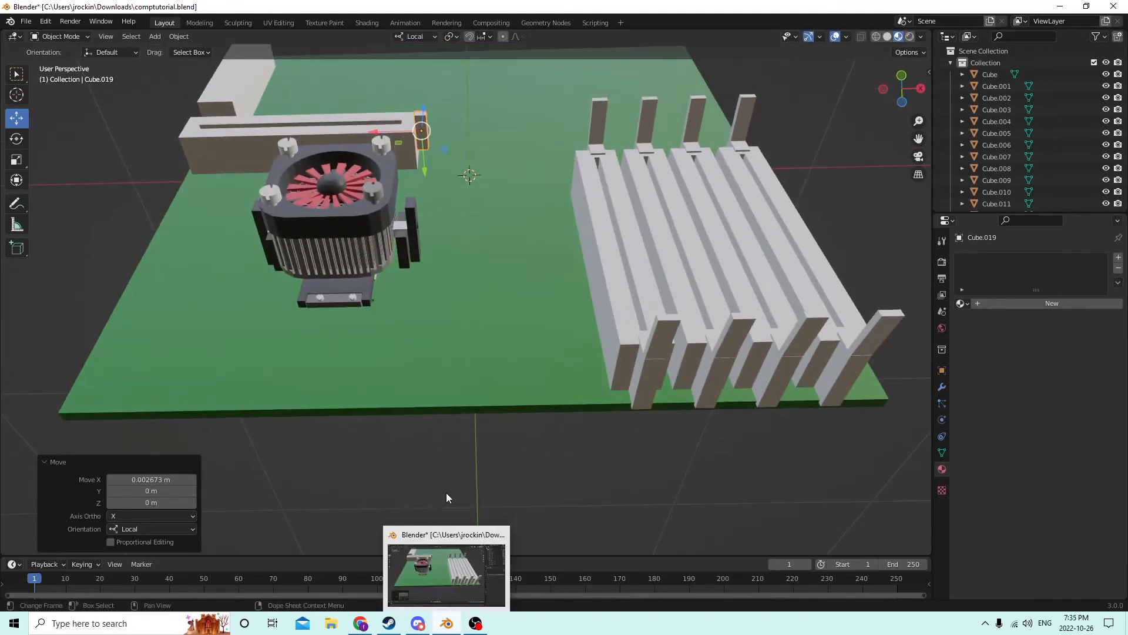
# - Adjust the small block's position by 0.000401 m along local Y and 0.000083 m along local X against the slotted bar's end
pyautogui.moveTo(440, 322); pyautogui.dragTo(440, 259, button='middle')
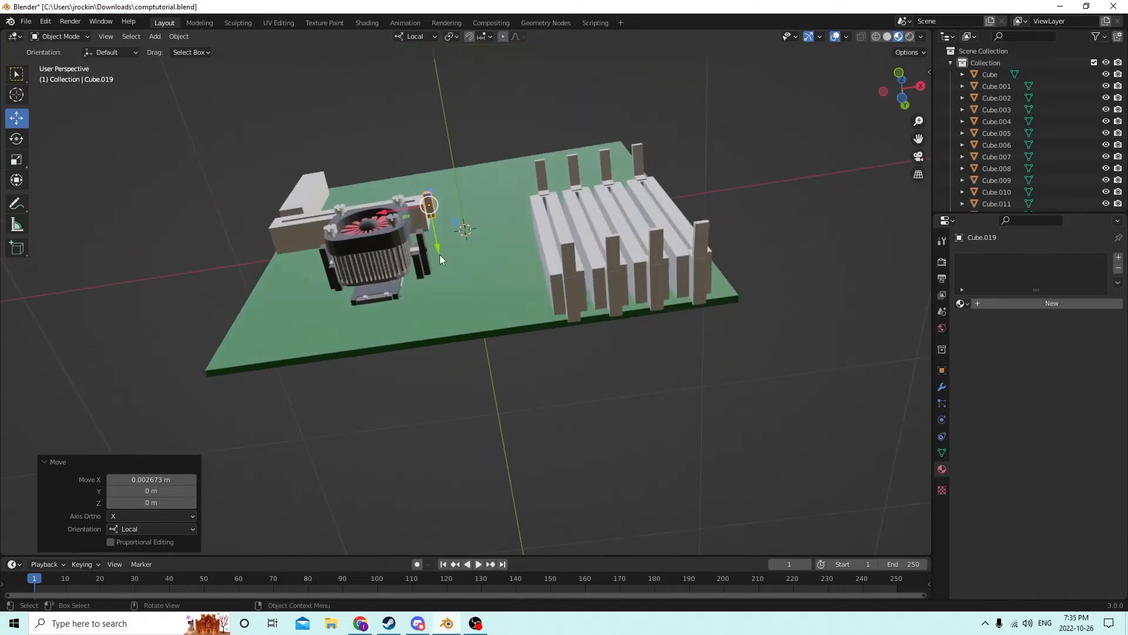
pyautogui.moveTo(442, 247); pyautogui.dragTo(442, 248)
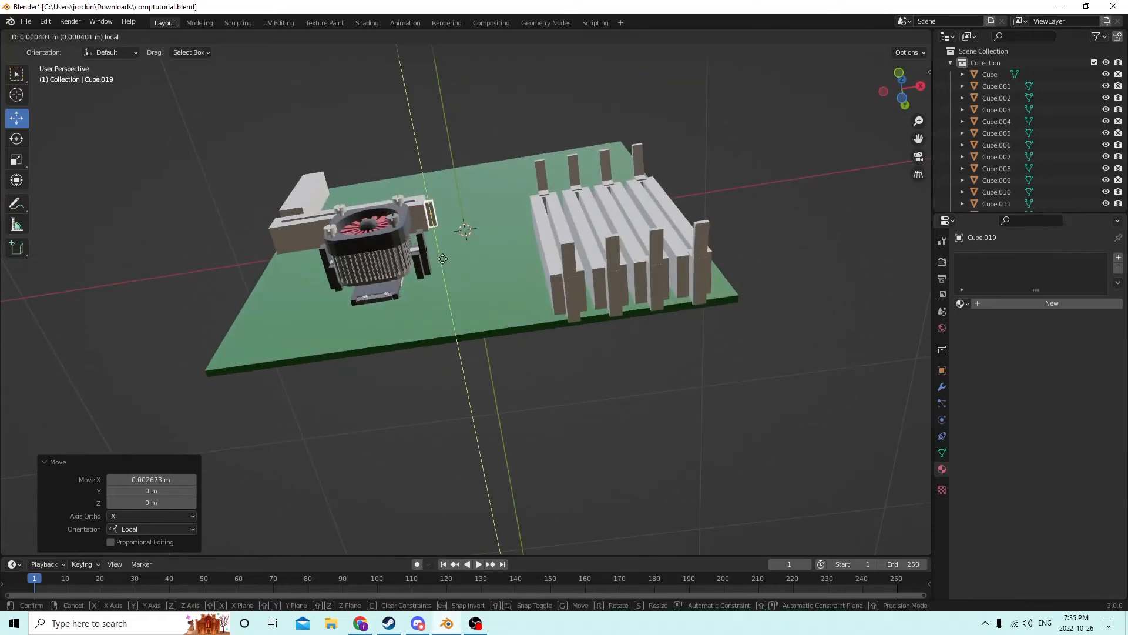
pyautogui.moveTo(442, 248); pyautogui.dragTo(475, 399, button='middle')
pyautogui.scroll(2, 452, 352)
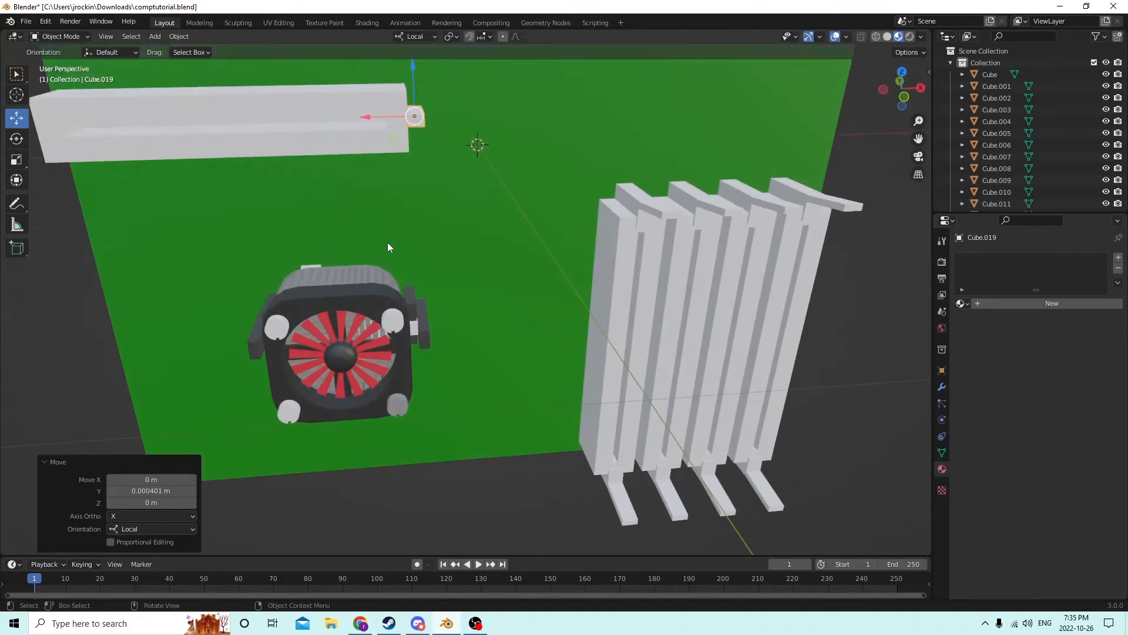
pyautogui.moveTo(365, 116); pyautogui.dragTo(362, 118)
pyautogui.moveTo(379, 153); pyautogui.dragTo(376, 234, button='middle')
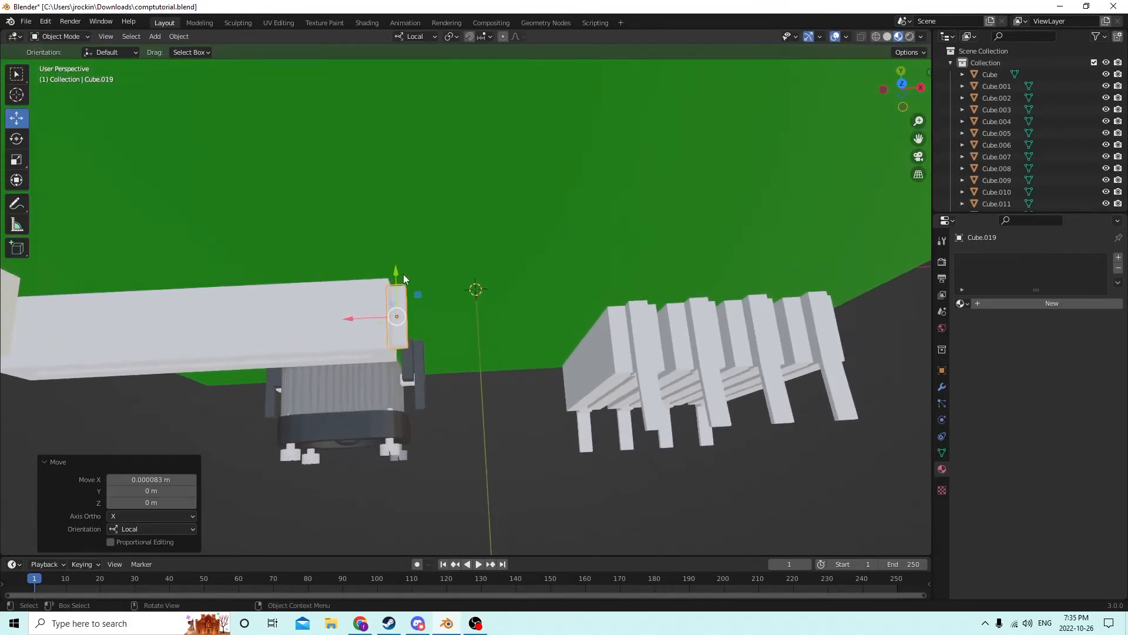
# - Scale the end block to 1.442 along local Y and shift it -0.000146 m along the same axis
pyautogui.moveTo(394, 272)
pyautogui.mouseDown()
pyautogui.moveTo(392, 284)
pyautogui.moveTo(395, 254)
pyautogui.moveTo(389, 269)
pyautogui.mouseUp()
pyautogui.click(17, 160)
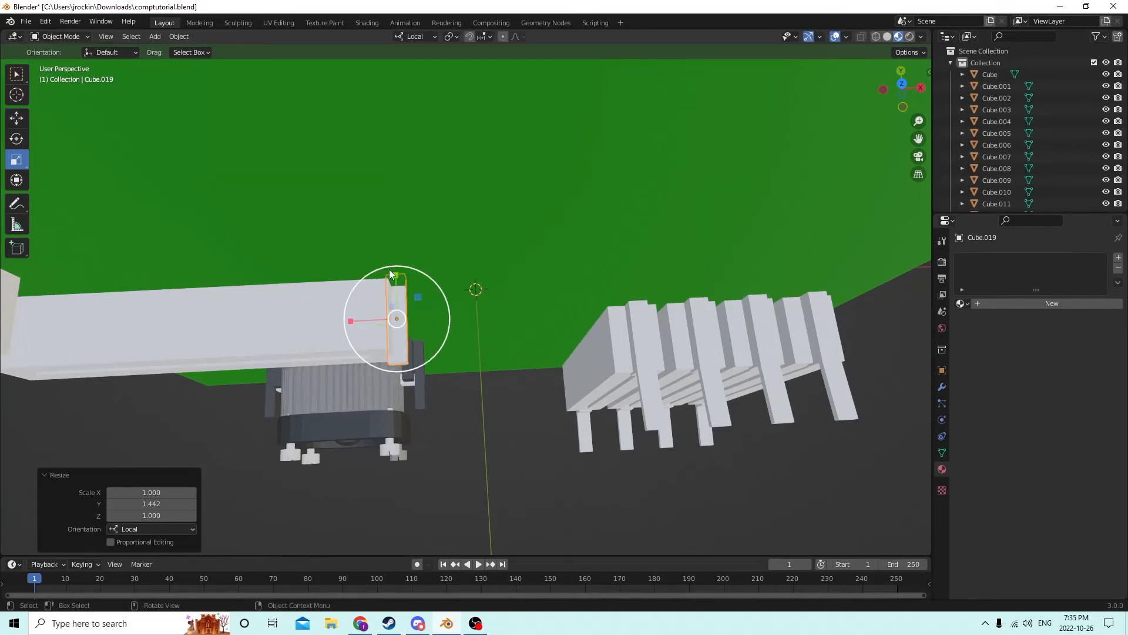
pyautogui.moveTo(389, 270)
pyautogui.mouseDown(button='middle')
pyautogui.moveTo(397, 310)
pyautogui.moveTo(392, 278)
pyautogui.mouseUp(button='middle')
pyautogui.click(16, 118)
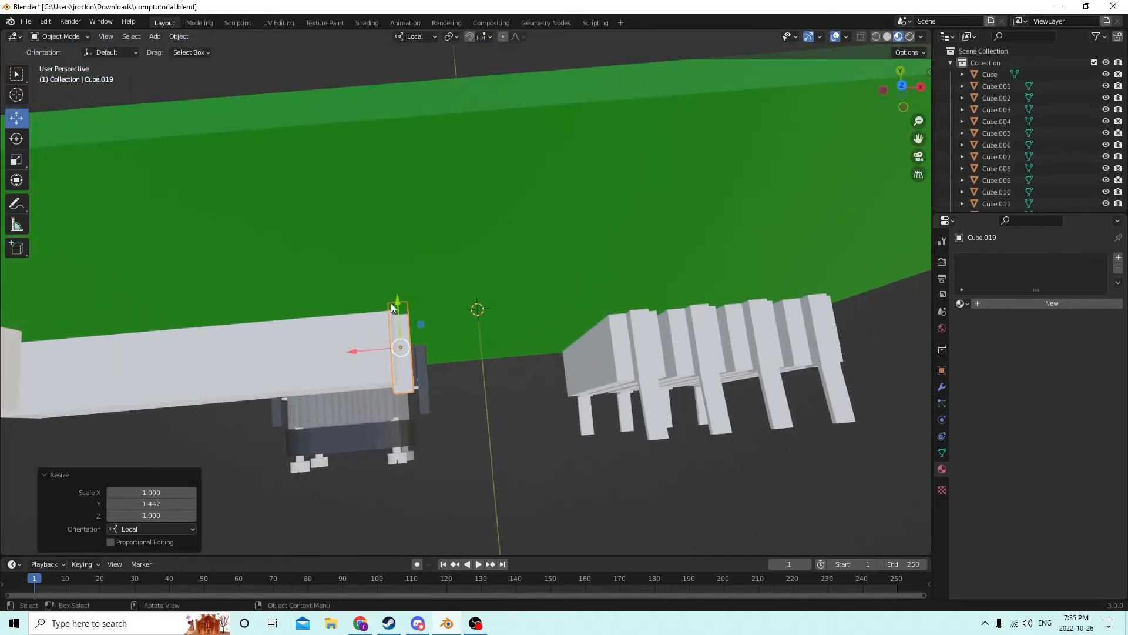
pyautogui.moveTo(396, 302); pyautogui.dragTo(393, 309)
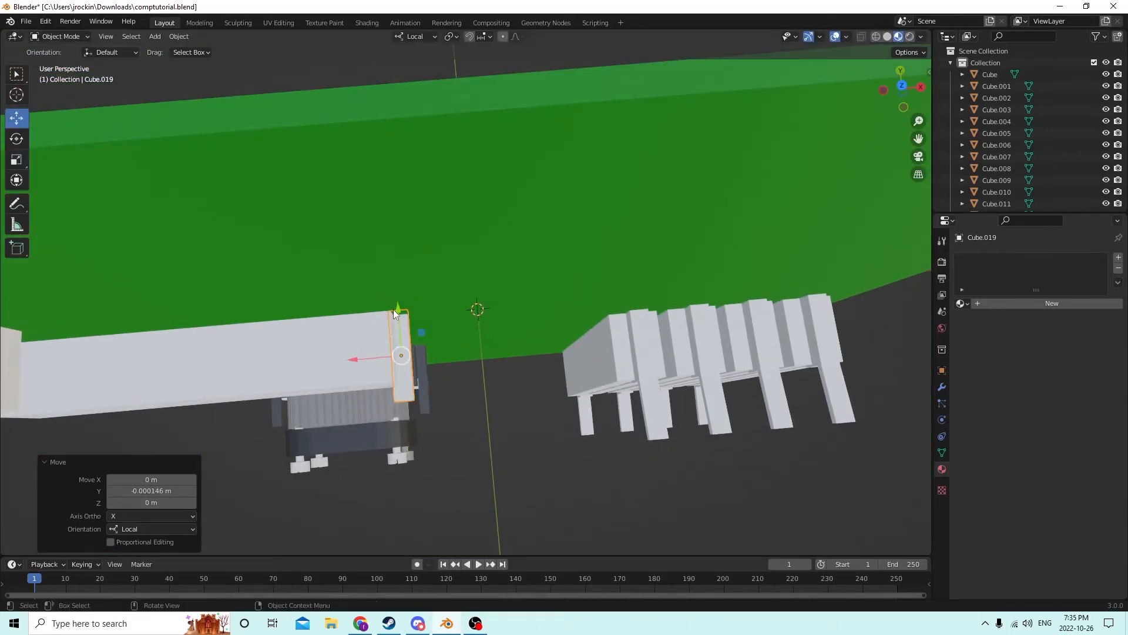
# - Duplicate the end block in place and move the copy -0.001155 m along local Y, away from the board
pyautogui.moveTo(393, 309); pyautogui.dragTo(477, 163, button='middle')
pyautogui.moveTo(520, 146); pyautogui.dragTo(525, 150)
pyautogui.rightClick(524, 150)
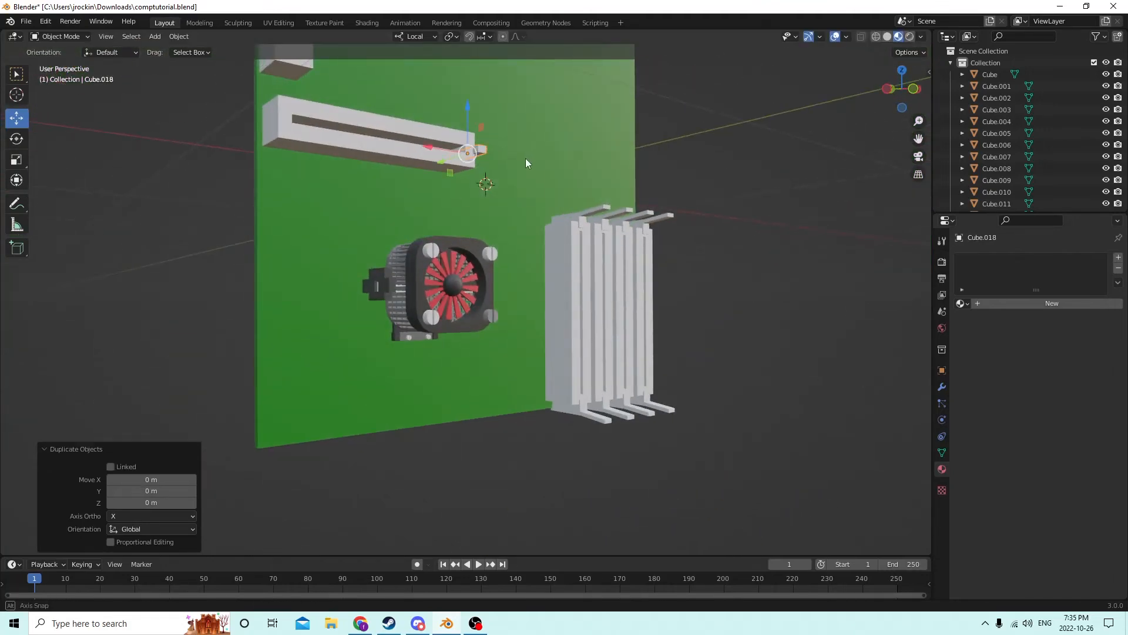
pyautogui.moveTo(525, 157); pyautogui.dragTo(490, 174, button='middle')
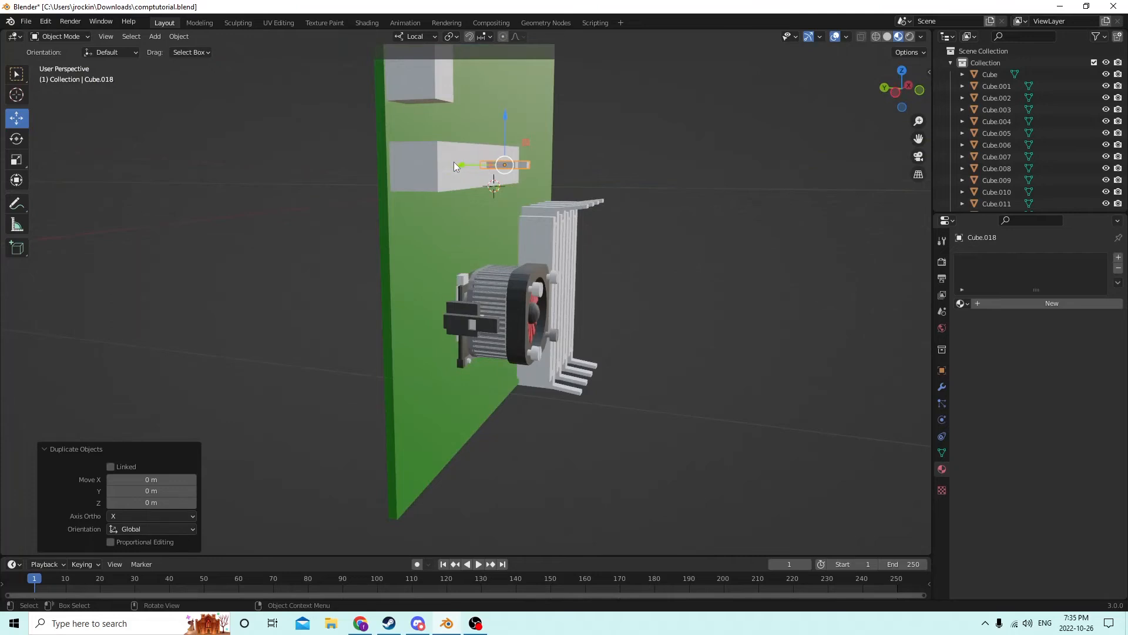
pyautogui.moveTo(454, 165); pyautogui.dragTo(491, 170)
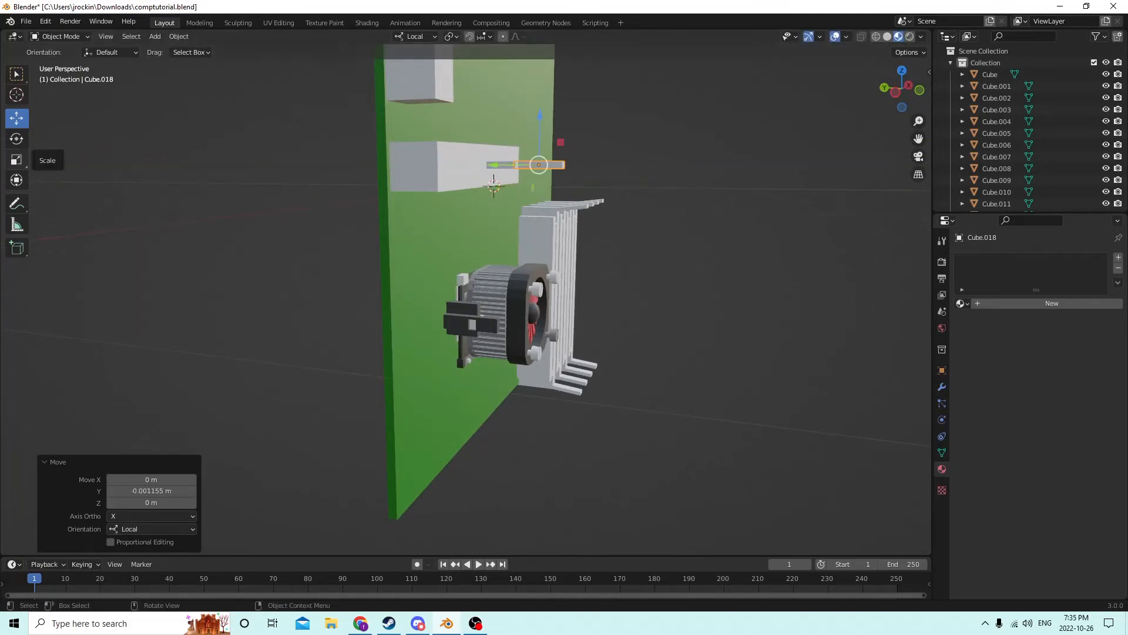
# - Scale the copied end block to 0.246 along local Y and 0.449 along local X
pyautogui.click(18, 160)
pyautogui.moveTo(498, 165); pyautogui.dragTo(534, 165)
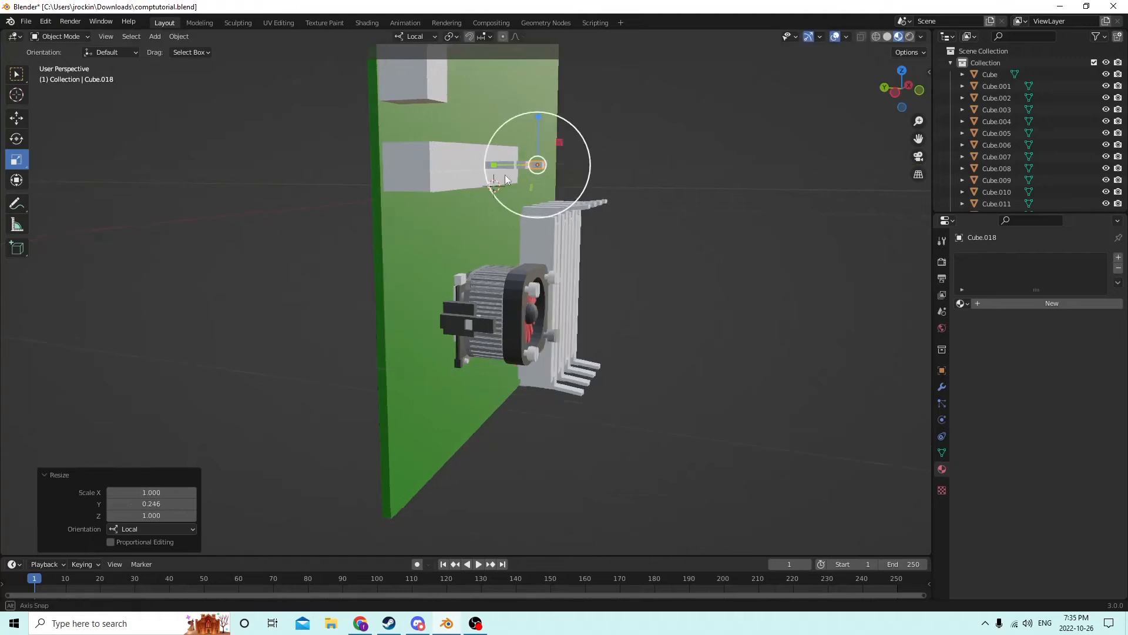
pyautogui.moveTo(505, 175); pyautogui.dragTo(394, 175, button='middle')
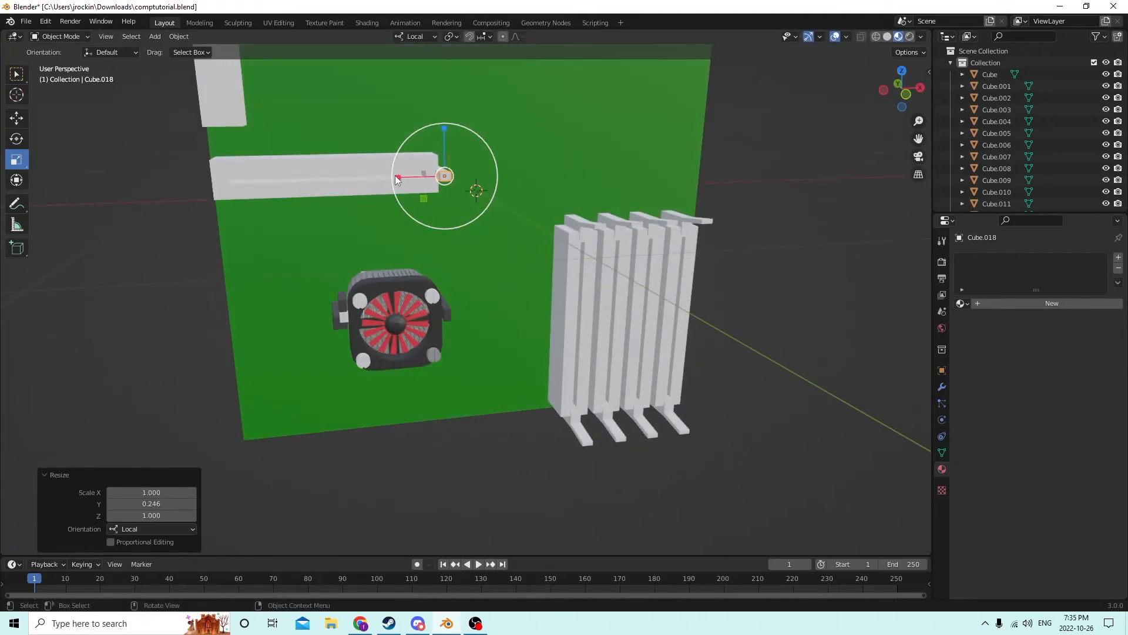
pyautogui.moveTo(404, 174); pyautogui.dragTo(429, 172)
pyautogui.moveTo(429, 172); pyautogui.dragTo(592, 157, button='middle')
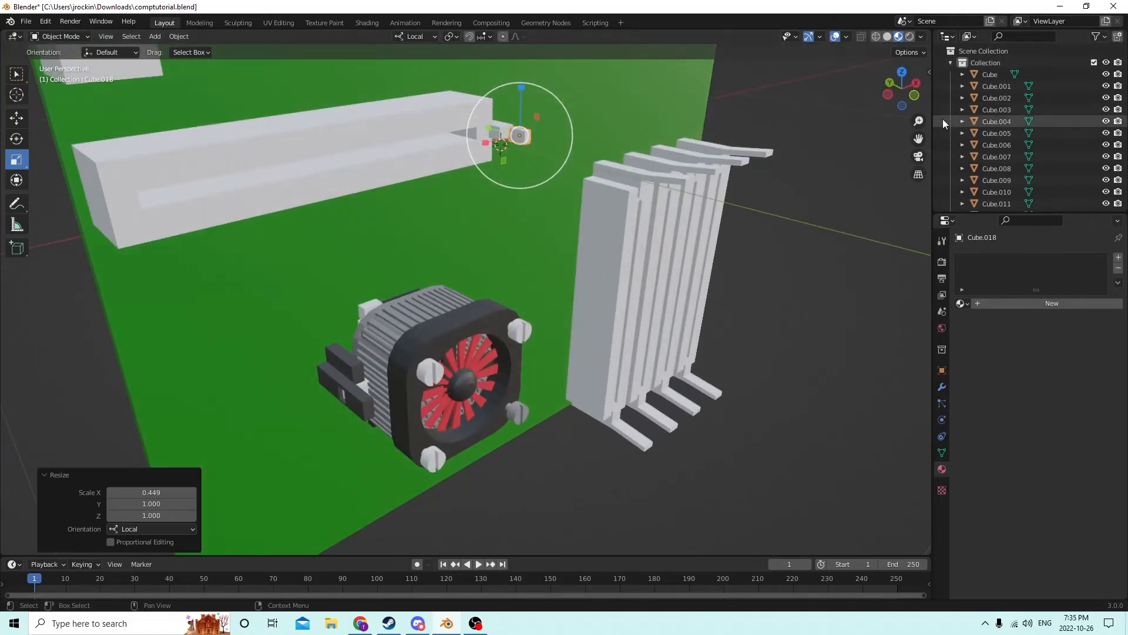
# - Narrow the copied end block further along local X and scale it to 1.132 along local Y
pyautogui.moveTo(918, 139); pyautogui.dragTo(927, 257)
pyautogui.moveTo(749, 146); pyautogui.dragTo(746, 187, button='middle')
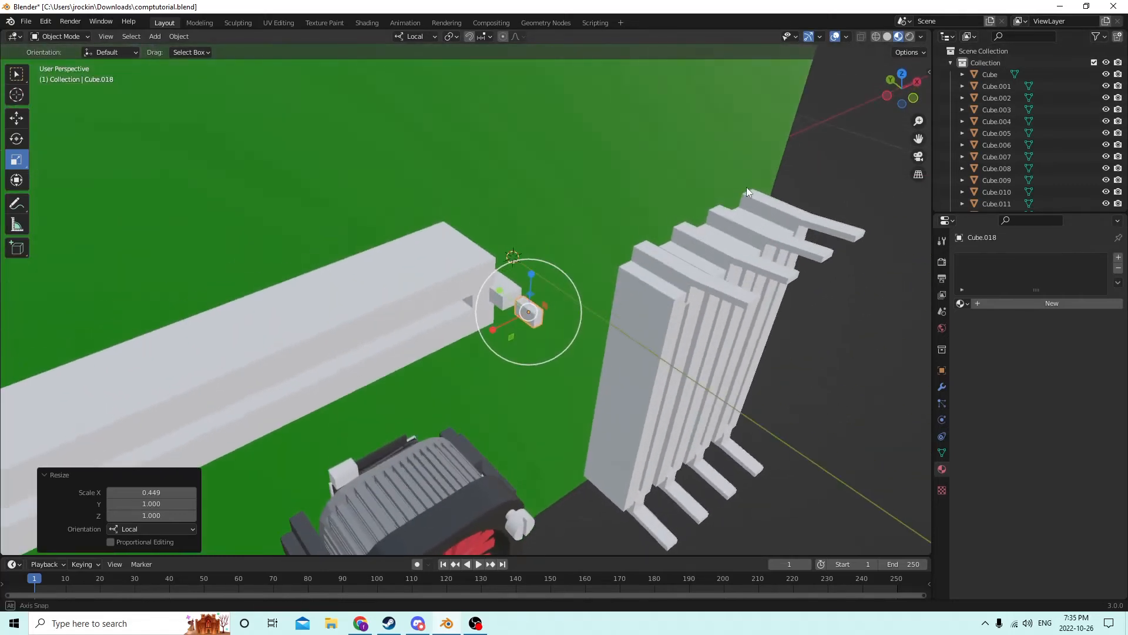
pyautogui.moveTo(494, 333); pyautogui.dragTo(518, 329)
pyautogui.moveTo(503, 289); pyautogui.dragTo(494, 284)
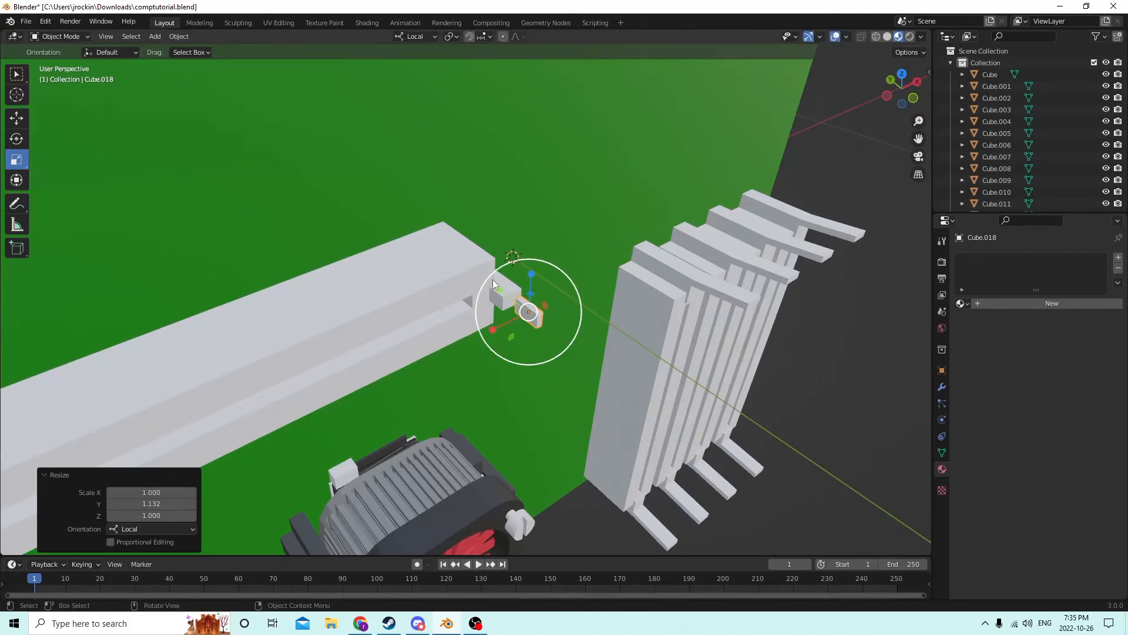
# - Move the thinned block along its local axes until it meets the outer end of the first end block
pyautogui.click(16, 118)
pyautogui.moveTo(294, 131); pyautogui.dragTo(375, 172, button='middle')
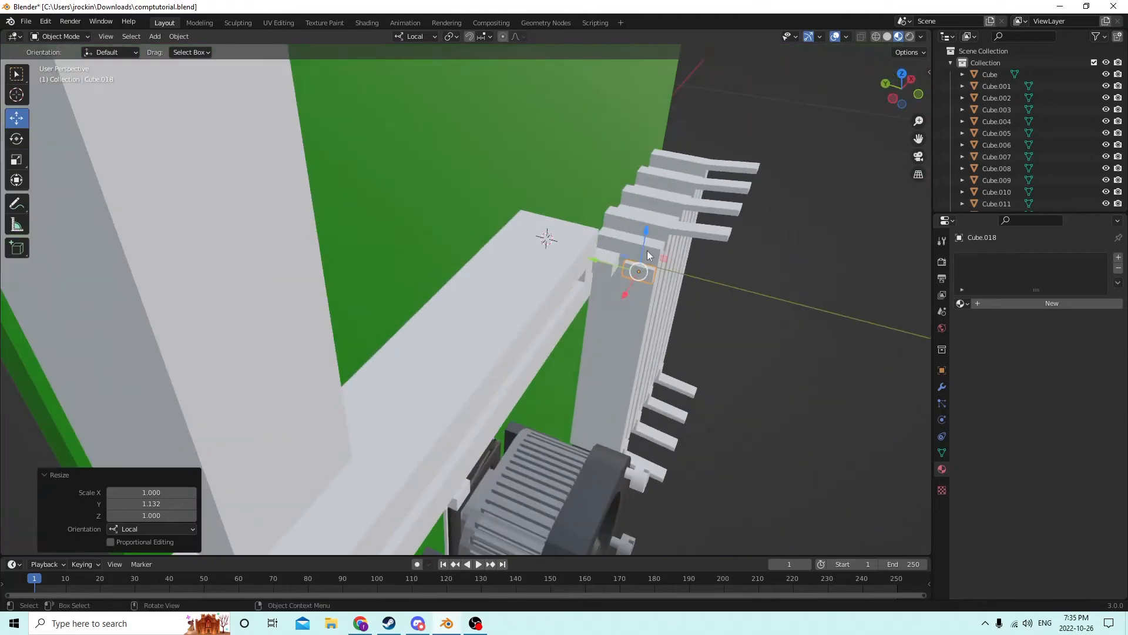
pyautogui.moveTo(611, 262); pyautogui.dragTo(595, 253)
pyautogui.moveTo(595, 253); pyautogui.dragTo(538, 255, button='middle')
pyautogui.moveTo(414, 321); pyautogui.dragTo(413, 318)
pyautogui.moveTo(413, 318); pyautogui.dragTo(406, 303, button='middle')
# - Select both end blocks together with the slotted bar, keeping the bar as the active object
pyautogui.keyDown('shift'); pyautogui.click(397, 253); pyautogui.keyUp('shift')
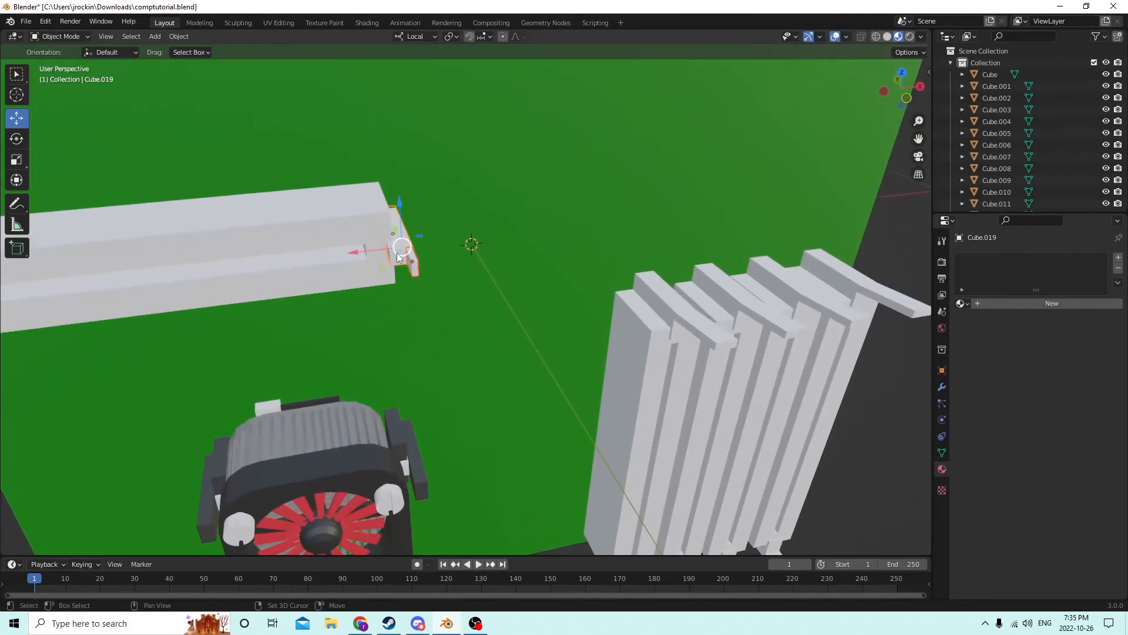
pyautogui.moveTo(397, 253); pyautogui.dragTo(414, 217, button='middle')
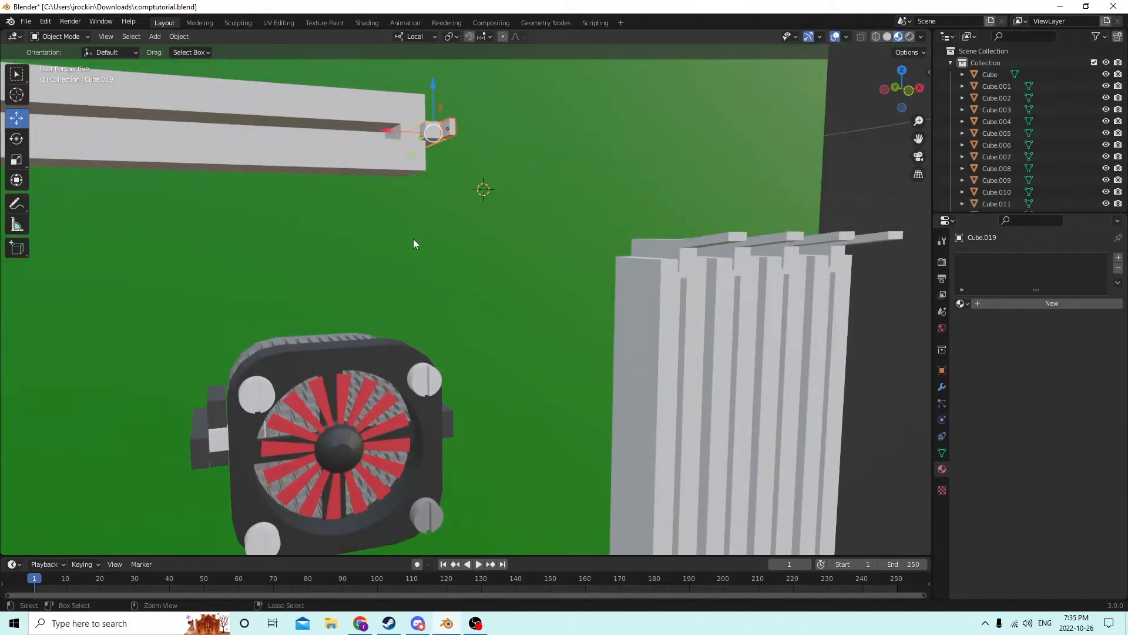
pyautogui.keyDown('shift'); pyautogui.click(380, 152); pyautogui.keyUp('shift')
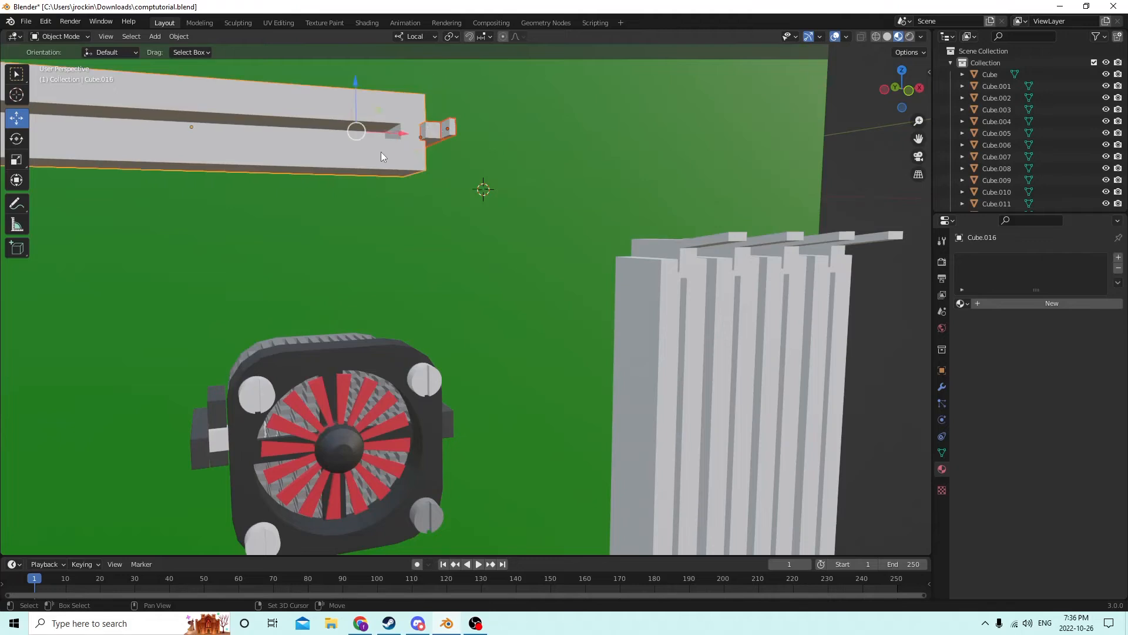
pyautogui.scroll(-2, 380, 151)
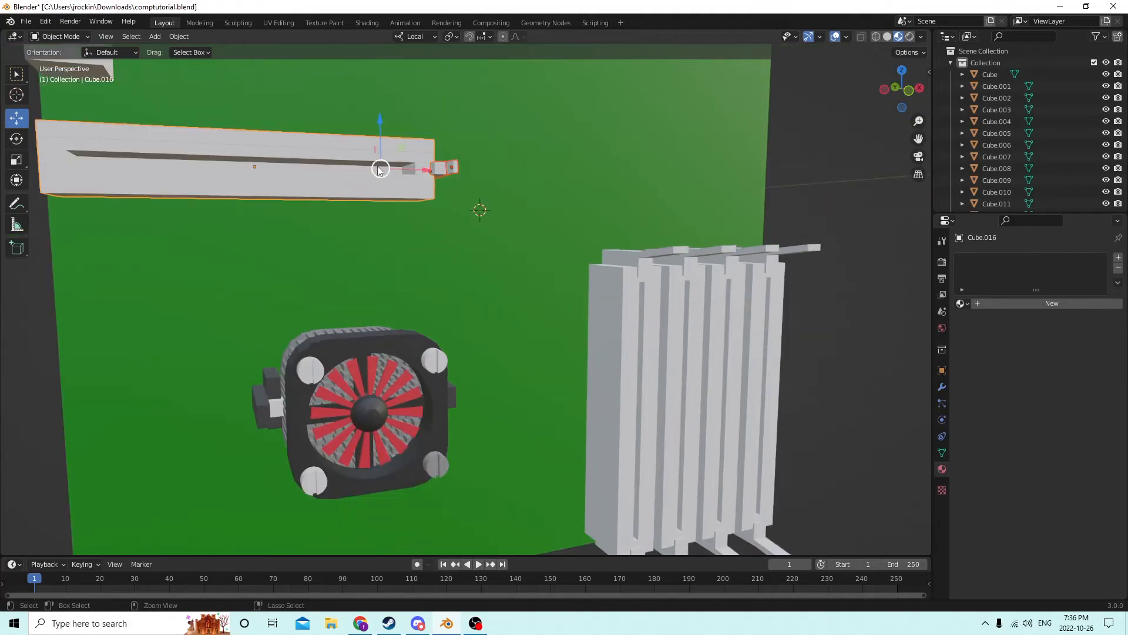
pyautogui.click(377, 166)
# - Add a cylinder mesh at the world origin and scale it uniformly to 0.180
pyautogui.scroll(-3, 377, 166)
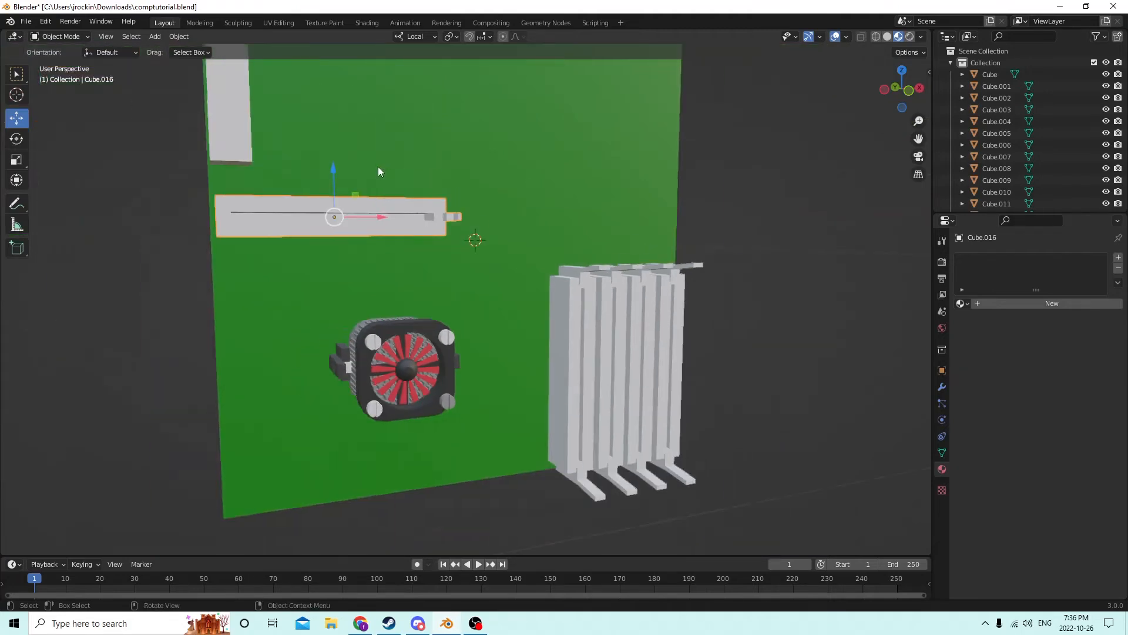
pyautogui.moveTo(378, 167)
pyautogui.mouseDown(button='middle')
pyautogui.moveTo(530, 217)
pyautogui.moveTo(424, 192)
pyautogui.moveTo(464, 197)
pyautogui.moveTo(458, 218)
pyautogui.moveTo(440, 181)
pyautogui.moveTo(428, 215)
pyautogui.moveTo(391, 215)
pyautogui.moveTo(481, 210)
pyautogui.moveTo(418, 203)
pyautogui.moveTo(432, 200)
pyautogui.moveTo(443, 224)
pyautogui.moveTo(465, 230)
pyautogui.moveTo(456, 233)
pyautogui.moveTo(425, 217)
pyautogui.mouseUp(button='middle')
pyautogui.scroll(2, 419, 202)
pyautogui.scroll(-2, 419, 206)
pyautogui.hotkey('shift', 'a')
pyautogui.moveTo(437, 217)
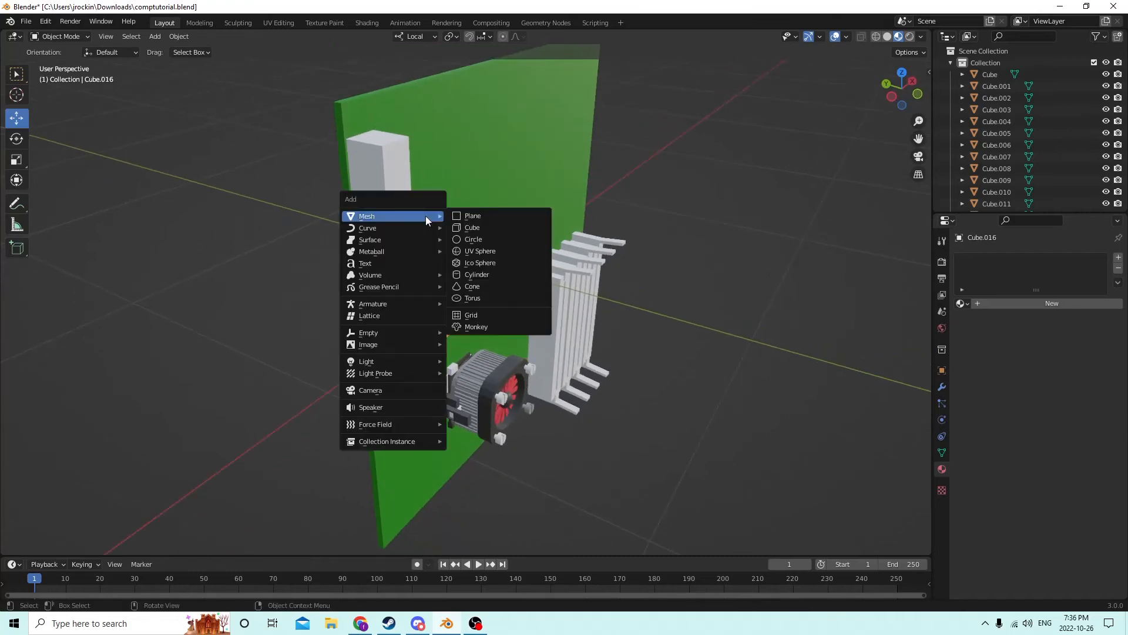
pyautogui.click(477, 275)
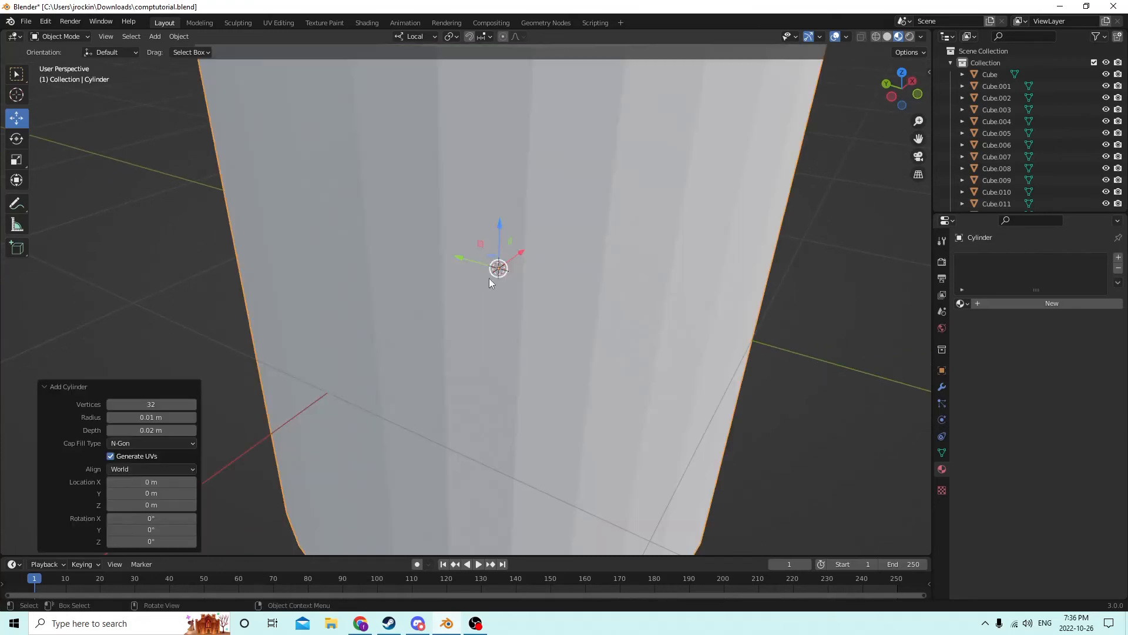
pyautogui.scroll(-1, 494, 275)
pyautogui.scroll(-3, 495, 274)
pyautogui.press('s')
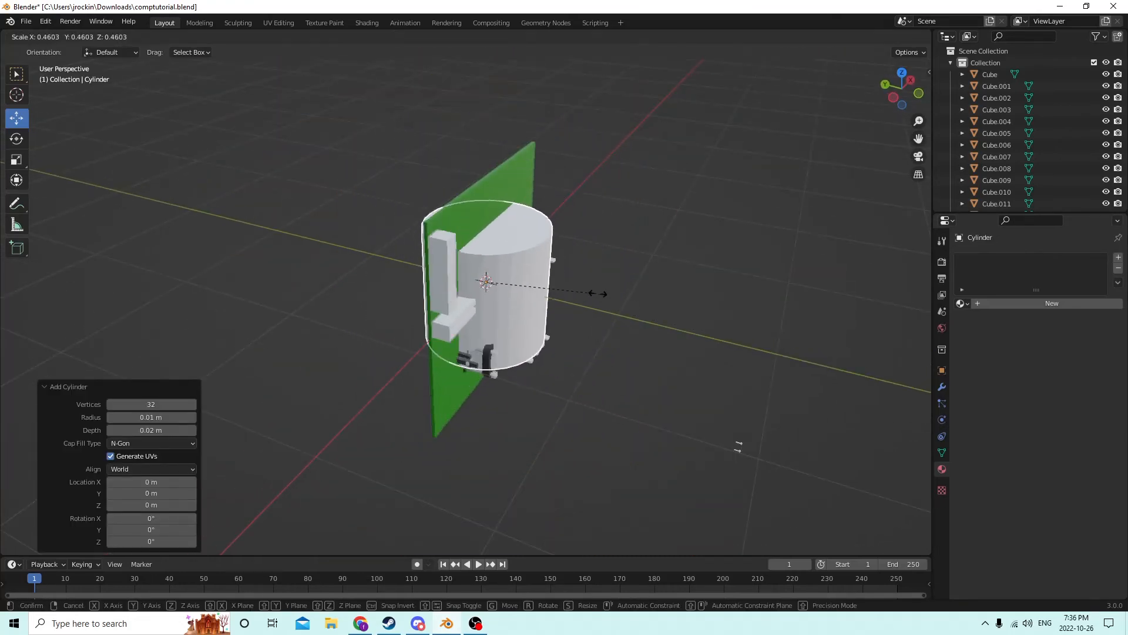
pyautogui.click(525, 281)
pyautogui.moveTo(522, 279); pyautogui.dragTo(492, 253, button='middle')
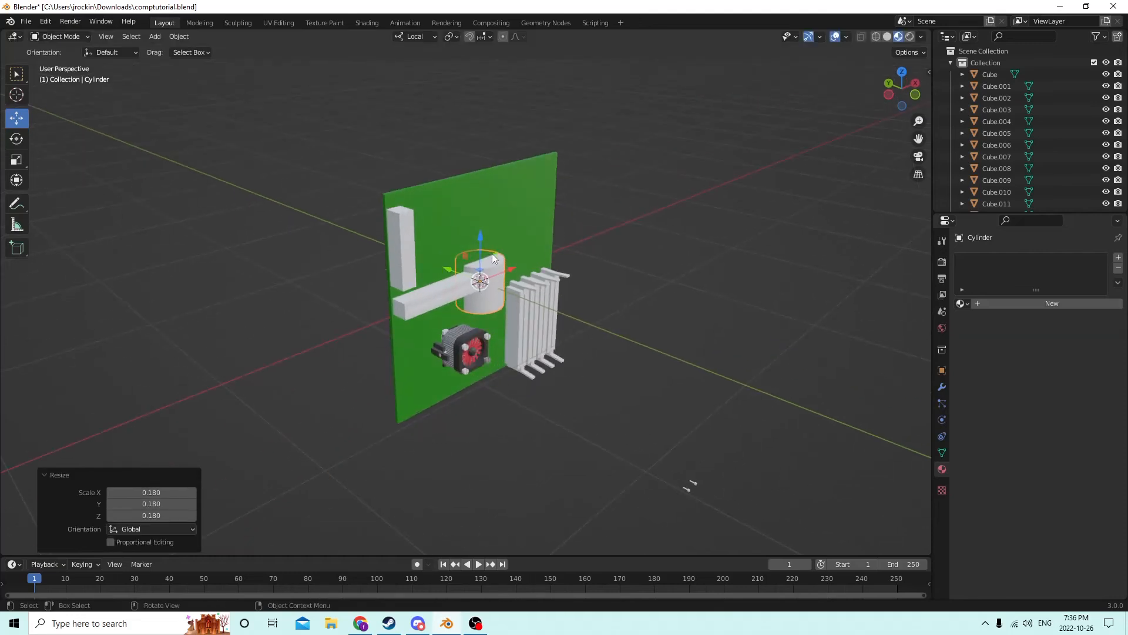
# - Try a 90° X rotation on the cylinder and reset its X rotation to 0°
pyautogui.click(942, 369)
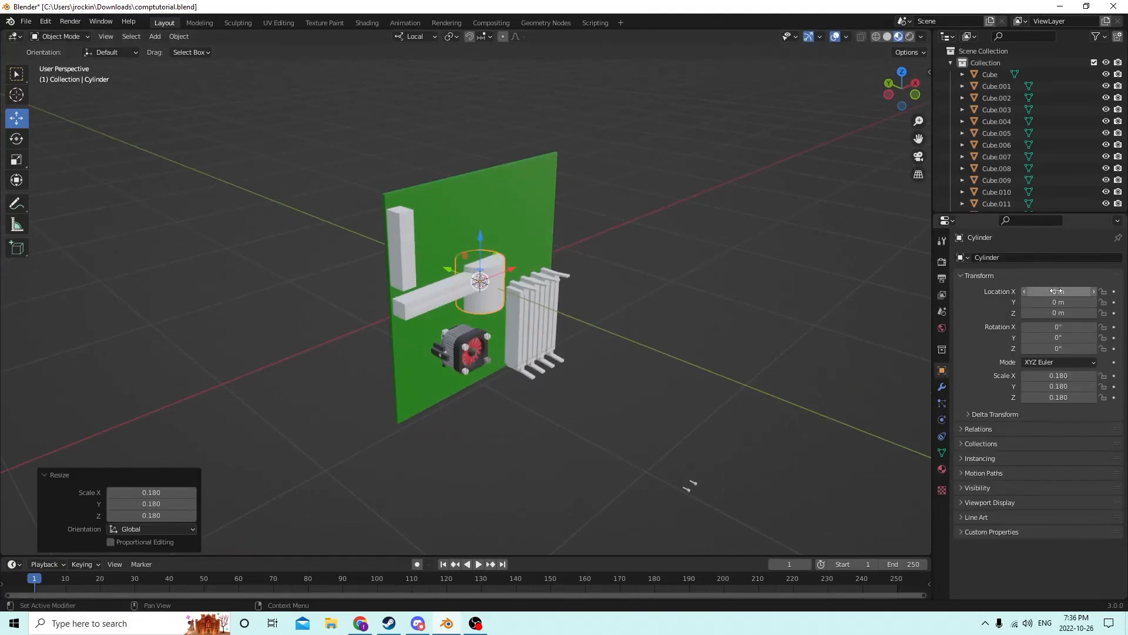
pyautogui.click(1041, 327)
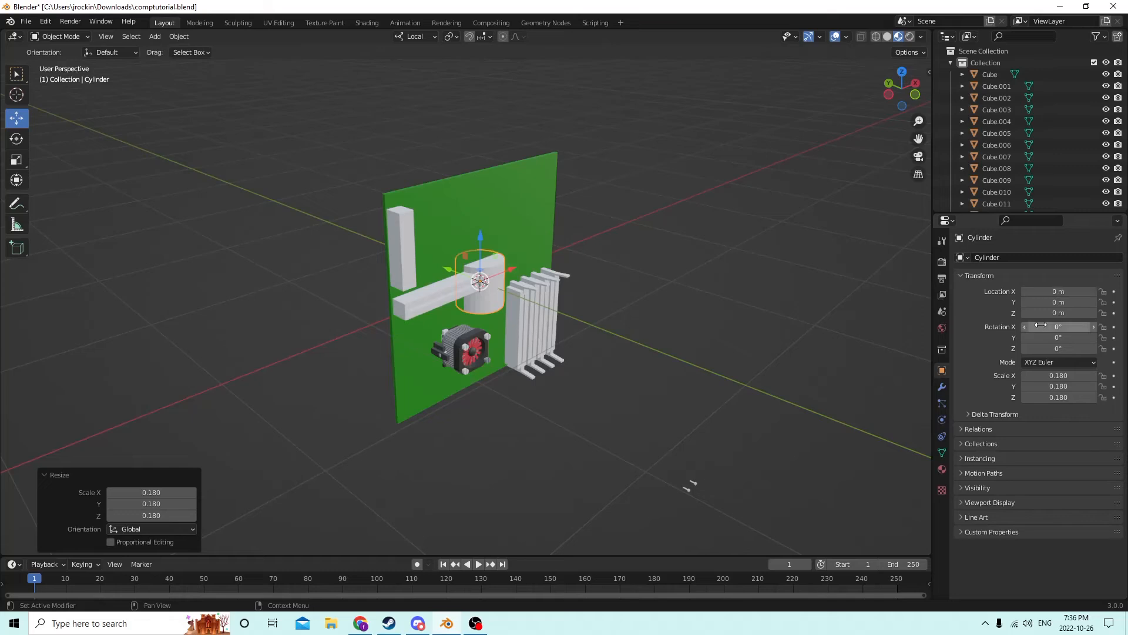
pyautogui.click(1038, 324)
pyautogui.press('Return')
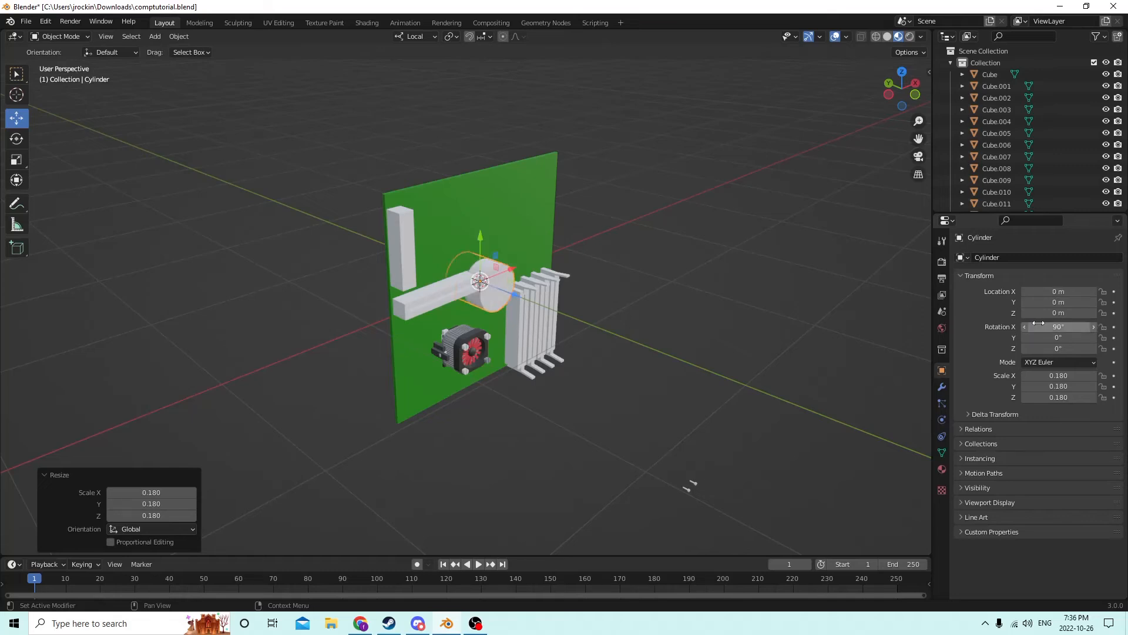
pyautogui.click(1049, 337)
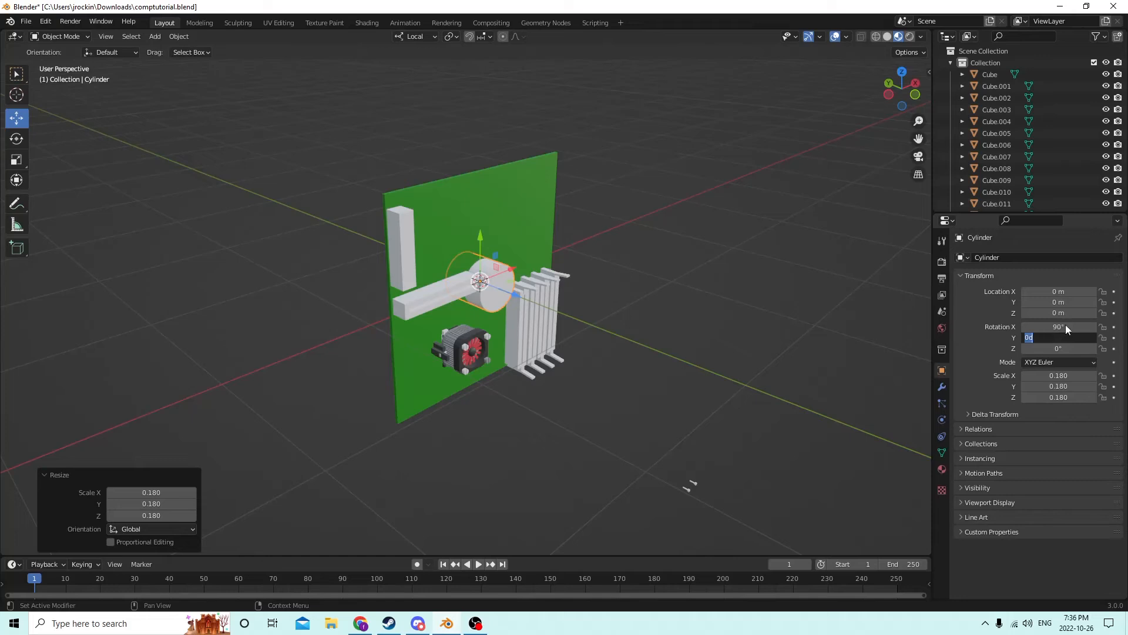
pyautogui.click(1067, 327)
pyautogui.click(1066, 325)
pyautogui.write('0')
pyautogui.press('Return')
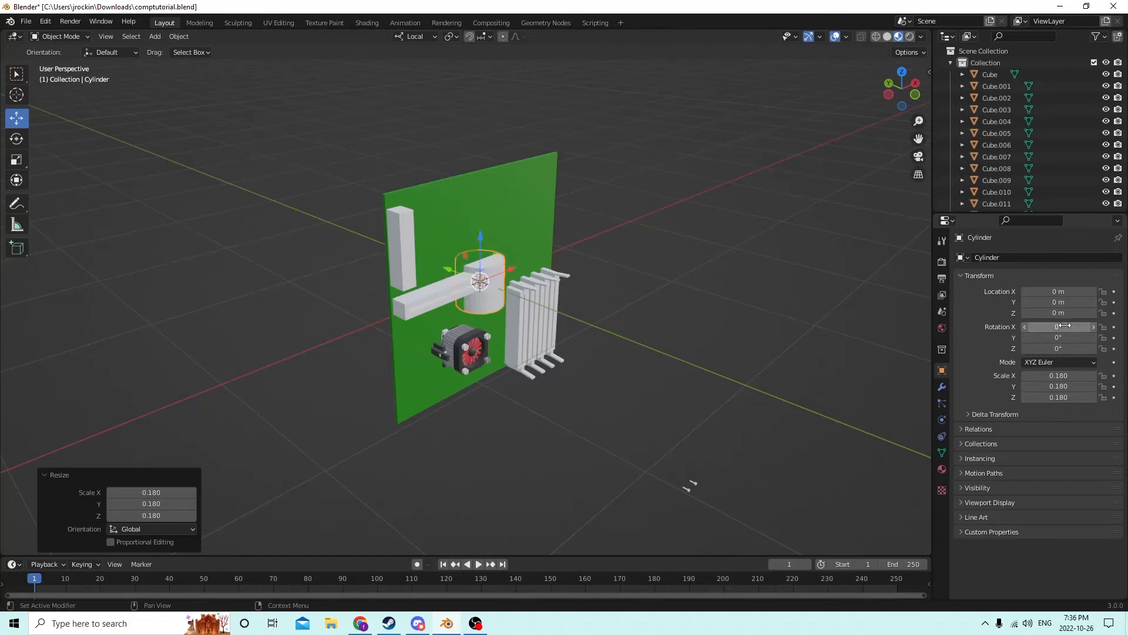
# - Set the cylinder's Y rotation to 90°
pyautogui.click(1047, 334)
pyautogui.write('90')
pyautogui.press('Return')
# - Move the cylinder -0.007303 m along local Z and scale it uniformly by 0.364
pyautogui.scroll(3, 597, 268)
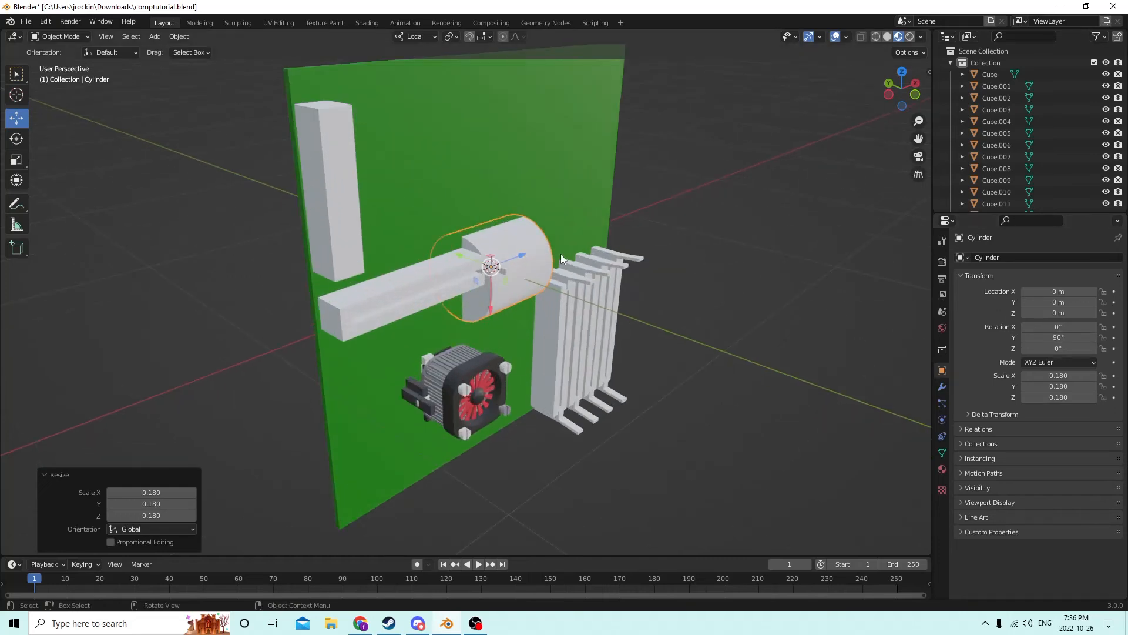
pyautogui.moveTo(524, 255); pyautogui.dragTo(379, 311)
pyautogui.moveTo(378, 312); pyautogui.dragTo(481, 302, button='middle')
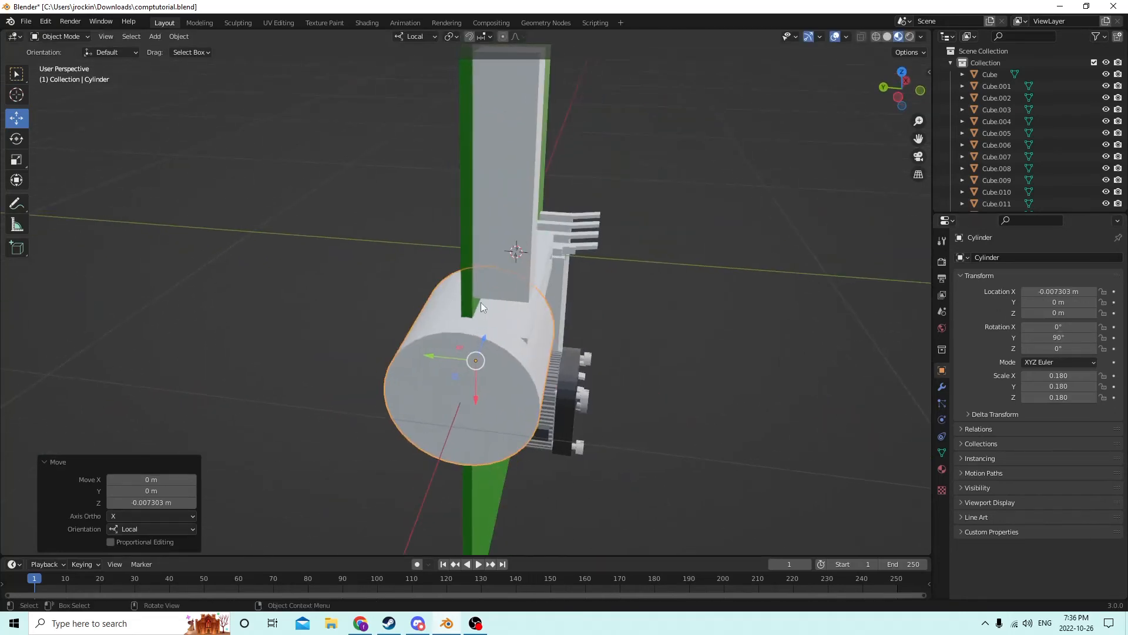
pyautogui.click(508, 328)
pyautogui.moveTo(489, 329); pyautogui.dragTo(285, 306, button='middle')
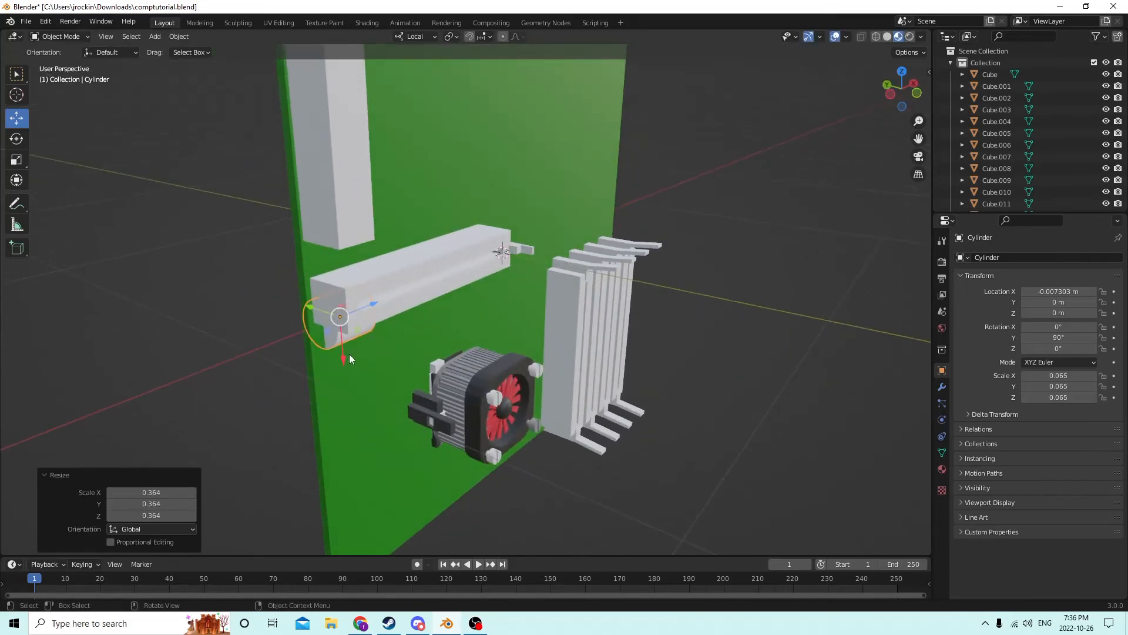
# - Move the cylinder into the vertical block at location X -0.007619 m, Y -0.000753 m, Z 0.00393 m
pyautogui.moveTo(349, 358); pyautogui.dragTo(336, 196)
pyautogui.moveTo(337, 197); pyautogui.dragTo(346, 265, button='middle')
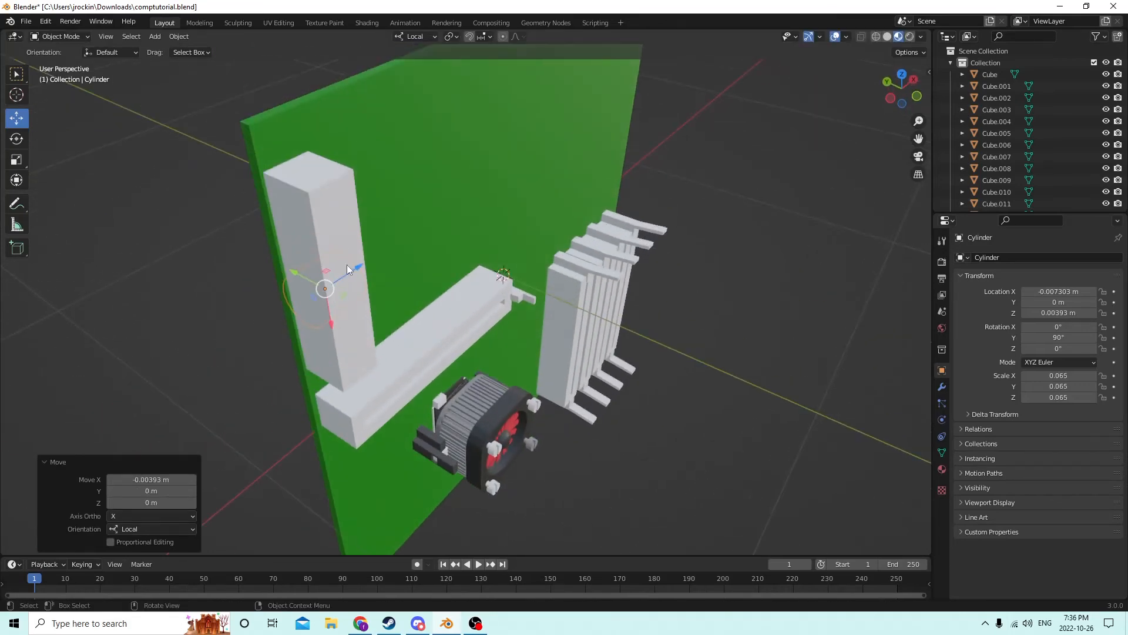
pyautogui.moveTo(347, 267); pyautogui.dragTo(344, 270)
pyautogui.moveTo(344, 271); pyautogui.dragTo(426, 234, button='middle')
pyautogui.moveTo(451, 235); pyautogui.dragTo(489, 234)
pyautogui.moveTo(489, 234); pyautogui.dragTo(579, 265, button='middle')
# - Shrink the cylinder uniformly to scale 0.049 and move it to location X -0.008019 m, Z 0.003133 m
pyautogui.press('s')
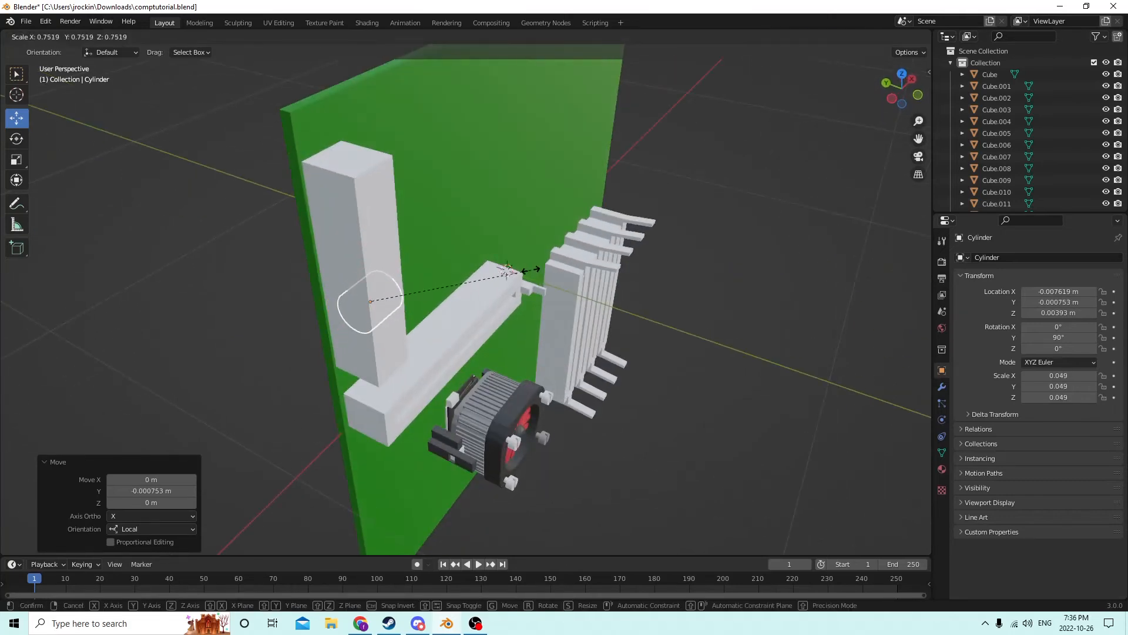
pyautogui.click(526, 270)
pyautogui.moveTo(386, 275); pyautogui.dragTo(383, 289)
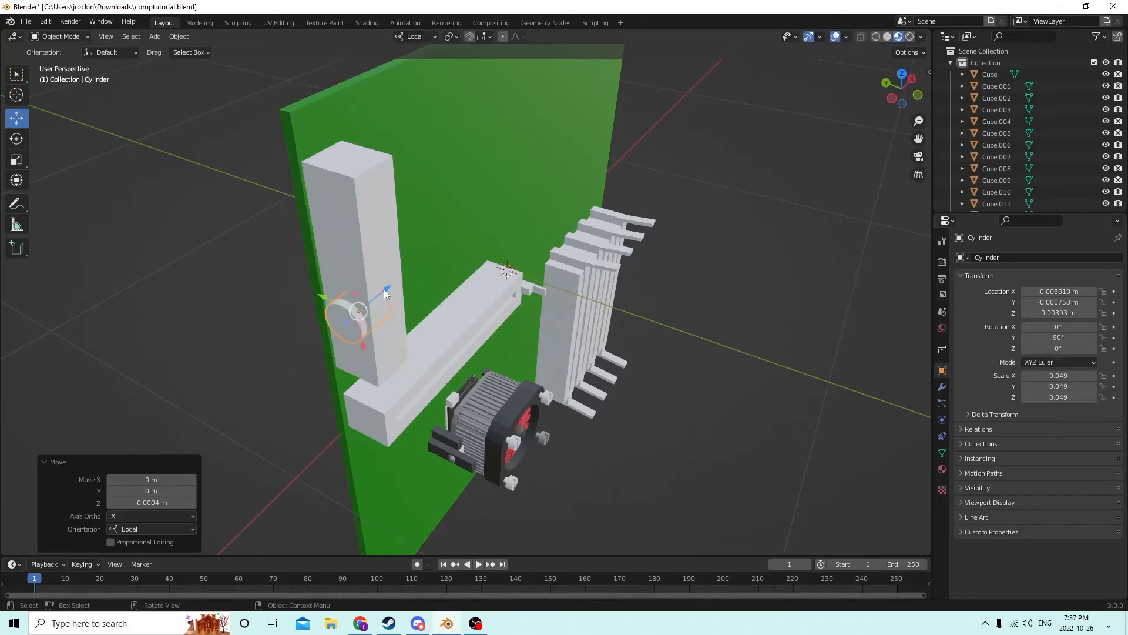
pyautogui.moveTo(383, 289); pyautogui.dragTo(435, 249, button='middle')
pyautogui.moveTo(443, 242); pyautogui.dragTo(450, 280)
pyautogui.scroll(1, 432, 277)
pyautogui.moveTo(432, 277); pyautogui.dragTo(410, 268, button='middle')
# - Scale the cylinder uniformly by 0.730 and move it outward along local Z to location X -0.008187 m
pyautogui.scroll(-2, 407, 271)
pyautogui.scroll(2, 431, 259)
pyautogui.press('s')
pyautogui.click(468, 242)
pyautogui.scroll(2, 410, 268)
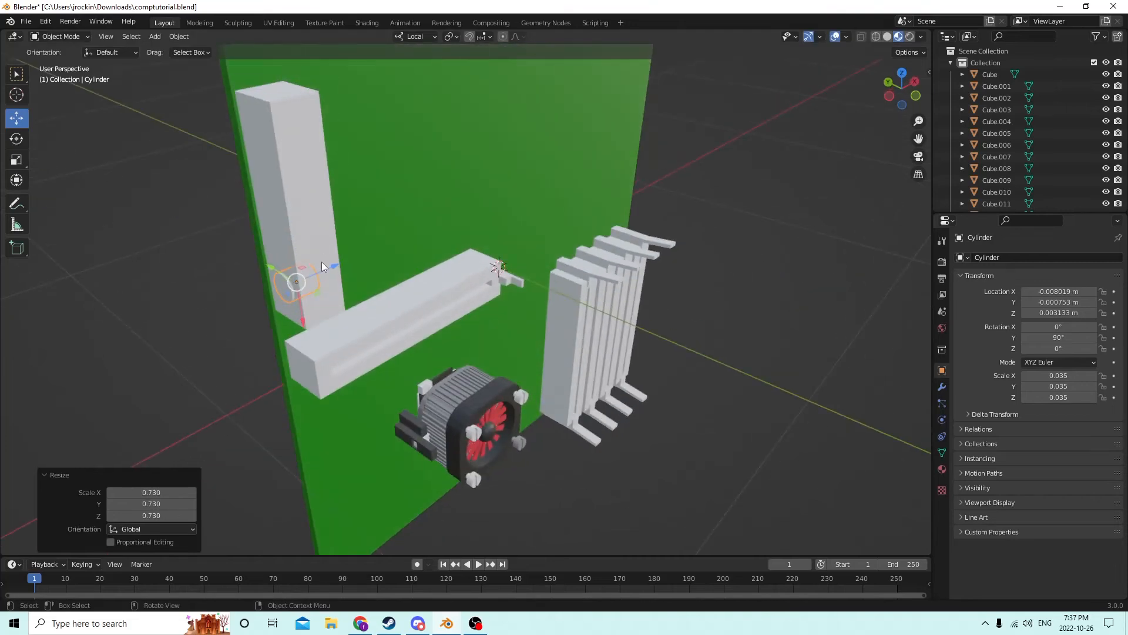
pyautogui.moveTo(329, 266); pyautogui.dragTo(319, 264)
# - Duplicate the cylinder in place and move the copy -0.000684 m along local Z, away from the vertical block
pyautogui.moveTo(319, 260); pyautogui.dragTo(444, 224, button='middle')
pyautogui.scroll(2, 377, 251)
pyautogui.scroll(-1, 442, 238)
pyautogui.scroll(-1, 457, 234)
pyautogui.hotkey('shift', 'd')
pyautogui.rightClick(469, 206)
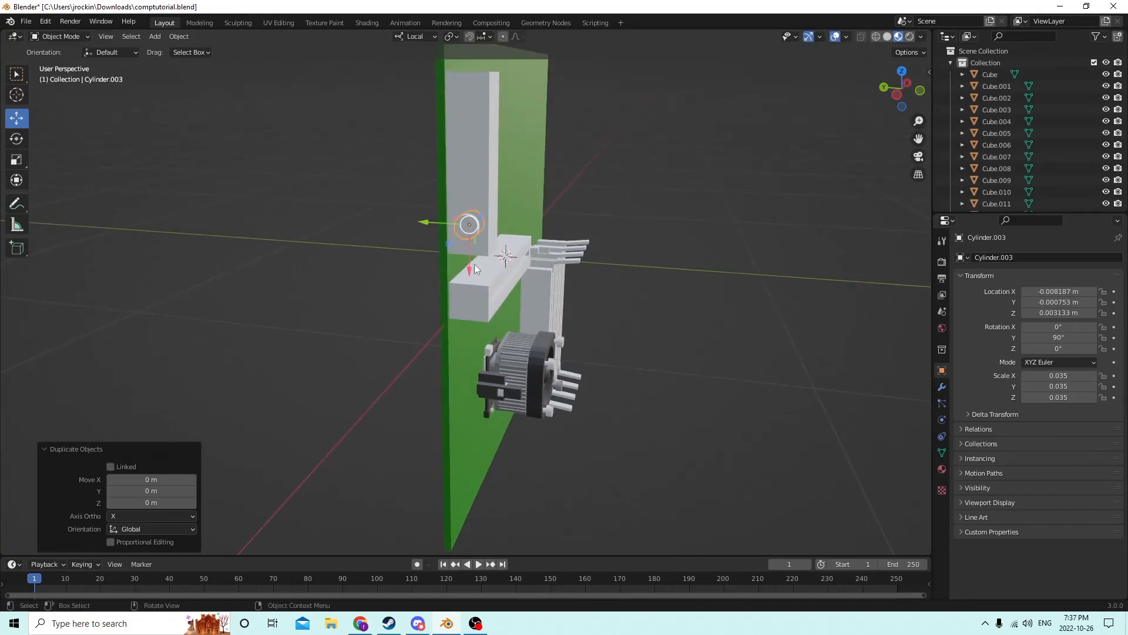
pyautogui.moveTo(467, 263); pyautogui.dragTo(400, 270, button='middle')
pyautogui.scroll(4, 399, 271)
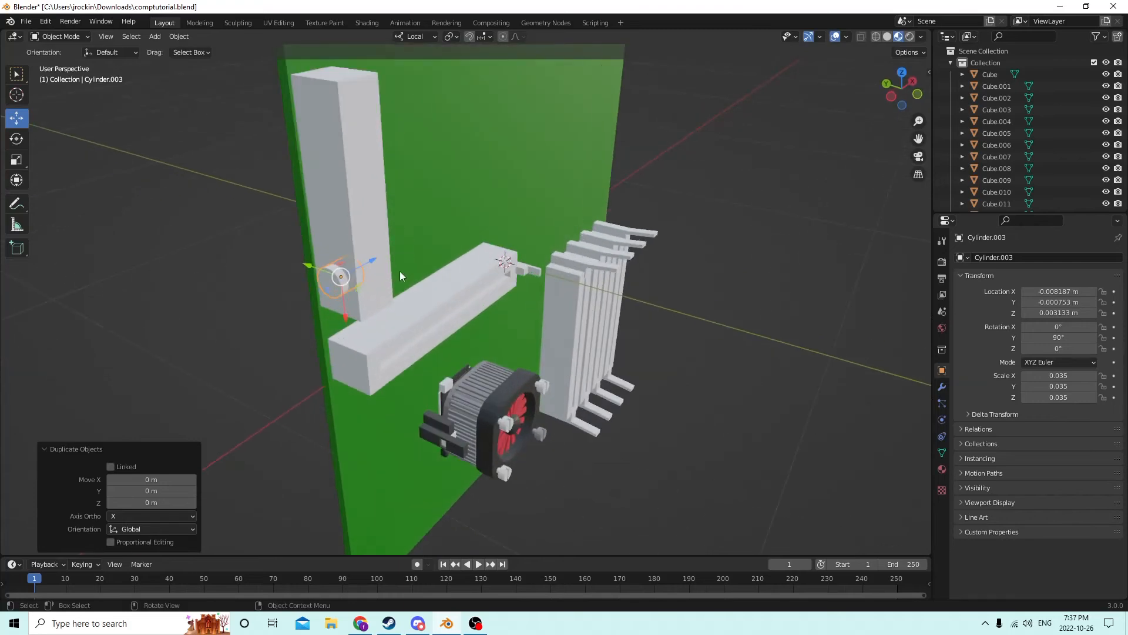
pyautogui.press('g')
pyautogui.press('z')
pyautogui.press('z')
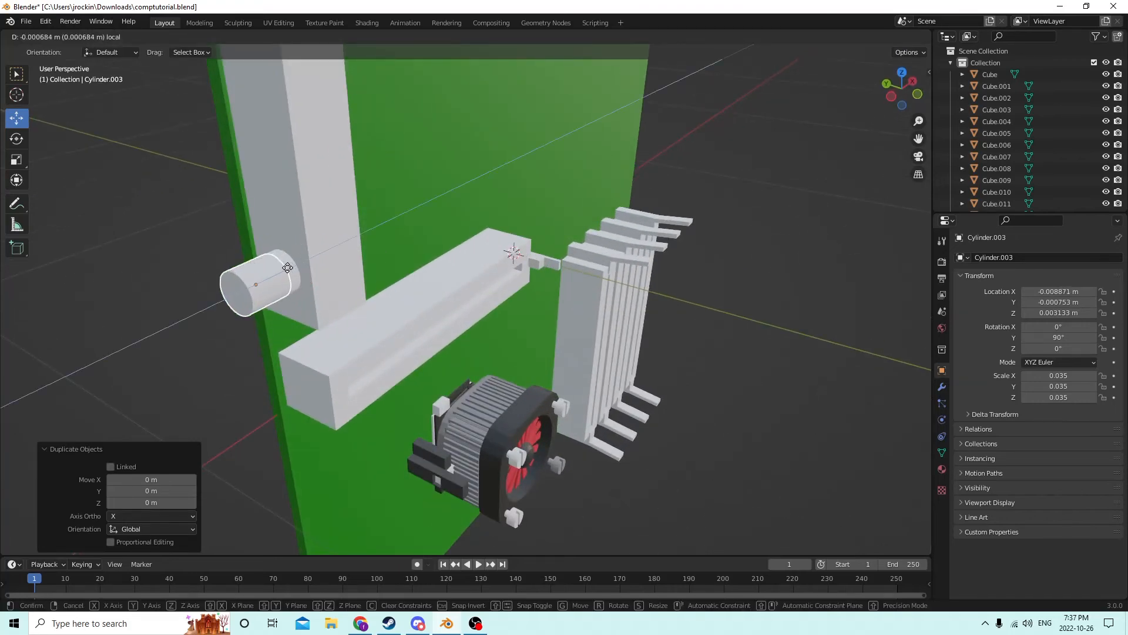
pyautogui.click(304, 256)
# - Scale the cylinder copy uniformly by 0.430 and stretch it by 3.983 along local Z
pyautogui.moveTo(304, 256); pyautogui.dragTo(368, 251, button='middle')
pyautogui.press('s')
pyautogui.click(637, 249)
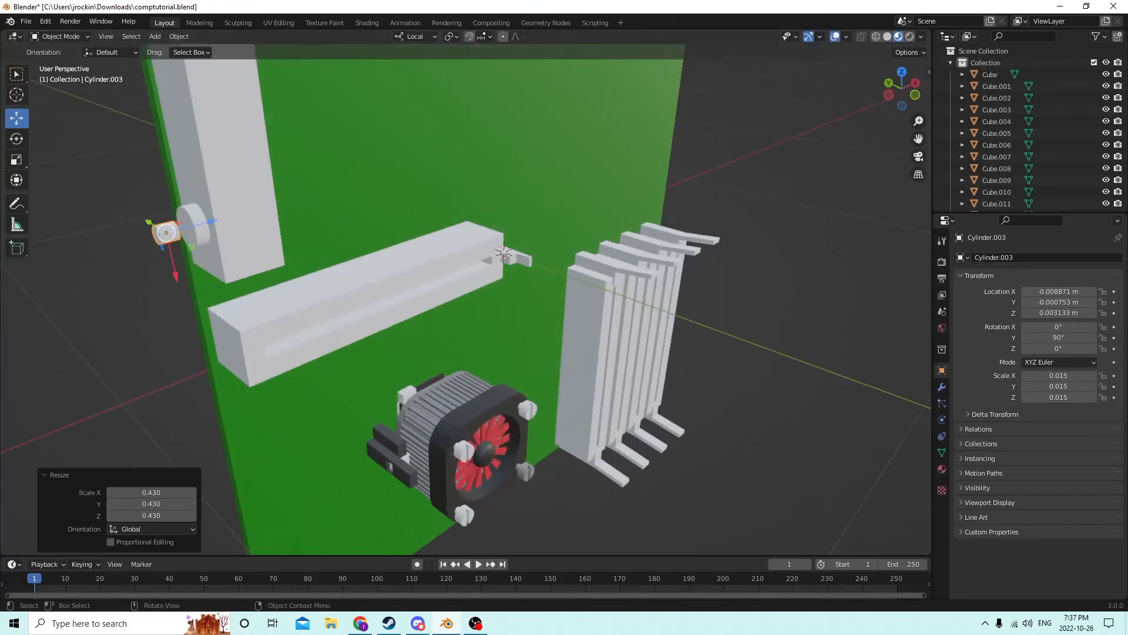
pyautogui.click(17, 159)
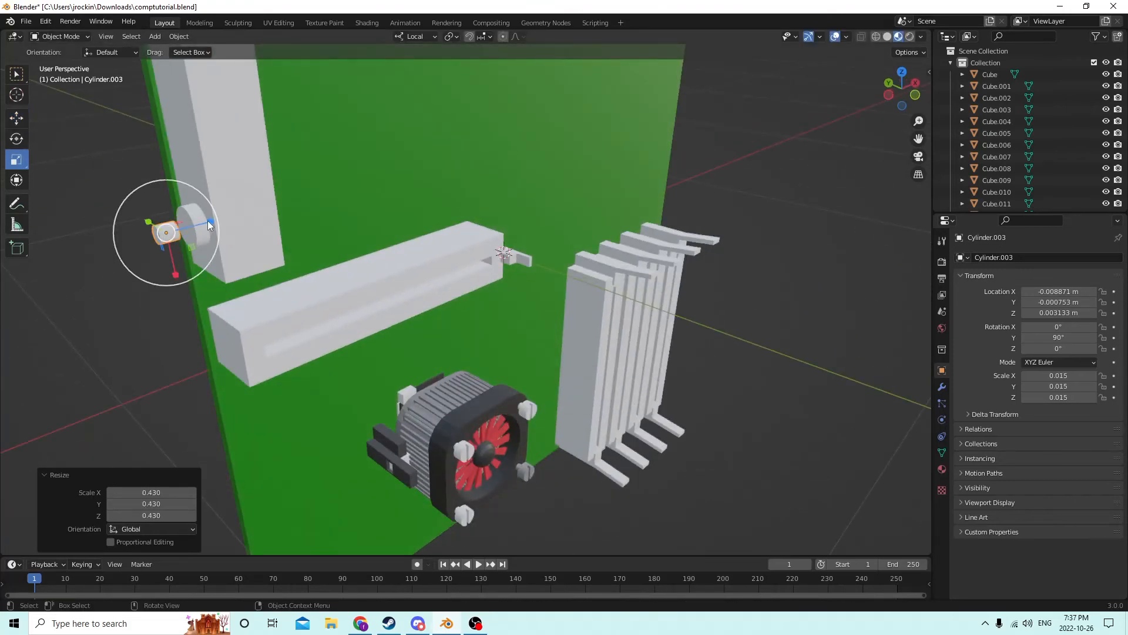
pyautogui.moveTo(207, 220); pyautogui.dragTo(348, 199)
pyautogui.moveTo(347, 200); pyautogui.dragTo(349, 182, button='middle')
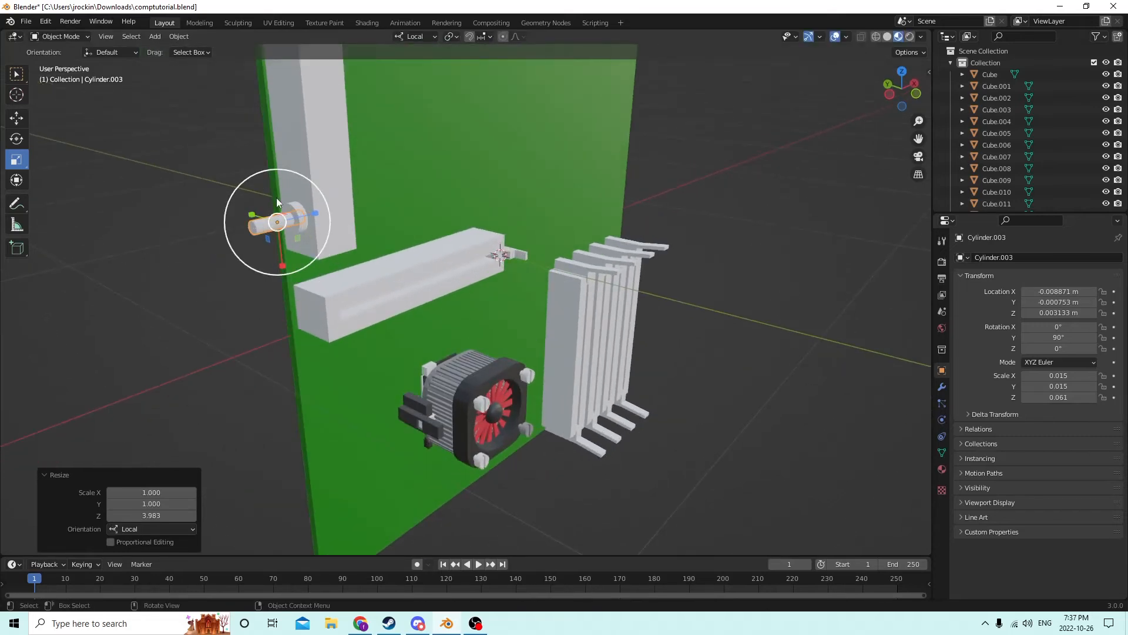
# - Move the thin cylinder 0.000641 m along local Z, back into the wider cylinder
pyautogui.moveTo(287, 218); pyautogui.dragTo(246, 216, button='middle')
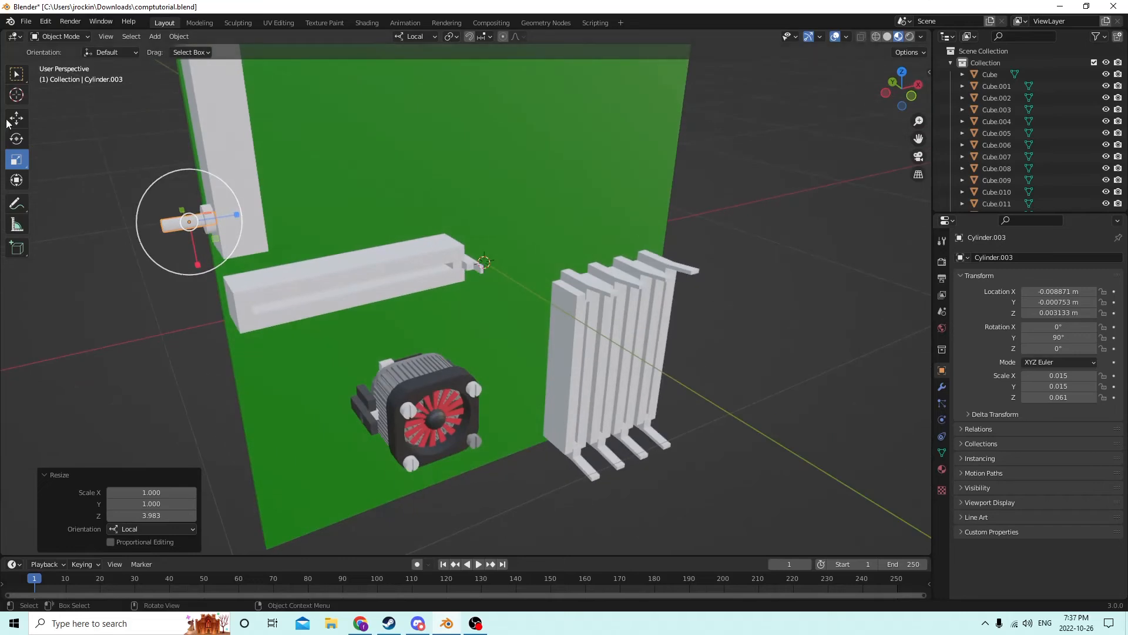
pyautogui.click(21, 121)
pyautogui.moveTo(231, 222); pyautogui.dragTo(266, 203)
pyautogui.scroll(-3, 266, 203)
pyautogui.moveTo(267, 203); pyautogui.dragTo(373, 209, button='middle')
pyautogui.scroll(3, 359, 183)
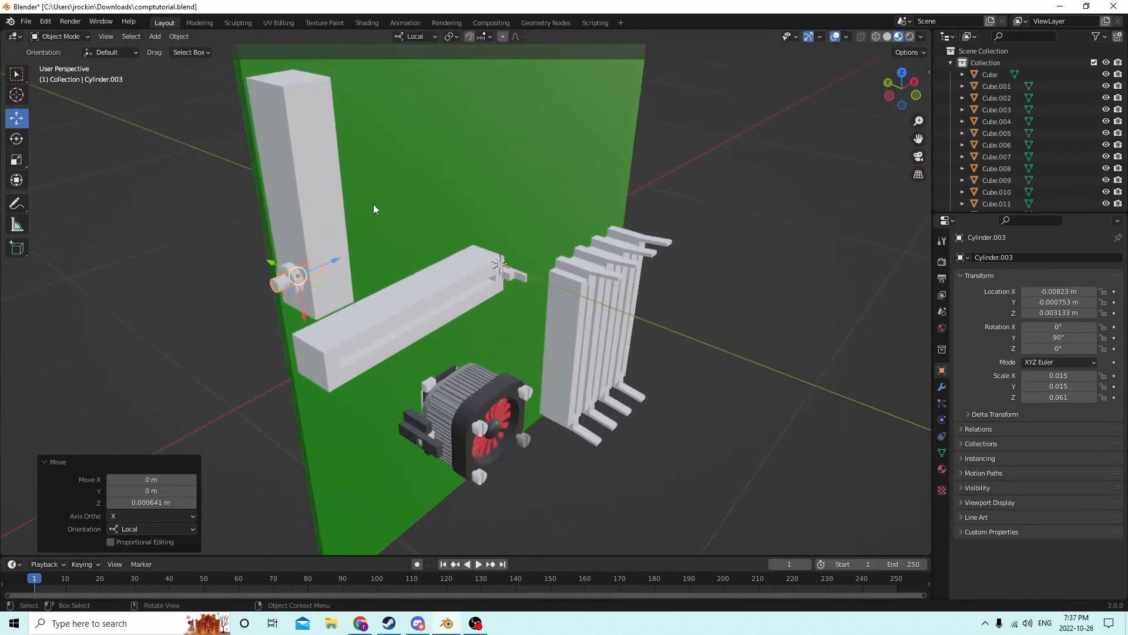
# - Duplicate the thin cylinder in place and subtract the copy from the vertical block with a Bool Tool Auto Boolean Difference
pyautogui.hotkey('shift', 'd')
pyautogui.rightClick(401, 132)
pyautogui.moveTo(401, 132)
pyautogui.mouseDown(button='middle')
pyautogui.moveTo(366, 130)
pyautogui.moveTo(388, 148)
pyautogui.moveTo(418, 143)
pyautogui.mouseUp(button='middle')
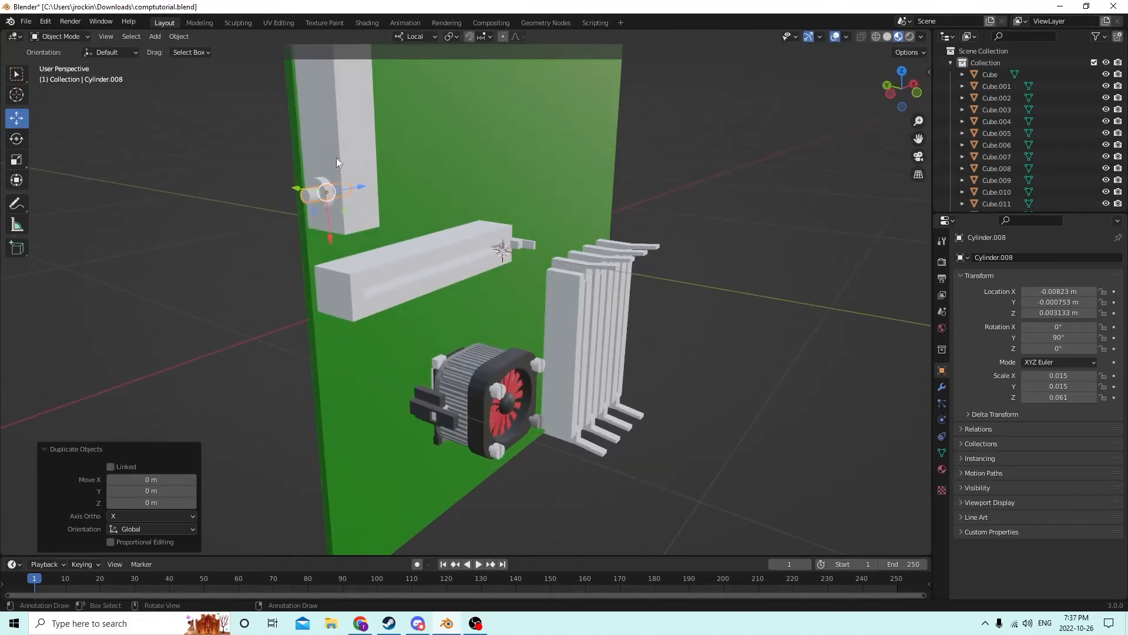
pyautogui.moveTo(336, 158); pyautogui.dragTo(281, 164, button='middle')
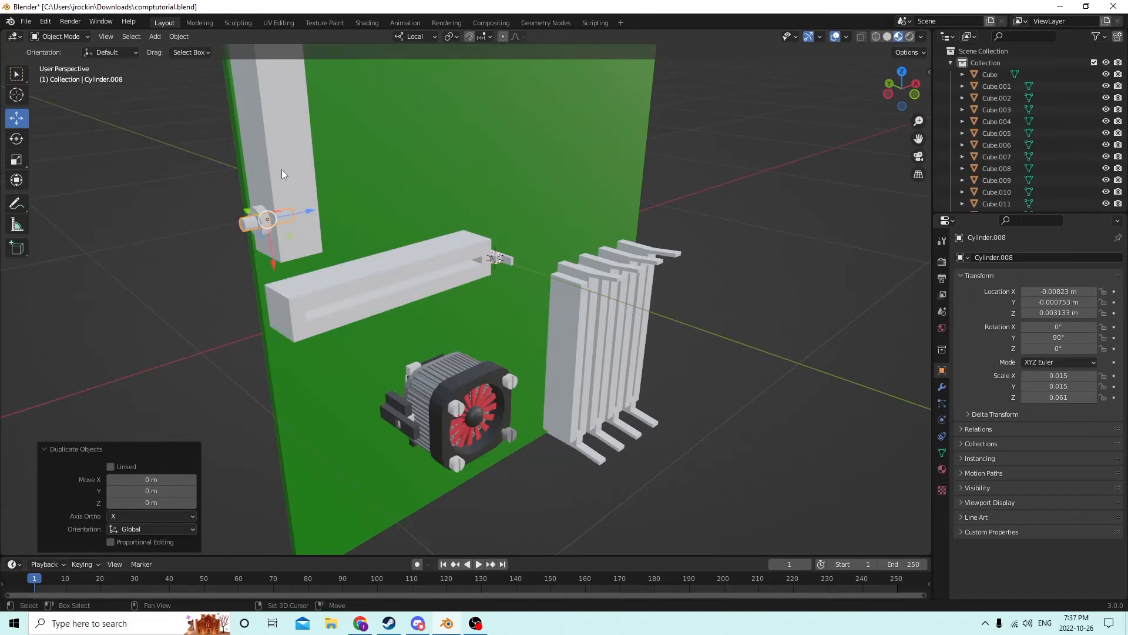
pyautogui.click(282, 170)
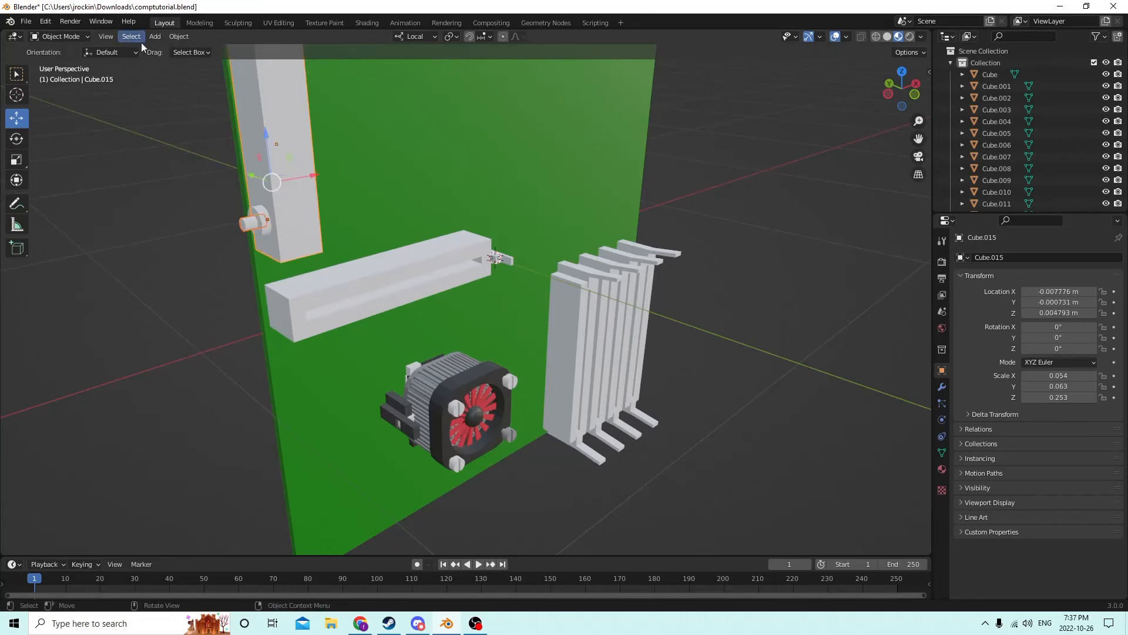
pyautogui.click(179, 37)
pyautogui.moveTo(210, 427)
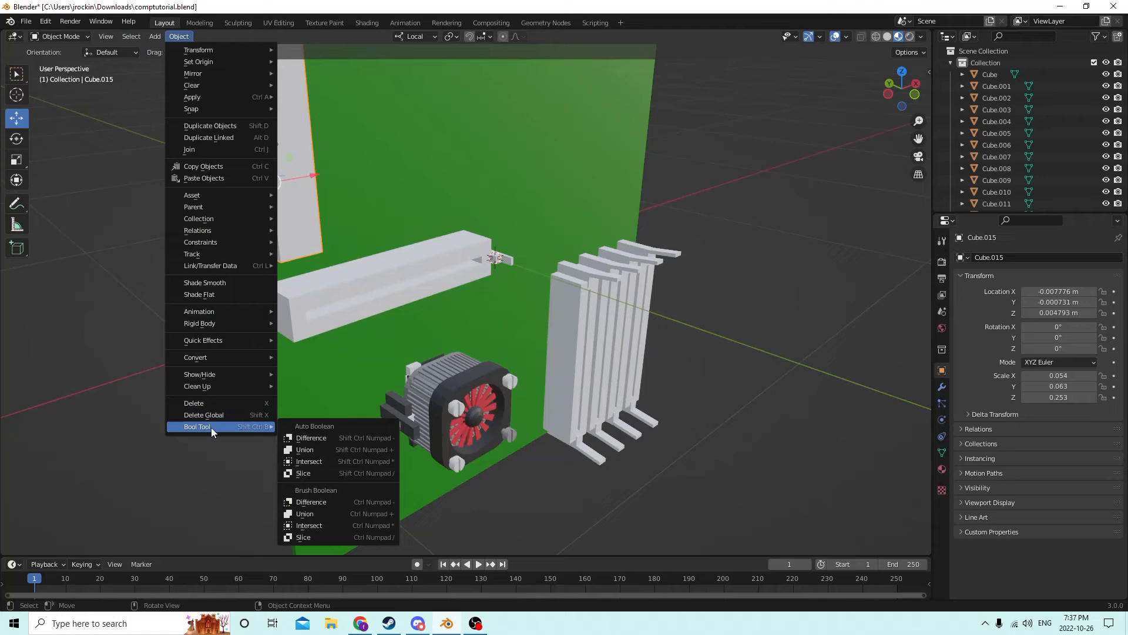
pyautogui.click(310, 439)
pyautogui.moveTo(310, 438); pyautogui.dragTo(313, 323, button='middle')
# - Move the remaining thin cylinder -0.002165 m along local Z, out of the port
pyautogui.click(302, 249)
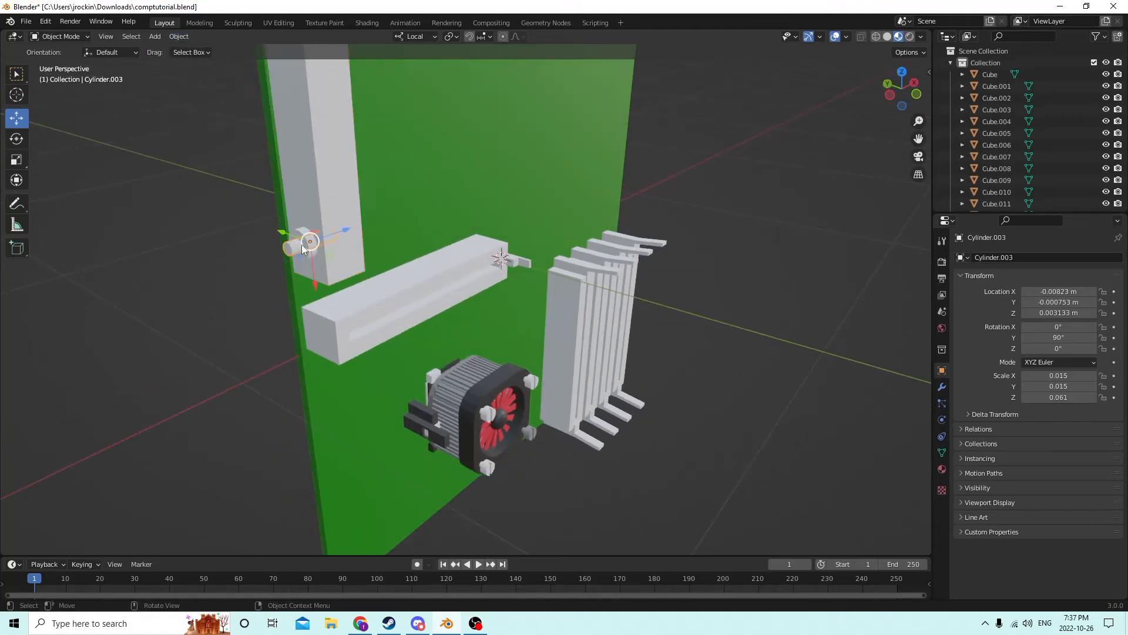
pyautogui.moveTo(347, 226); pyautogui.dragTo(262, 259)
pyautogui.moveTo(263, 259); pyautogui.dragTo(301, 249, button='middle')
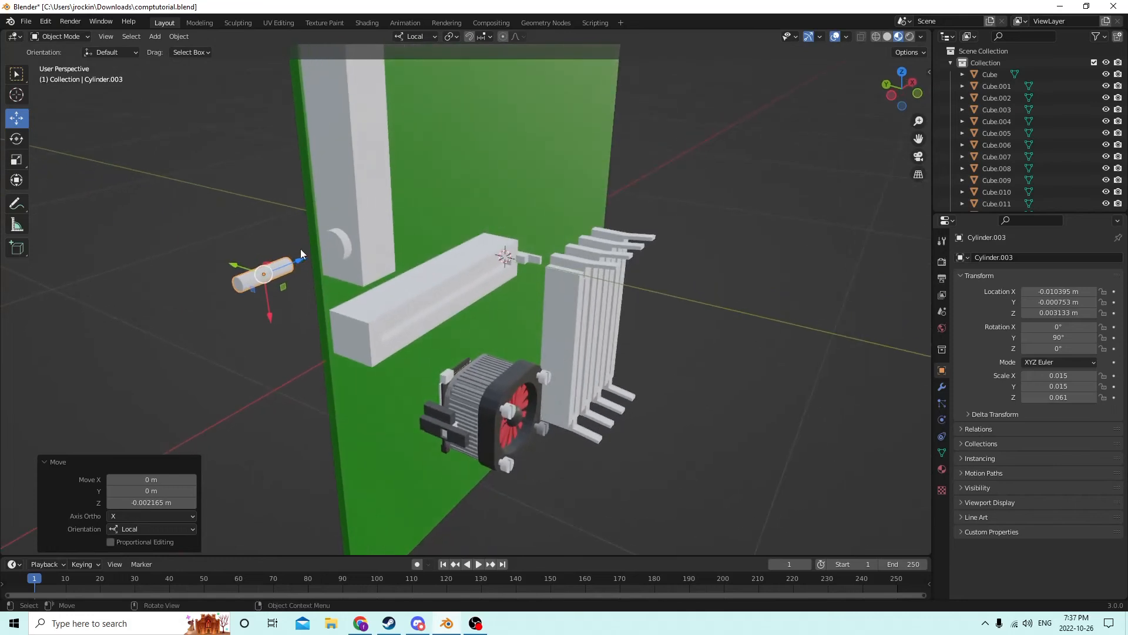
pyautogui.click(332, 245)
pyautogui.click(263, 279)
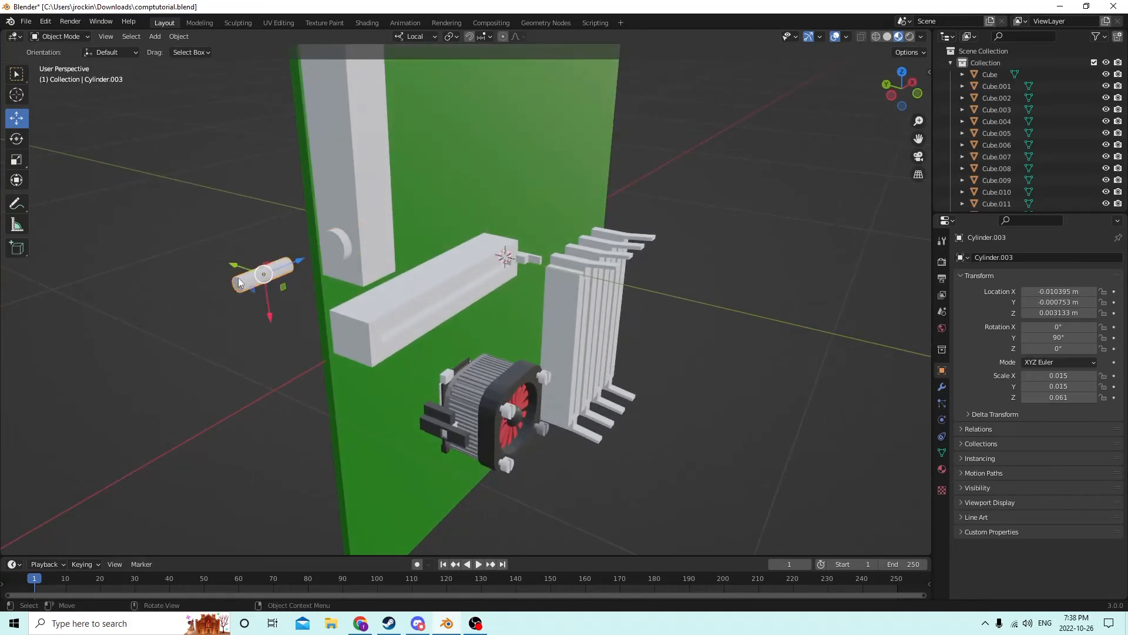
# - Undo the last selections and the thin cylinder's outward move
pyautogui.click(47, 22)
pyautogui.click(66, 37)
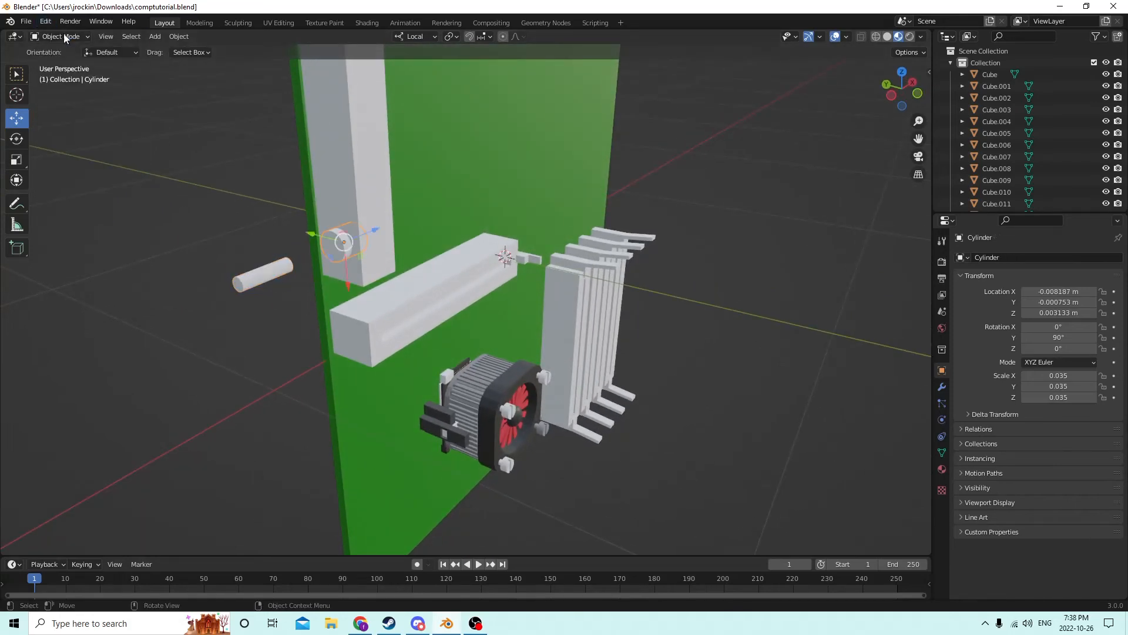
pyautogui.click(45, 21)
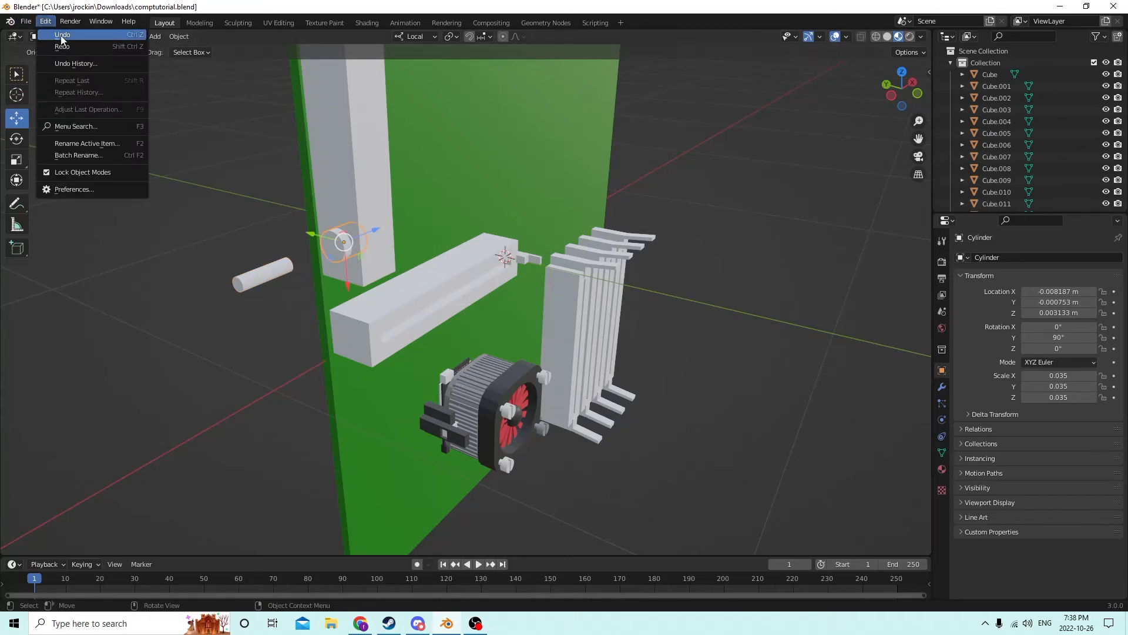
pyautogui.click(65, 49)
pyautogui.click(45, 22)
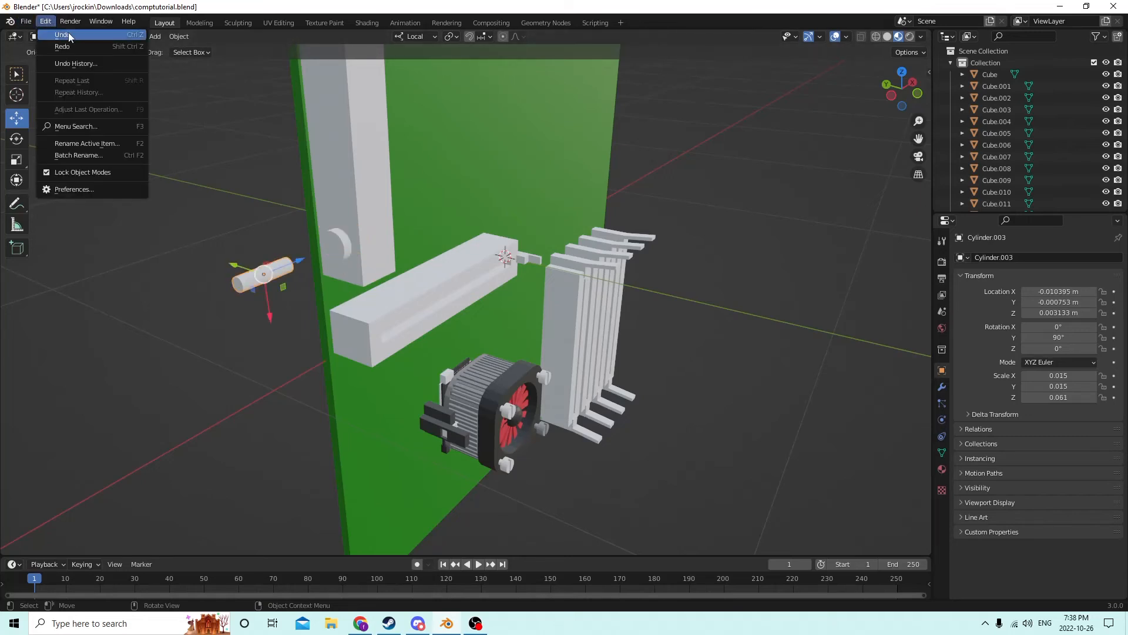
pyautogui.click(65, 48)
# - Duplicate the thin cylinder in place and move the copy -0.002954 m along local Z, away from the block
pyautogui.moveTo(310, 199); pyautogui.dragTo(298, 193, button='middle')
pyautogui.hotkey('shift', 'd')
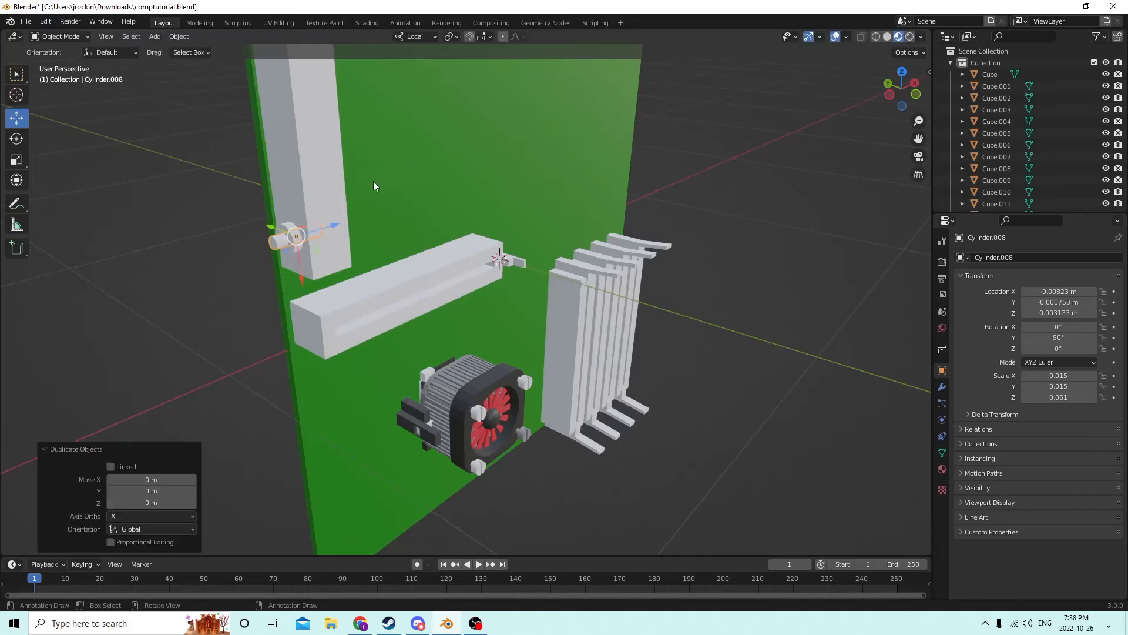
pyautogui.press('x')
pyautogui.press('x')
pyautogui.click(191, 245)
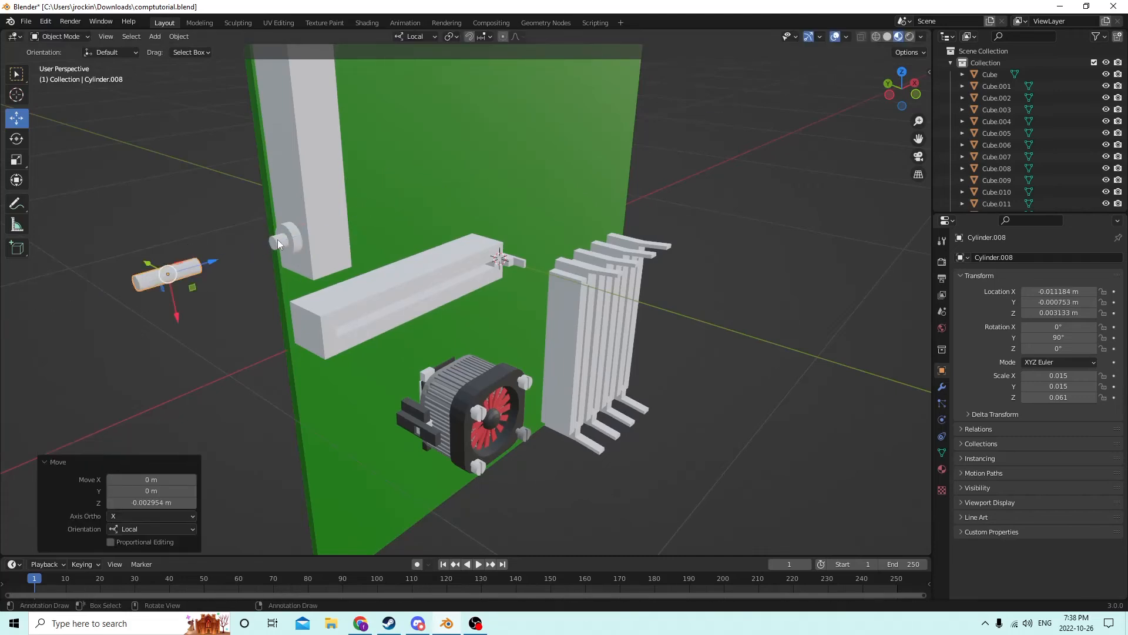
# - Subtract the thin cylinder left in the port from the wide cylinder with a Bool Tool Auto Boolean Difference
pyautogui.click(278, 239)
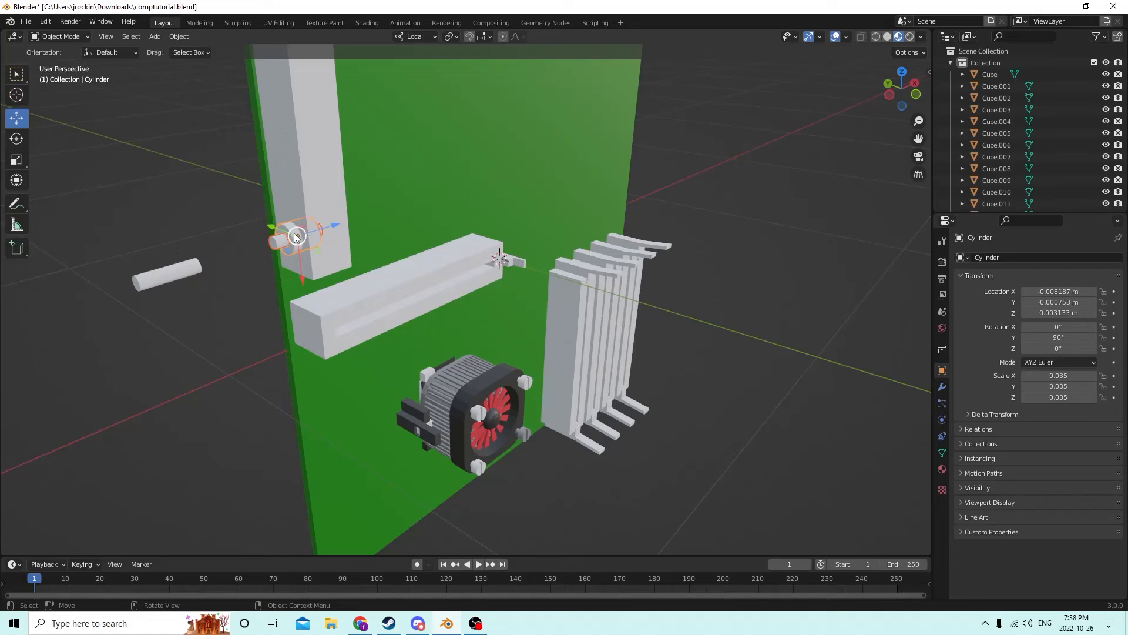
pyautogui.click(178, 37)
pyautogui.moveTo(216, 425)
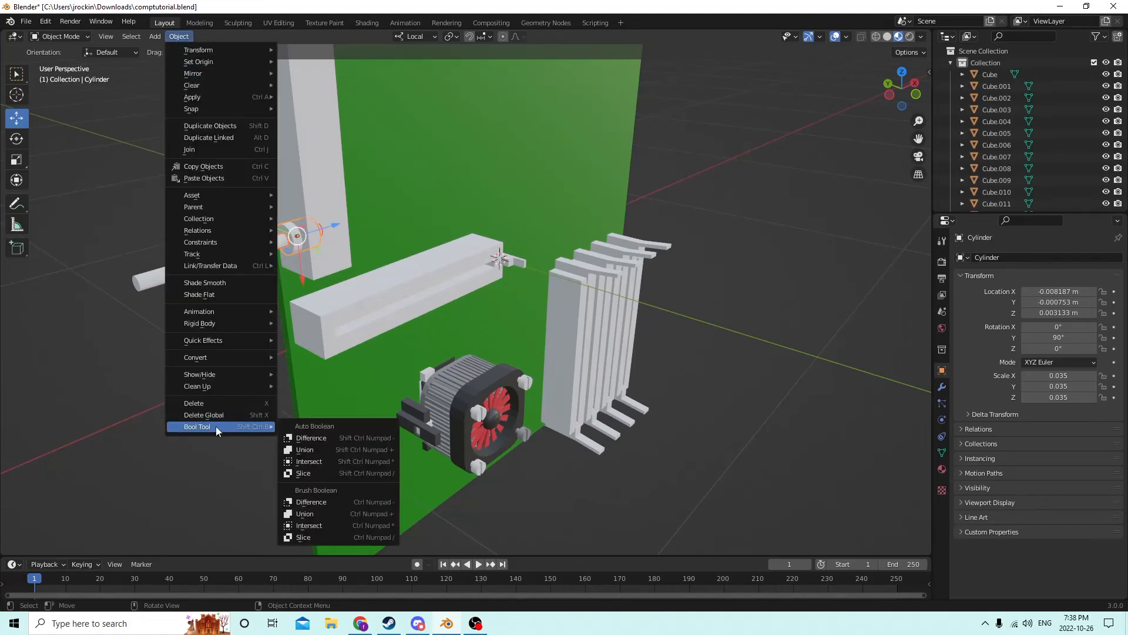
pyautogui.click(294, 437)
pyautogui.moveTo(275, 361); pyautogui.dragTo(288, 333, button='middle')
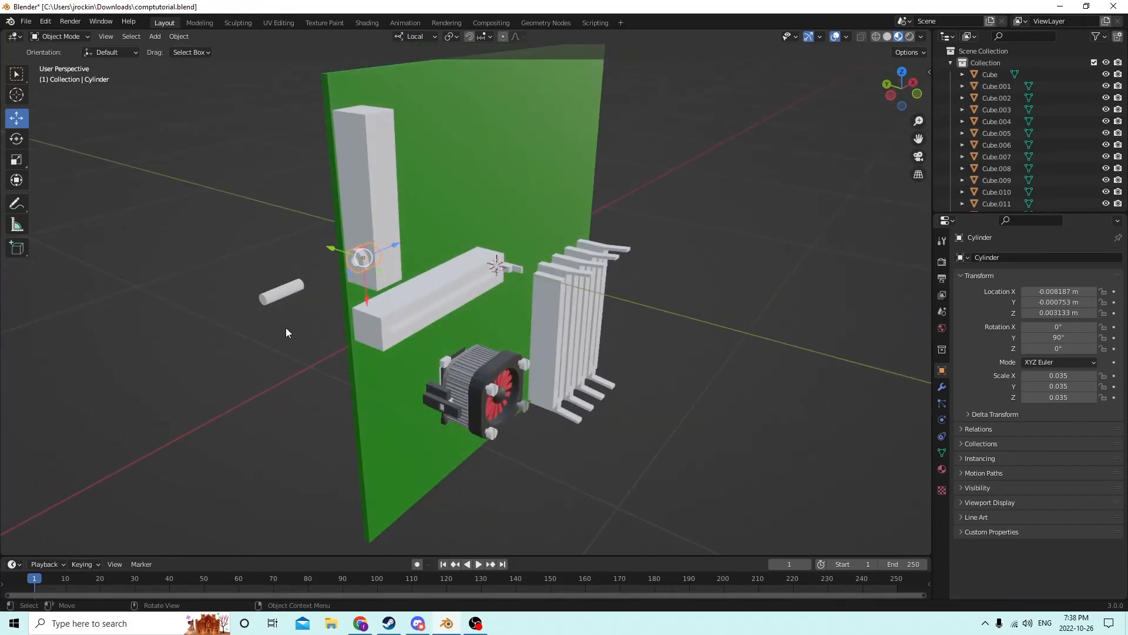
# - Move the spare thin cylinder along local Z back into the wide cylinder's hole, to location X -0.008269 m
pyautogui.click(267, 303)
pyautogui.moveTo(270, 289); pyautogui.dragTo(238, 286, button='middle')
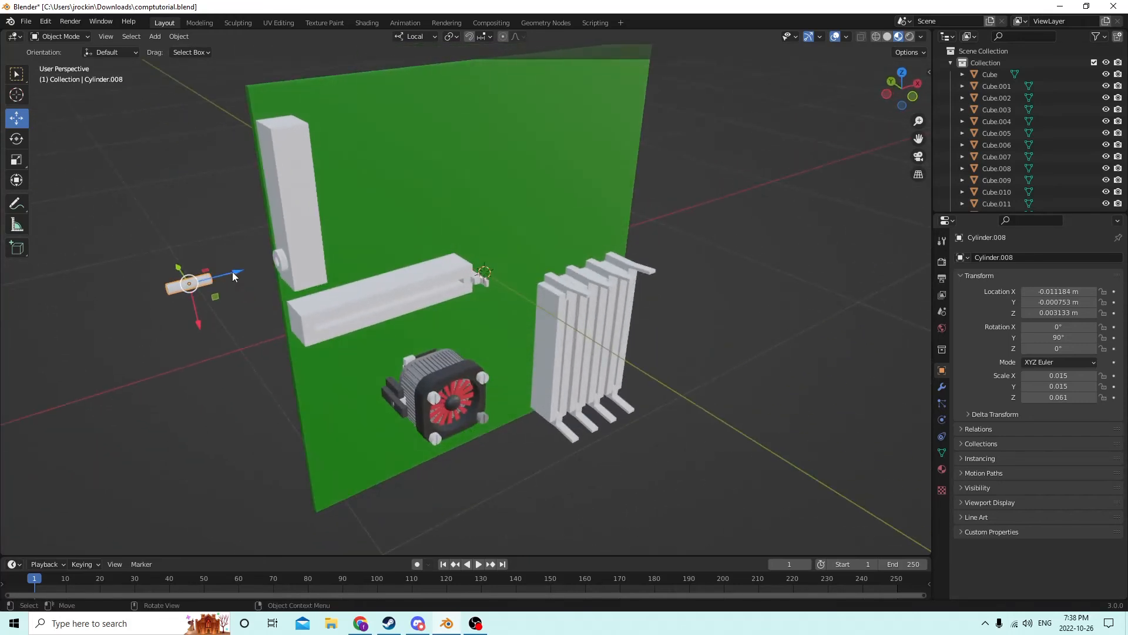
pyautogui.press('g')
pyautogui.press('z')
pyautogui.click(323, 252)
pyautogui.moveTo(323, 253); pyautogui.dragTo(354, 266, button='middle')
pyautogui.press('g')
pyautogui.press('z')
pyautogui.press('z')
pyautogui.click(329, 248)
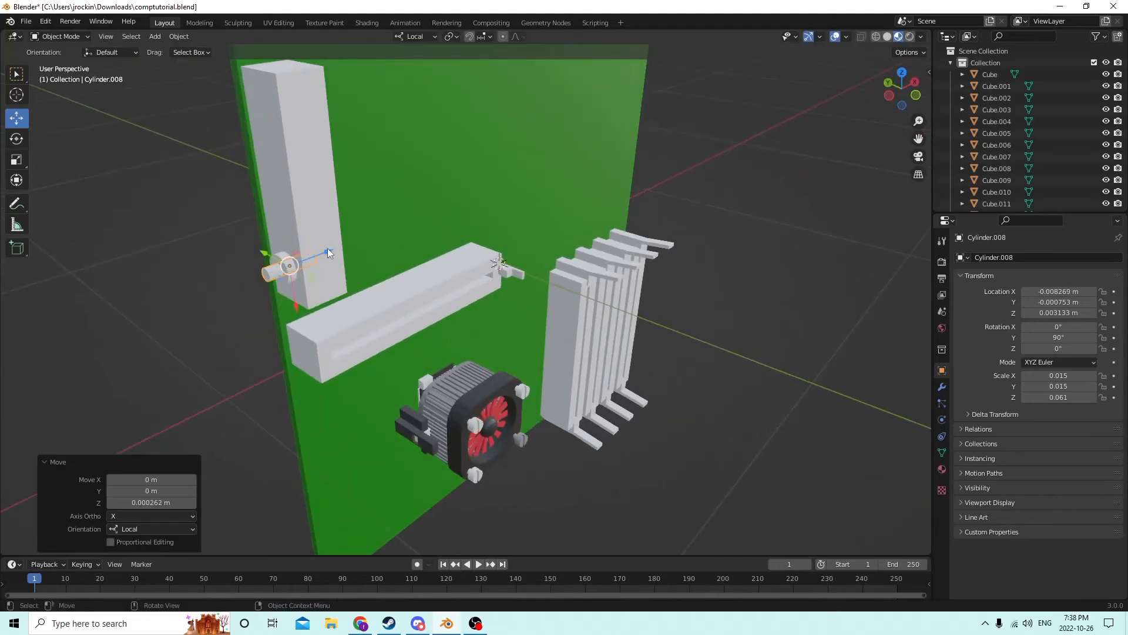
# - Duplicate the port's thin and wide cylinders in place and move the copies -0.000987 m along local X, up the block
pyautogui.click(276, 252)
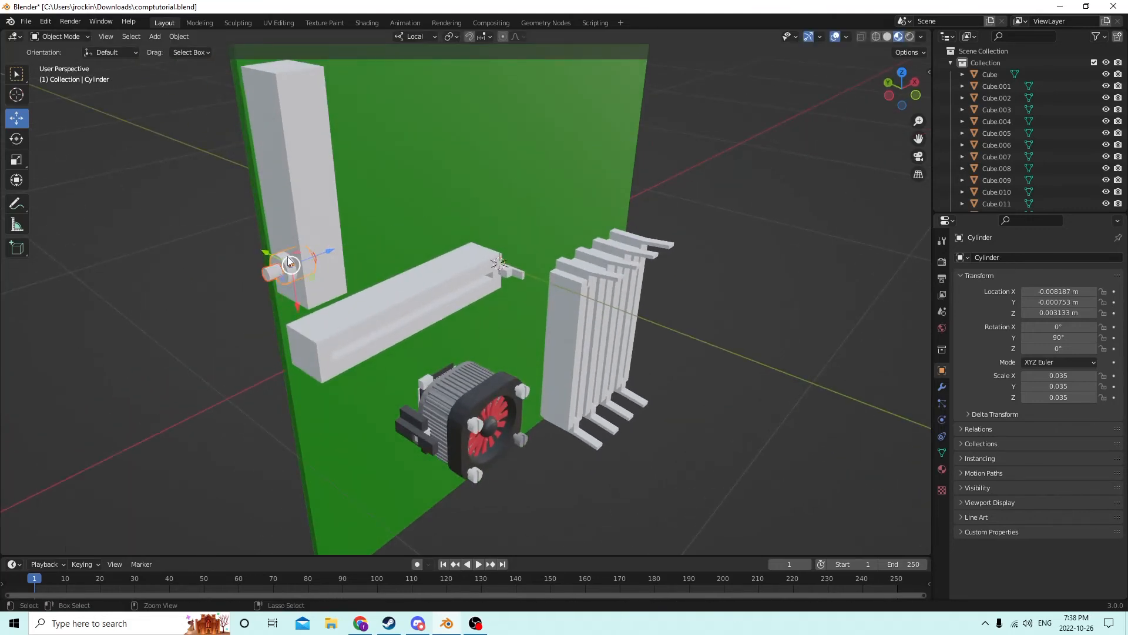
pyautogui.click(287, 256)
pyautogui.rightClick(307, 216)
pyautogui.moveTo(478, 200); pyautogui.dragTo(435, 196, button='middle')
pyautogui.hotkey('shift', 'd')
pyautogui.rightClick(345, 231)
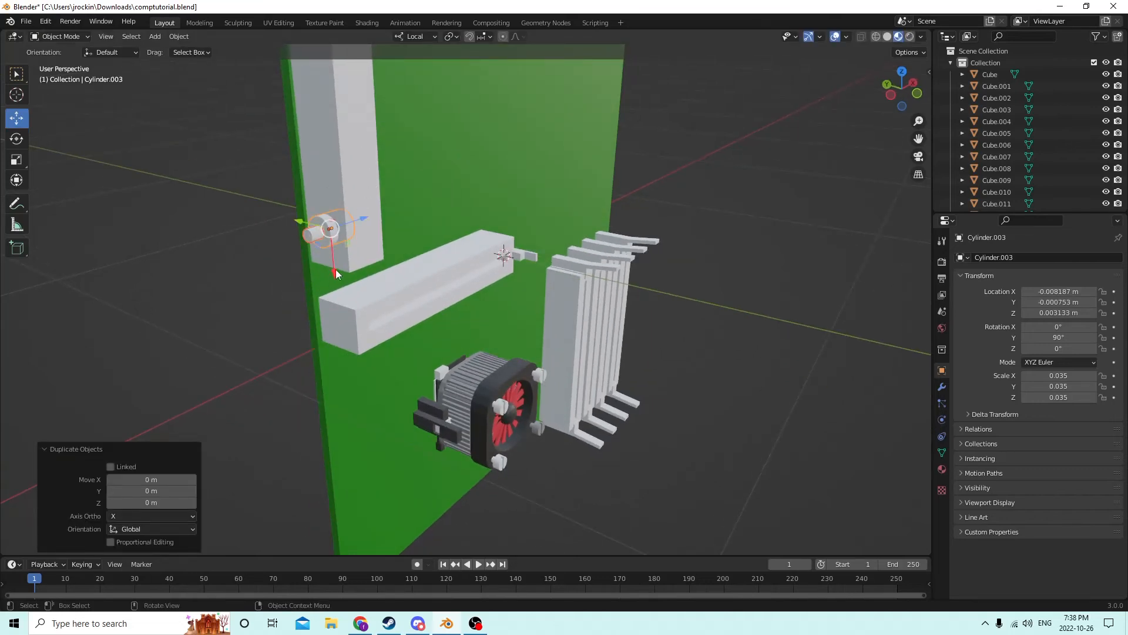
pyautogui.moveTo(336, 273); pyautogui.dragTo(327, 227)
pyautogui.moveTo(328, 227); pyautogui.dragTo(319, 236, button='middle')
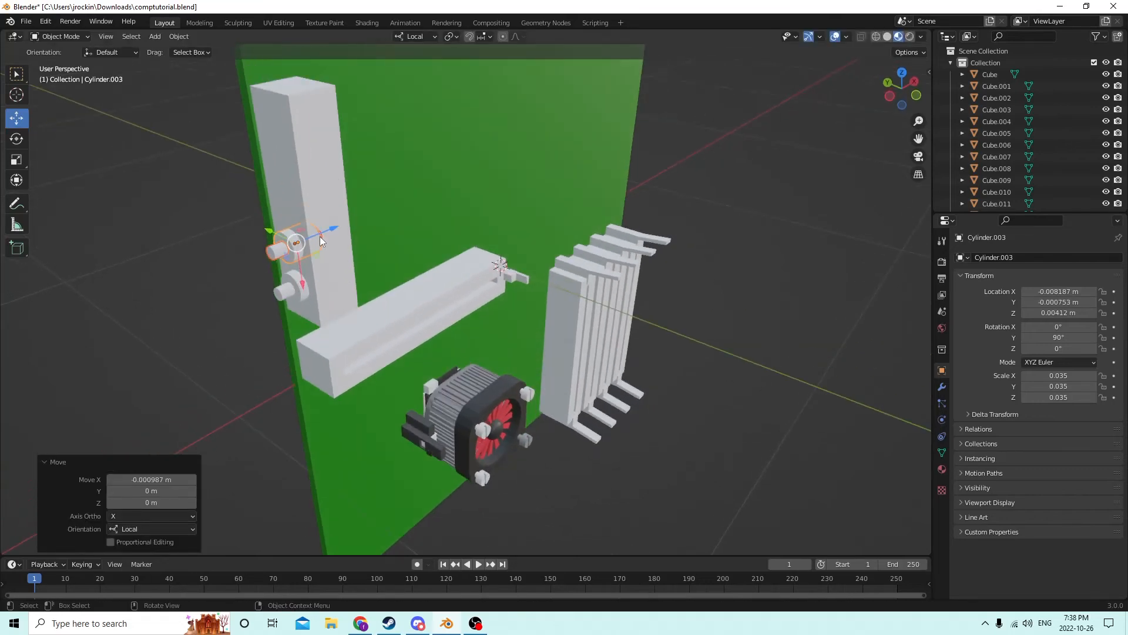
# - Duplicate the second port's cylinders in place and move this third pair -0.000978 m along local X, up the block
pyautogui.hotkey('shift', 'd')
pyautogui.rightClick(312, 170)
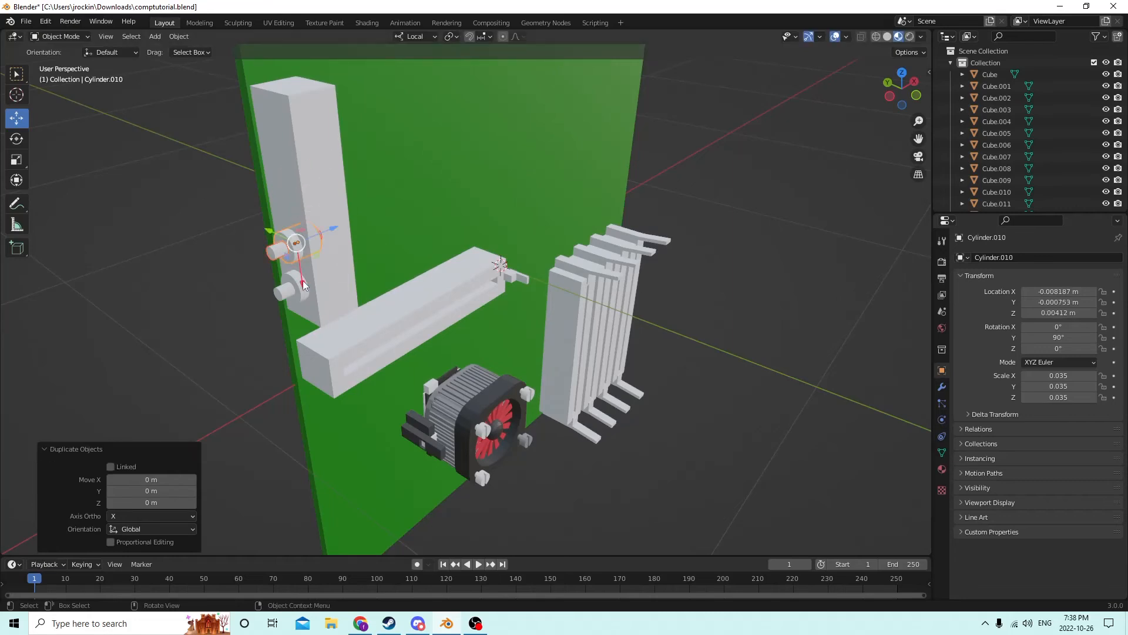
pyautogui.moveTo(302, 284); pyautogui.dragTo(306, 223)
pyautogui.moveTo(305, 224); pyautogui.dragTo(310, 207, button='middle')
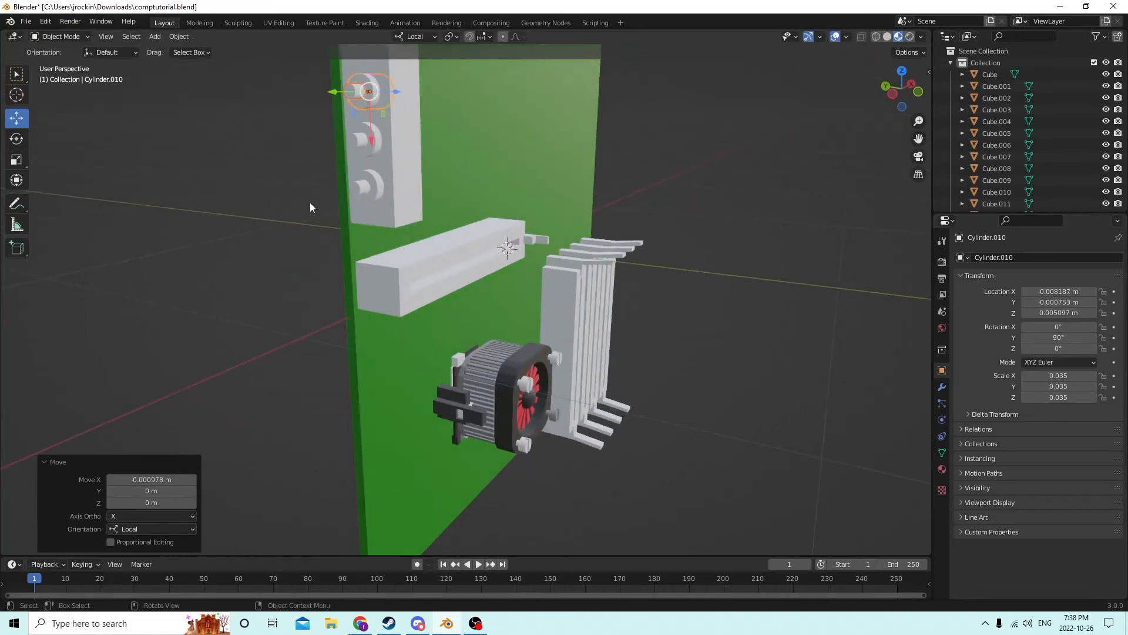
# - Add a fourth pair of port cylinders -0.001055 m further along local X and delete it
pyautogui.hotkey('shift', 'd')
pyautogui.rightClick(333, 166)
pyautogui.moveTo(333, 165); pyautogui.dragTo(366, 220, button='middle')
pyautogui.moveTo(365, 221); pyautogui.dragTo(365, 176)
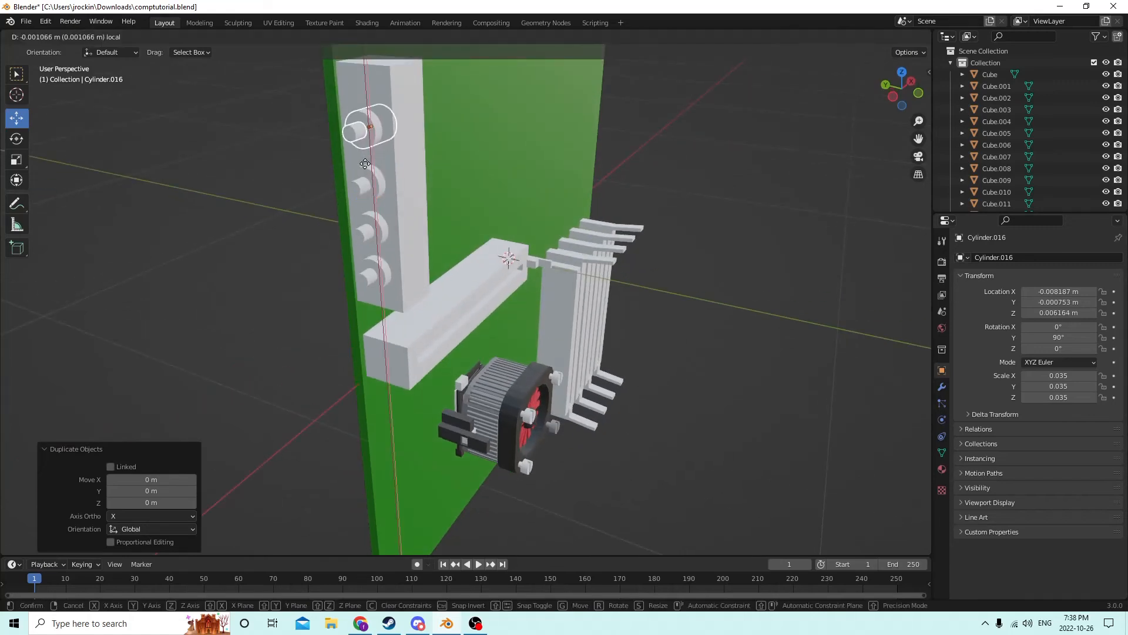
pyautogui.moveTo(364, 176); pyautogui.dragTo(408, 142, button='middle')
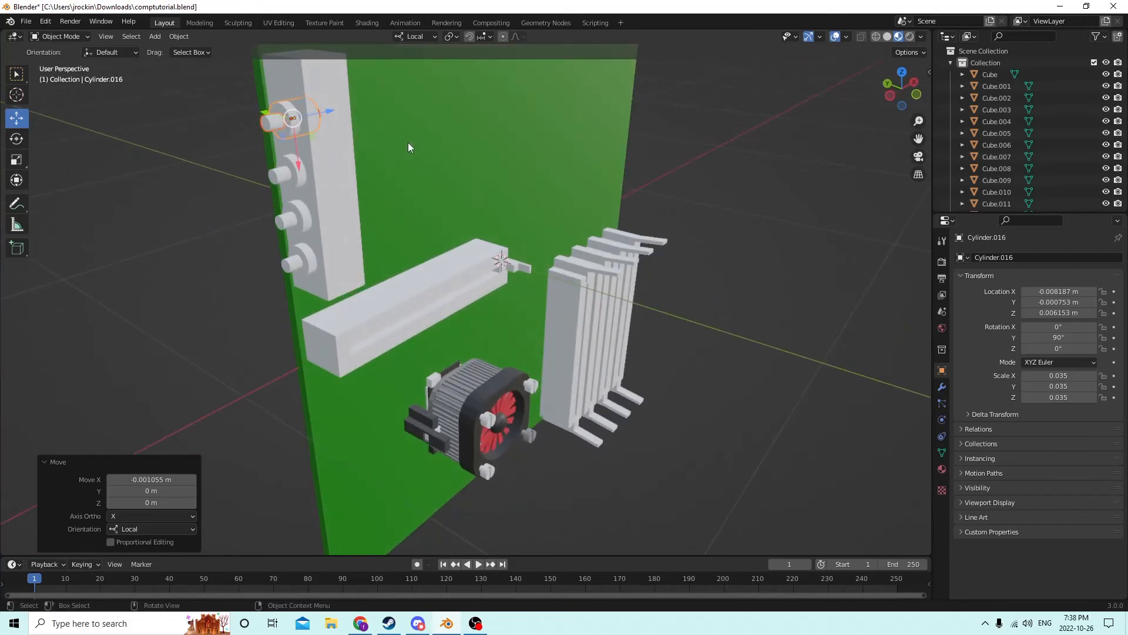
pyautogui.press('Delete')
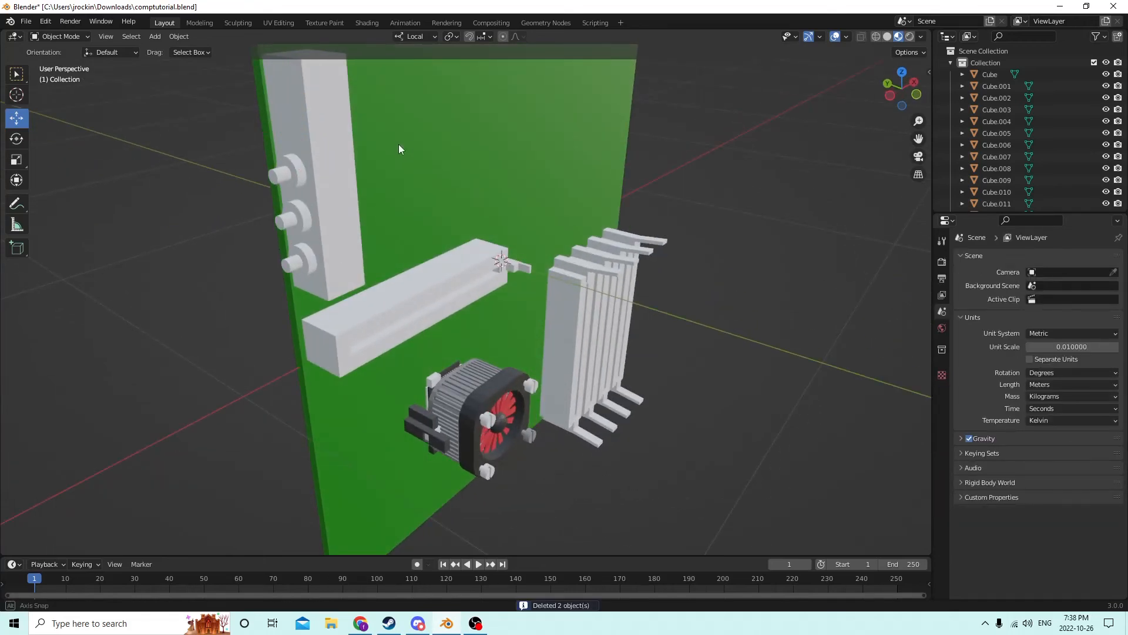
# - Delete the thin and wide cylinders of the third, uppermost port
pyautogui.moveTo(398, 143)
pyautogui.mouseDown(button='middle')
pyautogui.moveTo(424, 140)
pyautogui.moveTo(403, 137)
pyautogui.mouseUp(button='middle')
pyautogui.click(394, 150)
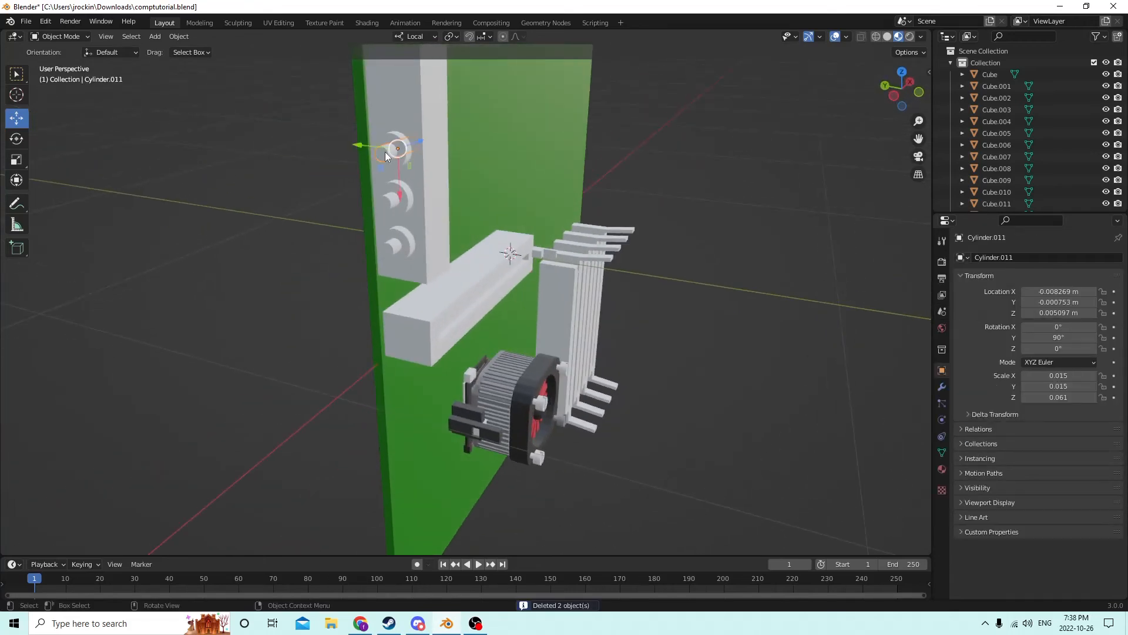
pyautogui.press('x')
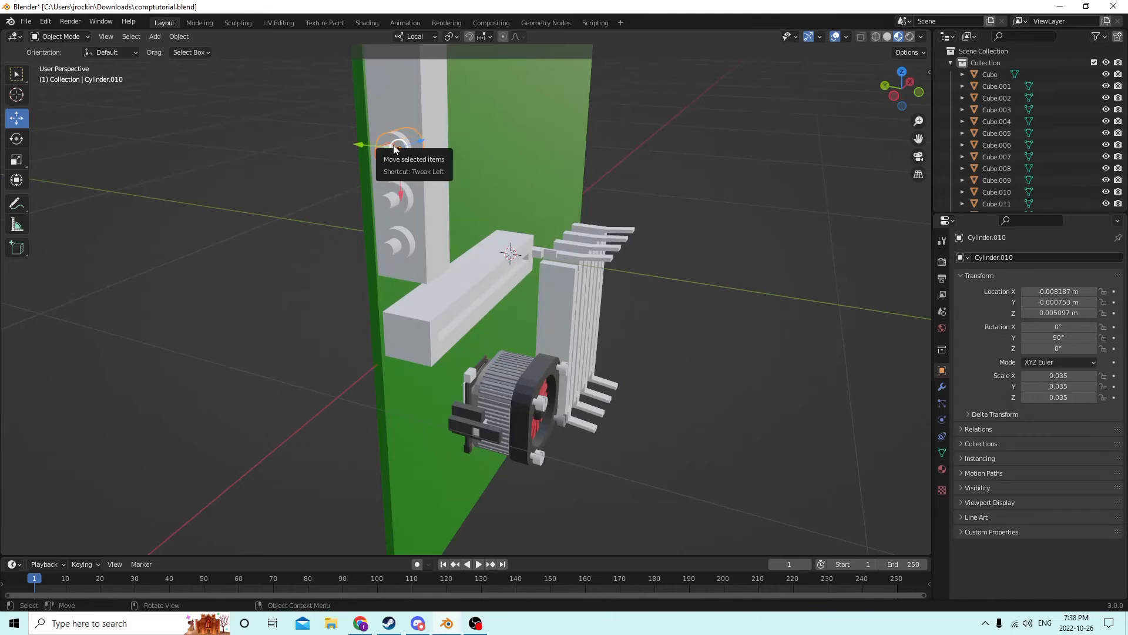
pyautogui.click(393, 146)
# - Move the lowest port's thin cylinder -0.002068 m along local Z, out of its hole, and delete it
pyautogui.click(391, 191)
pyautogui.scroll(3, 407, 201)
pyautogui.moveTo(391, 192); pyautogui.dragTo(345, 232, button='middle')
pyautogui.click(418, 230)
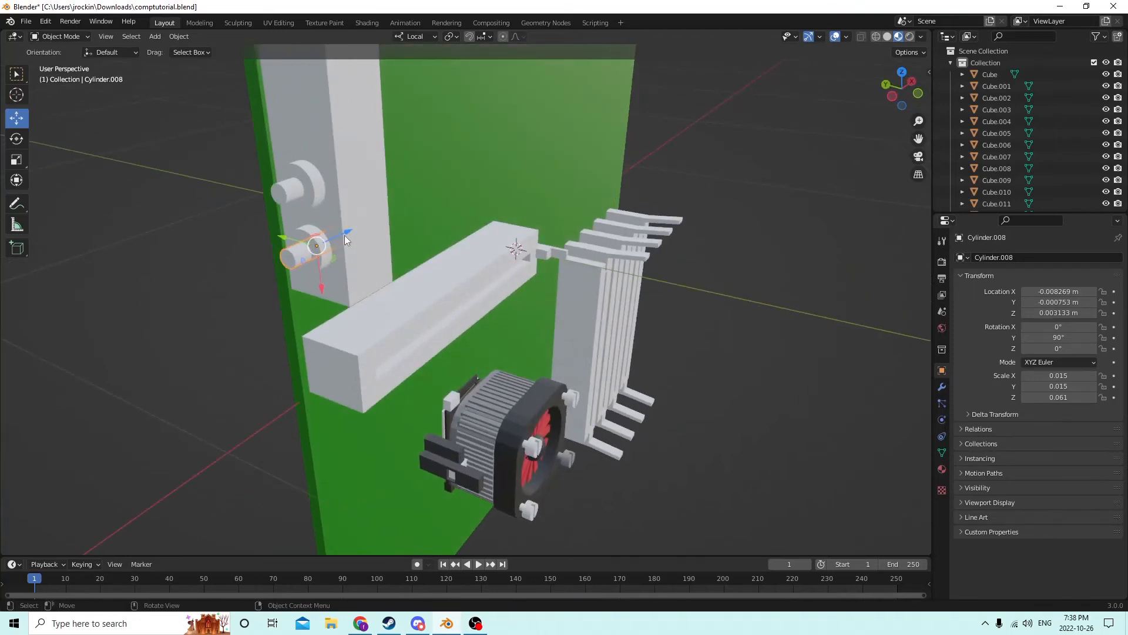
pyautogui.moveTo(345, 238); pyautogui.dragTo(246, 290)
pyautogui.moveTo(247, 291); pyautogui.dragTo(280, 256, button='middle')
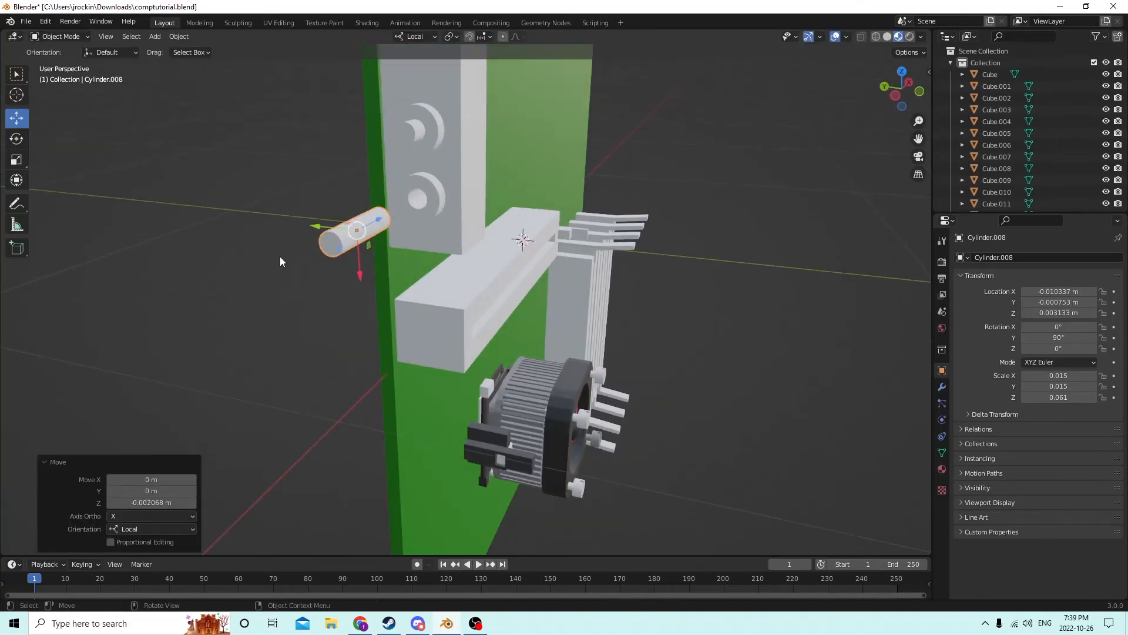
pyautogui.press('Delete')
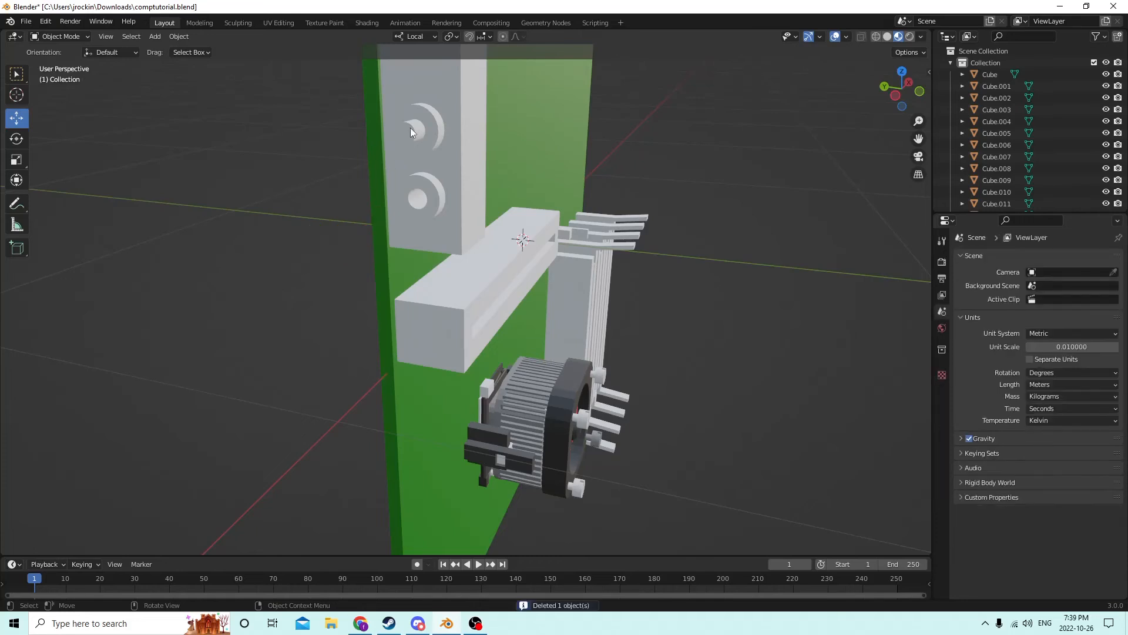
# - Subtract the second port's thin cylinder from the vertical block with a Bool Tool Auto Boolean Difference
pyautogui.click(410, 128)
pyautogui.keyDown('shift'); pyautogui.click(438, 127); pyautogui.keyUp('shift')
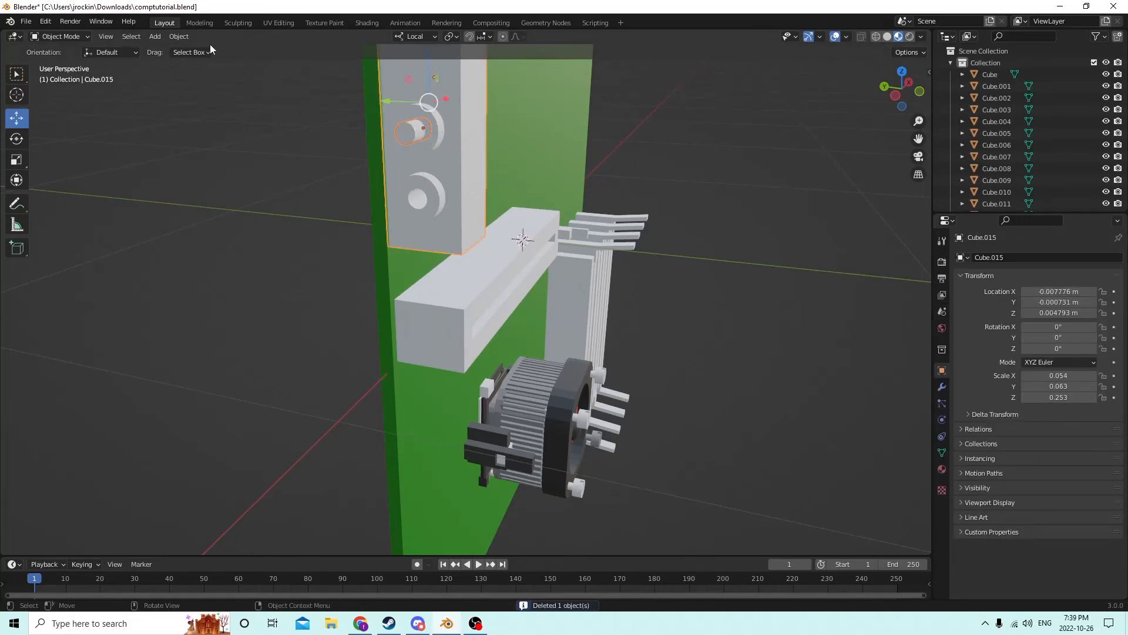
pyautogui.click(179, 37)
pyautogui.moveTo(208, 427)
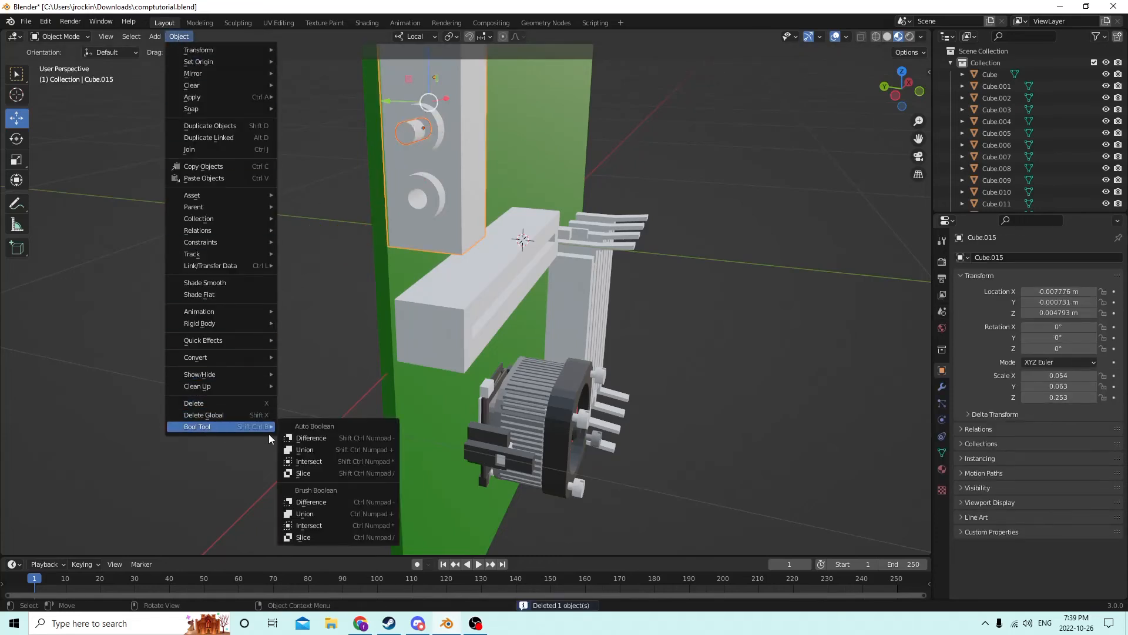
pyautogui.click(306, 438)
pyautogui.moveTo(308, 322); pyautogui.dragTo(378, 315, button='middle')
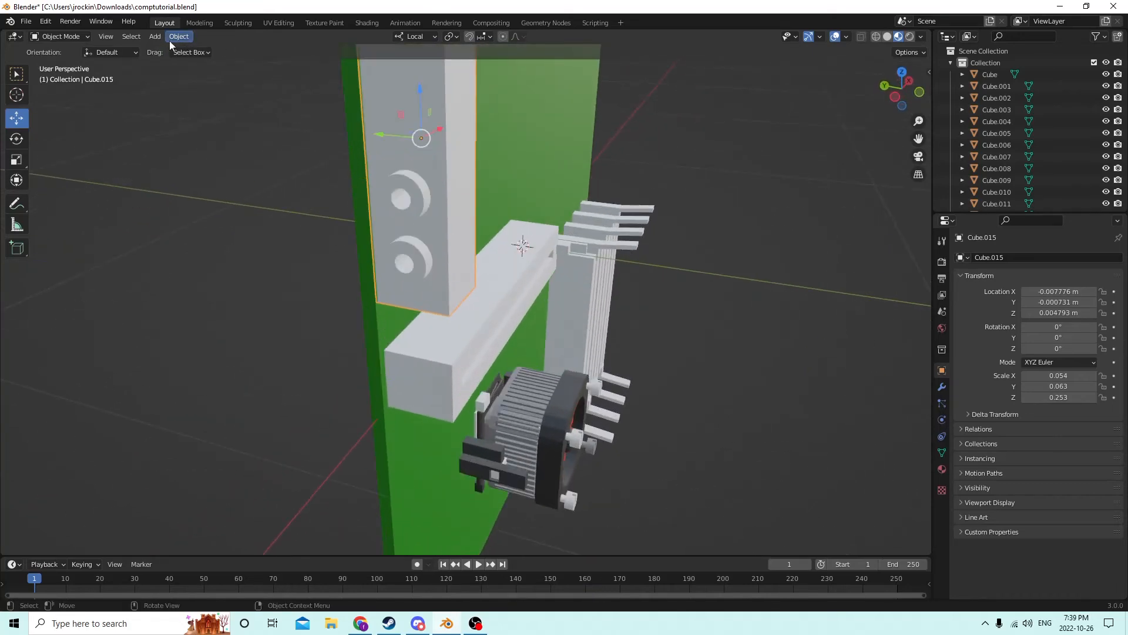
pyautogui.moveTo(323, 105); pyautogui.dragTo(407, 112, button='middle')
pyautogui.scroll(-2, 371, 104)
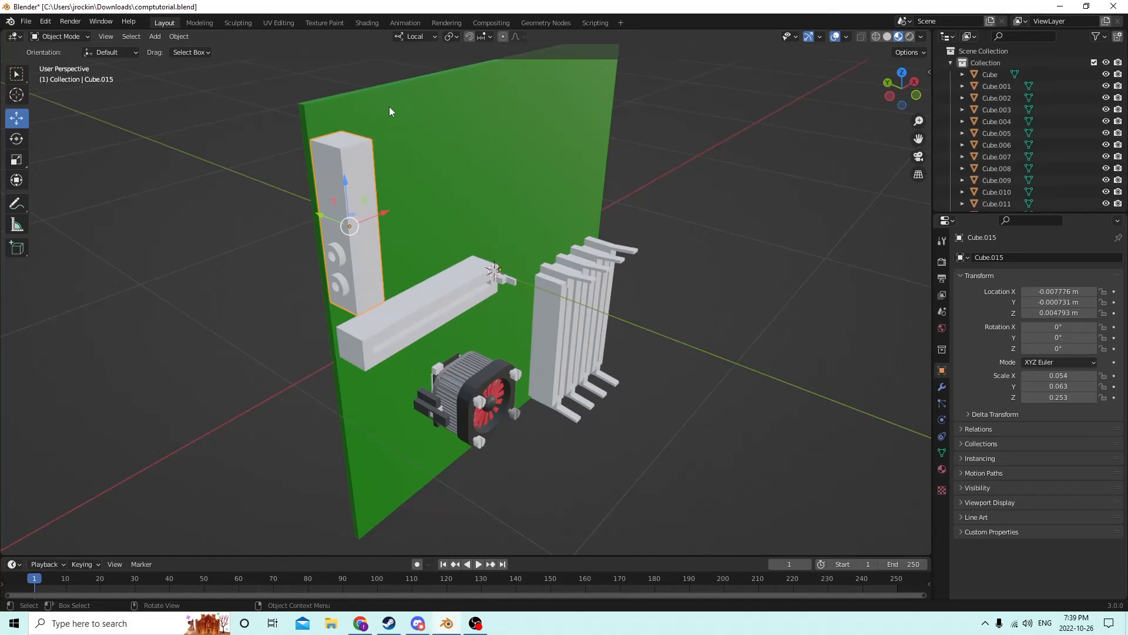
pyautogui.moveTo(476, 151); pyautogui.dragTo(538, 139, button='middle')
pyautogui.scroll(-1, 534, 156)
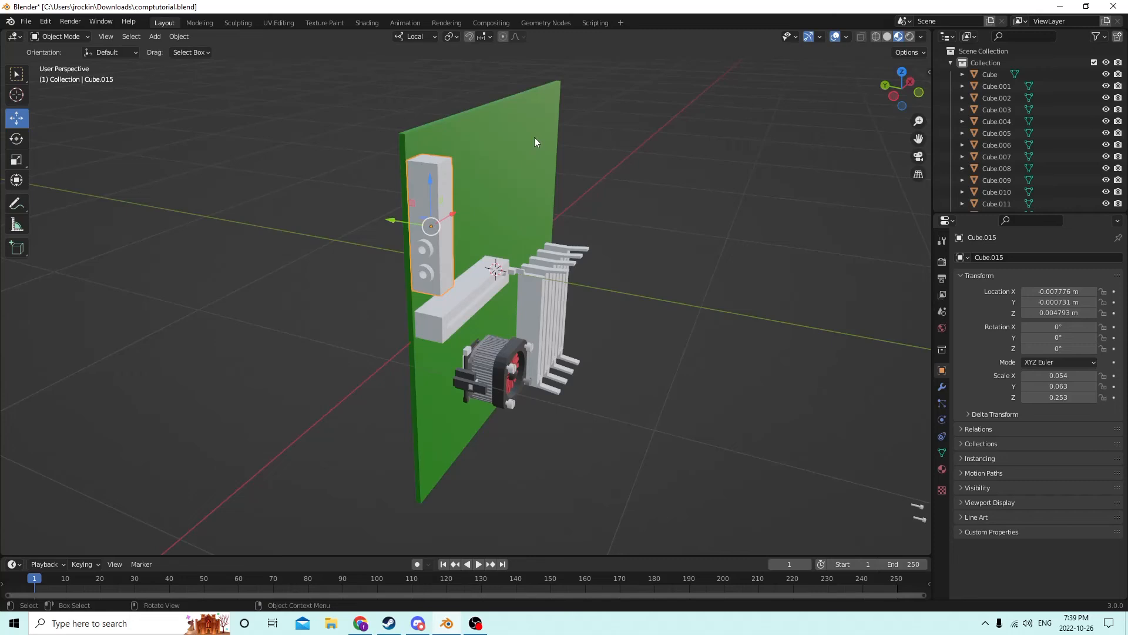
# - Add a cube, move it to X -0.003844 m and scale it down uniformly to 0.416
pyautogui.hotkey('shift', 'a')
pyautogui.moveTo(532, 137)
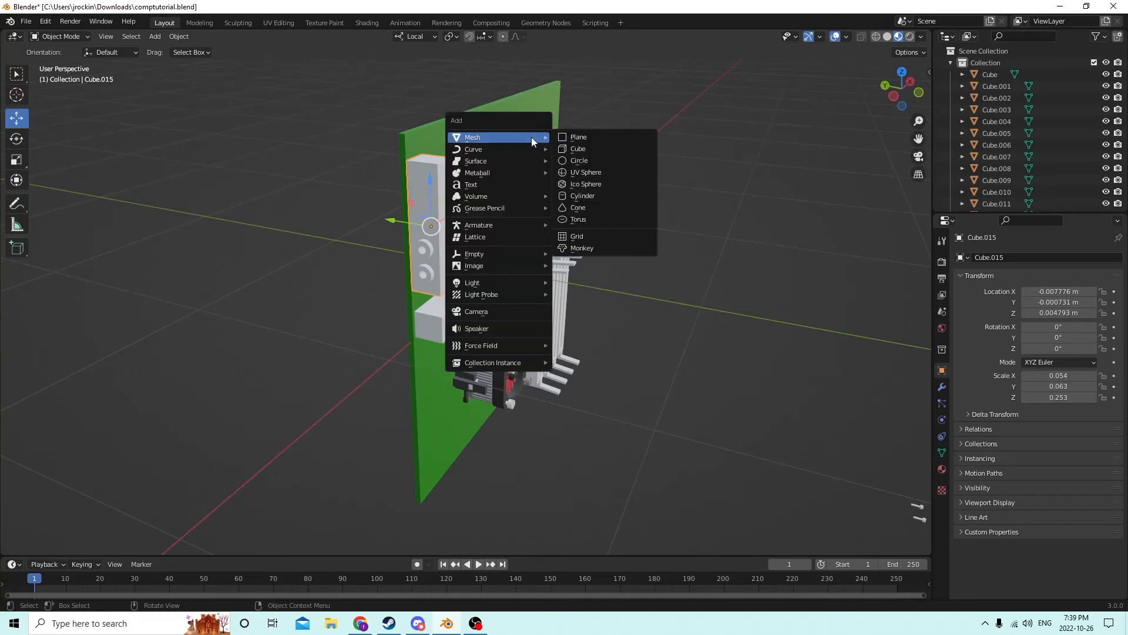
pyautogui.click(569, 148)
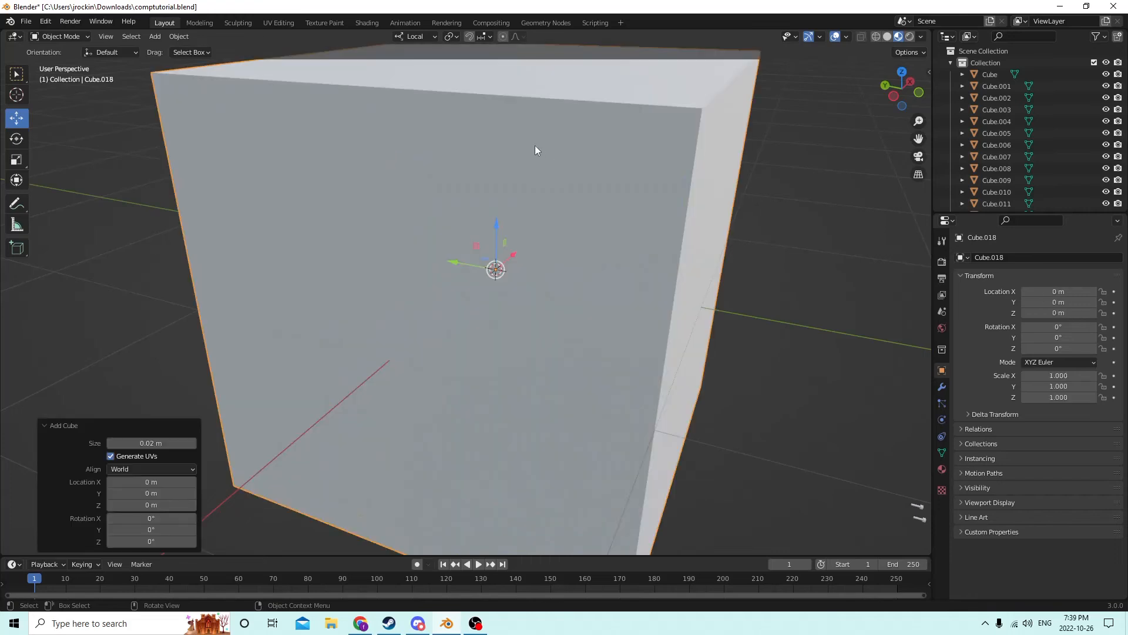
pyautogui.scroll(-1, 567, 167)
pyautogui.press('s')
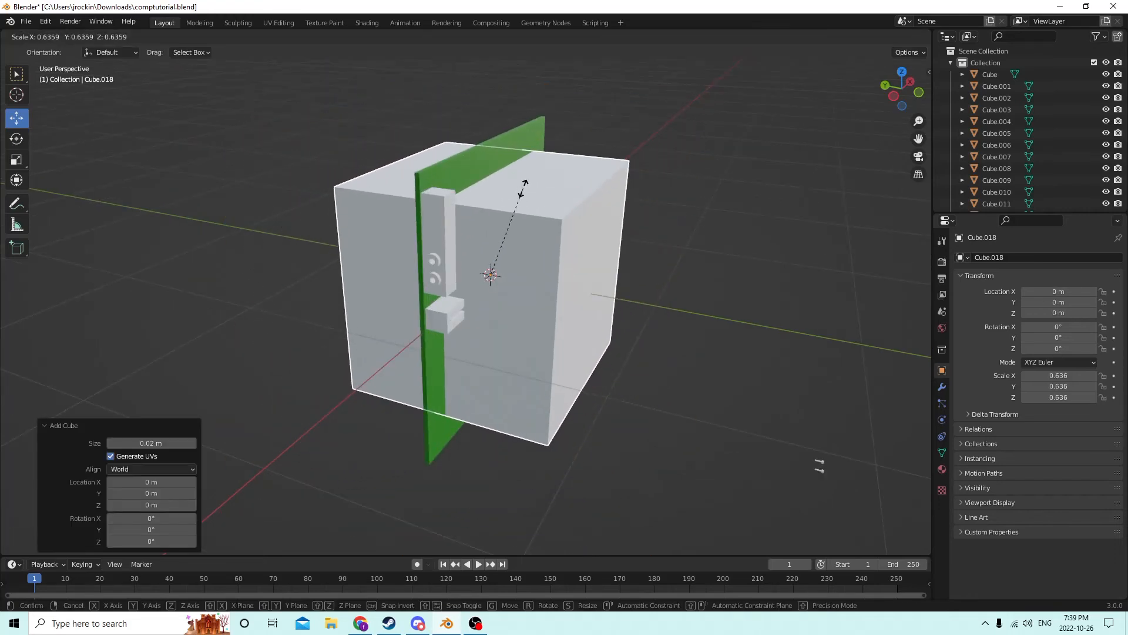
pyautogui.click(521, 189)
pyautogui.moveTo(522, 188); pyautogui.dragTo(530, 278, button='middle')
pyautogui.moveTo(513, 273); pyautogui.dragTo(457, 286)
pyautogui.moveTo(457, 287); pyautogui.dragTo(377, 245, button='middle')
pyautogui.press('s')
pyautogui.click(597, 265)
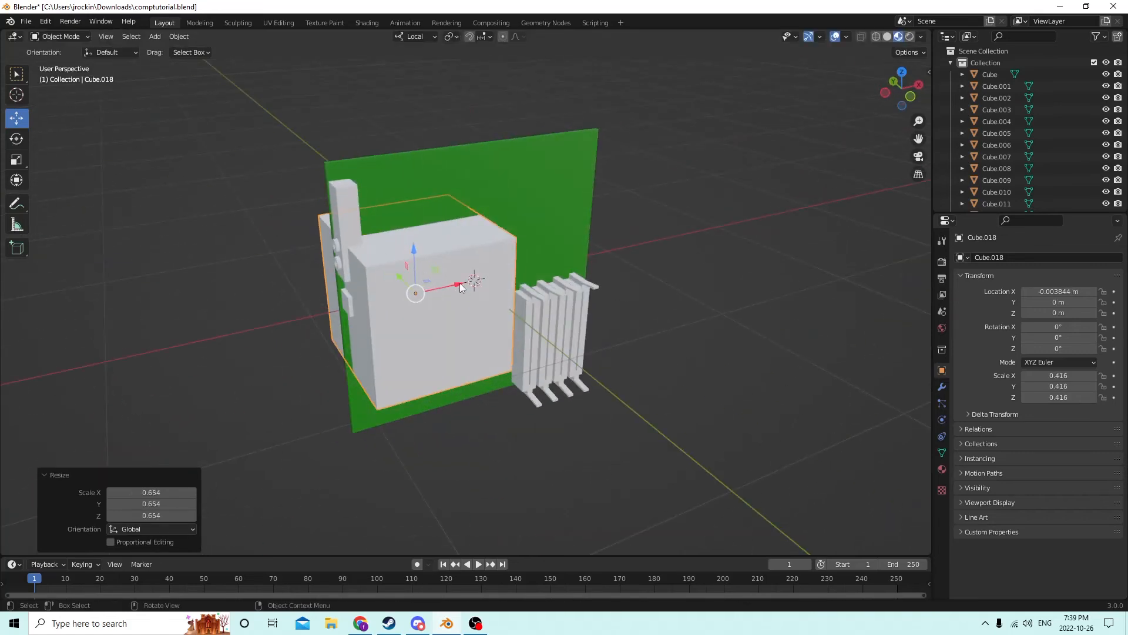
# - Scale the new cube to 0.208 and move it to X -0.006699 m and Z 0.004235 m beside the vertical block
pyautogui.moveTo(460, 286); pyautogui.dragTo(433, 290)
pyautogui.moveTo(433, 290); pyautogui.dragTo(464, 266, button='middle')
pyautogui.press('s')
pyautogui.click(558, 277)
pyautogui.moveTo(446, 267); pyautogui.dragTo(442, 182)
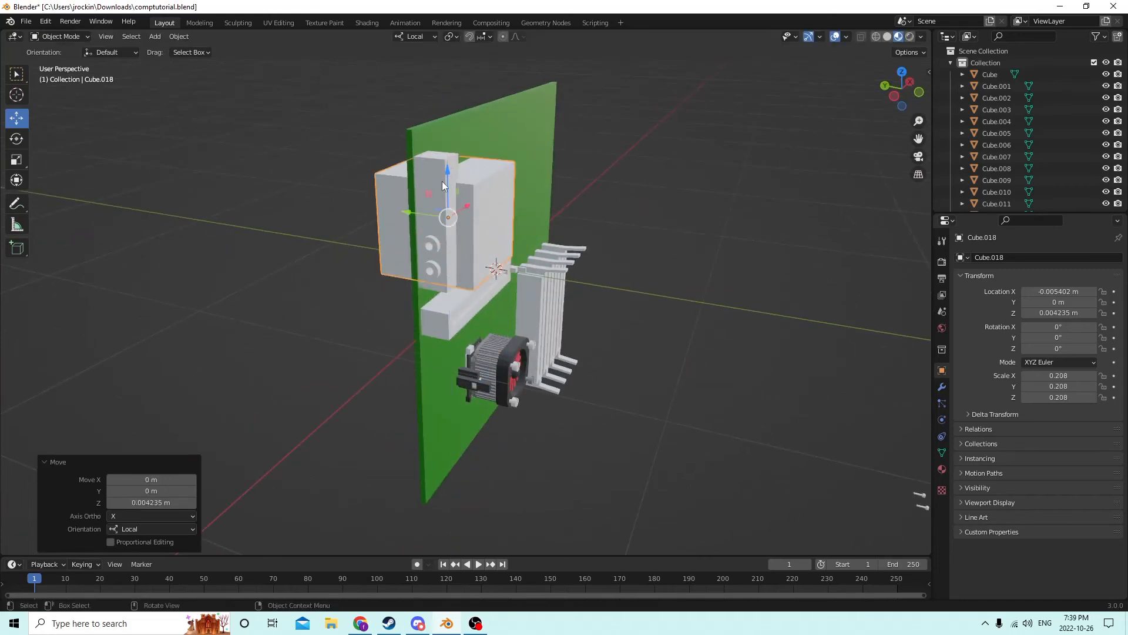
pyautogui.moveTo(442, 181); pyautogui.dragTo(424, 226, button='middle')
pyautogui.moveTo(423, 227); pyautogui.dragTo(415, 228)
pyautogui.moveTo(415, 228); pyautogui.dragTo(709, 203, button='middle')
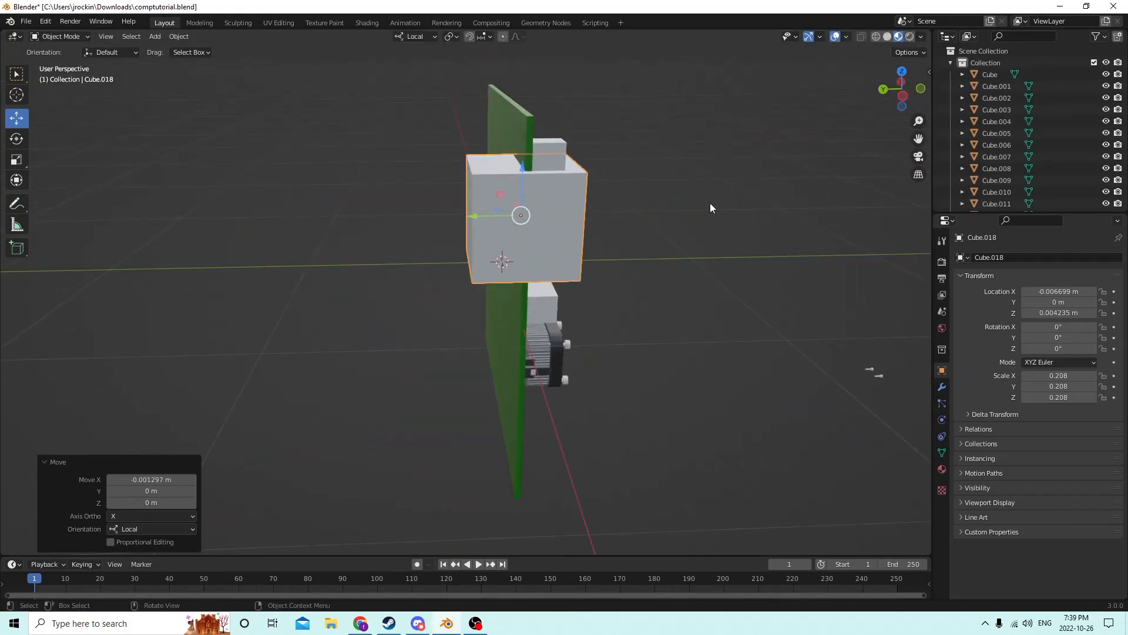
# - Shrink the cube to scale 0.088 and move it to X -0.007632 m and Y -0.000897 m
pyautogui.press('s')
pyautogui.click(628, 212)
pyautogui.moveTo(594, 210); pyautogui.dragTo(440, 210, button='middle')
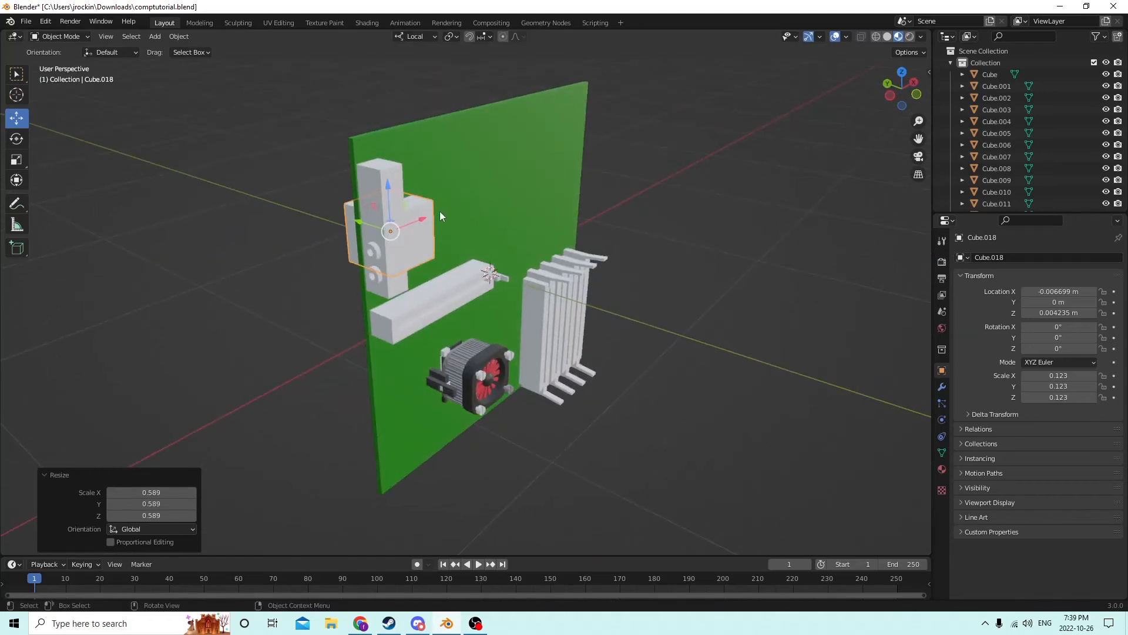
pyautogui.moveTo(413, 220); pyautogui.dragTo(394, 227)
pyautogui.moveTo(394, 227); pyautogui.dragTo(475, 242, button='middle')
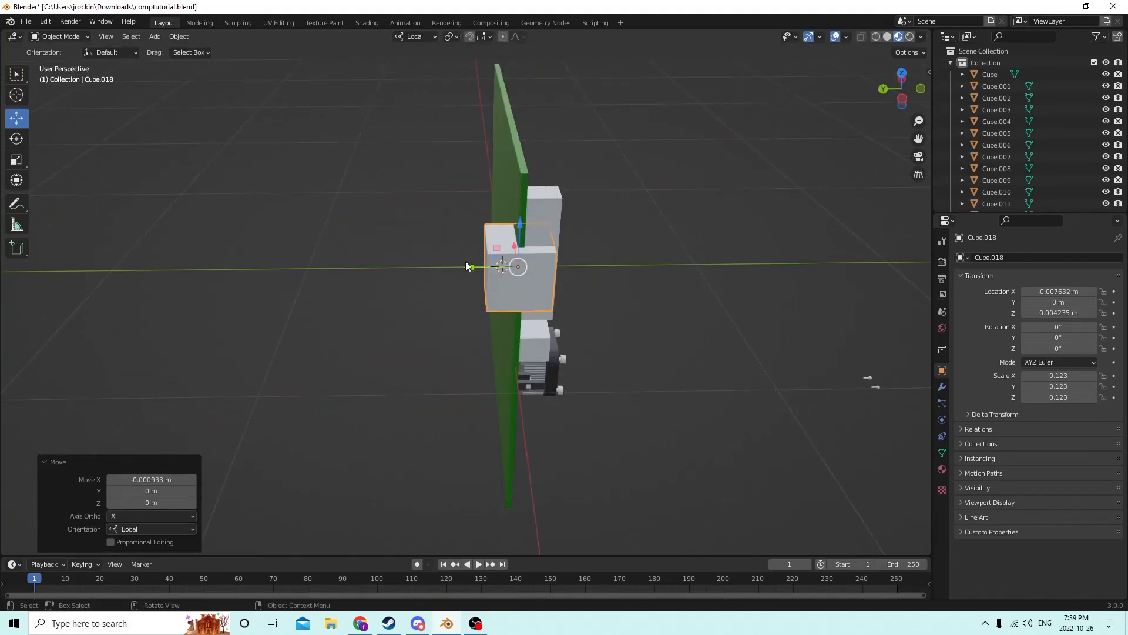
pyautogui.moveTo(466, 261); pyautogui.dragTo(488, 262)
pyautogui.press('s')
pyautogui.click(675, 242)
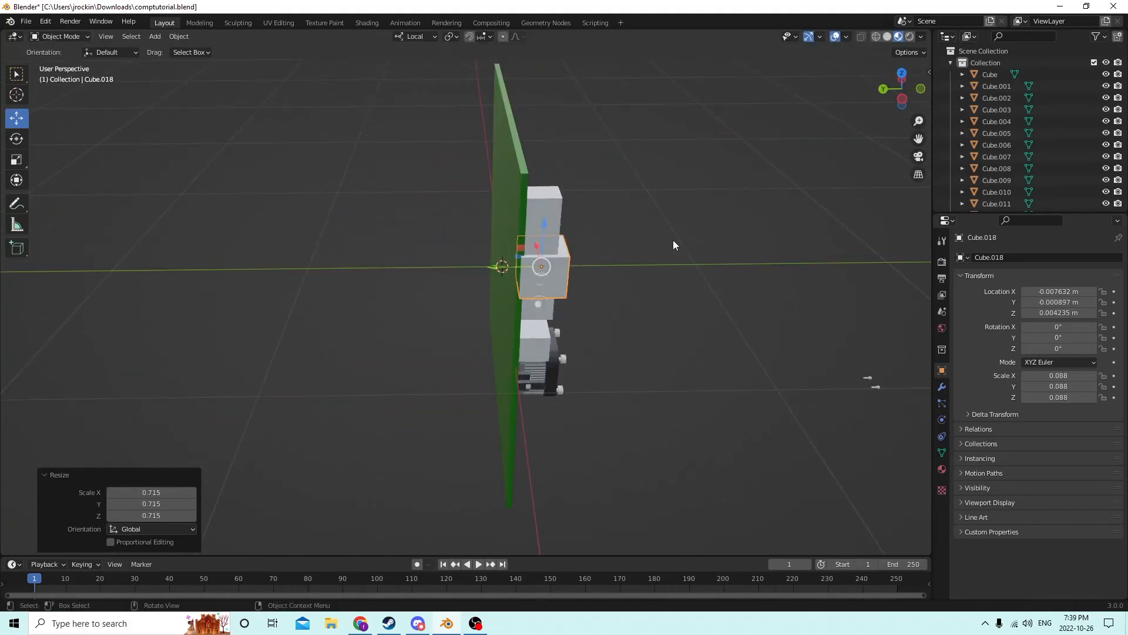
# - Move the cube 0.000137 m along local Y and scale it by 0.537 to fit the block's width
pyautogui.moveTo(674, 242)
pyautogui.mouseDown(button='middle')
pyautogui.moveTo(605, 235)
pyautogui.moveTo(662, 255)
pyautogui.mouseUp(button='middle')
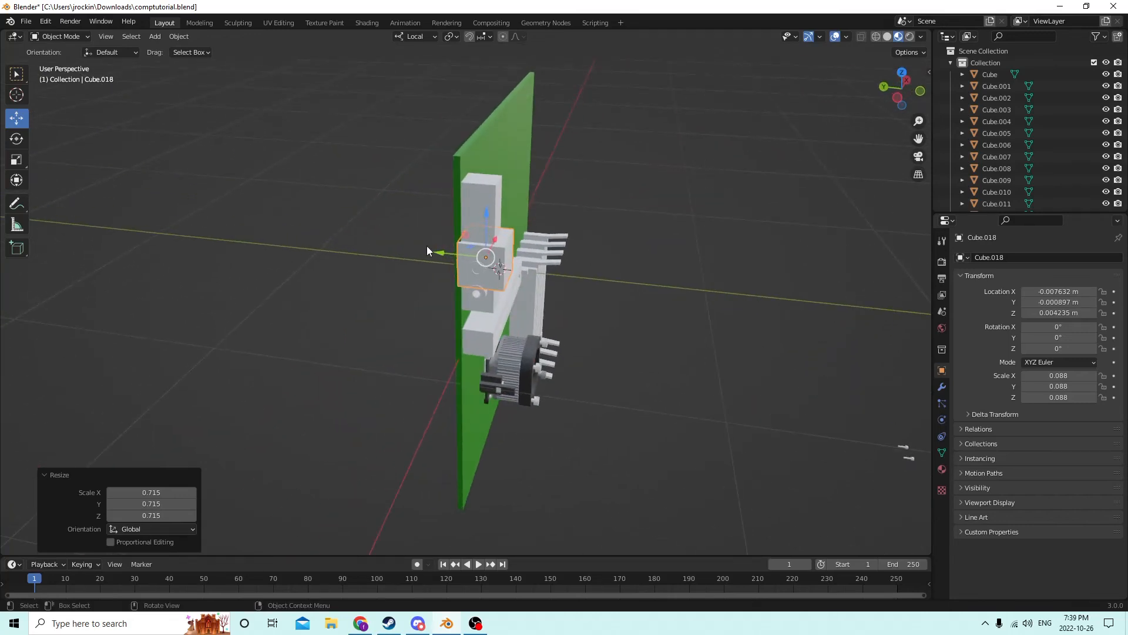
pyautogui.moveTo(431, 249); pyautogui.dragTo(429, 250)
pyautogui.moveTo(428, 250); pyautogui.dragTo(437, 234, button='middle')
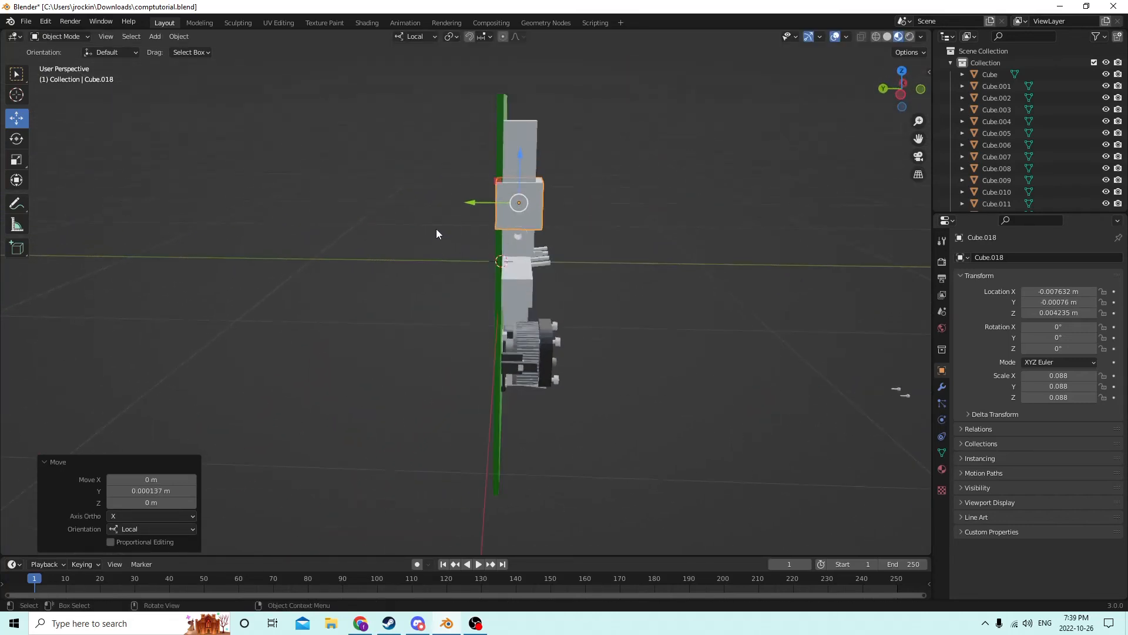
pyautogui.press('s')
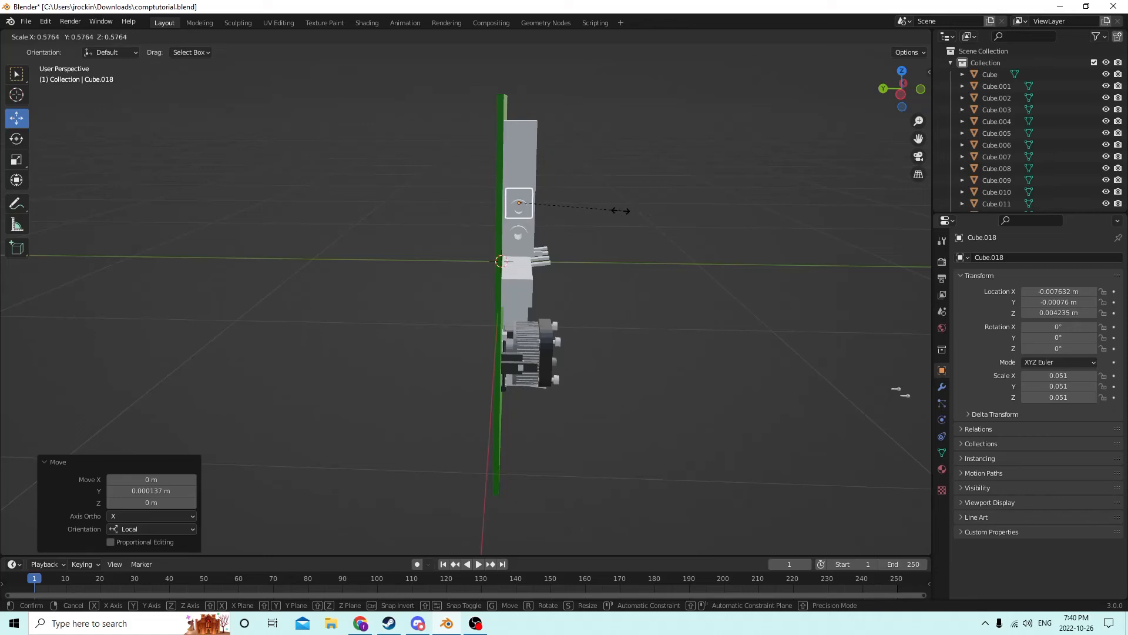
pyautogui.click(614, 211)
pyautogui.scroll(2, 594, 209)
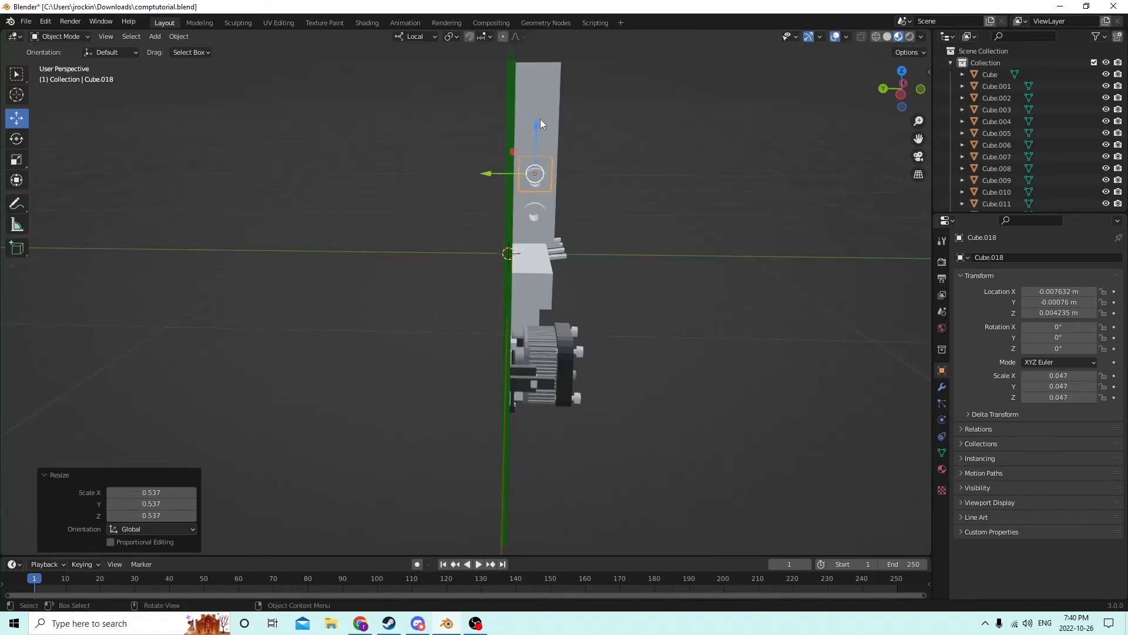
# - Move the small cube to X -0.01051 m and Z 0.005642 m, out in front of the vertical block above the round ports
pyautogui.moveTo(541, 123); pyautogui.dragTo(530, 104)
pyautogui.moveTo(530, 105); pyautogui.dragTo(455, 160, button='middle')
pyautogui.moveTo(362, 231); pyautogui.dragTo(344, 234)
pyautogui.moveTo(345, 234); pyautogui.dragTo(447, 209, button='middle')
pyautogui.moveTo(509, 168); pyautogui.dragTo(523, 147, button='middle')
pyautogui.scroll(-1, 524, 147)
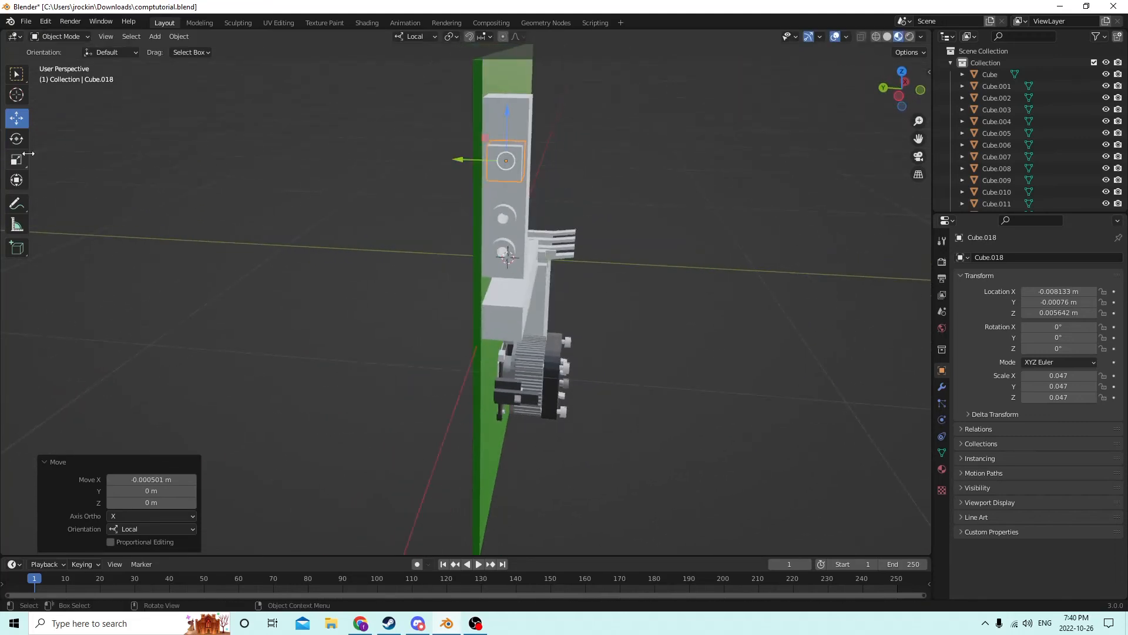
pyautogui.moveTo(258, 140); pyautogui.dragTo(237, 143, button='middle')
pyautogui.moveTo(421, 163); pyautogui.dragTo(353, 177)
pyautogui.moveTo(353, 176); pyautogui.dragTo(533, 108, button='middle')
# - Try to taper the small cube by narrowing its bottom face along local Y
pyautogui.press('Tab')
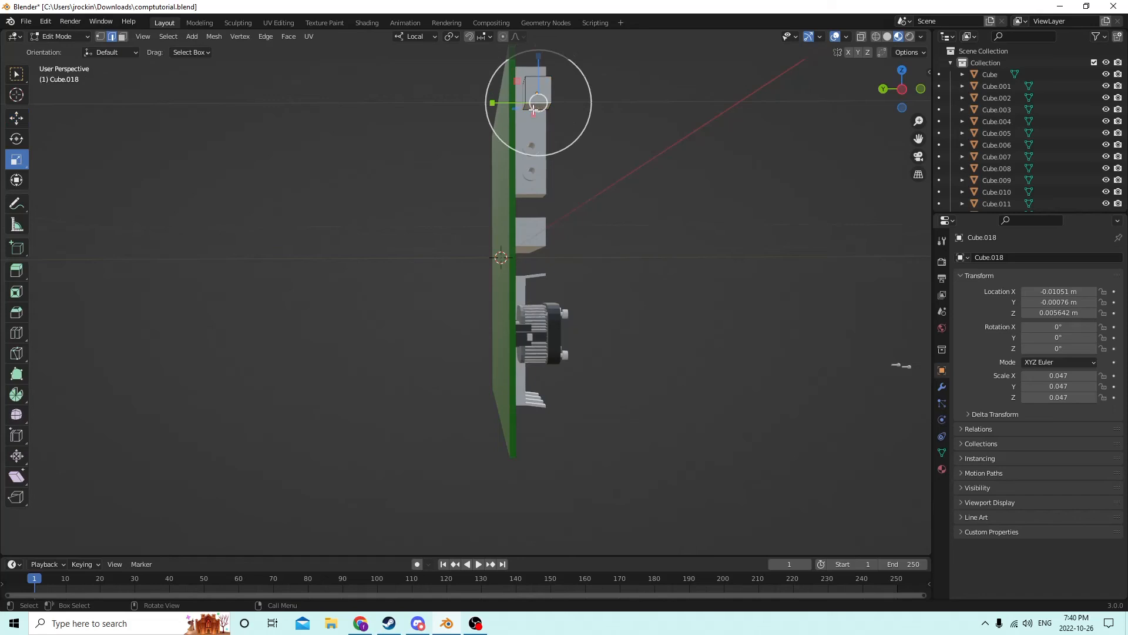
pyautogui.click(122, 37)
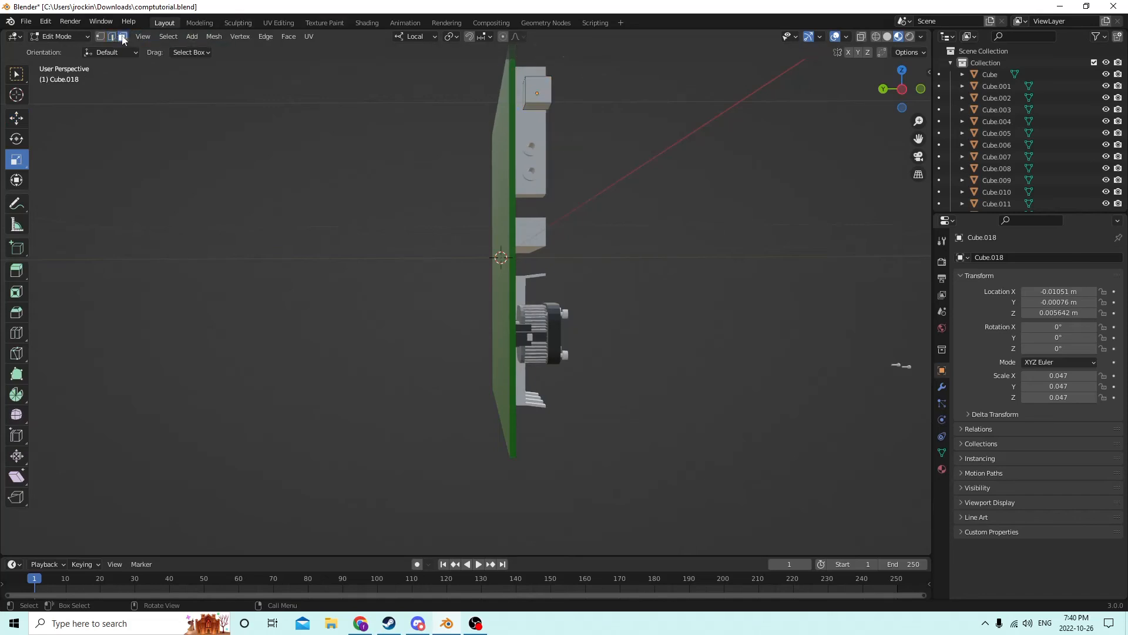
pyautogui.click(526, 105)
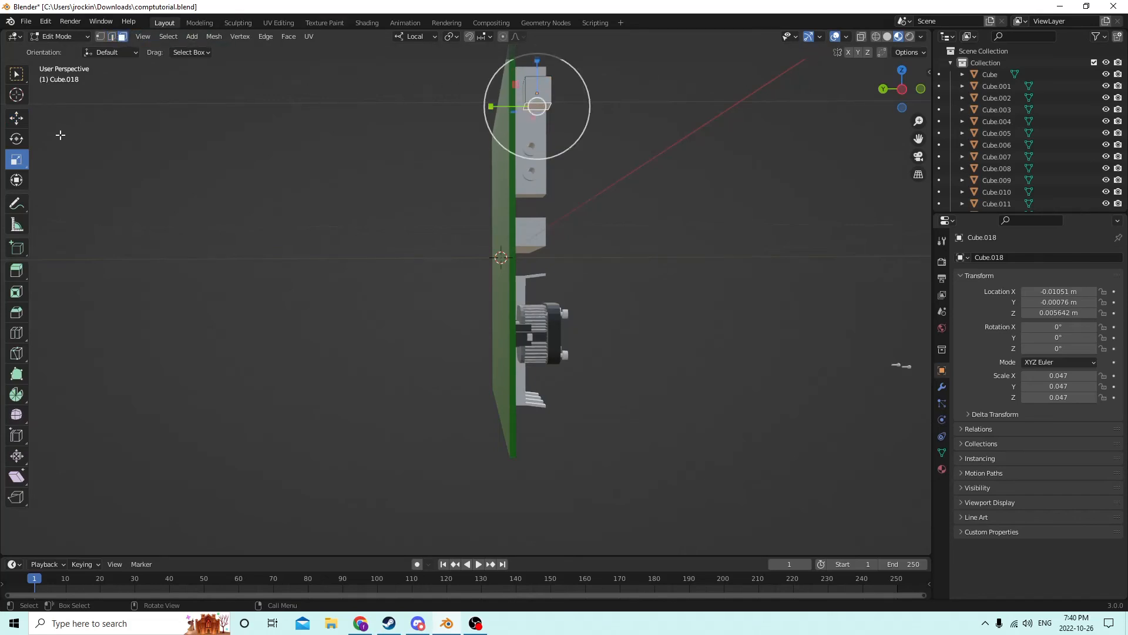
pyautogui.moveTo(37, 140); pyautogui.dragTo(175, 135, button='middle')
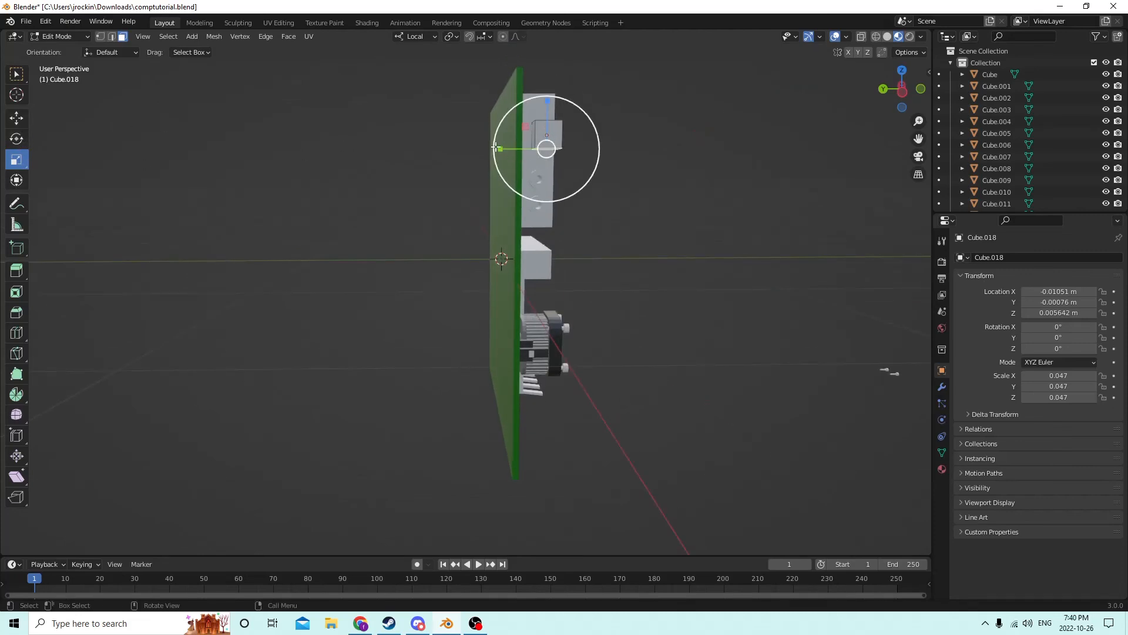
pyautogui.moveTo(503, 149); pyautogui.dragTo(507, 150)
pyautogui.click(701, 179)
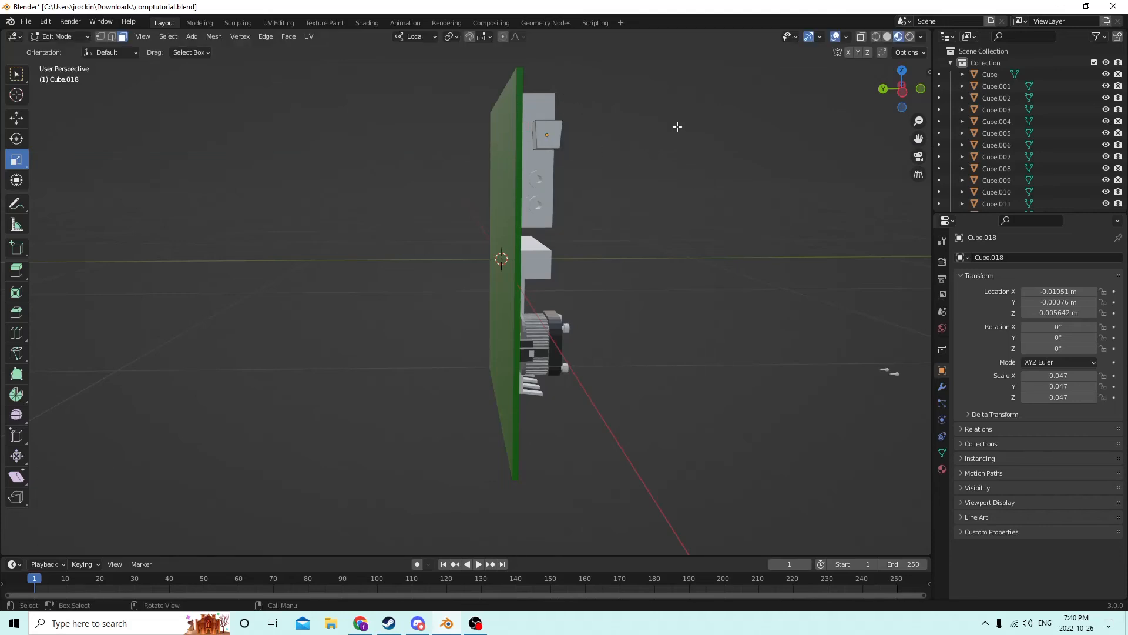
pyautogui.moveTo(677, 127); pyautogui.dragTo(686, 93, button='middle')
pyautogui.moveTo(929, 144); pyautogui.dragTo(705, 170, button='middle')
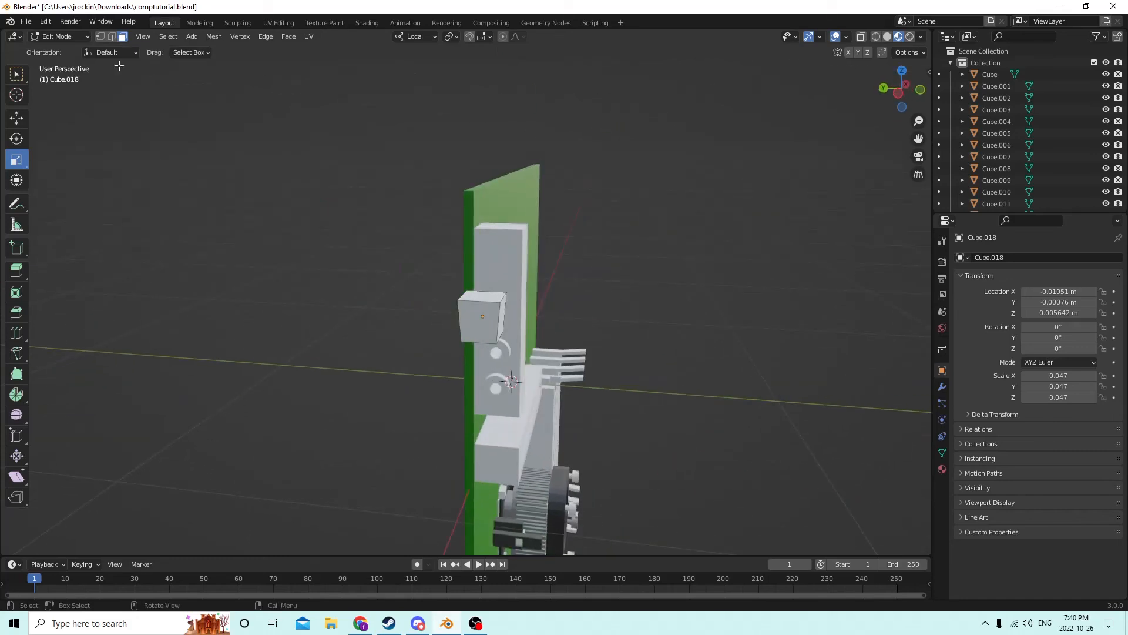
# - Undo the scaling of the cube's bottom face and return to Object Mode
pyautogui.click(46, 24)
pyautogui.click(61, 36)
pyautogui.click(45, 21)
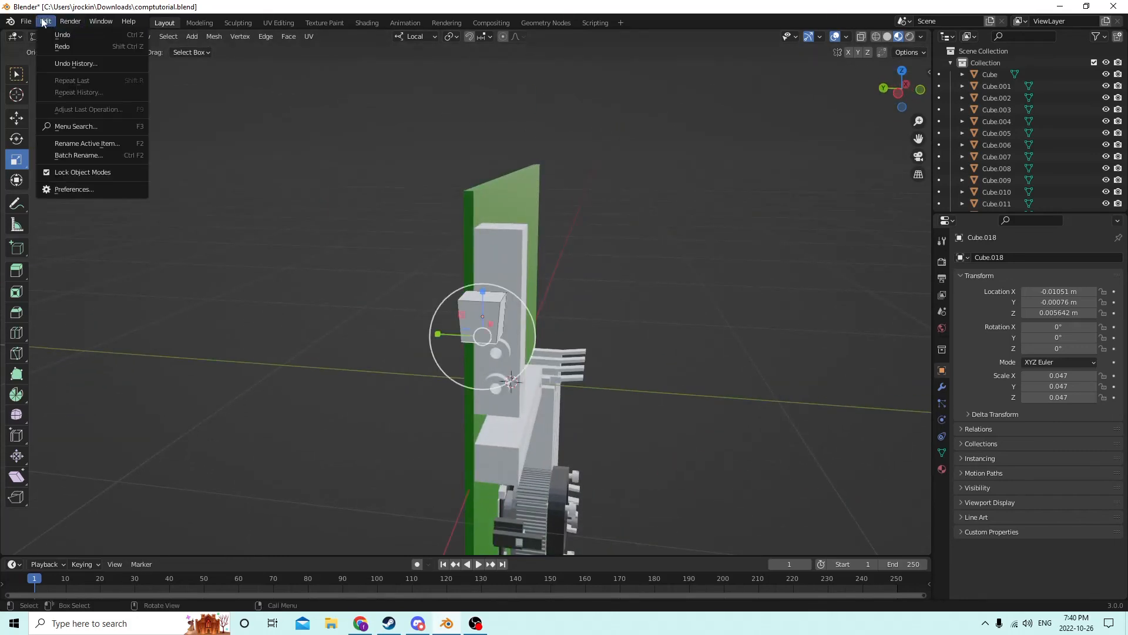
pyautogui.click(58, 34)
pyautogui.moveTo(585, 197); pyautogui.dragTo(526, 188, button='middle')
pyautogui.press('Tab')
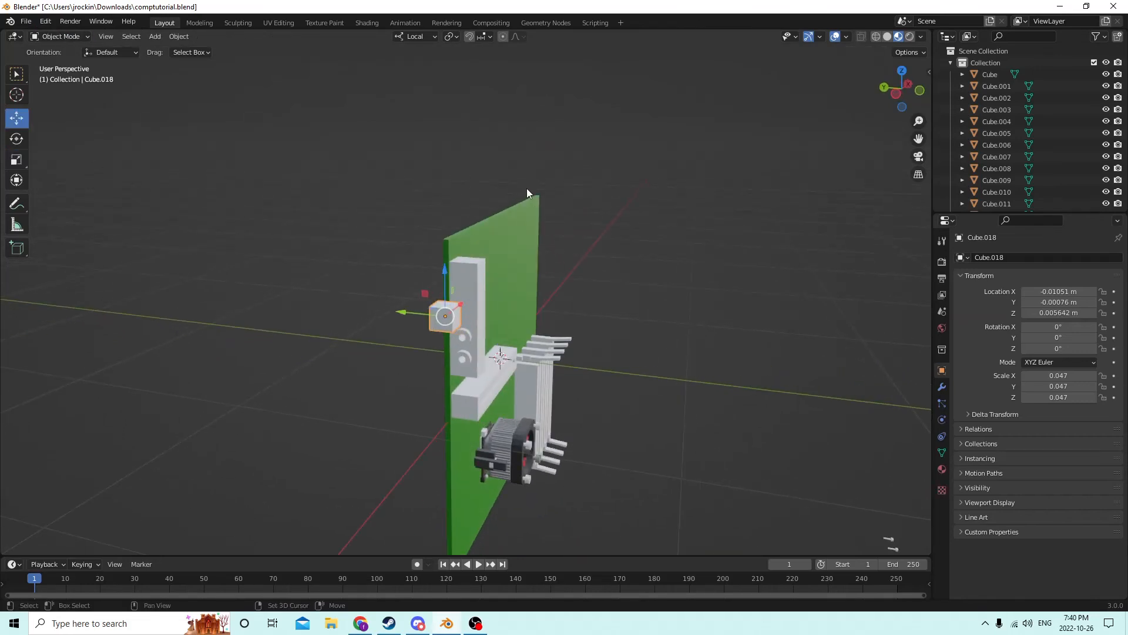
# - Duplicate the small cube and move the copy clear of the original and the board
pyautogui.hotkey('shift', 'd')
pyautogui.rightClick(639, 140)
pyautogui.moveTo(639, 140); pyautogui.dragTo(492, 364, button='middle')
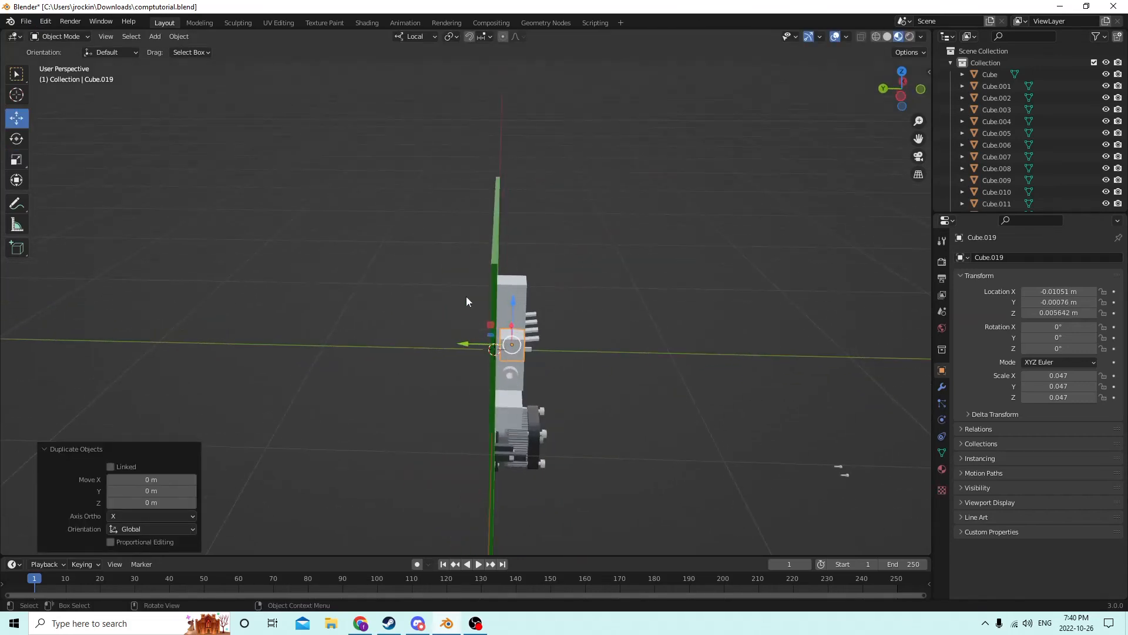
pyautogui.moveTo(467, 300); pyautogui.dragTo(444, 325, button='middle')
pyautogui.moveTo(486, 325); pyautogui.dragTo(446, 410)
pyautogui.moveTo(470, 336); pyautogui.dragTo(465, 226, button='middle')
# - Taper the original small cube by scaling its bottom face narrower along local Y
pyautogui.click(476, 139)
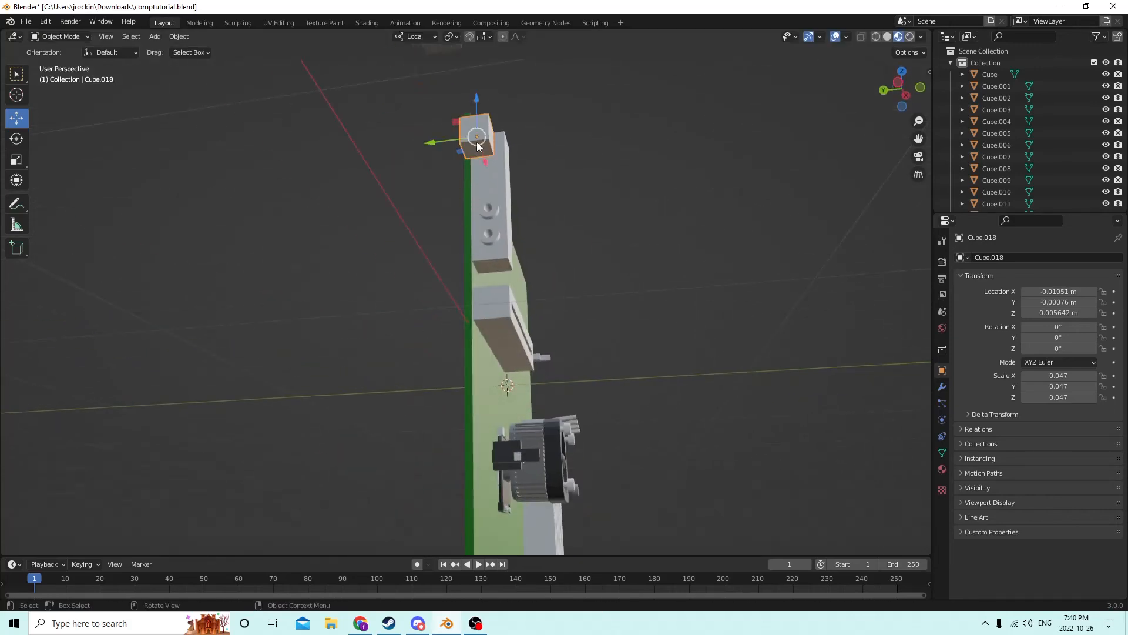
pyautogui.press('Tab')
pyautogui.moveTo(432, 154); pyautogui.dragTo(445, 157)
pyautogui.moveTo(444, 156); pyautogui.dragTo(431, 213, button='middle')
pyautogui.press('Tab')
# - Bevel the tapered cube's four lengthwise edges with a width of 0.00289 m and 4 segments
pyautogui.moveTo(520, 231); pyautogui.dragTo(423, 237, button='middle')
pyautogui.scroll(2, 423, 238)
pyautogui.press('Tab')
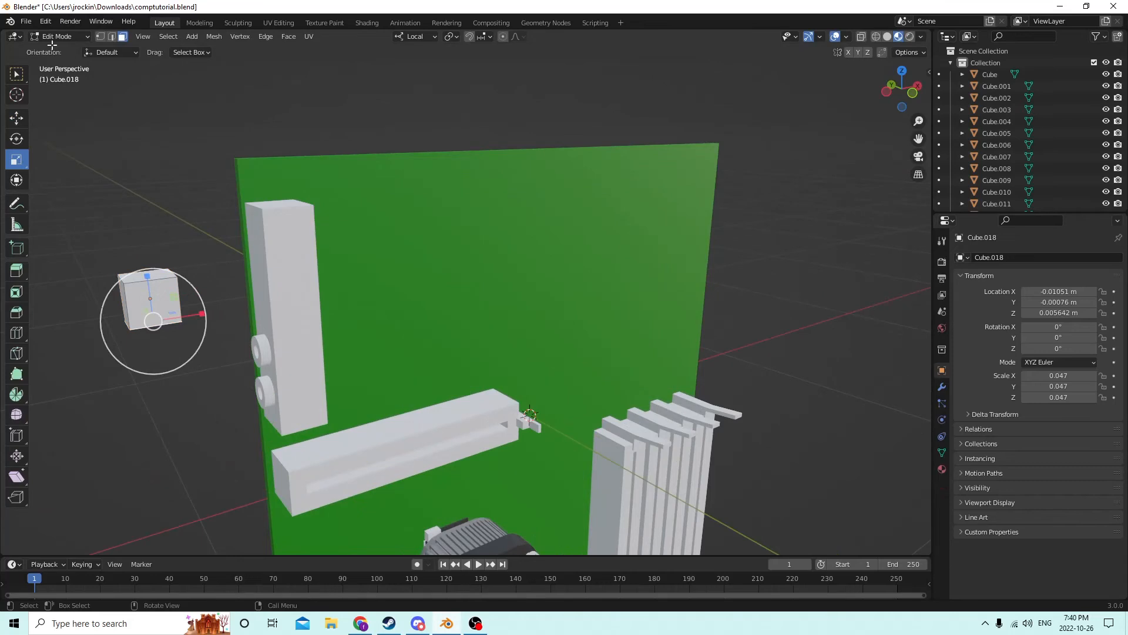
pyautogui.click(112, 37)
pyautogui.keyDown('shift'); pyautogui.click(145, 292); pyautogui.keyUp('shift')
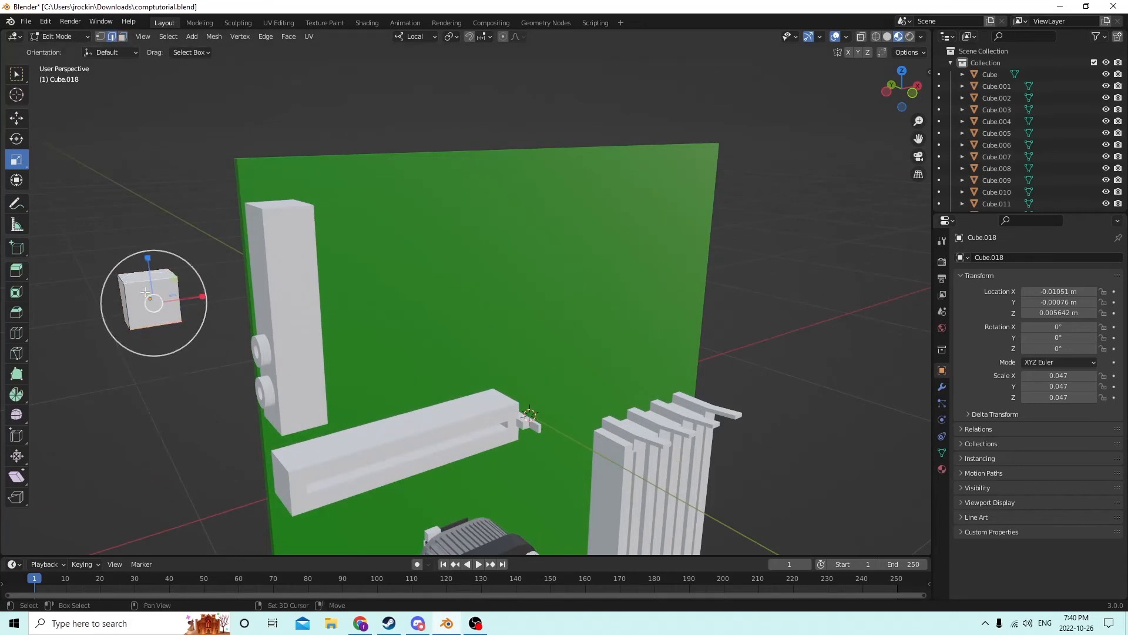
pyautogui.moveTo(137, 275); pyautogui.dragTo(719, 372, button='middle')
pyautogui.hotkey('ctrl', 'b')
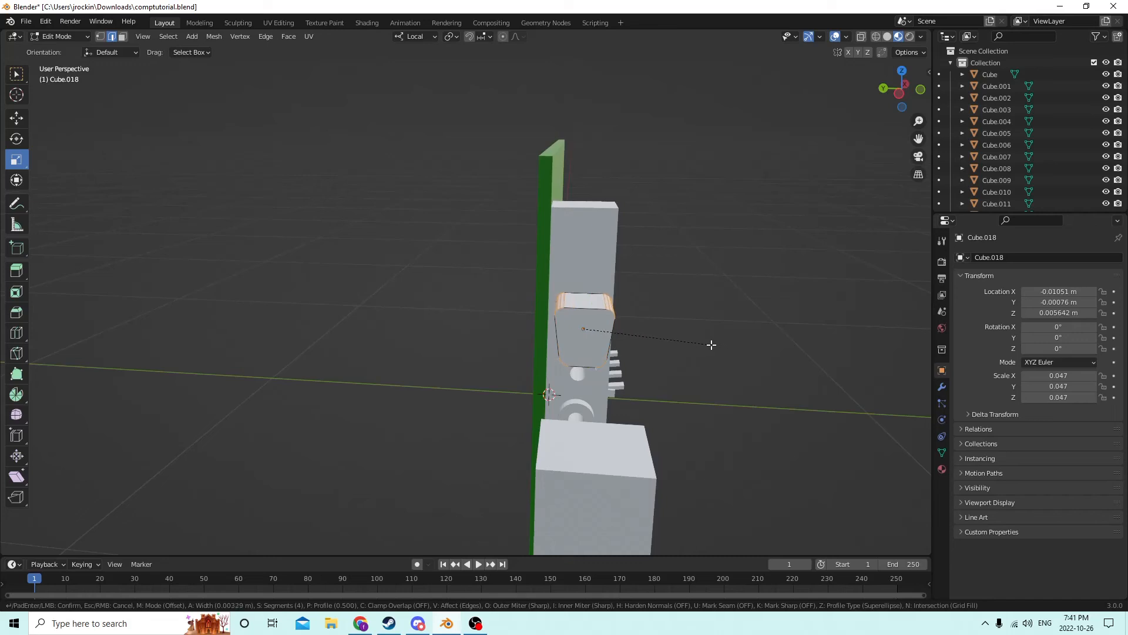
pyautogui.click(709, 345)
pyautogui.moveTo(693, 325); pyautogui.dragTo(612, 286, button='middle')
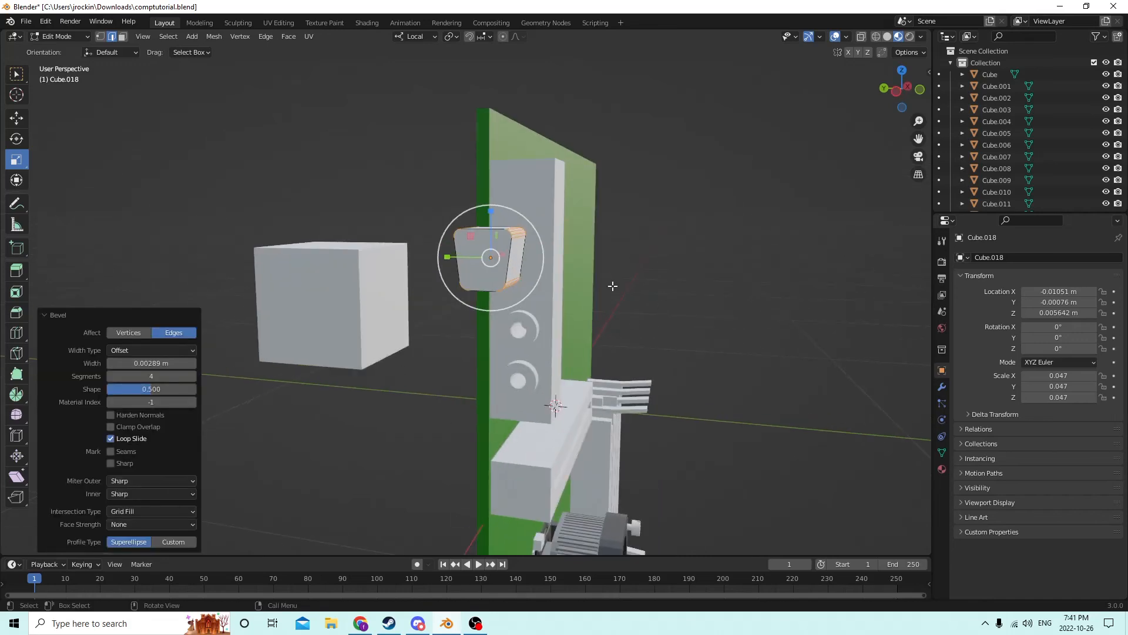
pyautogui.press('Tab')
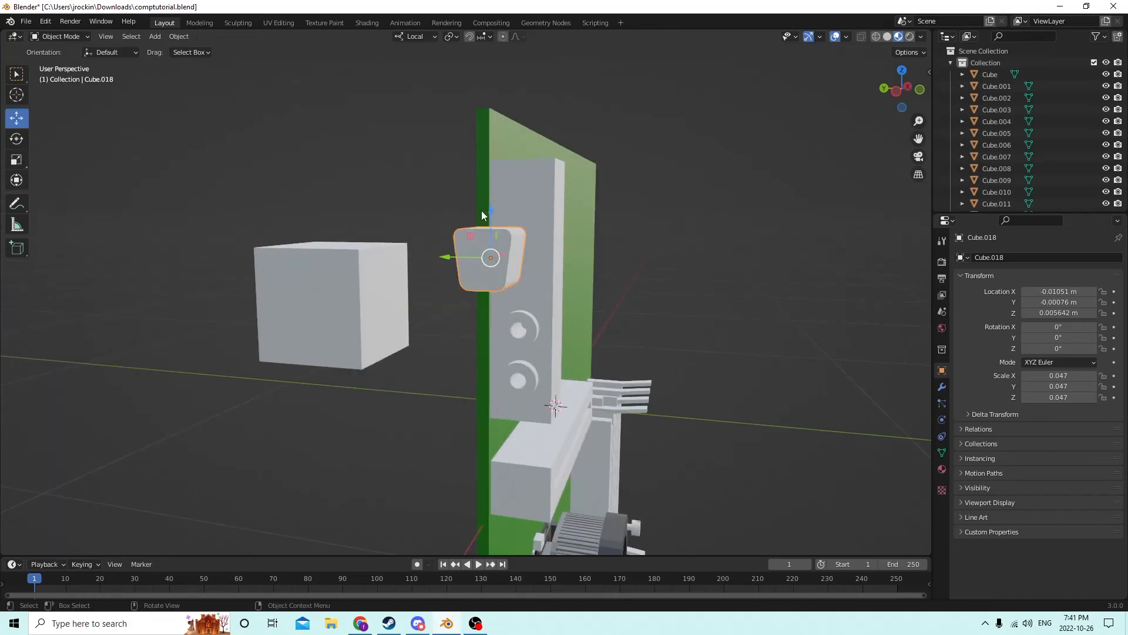
# - Flatten the rounded tapered cube to scale 0.037 along local Y and 0.016 along local Z
pyautogui.click(17, 159)
pyautogui.moveTo(490, 213); pyautogui.dragTo(492, 238)
pyautogui.moveTo(493, 238)
pyautogui.mouseDown(button='middle')
pyautogui.moveTo(510, 271)
pyautogui.moveTo(488, 245)
pyautogui.moveTo(499, 249)
pyautogui.mouseUp(button='middle')
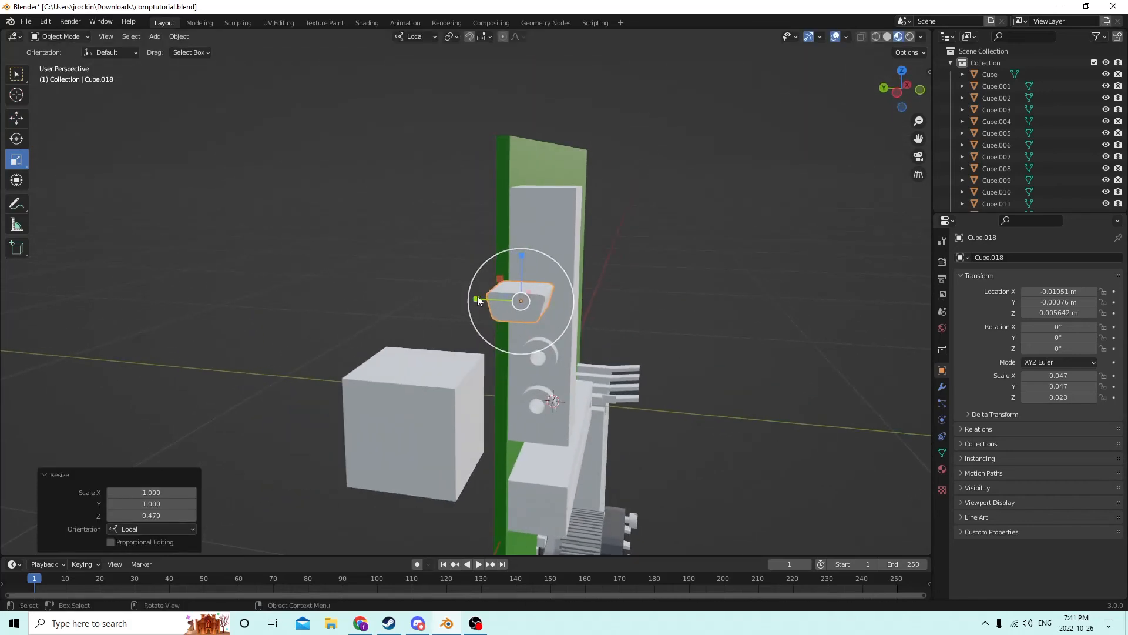
pyautogui.moveTo(479, 301); pyautogui.dragTo(488, 298)
pyautogui.moveTo(488, 298); pyautogui.dragTo(471, 281, button='middle')
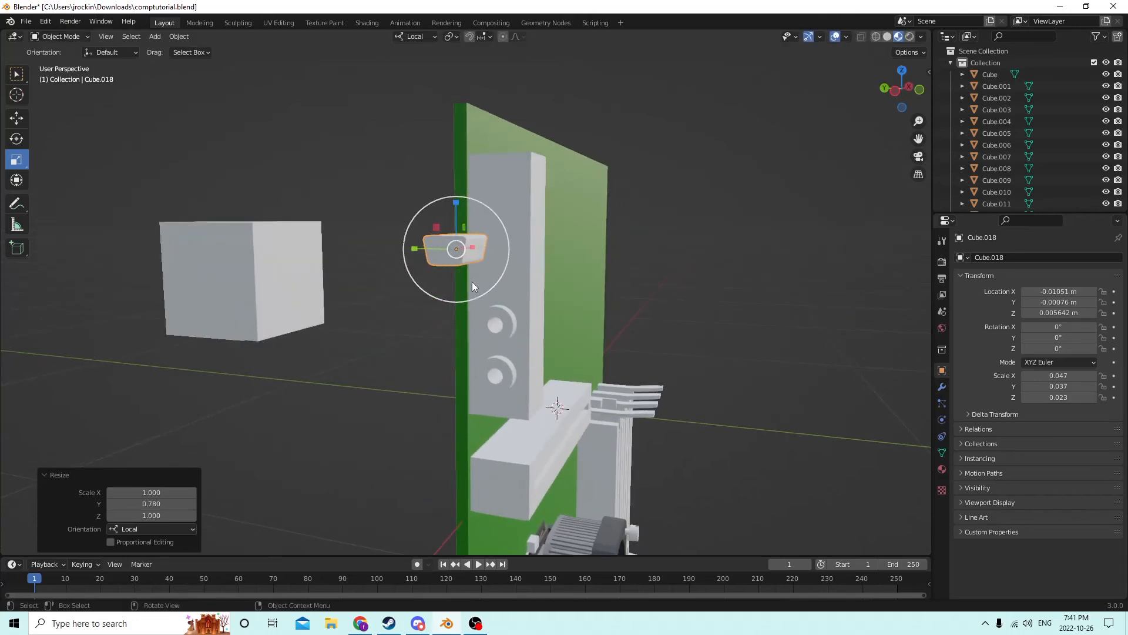
pyautogui.moveTo(461, 199); pyautogui.dragTo(452, 218)
pyautogui.rightClick(459, 210)
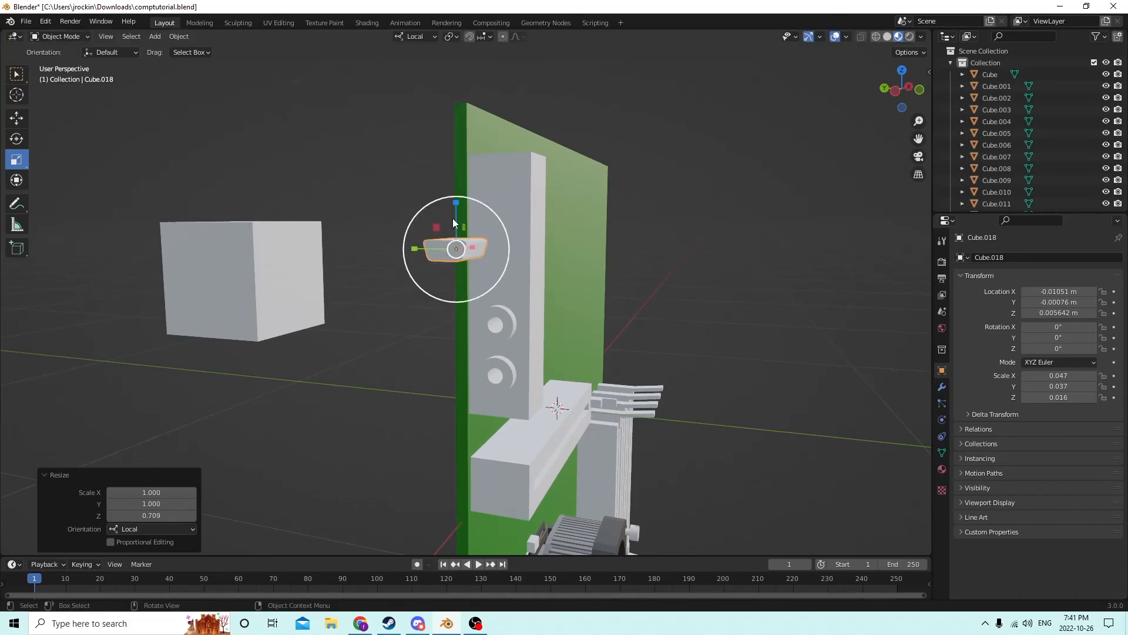
pyautogui.moveTo(453, 218); pyautogui.dragTo(399, 249, button='middle')
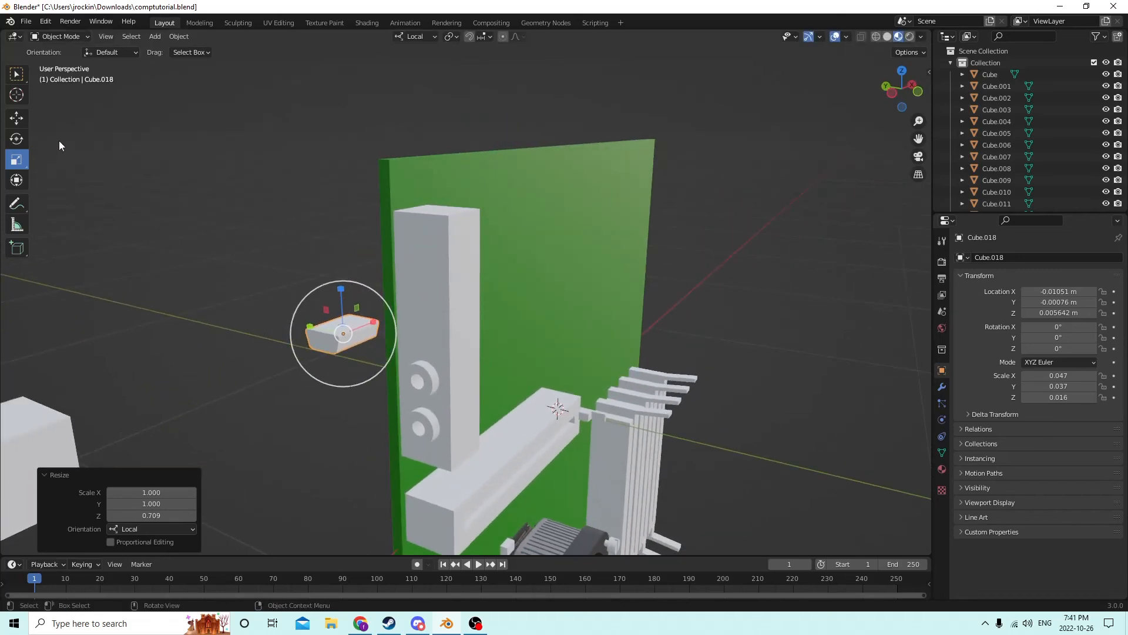
# - Move the flattened connector shape -0.000681 m along local Z, closer to the upper round port
pyautogui.click(16, 118)
pyautogui.moveTo(317, 195); pyautogui.dragTo(325, 269, button='middle')
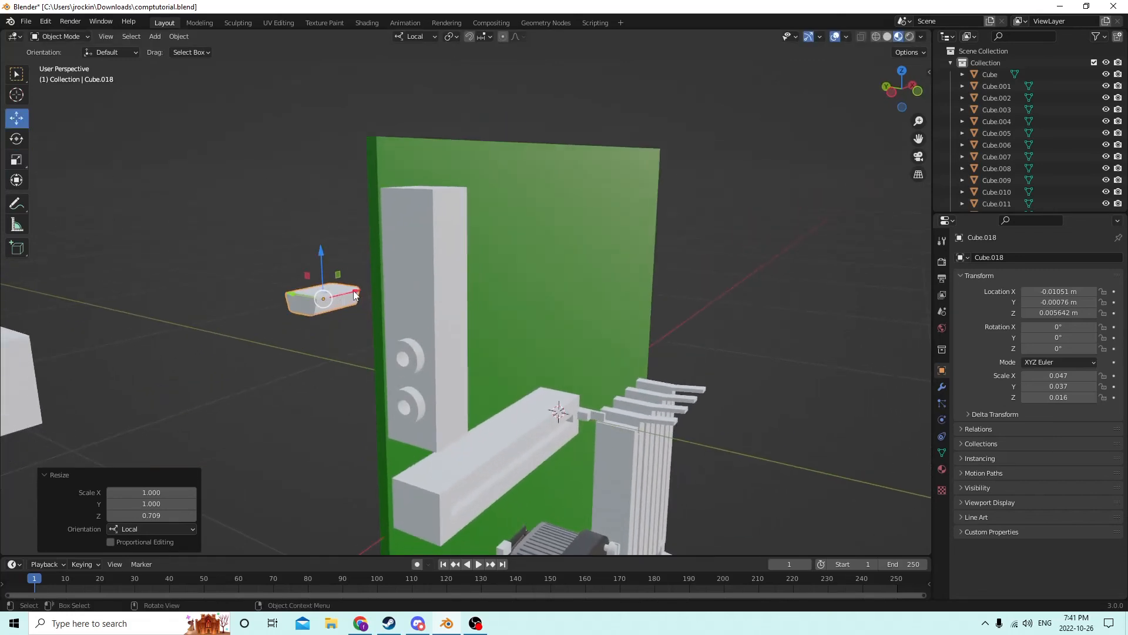
pyautogui.moveTo(320, 245); pyautogui.dragTo(325, 297)
pyautogui.moveTo(325, 296); pyautogui.dragTo(469, 362, button='middle')
pyautogui.scroll(4, 469, 362)
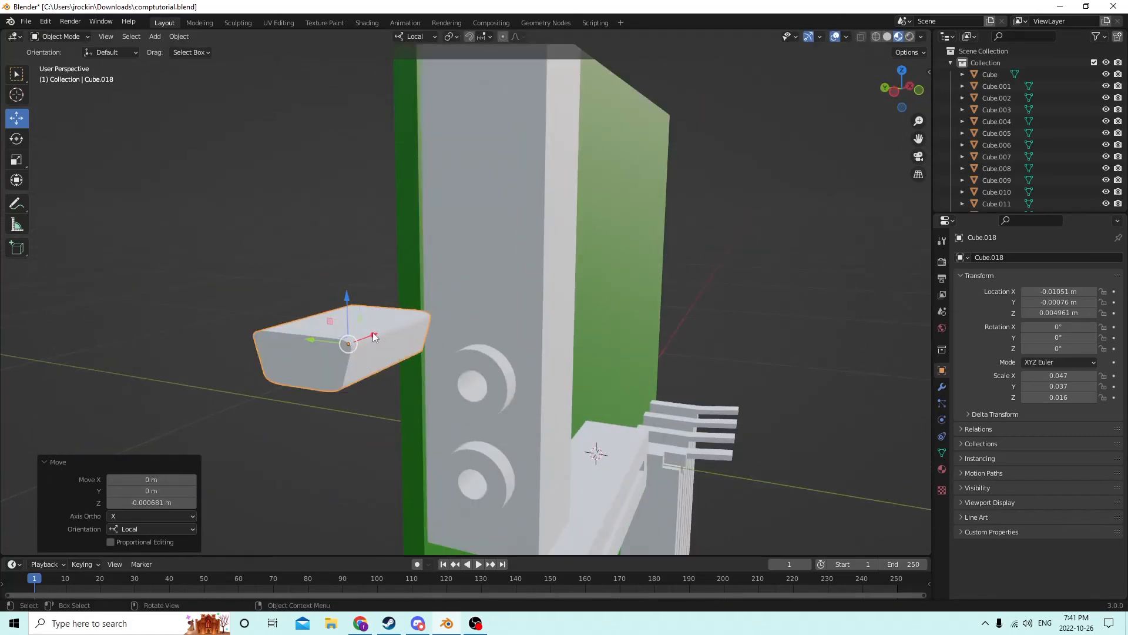
# - Move the tapered connector 0.00219 m along local X into the side block and shorten it to scale 0.015 along local X
pyautogui.moveTo(372, 333); pyautogui.dragTo(510, 279)
pyautogui.moveTo(510, 279); pyautogui.dragTo(97, 213, button='middle')
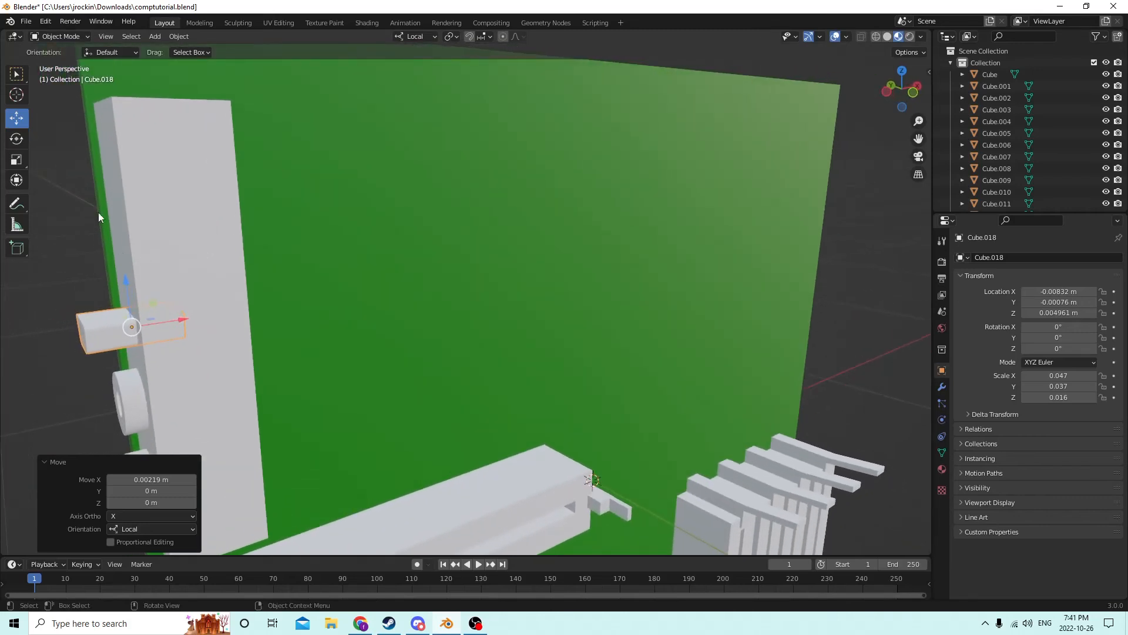
pyautogui.click(17, 159)
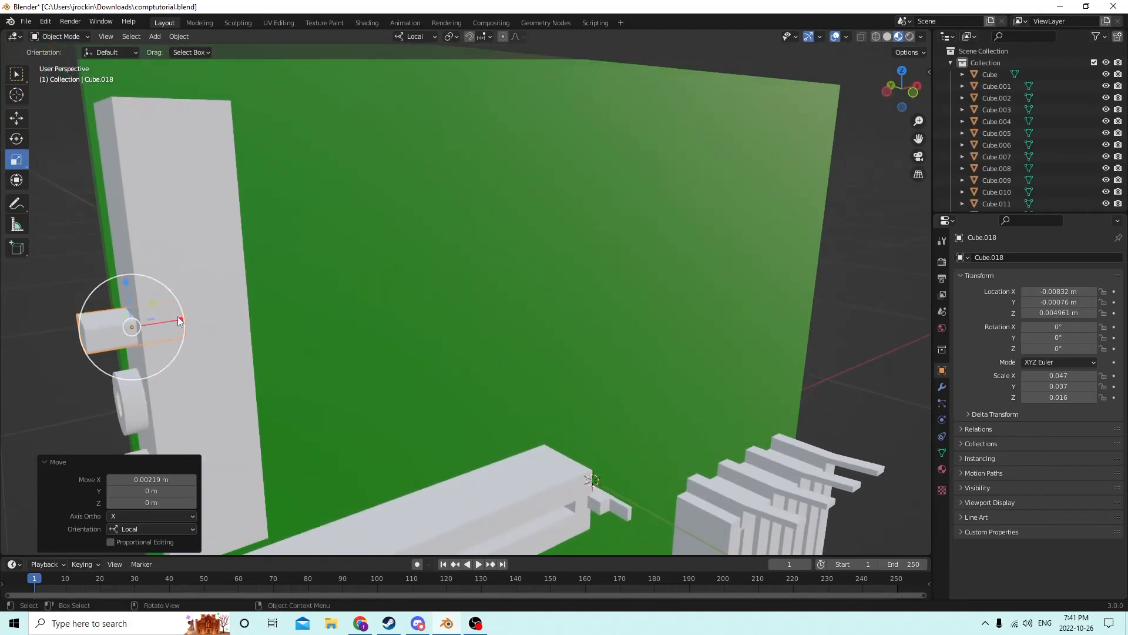
pyautogui.moveTo(180, 321); pyautogui.dragTo(149, 321)
pyautogui.press('KP_Decimal')
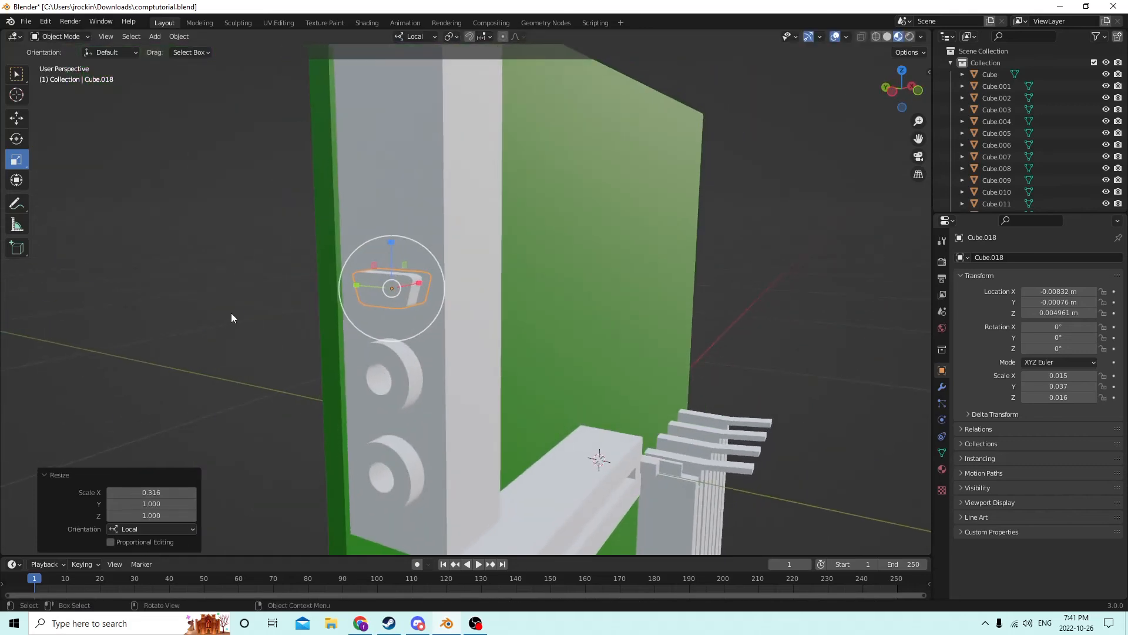
pyautogui.moveTo(231, 317); pyautogui.dragTo(291, 306, button='middle')
pyautogui.scroll(-5, 282, 292)
# - Flatten the spare cube beside the board to scale 0.014 along local Z and 0.037 along local Y
pyautogui.click(272, 327)
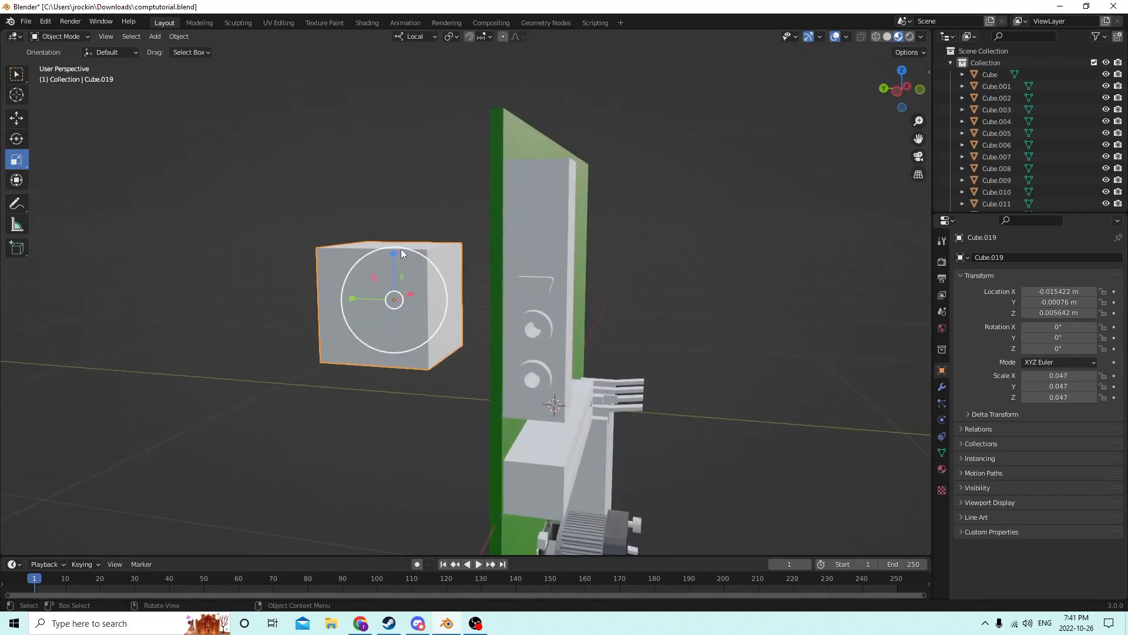
pyautogui.moveTo(394, 253); pyautogui.dragTo(397, 299)
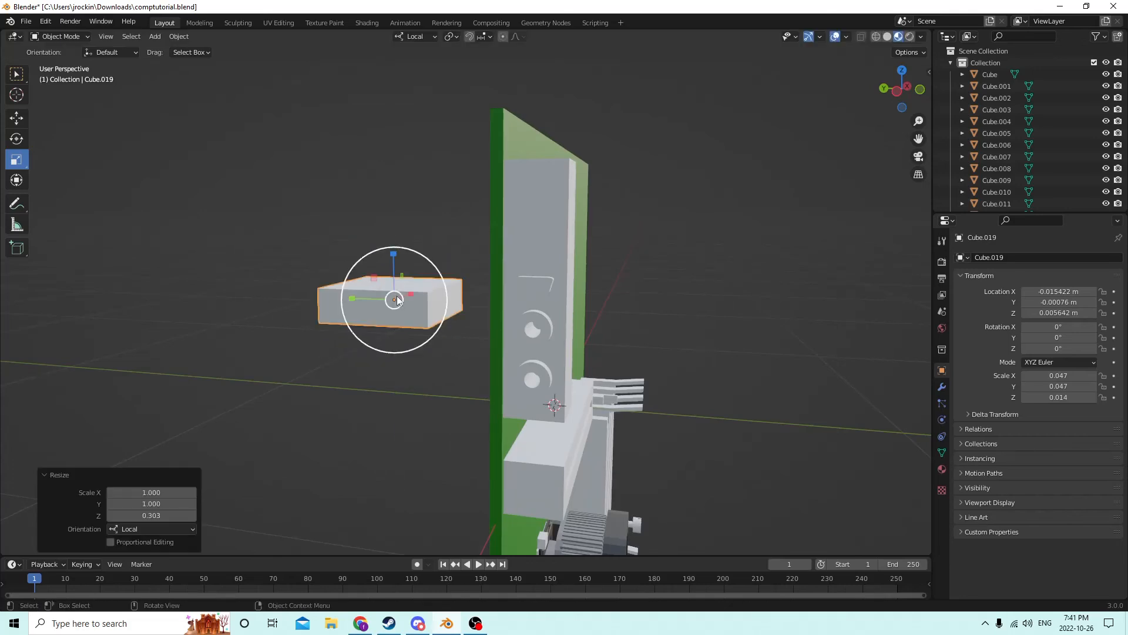
pyautogui.moveTo(397, 300); pyautogui.dragTo(446, 301, button='middle')
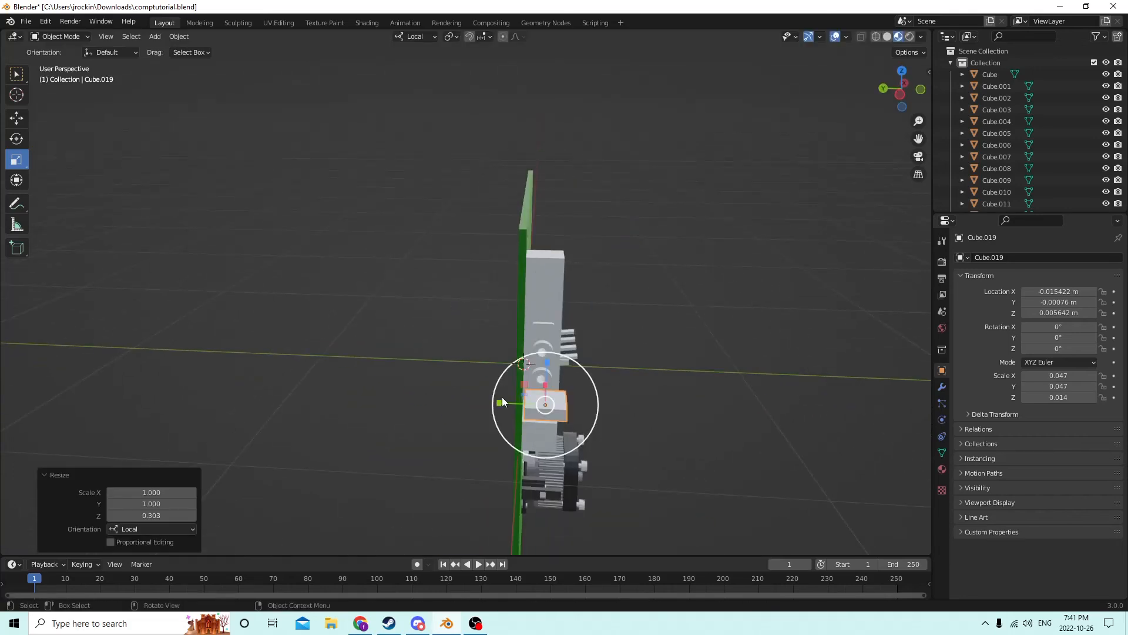
pyautogui.moveTo(502, 398); pyautogui.dragTo(508, 396)
pyautogui.moveTo(507, 396); pyautogui.dragTo(462, 386, button='middle')
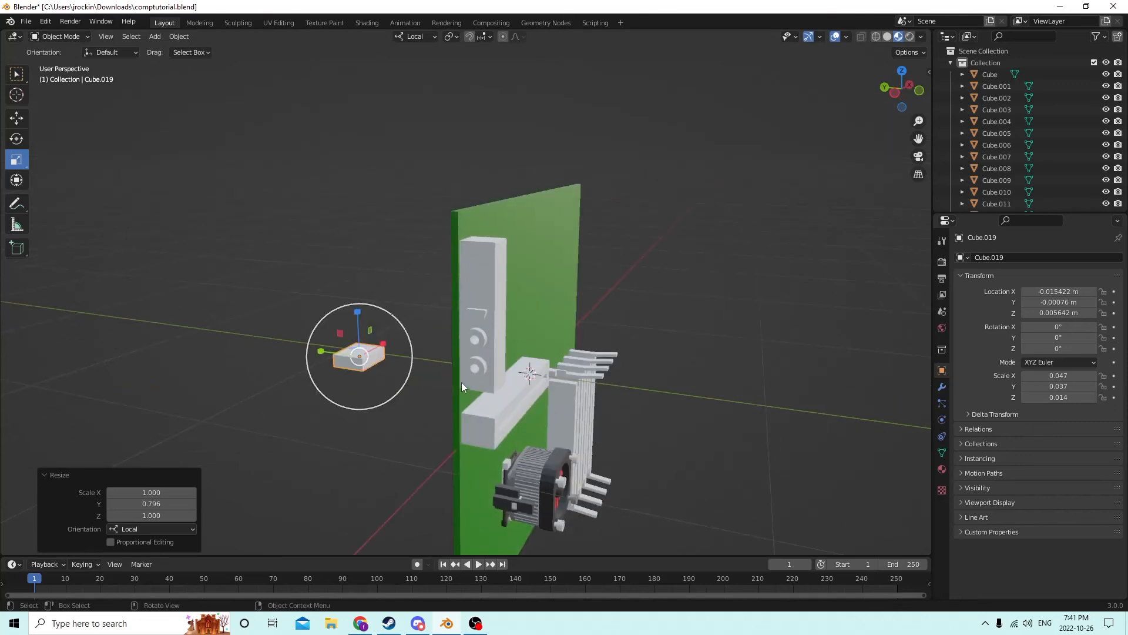
pyautogui.scroll(2, 460, 382)
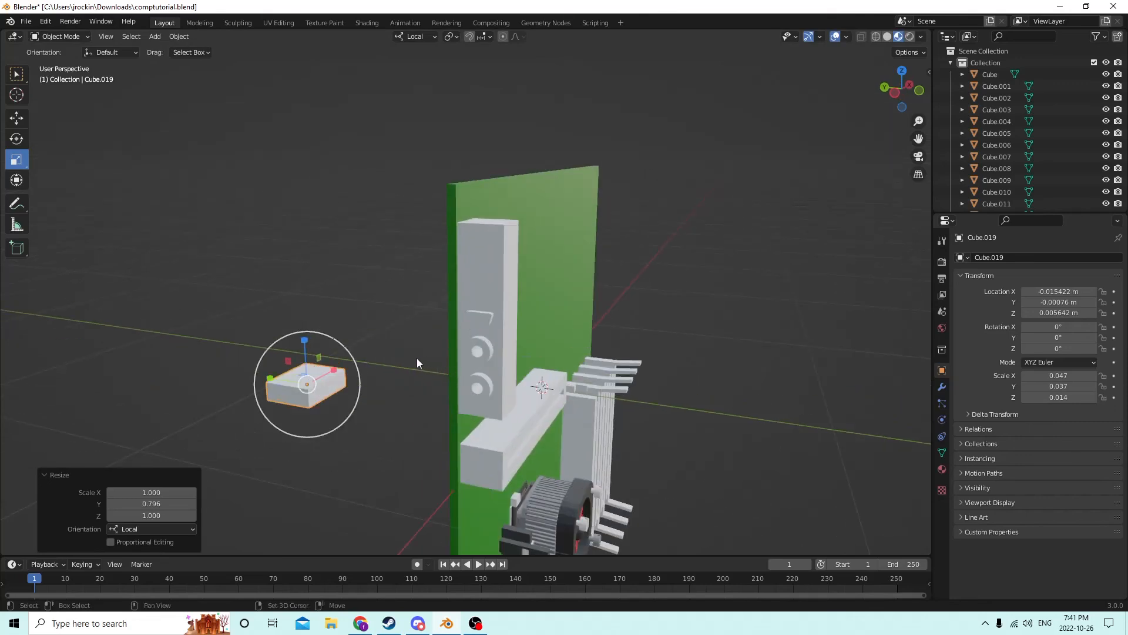
# - Duplicate the flattened slab in place and move the copy 0.000363 m along local X
pyautogui.hotkey('shift', 'd')
pyautogui.press('Escape')
pyautogui.moveTo(429, 325); pyautogui.dragTo(310, 321, button='middle')
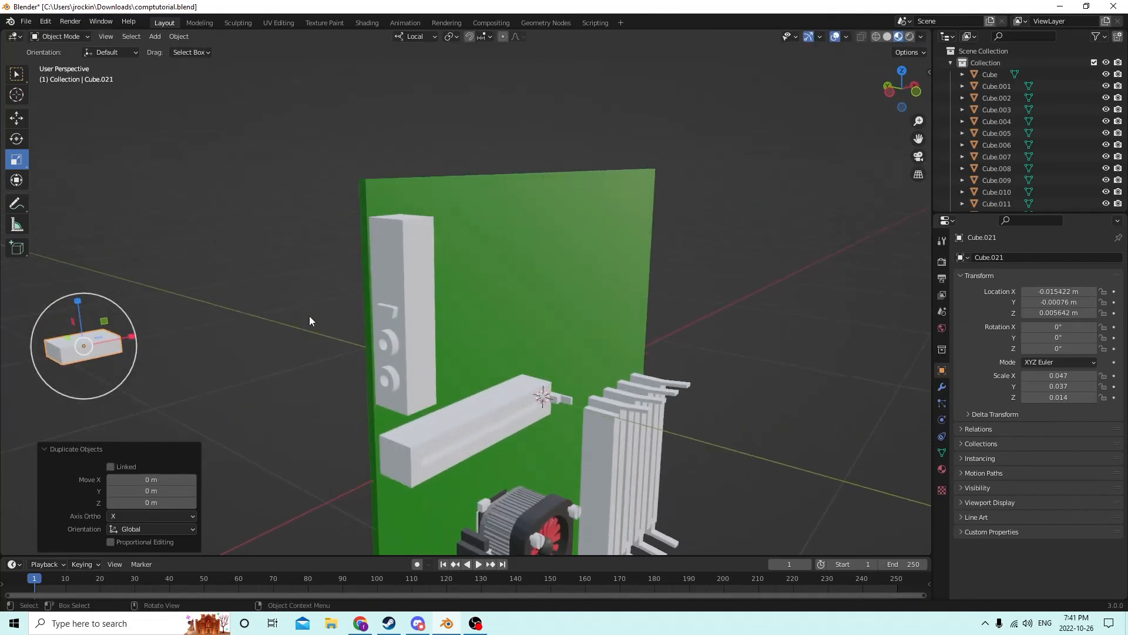
pyautogui.click(22, 119)
pyautogui.moveTo(133, 182); pyautogui.dragTo(145, 215, button='middle')
pyautogui.moveTo(106, 337); pyautogui.dragTo(127, 330)
pyautogui.moveTo(127, 329); pyautogui.dragTo(379, 353, button='middle')
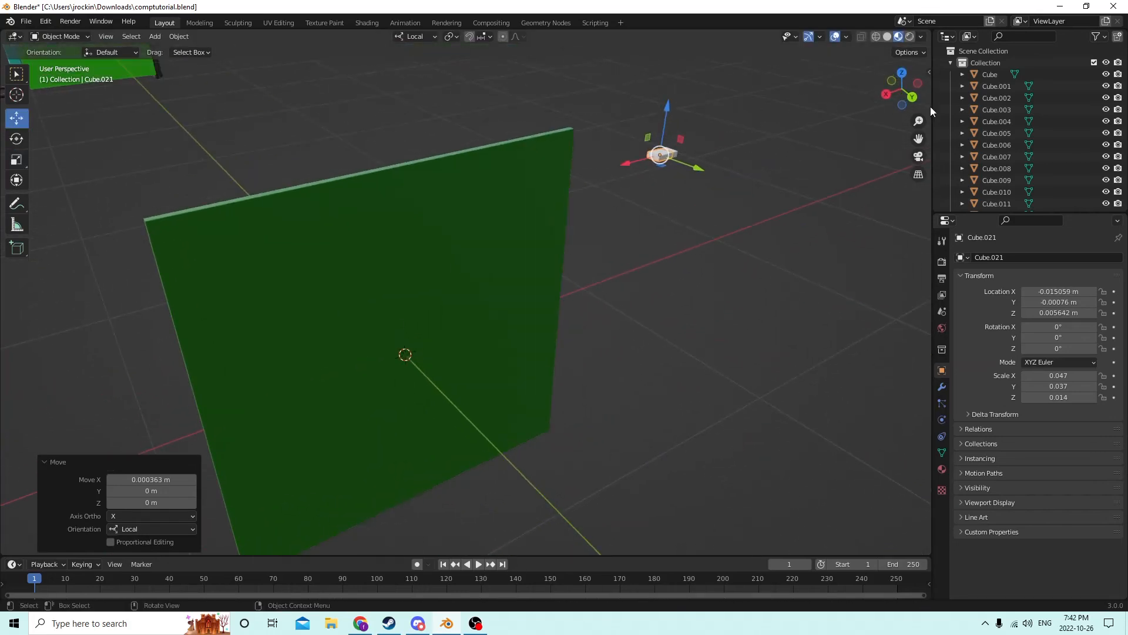
# - Scale the slab copy uniformly by 0.892 and halve its thickness along local Z to scale 0.006
pyautogui.moveTo(916, 138); pyautogui.dragTo(912, 350)
pyautogui.scroll(2, 671, 89)
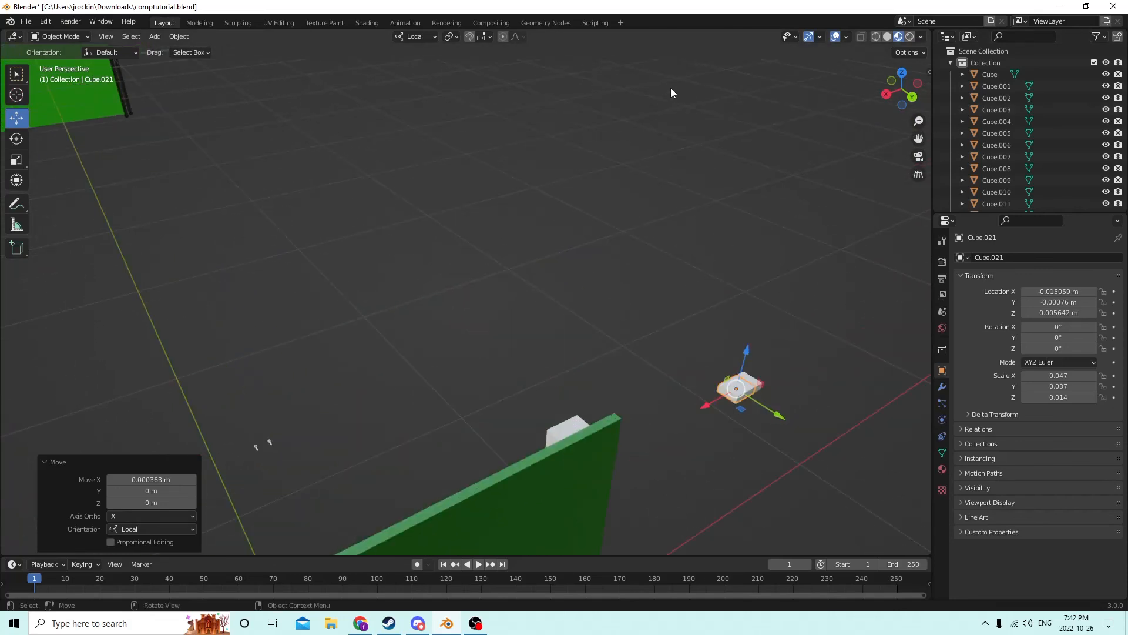
pyautogui.moveTo(653, 100); pyautogui.dragTo(680, 590, button='middle')
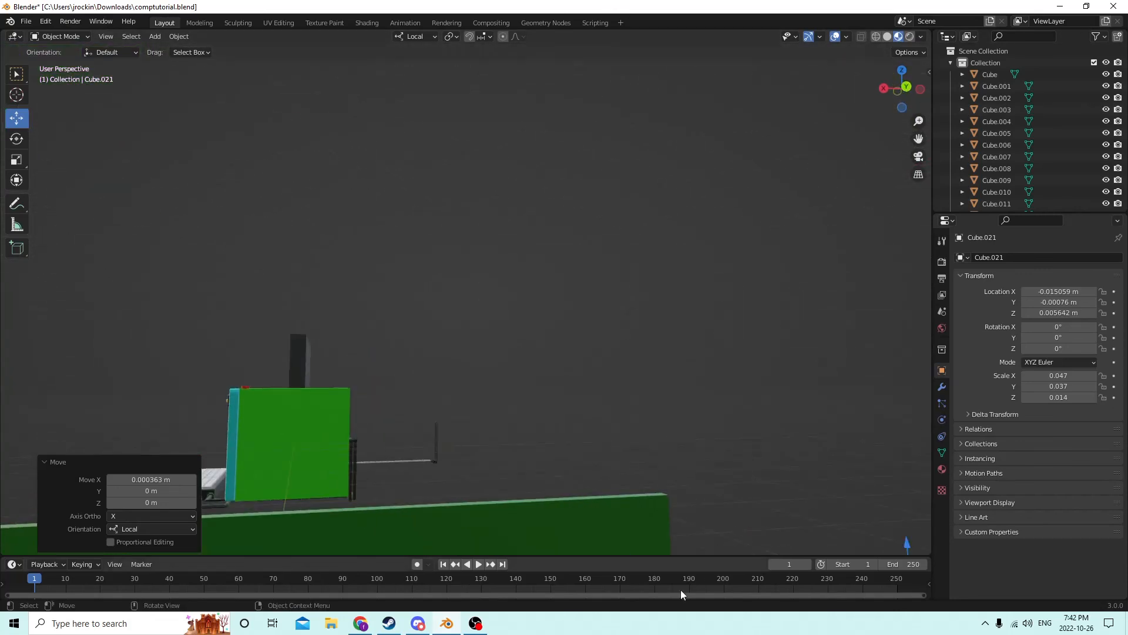
pyautogui.moveTo(917, 139); pyautogui.dragTo(832, 2)
pyautogui.moveTo(845, 423); pyautogui.dragTo(897, 448, button='middle')
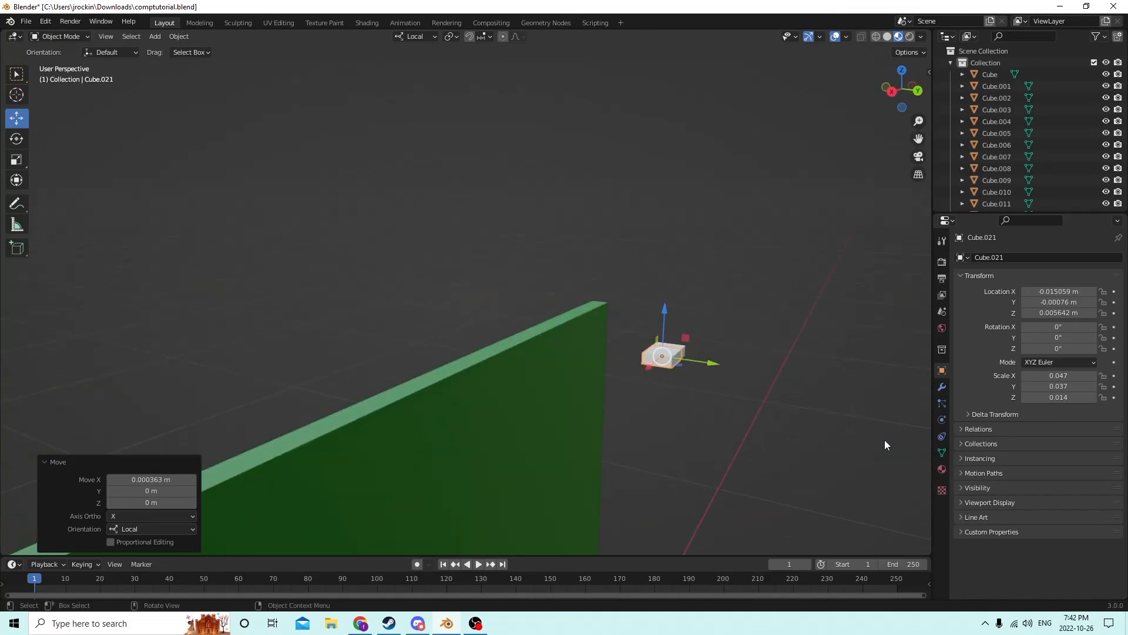
pyautogui.press('s')
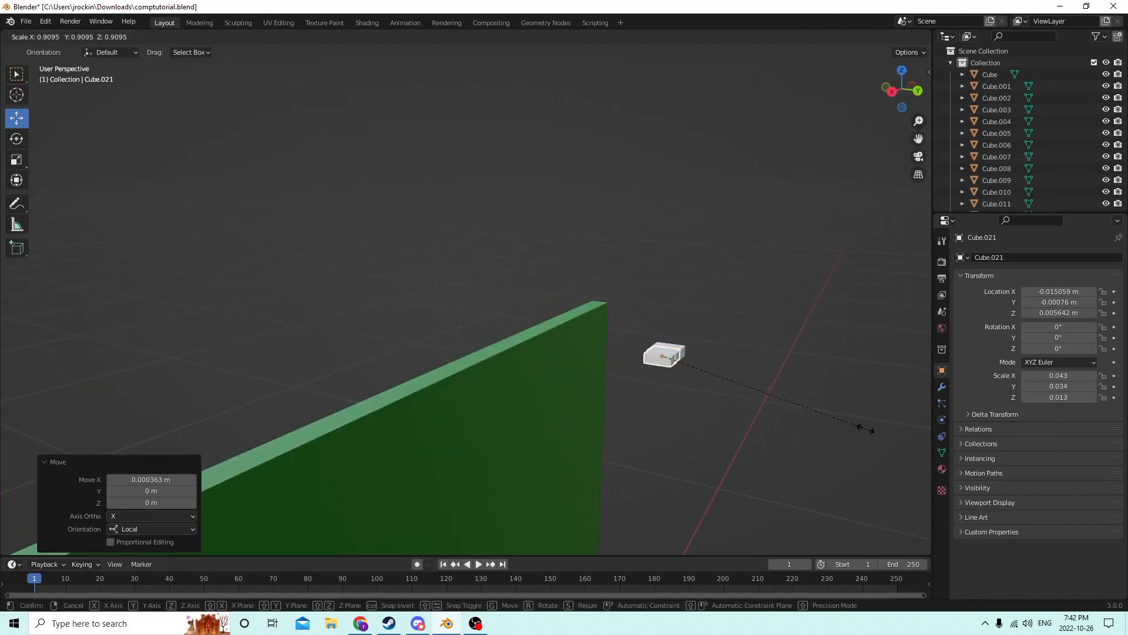
pyautogui.click(861, 428)
pyautogui.moveTo(844, 426); pyautogui.dragTo(810, 393, button='middle')
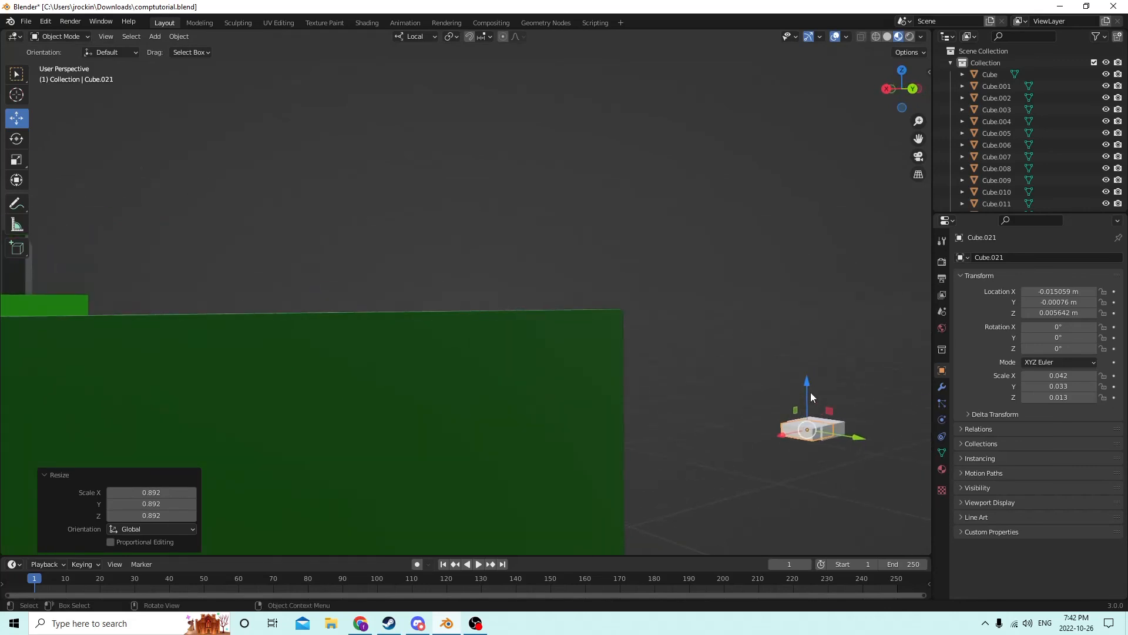
pyautogui.click(17, 161)
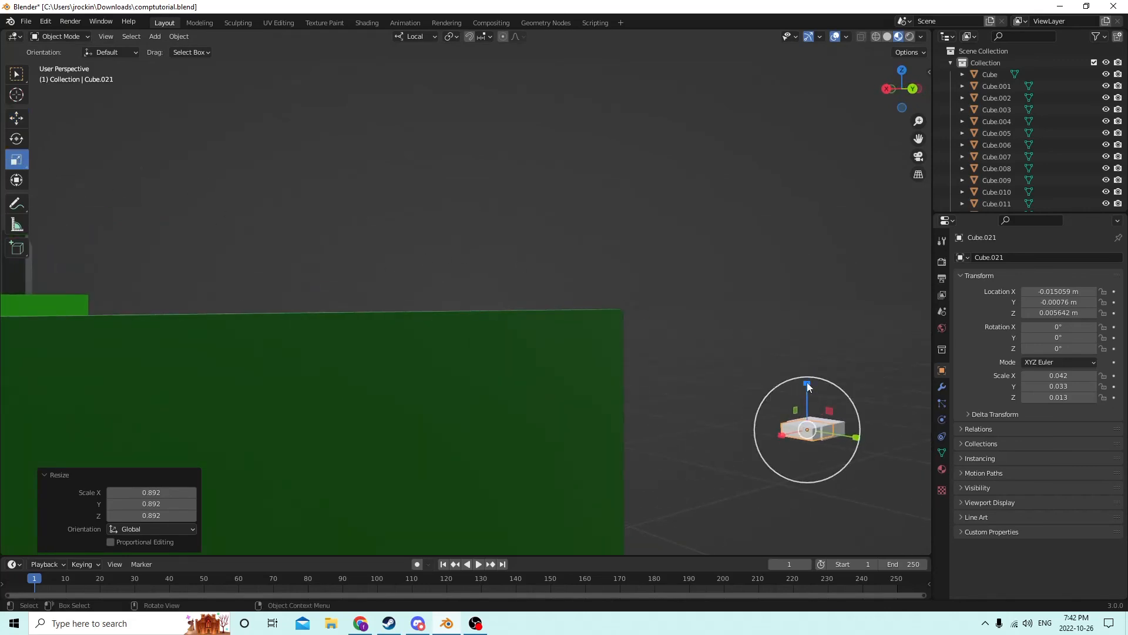
pyautogui.moveTo(808, 383); pyautogui.dragTo(808, 406)
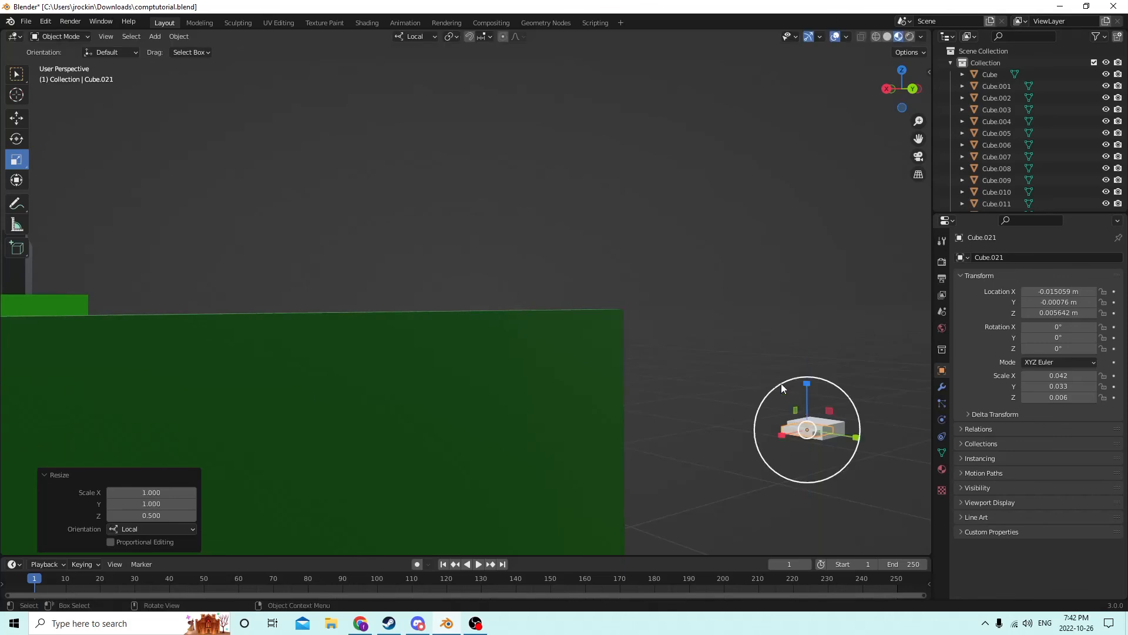
# - Move the thin copy -0.000036 m along local Z and subtract it from the larger slab with a Bool Tool difference
pyautogui.click(24, 117)
pyautogui.moveTo(805, 378); pyautogui.dragTo(805, 379)
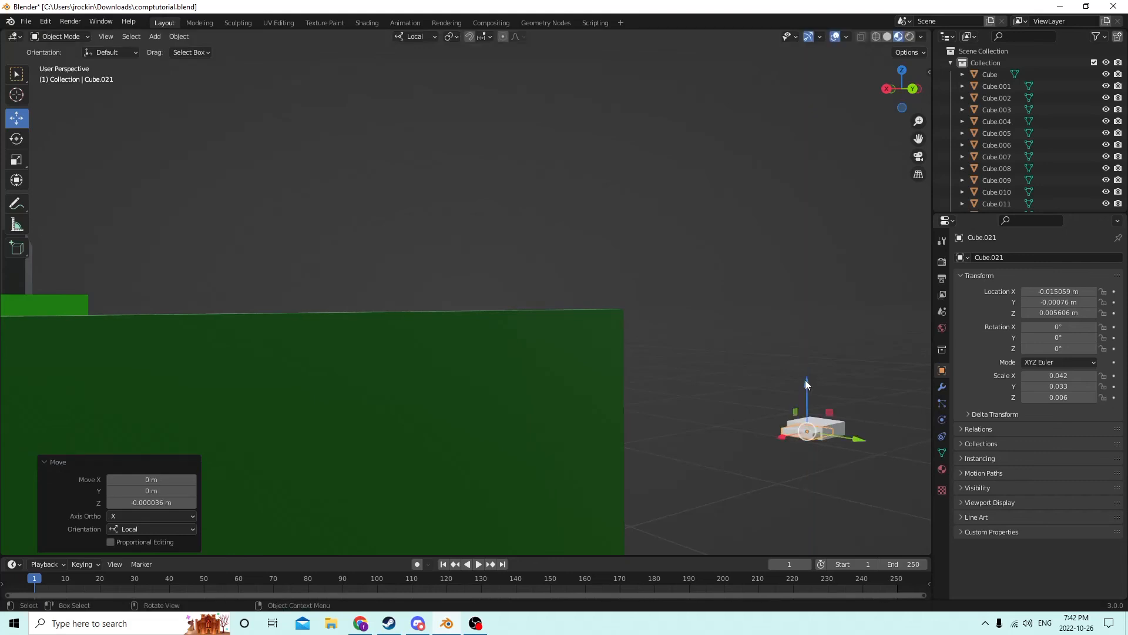
pyautogui.moveTo(805, 380); pyautogui.dragTo(629, 433, button='middle')
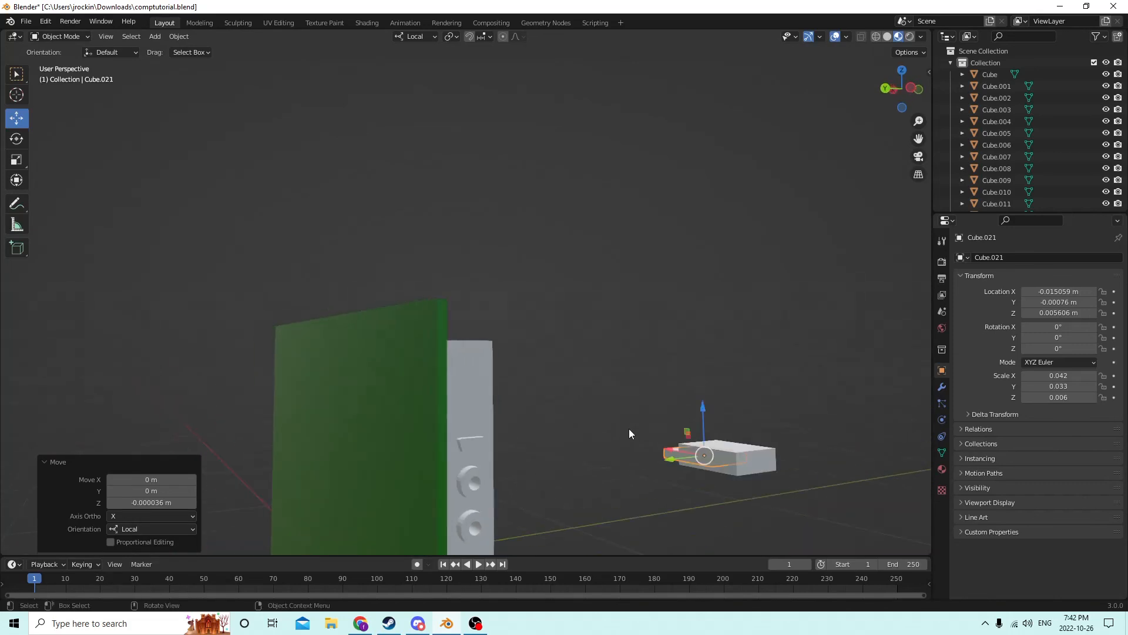
pyautogui.click(742, 457)
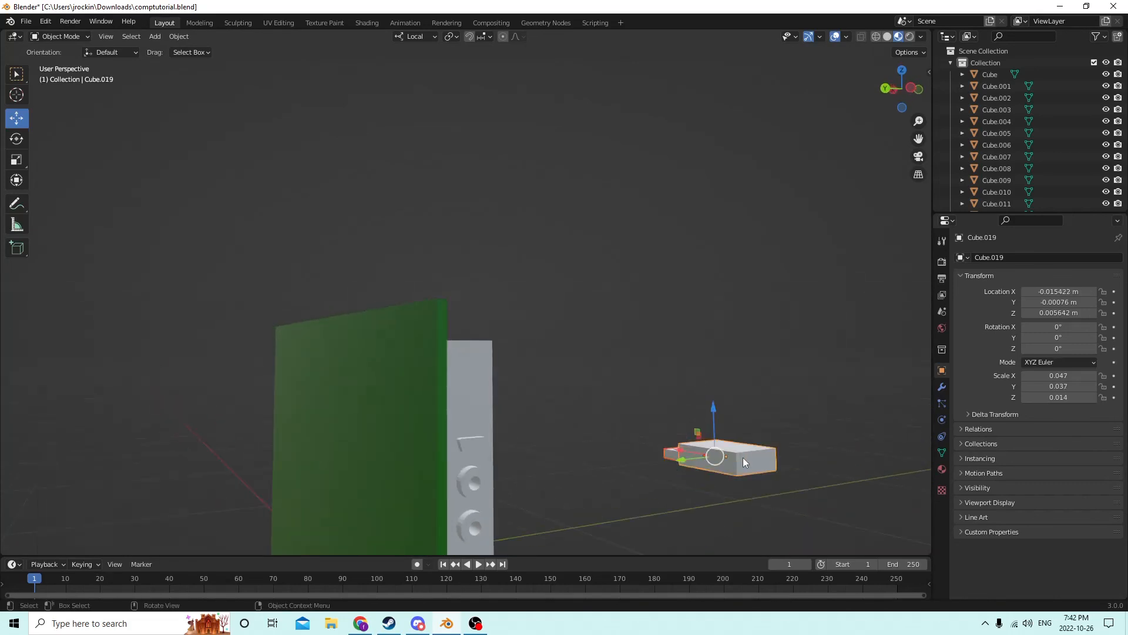
pyautogui.click(191, 36)
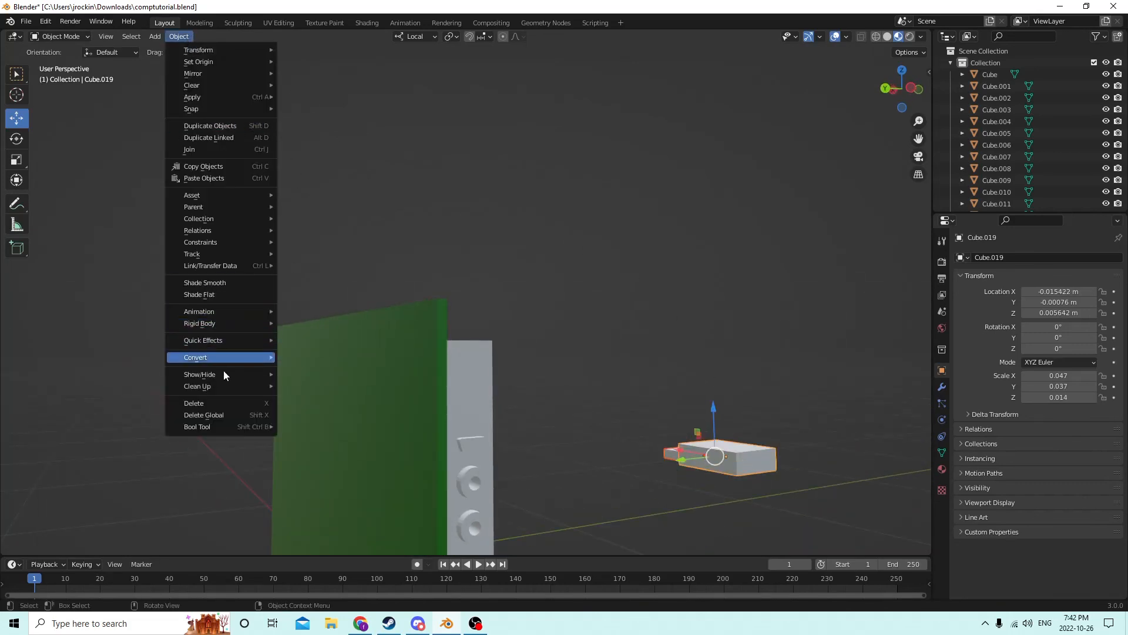
pyautogui.moveTo(209, 429)
pyautogui.click(311, 438)
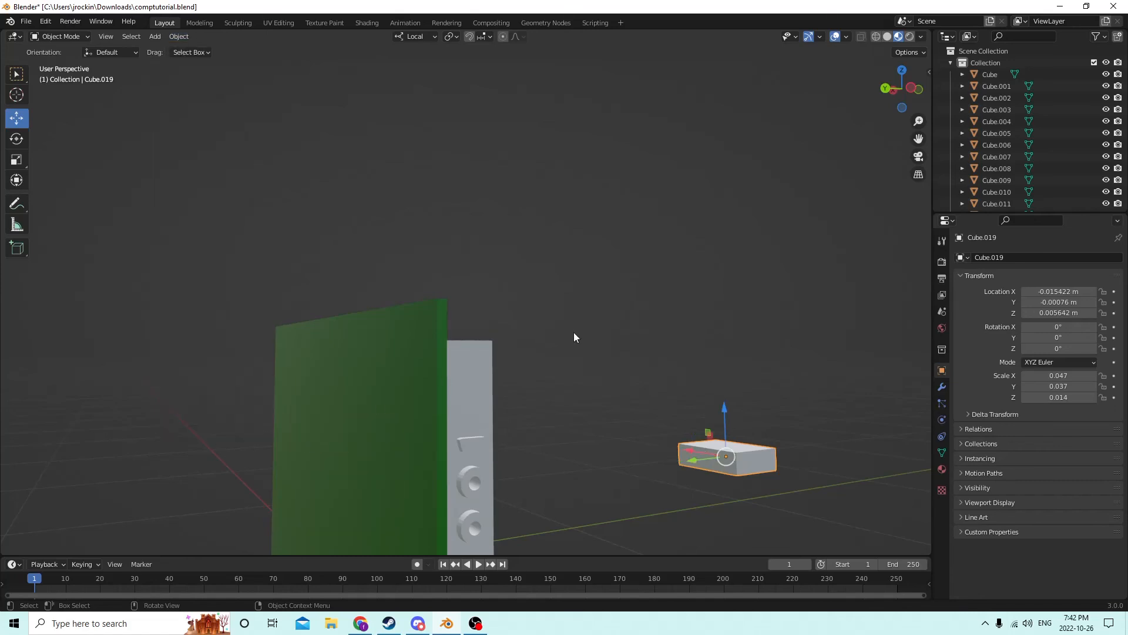
# - Duplicate the hollowed slab and move the copy 0.006902 m along local X into the side block above the tapered connector
pyautogui.moveTo(574, 333); pyautogui.dragTo(692, 410, button='middle')
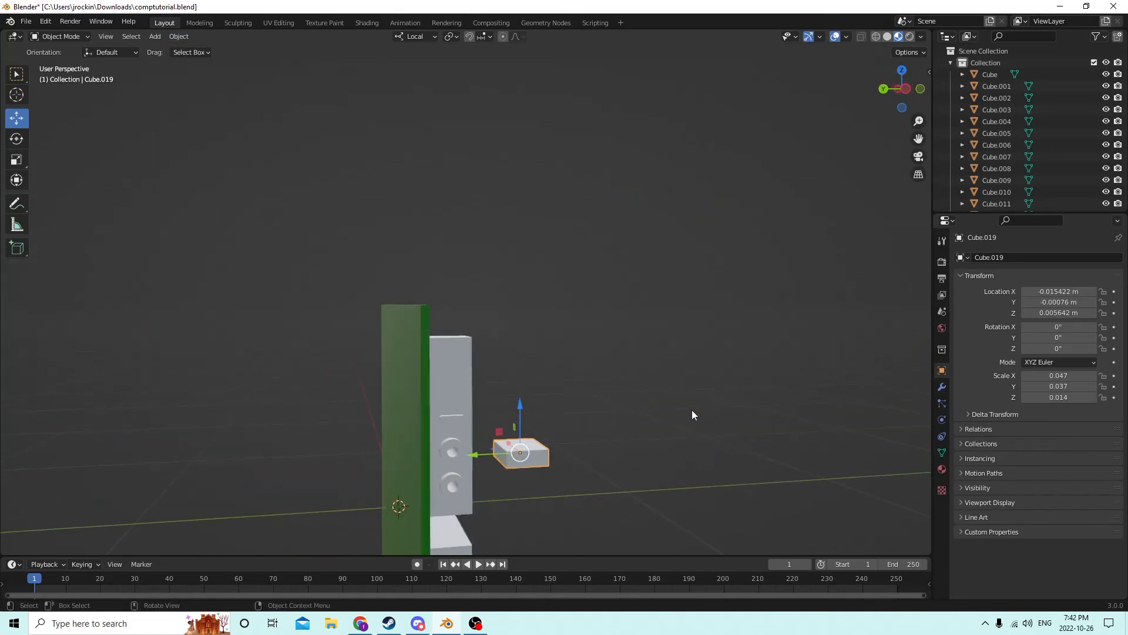
pyautogui.hotkey('shift', 'd')
pyautogui.press('Escape')
pyautogui.moveTo(573, 410); pyautogui.dragTo(669, 442, button='middle')
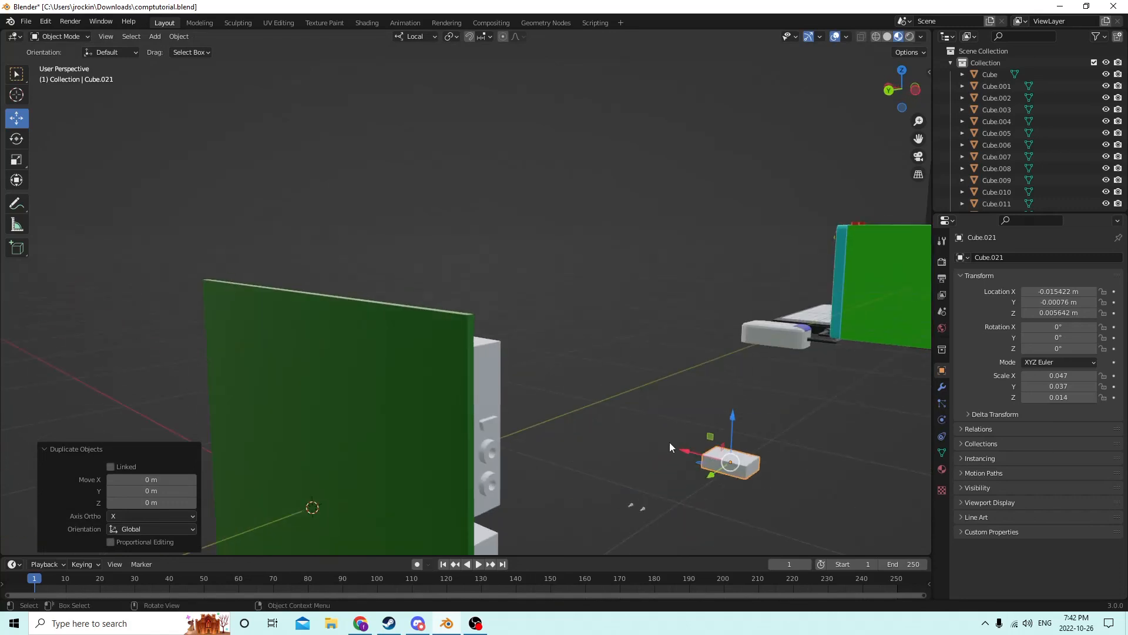
pyautogui.press('g')
pyautogui.moveTo(442, 367); pyautogui.dragTo(447, 365)
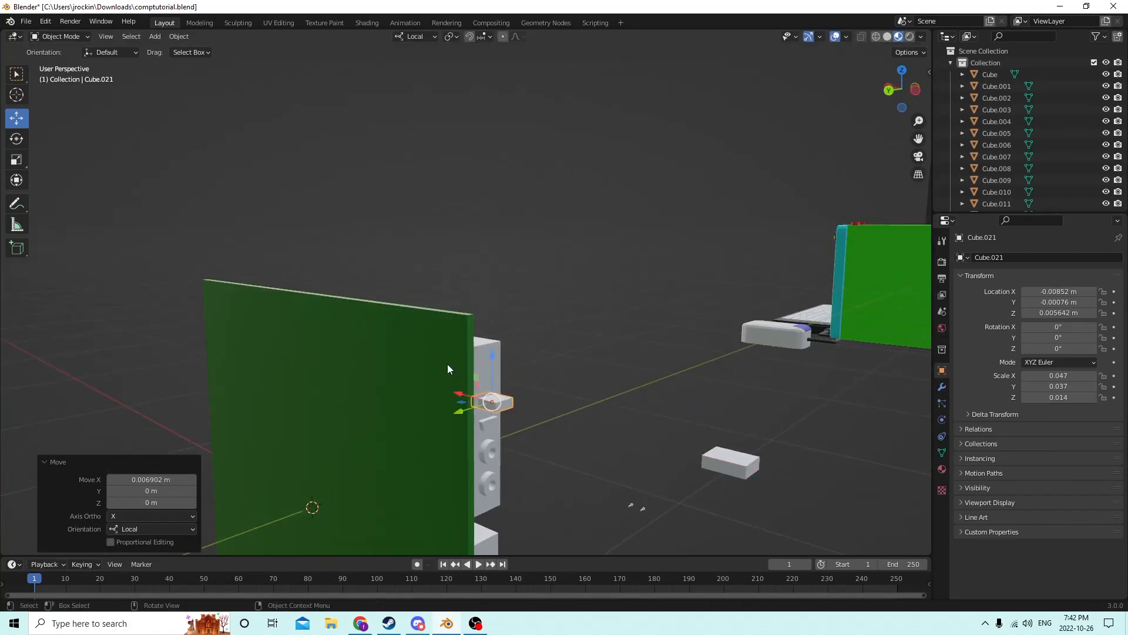
pyautogui.moveTo(447, 365); pyautogui.dragTo(474, 342, button='middle')
# - Subtract the embedded slab copy from the side block with a Bool Tool difference
pyautogui.moveTo(460, 383); pyautogui.dragTo(564, 470, button='middle')
pyautogui.click(498, 438)
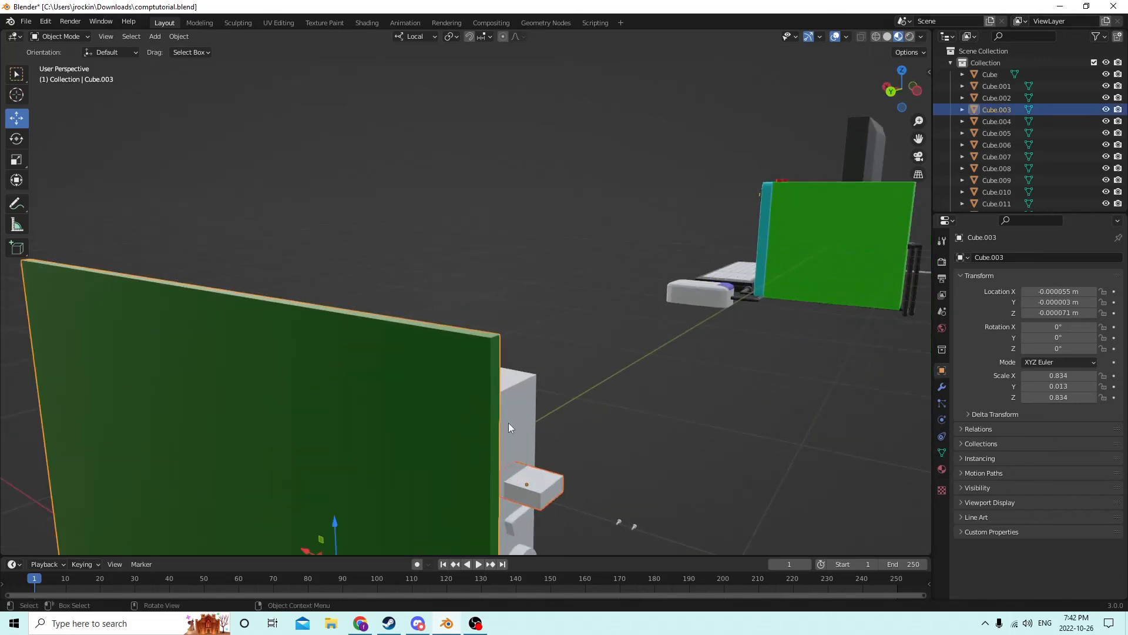
pyautogui.click(537, 436)
pyautogui.click(549, 499)
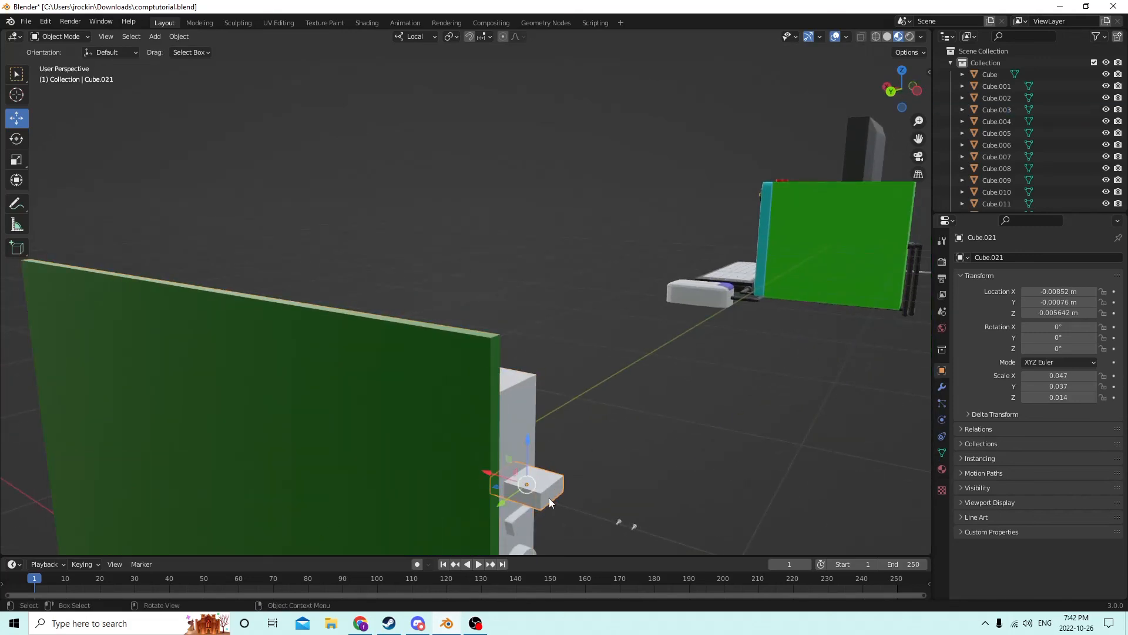
pyautogui.keyDown('shift'); pyautogui.click(514, 429); pyautogui.keyUp('shift')
pyautogui.click(178, 36)
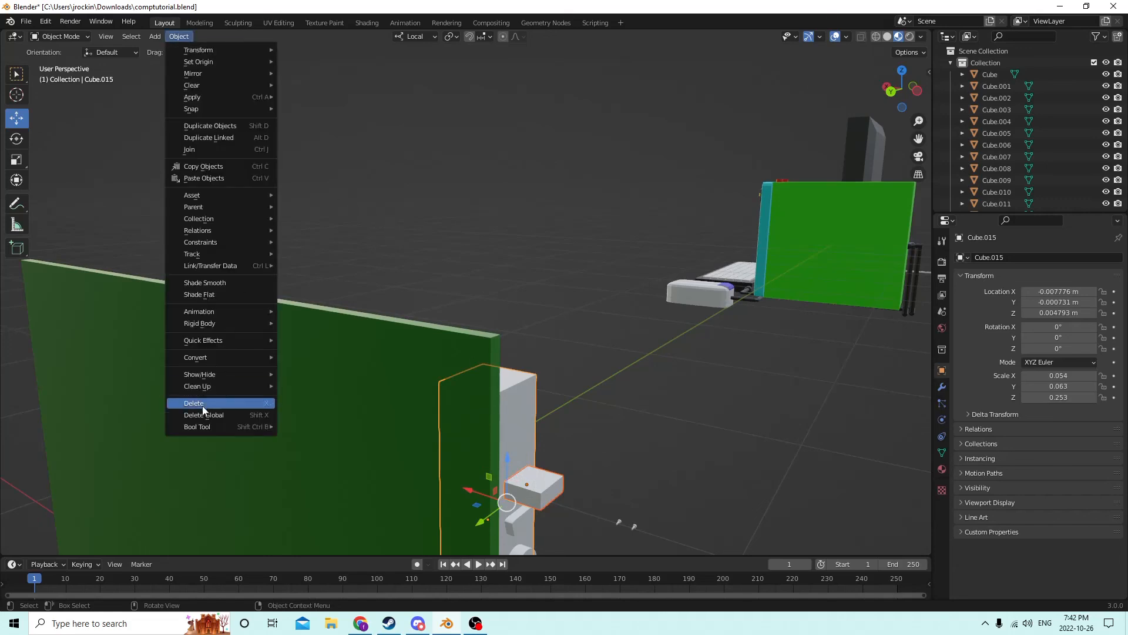
pyautogui.moveTo(212, 432)
pyautogui.click(308, 438)
# - Move the remaining hollowed slab 0.00701 m along local X into the side block and raise it above the first slot
pyautogui.moveTo(308, 441); pyautogui.dragTo(796, 466, button='middle')
pyautogui.click(837, 464)
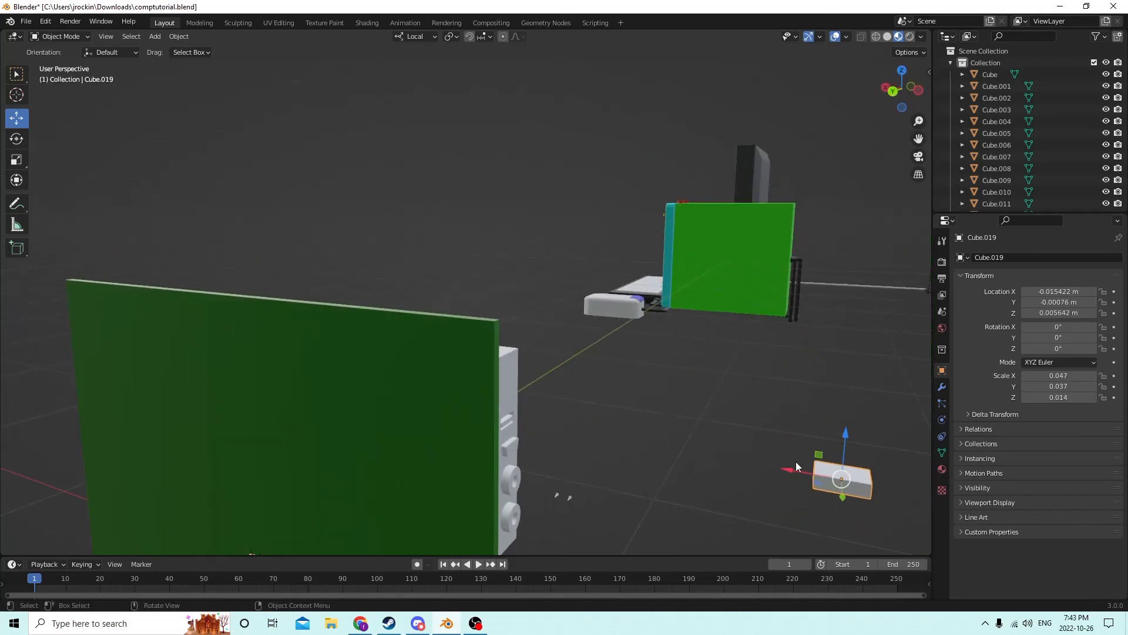
pyautogui.moveTo(788, 470); pyautogui.dragTo(452, 380)
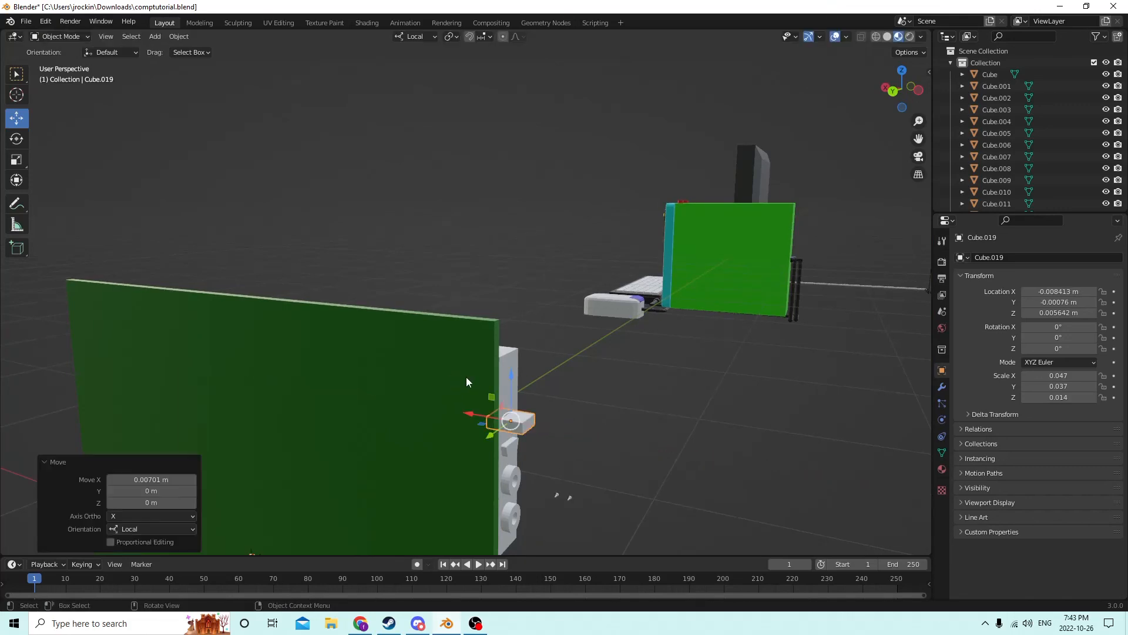
pyautogui.moveTo(467, 376)
pyautogui.mouseDown(button='middle')
pyautogui.moveTo(422, 374)
pyautogui.moveTo(446, 367)
pyautogui.mouseUp(button='middle')
pyautogui.moveTo(467, 380); pyautogui.dragTo(464, 361)
# - Cut a second slot by subtracting the raised slab from the side block with a Bool Tool difference
pyautogui.click(464, 360)
pyautogui.click(471, 404)
pyautogui.moveTo(471, 404); pyautogui.dragTo(481, 382, button='middle')
pyautogui.keyDown('shift'); pyautogui.click(499, 363); pyautogui.keyUp('shift')
pyautogui.click(171, 39)
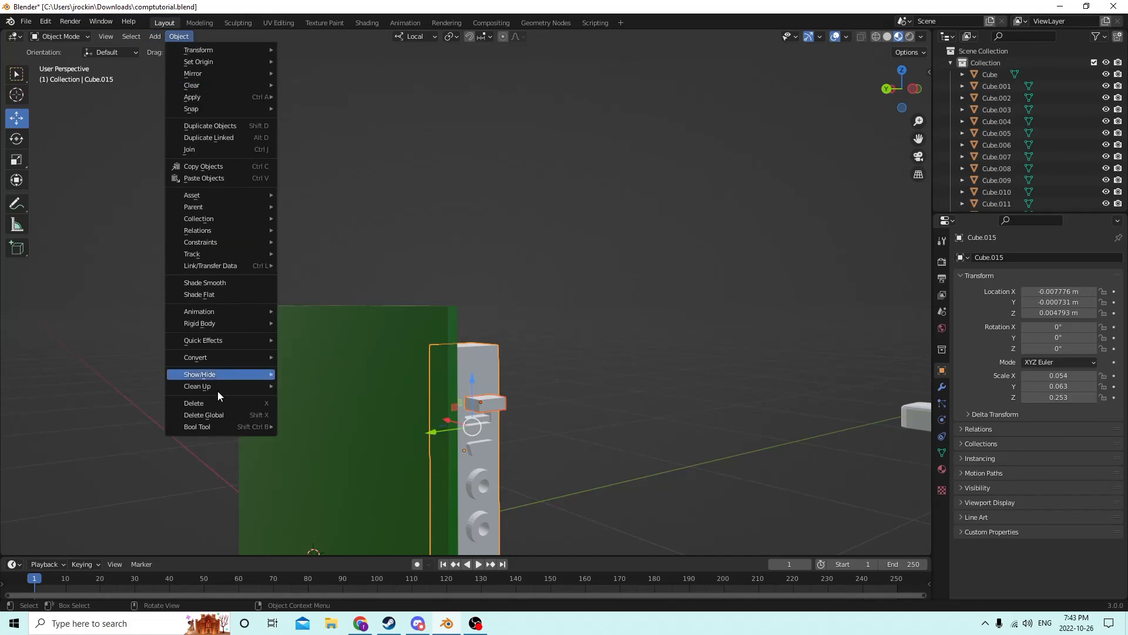
pyautogui.moveTo(201, 431)
pyautogui.click(311, 438)
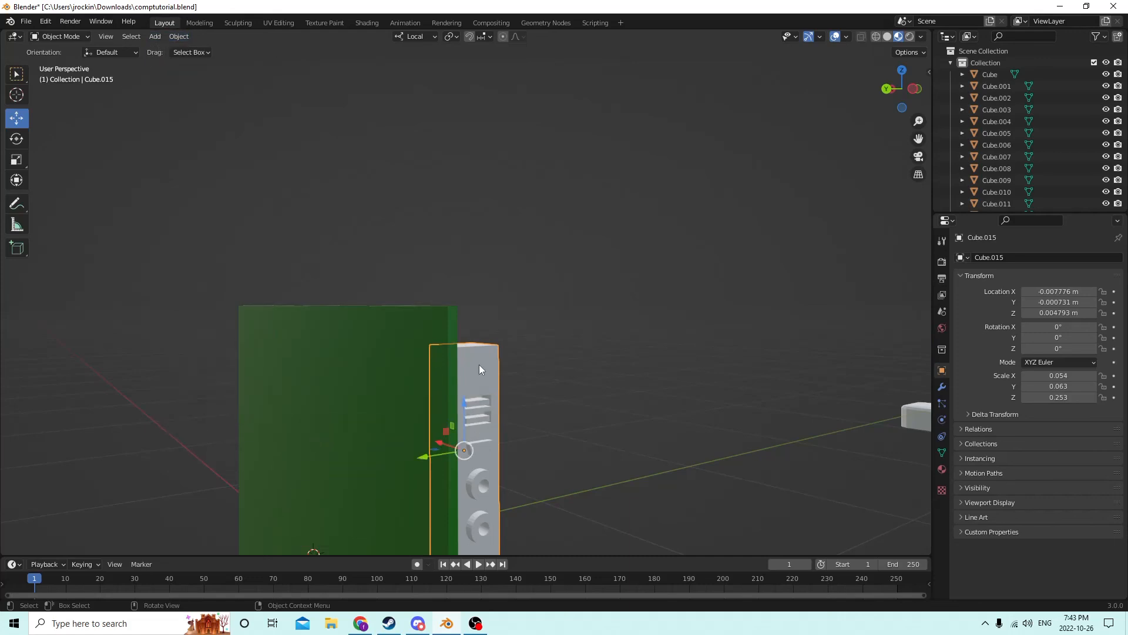
pyautogui.moveTo(478, 364); pyautogui.dragTo(371, 406, button='middle')
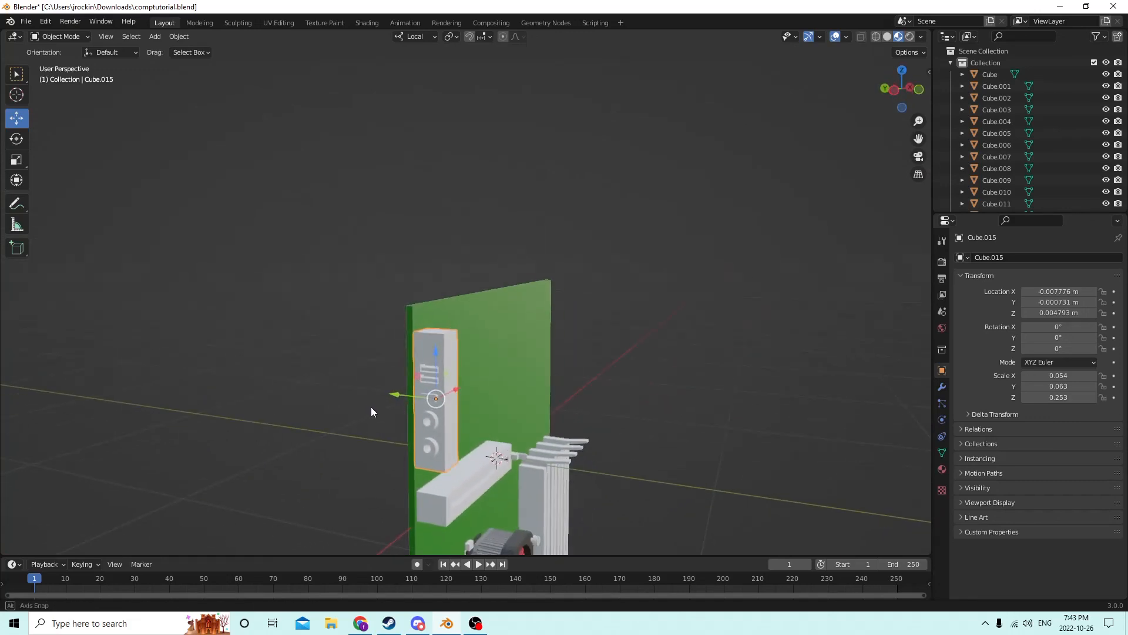
# - Examine the side block's mesh around the ports and cut slots in Edit Mode
pyautogui.press('Tab')
pyautogui.moveTo(539, 400); pyautogui.dragTo(484, 389, button='middle')
pyautogui.scroll(2, 581, 392)
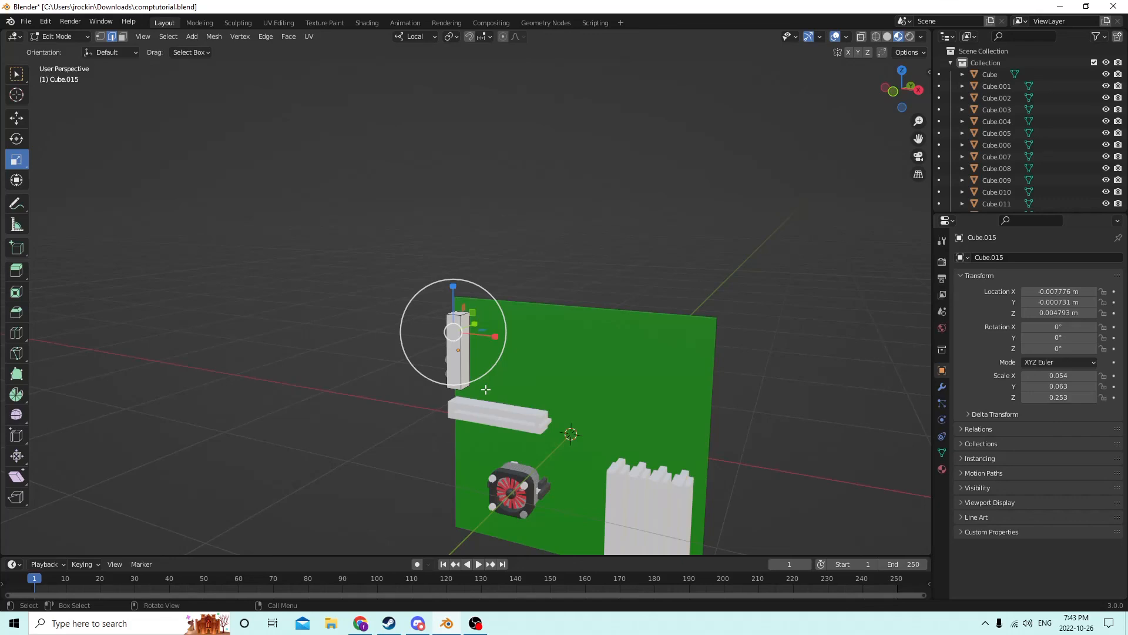
pyautogui.moveTo(486, 389); pyautogui.dragTo(710, 382, button='middle')
pyautogui.click(431, 477)
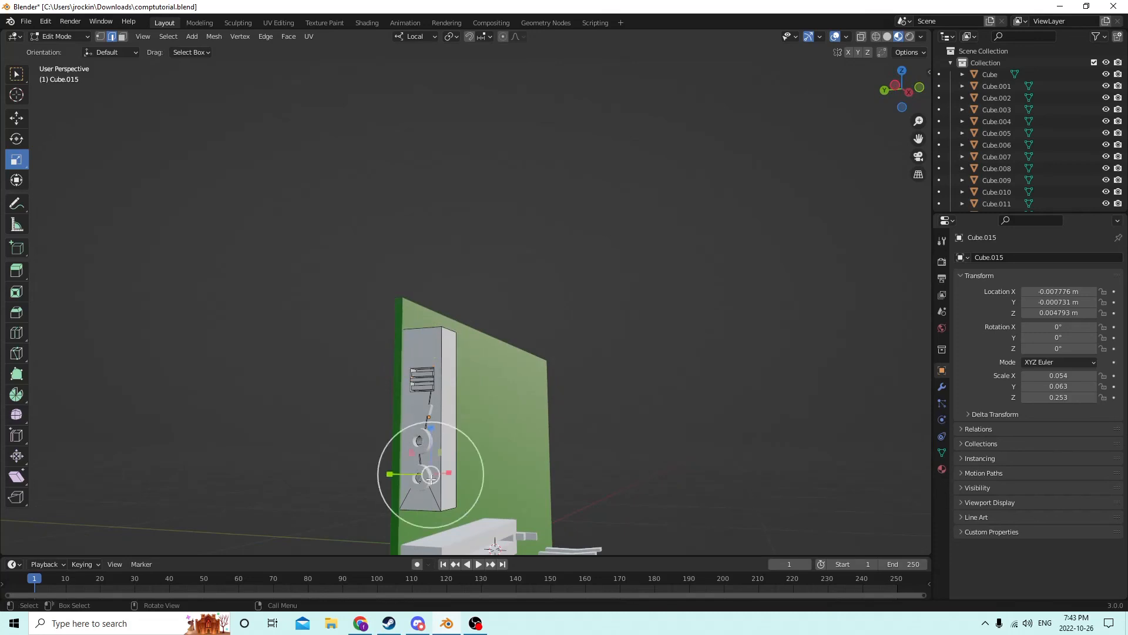
pyautogui.moveTo(431, 477); pyautogui.dragTo(428, 481, button='middle')
pyautogui.press('Tab')
# - Join the two round ports and the tapered connector into the side block
pyautogui.click(428, 447)
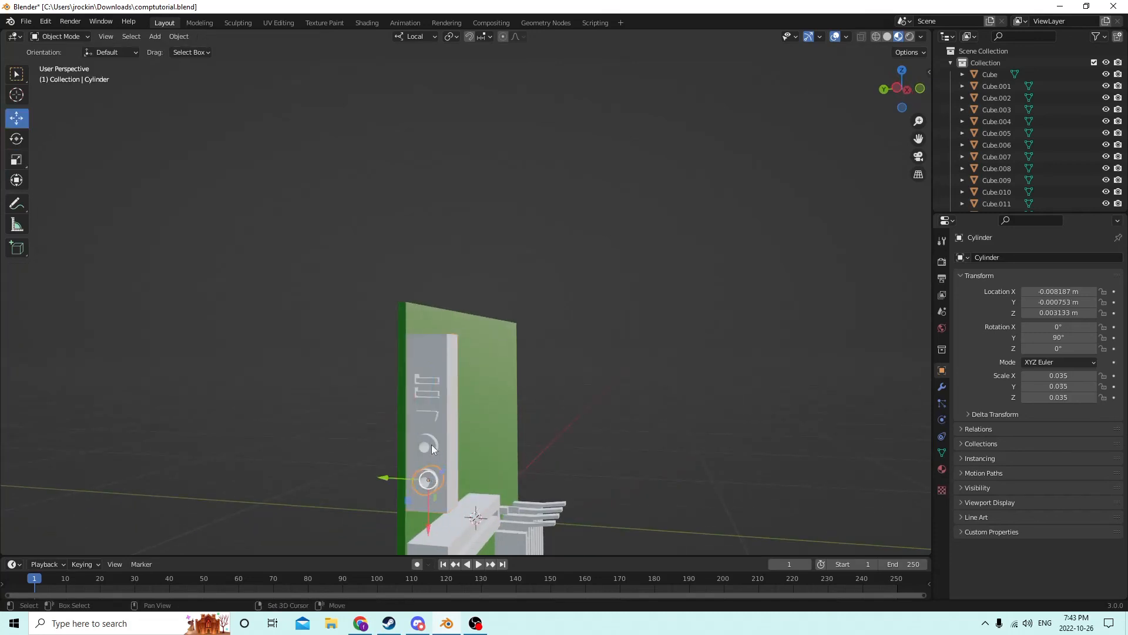
pyautogui.click(449, 422)
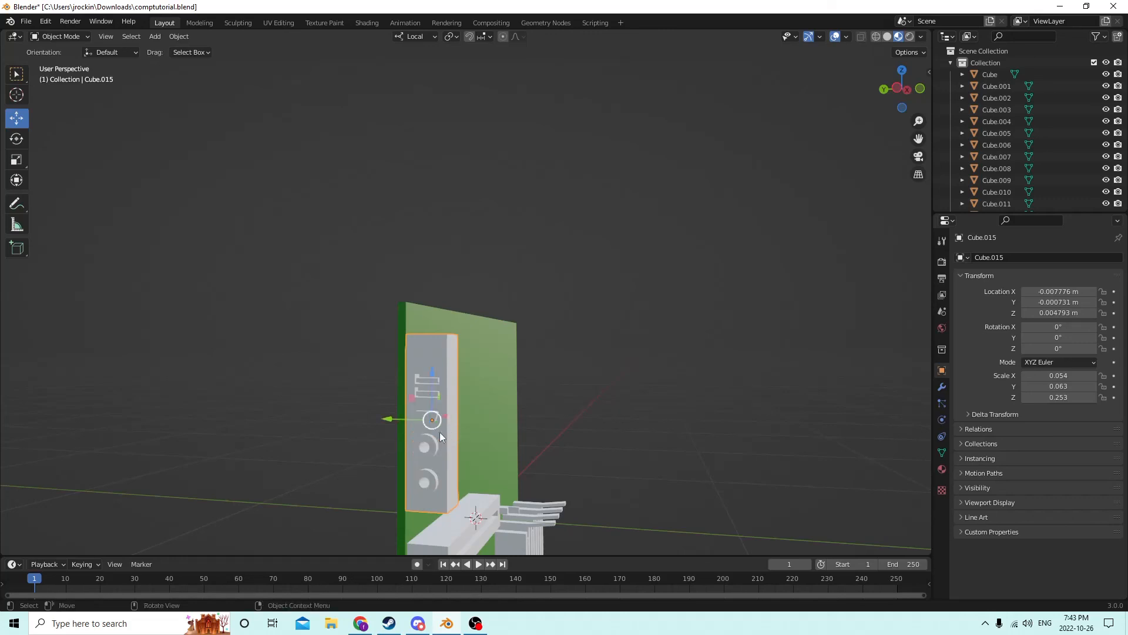
pyautogui.moveTo(439, 432); pyautogui.dragTo(447, 428, button='middle')
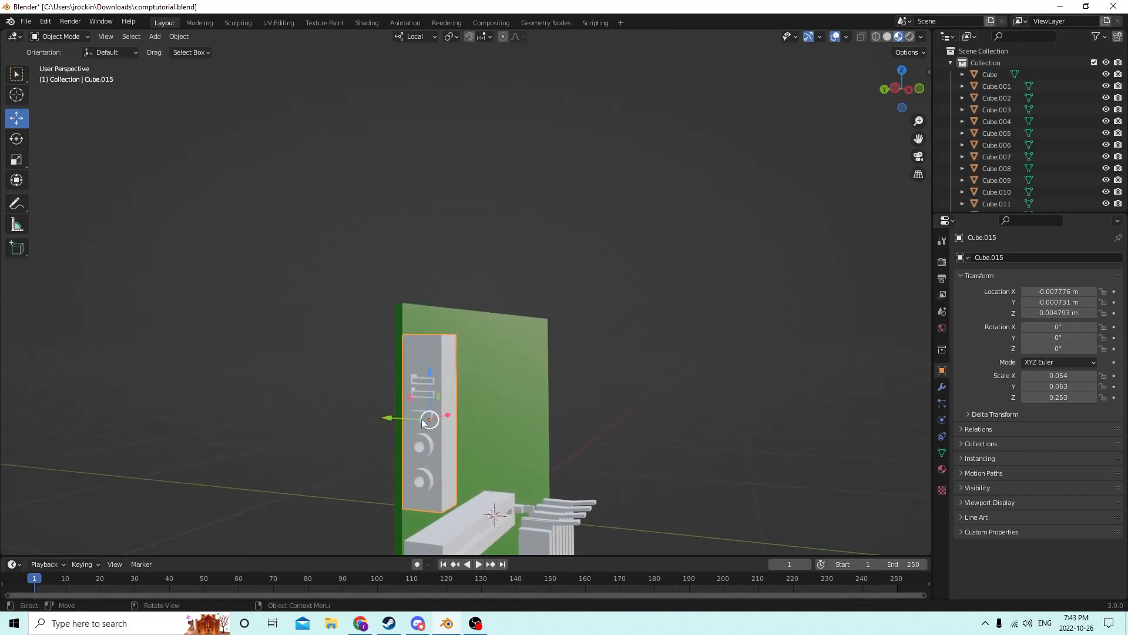
pyautogui.click(420, 418)
pyautogui.click(442, 424)
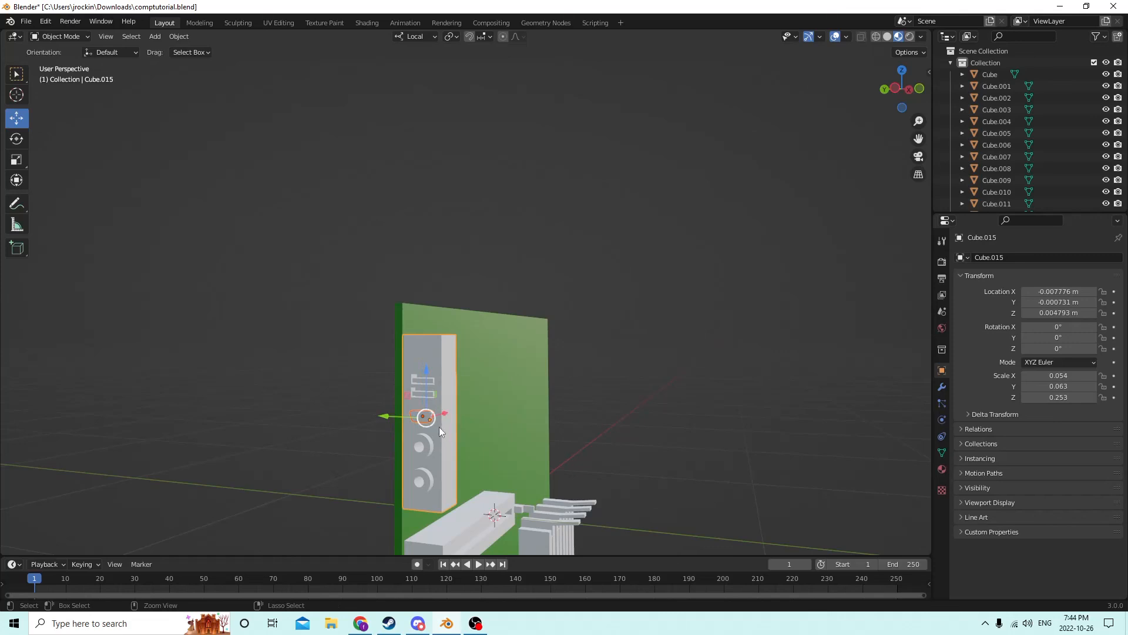
pyautogui.moveTo(438, 428); pyautogui.dragTo(631, 499, button='middle')
pyautogui.scroll(3, 640, 474)
pyautogui.moveTo(478, 627)
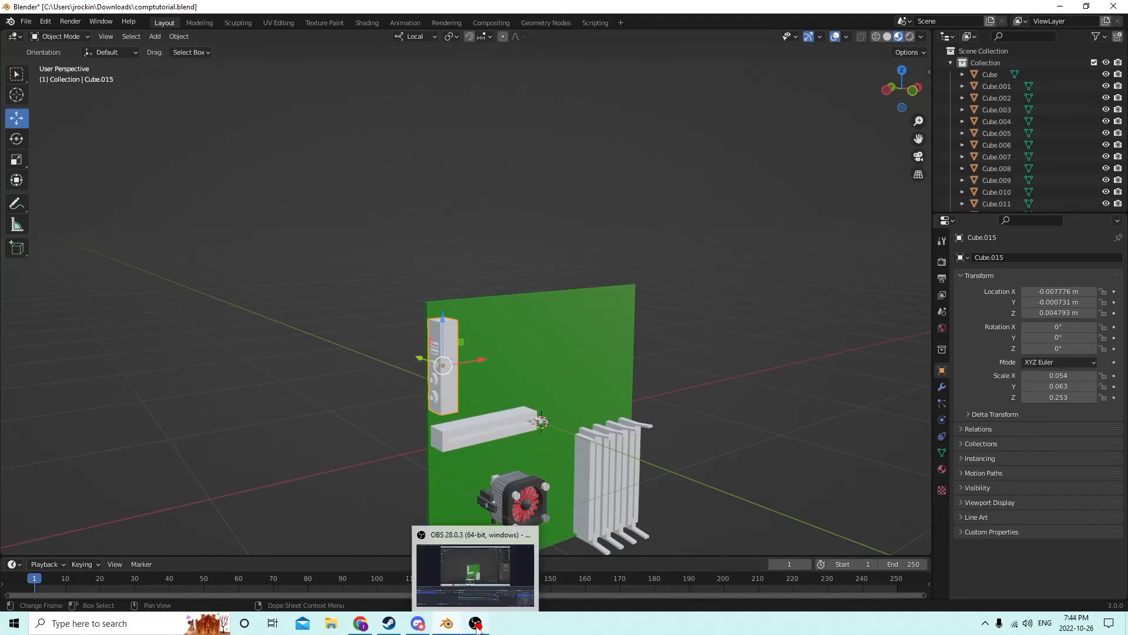